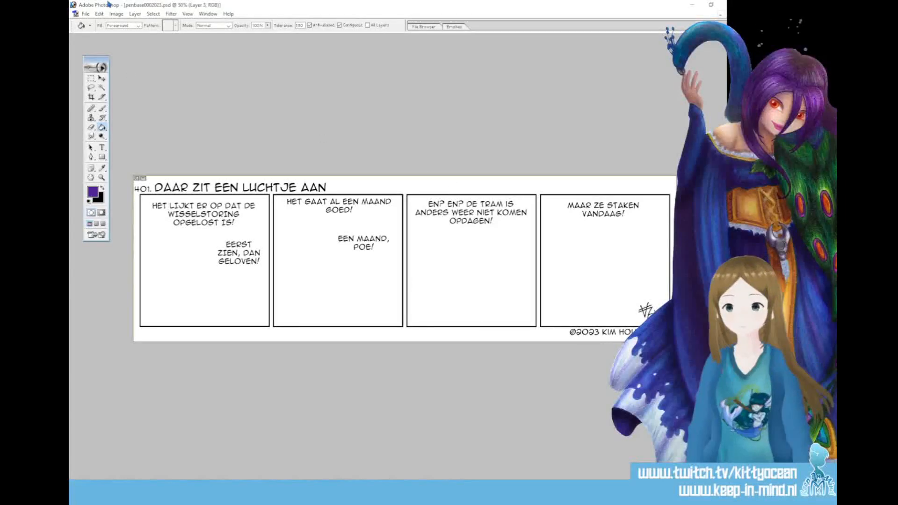
Save the comic strip template under a new name as the Photoshop file 796.psd
{"action": "left_click", "coordinate": [85, 14]}
{"action": "left_click", "coordinate": [121, 90]}
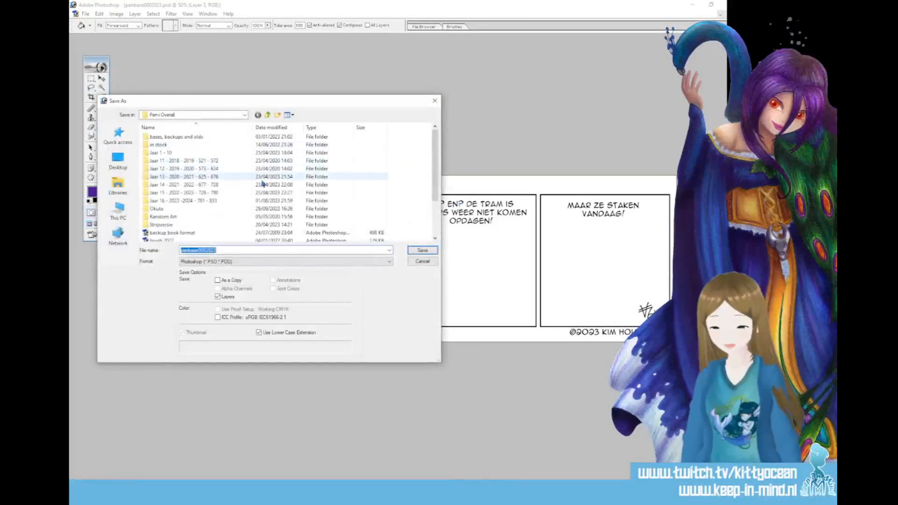
{"action": "left_click_drag", "start_coordinate": [211, 103], "coordinate": [842, 201]}
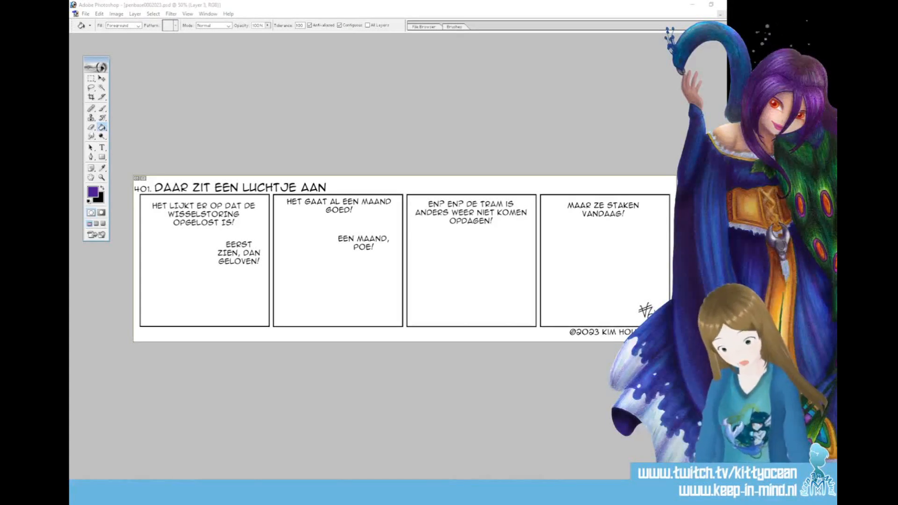
{"action": "key", "text": "Return"}
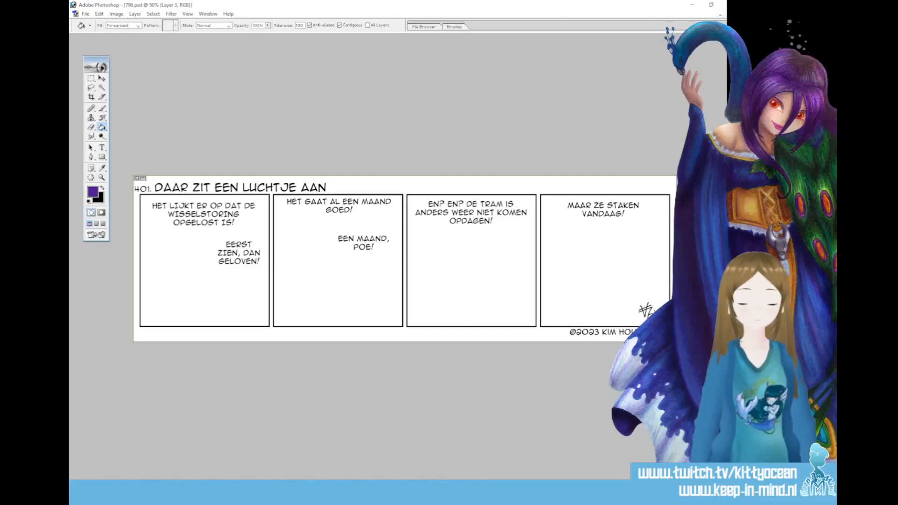
Change the strip number in front of the comic's title to 796
{"action": "left_click", "coordinate": [102, 148]}
{"action": "double_click", "coordinate": [148, 188]}
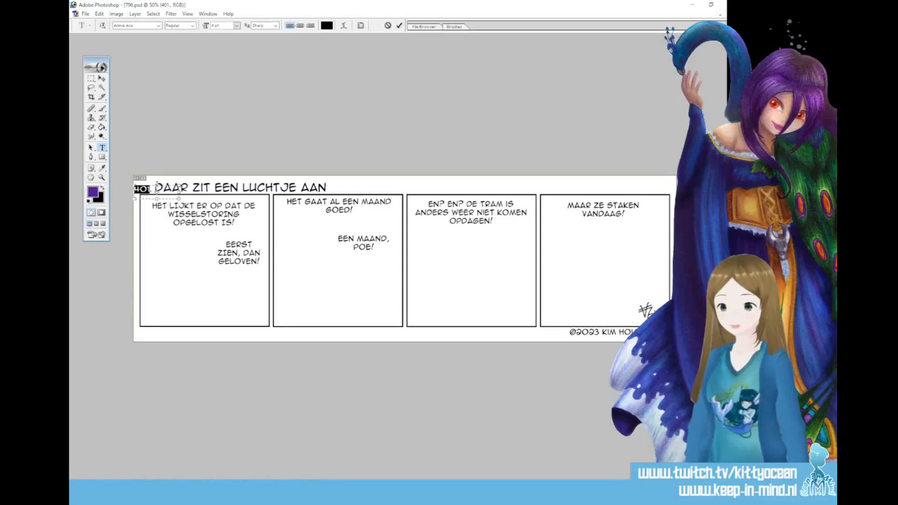
{"action": "type", "text": "796."}
{"action": "left_click", "coordinate": [400, 26]}
Replace the comic's title text with "Straatkunst"
{"action": "left_click", "coordinate": [187, 188]}
{"action": "triple_click", "coordinate": [187, 189]}
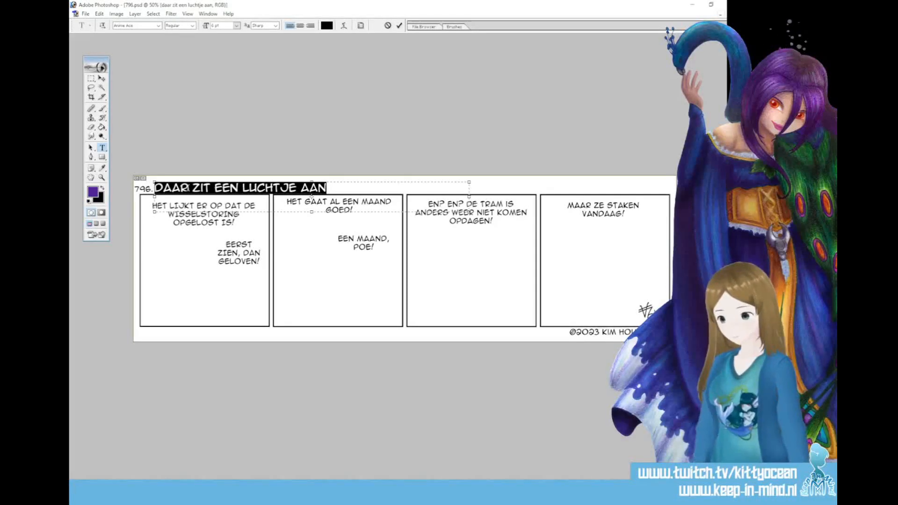
{"action": "type", "text": "STRAATKUNST"}
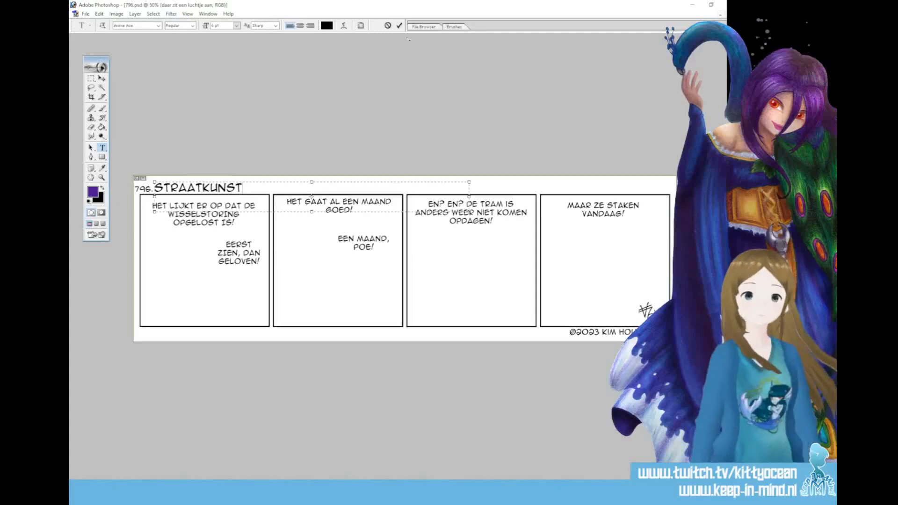
{"action": "left_click", "coordinate": [400, 26]}
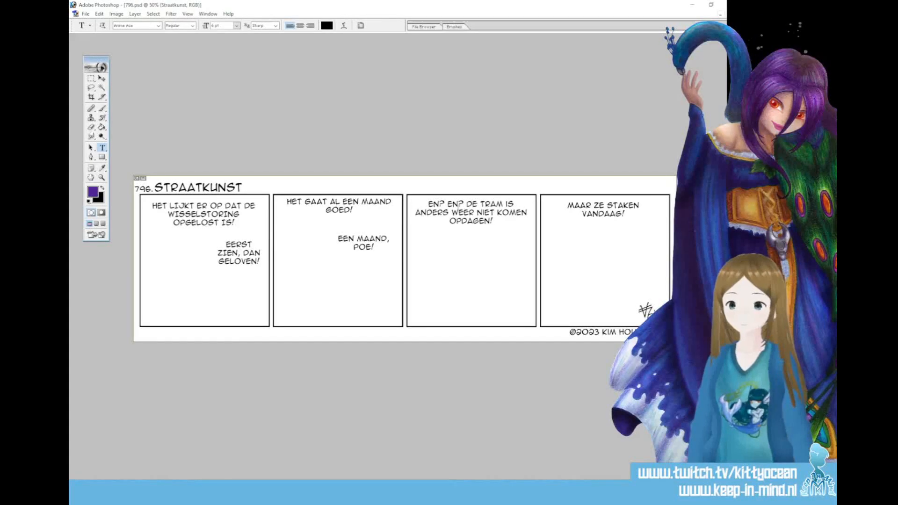
Replace the third panel's dialogue with "Kom, dan gaan we kijken!", breaking the line before "we"
{"action": "left_click", "coordinate": [462, 205]}
{"action": "key", "text": "ctrl+a"}
{"action": "type", "text": "KOM"}
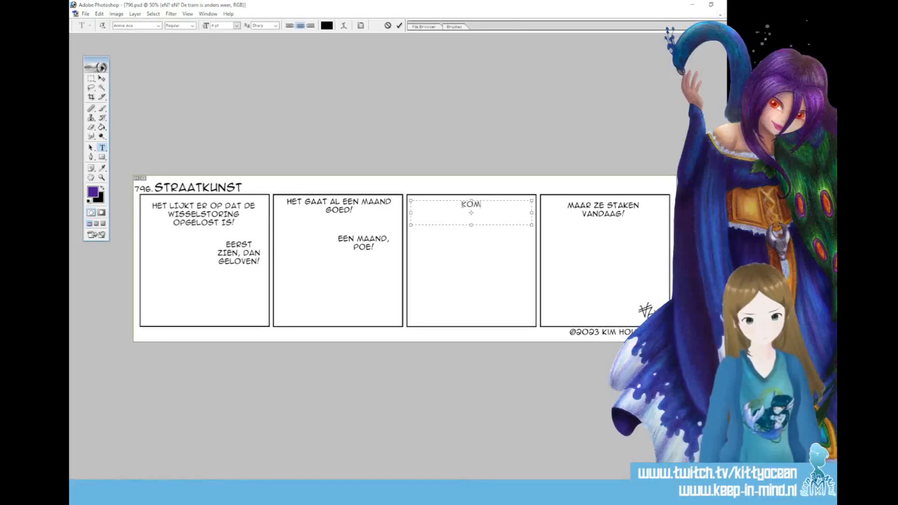
{"action": "type", "text": ", DAN GAAN WE KIJKEN!"}
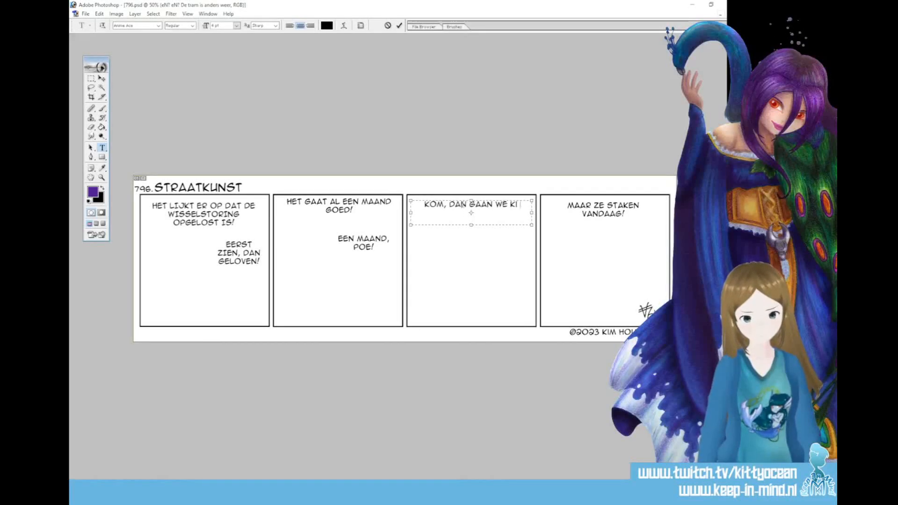
{"action": "left_click", "coordinate": [484, 205]}
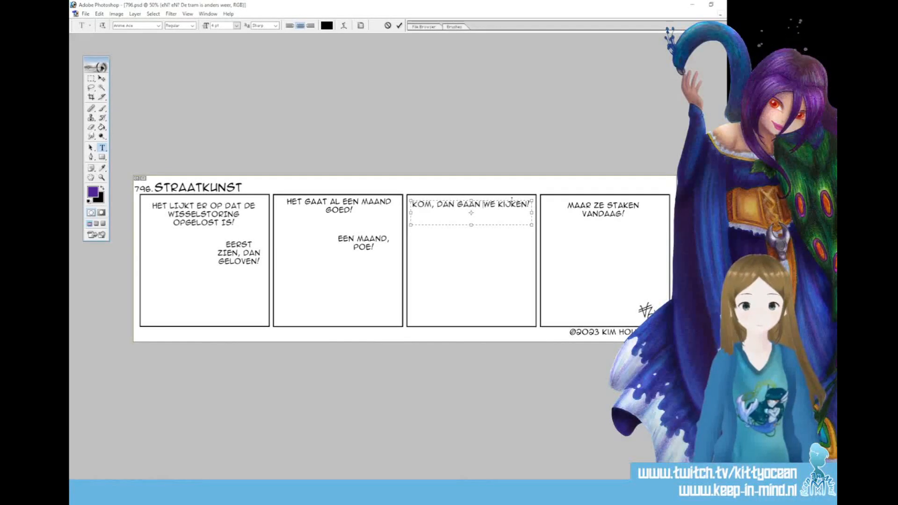
{"action": "key", "text": "BackSpace"}
{"action": "key", "text": "Return"}
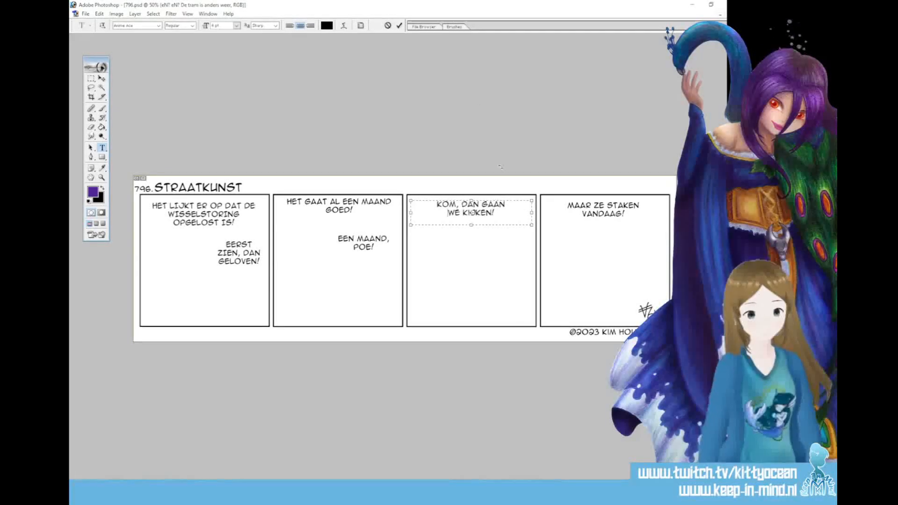
{"action": "left_click", "coordinate": [399, 25]}
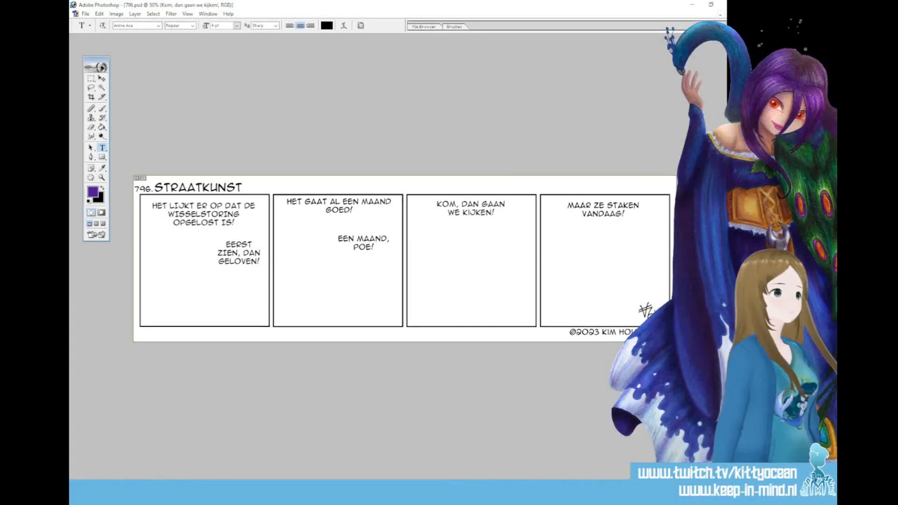
Delete the text layer holding the fourth panel's dialogue
{"action": "key", "text": "alt+bracketright"}
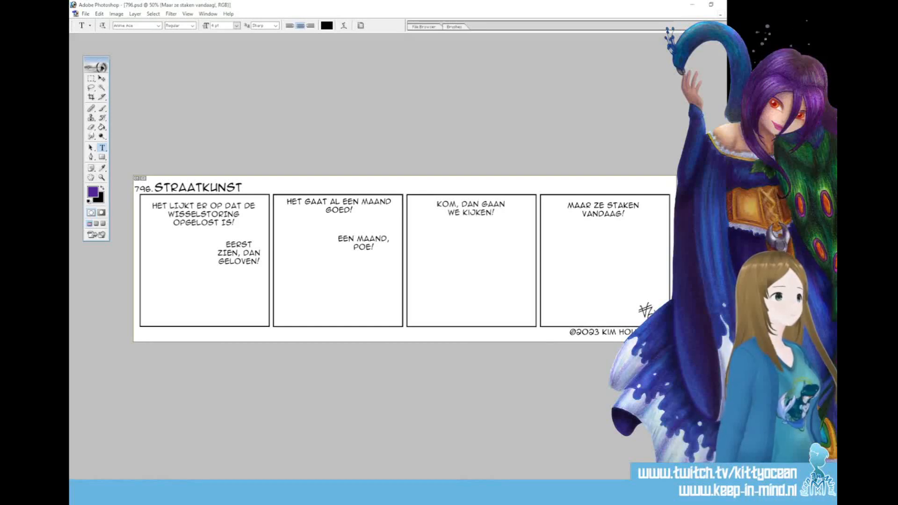
{"action": "left_click", "coordinate": [396, 187]}
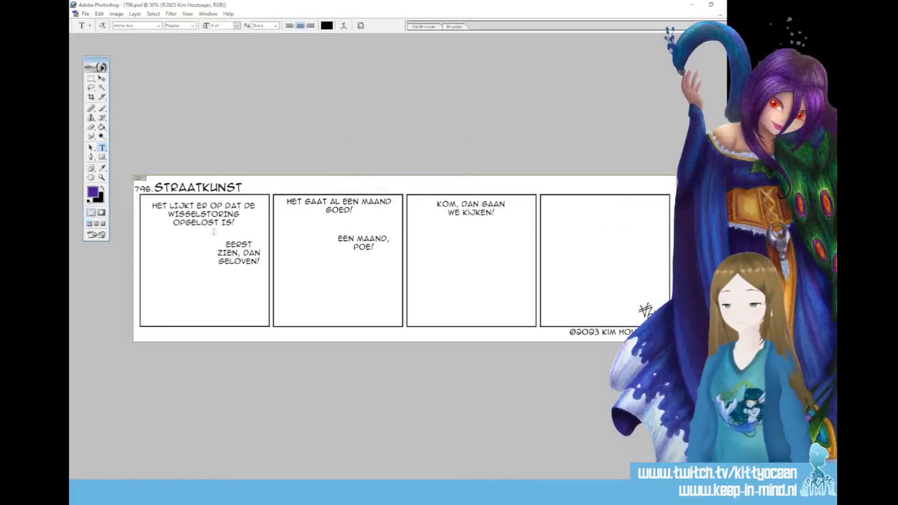
Replace the first panel's upper dialogue with "Oh, er komt straatkunst op Cityplaza!", spread over three lines with no hyphenated words
{"action": "left_click", "coordinate": [206, 220]}
{"action": "key", "text": "ctrl+a"}
{"action": "key", "text": "BackSpace"}
{"action": "type", "text": "OH, ER KOMT"}
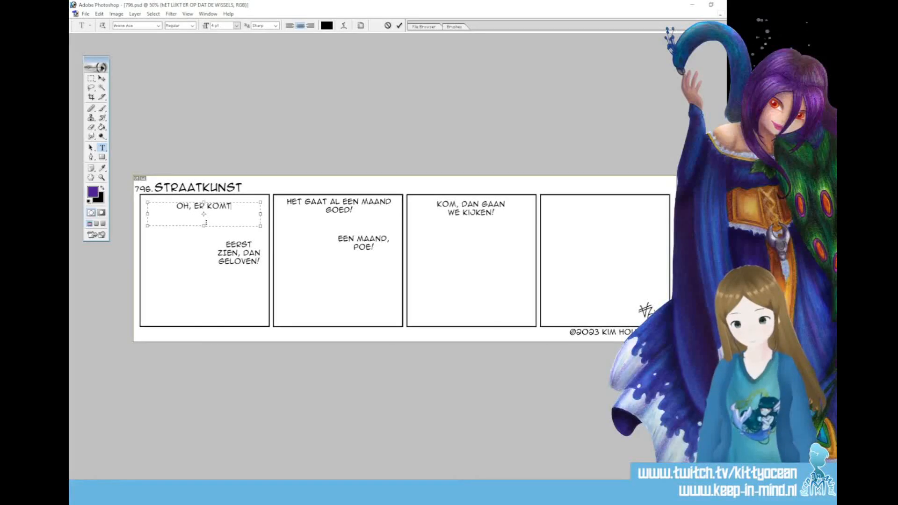
{"action": "type", "text": " STRAAT-KUNST"}
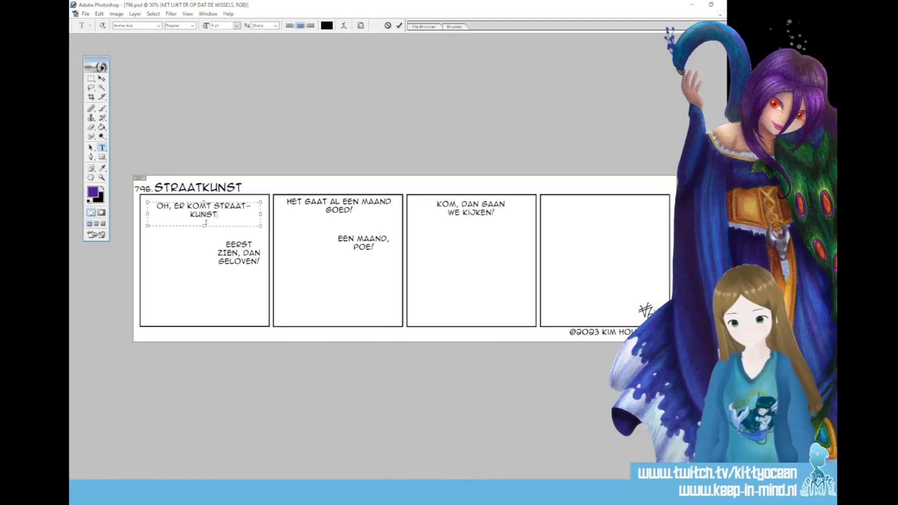
{"action": "type", "text": " OP CITYPLAZA"}
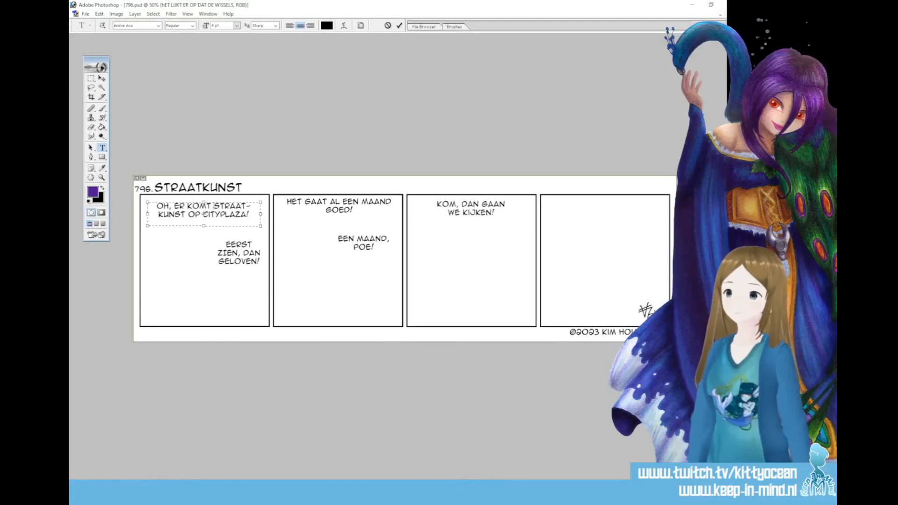
{"action": "type", "text": "!"}
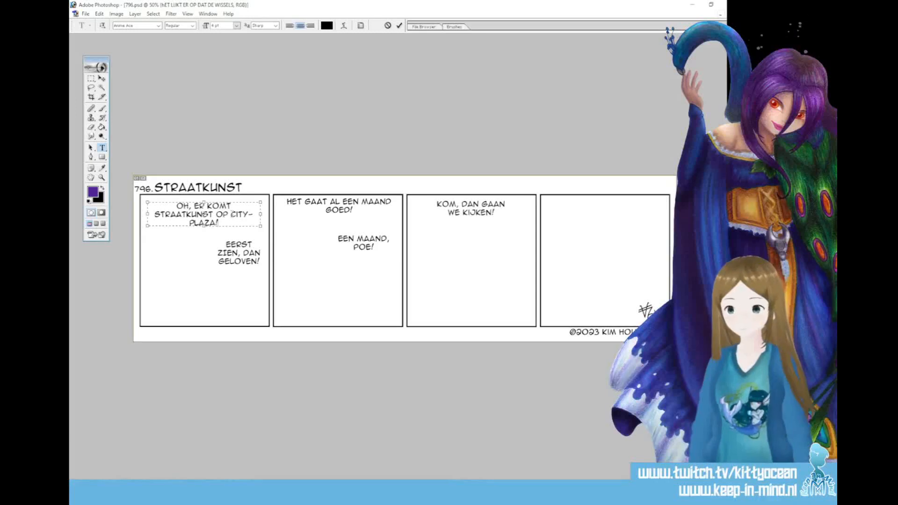
{"action": "left_click", "coordinate": [256, 214]}
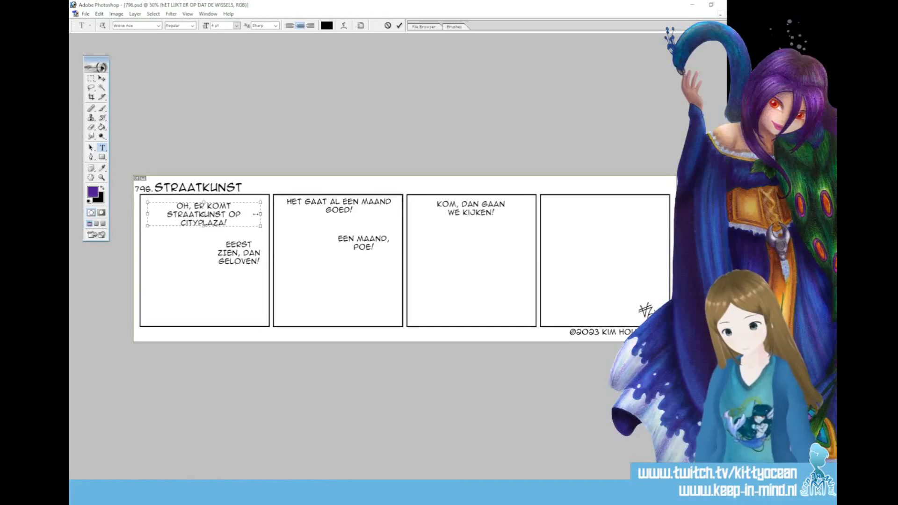
{"action": "left_click", "coordinate": [399, 27]}
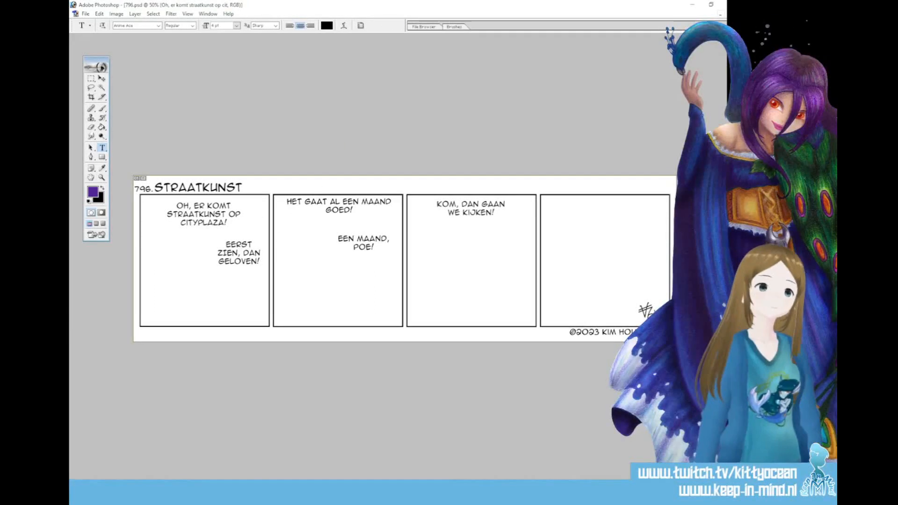
Replace the second panel's upper dialogue with "Er zullen ook kunst-werken zijn die net 3D lijken!"
{"action": "left_click", "coordinate": [332, 206]}
{"action": "key", "text": "ctrl+a"}
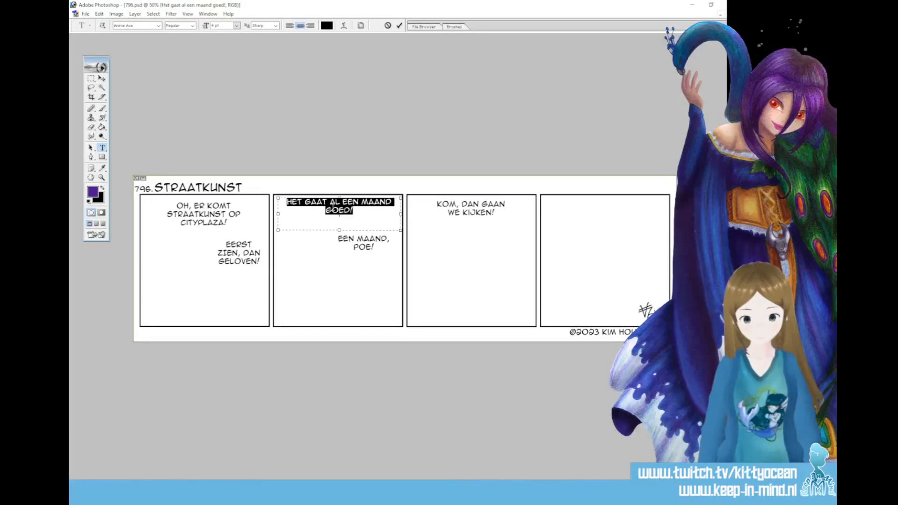
{"action": "type", "text": "RE"}
{"action": "key", "text": "BackSpace"}
{"action": "key", "text": "BackSpace"}
{"action": "type", "text": "ER "}
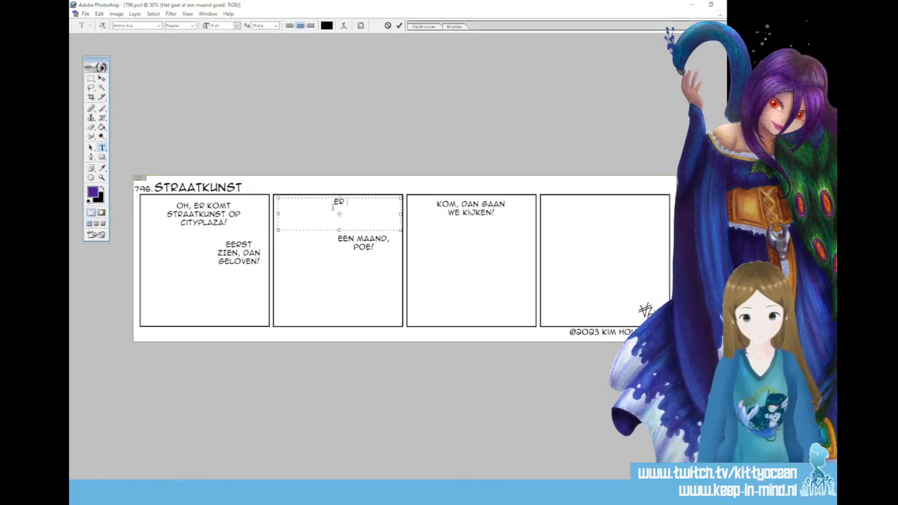
{"action": "type", "text": "ZULLEN OOK KUNS"}
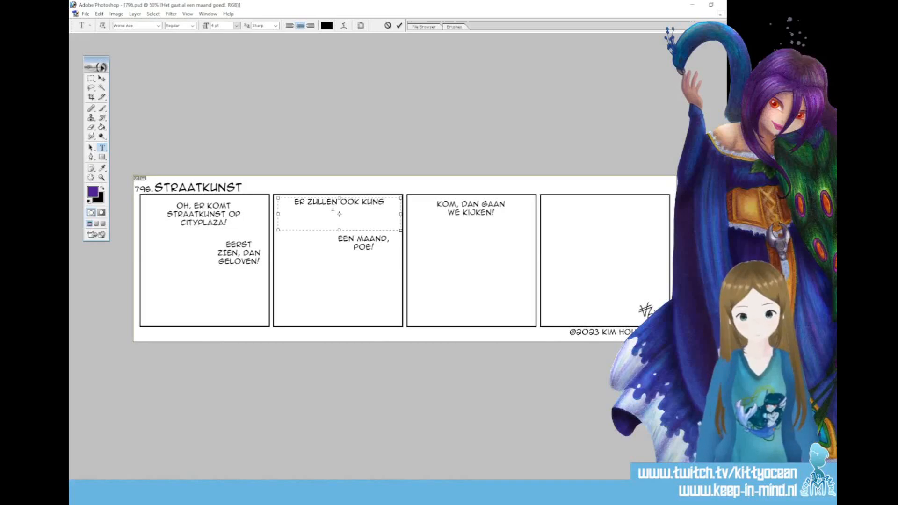
{"action": "type", "text": "T-WERKEN ZIJN WAARBIJ"}
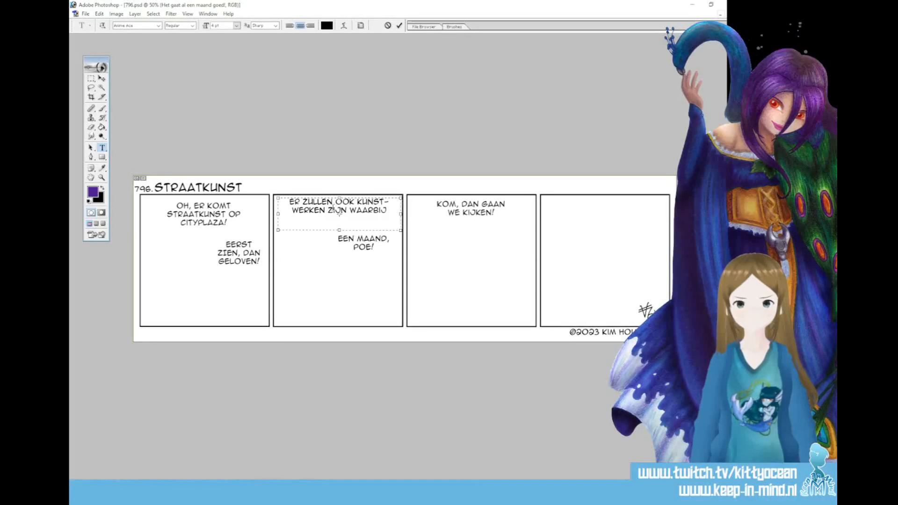
{"action": "key", "text": "BackSpace"}
{"action": "key", "text": "BackSpace"}
{"action": "key", "text": "BackSpace"}
{"action": "key", "text": "BackSpace"}
{"action": "key", "text": "BackSpace"}
{"action": "key", "text": "BackSpace"}
{"action": "key", "text": "BackSpace"}
{"action": "key", "text": "BackSpace"}
{"action": "key", "text": "BackSpace"}
{"action": "key", "text": "BackSpace"}
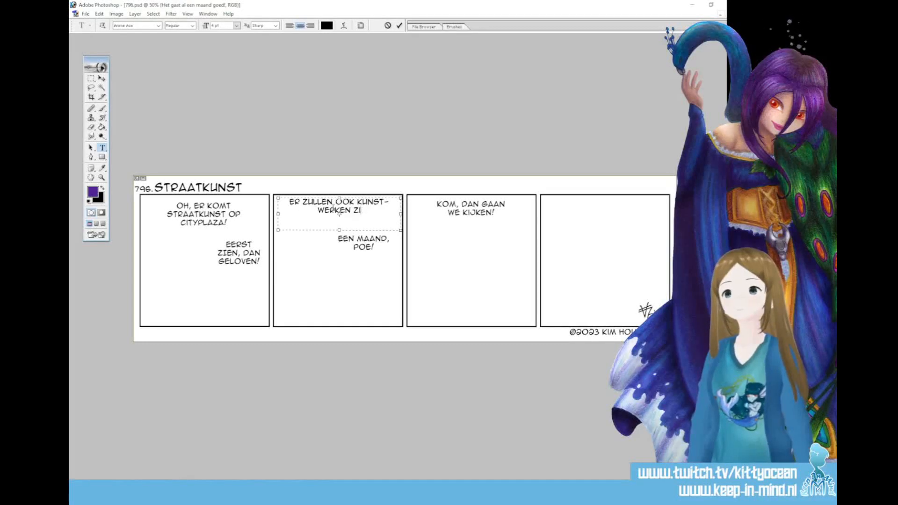
{"action": "type", "text": "JN DIE NET"}
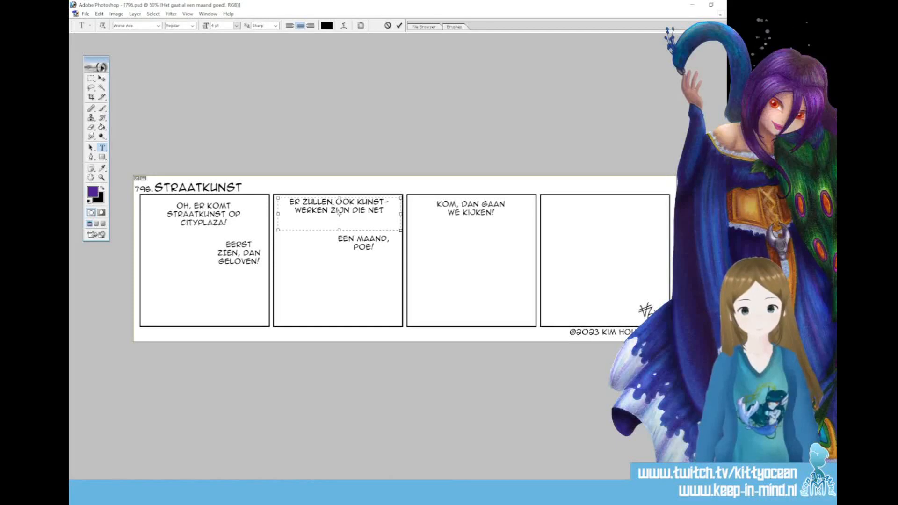
{"action": "type", "text": " 30 LIJKEN"}
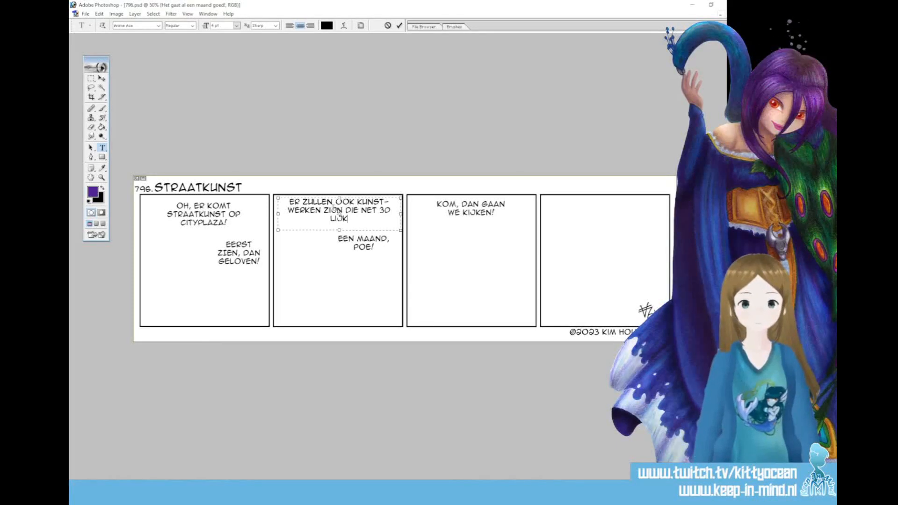
{"action": "type", "text": "!"}
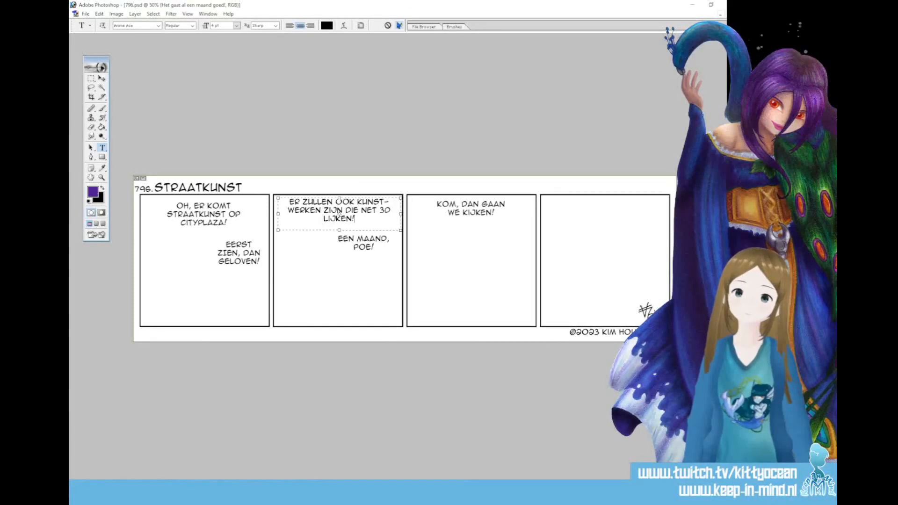
{"action": "left_click", "coordinate": [399, 25]}
Replace the first panel's lower dialogue with "Leuk!"
{"action": "left_click", "coordinate": [258, 252]}
{"action": "key", "text": "ctrl+a"}
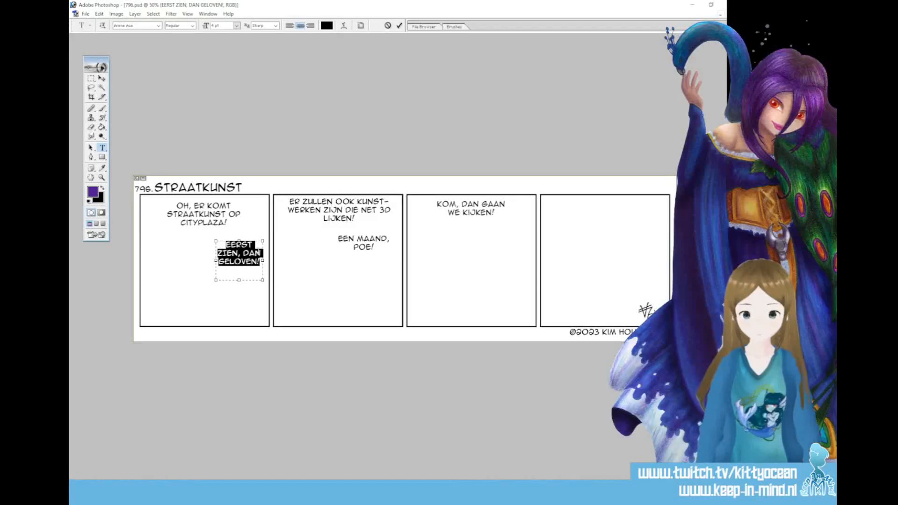
{"action": "key", "text": "BackSpace"}
{"action": "type", "text": "LEUK!"}
{"action": "left_click", "coordinate": [399, 25]}
Replace the second panel's lower dialogue with "Gaaf!"
{"action": "left_click", "coordinate": [363, 244]}
{"action": "key", "text": "ctrl+a"}
{"action": "key", "text": "BackSpace"}
{"action": "type", "text": "GAAF!"}
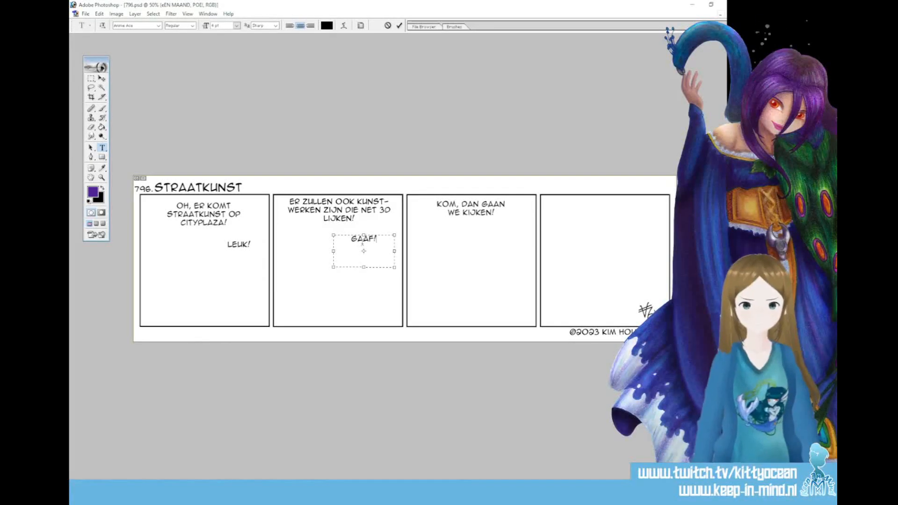
{"action": "left_click", "coordinate": [399, 26]}
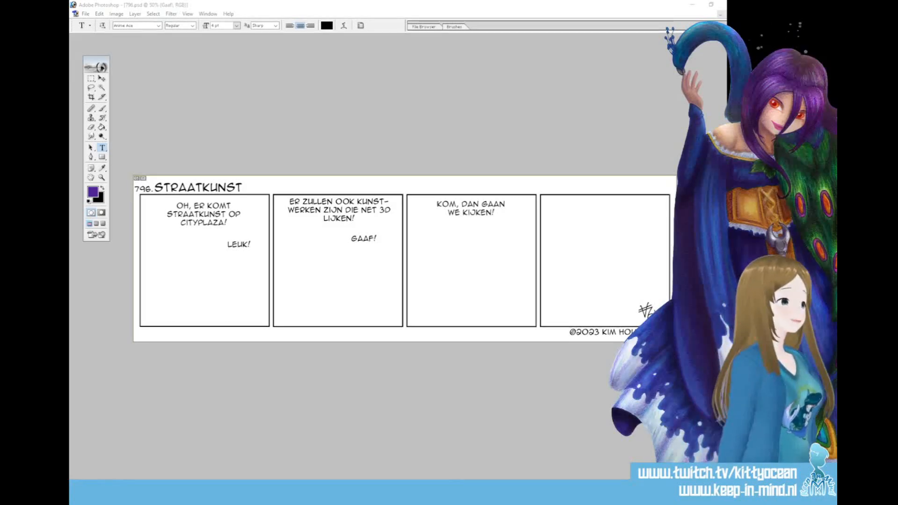
Add a new layer named "sketch" and choose the 9 px tapered preset for the Brush tool
{"action": "key", "text": "ctrl+alt+shift+n"}
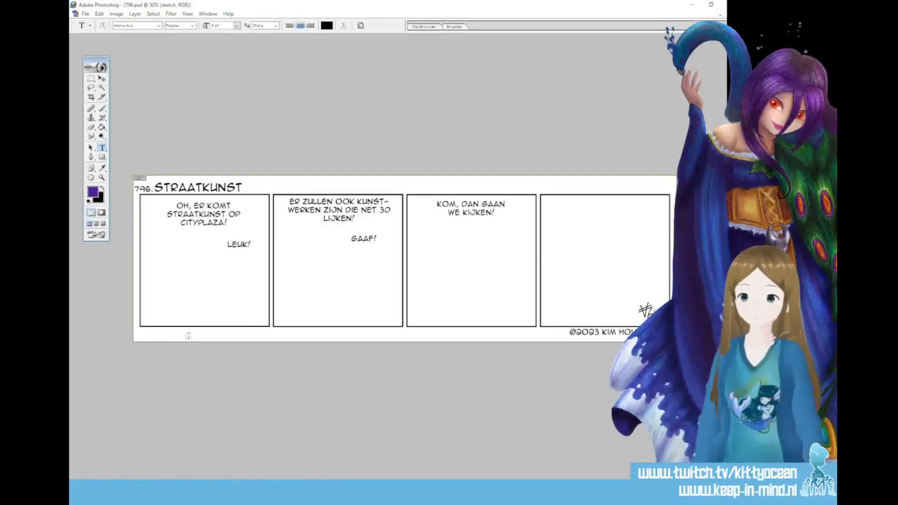
{"action": "key", "text": "b"}
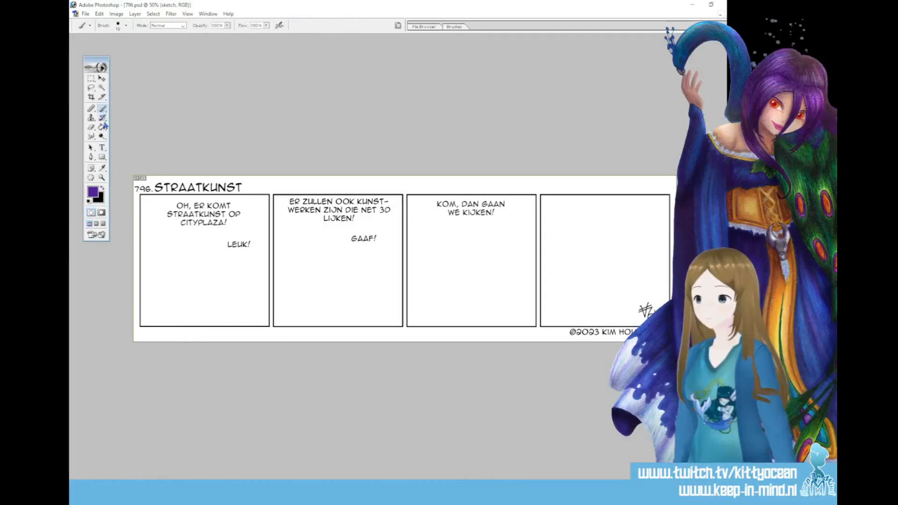
{"action": "left_click", "coordinate": [447, 26]}
{"action": "left_click", "coordinate": [538, 66]}
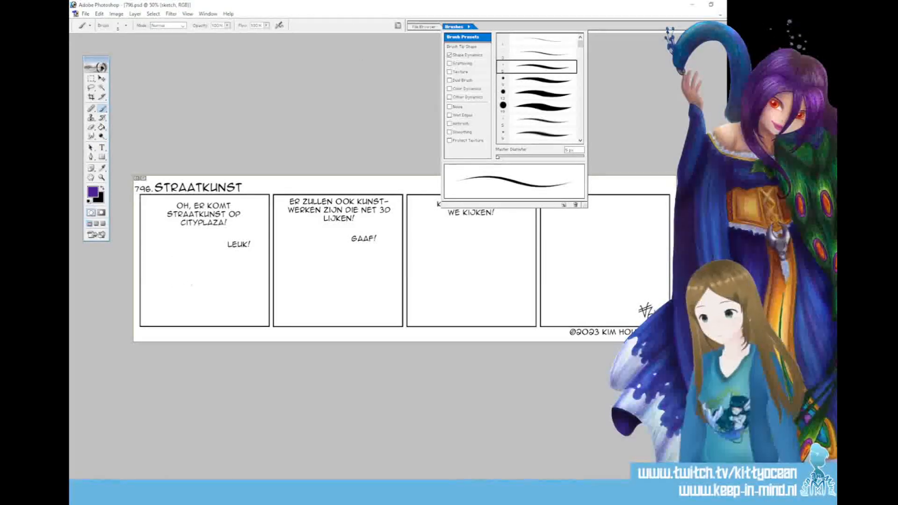
{"action": "key", "text": "period"}
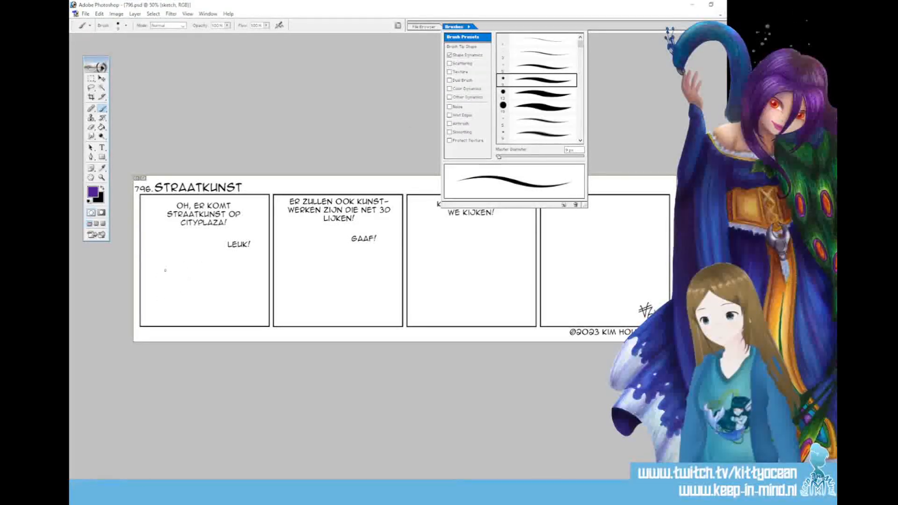
Sketch the left figure's head in the first panel as a rounded outline with a vertical face guideline, below the upper dialogue
{"action": "left_click", "coordinate": [164, 262]}
{"action": "left_click_drag", "start_coordinate": [158, 264], "coordinate": [179, 263]}
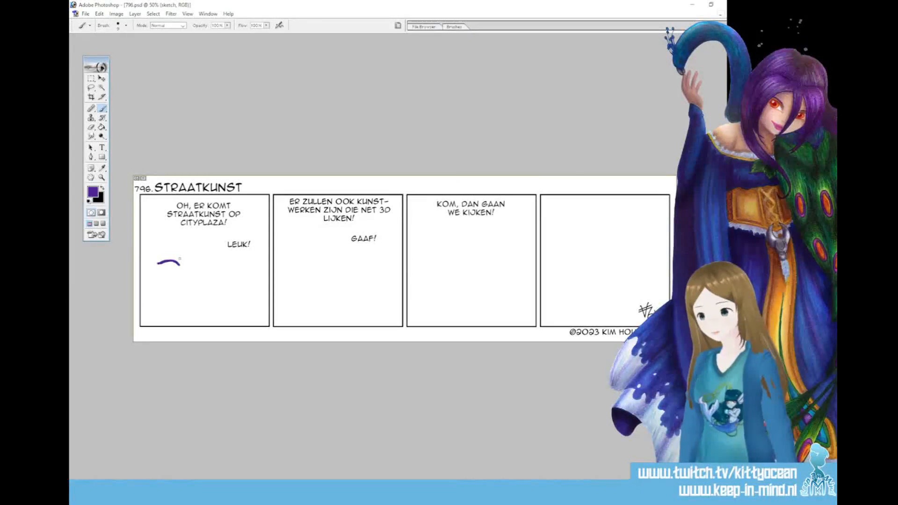
{"action": "left_click", "coordinate": [691, 5]}
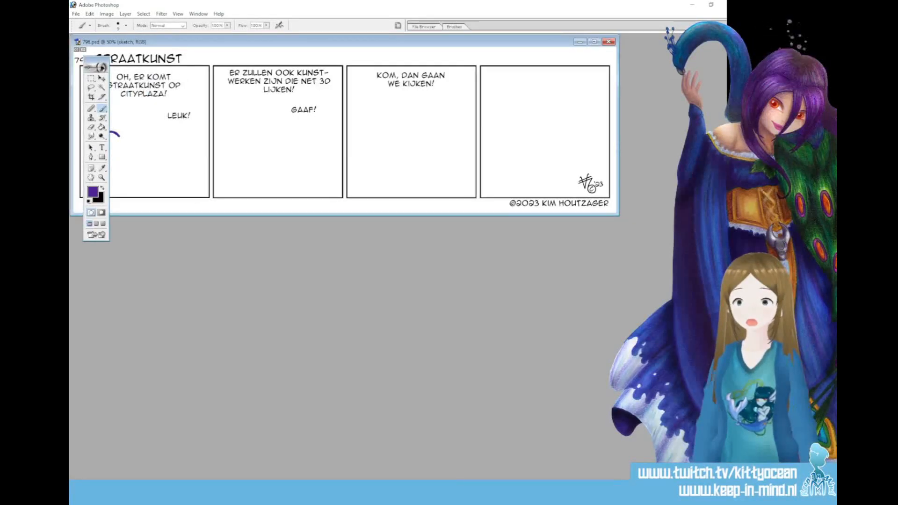
{"action": "left_click", "coordinate": [594, 41]}
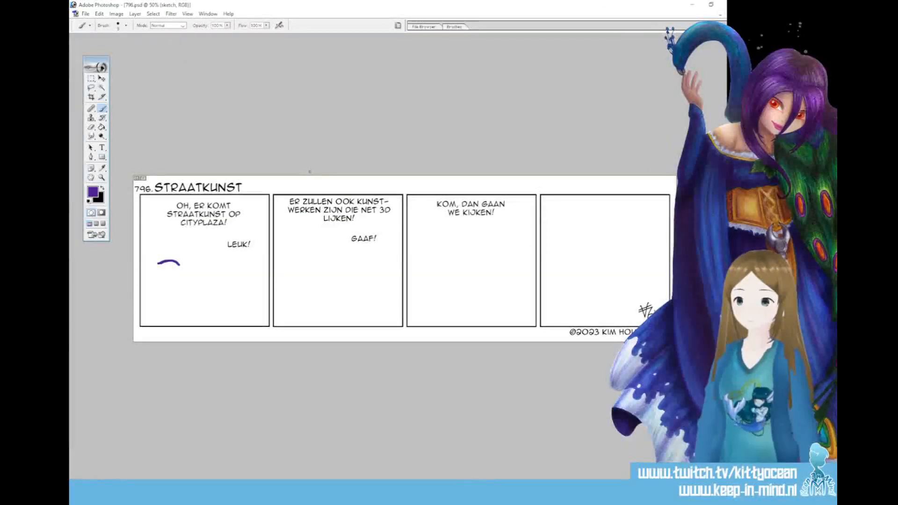
{"action": "key", "text": "ctrl+plus"}
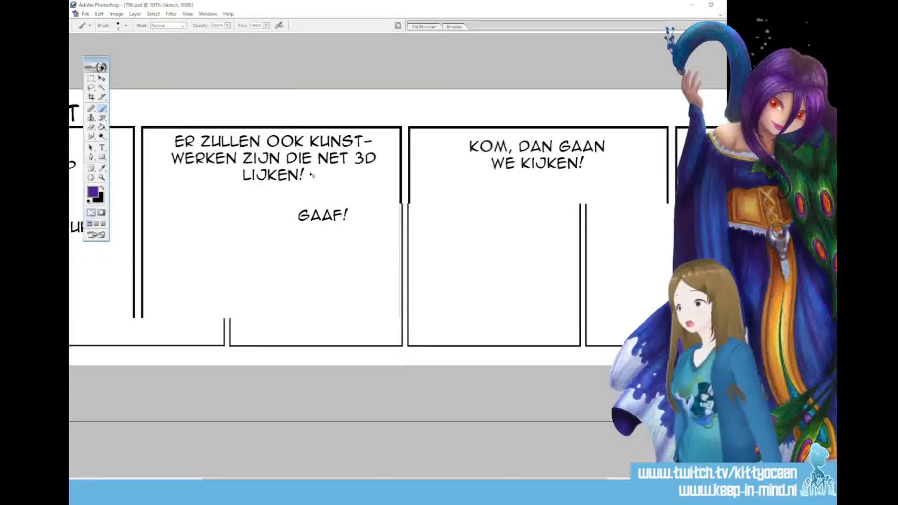
{"action": "left_click_drag", "start_coordinate": [327, 481], "coordinate": [198, 481]}
{"action": "mouse_move", "coordinate": [117, 265]}
{"action": "left_mouse_down"}
{"action": "mouse_move", "coordinate": [121, 305]}
{"action": "mouse_move", "coordinate": [134, 313]}
{"action": "mouse_move", "coordinate": [156, 299]}
{"action": "mouse_move", "coordinate": [160, 273]}
{"action": "mouse_move", "coordinate": [152, 263]}
{"action": "mouse_move", "coordinate": [162, 291]}
{"action": "mouse_move", "coordinate": [146, 268]}
{"action": "mouse_move", "coordinate": [125, 307]}
{"action": "left_mouse_up"}
{"action": "mouse_move", "coordinate": [149, 265]}
{"action": "left_mouse_down"}
{"action": "mouse_move", "coordinate": [134, 318]}
{"action": "mouse_move", "coordinate": [161, 301]}
{"action": "mouse_move", "coordinate": [140, 325]}
{"action": "left_mouse_up"}
Sketch the left figure's jaw, neck, shoulders and torso beneath the head, with a horizontal guideline across the chest
{"action": "mouse_move", "coordinate": [112, 294]}
{"action": "left_mouse_down"}
{"action": "mouse_move", "coordinate": [117, 311]}
{"action": "mouse_move", "coordinate": [134, 319]}
{"action": "mouse_move", "coordinate": [114, 329]}
{"action": "mouse_move", "coordinate": [129, 339]}
{"action": "mouse_move", "coordinate": [151, 330]}
{"action": "mouse_move", "coordinate": [99, 334]}
{"action": "mouse_move", "coordinate": [96, 380]}
{"action": "mouse_move", "coordinate": [129, 382]}
{"action": "left_mouse_up"}
{"action": "left_click_drag", "start_coordinate": [142, 336], "coordinate": [137, 380]}
{"action": "mouse_move", "coordinate": [128, 338]}
{"action": "left_mouse_down"}
{"action": "mouse_move", "coordinate": [131, 371]}
{"action": "mouse_move", "coordinate": [121, 383]}
{"action": "left_mouse_up"}
{"action": "left_click_drag", "start_coordinate": [102, 358], "coordinate": [140, 359]}
{"action": "mouse_move", "coordinate": [110, 332]}
{"action": "left_mouse_down"}
{"action": "mouse_move", "coordinate": [113, 344]}
{"action": "mouse_move", "coordinate": [152, 347]}
{"action": "left_mouse_up"}
Sketch the left figure's raised arm with an open hand, the other arm at the panel border and the curved waistline
{"action": "left_click_drag", "start_coordinate": [152, 336], "coordinate": [167, 376]}
{"action": "mouse_move", "coordinate": [154, 370]}
{"action": "left_mouse_down"}
{"action": "mouse_move", "coordinate": [177, 330]}
{"action": "mouse_move", "coordinate": [173, 358]}
{"action": "mouse_move", "coordinate": [174, 320]}
{"action": "mouse_move", "coordinate": [187, 307]}
{"action": "mouse_move", "coordinate": [203, 317]}
{"action": "mouse_move", "coordinate": [181, 322]}
{"action": "left_mouse_up"}
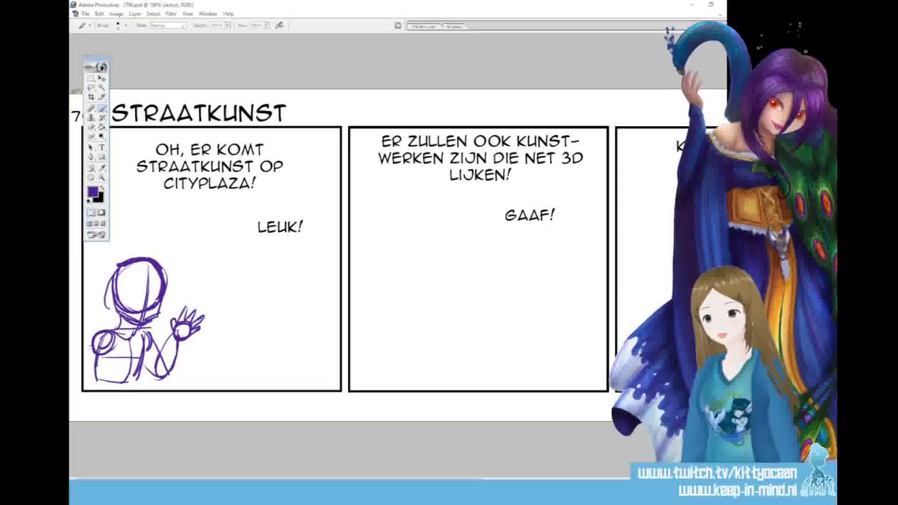
{"action": "left_click_drag", "start_coordinate": [93, 342], "coordinate": [83, 356]}
{"action": "mouse_move", "coordinate": [96, 365]}
{"action": "left_mouse_down"}
{"action": "mouse_move", "coordinate": [84, 375]}
{"action": "mouse_move", "coordinate": [138, 388]}
{"action": "left_mouse_up"}
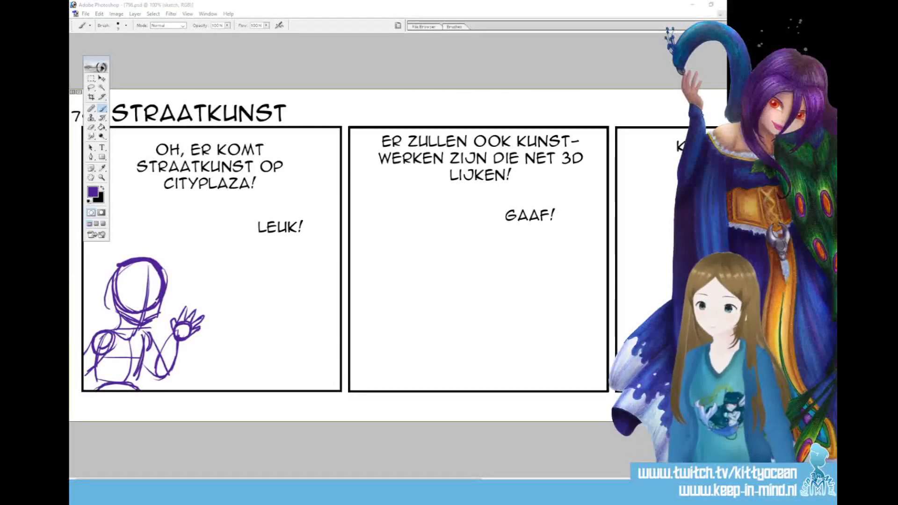
Sketch a second, smaller figure's head under "Leuk!" in the first panel, with a face guideline and jawline
{"action": "mouse_move", "coordinate": [291, 294]}
{"action": "left_mouse_down"}
{"action": "mouse_move", "coordinate": [262, 302]}
{"action": "mouse_move", "coordinate": [258, 326]}
{"action": "mouse_move", "coordinate": [293, 340]}
{"action": "mouse_move", "coordinate": [310, 307]}
{"action": "mouse_move", "coordinate": [296, 296]}
{"action": "mouse_move", "coordinate": [294, 342]}
{"action": "left_mouse_up"}
{"action": "left_click_drag", "start_coordinate": [273, 293], "coordinate": [286, 372]}
{"action": "mouse_move", "coordinate": [261, 322]}
{"action": "left_mouse_down"}
{"action": "mouse_move", "coordinate": [265, 350]}
{"action": "mouse_move", "coordinate": [282, 356]}
{"action": "left_mouse_up"}
{"action": "left_click_drag", "start_coordinate": [309, 328], "coordinate": [294, 347]}
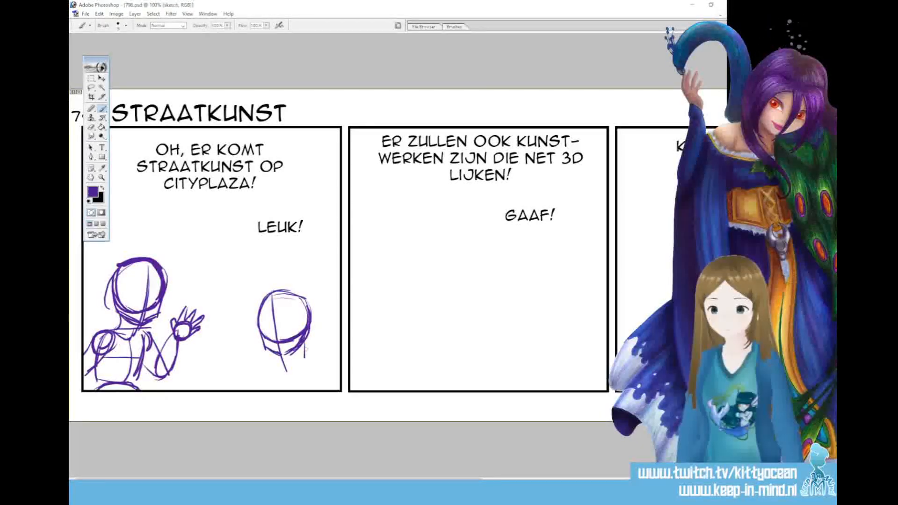
Sketch the smaller figure's neck, torso and rounded shoulders down to the first panel's lower border
{"action": "mouse_move", "coordinate": [281, 358]}
{"action": "left_mouse_down"}
{"action": "mouse_move", "coordinate": [284, 370]}
{"action": "mouse_move", "coordinate": [316, 357]}
{"action": "mouse_move", "coordinate": [295, 360]}
{"action": "mouse_move", "coordinate": [274, 391]}
{"action": "left_mouse_up"}
{"action": "left_click_drag", "start_coordinate": [316, 360], "coordinate": [320, 390]}
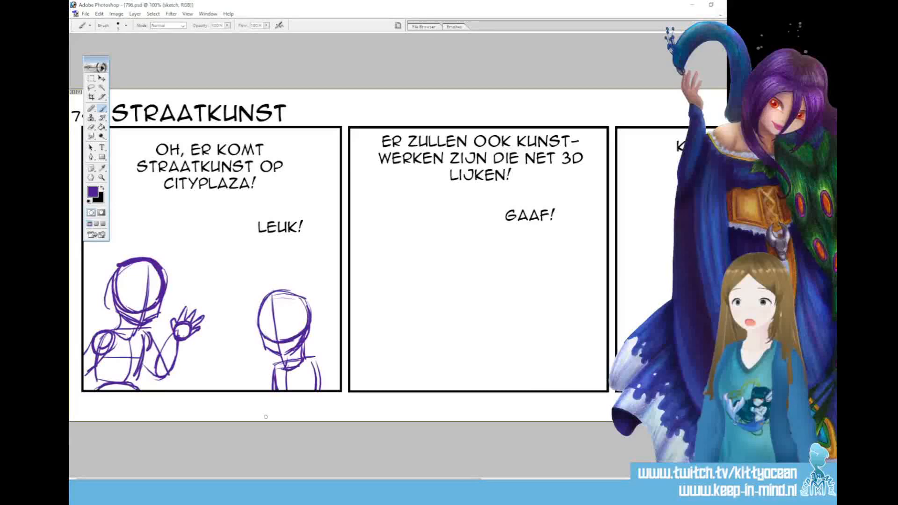
{"action": "left_click_drag", "start_coordinate": [276, 380], "coordinate": [324, 379]}
{"action": "left_click_drag", "start_coordinate": [274, 363], "coordinate": [265, 379]}
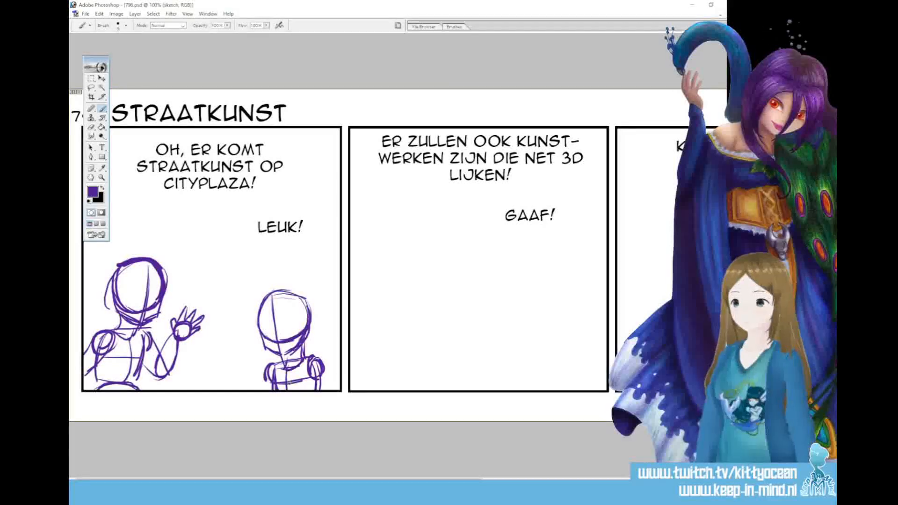
Add crossing face guidelines to the smaller figure's head and rework its shoulders and arms down to the panel border
{"action": "mouse_move", "coordinate": [290, 289]}
{"action": "left_mouse_down"}
{"action": "mouse_move", "coordinate": [294, 337]}
{"action": "mouse_move", "coordinate": [318, 332]}
{"action": "left_mouse_up"}
{"action": "mouse_move", "coordinate": [308, 369]}
{"action": "left_mouse_down"}
{"action": "mouse_move", "coordinate": [306, 390]}
{"action": "mouse_move", "coordinate": [315, 390]}
{"action": "left_mouse_up"}
{"action": "mouse_move", "coordinate": [285, 363]}
{"action": "left_mouse_down"}
{"action": "mouse_move", "coordinate": [301, 355]}
{"action": "mouse_move", "coordinate": [294, 376]}
{"action": "left_mouse_up"}
{"action": "mouse_move", "coordinate": [300, 351]}
{"action": "left_mouse_down"}
{"action": "mouse_move", "coordinate": [284, 370]}
{"action": "mouse_move", "coordinate": [259, 376]}
{"action": "mouse_move", "coordinate": [261, 390]}
{"action": "left_mouse_up"}
{"action": "left_click_drag", "start_coordinate": [263, 379], "coordinate": [258, 390]}
{"action": "mouse_move", "coordinate": [268, 352]}
{"action": "left_mouse_down"}
{"action": "mouse_move", "coordinate": [265, 371]}
{"action": "mouse_move", "coordinate": [274, 358]}
{"action": "left_mouse_up"}
{"action": "mouse_move", "coordinate": [272, 353]}
{"action": "left_mouse_down"}
{"action": "mouse_move", "coordinate": [275, 373]}
{"action": "mouse_move", "coordinate": [275, 350]}
{"action": "mouse_move", "coordinate": [254, 391]}
{"action": "left_mouse_up"}
{"action": "mouse_move", "coordinate": [262, 376]}
{"action": "left_mouse_down"}
{"action": "mouse_move", "coordinate": [257, 391]}
{"action": "mouse_move", "coordinate": [273, 389]}
{"action": "mouse_move", "coordinate": [258, 390]}
{"action": "left_mouse_up"}
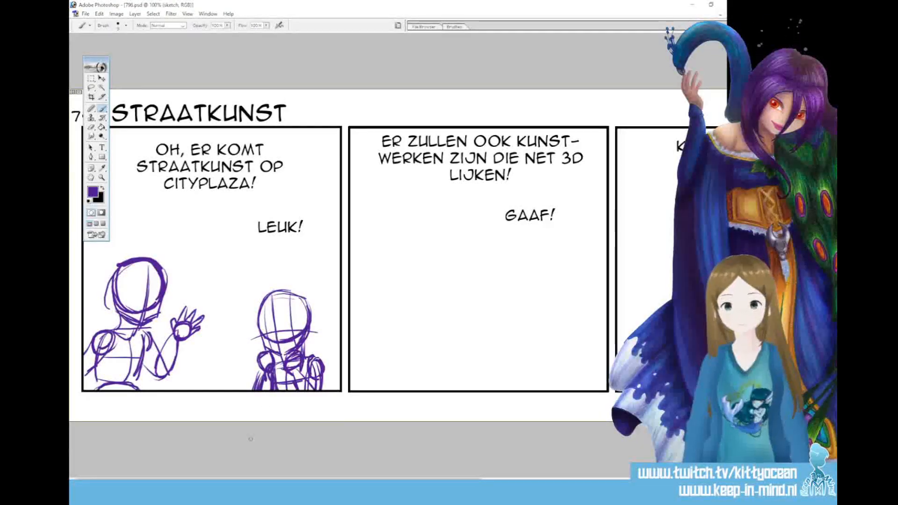
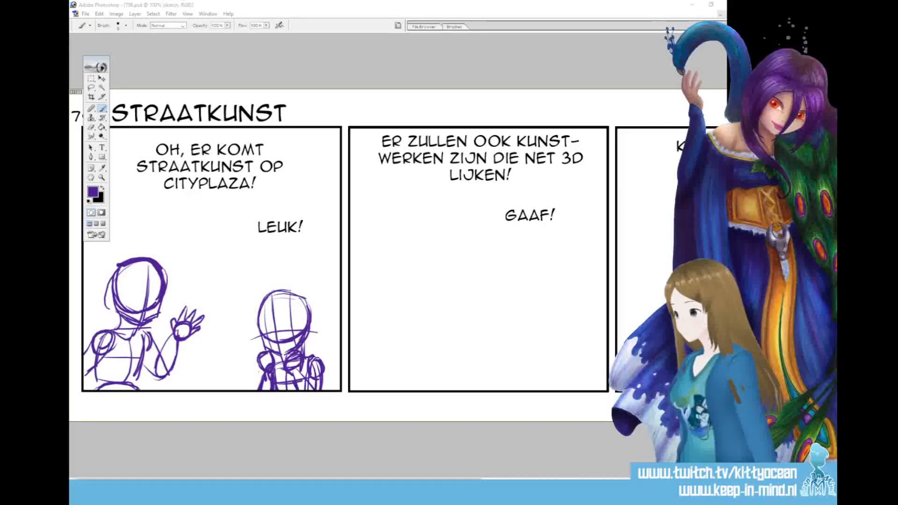
Finish the first panel's left head guidelines and sketch a head with a face guideline and jaw at the second panel's left
{"action": "left_click", "coordinate": [135, 265]}
{"action": "mouse_move", "coordinate": [134, 265]}
{"action": "left_mouse_down"}
{"action": "mouse_move", "coordinate": [139, 310]}
{"action": "mouse_move", "coordinate": [174, 308]}
{"action": "left_mouse_up"}
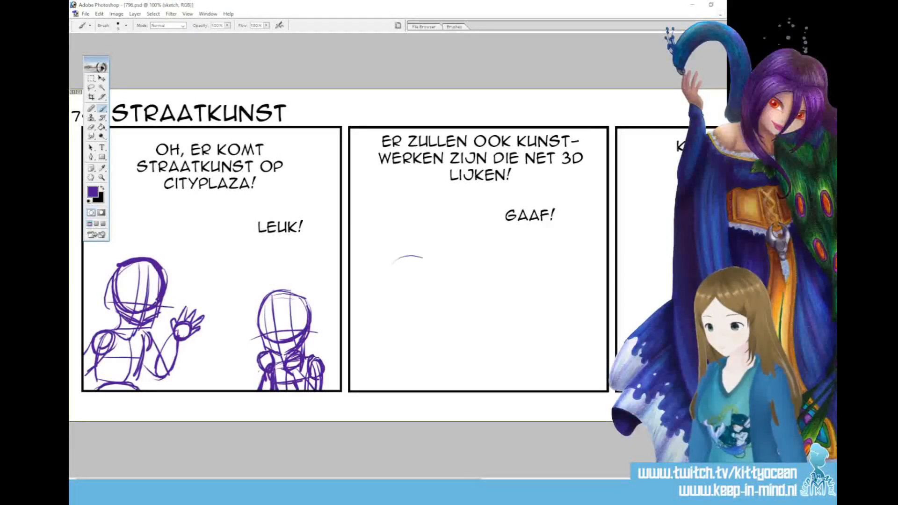
{"action": "mouse_move", "coordinate": [406, 255]}
{"action": "left_mouse_down"}
{"action": "mouse_move", "coordinate": [388, 304]}
{"action": "mouse_move", "coordinate": [427, 306]}
{"action": "mouse_move", "coordinate": [439, 280]}
{"action": "mouse_move", "coordinate": [432, 263]}
{"action": "left_mouse_up"}
{"action": "left_click_drag", "start_coordinate": [429, 308], "coordinate": [428, 314]}
{"action": "left_click_drag", "start_coordinate": [422, 259], "coordinate": [426, 338]}
{"action": "mouse_move", "coordinate": [439, 289]}
{"action": "left_mouse_down"}
{"action": "mouse_move", "coordinate": [439, 318]}
{"action": "mouse_move", "coordinate": [427, 326]}
{"action": "left_mouse_up"}
{"action": "left_click_drag", "start_coordinate": [388, 303], "coordinate": [415, 322]}
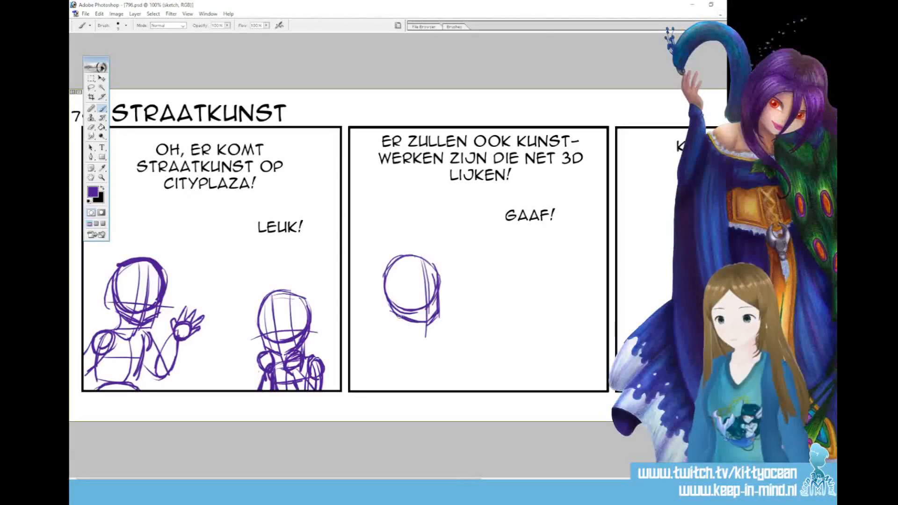
Sketch the second panel's left figure's neck, torso, rounded shoulder and bent arm with a raised pointing finger
{"action": "left_click_drag", "start_coordinate": [404, 338], "coordinate": [424, 339]}
{"action": "mouse_move", "coordinate": [435, 329]}
{"action": "left_mouse_down"}
{"action": "mouse_move", "coordinate": [388, 348]}
{"action": "mouse_move", "coordinate": [406, 383]}
{"action": "mouse_move", "coordinate": [452, 367]}
{"action": "mouse_move", "coordinate": [429, 377]}
{"action": "mouse_move", "coordinate": [446, 346]}
{"action": "mouse_move", "coordinate": [401, 343]}
{"action": "mouse_move", "coordinate": [465, 360]}
{"action": "left_mouse_up"}
{"action": "mouse_move", "coordinate": [457, 320]}
{"action": "left_mouse_down"}
{"action": "mouse_move", "coordinate": [452, 342]}
{"action": "mouse_move", "coordinate": [462, 365]}
{"action": "mouse_move", "coordinate": [459, 313]}
{"action": "left_mouse_up"}
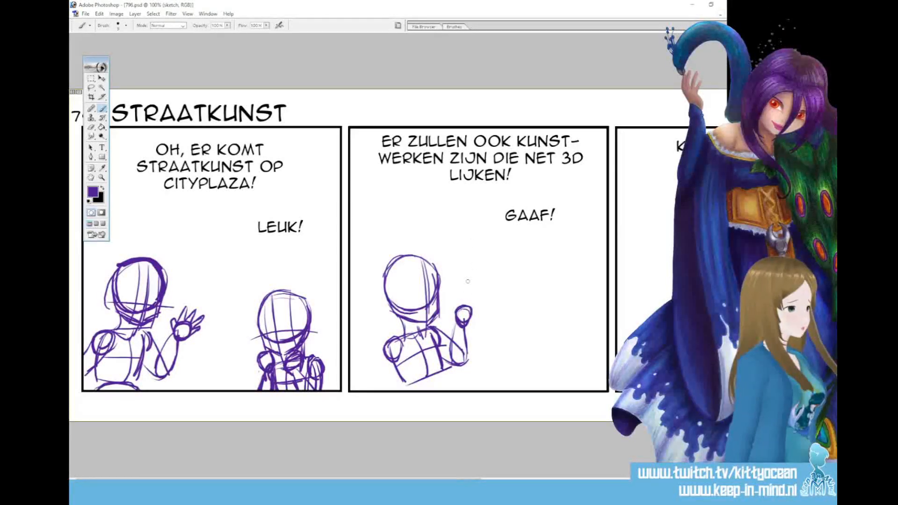
{"action": "mouse_move", "coordinate": [458, 291]}
{"action": "left_mouse_down"}
{"action": "mouse_move", "coordinate": [454, 316]}
{"action": "mouse_move", "coordinate": [471, 311]}
{"action": "mouse_move", "coordinate": [467, 320]}
{"action": "left_mouse_up"}
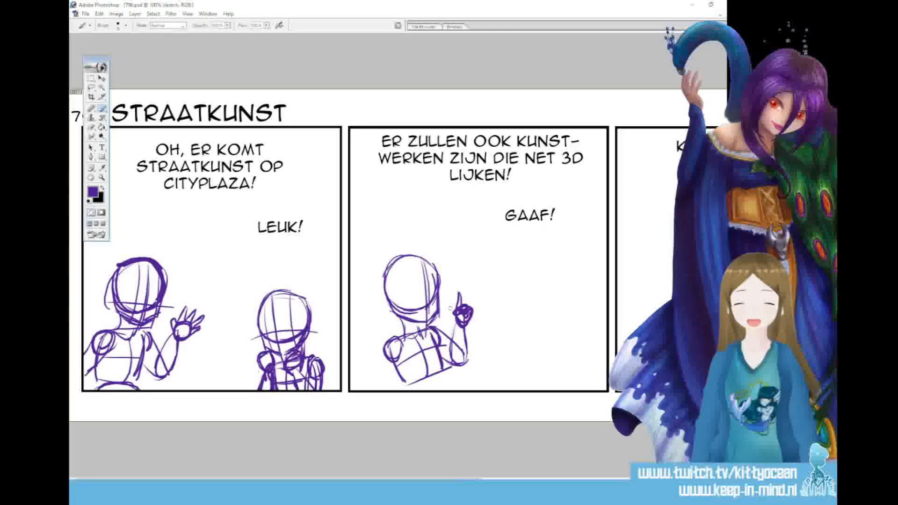
Sketch that figure's waist and hips down to the panel border and add the other arm, bent at its side
{"action": "left_click_drag", "start_coordinate": [409, 388], "coordinate": [449, 384]}
{"action": "left_click_drag", "start_coordinate": [424, 381], "coordinate": [445, 390]}
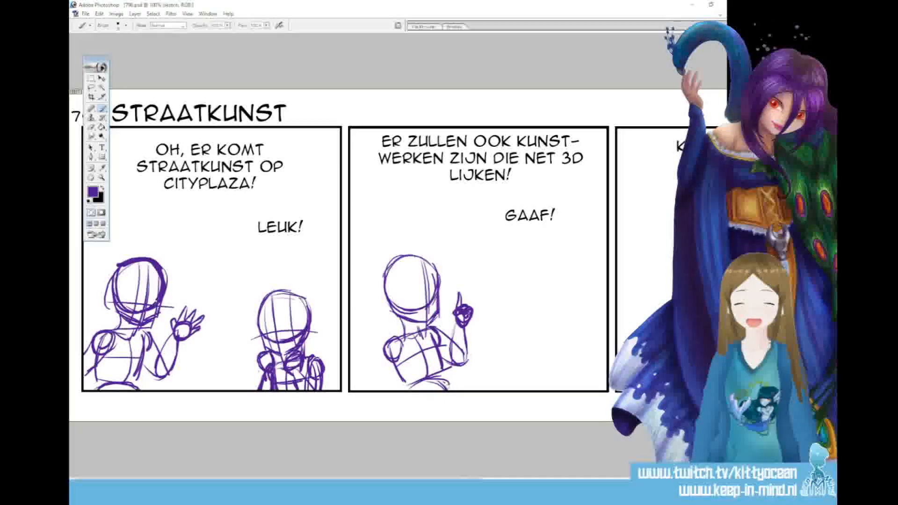
{"action": "left_click_drag", "start_coordinate": [443, 364], "coordinate": [449, 389]}
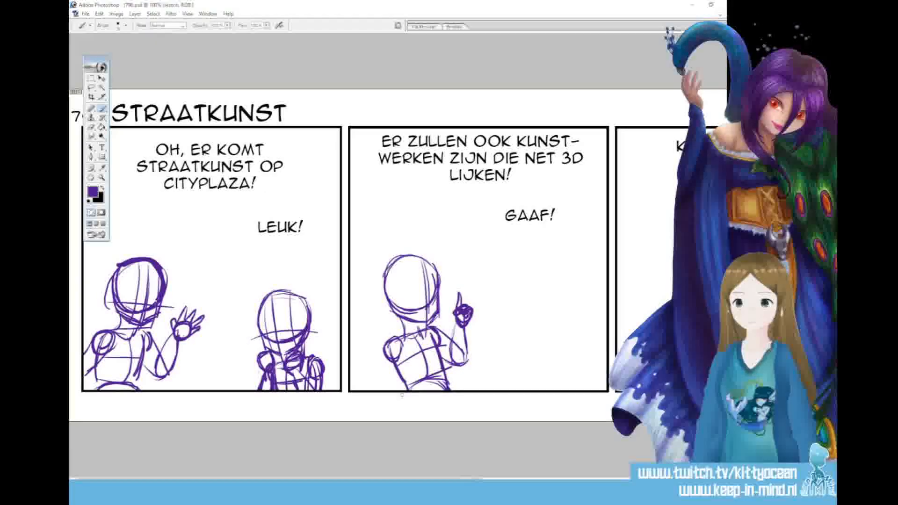
{"action": "mouse_move", "coordinate": [384, 347]}
{"action": "left_mouse_down"}
{"action": "mouse_move", "coordinate": [396, 361]}
{"action": "mouse_move", "coordinate": [376, 391]}
{"action": "left_mouse_up"}
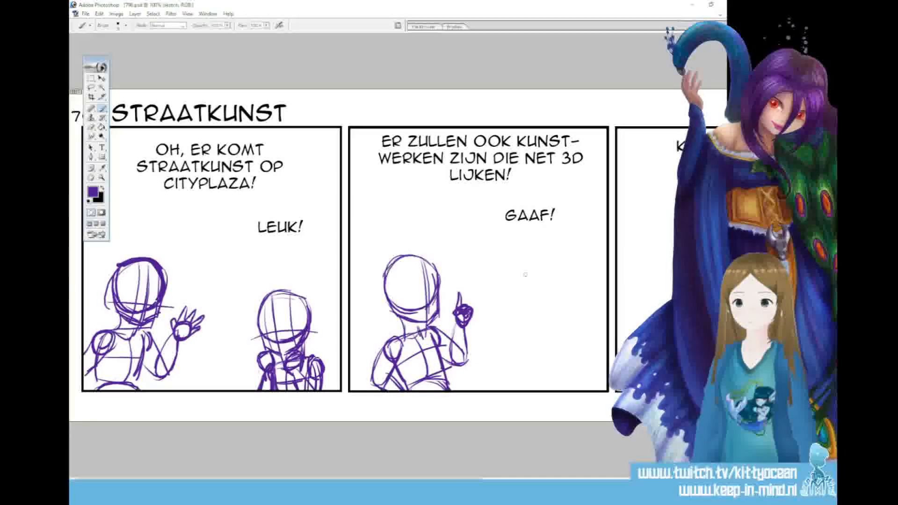
Sketch a second head with guidelines under "Gaaf!" in the second panel and add crossing face guidelines to the left head
{"action": "mouse_move", "coordinate": [518, 247]}
{"action": "left_mouse_down"}
{"action": "mouse_move", "coordinate": [556, 249]}
{"action": "mouse_move", "coordinate": [528, 240]}
{"action": "mouse_move", "coordinate": [560, 248]}
{"action": "mouse_move", "coordinate": [513, 256]}
{"action": "mouse_move", "coordinate": [511, 282]}
{"action": "mouse_move", "coordinate": [544, 298]}
{"action": "left_mouse_up"}
{"action": "left_click_drag", "start_coordinate": [555, 255], "coordinate": [551, 295]}
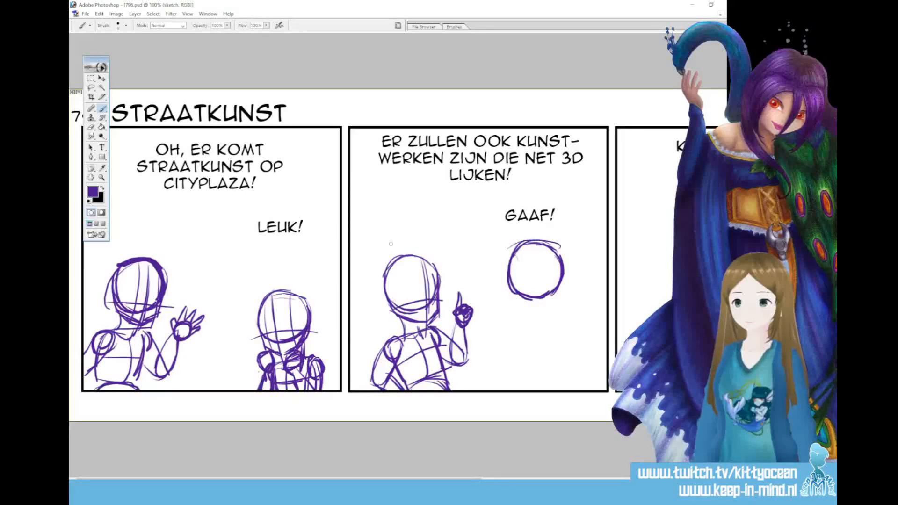
{"action": "left_click_drag", "start_coordinate": [413, 280], "coordinate": [420, 325]}
{"action": "left_click_drag", "start_coordinate": [425, 258], "coordinate": [438, 314]}
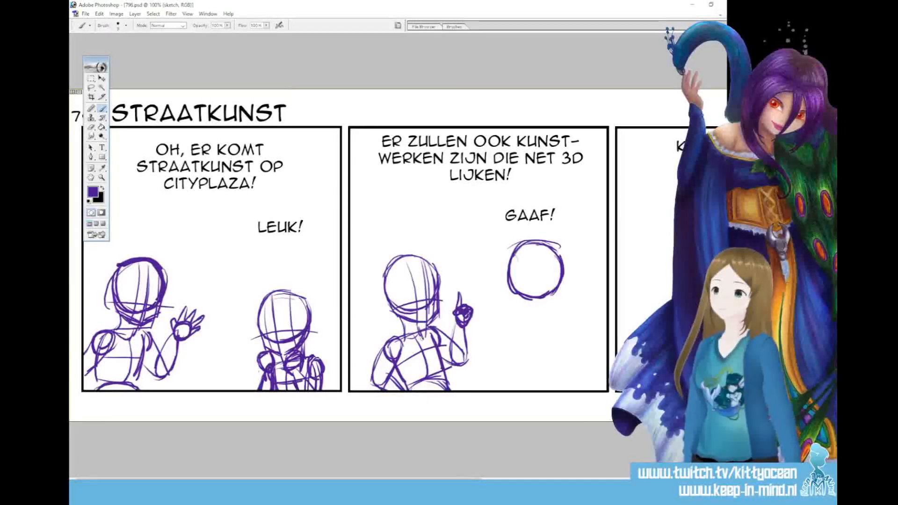
{"action": "mouse_move", "coordinate": [522, 253]}
{"action": "left_mouse_down"}
{"action": "mouse_move", "coordinate": [520, 320]}
{"action": "mouse_move", "coordinate": [513, 304]}
{"action": "mouse_move", "coordinate": [520, 312]}
{"action": "mouse_move", "coordinate": [561, 284]}
{"action": "mouse_move", "coordinate": [506, 296]}
{"action": "mouse_move", "coordinate": [522, 311]}
{"action": "left_mouse_up"}
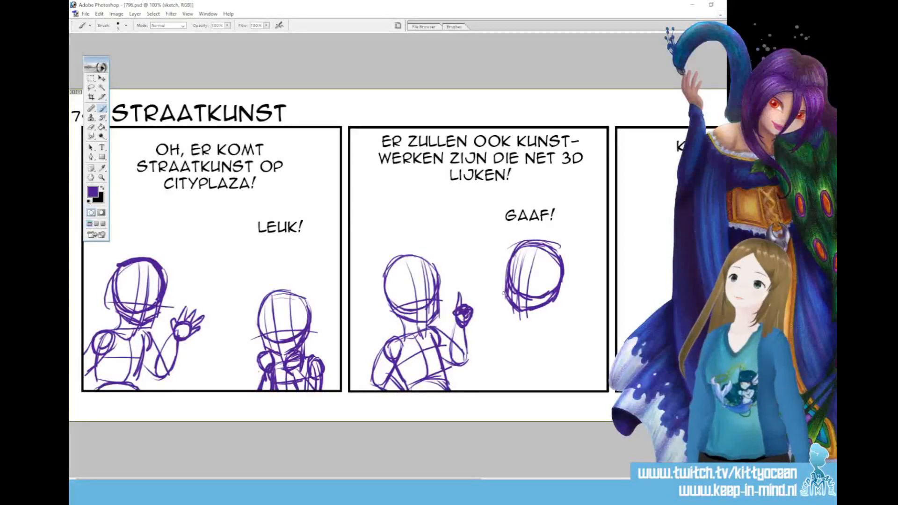
Sketch the neck, spine line, torso and rounded shoulders of the figure under "Gaaf!"
{"action": "mouse_move", "coordinate": [513, 281]}
{"action": "left_mouse_down"}
{"action": "mouse_move", "coordinate": [546, 293]}
{"action": "mouse_move", "coordinate": [523, 329]}
{"action": "mouse_move", "coordinate": [522, 321]}
{"action": "mouse_move", "coordinate": [559, 319]}
{"action": "mouse_move", "coordinate": [517, 359]}
{"action": "left_mouse_up"}
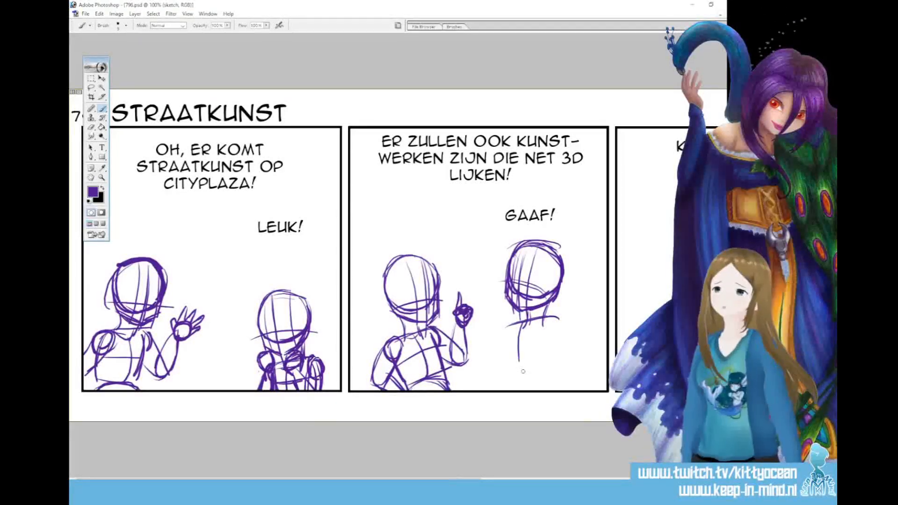
{"action": "left_click_drag", "start_coordinate": [520, 323], "coordinate": [511, 377]}
{"action": "mouse_move", "coordinate": [510, 344]}
{"action": "left_mouse_down"}
{"action": "mouse_move", "coordinate": [557, 372]}
{"action": "mouse_move", "coordinate": [552, 327]}
{"action": "mouse_move", "coordinate": [521, 375]}
{"action": "mouse_move", "coordinate": [559, 349]}
{"action": "mouse_move", "coordinate": [567, 325]}
{"action": "left_mouse_up"}
{"action": "left_click_drag", "start_coordinate": [511, 338], "coordinate": [502, 356]}
{"action": "mouse_move", "coordinate": [505, 338]}
{"action": "left_mouse_down"}
{"action": "mouse_move", "coordinate": [515, 362]}
{"action": "mouse_move", "coordinate": [540, 353]}
{"action": "mouse_move", "coordinate": [521, 362]}
{"action": "mouse_move", "coordinate": [532, 365]}
{"action": "mouse_move", "coordinate": [541, 344]}
{"action": "mouse_move", "coordinate": [532, 328]}
{"action": "mouse_move", "coordinate": [555, 316]}
{"action": "mouse_move", "coordinate": [567, 326]}
{"action": "mouse_move", "coordinate": [549, 376]}
{"action": "mouse_move", "coordinate": [535, 377]}
{"action": "mouse_move", "coordinate": [553, 384]}
{"action": "mouse_move", "coordinate": [510, 391]}
{"action": "left_mouse_up"}
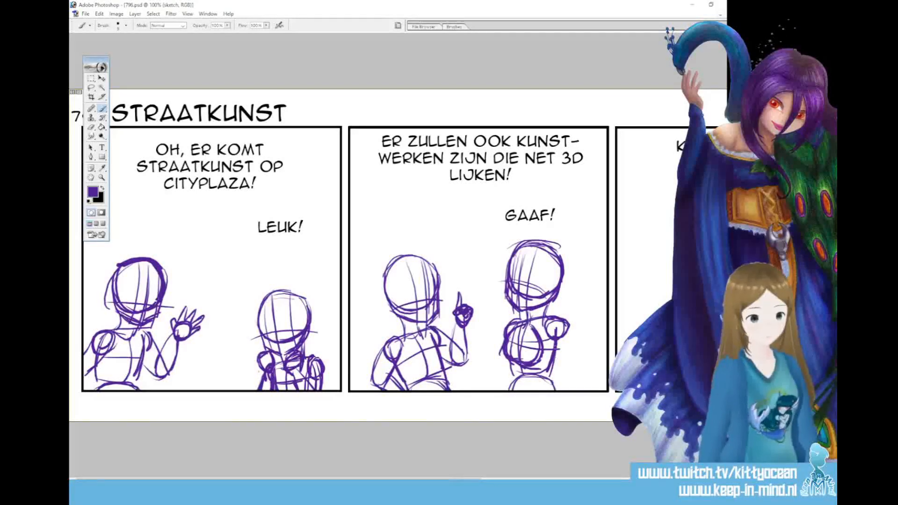
Draw that figure's waist and hips to the panel border and both arms bent with hands together at the chest
{"action": "left_click_drag", "start_coordinate": [552, 357], "coordinate": [559, 391]}
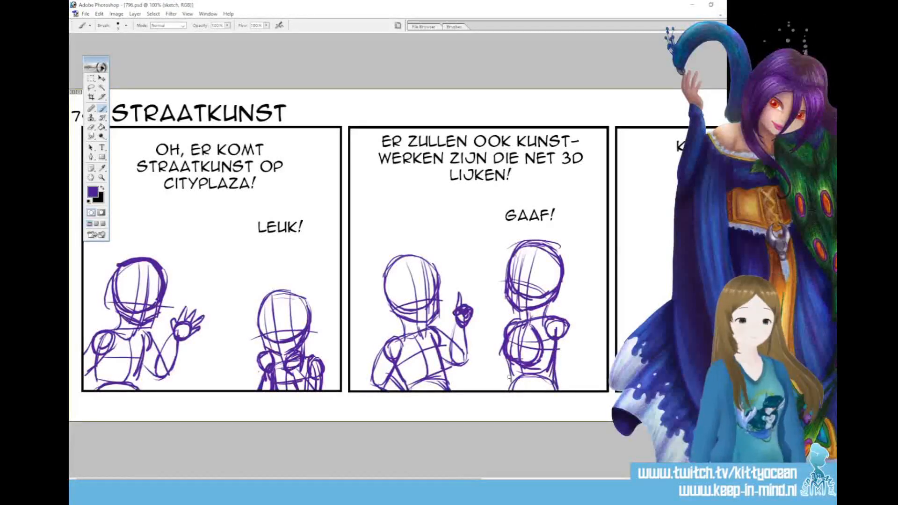
{"action": "left_click_drag", "start_coordinate": [506, 359], "coordinate": [508, 390]}
{"action": "mouse_move", "coordinate": [568, 325]}
{"action": "left_mouse_down"}
{"action": "mouse_move", "coordinate": [582, 355]}
{"action": "mouse_move", "coordinate": [547, 352]}
{"action": "left_mouse_up"}
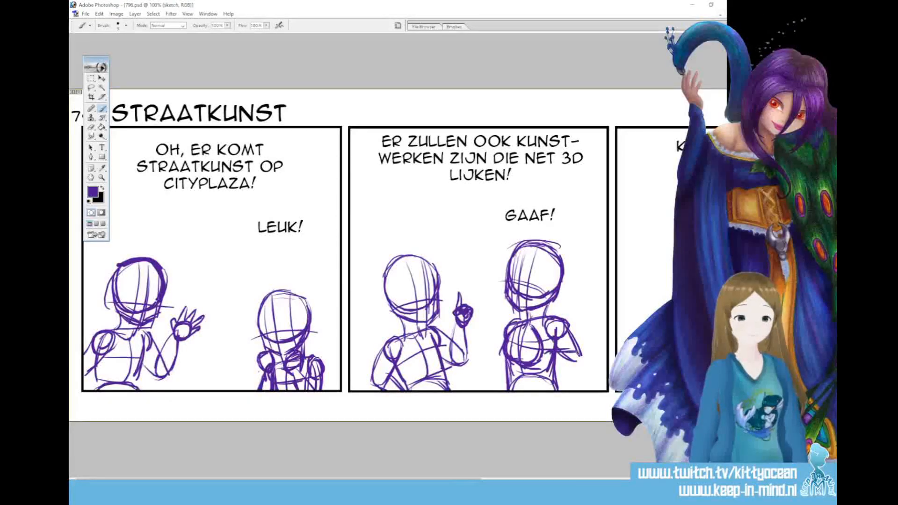
{"action": "left_click_drag", "start_coordinate": [571, 332], "coordinate": [564, 359]}
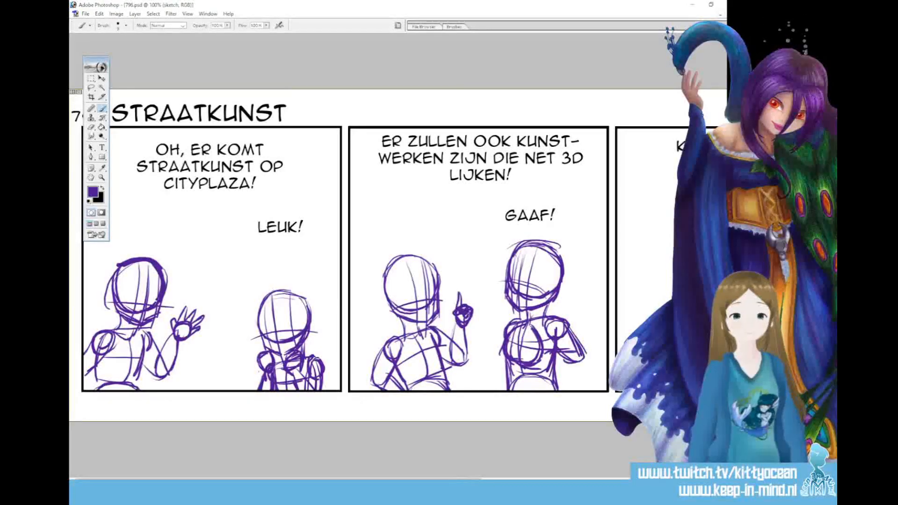
{"action": "mouse_move", "coordinate": [536, 333]}
{"action": "left_mouse_down"}
{"action": "mouse_move", "coordinate": [525, 347]}
{"action": "mouse_move", "coordinate": [542, 352]}
{"action": "mouse_move", "coordinate": [527, 336]}
{"action": "mouse_move", "coordinate": [527, 351]}
{"action": "mouse_move", "coordinate": [501, 344]}
{"action": "mouse_move", "coordinate": [495, 354]}
{"action": "mouse_move", "coordinate": [508, 341]}
{"action": "mouse_move", "coordinate": [499, 363]}
{"action": "left_mouse_up"}
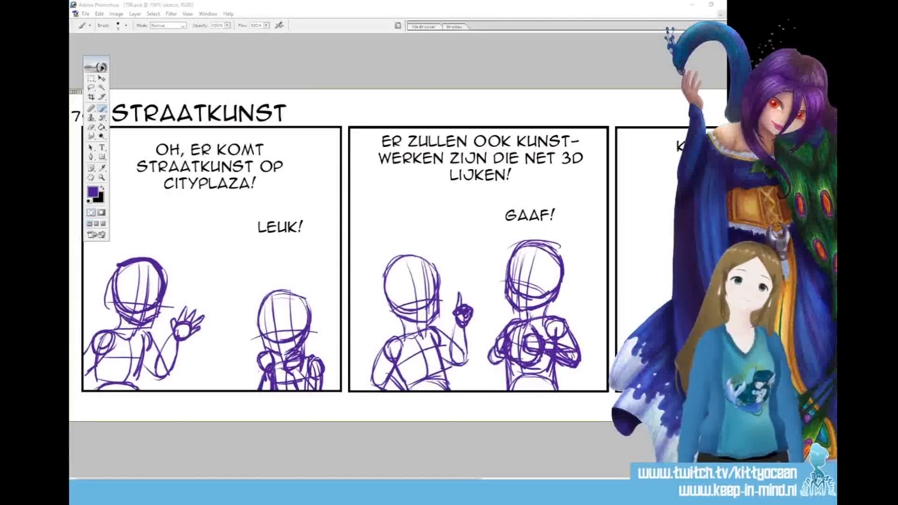
Sketch a head with face guidelines, jaw and neck at the right side of the "Kom, dan gaan we kijken!" panel
{"action": "left_click_drag", "start_coordinate": [365, 482], "coordinate": [536, 482]}
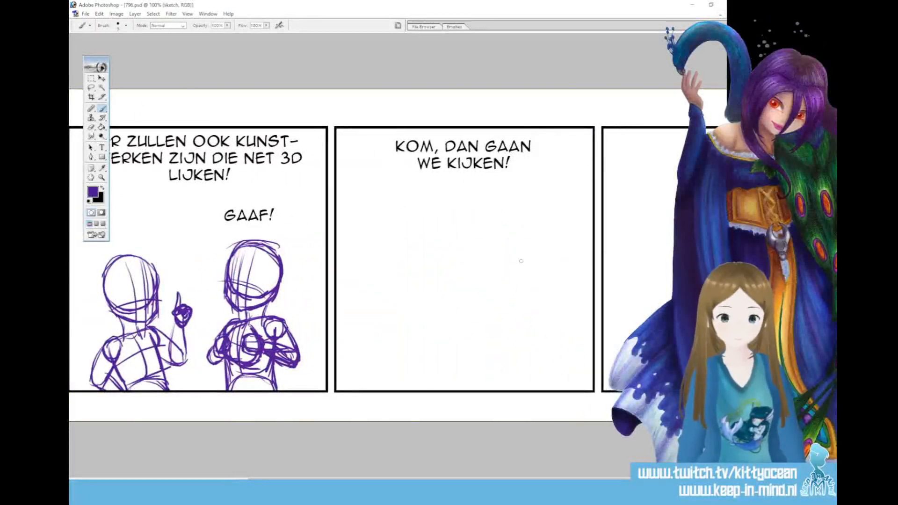
{"action": "mouse_move", "coordinate": [529, 251]}
{"action": "left_mouse_down"}
{"action": "mouse_move", "coordinate": [556, 251]}
{"action": "mouse_move", "coordinate": [525, 257]}
{"action": "mouse_move", "coordinate": [567, 257]}
{"action": "mouse_move", "coordinate": [523, 275]}
{"action": "mouse_move", "coordinate": [528, 289]}
{"action": "mouse_move", "coordinate": [545, 281]}
{"action": "mouse_move", "coordinate": [561, 293]}
{"action": "mouse_move", "coordinate": [563, 259]}
{"action": "mouse_move", "coordinate": [535, 288]}
{"action": "mouse_move", "coordinate": [533, 327]}
{"action": "left_mouse_up"}
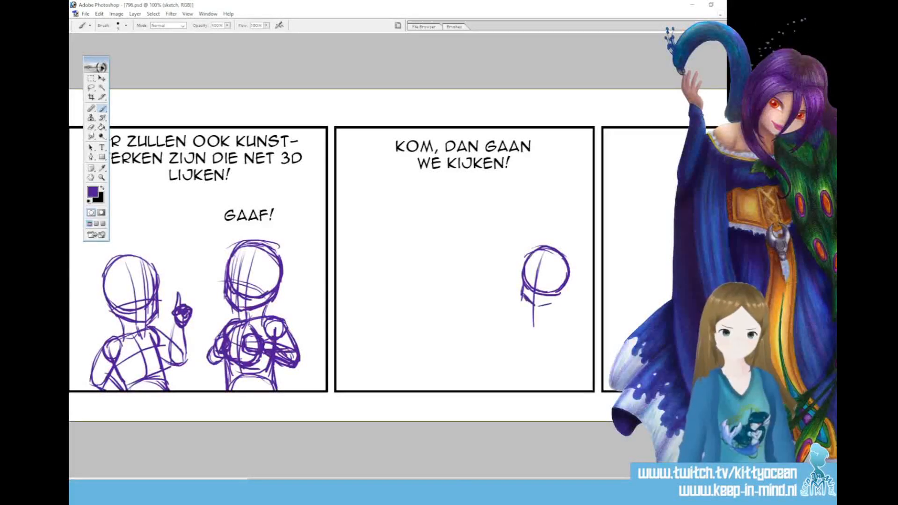
{"action": "left_click_drag", "start_coordinate": [530, 302], "coordinate": [554, 298]}
{"action": "left_click_drag", "start_coordinate": [536, 256], "coordinate": [528, 299]}
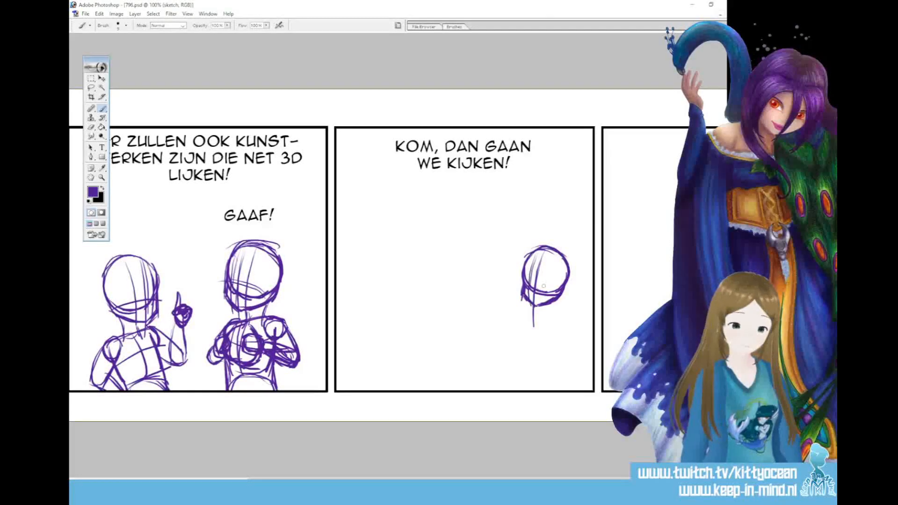
{"action": "left_click_drag", "start_coordinate": [559, 295], "coordinate": [573, 292]}
{"action": "mouse_move", "coordinate": [564, 294]}
{"action": "left_mouse_down"}
{"action": "mouse_move", "coordinate": [549, 321]}
{"action": "mouse_move", "coordinate": [566, 320]}
{"action": "left_mouse_up"}
Sketch the third panel's right figure's torso, rounded shoulder and raised bent arm with an open hand
{"action": "left_click_drag", "start_coordinate": [530, 317], "coordinate": [519, 360]}
{"action": "mouse_move", "coordinate": [564, 325]}
{"action": "left_mouse_down"}
{"action": "mouse_move", "coordinate": [557, 360]}
{"action": "mouse_move", "coordinate": [520, 360]}
{"action": "left_mouse_up"}
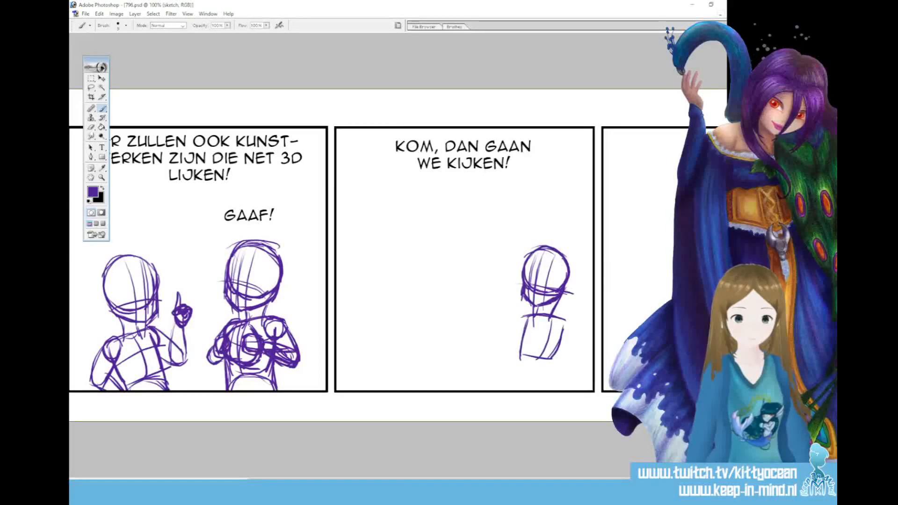
{"action": "left_click_drag", "start_coordinate": [532, 316], "coordinate": [513, 322]}
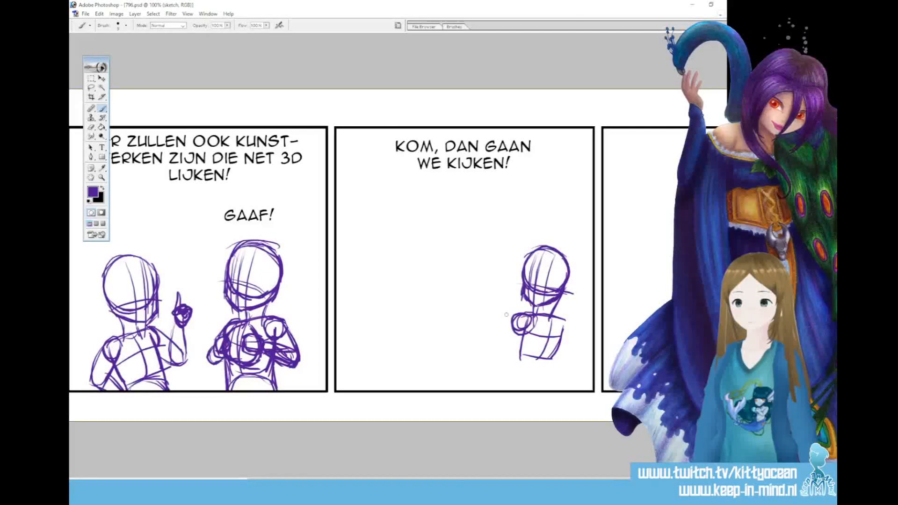
{"action": "mouse_move", "coordinate": [495, 340]}
{"action": "left_mouse_down"}
{"action": "mouse_move", "coordinate": [516, 343]}
{"action": "mouse_move", "coordinate": [503, 350]}
{"action": "left_mouse_up"}
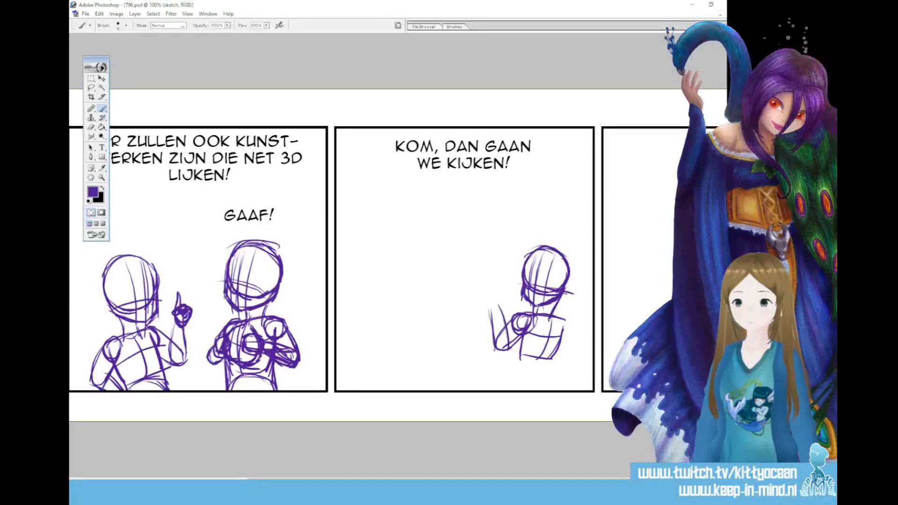
{"action": "mouse_move", "coordinate": [496, 309]}
{"action": "left_mouse_down"}
{"action": "mouse_move", "coordinate": [495, 281]}
{"action": "mouse_move", "coordinate": [491, 293]}
{"action": "left_mouse_up"}
{"action": "mouse_move", "coordinate": [490, 291]}
{"action": "left_mouse_down"}
{"action": "mouse_move", "coordinate": [486, 280]}
{"action": "mouse_move", "coordinate": [477, 295]}
{"action": "left_mouse_up"}
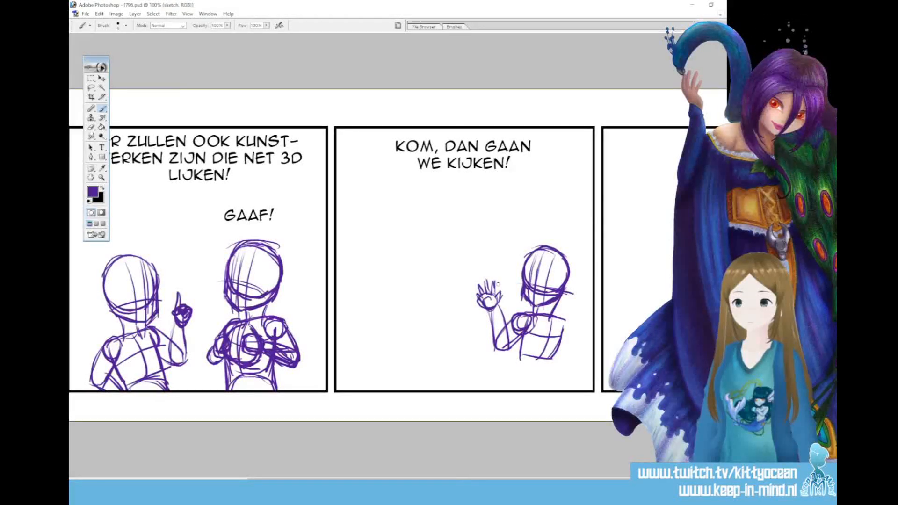
Sketch the right figure's other arm reaching the panel's side border, plus the waist and hips down to the lower border
{"action": "mouse_move", "coordinate": [560, 319]}
{"action": "left_mouse_down"}
{"action": "mouse_move", "coordinate": [563, 331]}
{"action": "mouse_move", "coordinate": [584, 327]}
{"action": "mouse_move", "coordinate": [593, 344]}
{"action": "left_mouse_up"}
{"action": "mouse_move", "coordinate": [515, 362]}
{"action": "left_mouse_down"}
{"action": "mouse_move", "coordinate": [556, 370]}
{"action": "mouse_move", "coordinate": [514, 390]}
{"action": "left_mouse_up"}
{"action": "left_click_drag", "start_coordinate": [542, 366], "coordinate": [553, 391]}
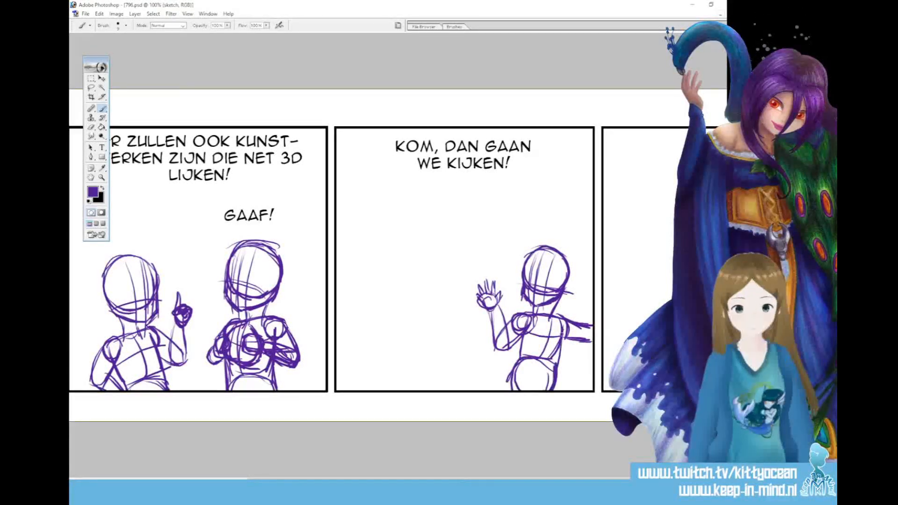
{"action": "left_click_drag", "start_coordinate": [563, 333], "coordinate": [550, 390]}
{"action": "left_click_drag", "start_coordinate": [524, 338], "coordinate": [509, 393]}
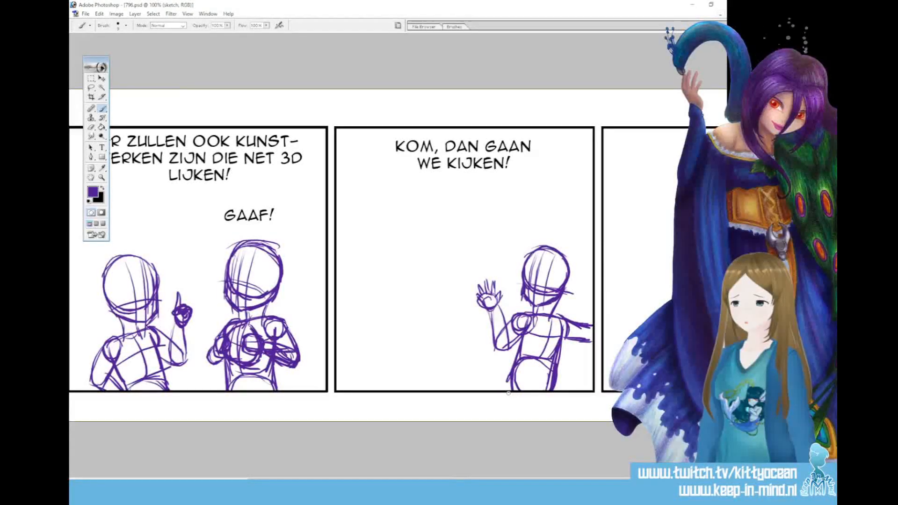
Lasso the third panel's right figure, move it slightly down in the panel and deselect it
{"action": "left_click", "coordinate": [92, 89]}
{"action": "mouse_move", "coordinate": [496, 407]}
{"action": "left_mouse_down"}
{"action": "mouse_move", "coordinate": [461, 300]}
{"action": "mouse_move", "coordinate": [585, 412]}
{"action": "left_mouse_up"}
{"action": "left_click", "coordinate": [102, 78]}
{"action": "left_click_drag", "start_coordinate": [570, 319], "coordinate": [569, 331]}
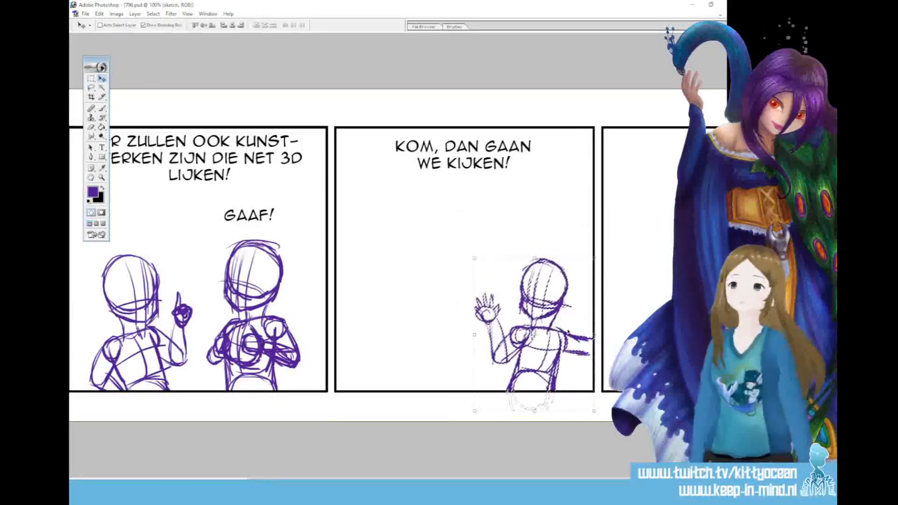
{"action": "key", "text": "ctrl+d"}
Sketch a smaller figure's round head with jaw, neck and shoulders beside the waving hand in the third panel
{"action": "key", "text": "b"}
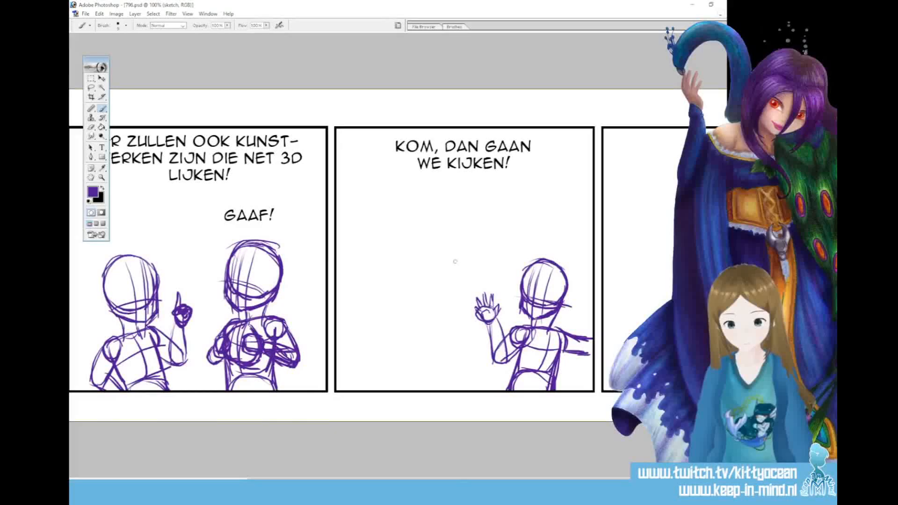
{"action": "mouse_move", "coordinate": [447, 319]}
{"action": "left_mouse_down"}
{"action": "mouse_move", "coordinate": [413, 343]}
{"action": "mouse_move", "coordinate": [422, 340]}
{"action": "mouse_move", "coordinate": [419, 353]}
{"action": "mouse_move", "coordinate": [438, 363]}
{"action": "mouse_move", "coordinate": [457, 339]}
{"action": "mouse_move", "coordinate": [451, 325]}
{"action": "mouse_move", "coordinate": [454, 346]}
{"action": "mouse_move", "coordinate": [448, 321]}
{"action": "mouse_move", "coordinate": [461, 361]}
{"action": "left_mouse_up"}
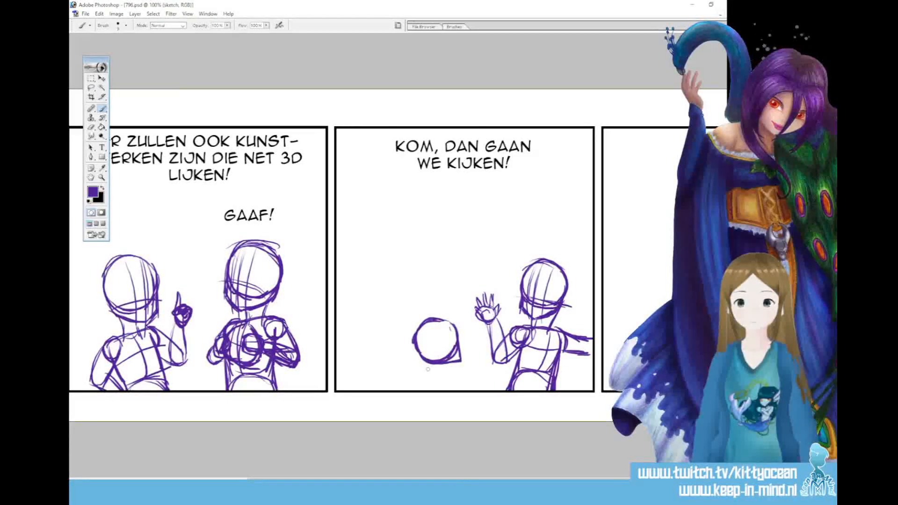
{"action": "mouse_move", "coordinate": [440, 373]}
{"action": "left_mouse_down"}
{"action": "mouse_move", "coordinate": [450, 380]}
{"action": "mouse_move", "coordinate": [408, 390]}
{"action": "left_mouse_up"}
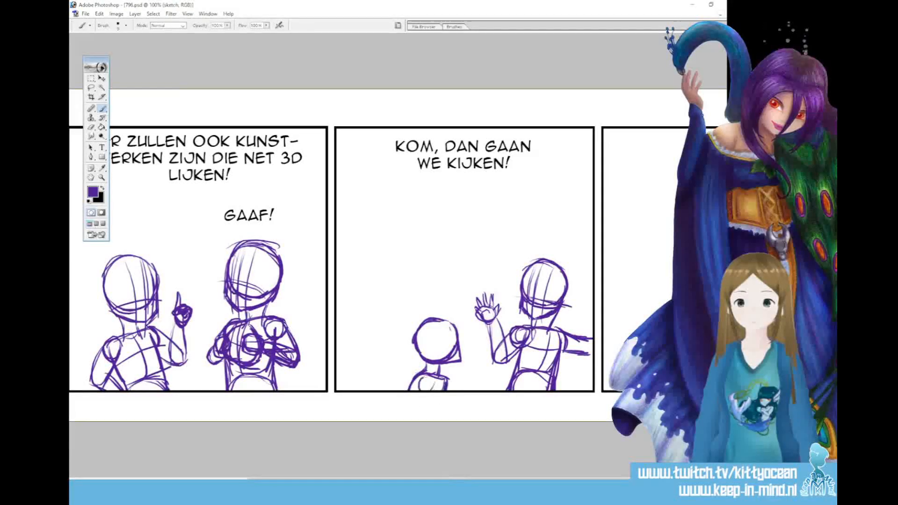
Lasso the smaller figure, enlarge it slightly, reposition it a little higher and deselect it
{"action": "left_click", "coordinate": [91, 88]}
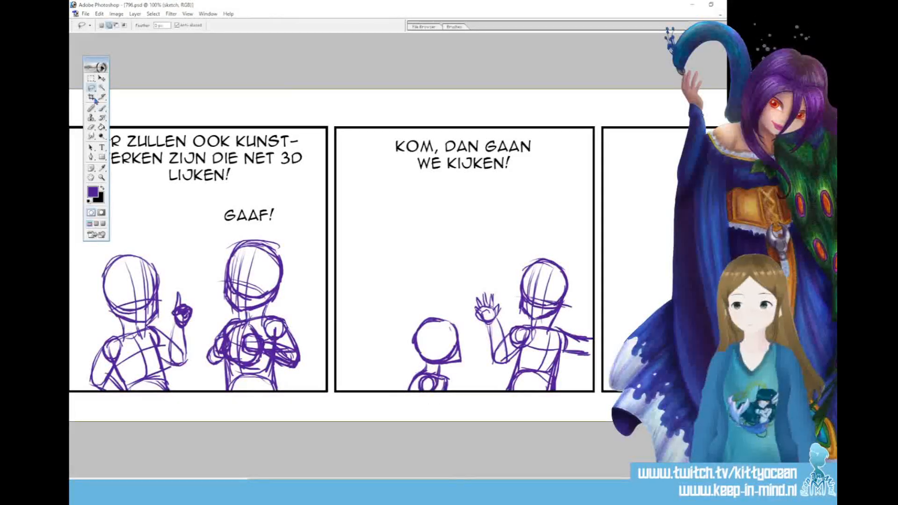
{"action": "mouse_move", "coordinate": [393, 359]}
{"action": "left_mouse_down"}
{"action": "mouse_move", "coordinate": [400, 337]}
{"action": "mouse_move", "coordinate": [392, 412]}
{"action": "left_mouse_up"}
{"action": "key", "text": "v"}
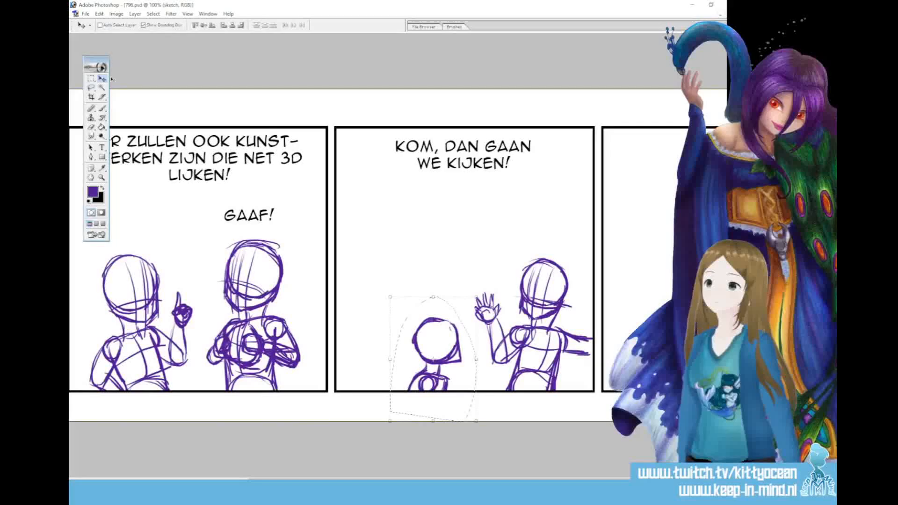
{"action": "left_click_drag", "start_coordinate": [476, 298], "coordinate": [490, 280]}
{"action": "left_click_drag", "start_coordinate": [463, 336], "coordinate": [460, 336]}
{"action": "left_click", "coordinate": [399, 25]}
{"action": "key", "text": "ctrl+d"}
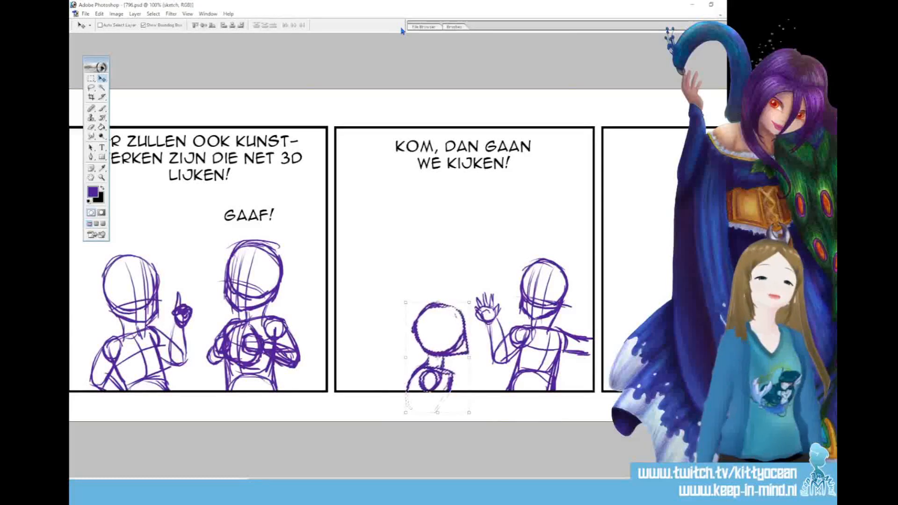
Sketch a third round head with a curved face guideline at the left side of the third panel
{"action": "key", "text": "b"}
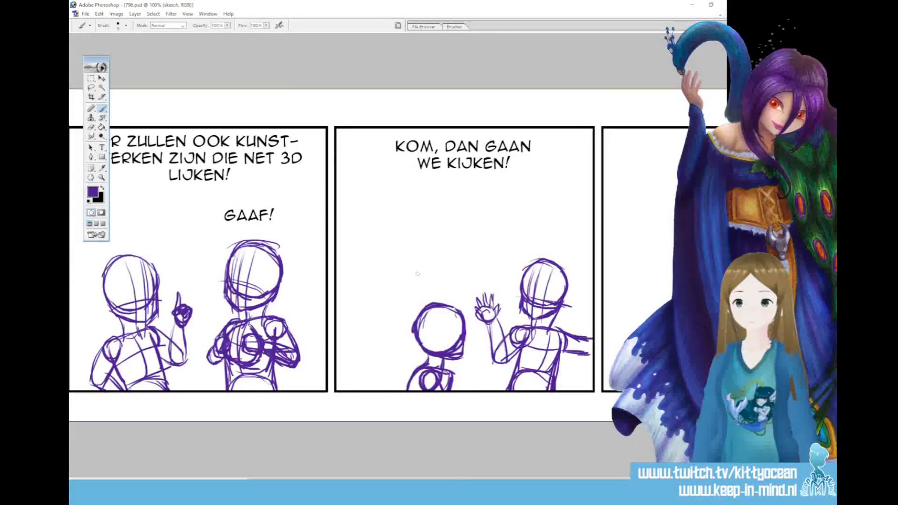
{"action": "left_click_drag", "start_coordinate": [366, 265], "coordinate": [388, 272]}
{"action": "mouse_move", "coordinate": [378, 266]}
{"action": "left_mouse_down"}
{"action": "mouse_move", "coordinate": [347, 283]}
{"action": "mouse_move", "coordinate": [388, 271]}
{"action": "left_mouse_up"}
{"action": "mouse_move", "coordinate": [366, 267]}
{"action": "left_mouse_down"}
{"action": "mouse_move", "coordinate": [348, 295]}
{"action": "mouse_move", "coordinate": [356, 317]}
{"action": "mouse_move", "coordinate": [386, 314]}
{"action": "mouse_move", "coordinate": [396, 276]}
{"action": "left_mouse_up"}
{"action": "mouse_move", "coordinate": [385, 314]}
{"action": "left_mouse_down"}
{"action": "mouse_move", "coordinate": [395, 279]}
{"action": "mouse_move", "coordinate": [398, 289]}
{"action": "left_mouse_up"}
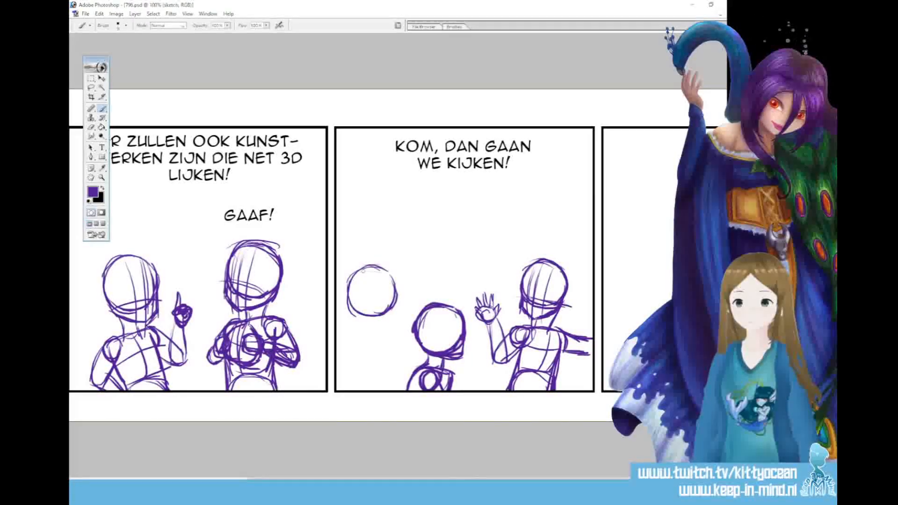
{"action": "left_click_drag", "start_coordinate": [373, 263], "coordinate": [360, 321]}
{"action": "left_click_drag", "start_coordinate": [363, 286], "coordinate": [383, 343]}
Sketch the third panel's leftmost figure with a jaw, neck, leaning torso and arms, plus a straight line extending from its face
{"action": "mouse_move", "coordinate": [361, 310]}
{"action": "left_mouse_down"}
{"action": "mouse_move", "coordinate": [381, 326]}
{"action": "mouse_move", "coordinate": [379, 309]}
{"action": "mouse_move", "coordinate": [388, 315]}
{"action": "mouse_move", "coordinate": [381, 327]}
{"action": "mouse_move", "coordinate": [395, 307]}
{"action": "mouse_move", "coordinate": [396, 331]}
{"action": "left_mouse_up"}
{"action": "mouse_move", "coordinate": [396, 326]}
{"action": "left_mouse_down"}
{"action": "mouse_move", "coordinate": [400, 338]}
{"action": "mouse_move", "coordinate": [406, 330]}
{"action": "mouse_move", "coordinate": [374, 344]}
{"action": "left_mouse_up"}
{"action": "left_click_drag", "start_coordinate": [378, 342], "coordinate": [387, 374]}
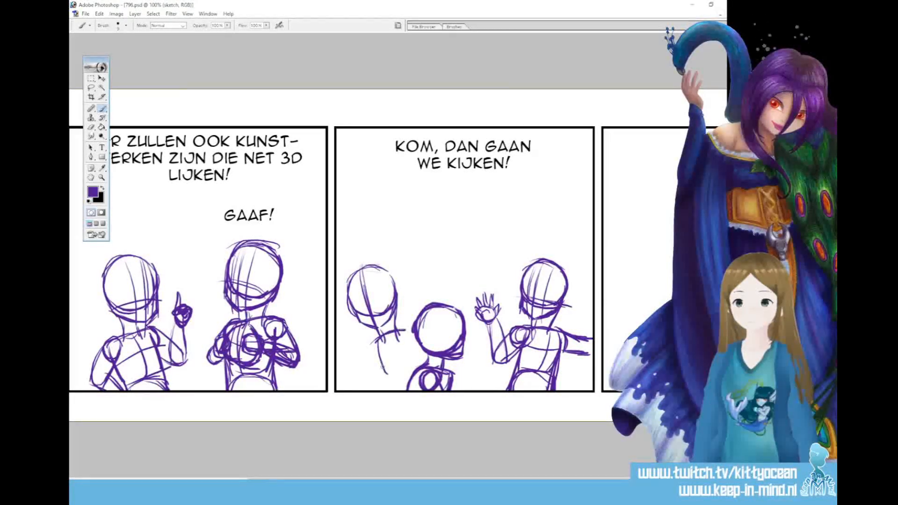
{"action": "mouse_move", "coordinate": [400, 336]}
{"action": "left_mouse_down"}
{"action": "mouse_move", "coordinate": [385, 377]}
{"action": "mouse_move", "coordinate": [423, 352]}
{"action": "mouse_move", "coordinate": [378, 370]}
{"action": "mouse_move", "coordinate": [392, 374]}
{"action": "mouse_move", "coordinate": [408, 363]}
{"action": "mouse_move", "coordinate": [384, 333]}
{"action": "mouse_move", "coordinate": [399, 344]}
{"action": "mouse_move", "coordinate": [378, 352]}
{"action": "mouse_move", "coordinate": [407, 350]}
{"action": "mouse_move", "coordinate": [337, 389]}
{"action": "mouse_move", "coordinate": [336, 343]}
{"action": "left_mouse_up"}
{"action": "mouse_move", "coordinate": [346, 376]}
{"action": "left_mouse_down"}
{"action": "mouse_move", "coordinate": [336, 367]}
{"action": "mouse_move", "coordinate": [346, 388]}
{"action": "mouse_move", "coordinate": [353, 380]}
{"action": "left_mouse_up"}
{"action": "left_click_drag", "start_coordinate": [350, 372], "coordinate": [345, 388]}
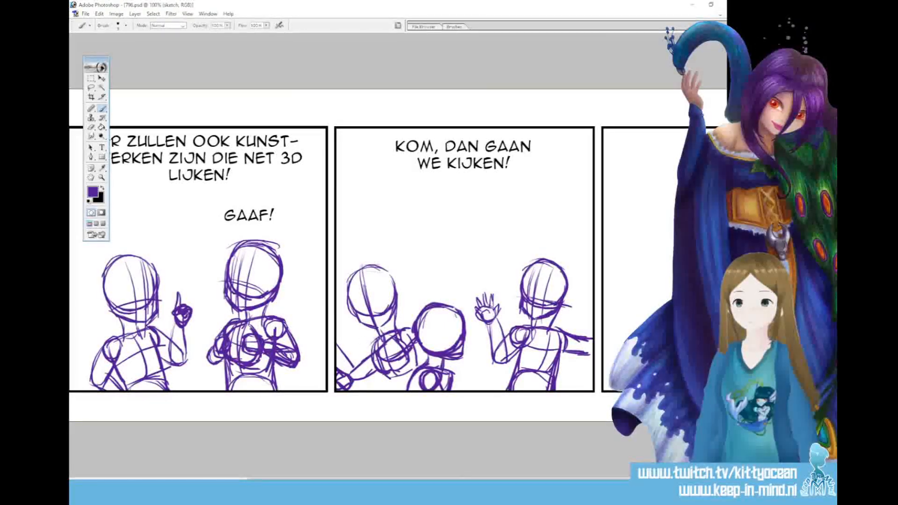
{"action": "left_click_drag", "start_coordinate": [381, 333], "coordinate": [357, 362]}
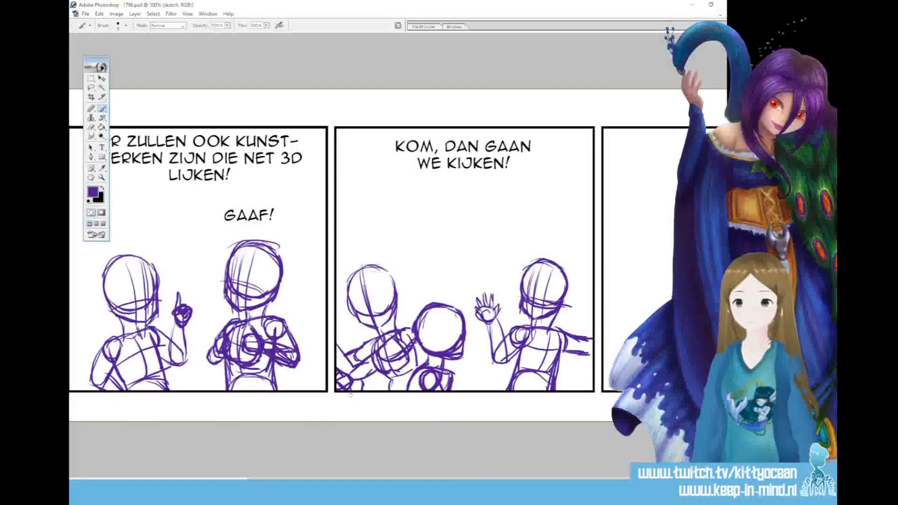
{"action": "mouse_move", "coordinate": [356, 271]}
{"action": "left_mouse_down"}
{"action": "mouse_move", "coordinate": [367, 323]}
{"action": "mouse_move", "coordinate": [440, 293]}
{"action": "left_mouse_up"}
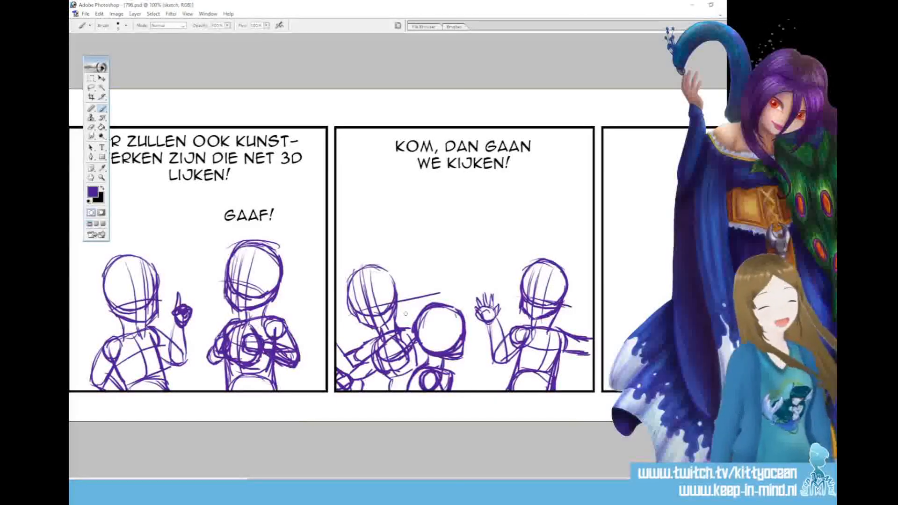
Lasso the third panel's two left figures, move them slightly right and down, and sketch an arm at the panel's left edge
{"action": "key", "text": "l"}
{"action": "mouse_move", "coordinate": [461, 391]}
{"action": "left_mouse_down"}
{"action": "mouse_move", "coordinate": [473, 323]}
{"action": "mouse_move", "coordinate": [351, 429]}
{"action": "left_mouse_up"}
{"action": "left_click", "coordinate": [102, 78]}
{"action": "mouse_move", "coordinate": [443, 337]}
{"action": "left_mouse_down"}
{"action": "mouse_move", "coordinate": [456, 348]}
{"action": "mouse_move", "coordinate": [460, 336]}
{"action": "left_mouse_up"}
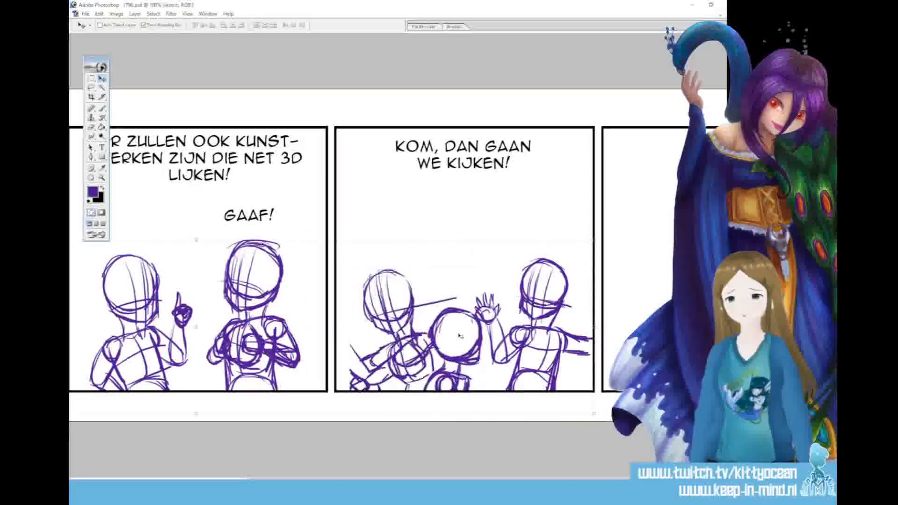
{"action": "key", "text": "b"}
{"action": "mouse_move", "coordinate": [336, 308]}
{"action": "left_mouse_down"}
{"action": "mouse_move", "coordinate": [369, 370]}
{"action": "mouse_move", "coordinate": [349, 369]}
{"action": "mouse_move", "coordinate": [360, 378]}
{"action": "mouse_move", "coordinate": [345, 337]}
{"action": "left_mouse_up"}
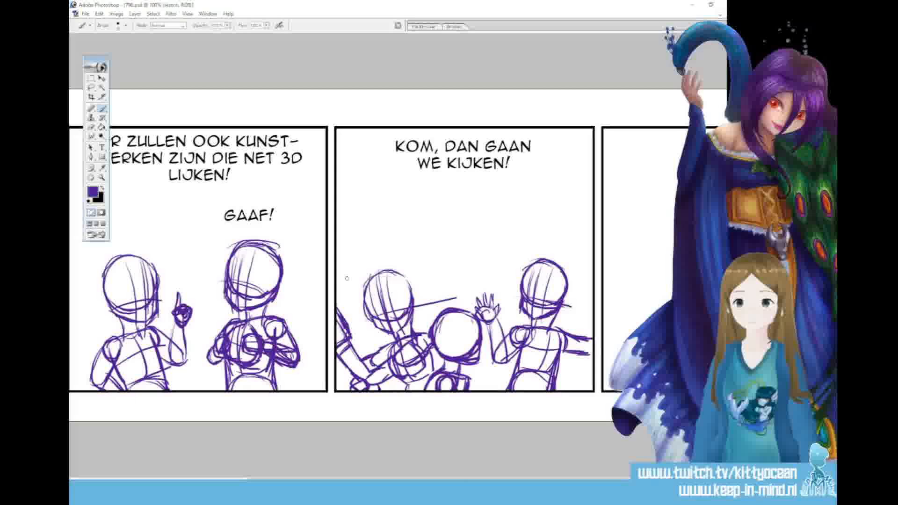
Sketch a market stall in the fourth panel with a peaked roof topped by a small knob, a left post and a low base
{"action": "left_click_drag", "start_coordinate": [444, 480], "coordinate": [526, 480]}
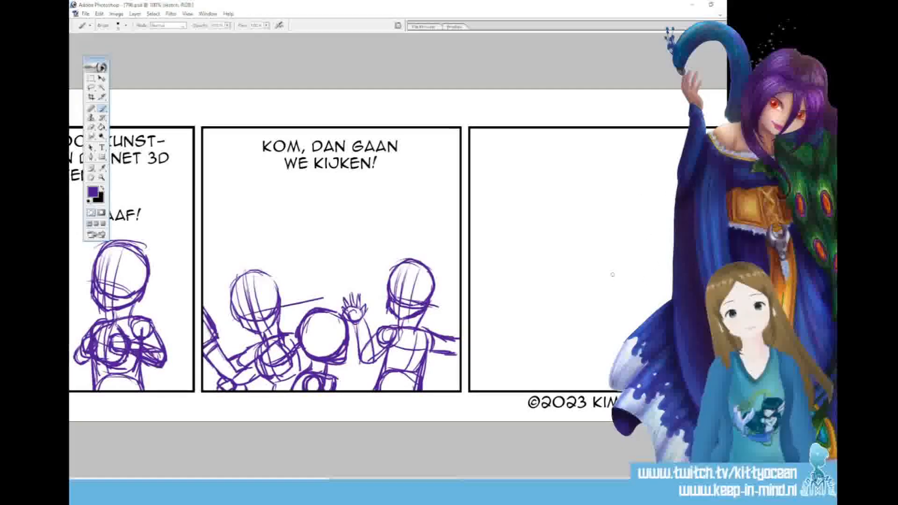
{"action": "mouse_move", "coordinate": [562, 243]}
{"action": "left_mouse_down"}
{"action": "mouse_move", "coordinate": [670, 243]}
{"action": "mouse_move", "coordinate": [543, 244]}
{"action": "mouse_move", "coordinate": [603, 201]}
{"action": "mouse_move", "coordinate": [656, 178]}
{"action": "mouse_move", "coordinate": [677, 181]}
{"action": "mouse_move", "coordinate": [625, 243]}
{"action": "left_mouse_up"}
{"action": "left_click_drag", "start_coordinate": [661, 179], "coordinate": [676, 199]}
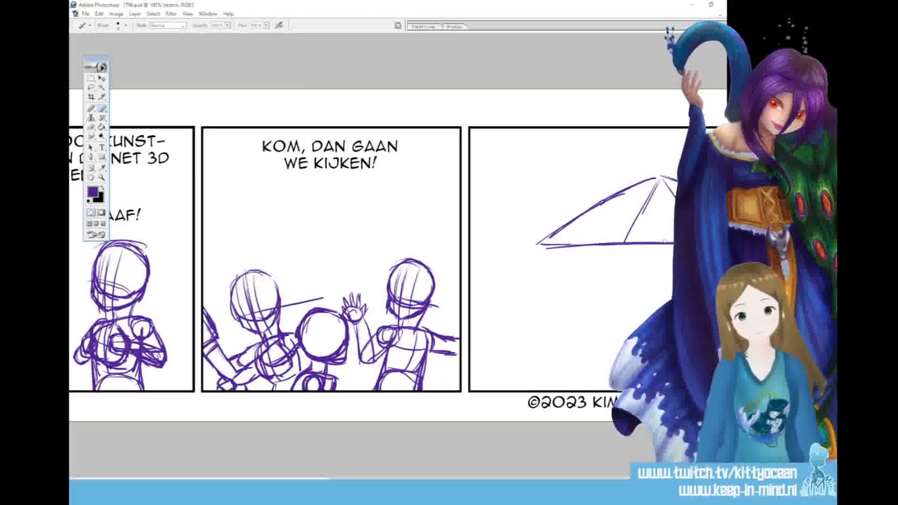
{"action": "mouse_move", "coordinate": [539, 252]}
{"action": "left_mouse_down"}
{"action": "mouse_move", "coordinate": [535, 391]}
{"action": "mouse_move", "coordinate": [543, 377]}
{"action": "left_mouse_up"}
{"action": "left_click_drag", "start_coordinate": [545, 287], "coordinate": [542, 391]}
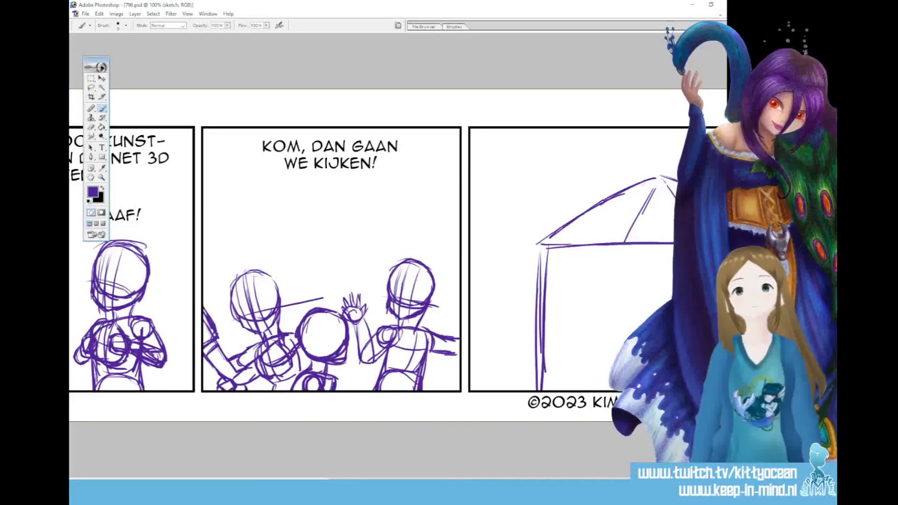
{"action": "left_click_drag", "start_coordinate": [634, 212], "coordinate": [646, 215]}
{"action": "mouse_move", "coordinate": [627, 222]}
{"action": "left_mouse_down"}
{"action": "mouse_move", "coordinate": [640, 225]}
{"action": "mouse_move", "coordinate": [626, 239]}
{"action": "mouse_move", "coordinate": [661, 184]}
{"action": "left_mouse_up"}
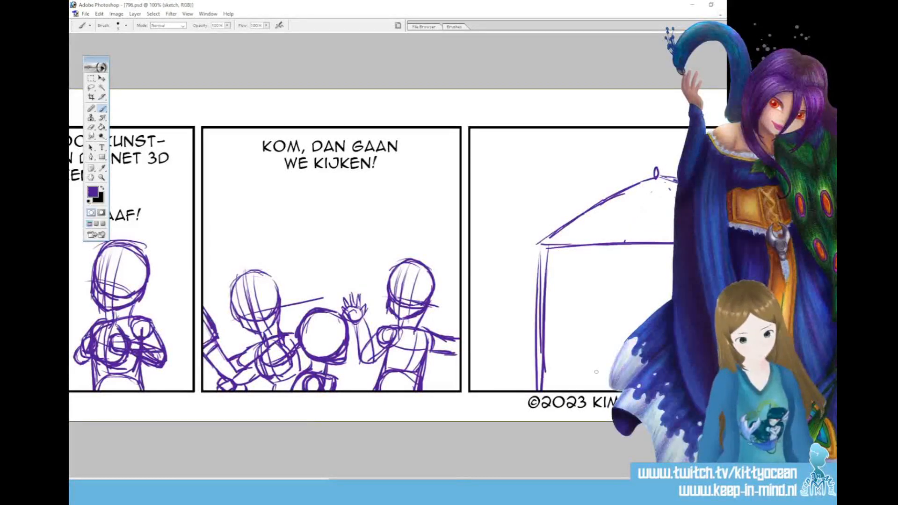
{"action": "mouse_move", "coordinate": [546, 361]}
{"action": "left_mouse_down"}
{"action": "mouse_move", "coordinate": [616, 363]}
{"action": "mouse_move", "coordinate": [526, 363]}
{"action": "mouse_move", "coordinate": [521, 389]}
{"action": "mouse_move", "coordinate": [614, 360]}
{"action": "left_mouse_up"}
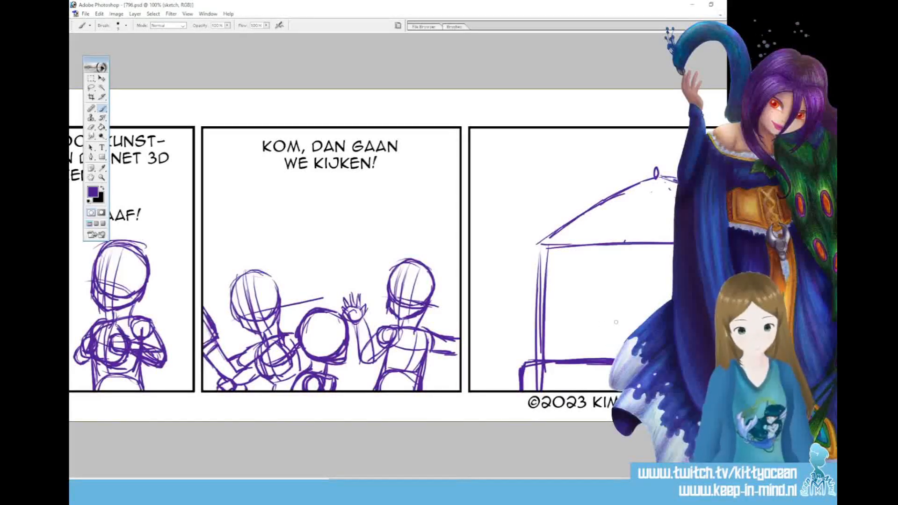
Sketch a small figure with a round head and bent arms resting on the stall's base in the fourth panel
{"action": "mouse_move", "coordinate": [588, 323]}
{"action": "left_mouse_down"}
{"action": "mouse_move", "coordinate": [617, 312]}
{"action": "mouse_move", "coordinate": [598, 343]}
{"action": "left_mouse_up"}
{"action": "mouse_move", "coordinate": [606, 310]}
{"action": "left_mouse_down"}
{"action": "mouse_move", "coordinate": [626, 320]}
{"action": "mouse_move", "coordinate": [613, 344]}
{"action": "left_mouse_up"}
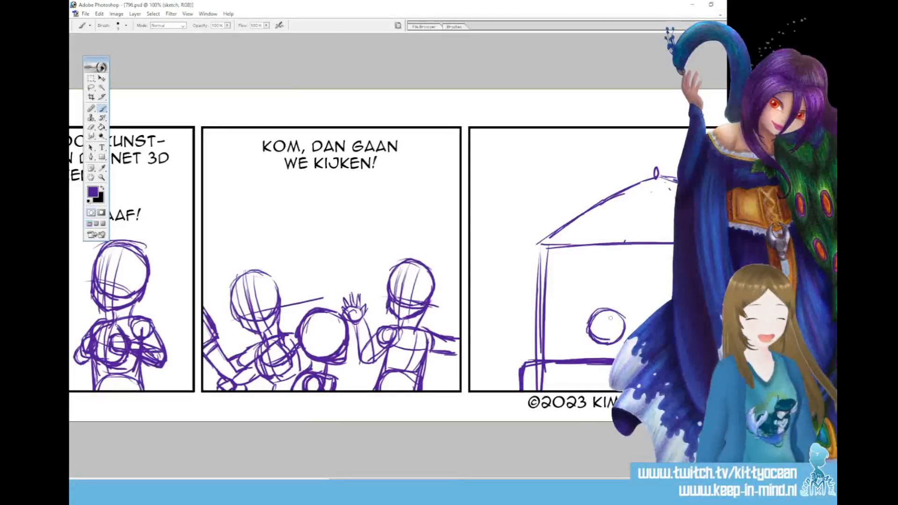
{"action": "left_click_drag", "start_coordinate": [599, 347], "coordinate": [581, 360]}
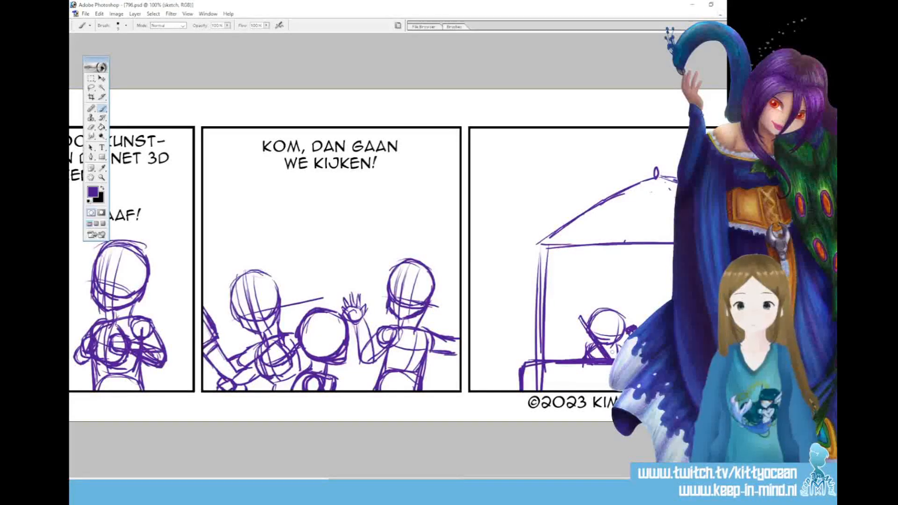
Sketch a table frame around the small figure, with a slanted left side, straight back edge, thick front leg and vertical upright
{"action": "left_click_drag", "start_coordinate": [518, 356], "coordinate": [531, 347]}
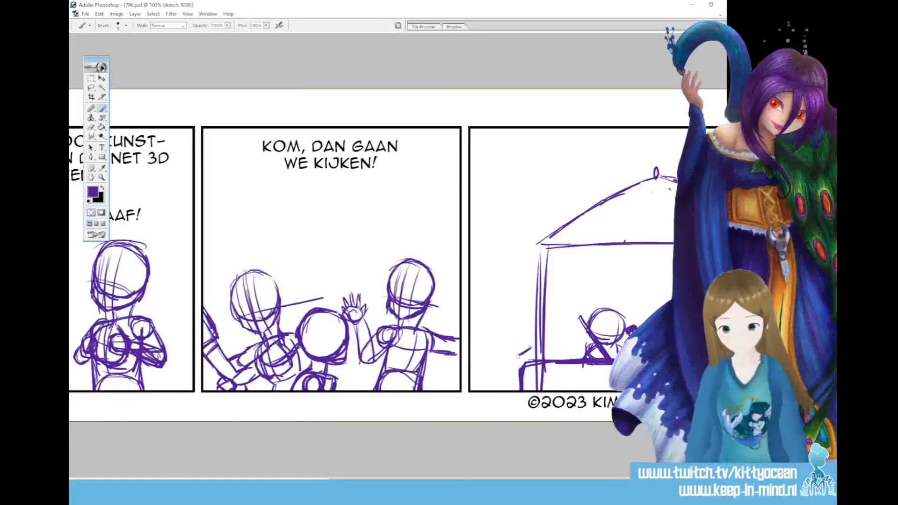
{"action": "left_click_drag", "start_coordinate": [511, 356], "coordinate": [511, 390]}
{"action": "left_click_drag", "start_coordinate": [512, 358], "coordinate": [511, 389]}
{"action": "left_click_drag", "start_coordinate": [509, 357], "coordinate": [568, 318]}
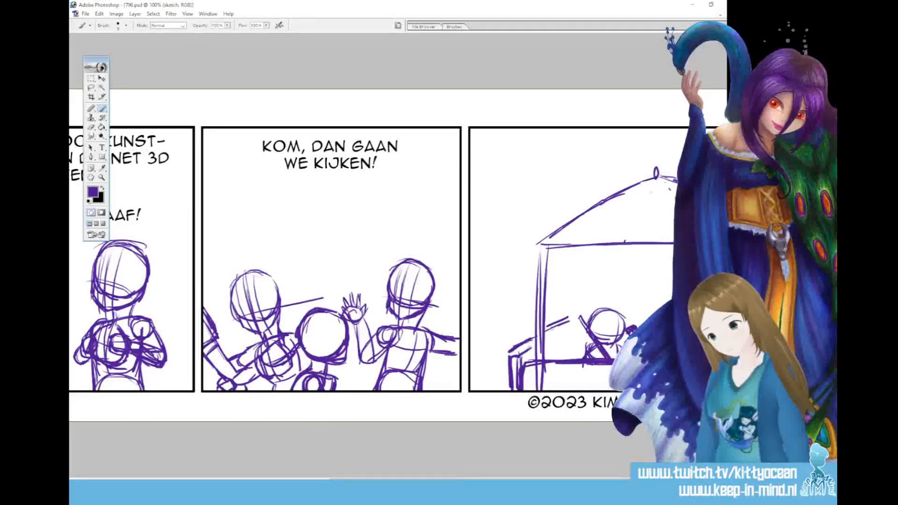
{"action": "left_click_drag", "start_coordinate": [546, 342], "coordinate": [573, 327]}
{"action": "mouse_move", "coordinate": [546, 342]}
{"action": "left_mouse_down"}
{"action": "mouse_move", "coordinate": [583, 316]}
{"action": "mouse_move", "coordinate": [659, 309]}
{"action": "left_mouse_up"}
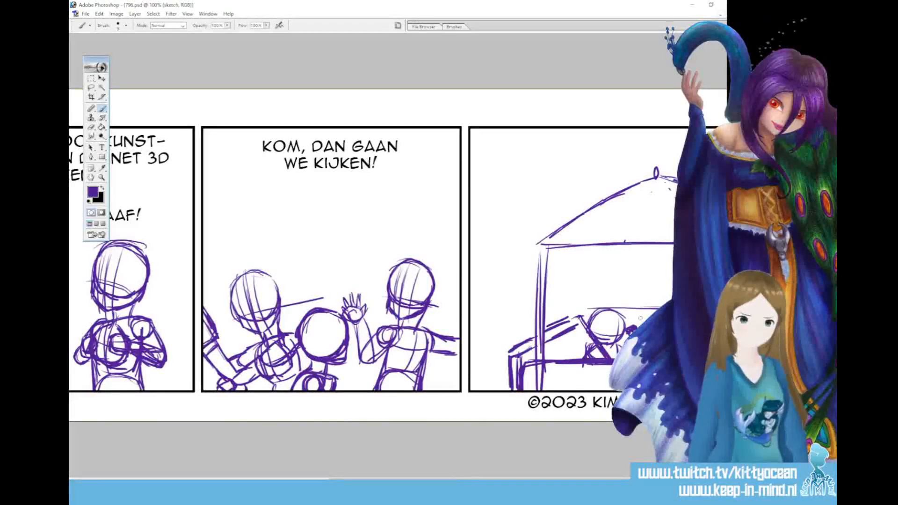
{"action": "mouse_move", "coordinate": [579, 310]}
{"action": "left_mouse_down"}
{"action": "mouse_move", "coordinate": [580, 319]}
{"action": "mouse_move", "coordinate": [596, 308]}
{"action": "mouse_move", "coordinate": [545, 331]}
{"action": "left_mouse_up"}
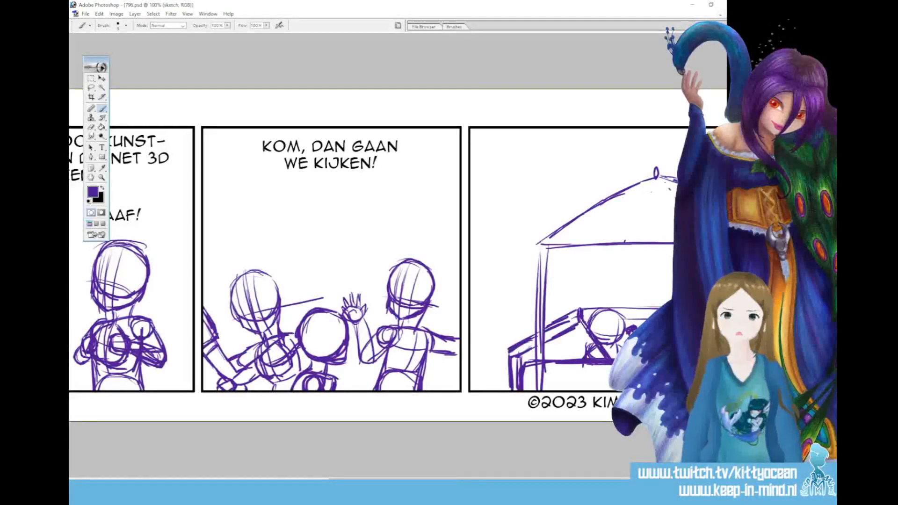
{"action": "left_click_drag", "start_coordinate": [511, 371], "coordinate": [512, 389]}
{"action": "mouse_move", "coordinate": [510, 355]}
{"action": "left_mouse_down"}
{"action": "mouse_move", "coordinate": [521, 354]}
{"action": "mouse_move", "coordinate": [510, 362]}
{"action": "mouse_move", "coordinate": [510, 388]}
{"action": "mouse_move", "coordinate": [519, 373]}
{"action": "left_mouse_up"}
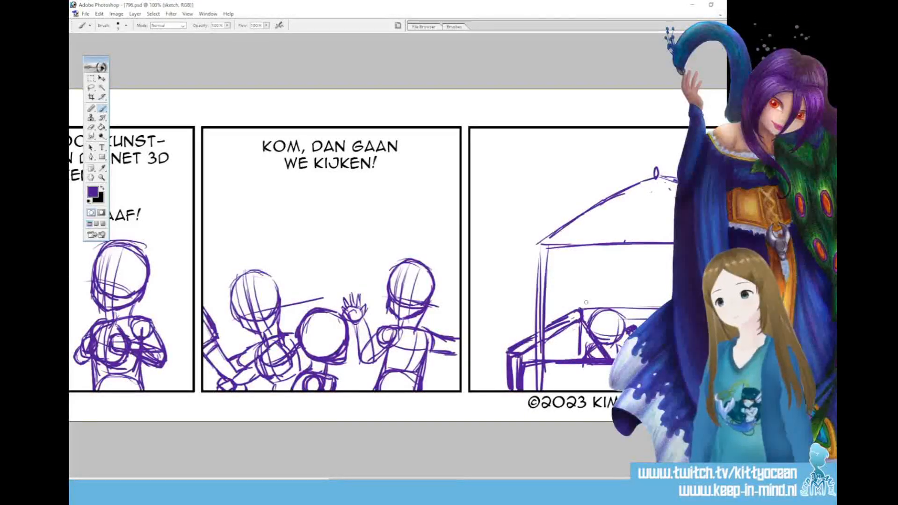
{"action": "mouse_move", "coordinate": [582, 321]}
{"action": "left_mouse_down"}
{"action": "mouse_move", "coordinate": [581, 358]}
{"action": "mouse_move", "coordinate": [580, 342]}
{"action": "left_mouse_up"}
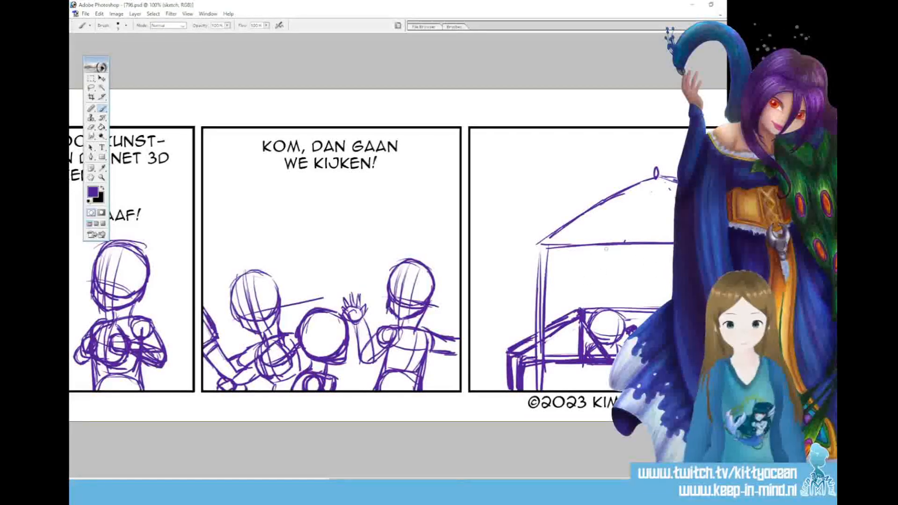
Add a rear post, a curved roof line and a scalloped lower edge to the fourth panel's stall
{"action": "mouse_move", "coordinate": [604, 305]}
{"action": "left_mouse_down"}
{"action": "mouse_move", "coordinate": [611, 248]}
{"action": "mouse_move", "coordinate": [611, 301]}
{"action": "left_mouse_up"}
{"action": "left_click_drag", "start_coordinate": [609, 250], "coordinate": [609, 303]}
{"action": "left_click_drag", "start_coordinate": [568, 236], "coordinate": [594, 229]}
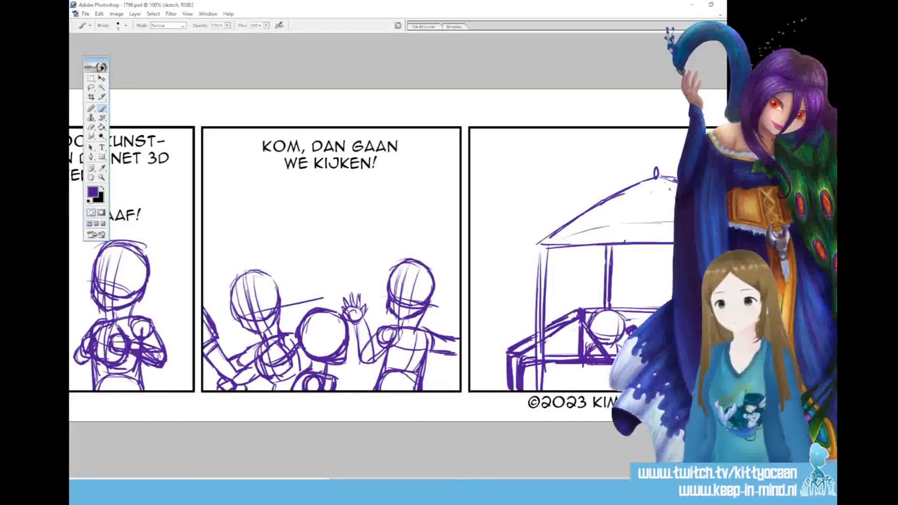
{"action": "left_click_drag", "start_coordinate": [537, 245], "coordinate": [620, 248]}
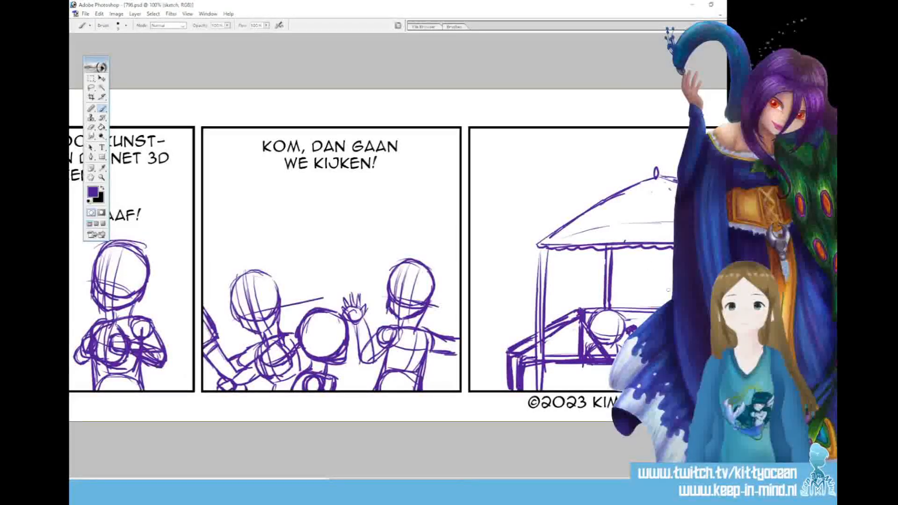
Sketch a second small figure's round head, neck and shoulders behind the table under the stall roof
{"action": "left_click_drag", "start_coordinate": [653, 261], "coordinate": [658, 262]}
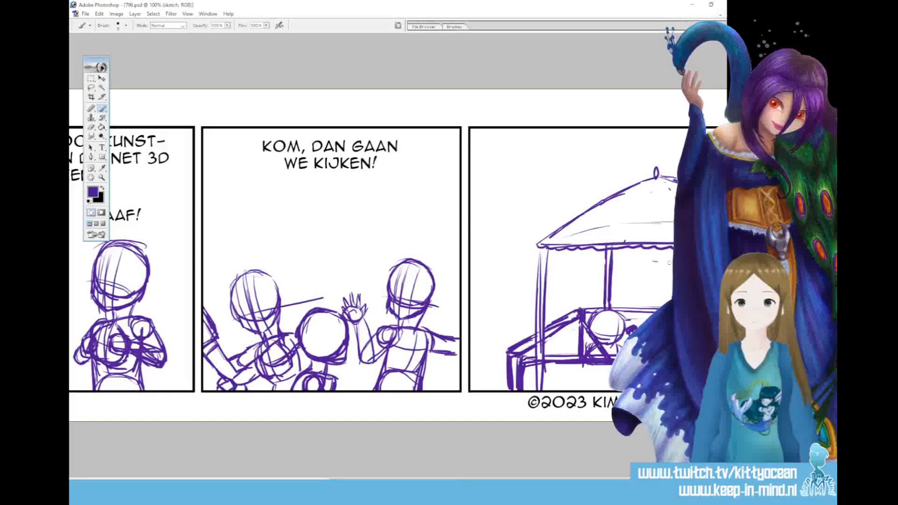
{"action": "mouse_move", "coordinate": [669, 259]}
{"action": "left_mouse_down"}
{"action": "mouse_move", "coordinate": [646, 275]}
{"action": "mouse_move", "coordinate": [661, 287]}
{"action": "mouse_move", "coordinate": [674, 278]}
{"action": "mouse_move", "coordinate": [663, 299]}
{"action": "left_mouse_up"}
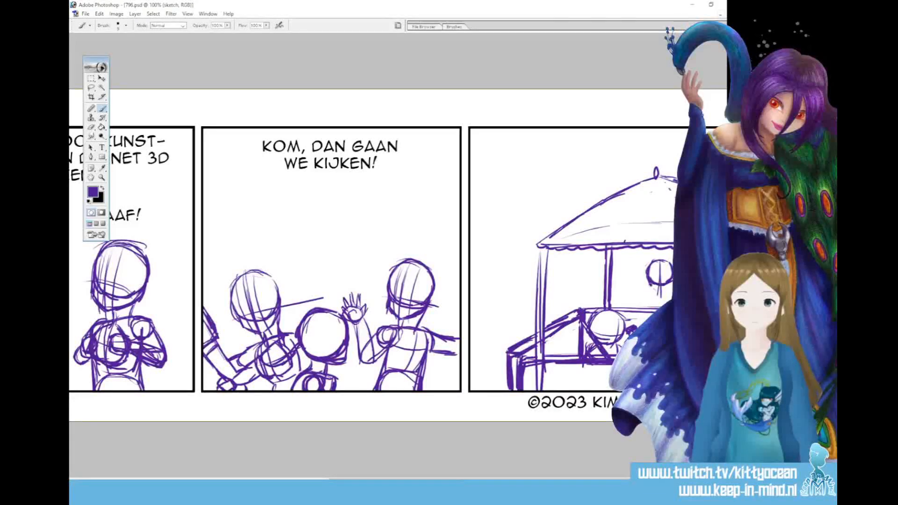
{"action": "left_click_drag", "start_coordinate": [672, 283], "coordinate": [662, 298]}
{"action": "left_click_drag", "start_coordinate": [660, 294], "coordinate": [650, 296]}
{"action": "mouse_move", "coordinate": [663, 295]}
{"action": "left_mouse_down"}
{"action": "mouse_move", "coordinate": [670, 298]}
{"action": "mouse_move", "coordinate": [653, 298]}
{"action": "mouse_move", "coordinate": [649, 307]}
{"action": "mouse_move", "coordinate": [671, 302]}
{"action": "mouse_move", "coordinate": [650, 301]}
{"action": "left_mouse_up"}
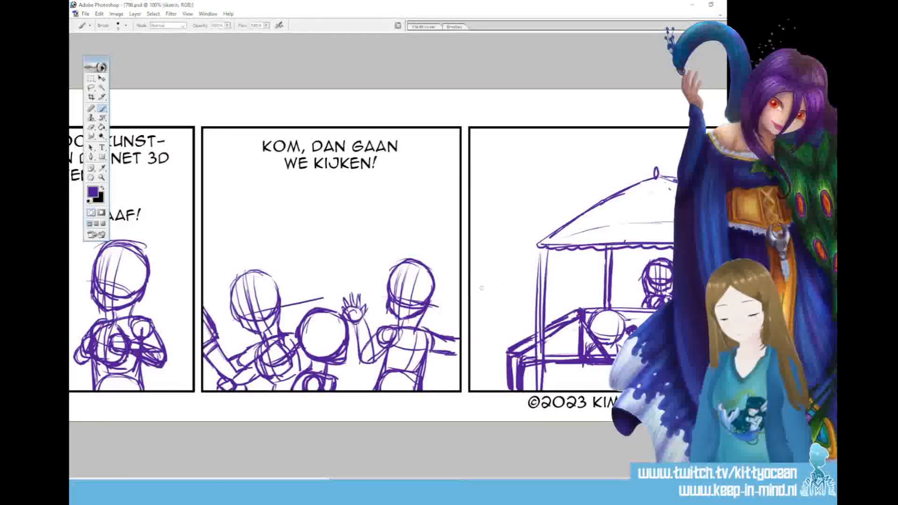
Sketch a small figure's round head, neck and shoulder at the left edge of the fourth panel
{"action": "mouse_move", "coordinate": [475, 294]}
{"action": "left_mouse_down"}
{"action": "mouse_move", "coordinate": [505, 287]}
{"action": "mouse_move", "coordinate": [493, 313]}
{"action": "mouse_move", "coordinate": [508, 299]}
{"action": "mouse_move", "coordinate": [504, 284]}
{"action": "mouse_move", "coordinate": [495, 335]}
{"action": "left_mouse_up"}
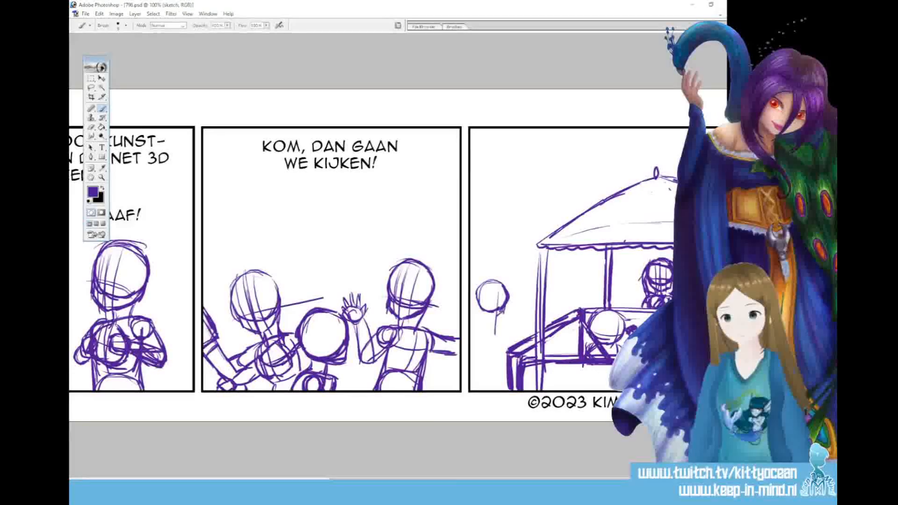
{"action": "left_click_drag", "start_coordinate": [482, 307], "coordinate": [470, 349]}
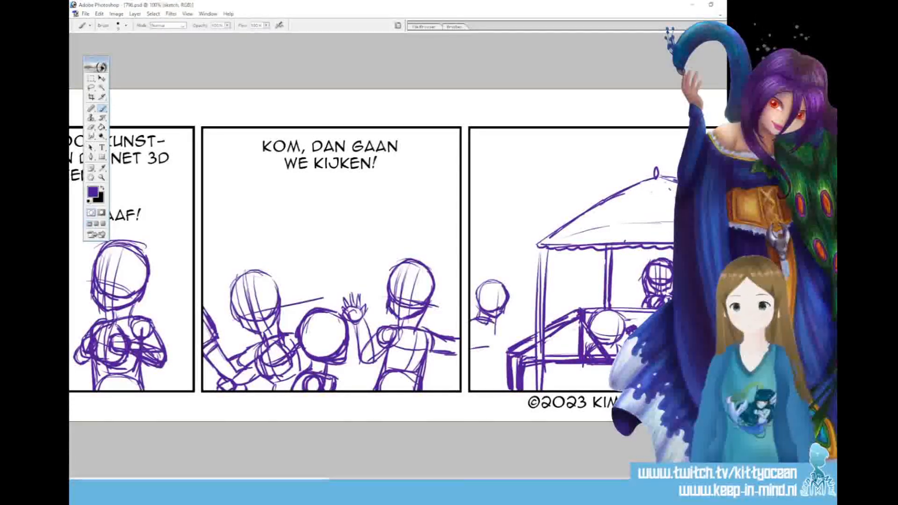
{"action": "left_click_drag", "start_coordinate": [482, 315], "coordinate": [471, 334]}
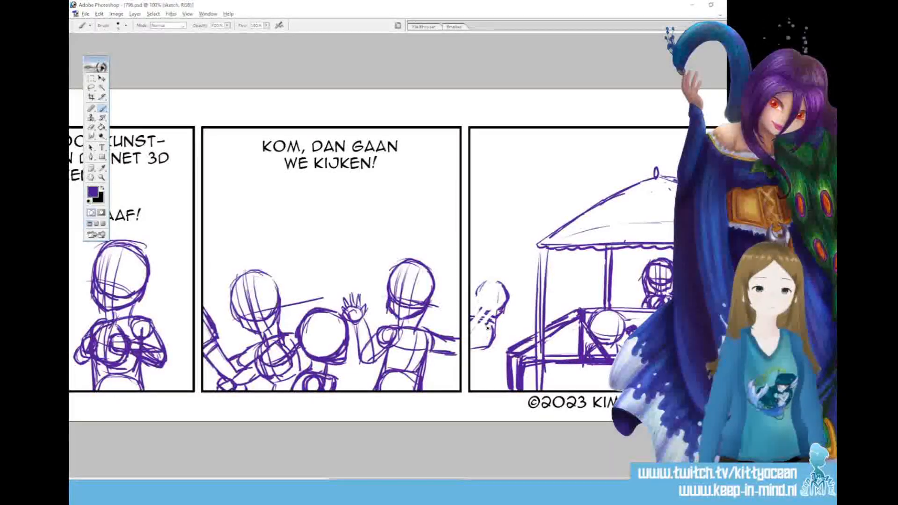
Step back and forth through the recent edits to the small figure at the fourth panel's left edge
{"action": "key", "text": "ctrl+alt+z"}
{"action": "key", "text": "ctrl+alt+z"}
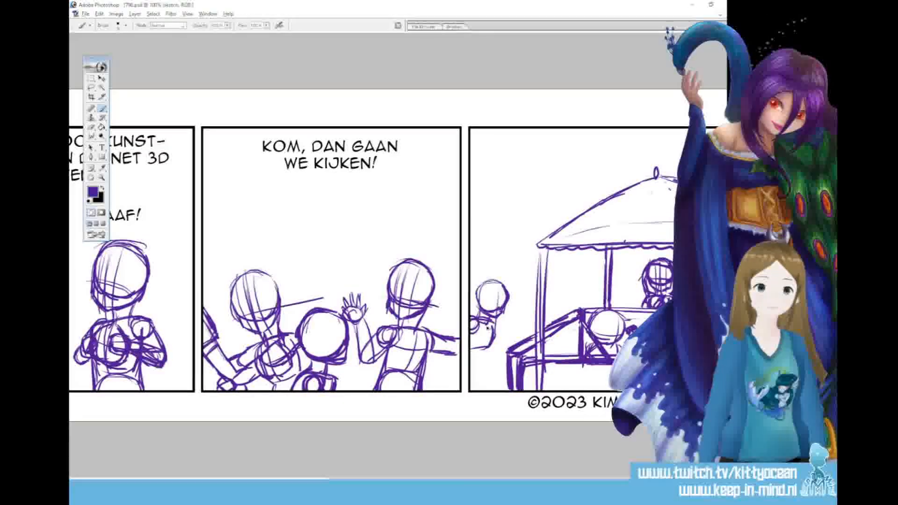
{"action": "key", "text": "ctrl+shift+z"}
{"action": "key", "text": "ctrl+shift+z"}
{"action": "key", "text": "ctrl+shift+z"}
{"action": "key", "text": "ctrl+shift+z"}
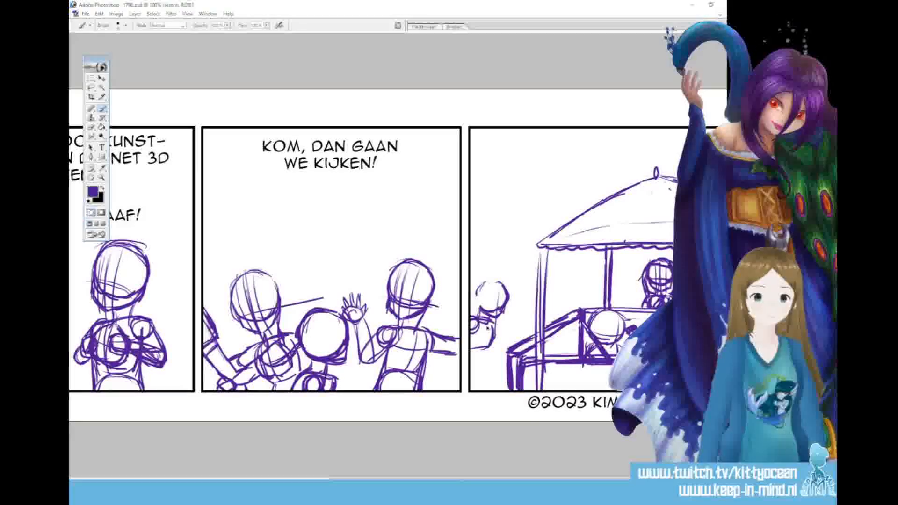
Lasso and cut the small left-edge figure from the fourth panel, undo its pasted copy and merge the leftover layer into the sketch layer
{"action": "key", "text": "l"}
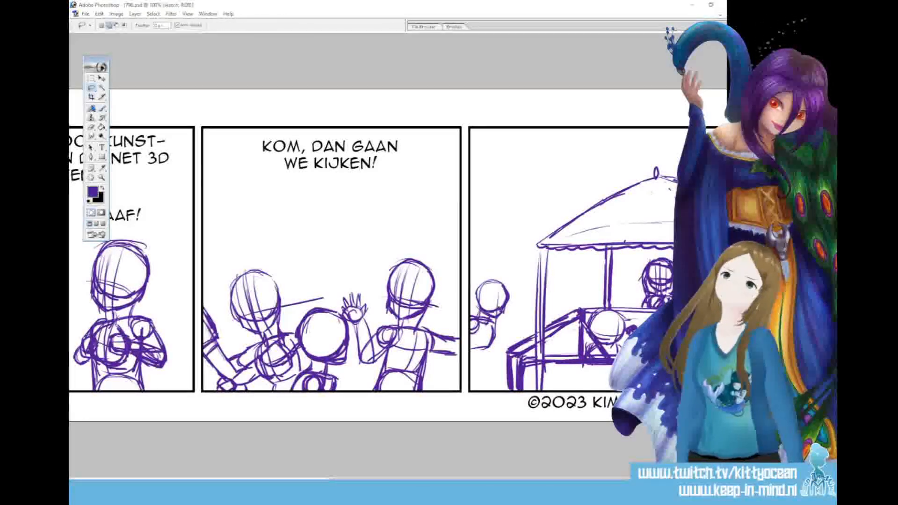
{"action": "mouse_move", "coordinate": [469, 308]}
{"action": "left_mouse_down"}
{"action": "mouse_move", "coordinate": [473, 365]}
{"action": "mouse_move", "coordinate": [467, 316]}
{"action": "left_mouse_up"}
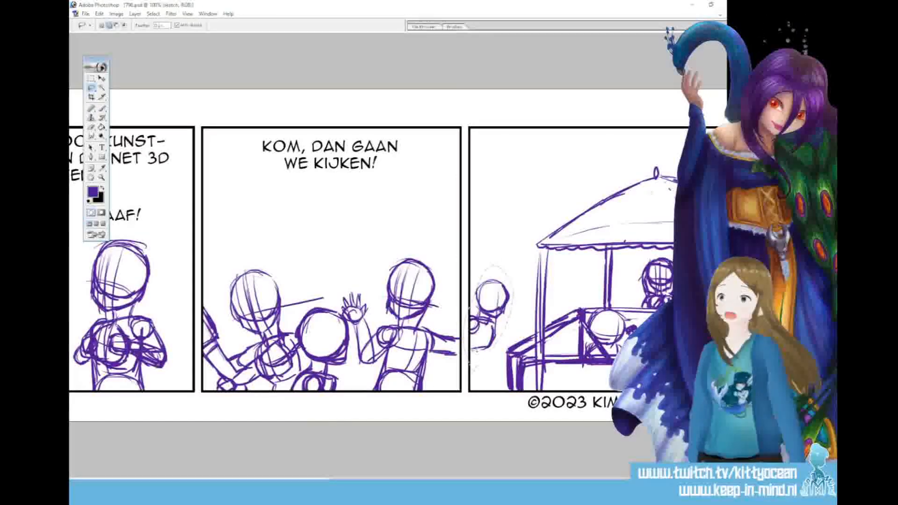
{"action": "key", "text": "ctrl+x"}
{"action": "key", "text": "ctrl+v"}
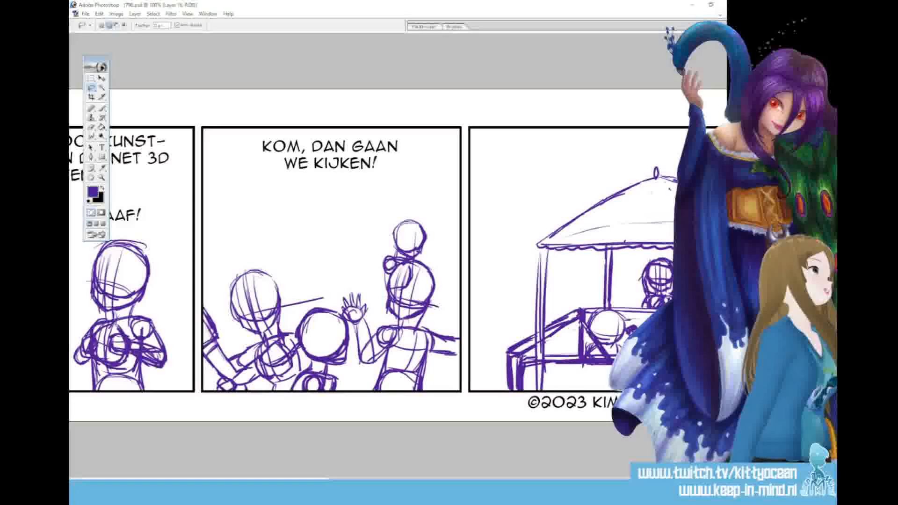
{"action": "key", "text": "ctrl+z"}
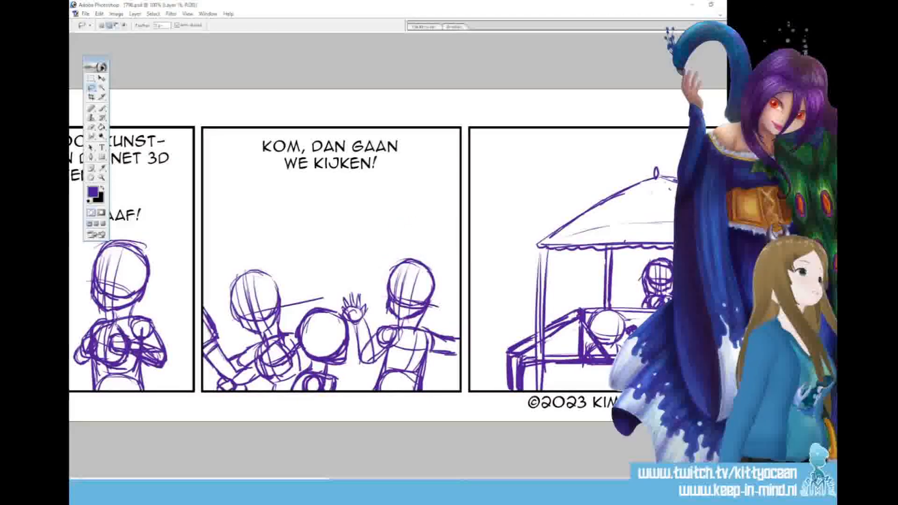
{"action": "key", "text": "ctrl+e"}
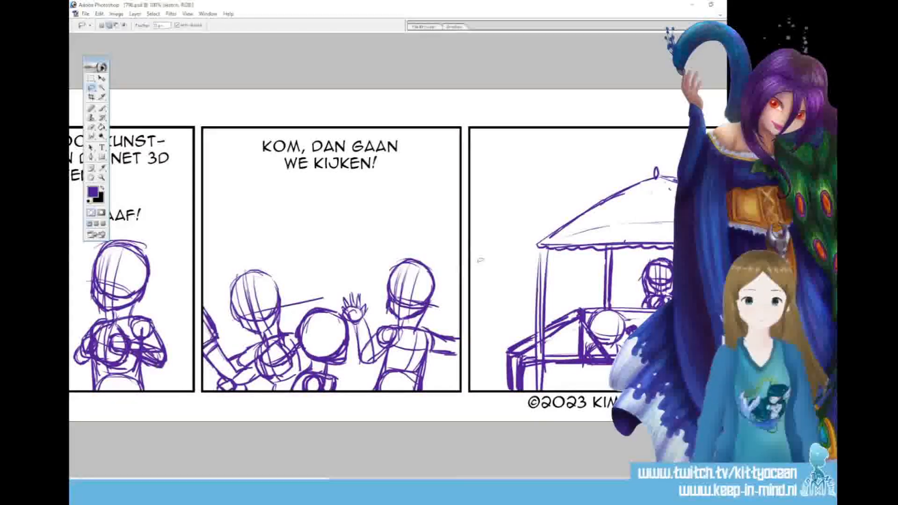
Sketch a large round head with a jawline and a vertical centre line at the left edge of the fourth panel
{"action": "key", "text": "b"}
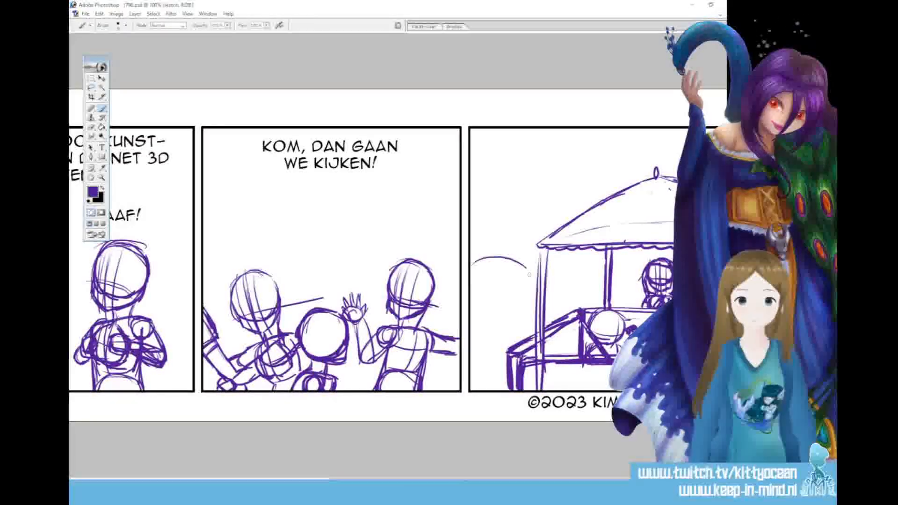
{"action": "mouse_move", "coordinate": [472, 266]}
{"action": "left_mouse_down"}
{"action": "mouse_move", "coordinate": [530, 271]}
{"action": "mouse_move", "coordinate": [489, 333]}
{"action": "mouse_move", "coordinate": [524, 323]}
{"action": "left_mouse_up"}
{"action": "left_click_drag", "start_coordinate": [473, 301], "coordinate": [533, 330]}
{"action": "left_click_drag", "start_coordinate": [533, 269], "coordinate": [540, 318]}
{"action": "left_click_drag", "start_coordinate": [498, 260], "coordinate": [495, 375]}
{"action": "left_click_drag", "start_coordinate": [496, 330], "coordinate": [495, 374]}
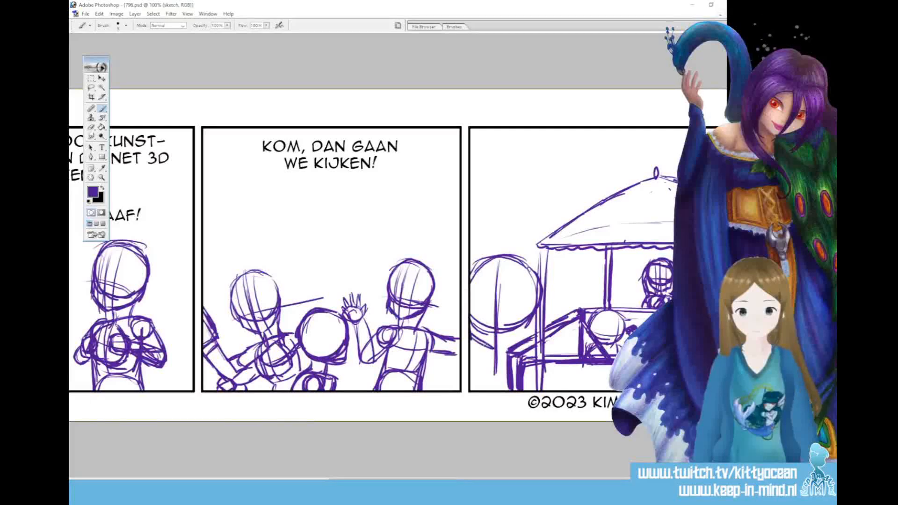
Add face guidelines, neck and shoulders to the large foreground head, and sketch a small round head beside it at the stall's front post
{"action": "left_click_drag", "start_coordinate": [481, 309], "coordinate": [476, 338]}
{"action": "left_click_drag", "start_coordinate": [519, 266], "coordinate": [508, 348]}
{"action": "left_click_drag", "start_coordinate": [504, 254], "coordinate": [492, 315]}
{"action": "left_click_drag", "start_coordinate": [497, 334], "coordinate": [493, 364]}
{"action": "mouse_move", "coordinate": [494, 316]}
{"action": "left_mouse_down"}
{"action": "mouse_move", "coordinate": [517, 319]}
{"action": "mouse_move", "coordinate": [527, 334]}
{"action": "mouse_move", "coordinate": [483, 372]}
{"action": "mouse_move", "coordinate": [471, 363]}
{"action": "left_mouse_up"}
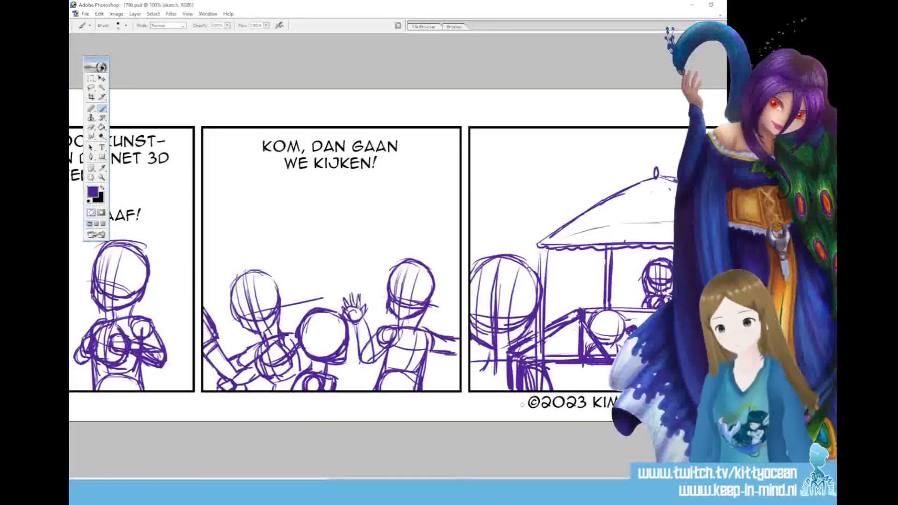
{"action": "mouse_move", "coordinate": [545, 307]}
{"action": "left_mouse_down"}
{"action": "mouse_move", "coordinate": [550, 287]}
{"action": "mouse_move", "coordinate": [568, 309]}
{"action": "left_mouse_up"}
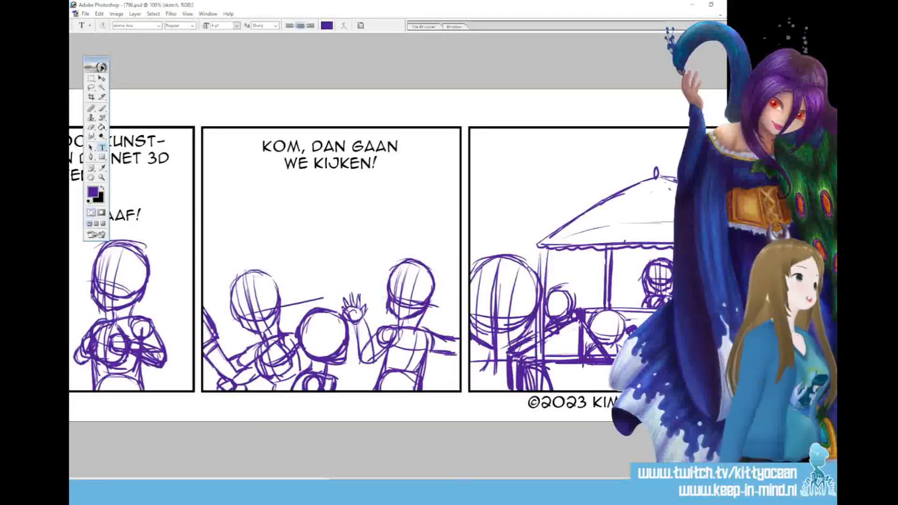
Add the dialogue "Waar is iedereen?" on two lines above the stall in the fourth panel
{"action": "left_click", "coordinate": [702, 374]}
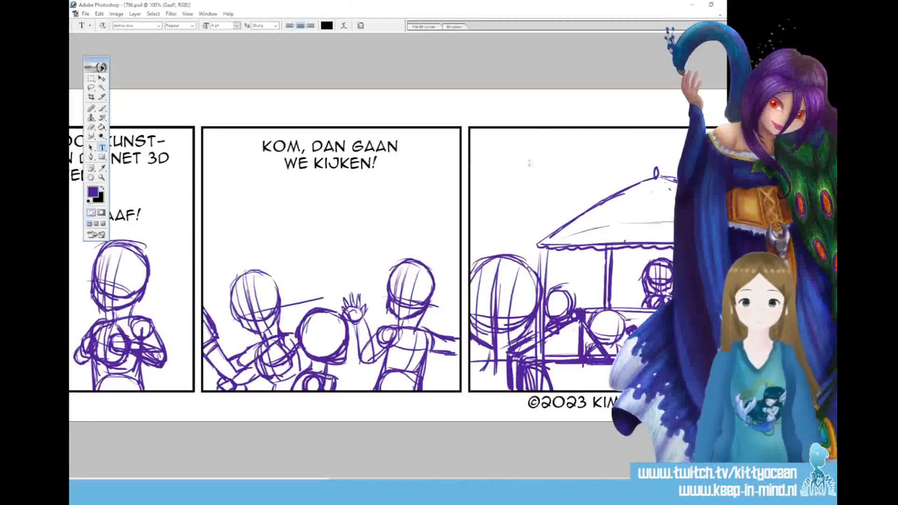
{"action": "left_click_drag", "start_coordinate": [480, 137], "coordinate": [646, 185]}
{"action": "type", "text": "WA"}
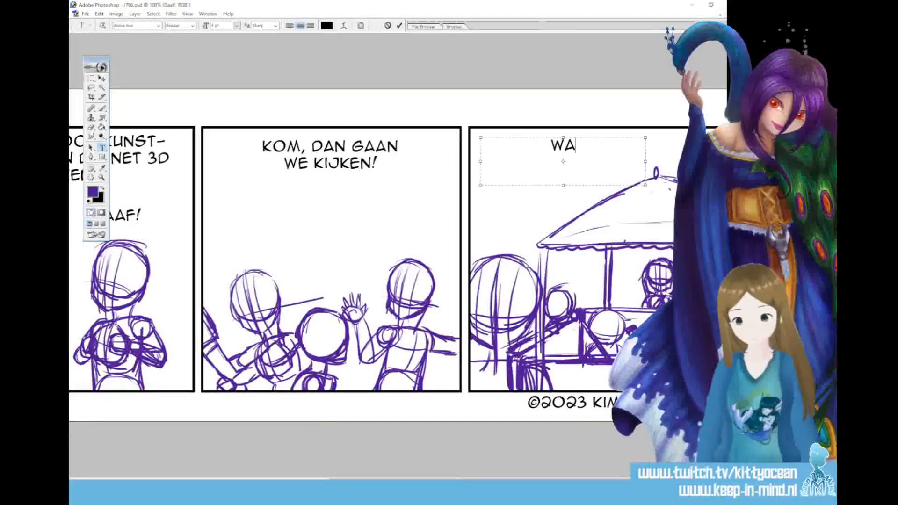
{"action": "type", "text": "AR IS IEDEREEN?"}
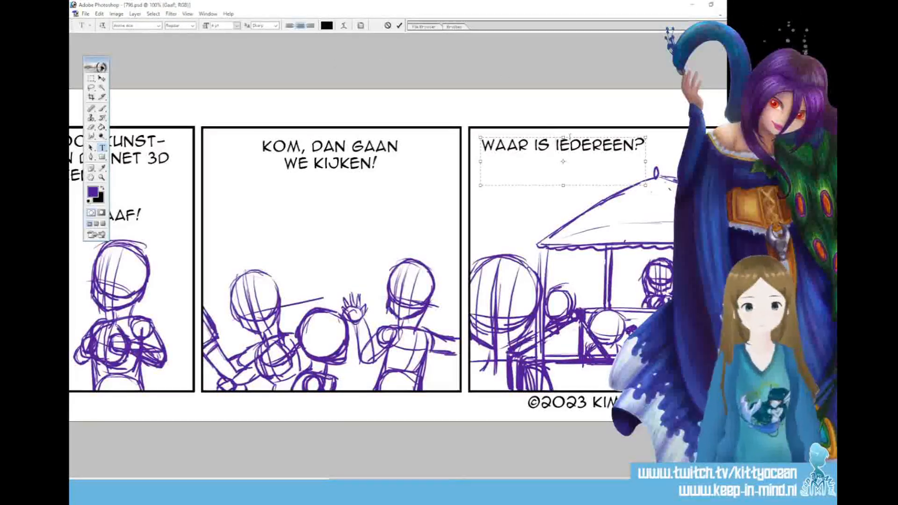
{"action": "key", "text": "Return"}
{"action": "left_click", "coordinate": [399, 25]}
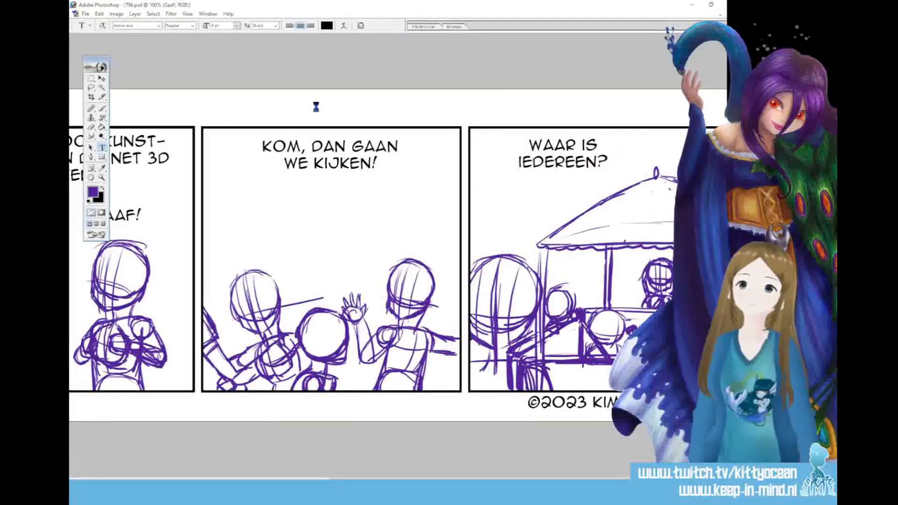
Append "Het zal wel druk zijn!" to the third panel's dialogue
{"action": "left_click", "coordinate": [376, 161]}
{"action": "type", "text": "het zal we"}
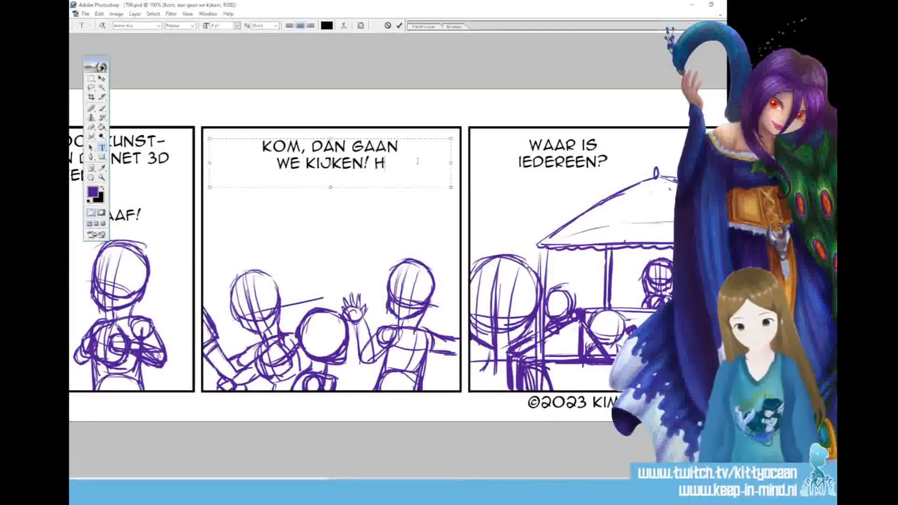
{"action": "type", "text": "l druk zijn"}
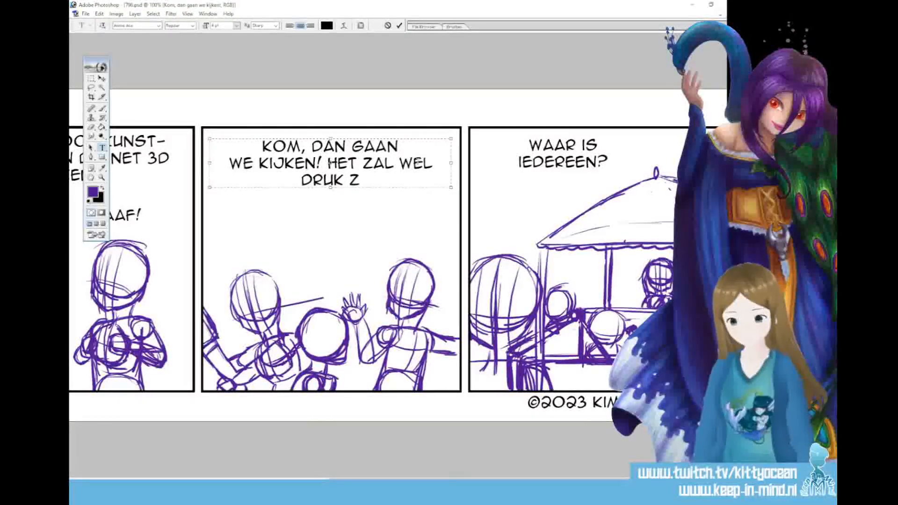
{"action": "type", "text": "!"}
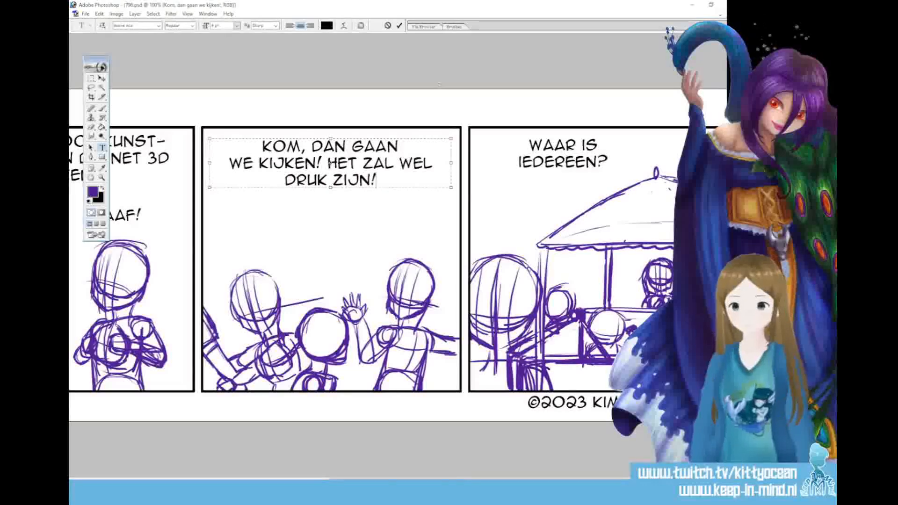
{"action": "left_click", "coordinate": [399, 26]}
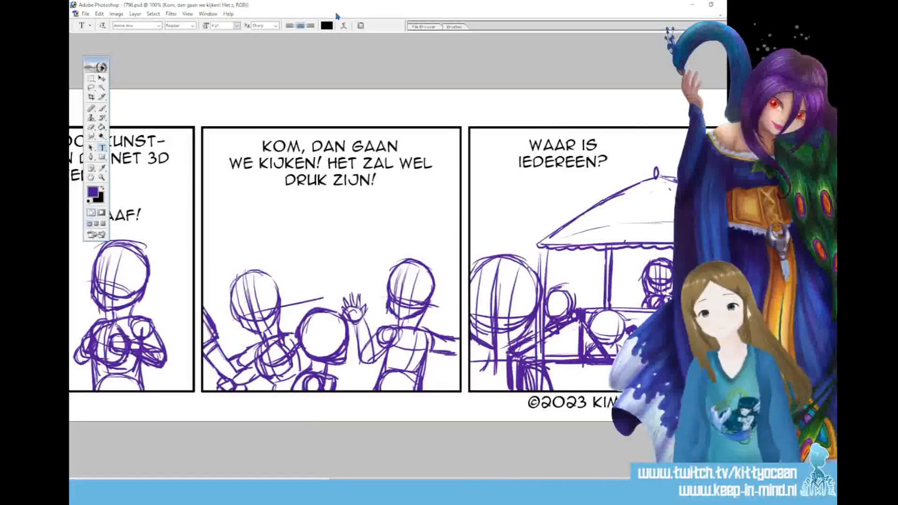
Capture the whole strip with the Snipping Tool, copy the snip and close it without saving
{"action": "key", "text": "ctrl+minus"}
{"action": "key", "text": "ctrl+minus"}
{"action": "key", "text": "ctrl+minus"}
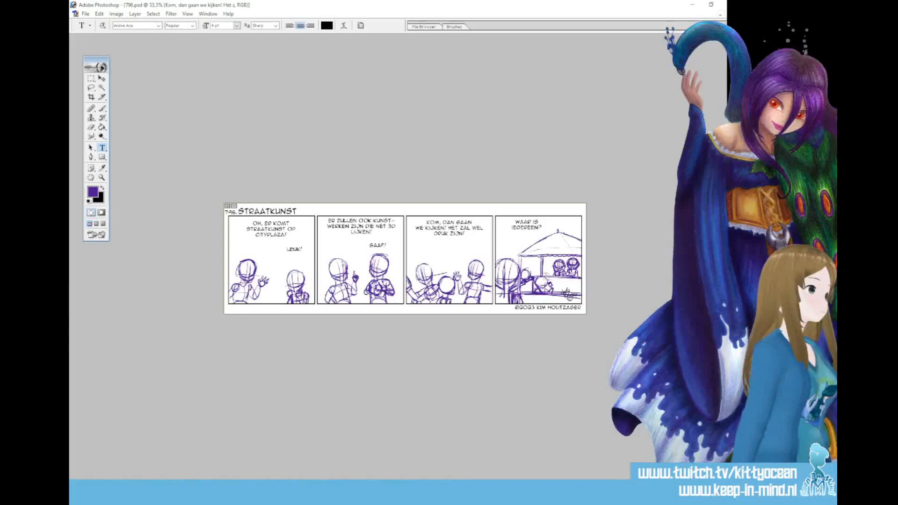
{"action": "key", "text": "ctrl+plus"}
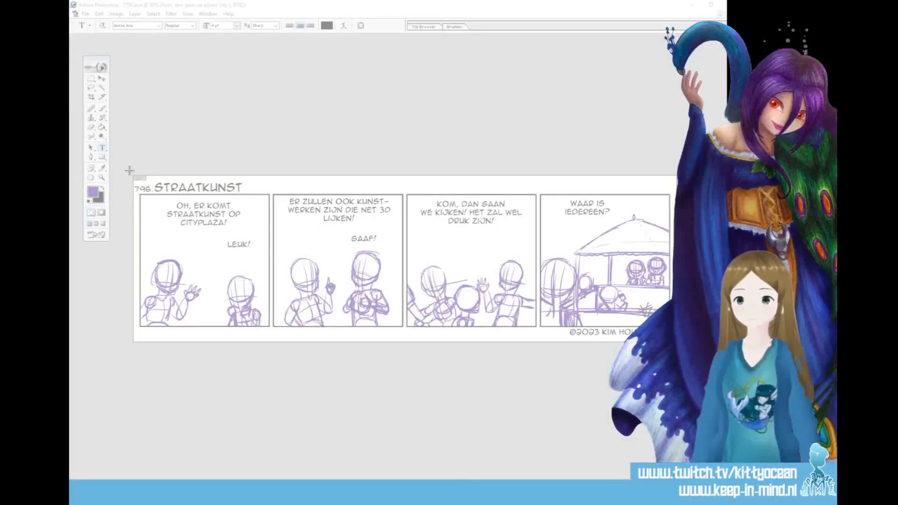
{"action": "left_click_drag", "start_coordinate": [677, 345], "coordinate": [677, 345]}
{"action": "left_click", "coordinate": [218, 123]}
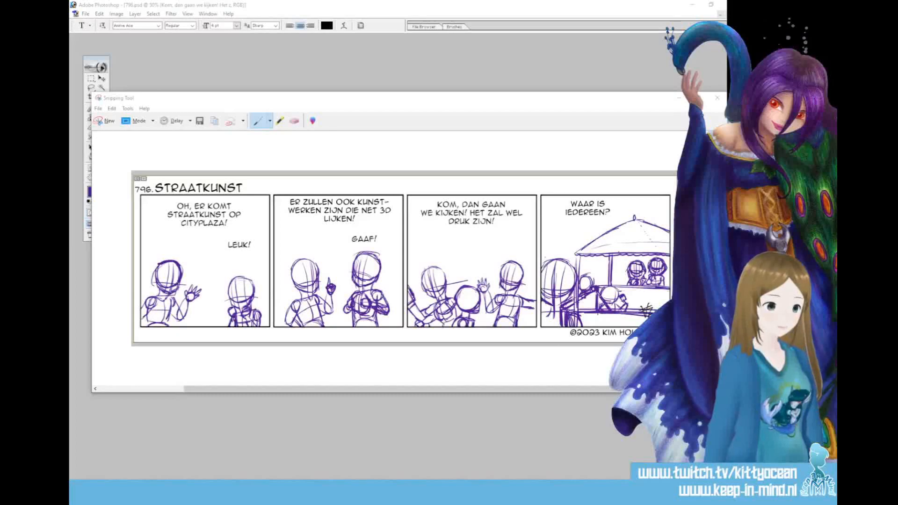
{"action": "left_click", "coordinate": [717, 98]}
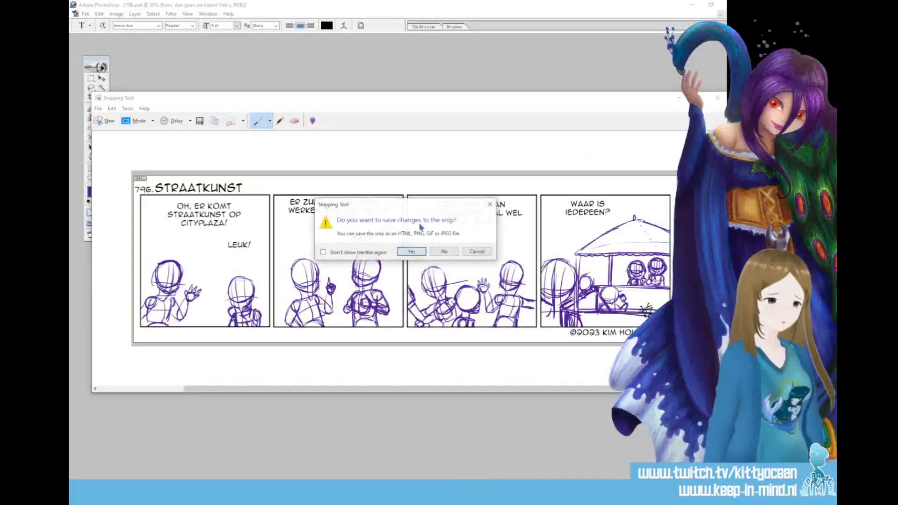
{"action": "left_click", "coordinate": [444, 251]}
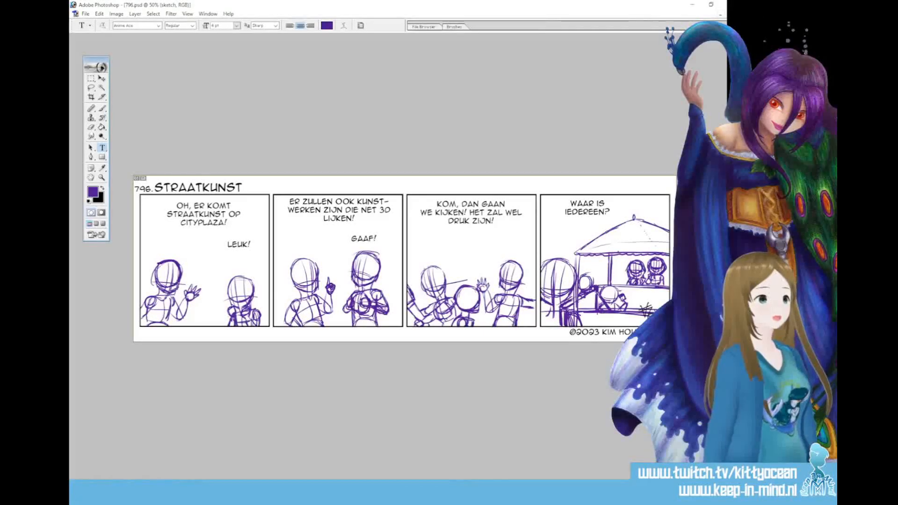
Fade the sketch layer to 40% opacity with the text hidden, and add a new layer named lineart
{"action": "key", "text": "4"}
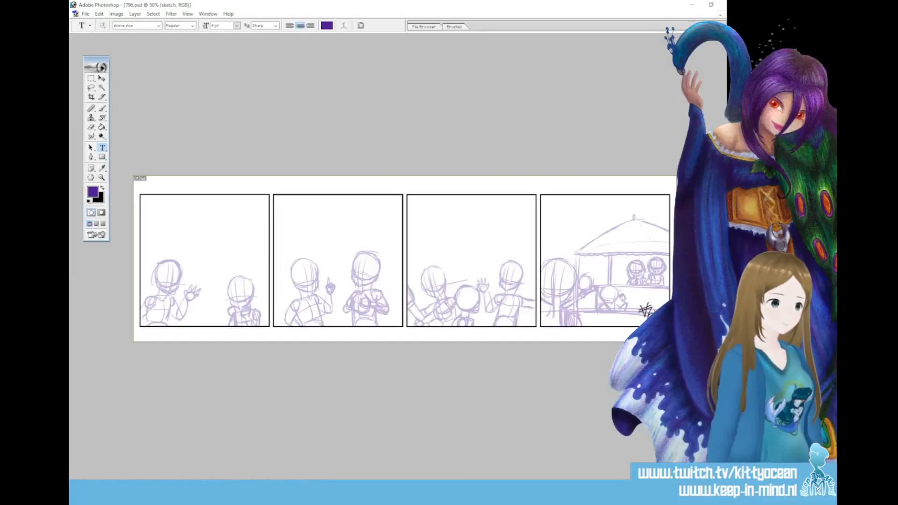
{"action": "key", "text": "ctrl+alt+shift+n"}
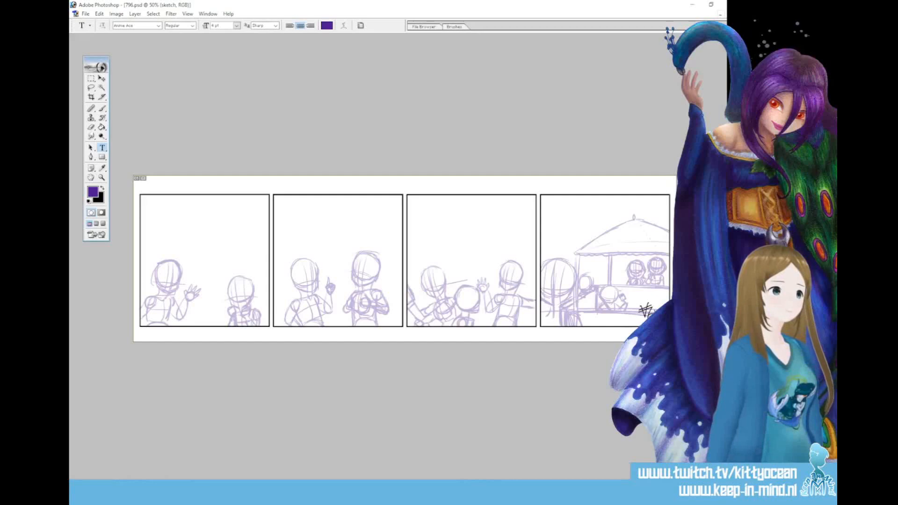
{"action": "key", "text": "ctrl+alt+shift+n"}
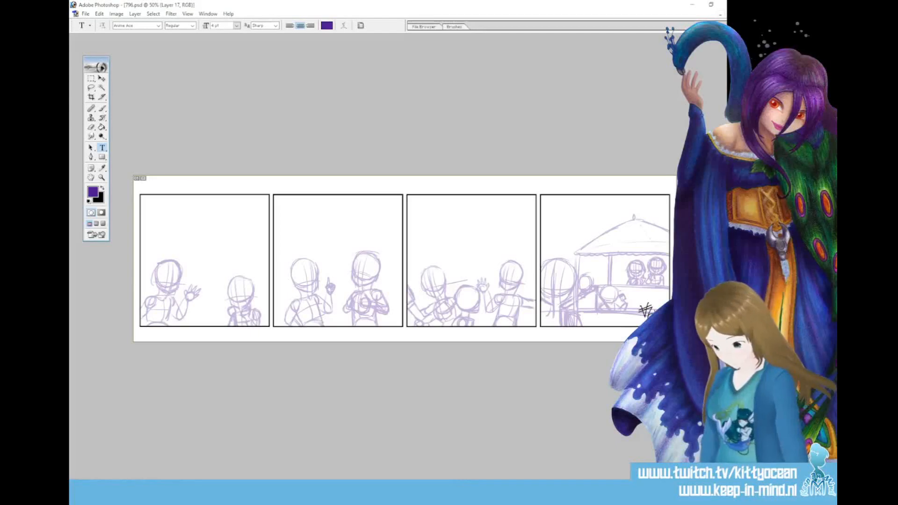
{"action": "key", "text": "Return"}
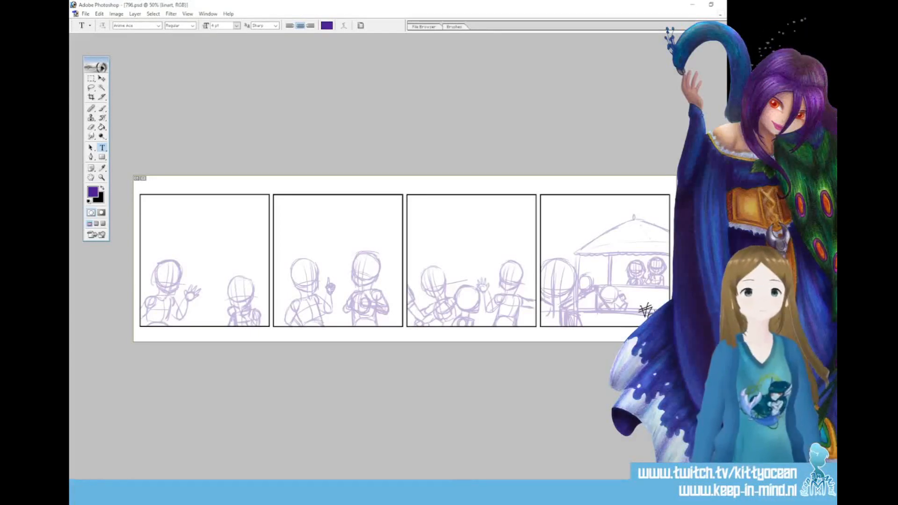
Set up the Brush tool for inking with black as the foreground colour and a thin tapered preset
{"action": "key", "text": "b"}
{"action": "key", "text": "x"}
{"action": "left_click", "coordinate": [424, 26]}
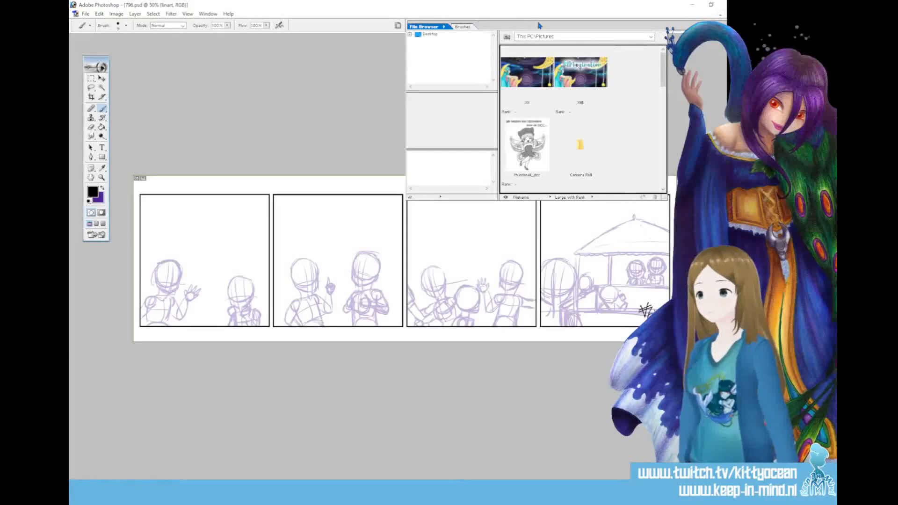
{"action": "left_click", "coordinate": [465, 27]}
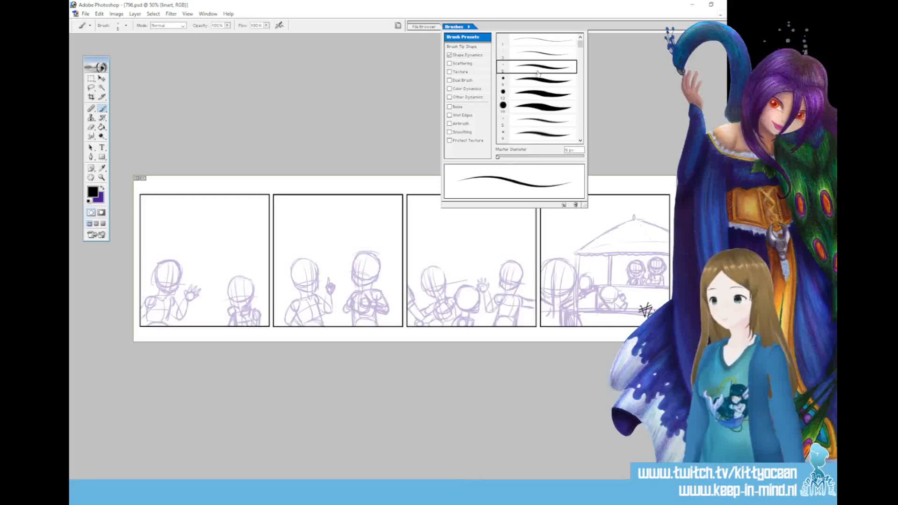
{"action": "left_click", "coordinate": [359, 24]}
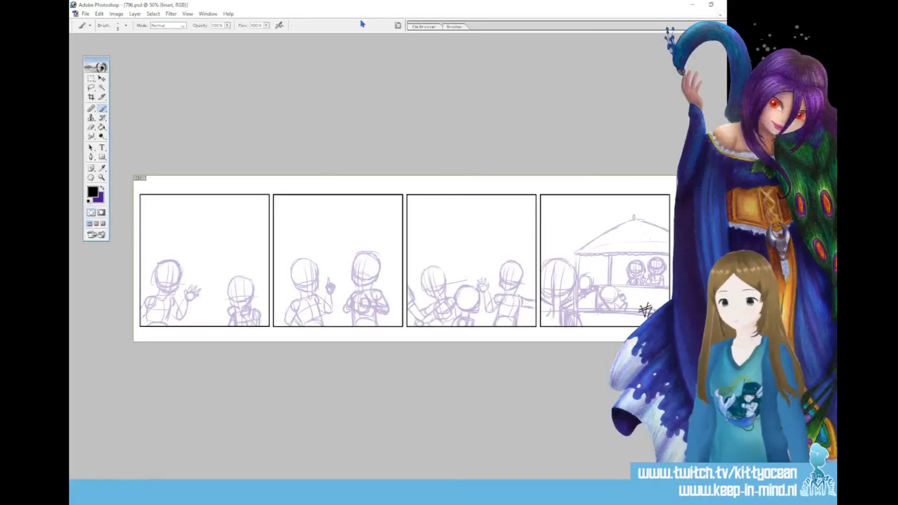
Ink the oval eyes and short upper lash lines on the left figure's face in the first panel
{"action": "key", "text": "ctrl+plus"}
{"action": "key", "text": "ctrl+plus"}
{"action": "key", "text": "ctrl+plus"}
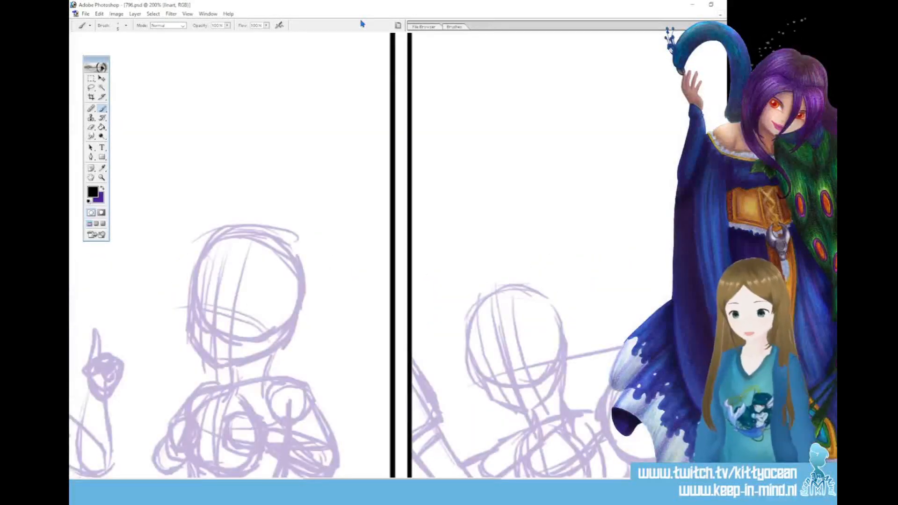
{"action": "left_click_drag", "start_coordinate": [389, 482], "coordinate": [162, 482]}
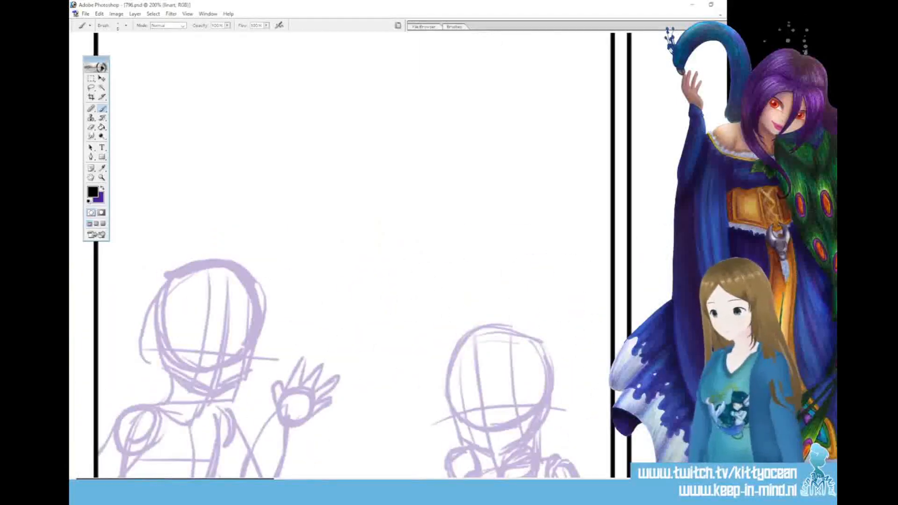
{"action": "mouse_move", "coordinate": [145, 492]}
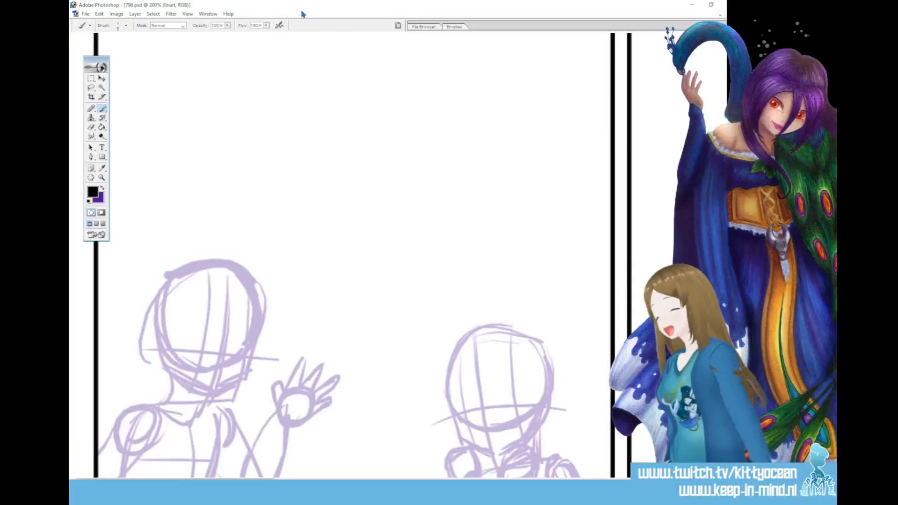
{"action": "key", "text": "ctrl+plus"}
{"action": "left_click_drag", "start_coordinate": [206, 481], "coordinate": [169, 481]}
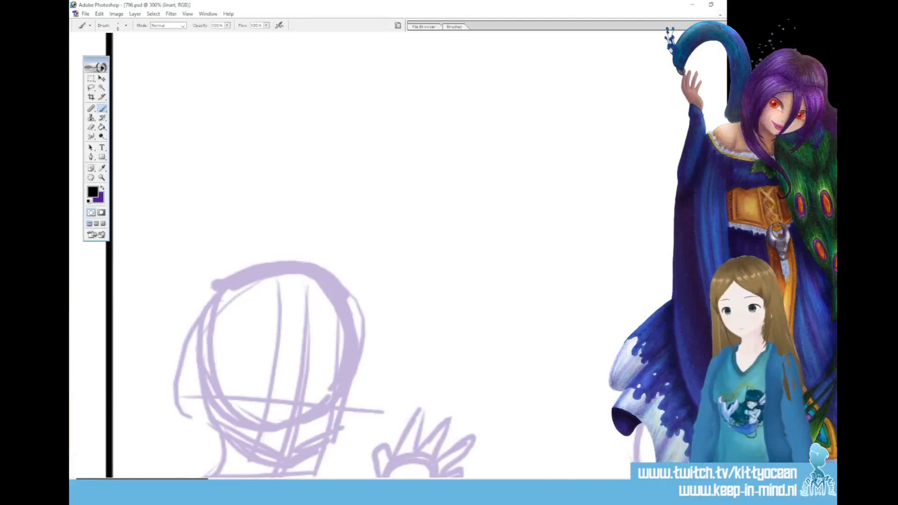
{"action": "left_click_drag", "start_coordinate": [723, 70], "coordinate": [723, 89]}
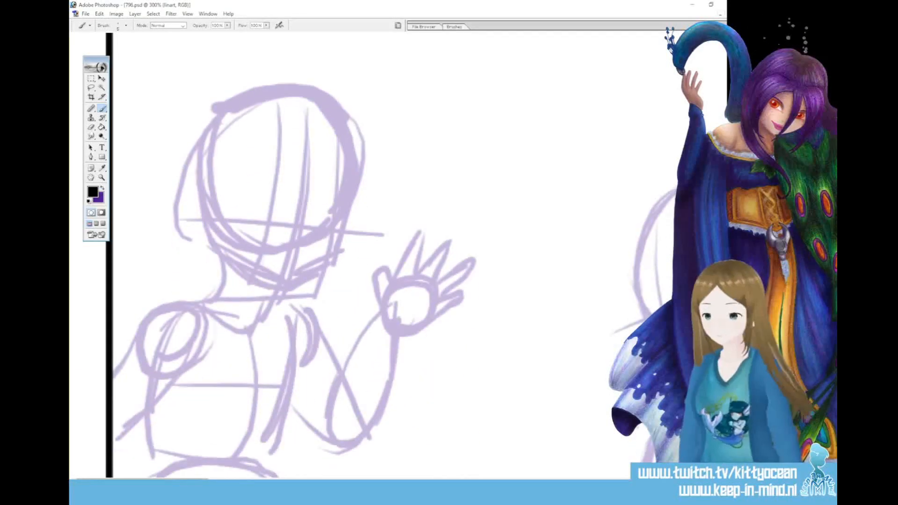
{"action": "left_click_drag", "start_coordinate": [276, 209], "coordinate": [330, 219]}
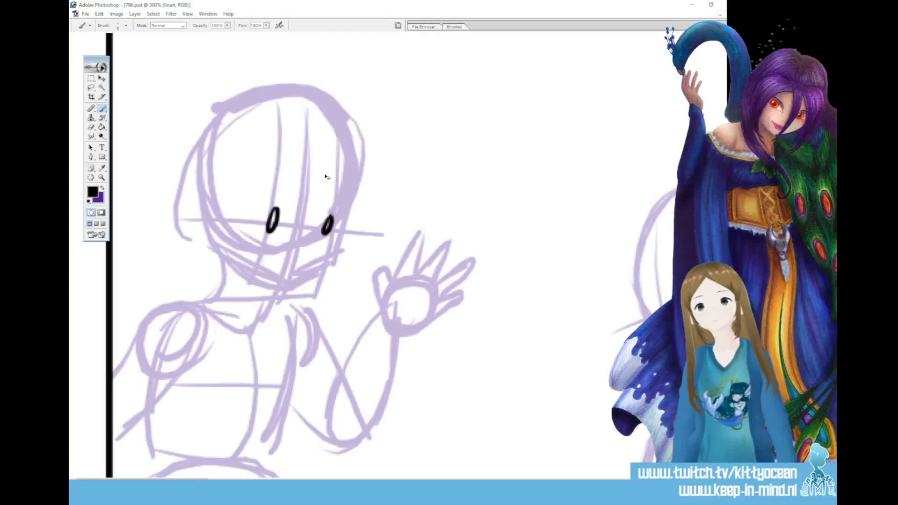
{"action": "key", "text": "ctrl+z"}
{"action": "mouse_move", "coordinate": [330, 215]}
{"action": "left_mouse_down"}
{"action": "mouse_move", "coordinate": [271, 201]}
{"action": "mouse_move", "coordinate": [334, 212]}
{"action": "left_mouse_up"}
{"action": "key", "text": "ctrl+z"}
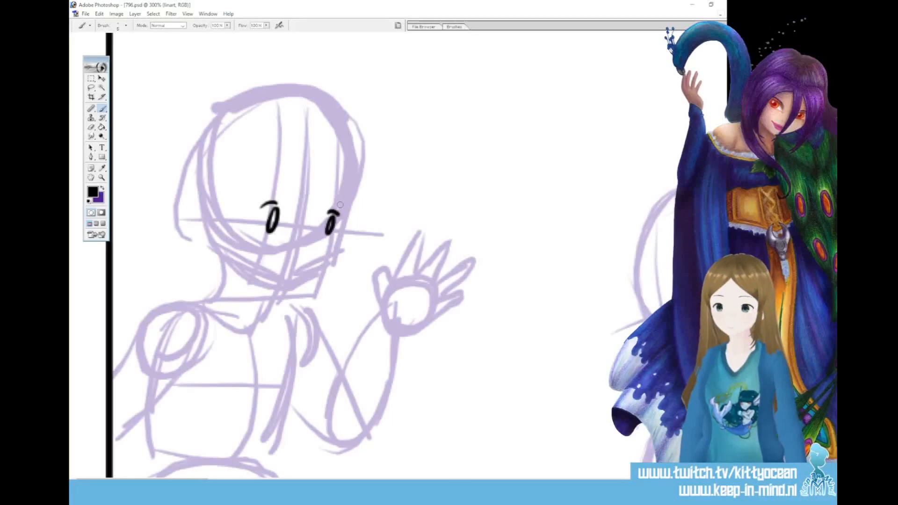
{"action": "key", "text": "ctrl+z"}
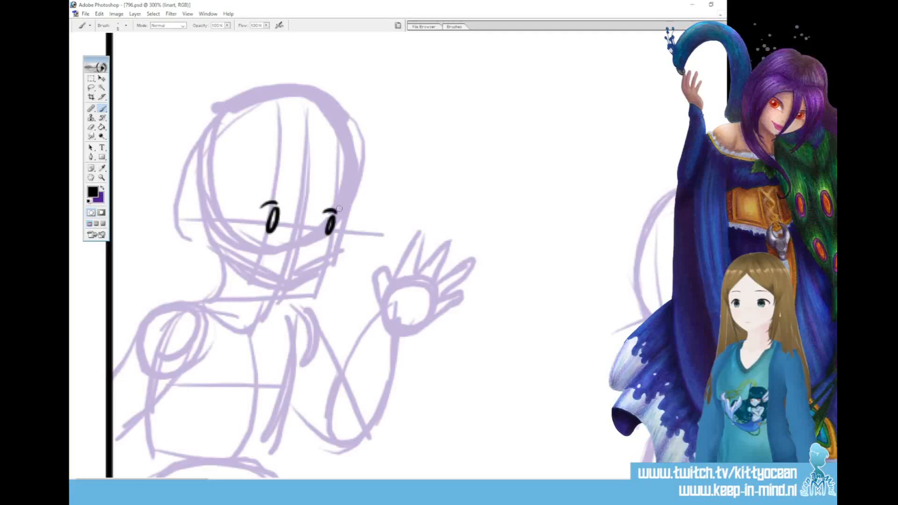
Ink the eyebrows, small nose and open mouth on the left figure's face in the first panel
{"action": "left_click_drag", "start_coordinate": [258, 192], "coordinate": [275, 188]}
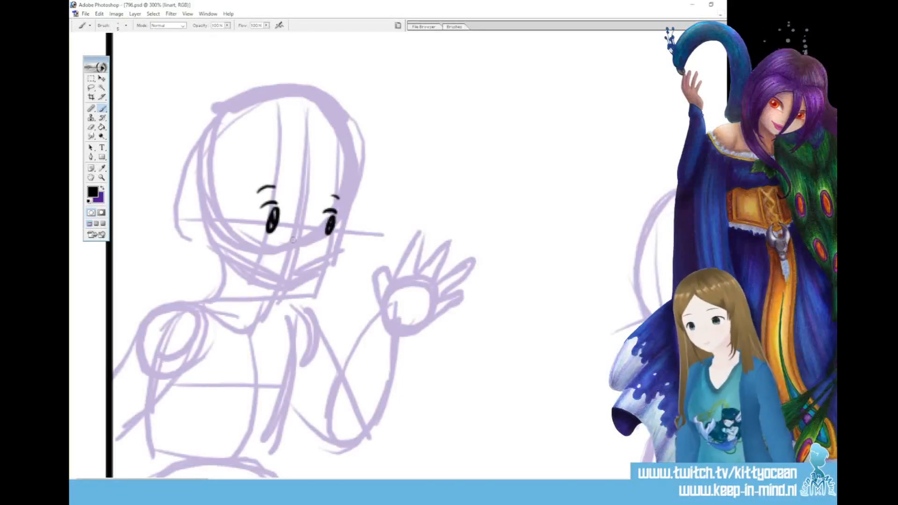
{"action": "mouse_move", "coordinate": [289, 251]}
{"action": "left_mouse_down"}
{"action": "mouse_move", "coordinate": [270, 252]}
{"action": "mouse_move", "coordinate": [276, 279]}
{"action": "left_mouse_up"}
{"action": "left_click_drag", "start_coordinate": [275, 265], "coordinate": [288, 264]}
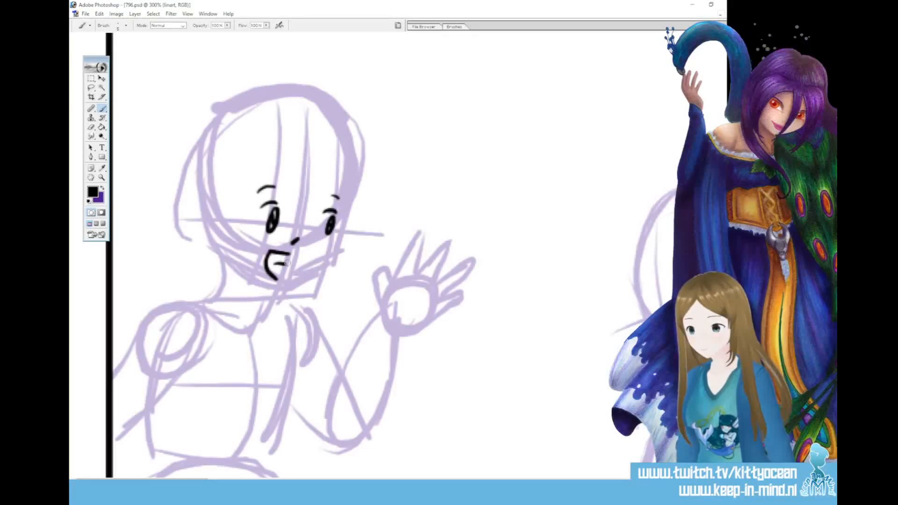
Ink the left figure's curled fringe, long face-framing locks and the short hair tufts on both sides of the head
{"action": "mouse_move", "coordinate": [287, 178]}
{"action": "left_mouse_down"}
{"action": "mouse_move", "coordinate": [293, 215]}
{"action": "mouse_move", "coordinate": [300, 199]}
{"action": "mouse_move", "coordinate": [306, 218]}
{"action": "left_mouse_up"}
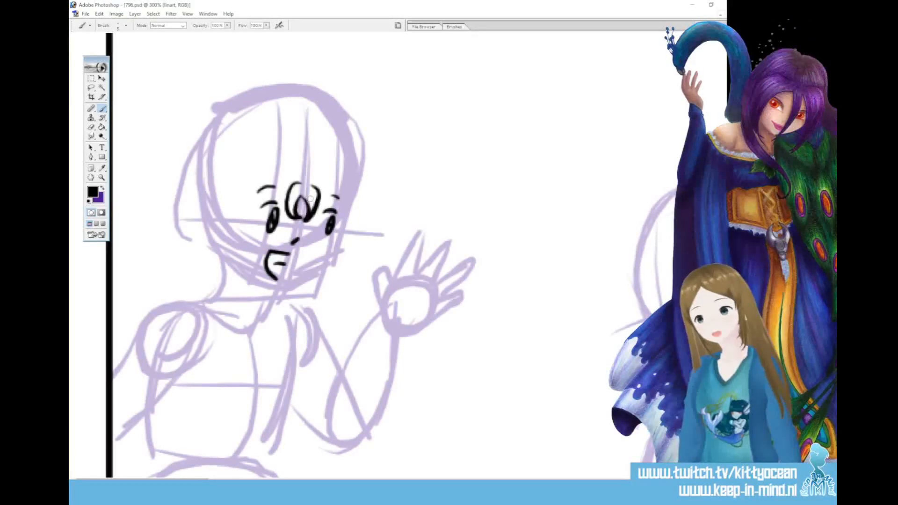
{"action": "left_click_drag", "start_coordinate": [317, 186], "coordinate": [310, 305]}
{"action": "mouse_move", "coordinate": [350, 177]}
{"action": "left_mouse_down"}
{"action": "mouse_move", "coordinate": [358, 202]}
{"action": "mouse_move", "coordinate": [311, 307]}
{"action": "left_mouse_up"}
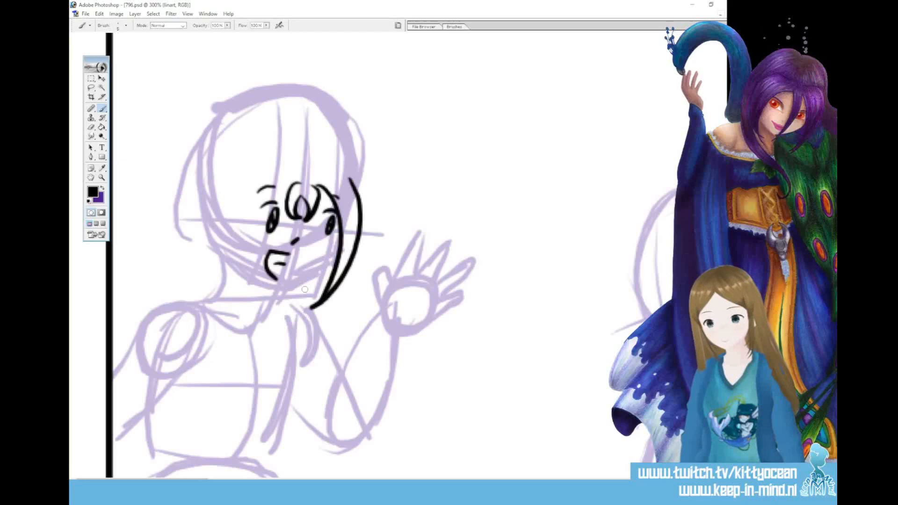
{"action": "left_click_drag", "start_coordinate": [294, 182], "coordinate": [231, 312]}
{"action": "left_click_drag", "start_coordinate": [243, 179], "coordinate": [232, 310]}
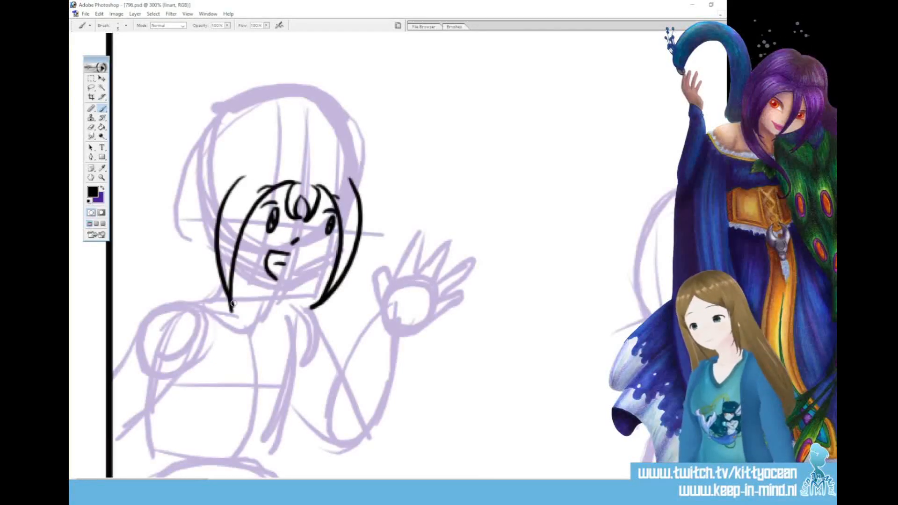
{"action": "left_click_drag", "start_coordinate": [259, 163], "coordinate": [210, 208]}
{"action": "left_click_drag", "start_coordinate": [244, 177], "coordinate": [216, 197]}
{"action": "mouse_move", "coordinate": [347, 169]}
{"action": "left_mouse_down"}
{"action": "mouse_move", "coordinate": [364, 222]}
{"action": "mouse_move", "coordinate": [280, 289]}
{"action": "left_mouse_up"}
Ink the left figure's jawline and chin between the side locks, replacing the misplaced first stroke
{"action": "left_click_drag", "start_coordinate": [232, 262], "coordinate": [283, 289]}
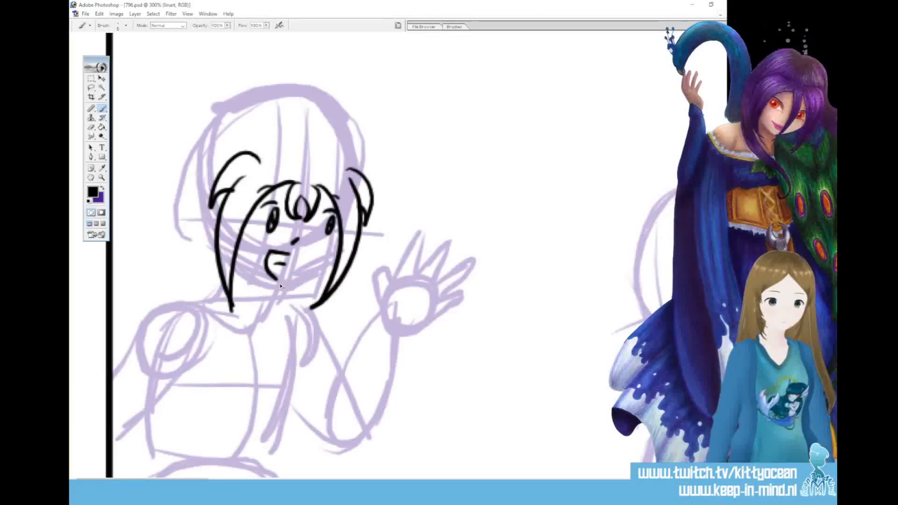
{"action": "left_click_drag", "start_coordinate": [231, 262], "coordinate": [286, 285]}
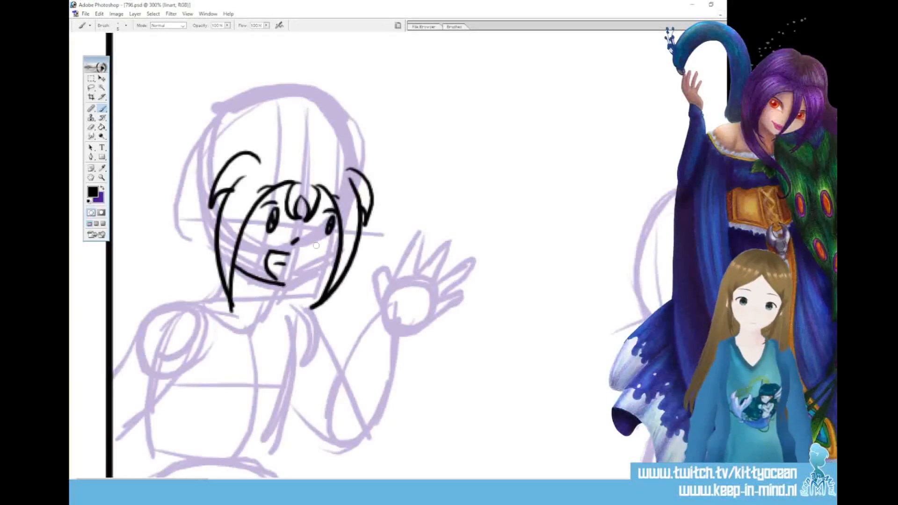
{"action": "key", "text": "ctrl+z"}
{"action": "left_click_drag", "start_coordinate": [232, 266], "coordinate": [272, 288]}
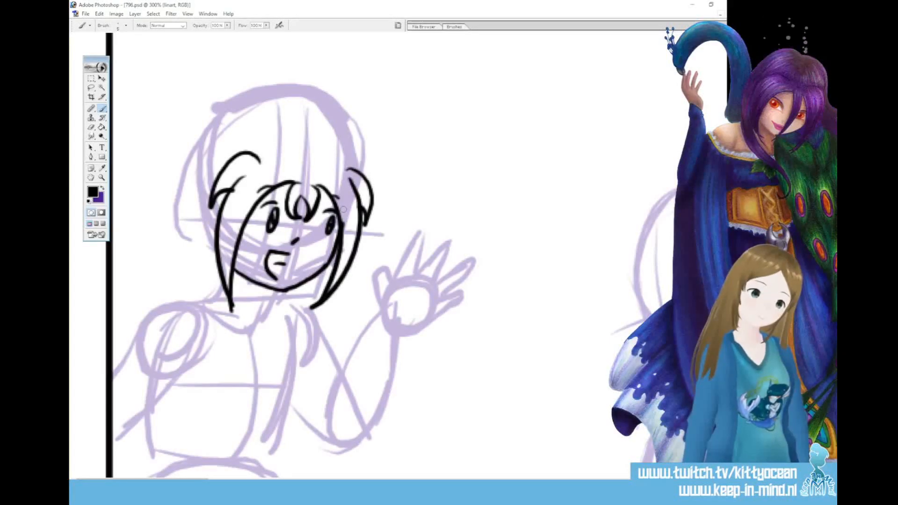
Ink the left hair bun and the loose wavy hair falling behind the left figure's head to the shoulder
{"action": "mouse_move", "coordinate": [206, 132]}
{"action": "left_mouse_down"}
{"action": "mouse_move", "coordinate": [180, 139]}
{"action": "mouse_move", "coordinate": [228, 143]}
{"action": "mouse_move", "coordinate": [180, 214]}
{"action": "left_mouse_up"}
{"action": "left_click_drag", "start_coordinate": [200, 163], "coordinate": [175, 221]}
{"action": "mouse_move", "coordinate": [191, 134]}
{"action": "left_mouse_down"}
{"action": "mouse_move", "coordinate": [173, 143]}
{"action": "mouse_move", "coordinate": [172, 199]}
{"action": "mouse_move", "coordinate": [189, 240]}
{"action": "mouse_move", "coordinate": [170, 257]}
{"action": "left_mouse_up"}
{"action": "left_click_drag", "start_coordinate": [195, 218], "coordinate": [158, 289]}
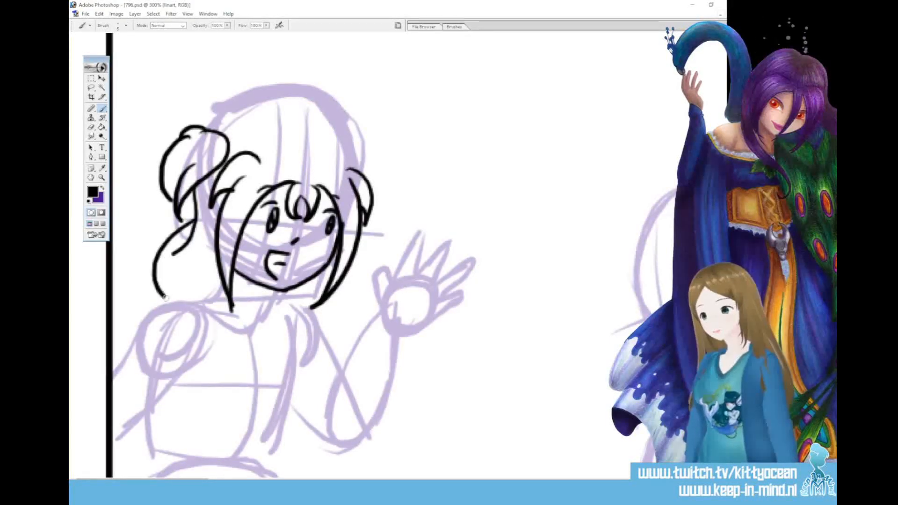
{"action": "left_click_drag", "start_coordinate": [223, 272], "coordinate": [217, 319]}
{"action": "left_click_drag", "start_coordinate": [174, 259], "coordinate": [182, 299]}
Ink the top contour of the left figure's hair with its parting, and the hair bun on the right
{"action": "mouse_move", "coordinate": [213, 117]}
{"action": "left_mouse_down"}
{"action": "mouse_move", "coordinate": [266, 108]}
{"action": "mouse_move", "coordinate": [307, 132]}
{"action": "mouse_move", "coordinate": [318, 119]}
{"action": "mouse_move", "coordinate": [360, 174]}
{"action": "left_mouse_up"}
{"action": "left_click_drag", "start_coordinate": [368, 141], "coordinate": [386, 192]}
{"action": "left_click_drag", "start_coordinate": [375, 170], "coordinate": [371, 205]}
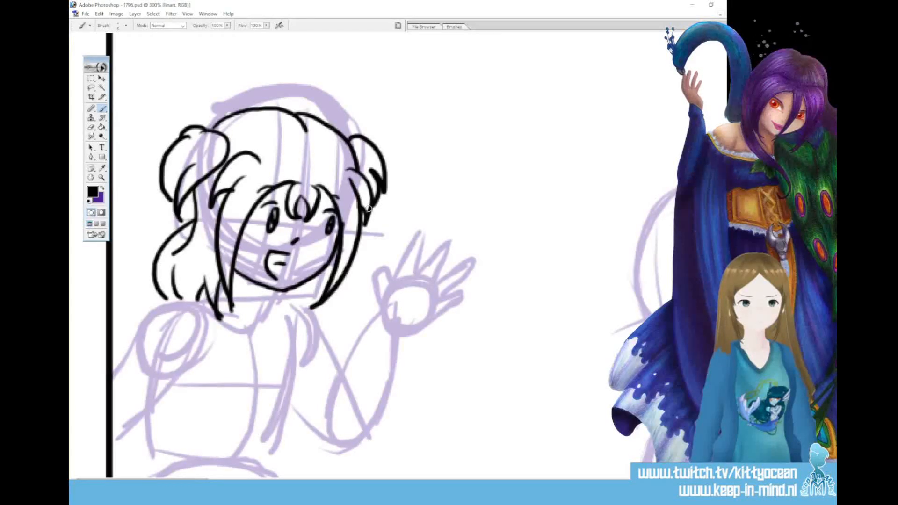
Ink the left figure's neck, shirt neckline, torso side and the short sleeve of the waving arm
{"action": "mouse_move", "coordinate": [266, 288]}
{"action": "left_mouse_down"}
{"action": "mouse_move", "coordinate": [228, 331]}
{"action": "mouse_move", "coordinate": [213, 309]}
{"action": "left_mouse_up"}
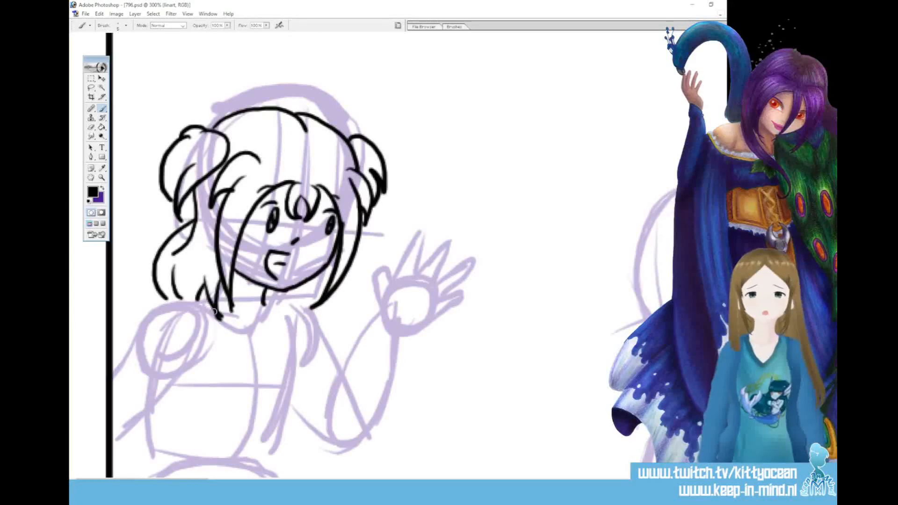
{"action": "mouse_move", "coordinate": [264, 300]}
{"action": "left_mouse_down"}
{"action": "mouse_move", "coordinate": [293, 337]}
{"action": "mouse_move", "coordinate": [287, 423]}
{"action": "left_mouse_up"}
{"action": "mouse_move", "coordinate": [175, 302]}
{"action": "left_mouse_down"}
{"action": "mouse_move", "coordinate": [209, 337]}
{"action": "mouse_move", "coordinate": [215, 313]}
{"action": "left_mouse_up"}
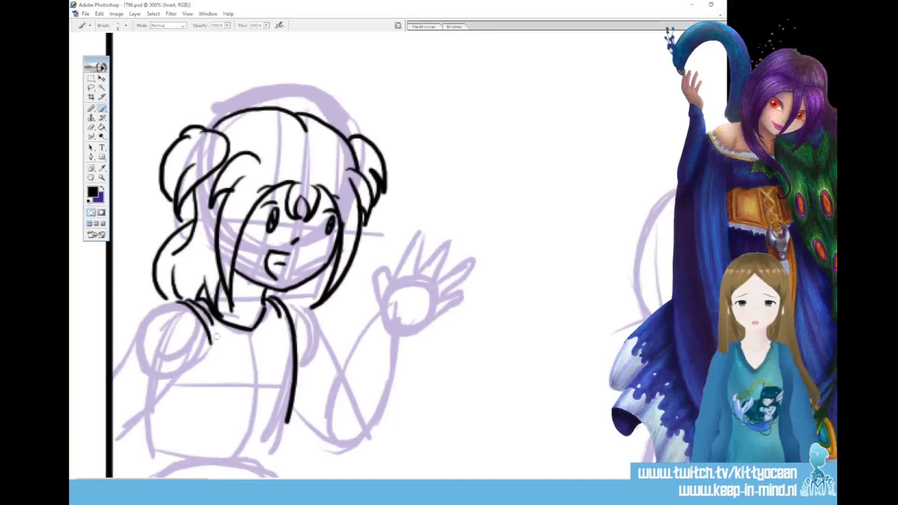
{"action": "mouse_move", "coordinate": [288, 298]}
{"action": "left_mouse_down"}
{"action": "mouse_move", "coordinate": [312, 307]}
{"action": "mouse_move", "coordinate": [338, 348]}
{"action": "left_mouse_up"}
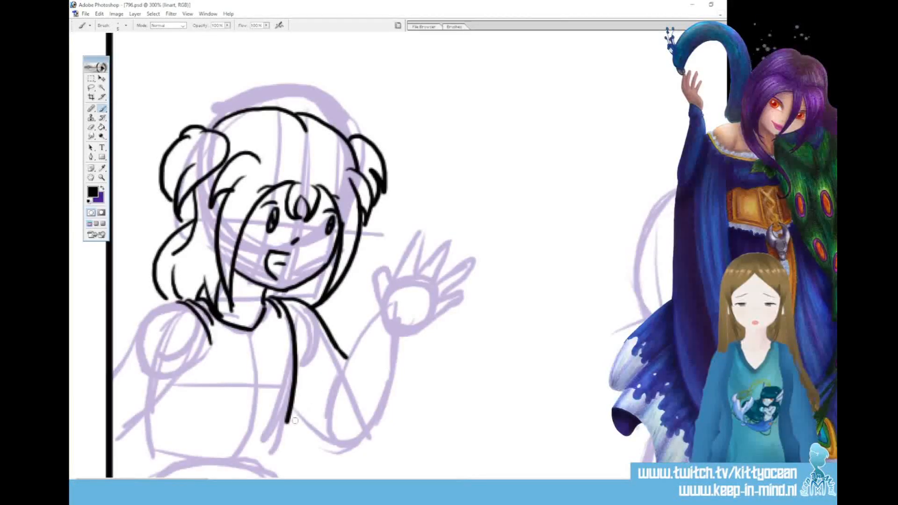
{"action": "left_click_drag", "start_coordinate": [294, 420], "coordinate": [331, 394]}
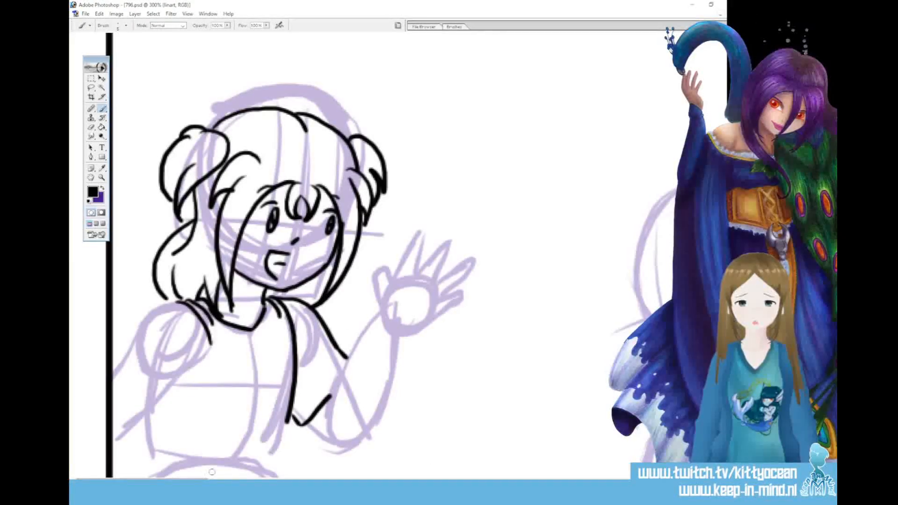
Ink the shoulder and short sleeve of the lowered arm, including its hem and a fold line
{"action": "scroll", "coordinate": [206, 467], "scroll_direction": "down", "scroll_amount": 3}
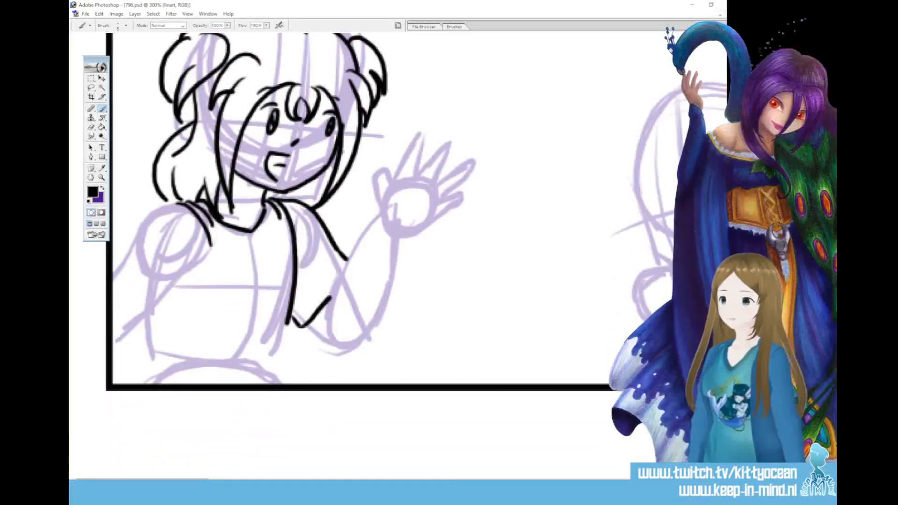
{"action": "mouse_move", "coordinate": [186, 202]}
{"action": "left_mouse_down"}
{"action": "mouse_move", "coordinate": [166, 206]}
{"action": "mouse_move", "coordinate": [104, 270]}
{"action": "mouse_move", "coordinate": [170, 328]}
{"action": "left_mouse_up"}
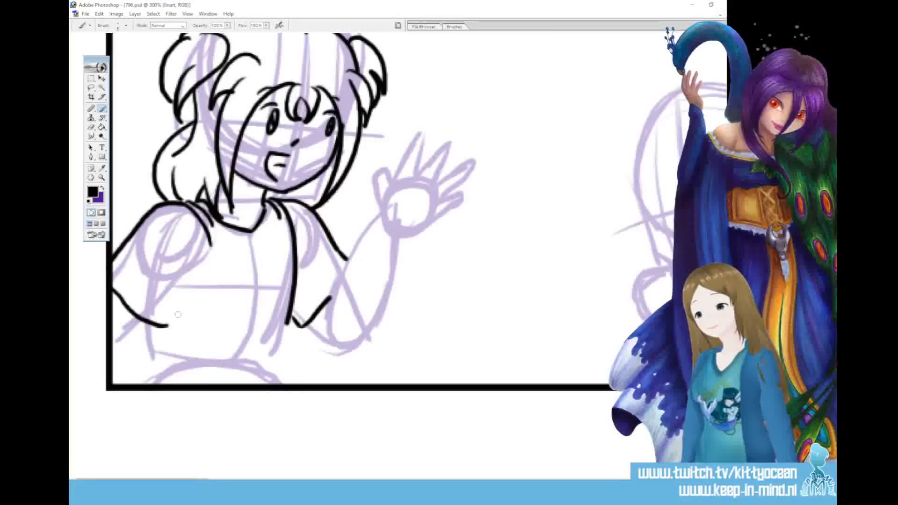
{"action": "left_click_drag", "start_coordinate": [211, 240], "coordinate": [171, 328]}
{"action": "left_click_drag", "start_coordinate": [131, 285], "coordinate": [156, 304]}
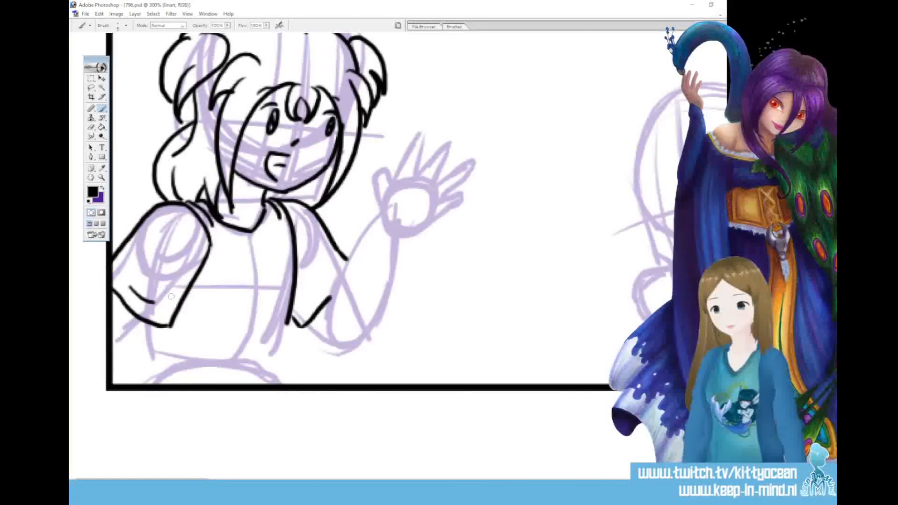
Ink the raised forearm and waving hand with spread fingers and a palm crease, redrawing the hand's lower edge and wrist
{"action": "mouse_move", "coordinate": [379, 213]}
{"action": "left_mouse_down"}
{"action": "mouse_move", "coordinate": [328, 324]}
{"action": "mouse_move", "coordinate": [304, 326]}
{"action": "mouse_move", "coordinate": [323, 342]}
{"action": "mouse_move", "coordinate": [348, 348]}
{"action": "mouse_move", "coordinate": [370, 331]}
{"action": "mouse_move", "coordinate": [400, 232]}
{"action": "left_mouse_up"}
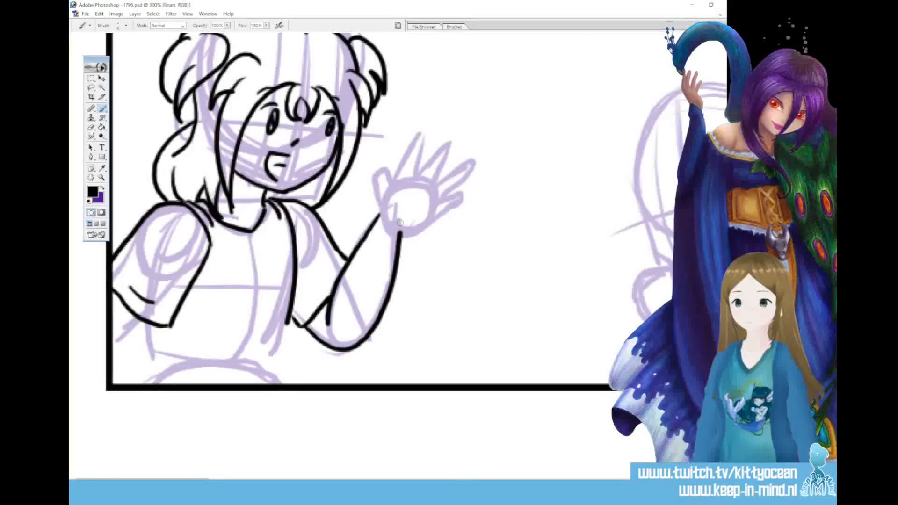
{"action": "mouse_move", "coordinate": [382, 218]}
{"action": "left_mouse_down"}
{"action": "mouse_move", "coordinate": [368, 178]}
{"action": "mouse_move", "coordinate": [374, 173]}
{"action": "mouse_move", "coordinate": [392, 189]}
{"action": "mouse_move", "coordinate": [414, 135]}
{"action": "mouse_move", "coordinate": [412, 173]}
{"action": "mouse_move", "coordinate": [452, 145]}
{"action": "mouse_move", "coordinate": [431, 186]}
{"action": "mouse_move", "coordinate": [468, 167]}
{"action": "mouse_move", "coordinate": [437, 201]}
{"action": "left_mouse_up"}
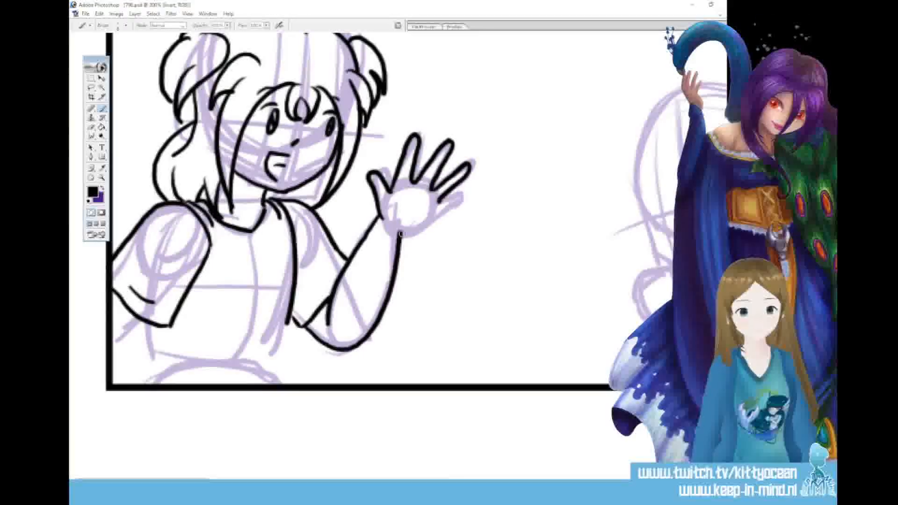
{"action": "left_click_drag", "start_coordinate": [400, 238], "coordinate": [462, 201]}
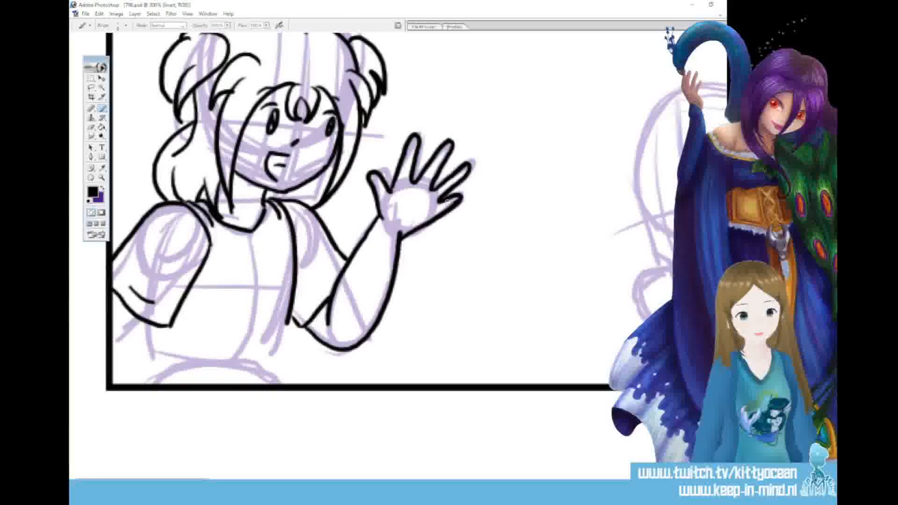
{"action": "left_click_drag", "start_coordinate": [405, 188], "coordinate": [421, 199]}
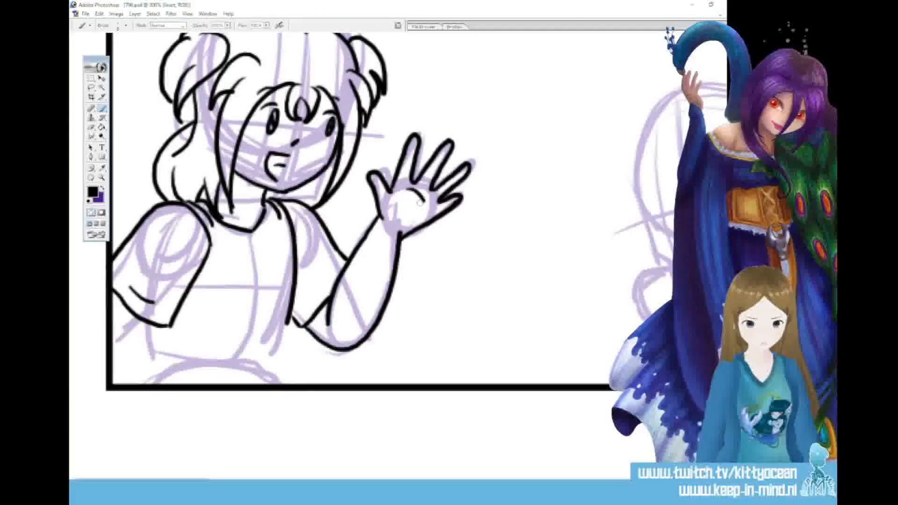
{"action": "left_click_drag", "start_coordinate": [406, 238], "coordinate": [450, 212]}
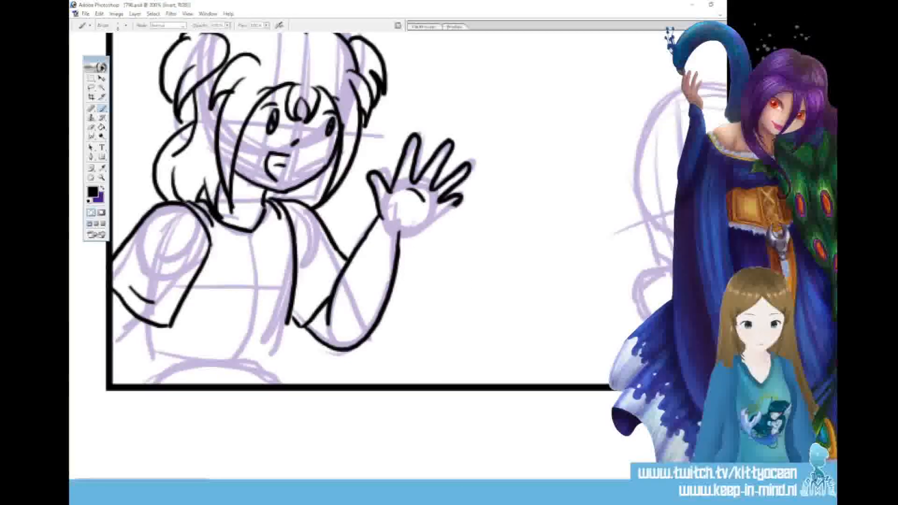
{"action": "left_click_drag", "start_coordinate": [435, 222], "coordinate": [461, 203]}
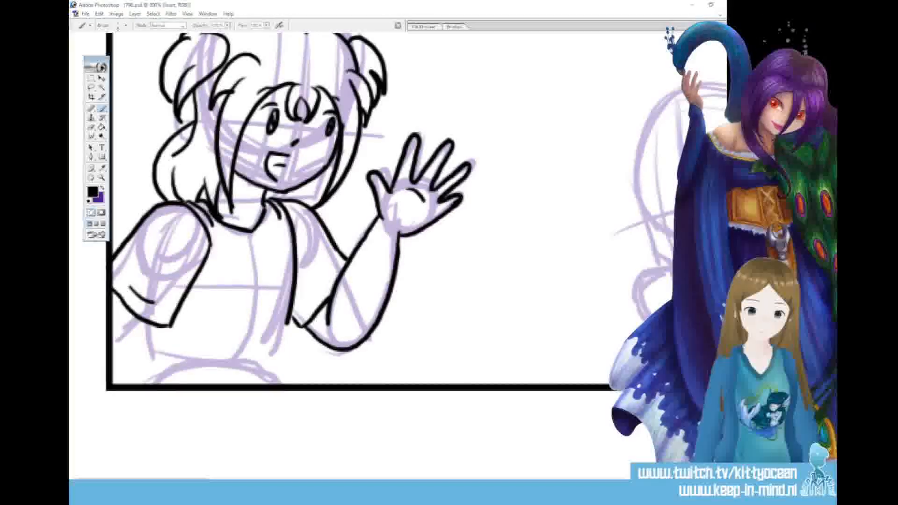
{"action": "left_click_drag", "start_coordinate": [406, 235], "coordinate": [393, 271]}
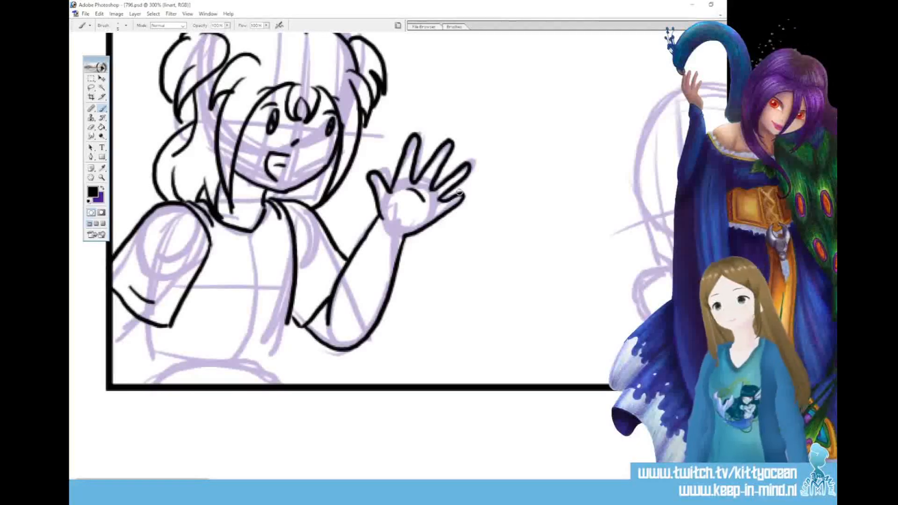
Ink the lowered arm at the panel border, the collar line, and the sides and hem of the left figure's shirt
{"action": "left_click_drag", "start_coordinate": [140, 319], "coordinate": [112, 342]}
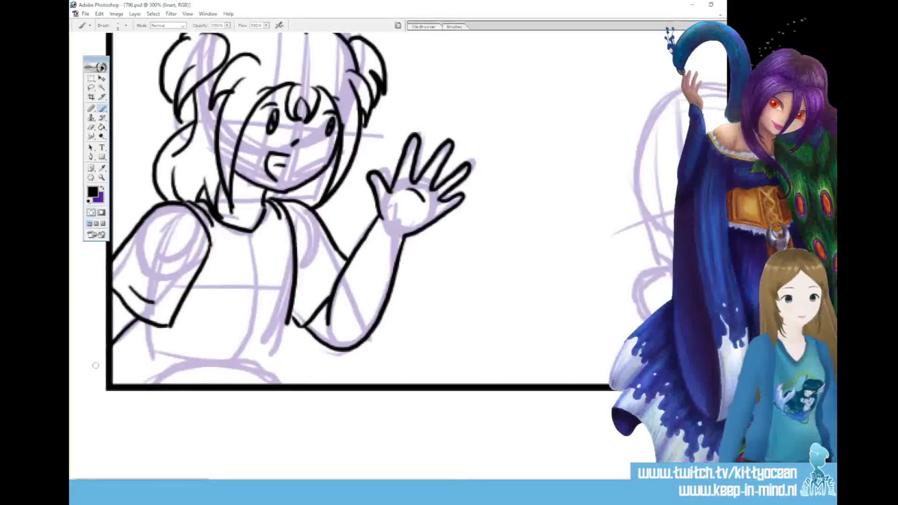
{"action": "left_click_drag", "start_coordinate": [233, 238], "coordinate": [267, 233]}
{"action": "mouse_move", "coordinate": [144, 327]}
{"action": "left_mouse_down"}
{"action": "mouse_move", "coordinate": [140, 360]}
{"action": "mouse_move", "coordinate": [180, 377]}
{"action": "mouse_move", "coordinate": [244, 382]}
{"action": "left_mouse_up"}
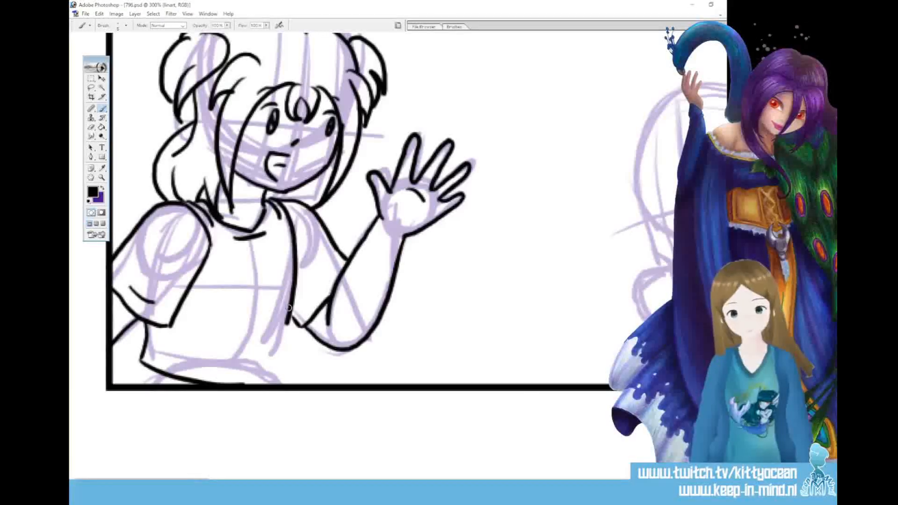
{"action": "key", "text": "ctrl+z"}
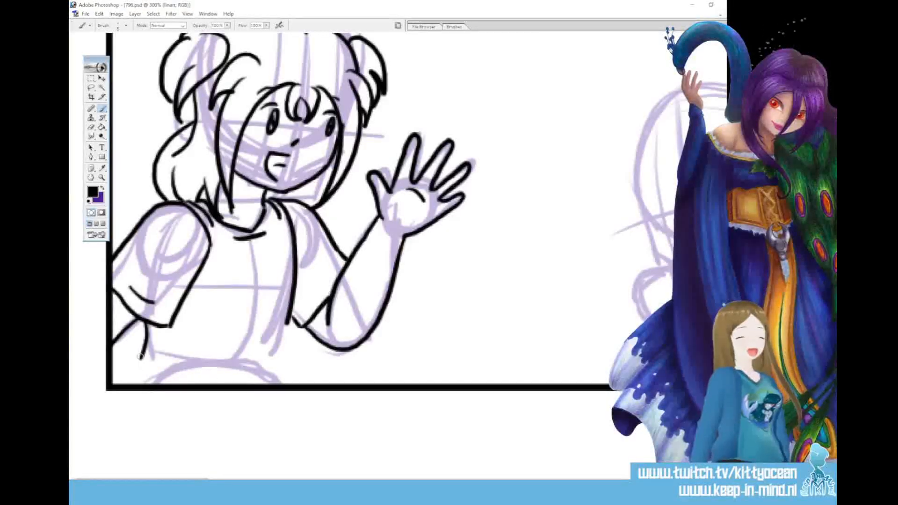
{"action": "left_click_drag", "start_coordinate": [141, 357], "coordinate": [216, 384]}
{"action": "mouse_move", "coordinate": [287, 313]}
{"action": "left_mouse_down"}
{"action": "mouse_move", "coordinate": [285, 348]}
{"action": "mouse_move", "coordinate": [256, 384]}
{"action": "left_mouse_up"}
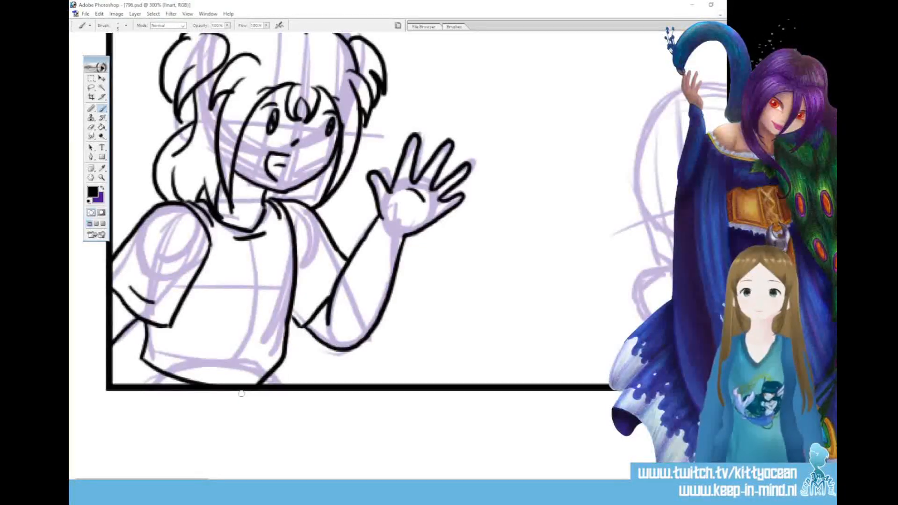
Ink a round smiley face on the shirt front, and add the waist and fold lines around the hem
{"action": "mouse_move", "coordinate": [260, 258]}
{"action": "left_mouse_down"}
{"action": "mouse_move", "coordinate": [232, 274]}
{"action": "mouse_move", "coordinate": [231, 295]}
{"action": "mouse_move", "coordinate": [268, 301]}
{"action": "left_mouse_up"}
{"action": "mouse_move", "coordinate": [256, 259]}
{"action": "left_mouse_down"}
{"action": "mouse_move", "coordinate": [274, 288]}
{"action": "mouse_move", "coordinate": [254, 305]}
{"action": "left_mouse_up"}
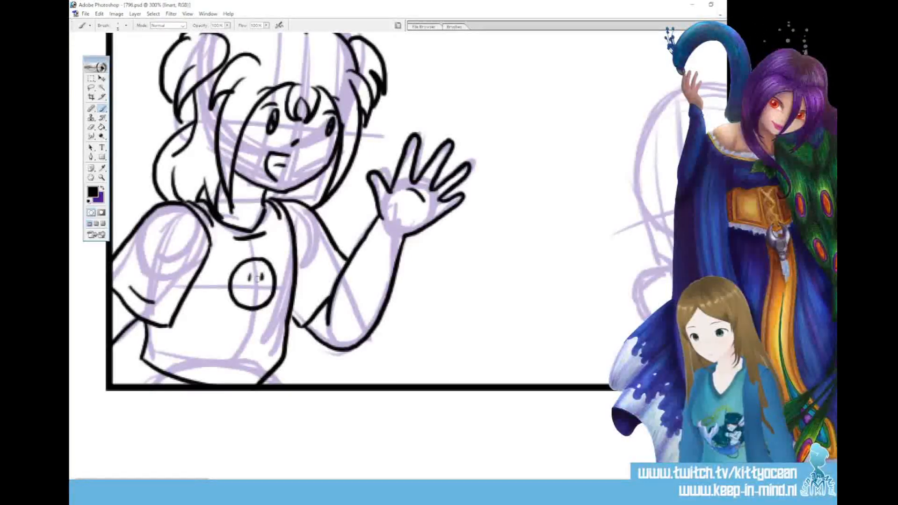
{"action": "left_click_drag", "start_coordinate": [250, 274], "coordinate": [263, 294]}
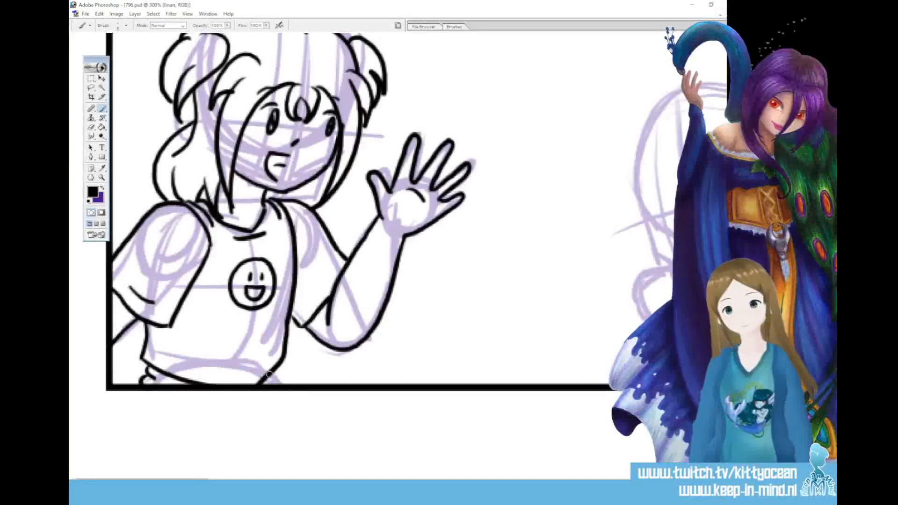
{"action": "left_click_drag", "start_coordinate": [255, 354], "coordinate": [233, 373]}
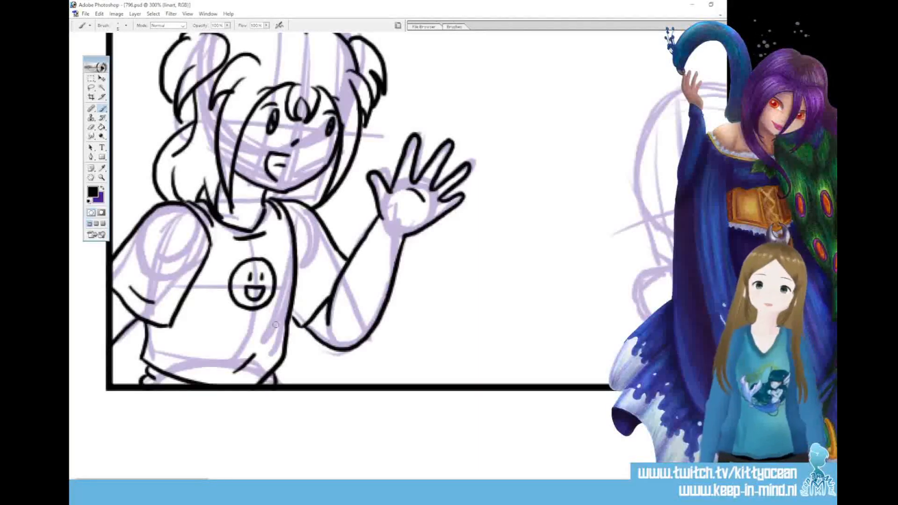
Ink the oval eyes, upper lash lines, thick eyebrows and small nose on the right figure's face in the first panel
{"action": "left_click_drag", "start_coordinate": [205, 482], "coordinate": [260, 482]}
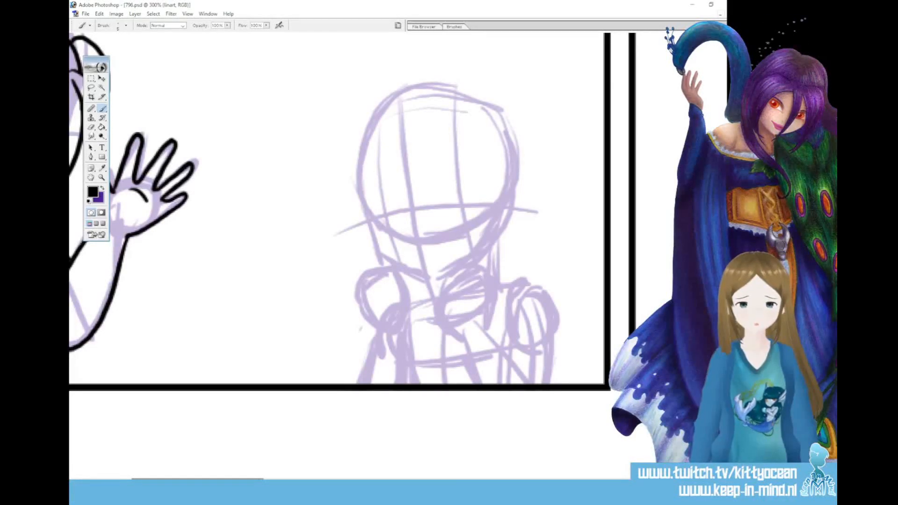
{"action": "left_click_drag", "start_coordinate": [384, 199], "coordinate": [383, 201]}
{"action": "left_click_drag", "start_coordinate": [457, 191], "coordinate": [457, 188]}
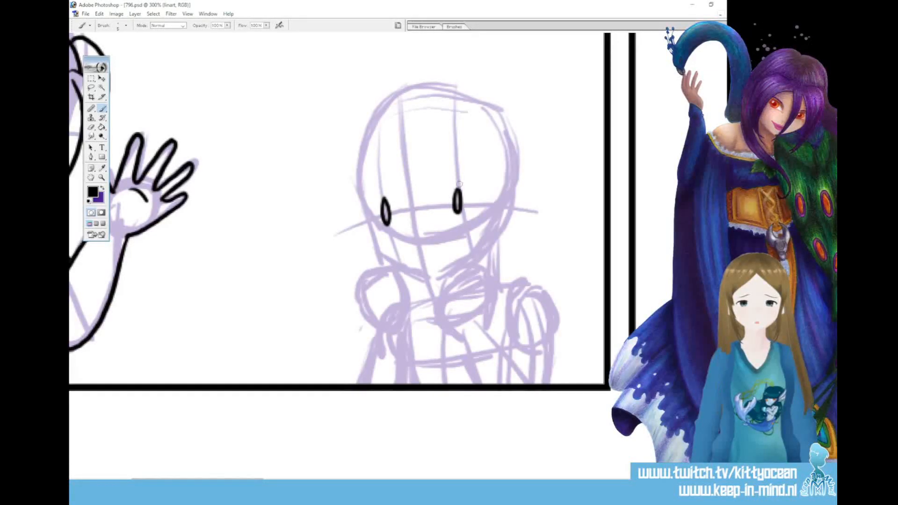
{"action": "mouse_move", "coordinate": [450, 183]}
{"action": "left_mouse_down"}
{"action": "mouse_move", "coordinate": [472, 184]}
{"action": "mouse_move", "coordinate": [470, 172]}
{"action": "left_mouse_up"}
{"action": "left_click_drag", "start_coordinate": [370, 184], "coordinate": [388, 182]}
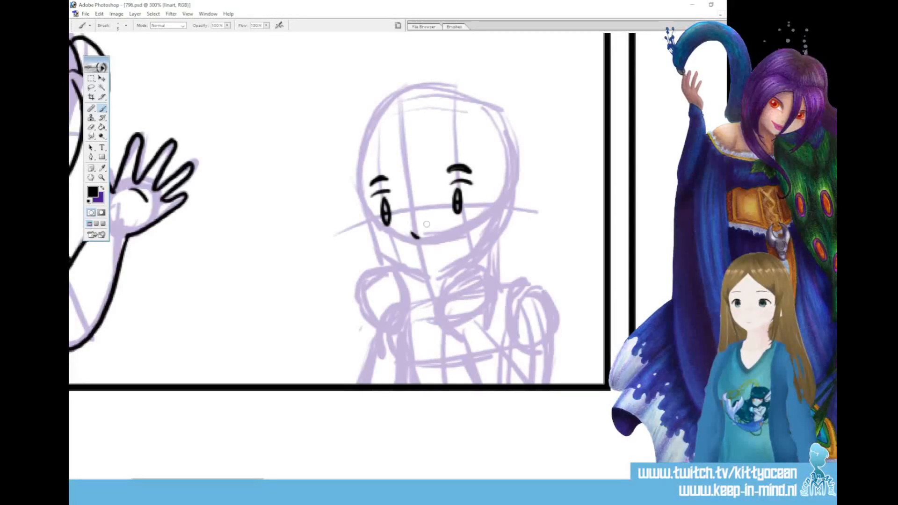
Lasso the right figure's left-hand eye with its lash and eyebrow, and move them slightly closer to the nose
{"action": "key", "text": "l"}
{"action": "left_click_drag", "start_coordinate": [402, 211], "coordinate": [398, 224]}
{"action": "key", "text": "v"}
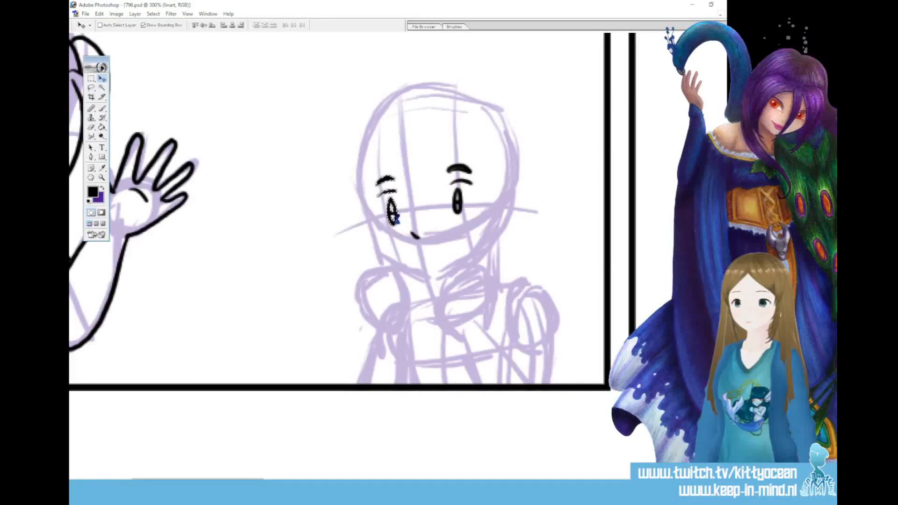
Lasso the right figure's other eye with its lash and eyebrow, and move them slightly inward and down toward the nose
{"action": "key", "text": "ctrl+d"}
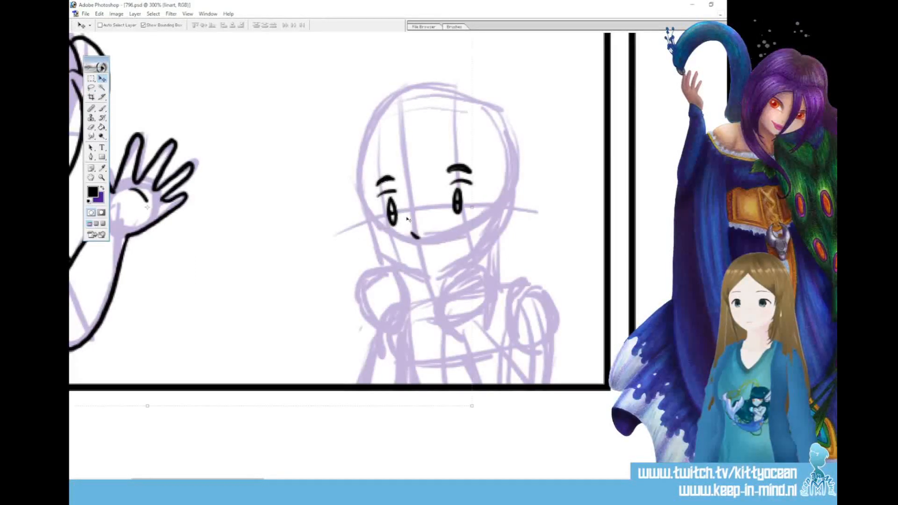
{"action": "key", "text": "l"}
{"action": "left_click_drag", "start_coordinate": [465, 150], "coordinate": [448, 136]}
{"action": "key", "text": "v"}
{"action": "left_click_drag", "start_coordinate": [460, 217], "coordinate": [454, 223]}
{"action": "key", "text": "ctrl+d"}
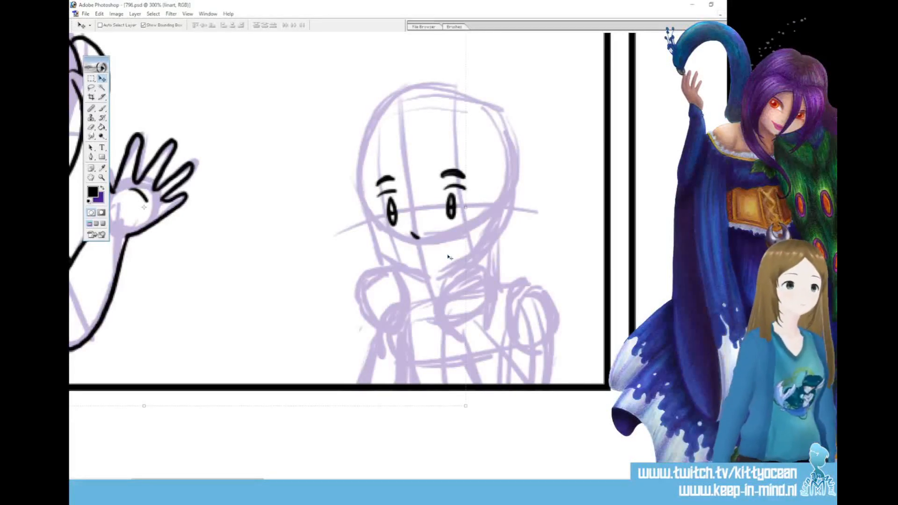
Ink the right figure's frowning open mouth and the rounded hair lock that parts over the left-hand eye
{"action": "key", "text": "b"}
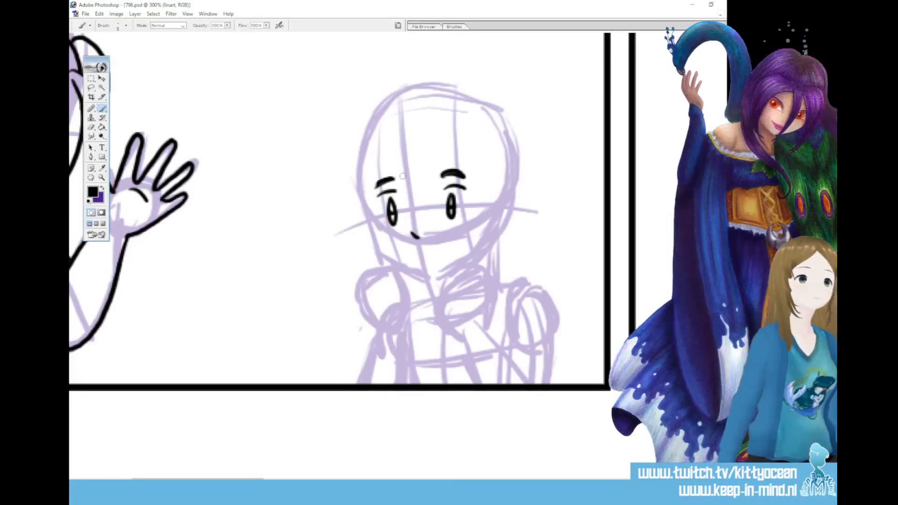
{"action": "mouse_move", "coordinate": [417, 248]}
{"action": "left_mouse_down"}
{"action": "mouse_move", "coordinate": [446, 240]}
{"action": "mouse_move", "coordinate": [452, 255]}
{"action": "left_mouse_up"}
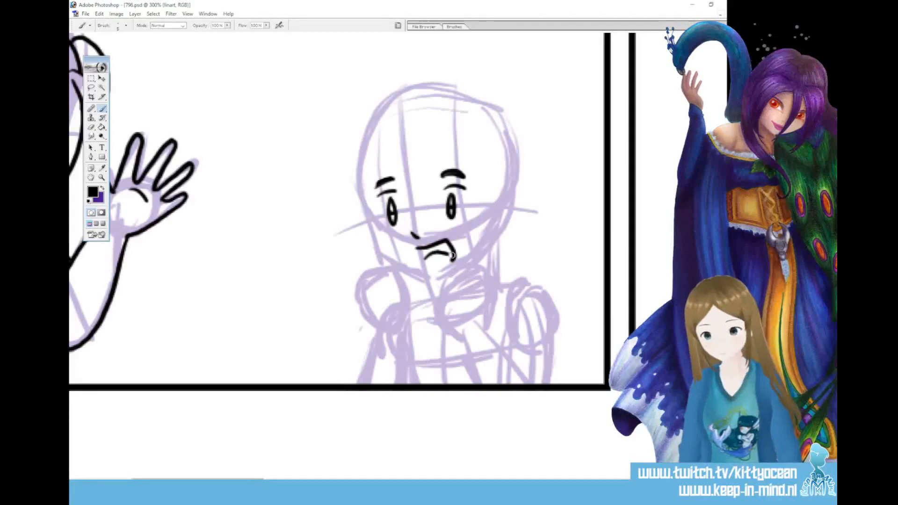
{"action": "mouse_move", "coordinate": [407, 143]}
{"action": "left_mouse_down"}
{"action": "mouse_move", "coordinate": [392, 125]}
{"action": "mouse_move", "coordinate": [362, 219]}
{"action": "left_mouse_up"}
{"action": "left_click_drag", "start_coordinate": [404, 167], "coordinate": [426, 211]}
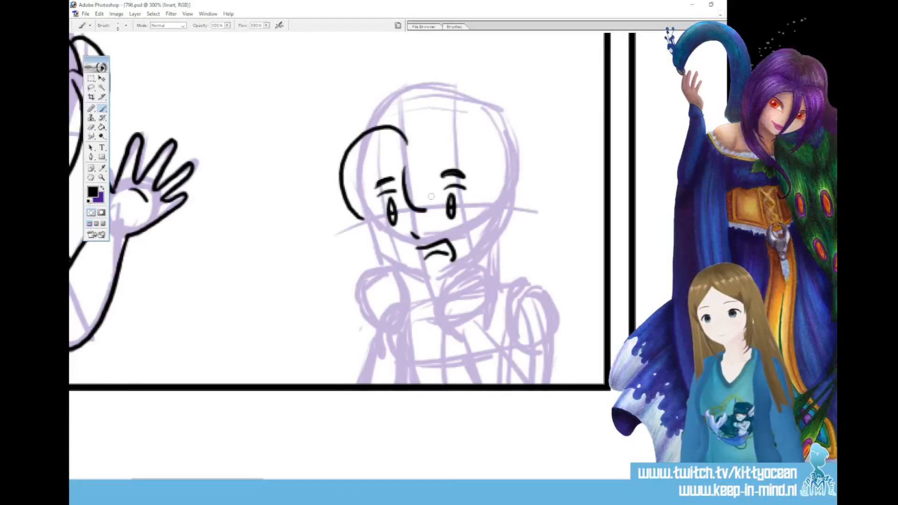
{"action": "left_click_drag", "start_coordinate": [406, 170], "coordinate": [370, 226]}
{"action": "left_click_drag", "start_coordinate": [362, 180], "coordinate": [371, 231]}
Ink the hair arching over the right-hand eye down to the ear, and the cheek and chin line of the face
{"action": "mouse_move", "coordinate": [424, 181]}
{"action": "left_mouse_down"}
{"action": "mouse_move", "coordinate": [463, 180]}
{"action": "mouse_move", "coordinate": [489, 217]}
{"action": "left_mouse_up"}
{"action": "left_click_drag", "start_coordinate": [468, 183], "coordinate": [470, 226]}
{"action": "left_click_drag", "start_coordinate": [495, 174], "coordinate": [471, 225]}
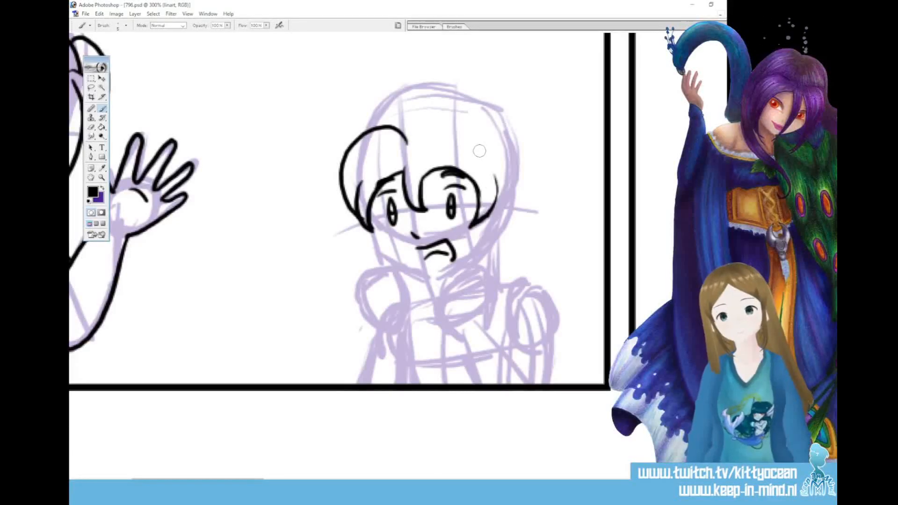
{"action": "left_click_drag", "start_coordinate": [495, 175], "coordinate": [483, 220]}
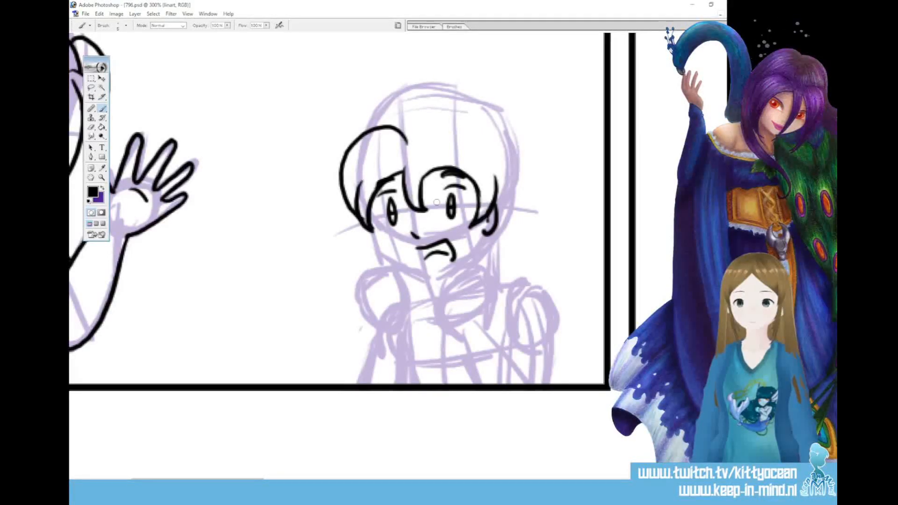
{"action": "mouse_move", "coordinate": [368, 200]}
{"action": "left_mouse_down"}
{"action": "mouse_move", "coordinate": [387, 251]}
{"action": "mouse_move", "coordinate": [433, 276]}
{"action": "left_mouse_up"}
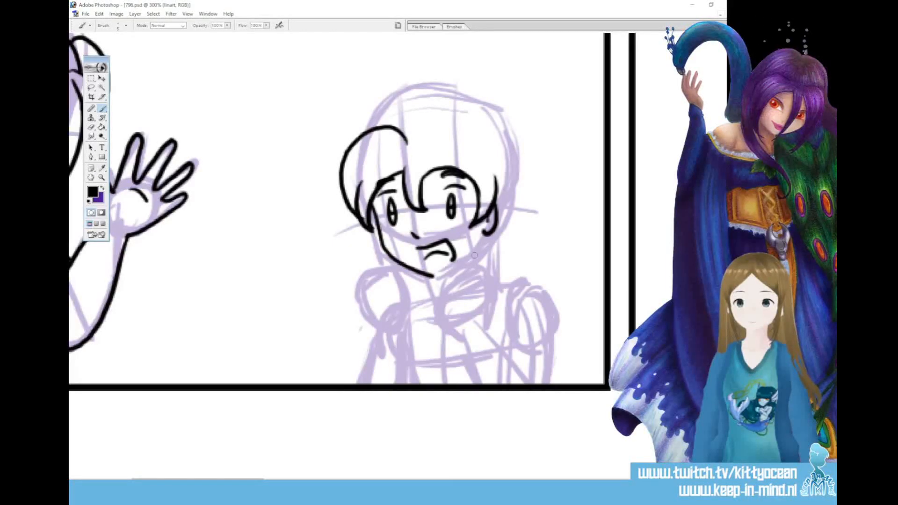
Ink the curled fist under the right side of the chin, redrawing the back of the hand, and add the jaw and neck lines
{"action": "mouse_move", "coordinate": [454, 327]}
{"action": "left_mouse_down"}
{"action": "mouse_move", "coordinate": [458, 275]}
{"action": "mouse_move", "coordinate": [469, 280]}
{"action": "mouse_move", "coordinate": [482, 268]}
{"action": "mouse_move", "coordinate": [495, 273]}
{"action": "mouse_move", "coordinate": [474, 322]}
{"action": "left_mouse_up"}
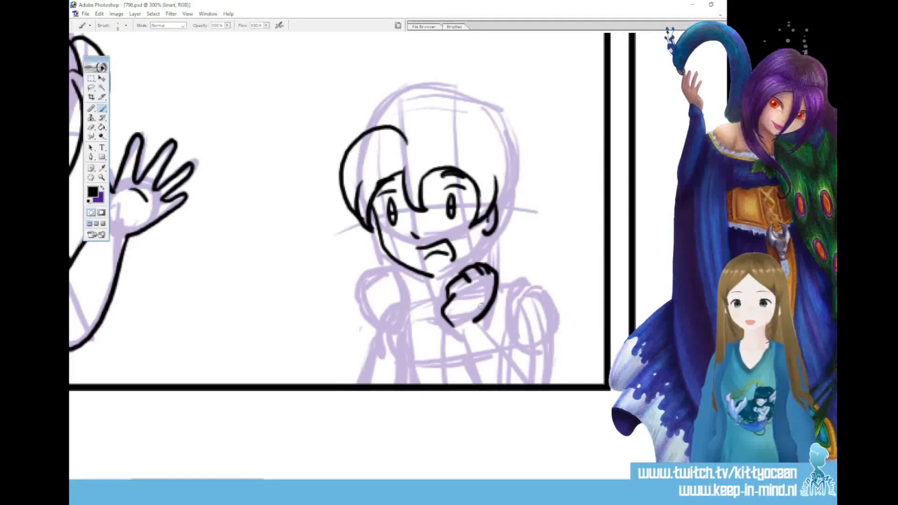
{"action": "key", "text": "ctrl+z"}
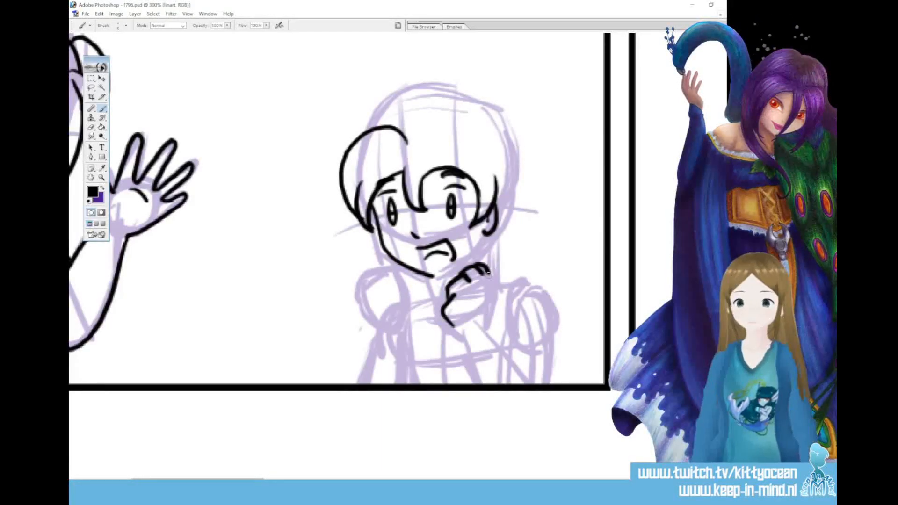
{"action": "mouse_move", "coordinate": [485, 265]}
{"action": "left_mouse_down"}
{"action": "mouse_move", "coordinate": [493, 296]}
{"action": "mouse_move", "coordinate": [476, 319]}
{"action": "left_mouse_up"}
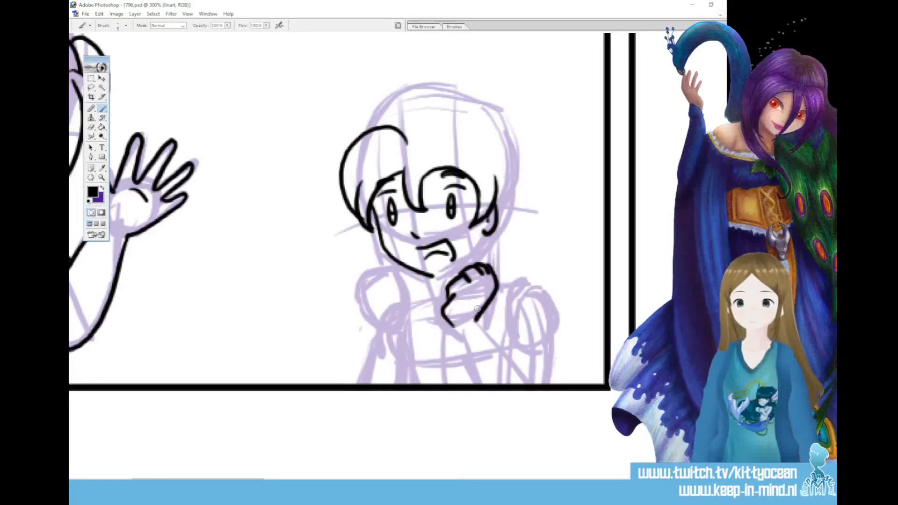
{"action": "mouse_move", "coordinate": [435, 276]}
{"action": "left_mouse_down"}
{"action": "mouse_move", "coordinate": [470, 258]}
{"action": "mouse_move", "coordinate": [489, 232]}
{"action": "mouse_move", "coordinate": [437, 296]}
{"action": "left_mouse_up"}
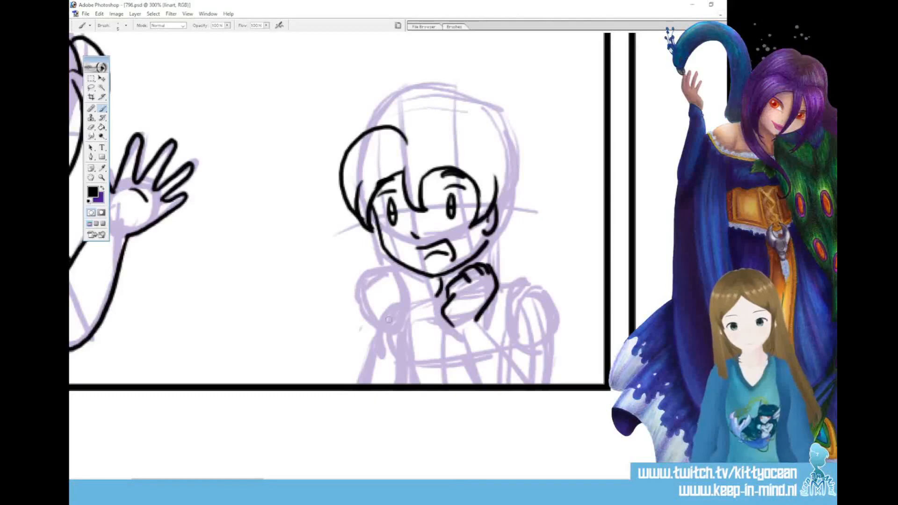
Ink the second raised fist on the left side of the chin, and the right-hand forearm down to the panel border
{"action": "left_click_drag", "start_coordinate": [381, 311], "coordinate": [387, 282]}
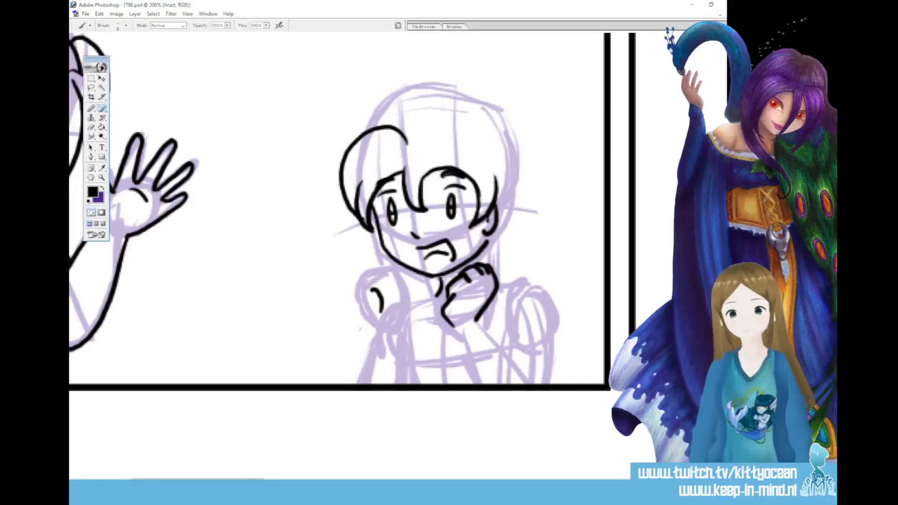
{"action": "mouse_move", "coordinate": [397, 281]}
{"action": "left_mouse_down"}
{"action": "mouse_move", "coordinate": [389, 285]}
{"action": "mouse_move", "coordinate": [399, 298]}
{"action": "mouse_move", "coordinate": [408, 290]}
{"action": "mouse_move", "coordinate": [401, 326]}
{"action": "left_mouse_up"}
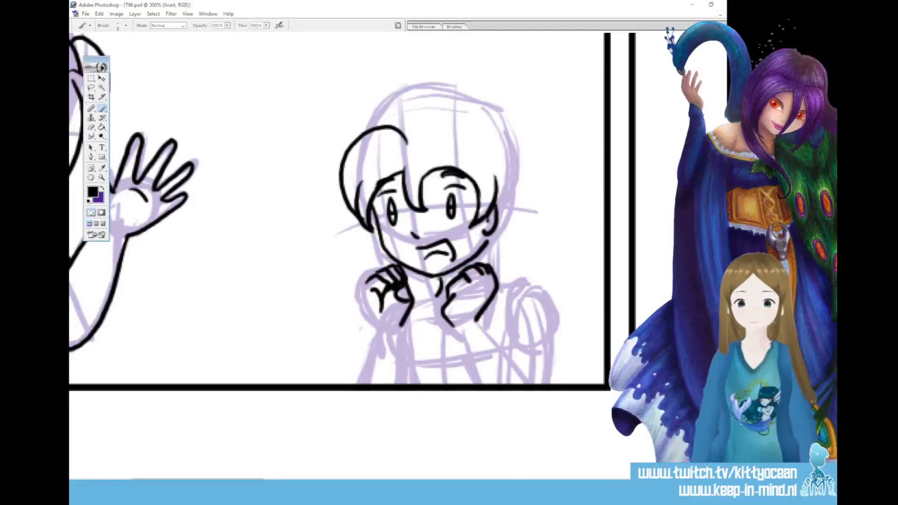
{"action": "mouse_move", "coordinate": [376, 274]}
{"action": "left_mouse_down"}
{"action": "mouse_move", "coordinate": [361, 292]}
{"action": "mouse_move", "coordinate": [378, 333]}
{"action": "left_mouse_up"}
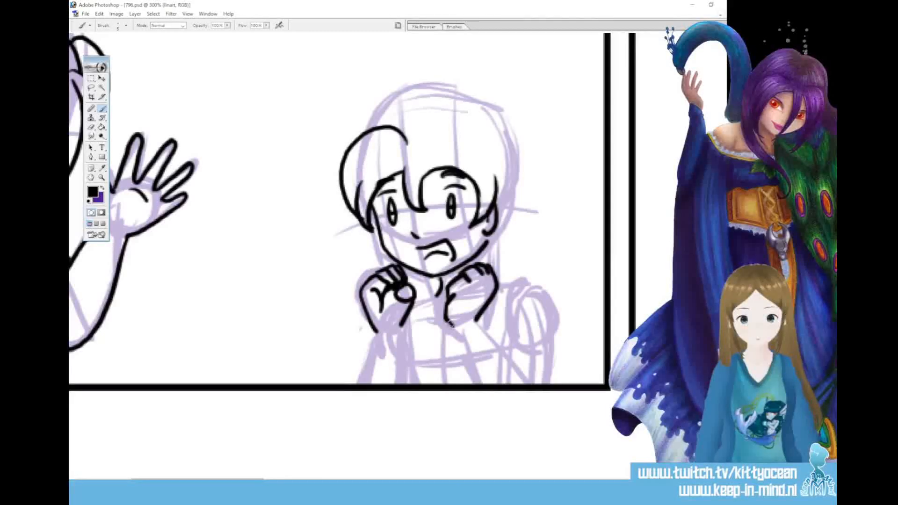
{"action": "left_click_drag", "start_coordinate": [450, 323], "coordinate": [474, 384]}
{"action": "left_click_drag", "start_coordinate": [477, 320], "coordinate": [530, 380]}
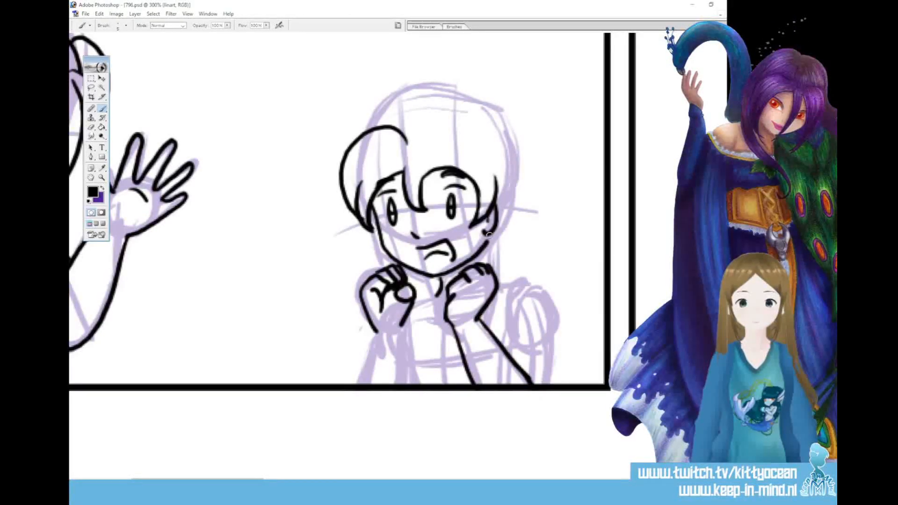
Ink the crown of the right figure's hair and its outer contour down to the nape behind the ear
{"action": "left_click_drag", "start_coordinate": [421, 107], "coordinate": [484, 100]}
{"action": "mouse_move", "coordinate": [460, 111]}
{"action": "left_mouse_down"}
{"action": "mouse_move", "coordinate": [491, 112]}
{"action": "mouse_move", "coordinate": [511, 218]}
{"action": "mouse_move", "coordinate": [495, 255]}
{"action": "mouse_move", "coordinate": [505, 252]}
{"action": "left_mouse_up"}
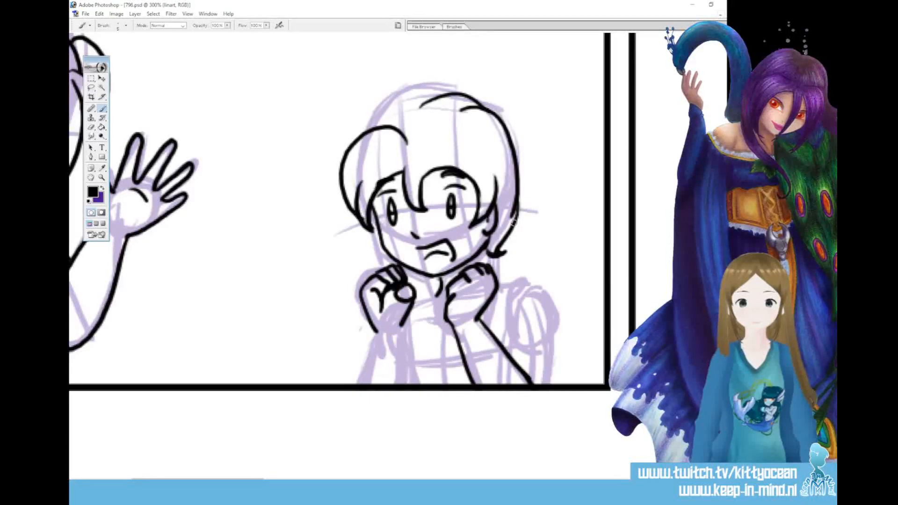
{"action": "mouse_move", "coordinate": [426, 99]}
{"action": "left_mouse_down"}
{"action": "mouse_move", "coordinate": [378, 110]}
{"action": "mouse_move", "coordinate": [368, 132]}
{"action": "left_mouse_up"}
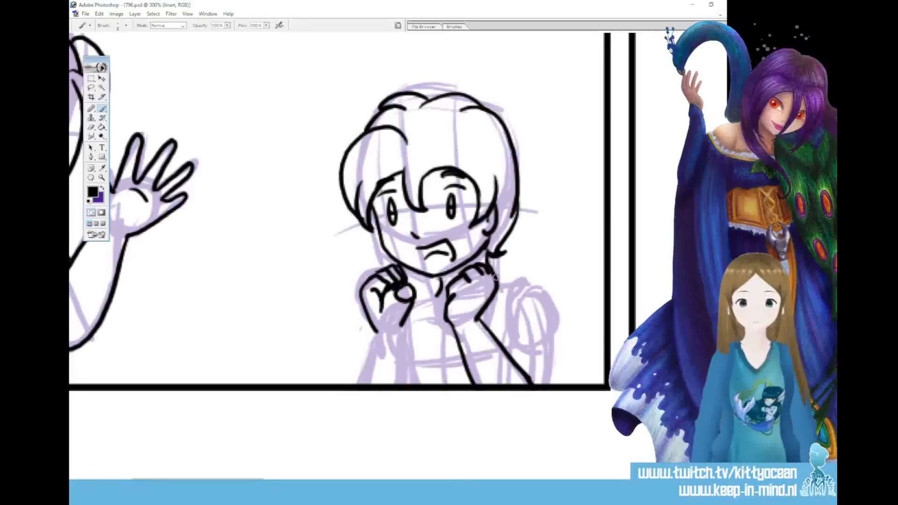
Ink the shoulder and short sleeve on the right figure's right-hand side, with the sleeve hem and inner fold lines
{"action": "mouse_move", "coordinate": [498, 281]}
{"action": "left_mouse_down"}
{"action": "mouse_move", "coordinate": [502, 293]}
{"action": "mouse_move", "coordinate": [521, 277]}
{"action": "mouse_move", "coordinate": [551, 284]}
{"action": "mouse_move", "coordinate": [573, 344]}
{"action": "left_mouse_up"}
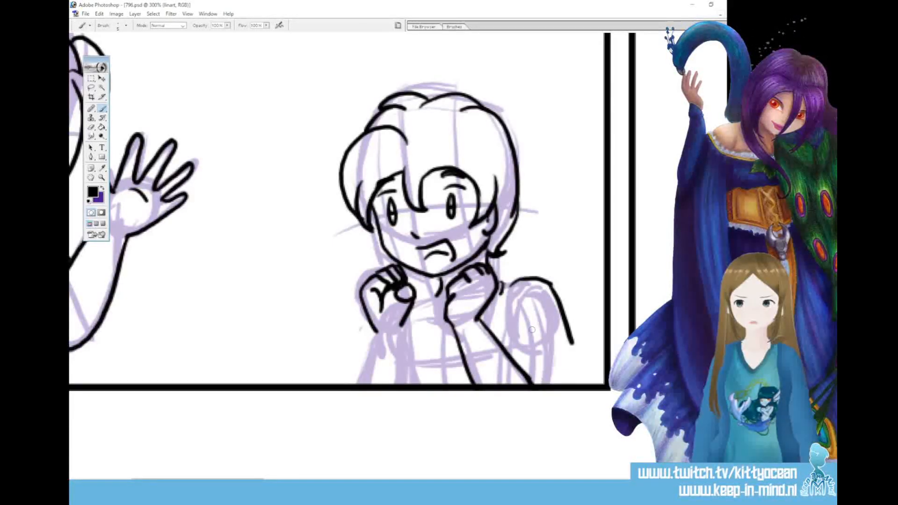
{"action": "mouse_move", "coordinate": [532, 381]}
{"action": "left_mouse_down"}
{"action": "mouse_move", "coordinate": [567, 369]}
{"action": "mouse_move", "coordinate": [569, 339]}
{"action": "mouse_move", "coordinate": [557, 358]}
{"action": "left_mouse_up"}
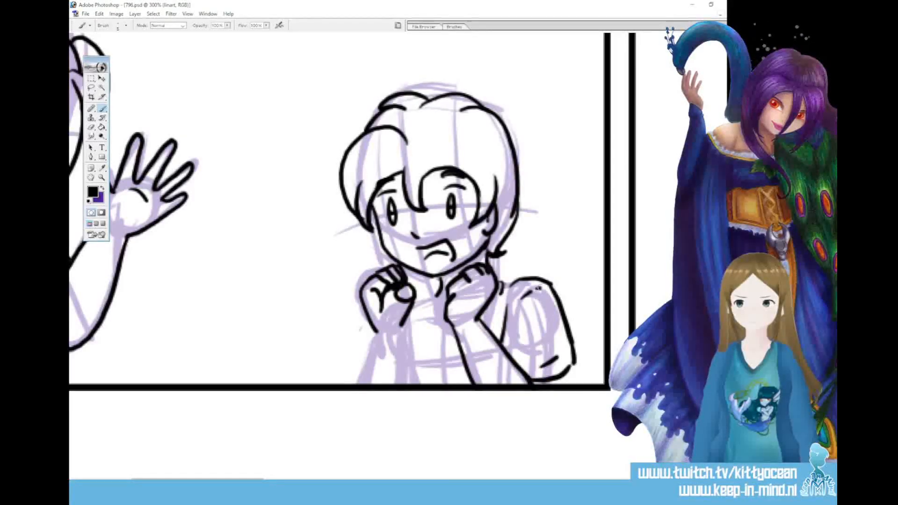
{"action": "left_click_drag", "start_coordinate": [502, 294], "coordinate": [497, 324]}
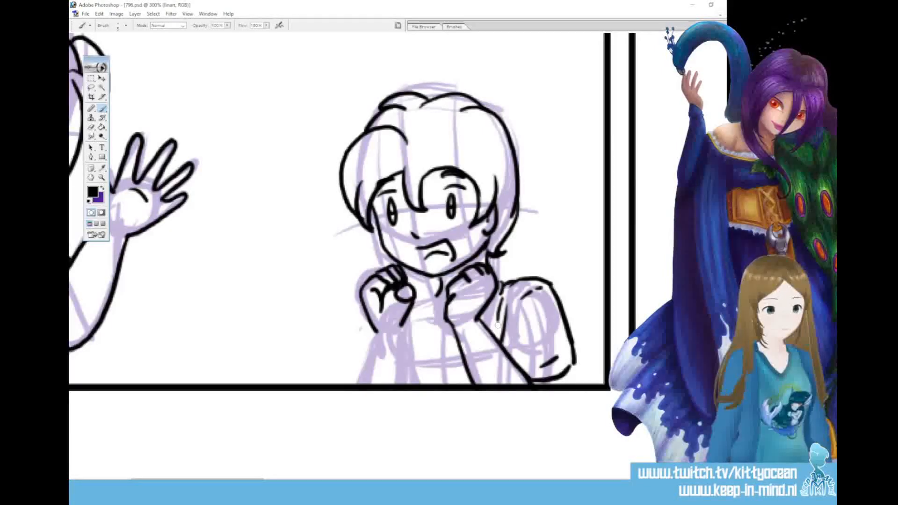
Ink the shirt collar between the fists and the left-hand forearm down to the panel border
{"action": "left_click_drag", "start_coordinate": [426, 293], "coordinate": [446, 326]}
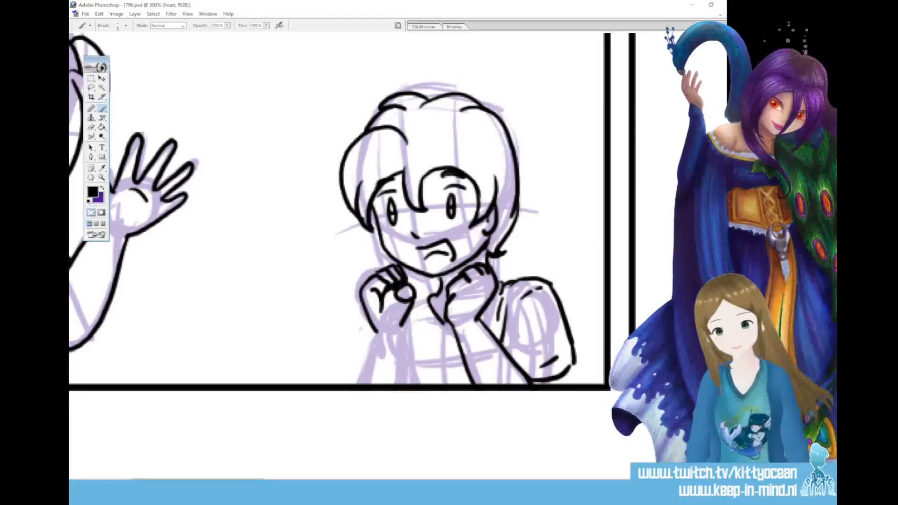
{"action": "mouse_move", "coordinate": [420, 295]}
{"action": "left_mouse_down"}
{"action": "mouse_move", "coordinate": [445, 338]}
{"action": "mouse_move", "coordinate": [452, 330]}
{"action": "left_mouse_up"}
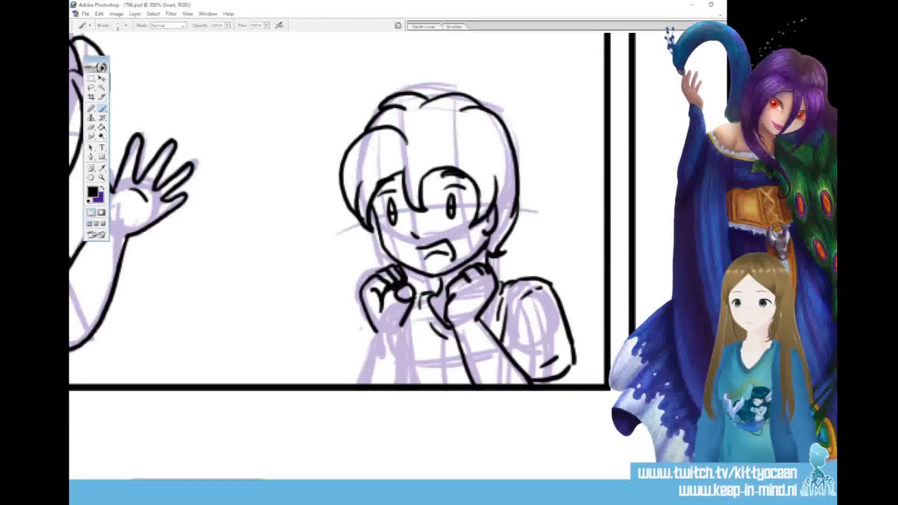
{"action": "left_click_drag", "start_coordinate": [402, 322], "coordinate": [405, 411]}
{"action": "left_click_drag", "start_coordinate": [374, 327], "coordinate": [343, 432]}
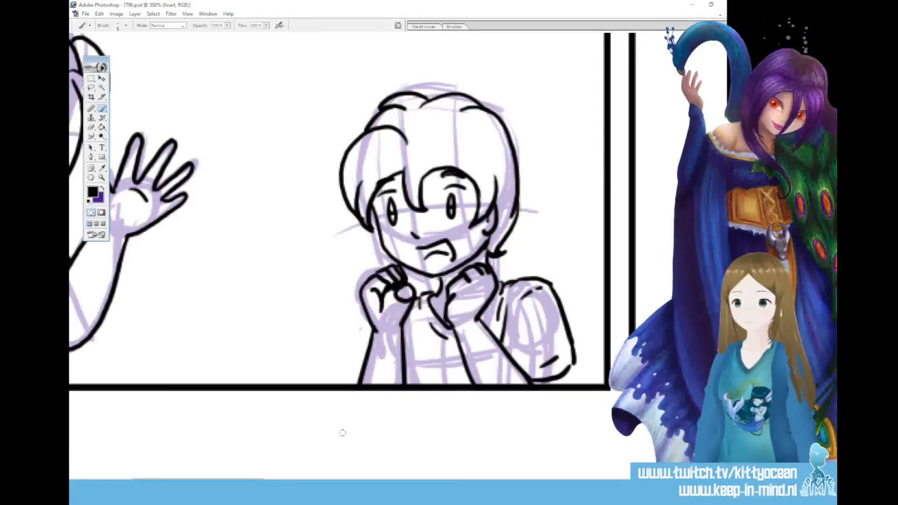
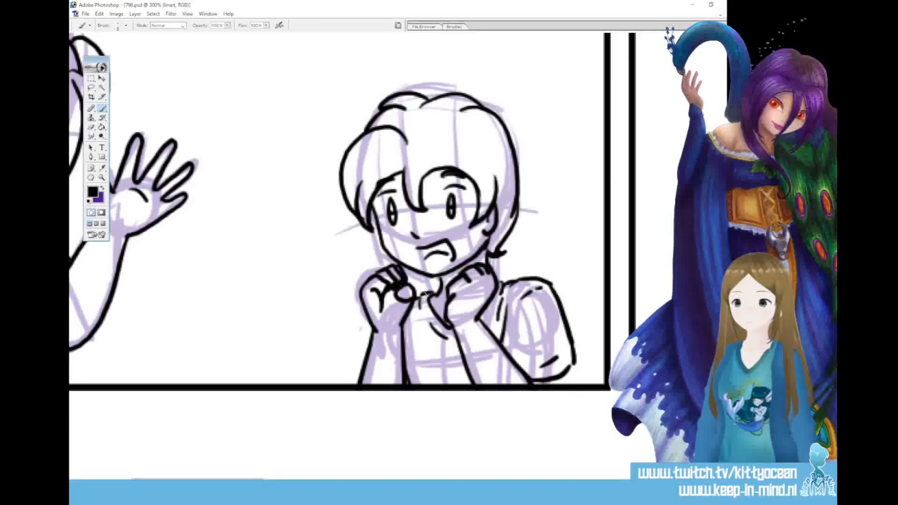
Ink a round emblem with a star inside on the shirt front, between the figure's forearms
{"action": "mouse_move", "coordinate": [452, 347]}
{"action": "left_mouse_down"}
{"action": "mouse_move", "coordinate": [433, 356]}
{"action": "mouse_move", "coordinate": [442, 383]}
{"action": "left_mouse_up"}
{"action": "mouse_move", "coordinate": [447, 347]}
{"action": "left_mouse_down"}
{"action": "mouse_move", "coordinate": [467, 376]}
{"action": "mouse_move", "coordinate": [466, 368]}
{"action": "mouse_move", "coordinate": [440, 383]}
{"action": "left_mouse_up"}
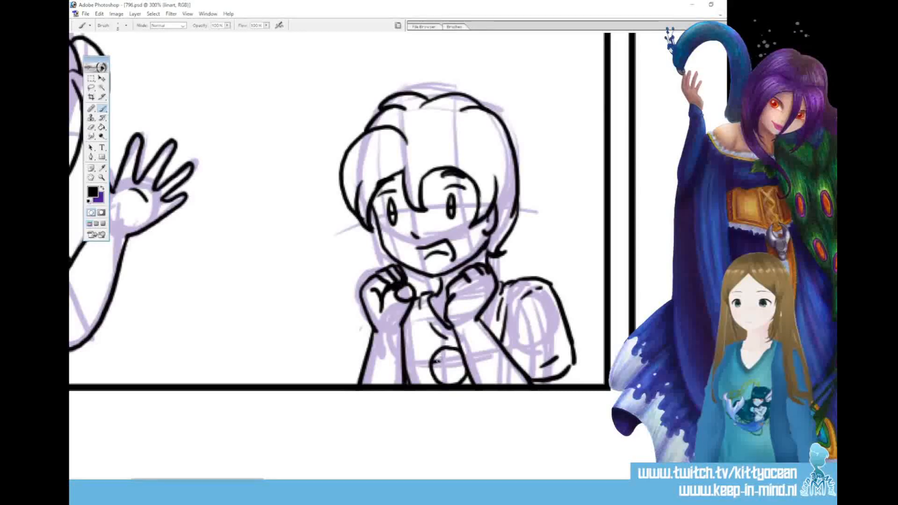
{"action": "mouse_move", "coordinate": [448, 353]}
{"action": "left_mouse_down"}
{"action": "mouse_move", "coordinate": [454, 371]}
{"action": "mouse_move", "coordinate": [465, 367]}
{"action": "mouse_move", "coordinate": [456, 384]}
{"action": "left_mouse_up"}
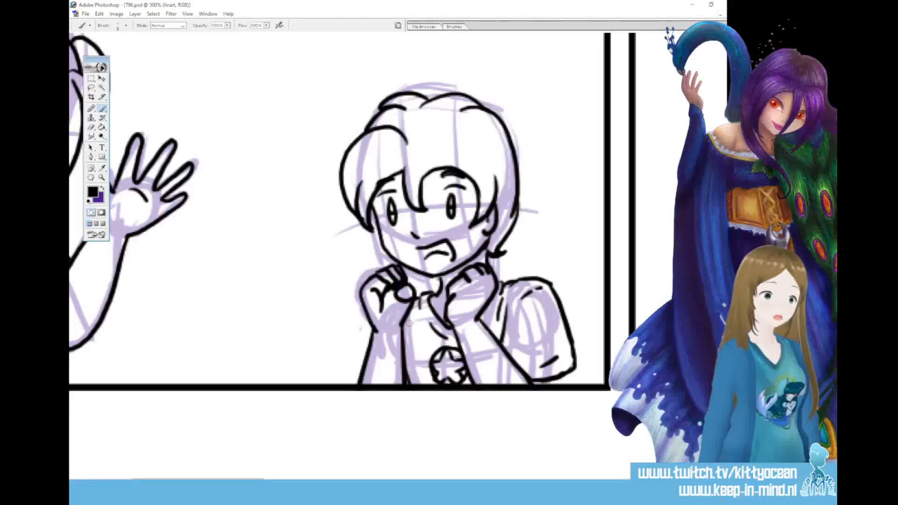
Ink the shirt edge outside the left-hand forearm, then clean up the right-hand sleeve hem with its short inner seam line
{"action": "mouse_move", "coordinate": [376, 325]}
{"action": "left_mouse_down"}
{"action": "mouse_move", "coordinate": [353, 377]}
{"action": "mouse_move", "coordinate": [360, 386]}
{"action": "left_mouse_up"}
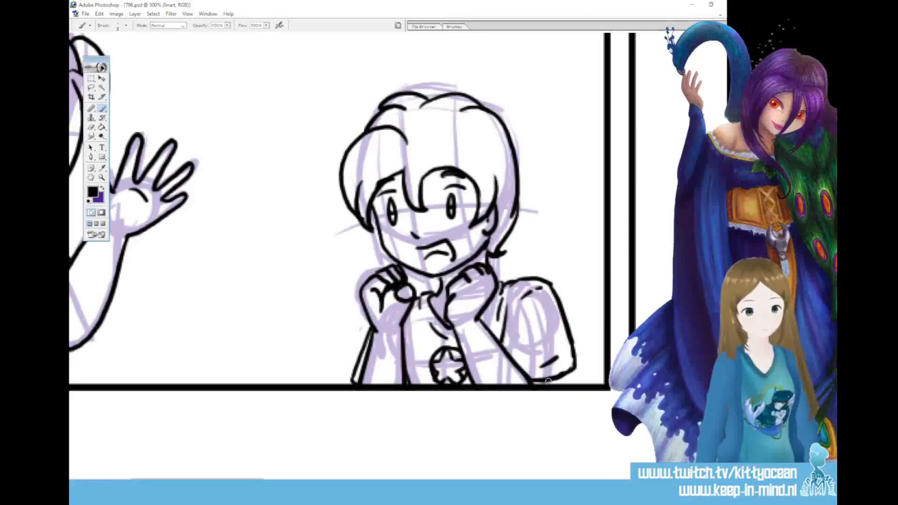
{"action": "mouse_move", "coordinate": [533, 383]}
{"action": "left_mouse_down"}
{"action": "mouse_move", "coordinate": [568, 372]}
{"action": "mouse_move", "coordinate": [575, 359]}
{"action": "left_mouse_up"}
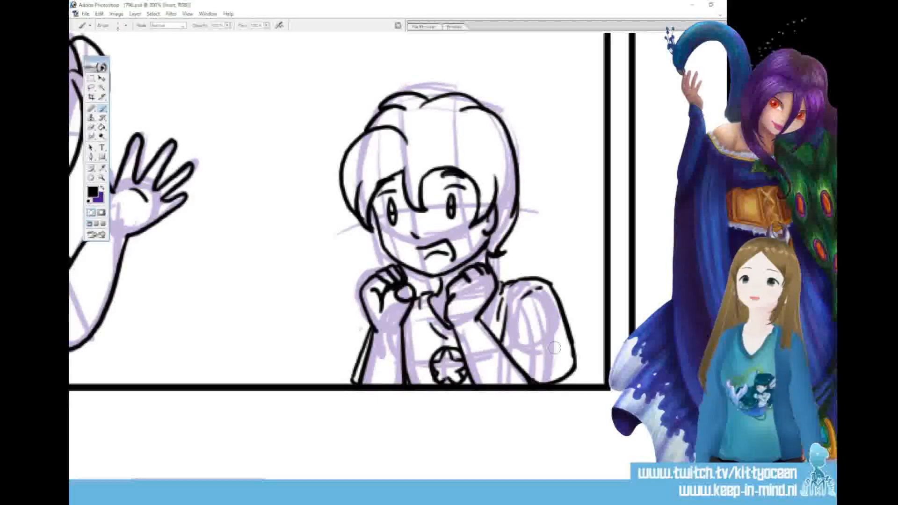
{"action": "left_click_drag", "start_coordinate": [548, 373], "coordinate": [564, 364]}
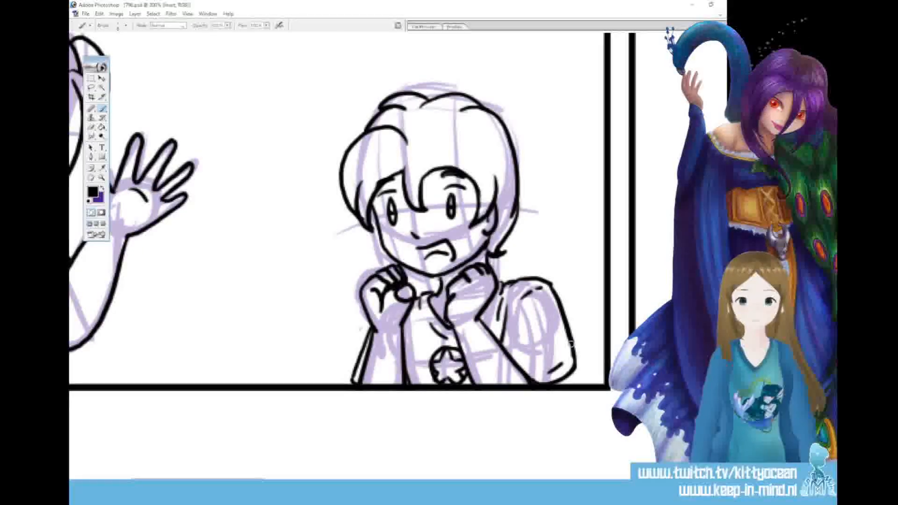
In the next panel to the right, ink the figure's closed eyes, eyebrows, nose and open mouth over the head sketch
{"action": "left_click_drag", "start_coordinate": [199, 479], "coordinate": [281, 479]}
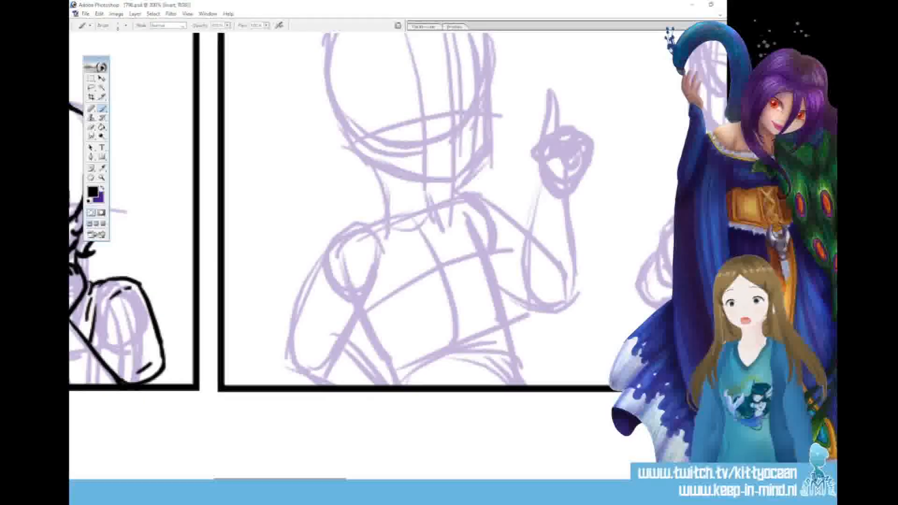
{"action": "scroll", "coordinate": [374, 257], "scroll_direction": "up", "scroll_amount": 5}
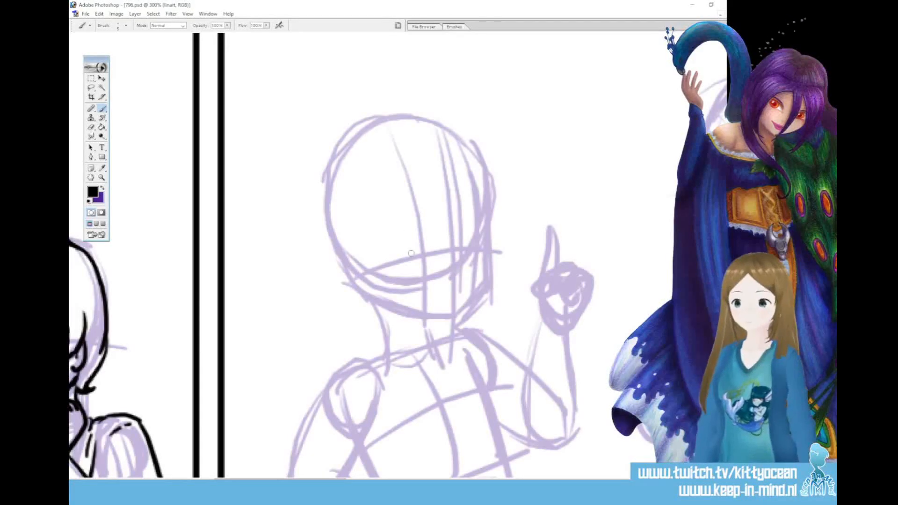
{"action": "left_click_drag", "start_coordinate": [467, 248], "coordinate": [484, 241]}
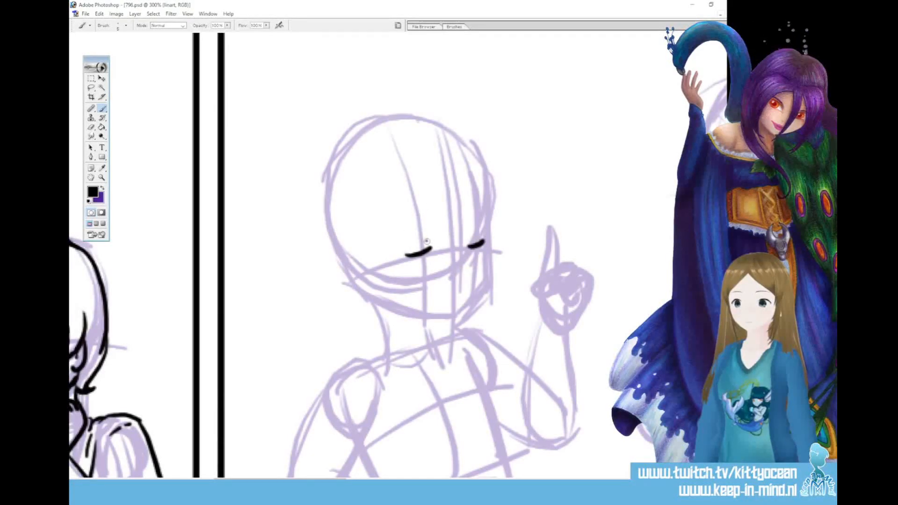
{"action": "mouse_move", "coordinate": [398, 228]}
{"action": "left_mouse_down"}
{"action": "mouse_move", "coordinate": [421, 213]}
{"action": "mouse_move", "coordinate": [484, 213]}
{"action": "left_mouse_up"}
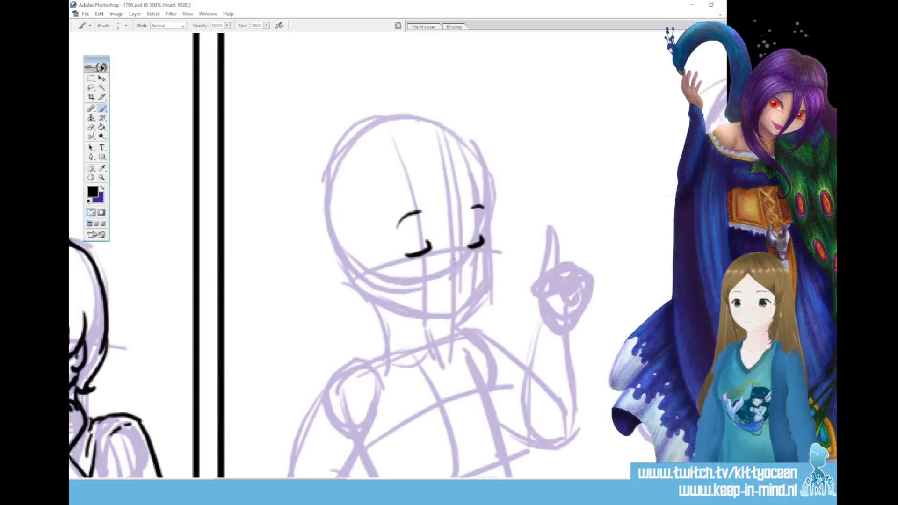
{"action": "left_click", "coordinate": [457, 267]}
{"action": "mouse_move", "coordinate": [459, 282]}
{"action": "left_mouse_down"}
{"action": "mouse_move", "coordinate": [440, 309]}
{"action": "mouse_move", "coordinate": [452, 292]}
{"action": "left_mouse_up"}
Ink the short fringe on the forehead and the long pointed locks framing both sides of the face
{"action": "mouse_move", "coordinate": [440, 193]}
{"action": "left_mouse_down"}
{"action": "mouse_move", "coordinate": [448, 229]}
{"action": "mouse_move", "coordinate": [468, 232]}
{"action": "left_mouse_up"}
{"action": "left_click_drag", "start_coordinate": [440, 194], "coordinate": [411, 346]}
{"action": "mouse_move", "coordinate": [378, 203]}
{"action": "left_mouse_down"}
{"action": "mouse_move", "coordinate": [372, 210]}
{"action": "mouse_move", "coordinate": [415, 353]}
{"action": "left_mouse_up"}
{"action": "mouse_move", "coordinate": [473, 196]}
{"action": "left_mouse_down"}
{"action": "mouse_move", "coordinate": [493, 249]}
{"action": "mouse_move", "coordinate": [470, 350]}
{"action": "left_mouse_up"}
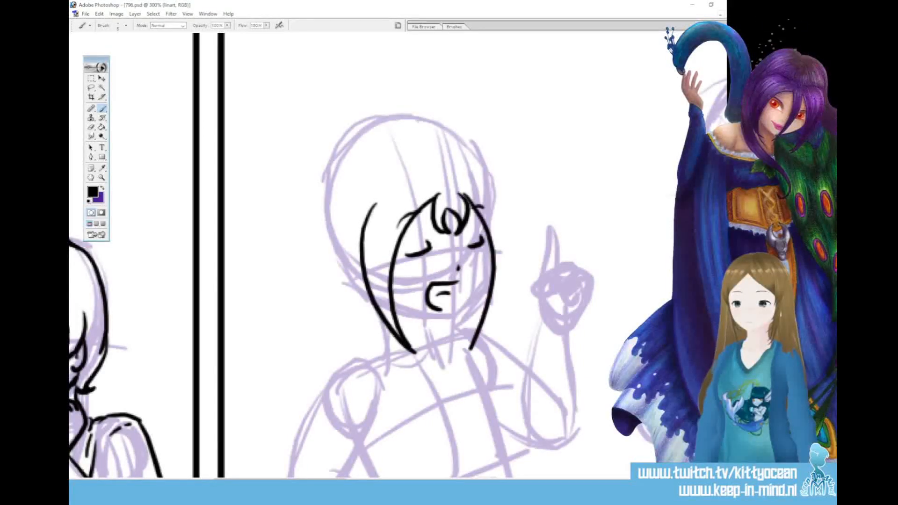
Ink the outer side strands with their swept tufts at both temples, plus the jawline and throat line
{"action": "left_click_drag", "start_coordinate": [488, 189], "coordinate": [470, 348]}
{"action": "mouse_move", "coordinate": [378, 190]}
{"action": "left_mouse_down"}
{"action": "mouse_move", "coordinate": [356, 192]}
{"action": "mouse_move", "coordinate": [360, 236]}
{"action": "left_mouse_up"}
{"action": "left_click_drag", "start_coordinate": [476, 178], "coordinate": [513, 219]}
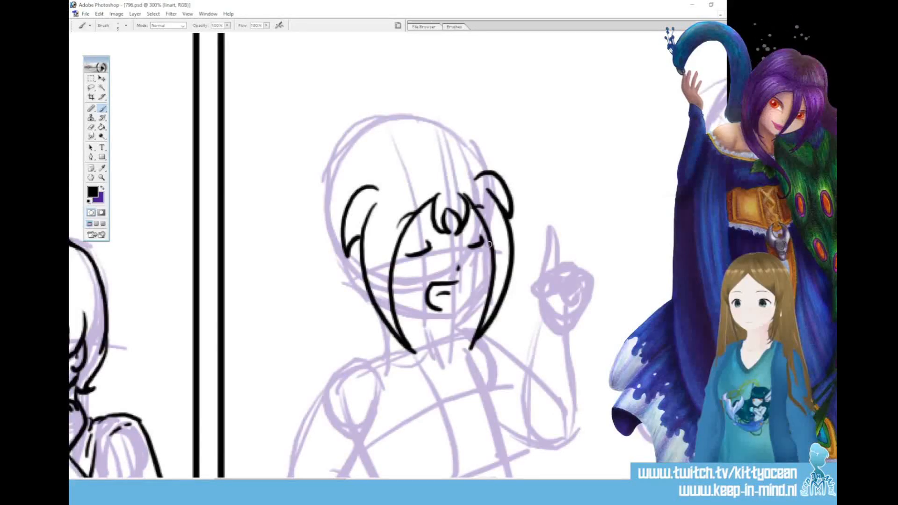
{"action": "left_click_drag", "start_coordinate": [486, 276], "coordinate": [458, 312]}
{"action": "left_click_drag", "start_coordinate": [393, 312], "coordinate": [465, 322]}
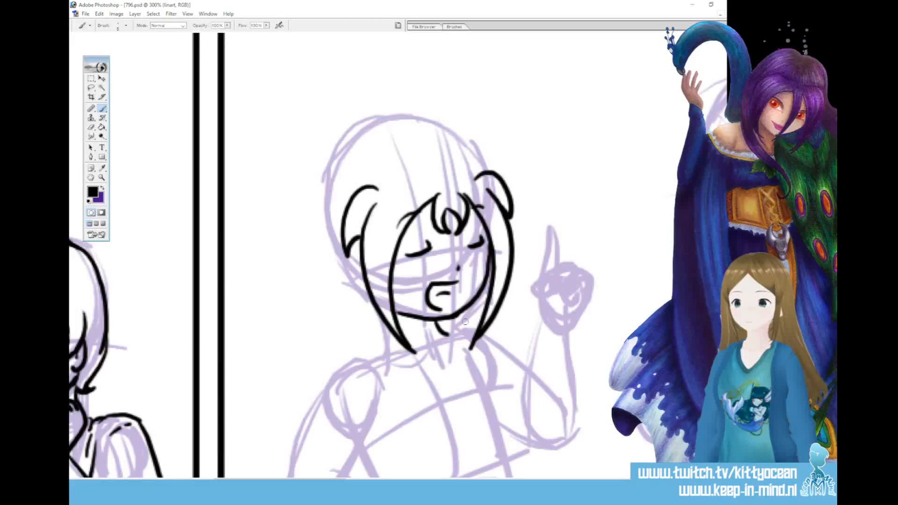
{"action": "left_click_drag", "start_coordinate": [305, 187], "coordinate": [344, 191]}
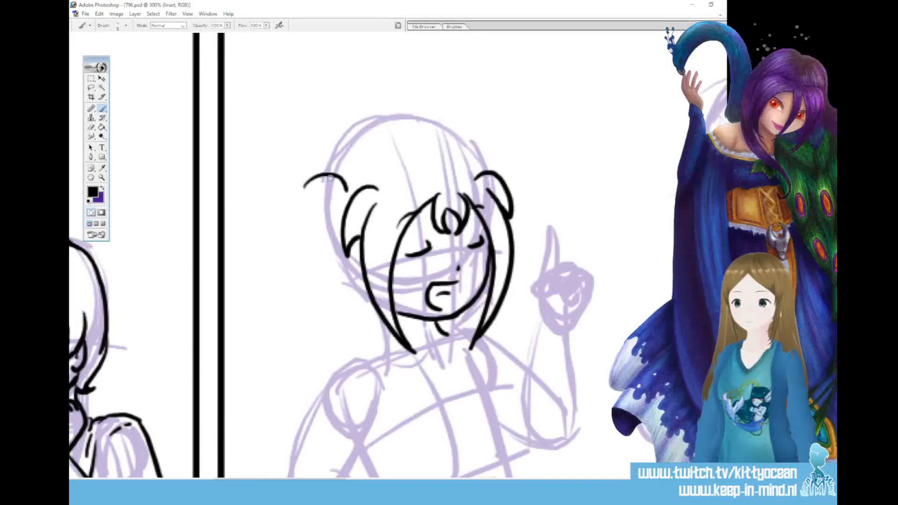
{"action": "key", "text": "ctrl+z"}
{"action": "mouse_move", "coordinate": [322, 182]}
{"action": "left_mouse_down"}
{"action": "mouse_move", "coordinate": [345, 196]}
{"action": "mouse_move", "coordinate": [314, 249]}
{"action": "left_mouse_up"}
{"action": "mouse_move", "coordinate": [329, 203]}
{"action": "left_mouse_down"}
{"action": "mouse_move", "coordinate": [317, 259]}
{"action": "mouse_move", "coordinate": [331, 270]}
{"action": "left_mouse_up"}
{"action": "mouse_move", "coordinate": [335, 179]}
{"action": "left_mouse_down"}
{"action": "mouse_move", "coordinate": [322, 173]}
{"action": "mouse_move", "coordinate": [296, 228]}
{"action": "left_mouse_up"}
{"action": "mouse_move", "coordinate": [311, 196]}
{"action": "left_mouse_down"}
{"action": "mouse_move", "coordinate": [325, 280]}
{"action": "mouse_move", "coordinate": [351, 285]}
{"action": "mouse_move", "coordinate": [354, 304]}
{"action": "left_mouse_up"}
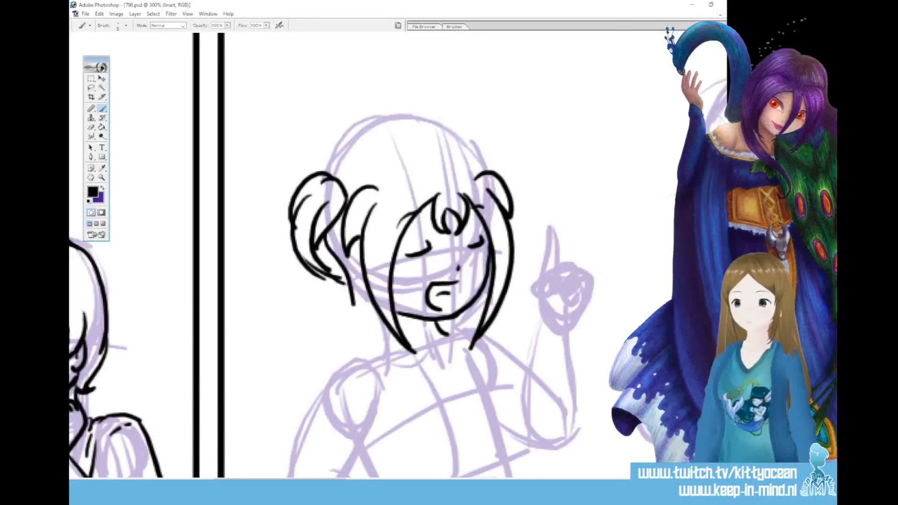
{"action": "key", "text": "ctrl+alt+z"}
{"action": "key", "text": "ctrl+alt+z"}
{"action": "key", "text": "ctrl+alt+z"}
{"action": "key", "text": "ctrl+alt+z"}
{"action": "key", "text": "ctrl+alt+z"}
{"action": "key", "text": "ctrl+alt+z"}
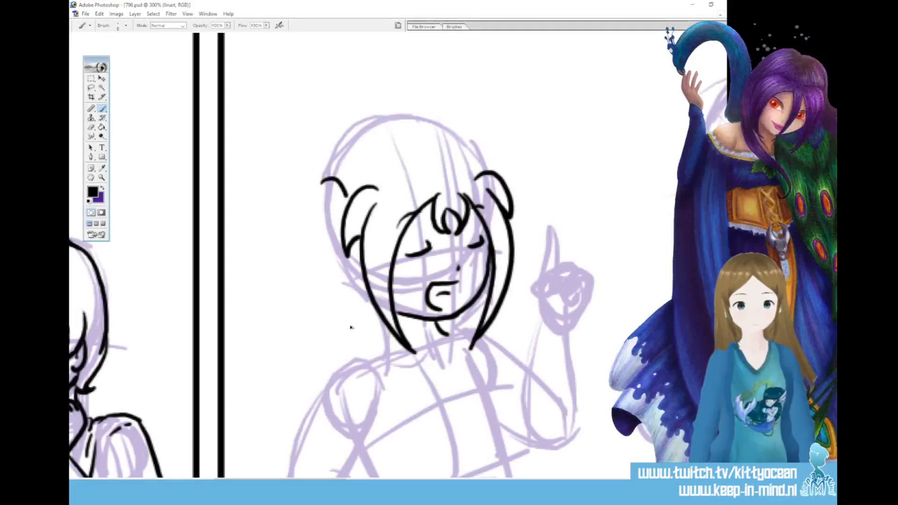
{"action": "key", "text": "ctrl+alt+z"}
Ink the pigtail on the left side of the head, with inner strands and a pointed tuft flicking outward
{"action": "mouse_move", "coordinate": [314, 196]}
{"action": "left_mouse_down"}
{"action": "mouse_move", "coordinate": [328, 207]}
{"action": "mouse_move", "coordinate": [328, 269]}
{"action": "mouse_move", "coordinate": [339, 294]}
{"action": "mouse_move", "coordinate": [293, 241]}
{"action": "left_mouse_up"}
{"action": "mouse_move", "coordinate": [303, 198]}
{"action": "left_mouse_down"}
{"action": "mouse_move", "coordinate": [290, 211]}
{"action": "mouse_move", "coordinate": [299, 276]}
{"action": "left_mouse_up"}
{"action": "mouse_move", "coordinate": [300, 229]}
{"action": "left_mouse_down"}
{"action": "mouse_move", "coordinate": [294, 279]}
{"action": "mouse_move", "coordinate": [310, 273]}
{"action": "left_mouse_up"}
{"action": "left_click_drag", "start_coordinate": [305, 270], "coordinate": [352, 295]}
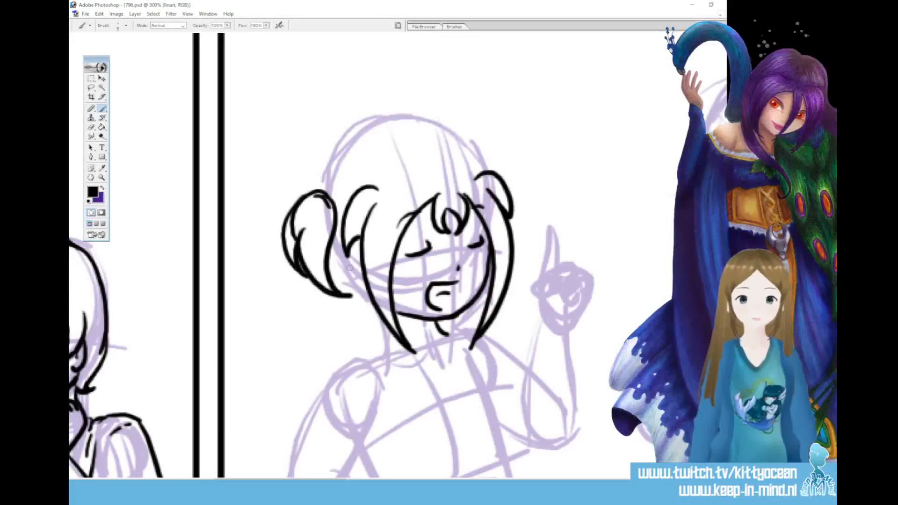
{"action": "mouse_move", "coordinate": [304, 208]}
{"action": "left_mouse_down"}
{"action": "mouse_move", "coordinate": [295, 238]}
{"action": "mouse_move", "coordinate": [312, 202]}
{"action": "mouse_move", "coordinate": [327, 198]}
{"action": "mouse_move", "coordinate": [326, 216]}
{"action": "left_mouse_up"}
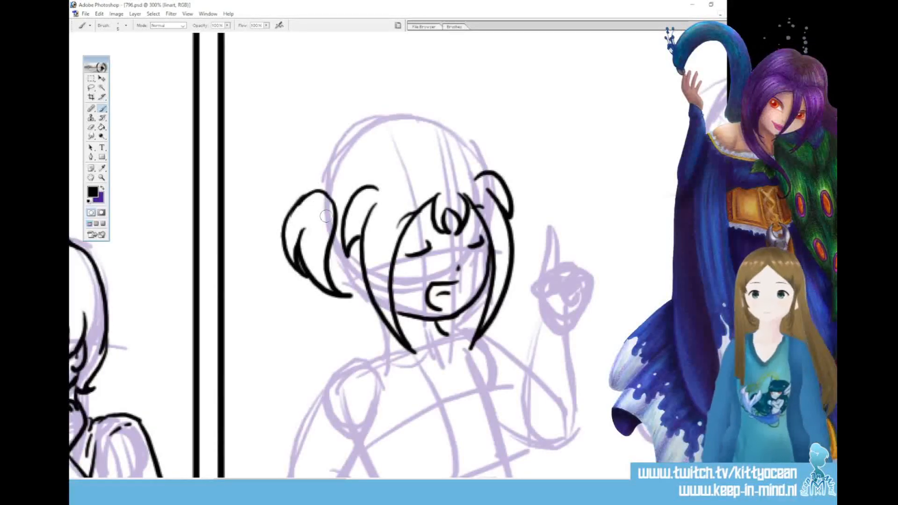
{"action": "mouse_move", "coordinate": [332, 199]}
{"action": "left_mouse_down"}
{"action": "mouse_move", "coordinate": [312, 185]}
{"action": "mouse_move", "coordinate": [269, 228]}
{"action": "left_mouse_up"}
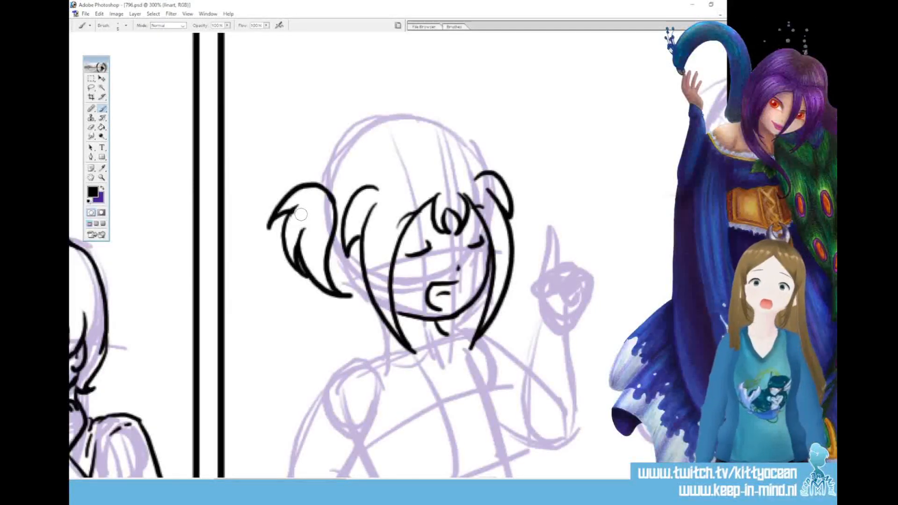
Ink the crown of the hair in two arcs and the smaller pigtail behind the head on the right
{"action": "mouse_move", "coordinate": [325, 178]}
{"action": "left_mouse_down"}
{"action": "mouse_move", "coordinate": [352, 153]}
{"action": "mouse_move", "coordinate": [417, 151]}
{"action": "mouse_move", "coordinate": [407, 137]}
{"action": "mouse_move", "coordinate": [436, 134]}
{"action": "mouse_move", "coordinate": [469, 148]}
{"action": "mouse_move", "coordinate": [484, 170]}
{"action": "left_mouse_up"}
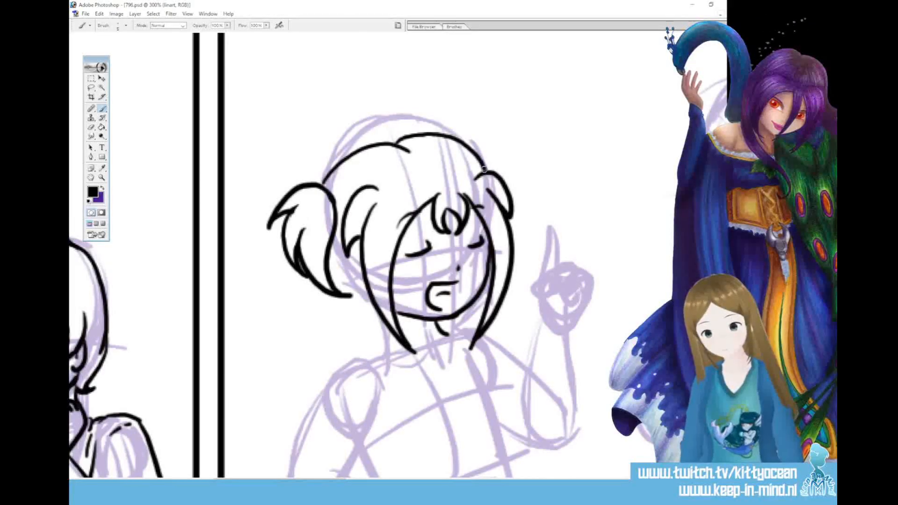
{"action": "key", "text": "ctrl+z"}
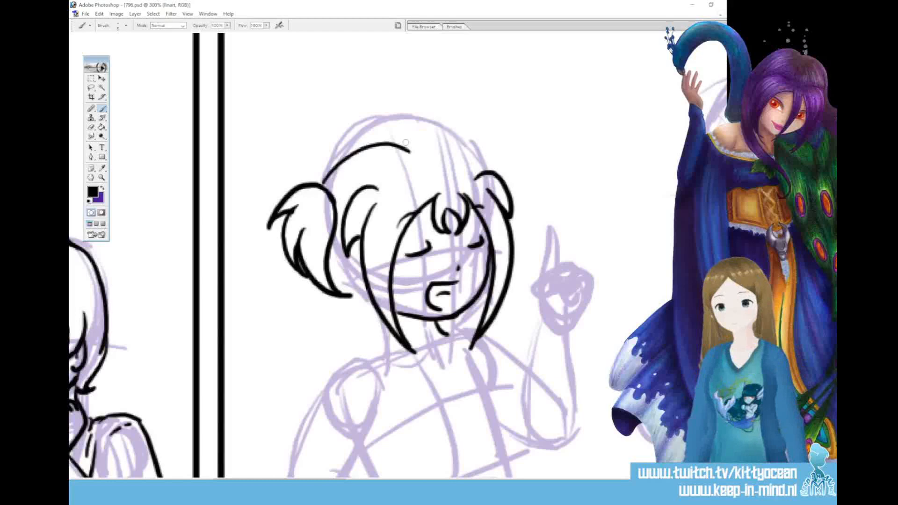
{"action": "mouse_move", "coordinate": [401, 143]}
{"action": "left_mouse_down"}
{"action": "mouse_move", "coordinate": [468, 150]}
{"action": "mouse_move", "coordinate": [485, 172]}
{"action": "left_mouse_up"}
{"action": "mouse_move", "coordinate": [458, 140]}
{"action": "left_mouse_down"}
{"action": "mouse_move", "coordinate": [522, 179]}
{"action": "mouse_move", "coordinate": [504, 170]}
{"action": "mouse_move", "coordinate": [512, 208]}
{"action": "left_mouse_up"}
Ink the loose lock over the shoulder, the curling lower end of the left pigtail and the hair tip on the right
{"action": "left_click_drag", "start_coordinate": [372, 303], "coordinate": [425, 386]}
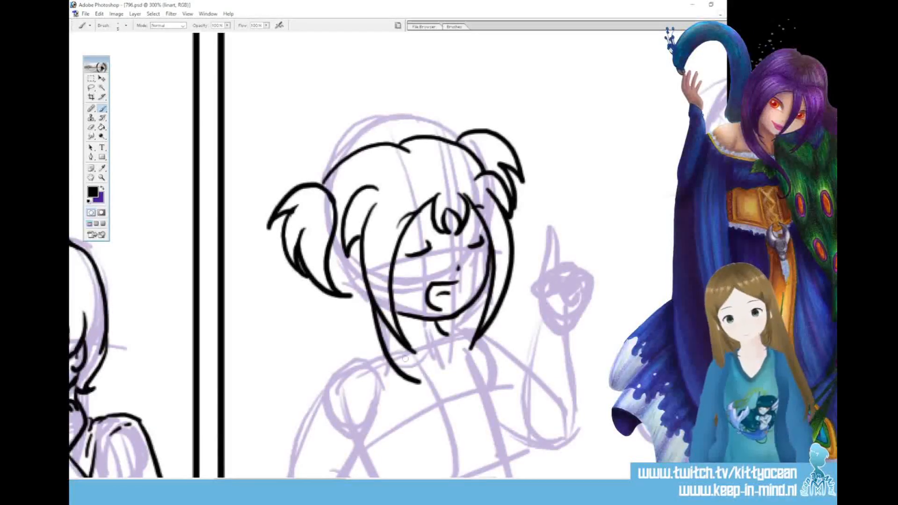
{"action": "left_click_drag", "start_coordinate": [368, 339], "coordinate": [426, 386]}
{"action": "mouse_move", "coordinate": [332, 238]}
{"action": "left_mouse_down"}
{"action": "mouse_move", "coordinate": [345, 311]}
{"action": "mouse_move", "coordinate": [341, 333]}
{"action": "left_mouse_up"}
{"action": "mouse_move", "coordinate": [347, 297]}
{"action": "left_mouse_down"}
{"action": "mouse_move", "coordinate": [324, 381]}
{"action": "mouse_move", "coordinate": [339, 351]}
{"action": "left_mouse_up"}
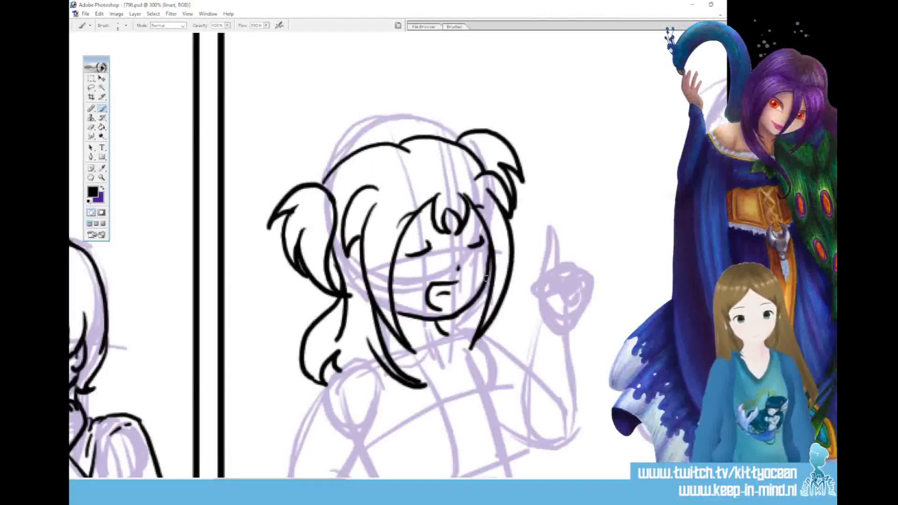
{"action": "left_click_drag", "start_coordinate": [492, 338], "coordinate": [531, 326]}
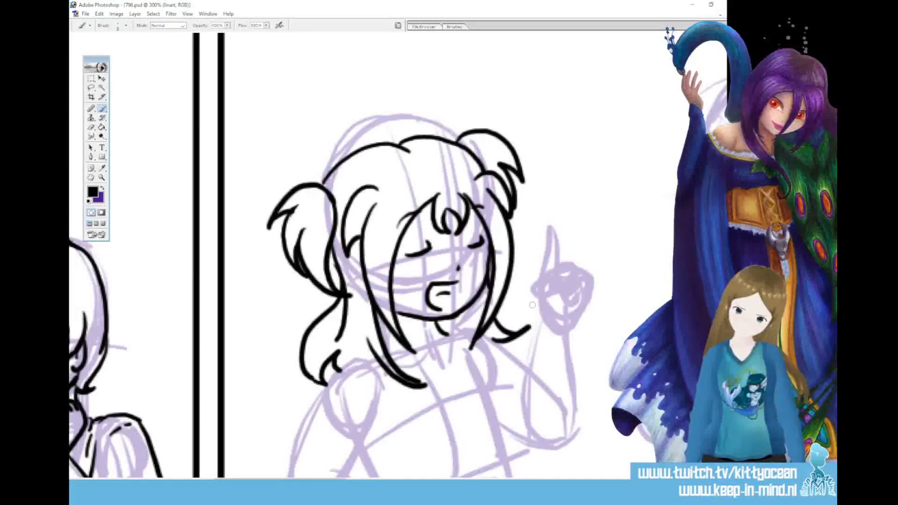
Ink the T-shirt with its left-hand sleeve, neckline, torso sides and hem, and add a round emblem on the chest
{"action": "scroll", "coordinate": [532, 305], "scroll_direction": "down", "scroll_amount": 3}
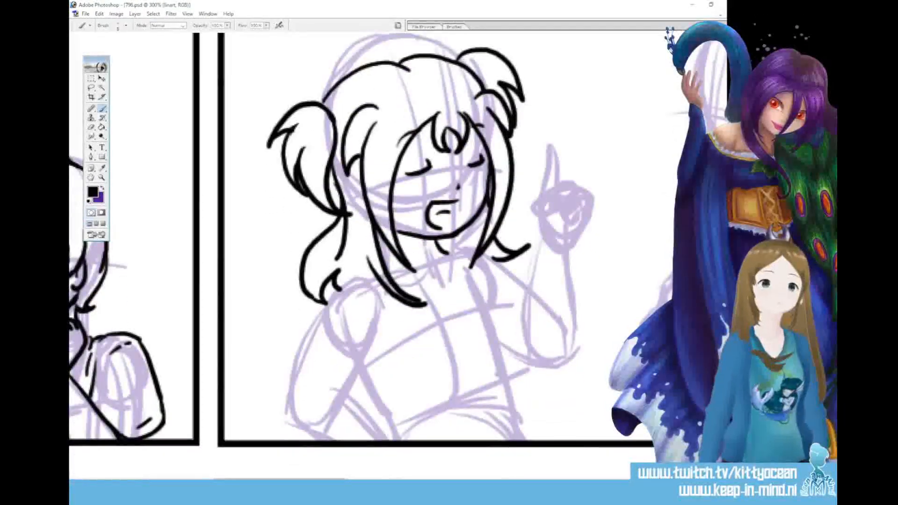
{"action": "mouse_move", "coordinate": [394, 282]}
{"action": "left_mouse_down"}
{"action": "mouse_move", "coordinate": [434, 287]}
{"action": "mouse_move", "coordinate": [451, 253]}
{"action": "mouse_move", "coordinate": [458, 262]}
{"action": "mouse_move", "coordinate": [354, 279]}
{"action": "mouse_move", "coordinate": [294, 349]}
{"action": "mouse_move", "coordinate": [369, 389]}
{"action": "left_mouse_up"}
{"action": "mouse_move", "coordinate": [378, 292]}
{"action": "left_mouse_down"}
{"action": "mouse_move", "coordinate": [360, 377]}
{"action": "mouse_move", "coordinate": [373, 351]}
{"action": "mouse_move", "coordinate": [370, 389]}
{"action": "left_mouse_up"}
{"action": "left_click_drag", "start_coordinate": [320, 352], "coordinate": [354, 384]}
{"action": "left_click_drag", "start_coordinate": [432, 302], "coordinate": [448, 291]}
{"action": "left_click_drag", "start_coordinate": [458, 257], "coordinate": [512, 386]}
{"action": "mouse_move", "coordinate": [381, 423]}
{"action": "left_mouse_down"}
{"action": "mouse_move", "coordinate": [427, 435]}
{"action": "mouse_move", "coordinate": [489, 431]}
{"action": "mouse_move", "coordinate": [512, 386]}
{"action": "left_mouse_up"}
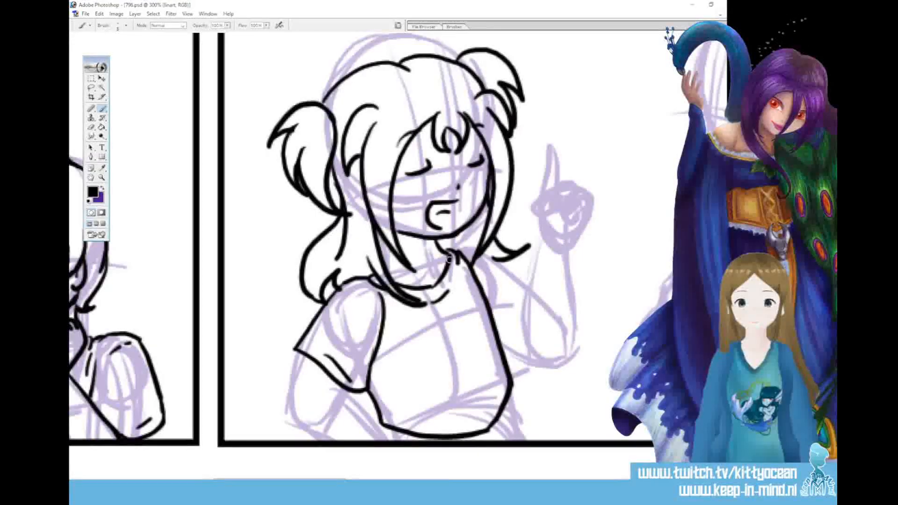
{"action": "mouse_move", "coordinate": [458, 317]}
{"action": "left_mouse_down"}
{"action": "mouse_move", "coordinate": [442, 364]}
{"action": "mouse_move", "coordinate": [466, 362]}
{"action": "left_mouse_up"}
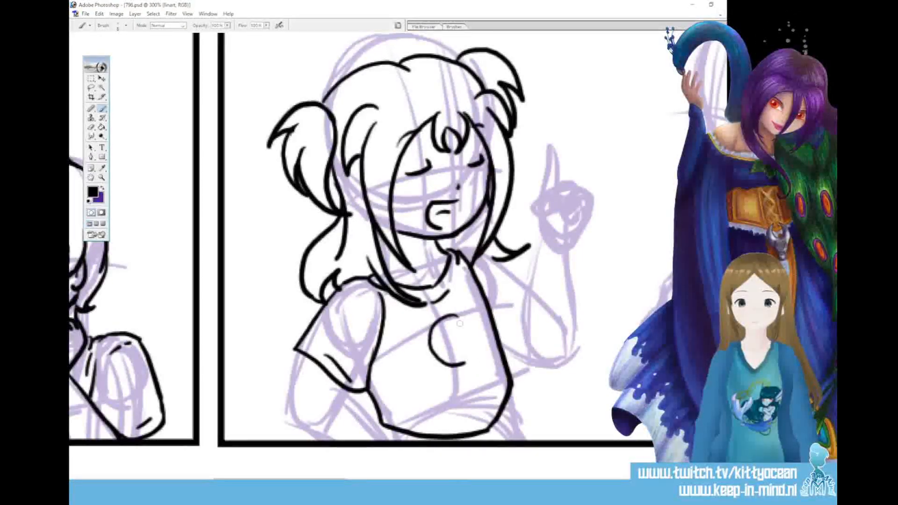
{"action": "left_click_drag", "start_coordinate": [460, 318], "coordinate": [477, 343]}
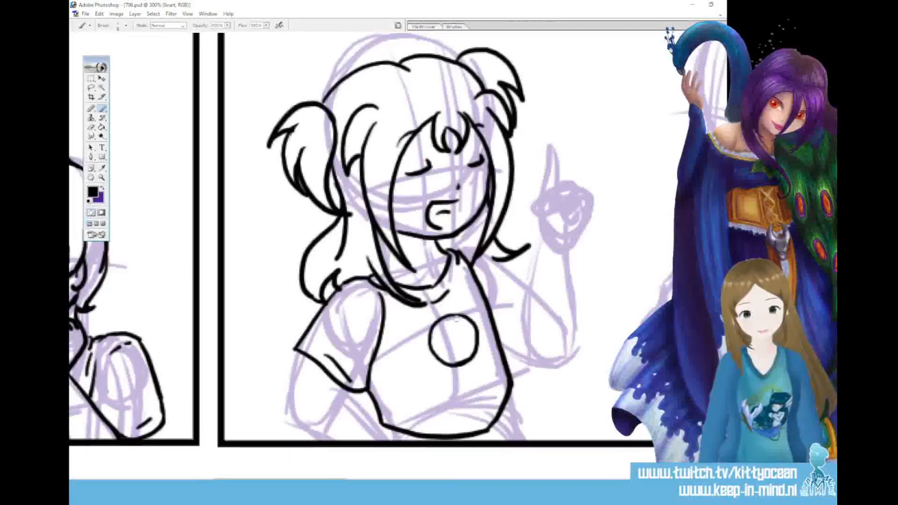
Ink the lowered arm from the sleeve to the panel border, and the raised arm with its elbow and sleeve edge
{"action": "mouse_move", "coordinate": [320, 406]}
{"action": "left_mouse_down"}
{"action": "mouse_move", "coordinate": [349, 393]}
{"action": "mouse_move", "coordinate": [389, 441]}
{"action": "left_mouse_up"}
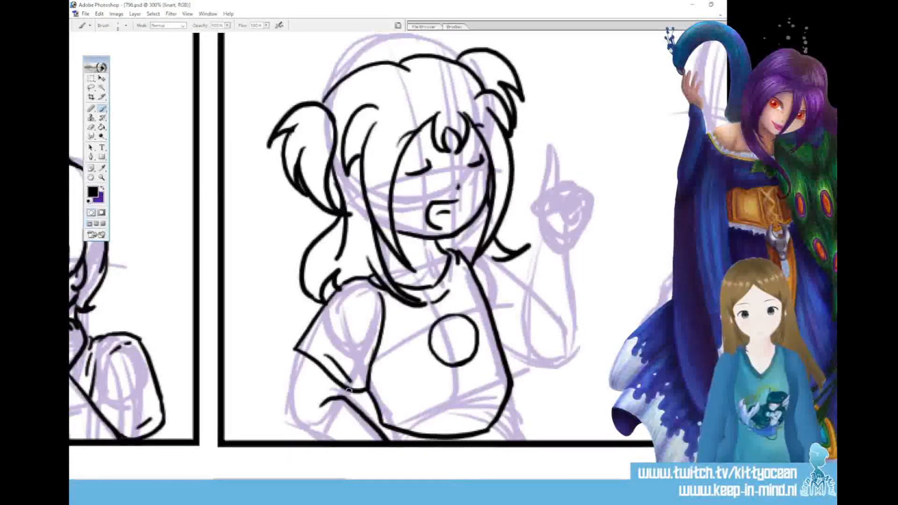
{"action": "mouse_move", "coordinate": [300, 353]}
{"action": "left_mouse_down"}
{"action": "mouse_move", "coordinate": [290, 404]}
{"action": "mouse_move", "coordinate": [331, 442]}
{"action": "left_mouse_up"}
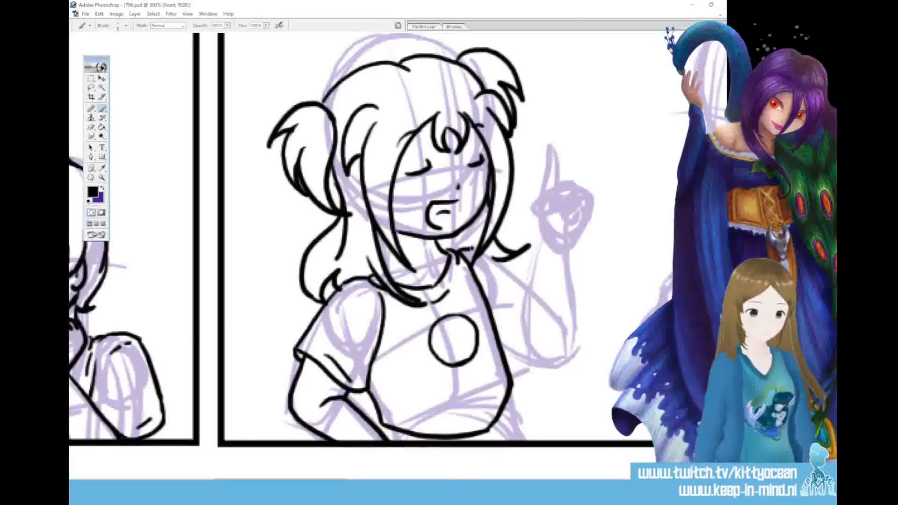
{"action": "left_click_drag", "start_coordinate": [504, 262], "coordinate": [531, 281]}
{"action": "mouse_move", "coordinate": [541, 239]}
{"action": "left_mouse_down"}
{"action": "mouse_move", "coordinate": [526, 304]}
{"action": "mouse_move", "coordinate": [529, 352]}
{"action": "left_mouse_up"}
{"action": "left_click_drag", "start_coordinate": [570, 251], "coordinate": [579, 358]}
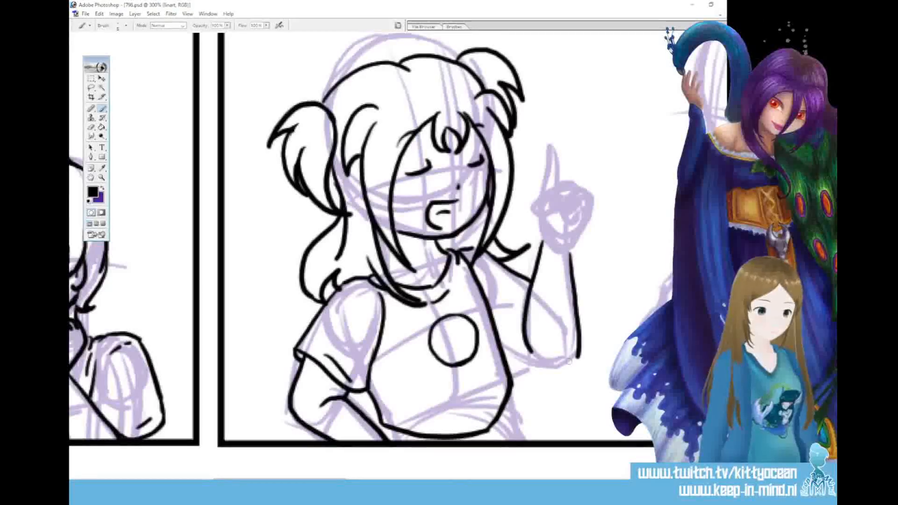
{"action": "mouse_move", "coordinate": [505, 350]}
{"action": "left_mouse_down"}
{"action": "mouse_move", "coordinate": [561, 367]}
{"action": "mouse_move", "coordinate": [578, 352]}
{"action": "left_mouse_up"}
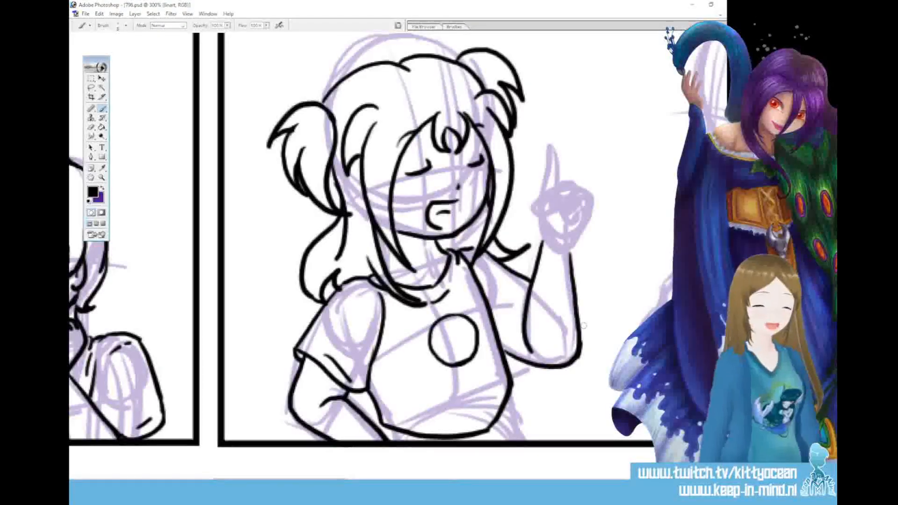
{"action": "left_click_drag", "start_coordinate": [526, 312], "coordinate": [505, 365]}
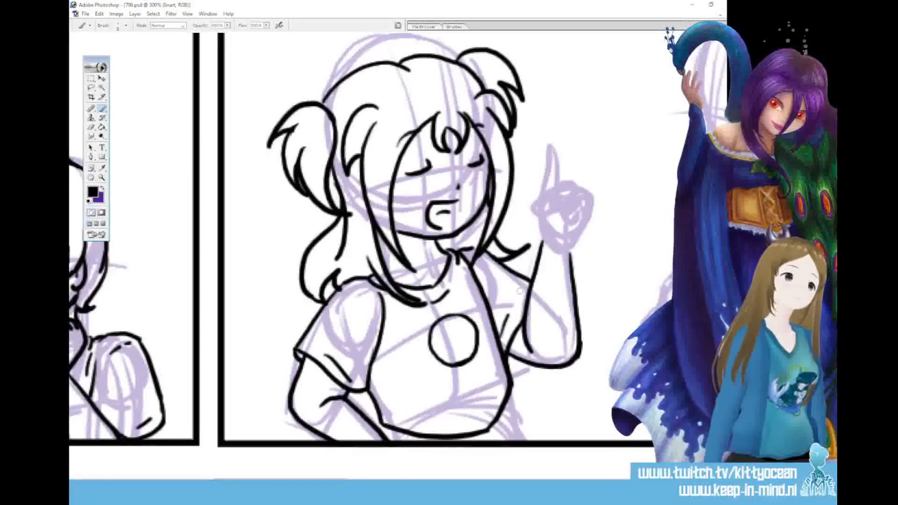
Ink the raised hand with its thumb and curled fingers, and an index finger pointing up that tapers to a tip
{"action": "mouse_move", "coordinate": [541, 240]}
{"action": "left_mouse_down"}
{"action": "mouse_move", "coordinate": [538, 208]}
{"action": "mouse_move", "coordinate": [553, 201]}
{"action": "mouse_move", "coordinate": [546, 226]}
{"action": "left_mouse_up"}
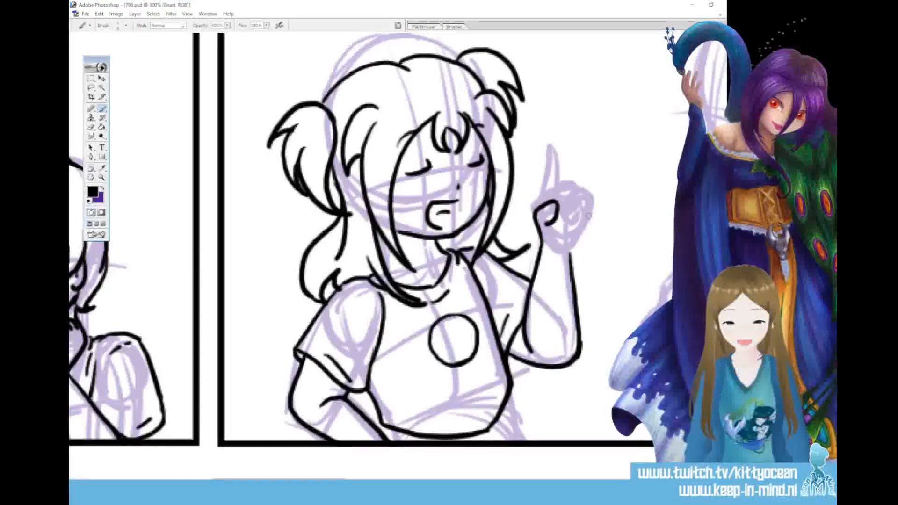
{"action": "mouse_move", "coordinate": [581, 206]}
{"action": "left_mouse_down"}
{"action": "mouse_move", "coordinate": [576, 224]}
{"action": "mouse_move", "coordinate": [549, 198]}
{"action": "mouse_move", "coordinate": [552, 159]}
{"action": "mouse_move", "coordinate": [561, 189]}
{"action": "left_mouse_up"}
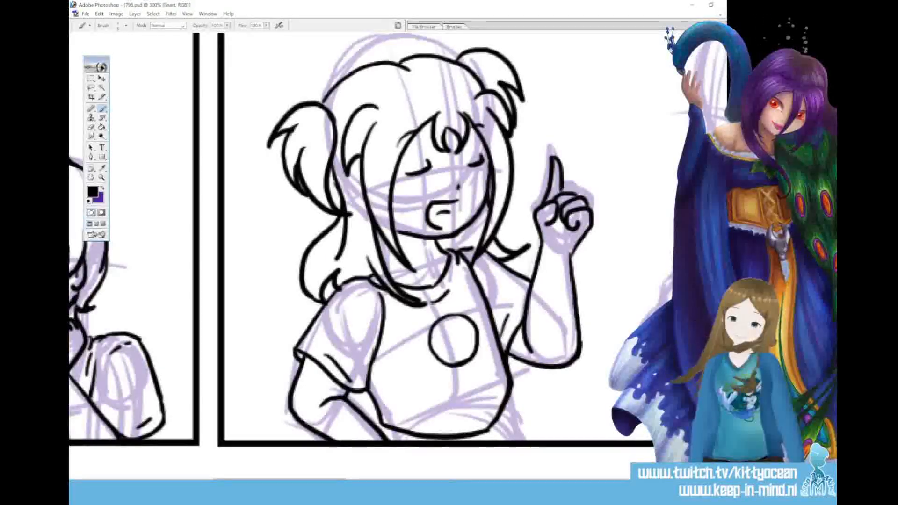
{"action": "key", "text": "ctrl+z"}
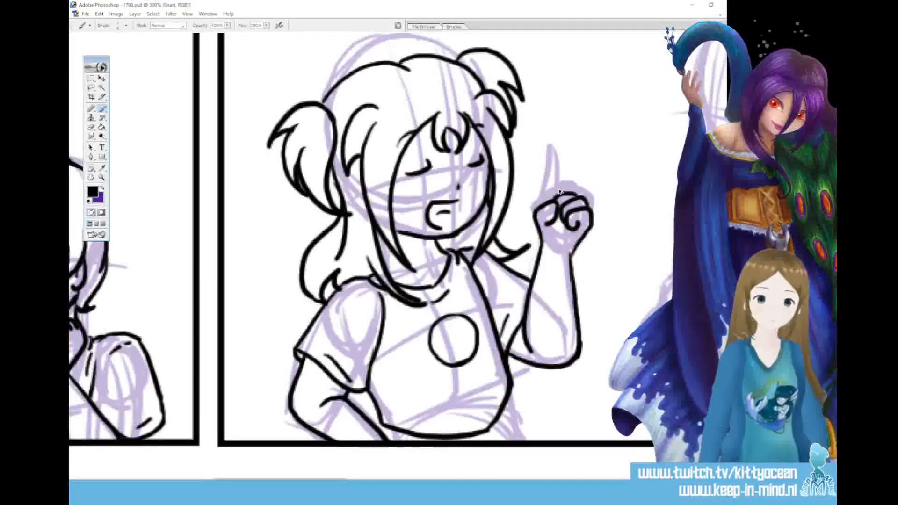
{"action": "mouse_move", "coordinate": [563, 152]}
{"action": "left_mouse_down"}
{"action": "mouse_move", "coordinate": [566, 187]}
{"action": "mouse_move", "coordinate": [561, 152]}
{"action": "left_mouse_up"}
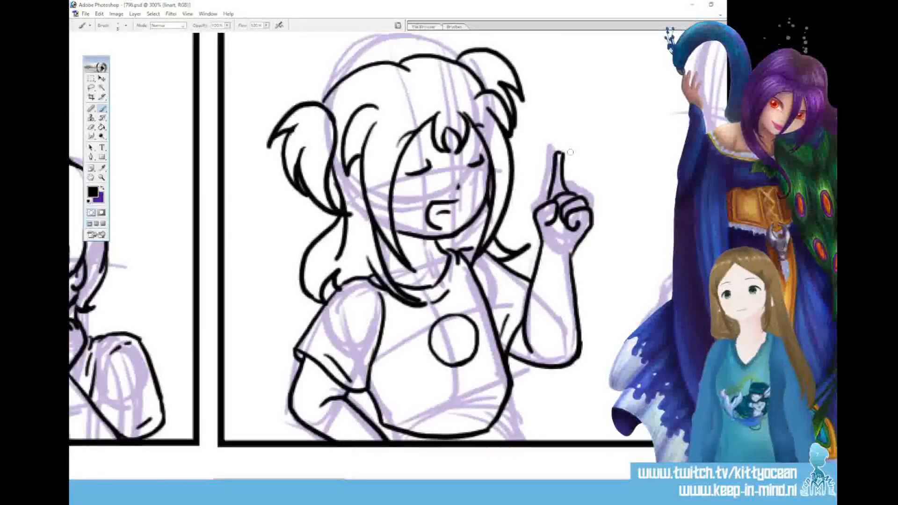
{"action": "key", "text": "ctrl+alt+z"}
{"action": "key", "text": "ctrl+alt+z"}
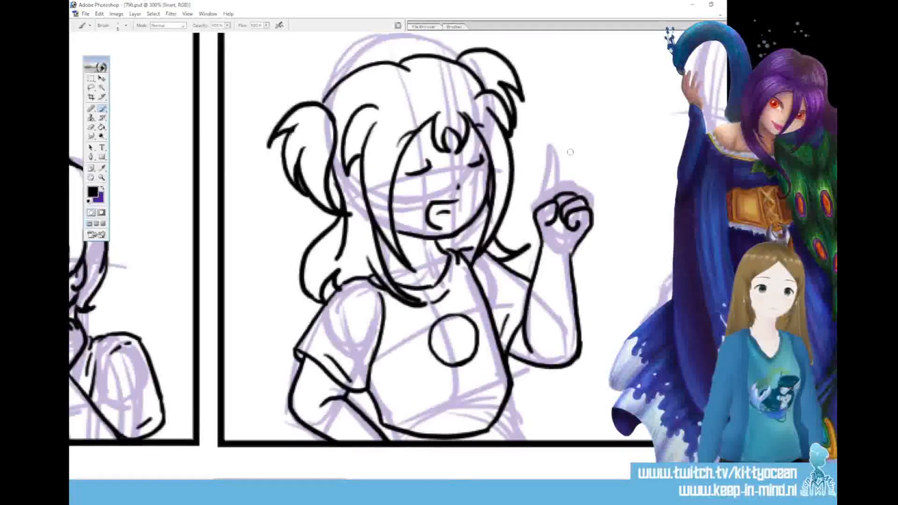
{"action": "mouse_move", "coordinate": [569, 141]}
{"action": "left_mouse_down"}
{"action": "mouse_move", "coordinate": [566, 187]}
{"action": "mouse_move", "coordinate": [562, 152]}
{"action": "left_mouse_up"}
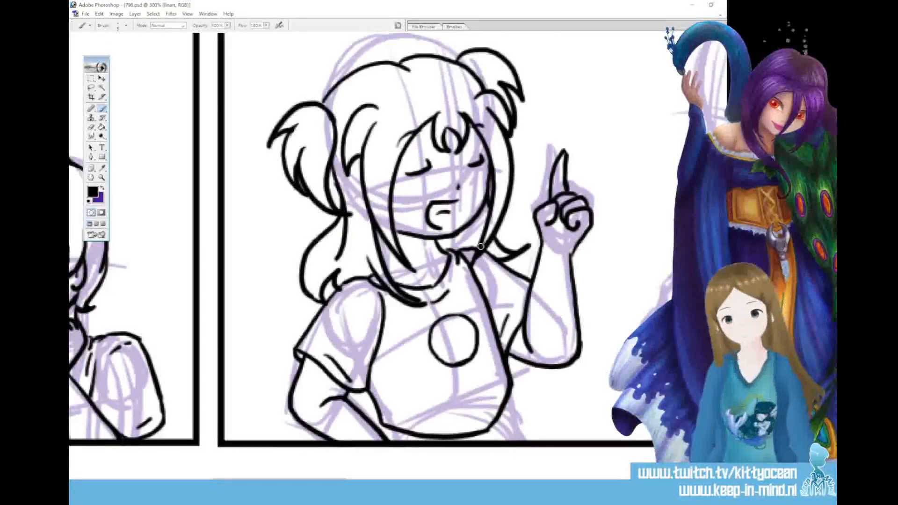
Ink a smiling closed-eyed face in the T-shirt emblem, the hip lines below the hem, and a fabric fold near the waist
{"action": "left_click_drag", "start_coordinate": [443, 338], "coordinate": [467, 327]}
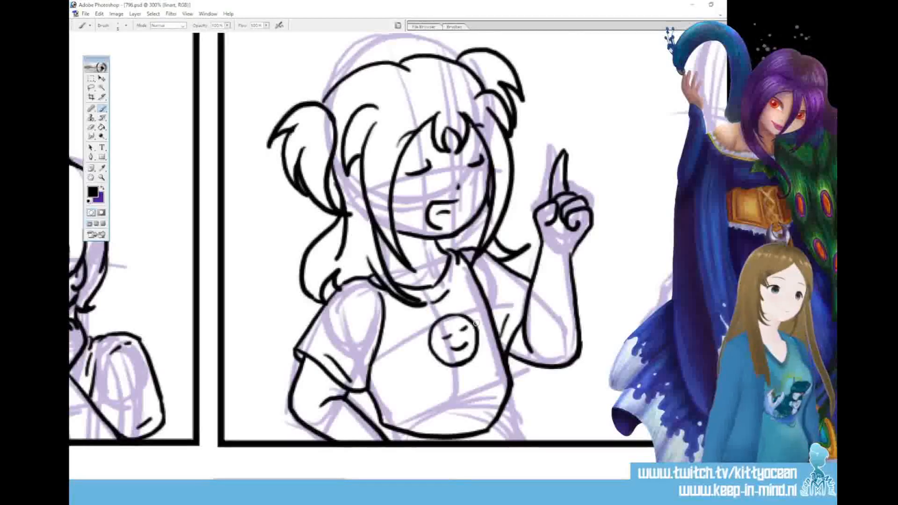
{"action": "mouse_move", "coordinate": [509, 399]}
{"action": "left_mouse_down"}
{"action": "mouse_move", "coordinate": [505, 429]}
{"action": "mouse_move", "coordinate": [514, 420]}
{"action": "mouse_move", "coordinate": [513, 429]}
{"action": "mouse_move", "coordinate": [536, 441]}
{"action": "left_mouse_up"}
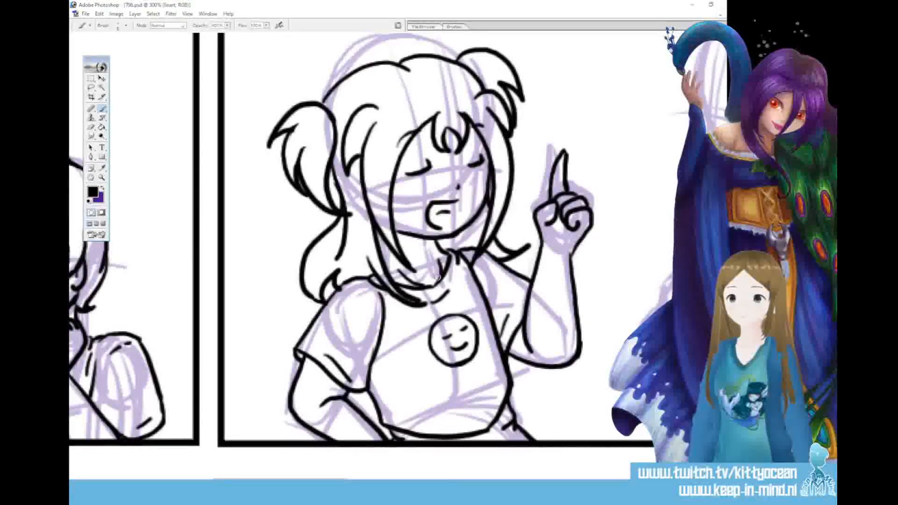
{"action": "left_click_drag", "start_coordinate": [489, 397], "coordinate": [477, 417]}
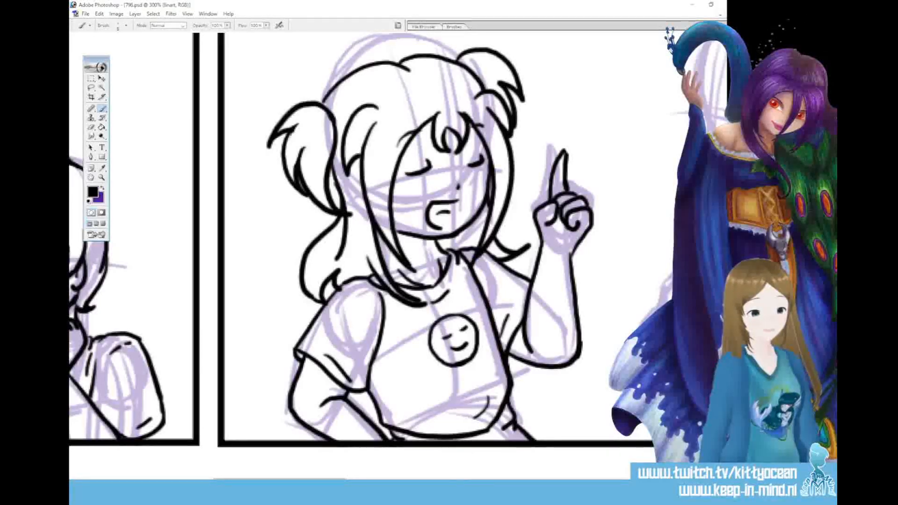
Ink two five-pointed star eyes on the sketched head of the next character in the same panel
{"action": "mouse_move", "coordinate": [280, 482]}
{"action": "left_mouse_down"}
{"action": "mouse_move", "coordinate": [372, 481]}
{"action": "mouse_move", "coordinate": [362, 482]}
{"action": "left_mouse_up"}
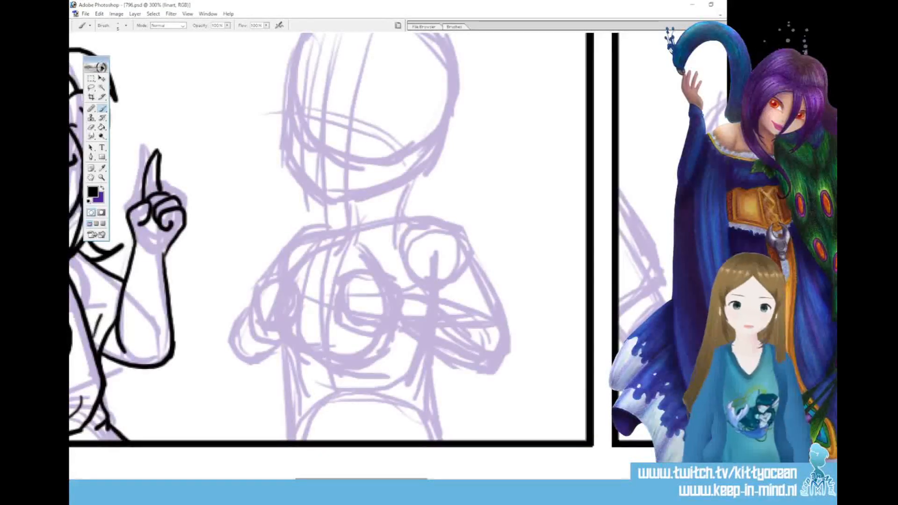
{"action": "scroll", "coordinate": [327, 257], "scroll_direction": "up", "scroll_amount": 5}
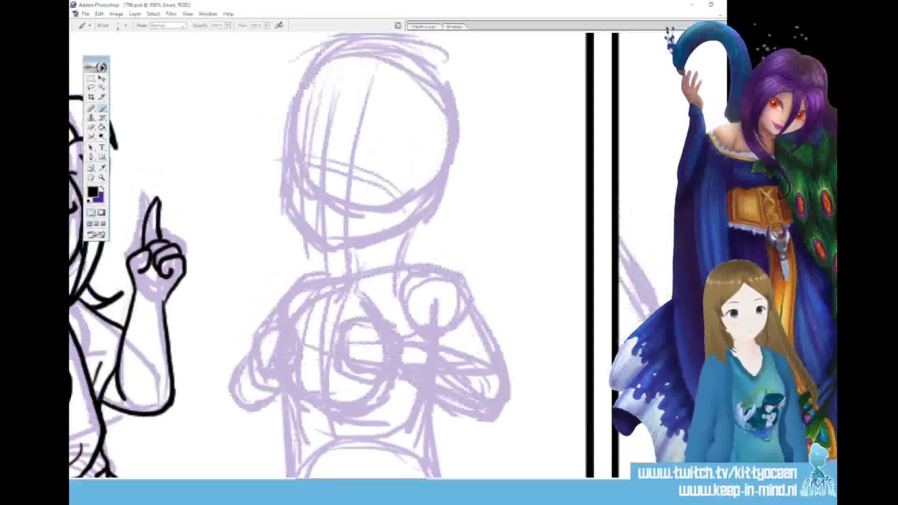
{"action": "mouse_move", "coordinate": [341, 235]}
{"action": "left_mouse_down"}
{"action": "mouse_move", "coordinate": [366, 244]}
{"action": "mouse_move", "coordinate": [341, 258]}
{"action": "mouse_move", "coordinate": [357, 237]}
{"action": "mouse_move", "coordinate": [341, 235]}
{"action": "left_mouse_up"}
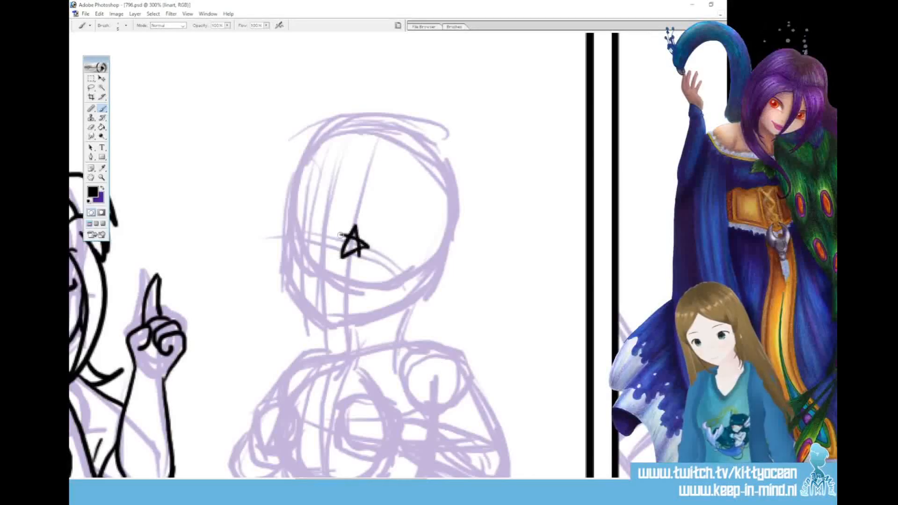
{"action": "left_click_drag", "start_coordinate": [309, 230], "coordinate": [296, 249]}
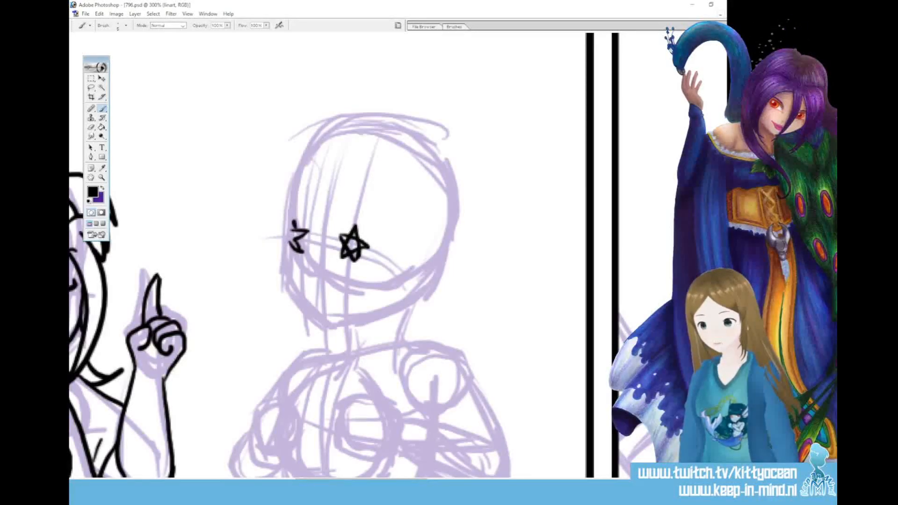
{"action": "left_click_drag", "start_coordinate": [297, 229], "coordinate": [292, 232]}
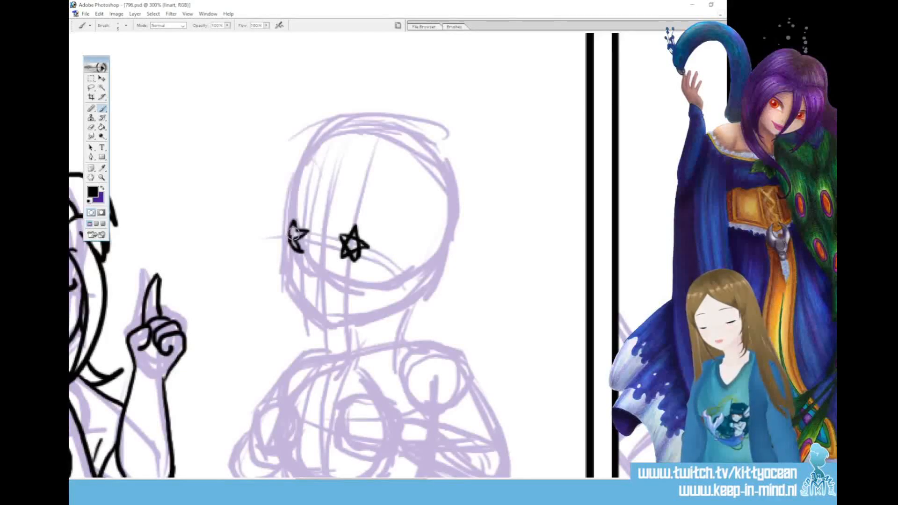
Clear the crossing lines inside the star eyes and reshape their points into clean outlines
{"action": "left_click_drag", "start_coordinate": [351, 244], "coordinate": [350, 251]}
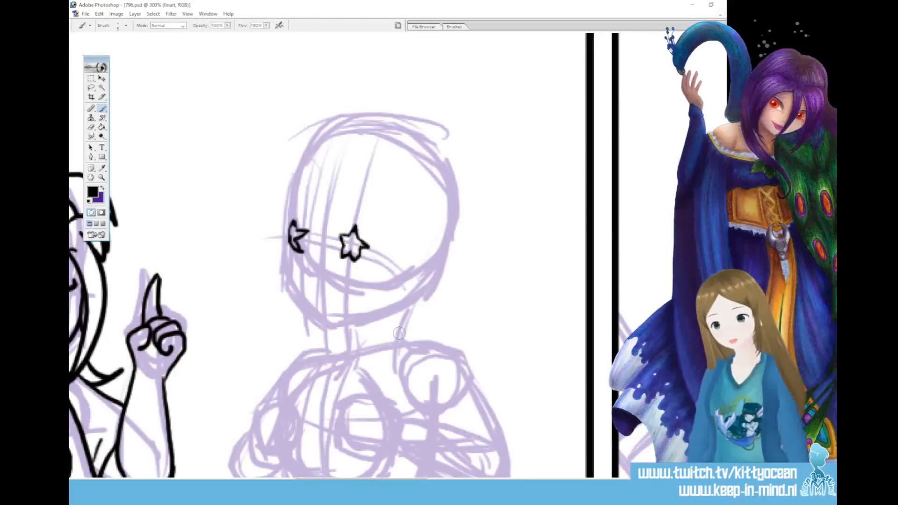
{"action": "key", "text": "ctrl+z"}
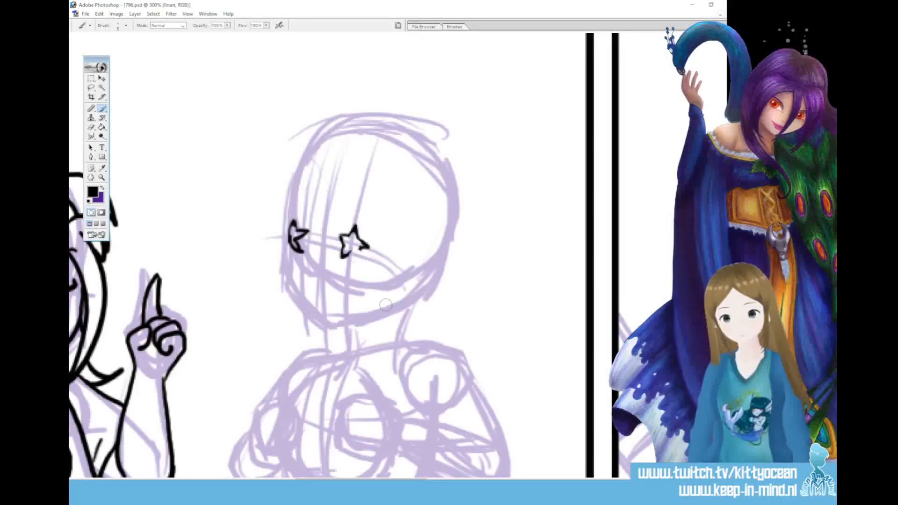
{"action": "left_click_drag", "start_coordinate": [356, 246], "coordinate": [362, 261]}
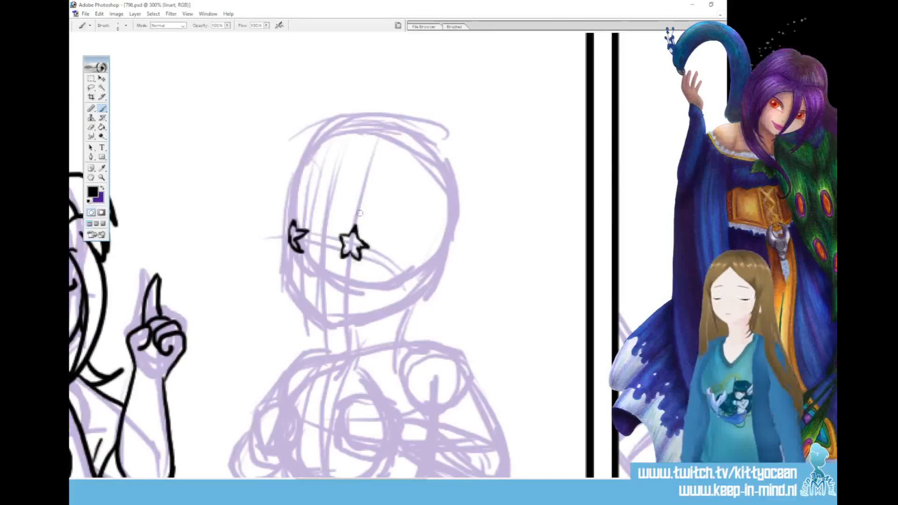
{"action": "left_click_drag", "start_coordinate": [362, 230], "coordinate": [360, 235]}
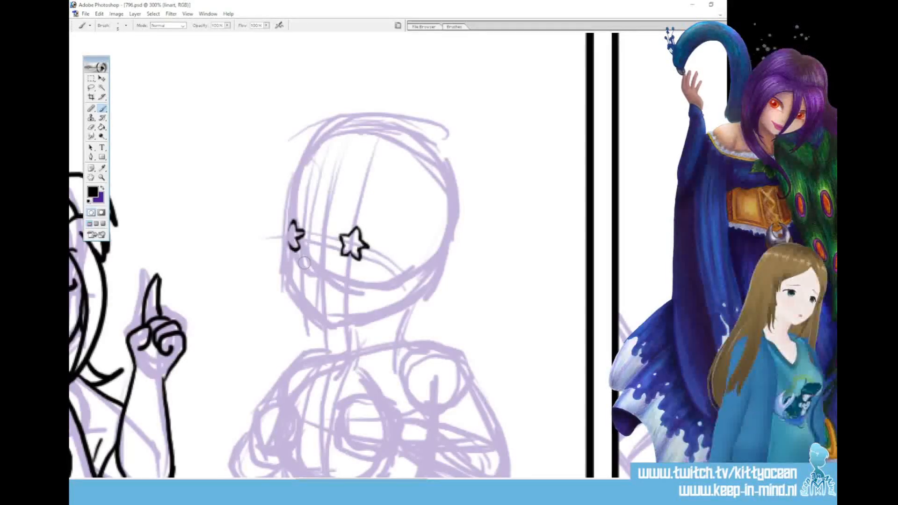
Ink the raised eyebrows, the small nose, and a wide open mouth with a tongue line
{"action": "left_click_drag", "start_coordinate": [363, 212], "coordinate": [379, 224]}
{"action": "left_click_drag", "start_coordinate": [287, 208], "coordinate": [307, 206]}
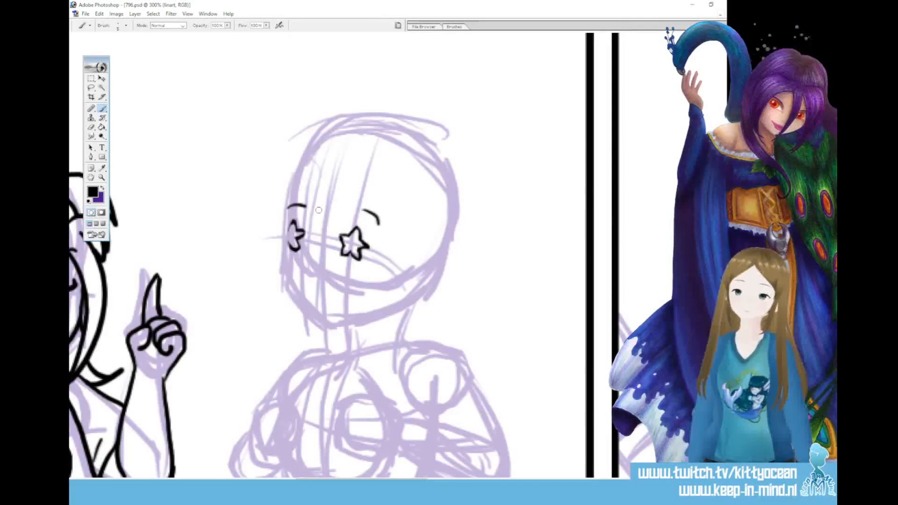
{"action": "mouse_move", "coordinate": [312, 271]}
{"action": "left_mouse_down"}
{"action": "mouse_move", "coordinate": [349, 271]}
{"action": "mouse_move", "coordinate": [351, 288]}
{"action": "mouse_move", "coordinate": [327, 306]}
{"action": "mouse_move", "coordinate": [347, 295]}
{"action": "left_mouse_up"}
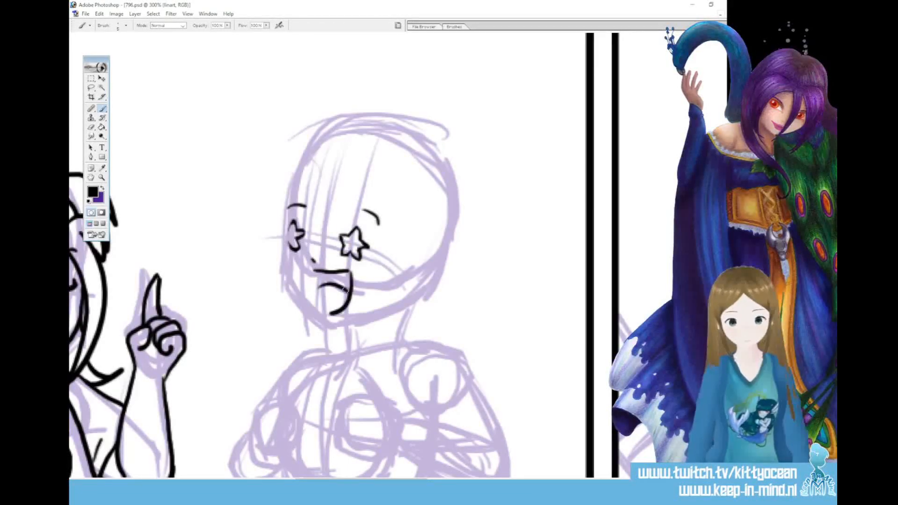
Ink the parted fringe and the long straight locks framing the face down to the chest on both sides
{"action": "mouse_move", "coordinate": [402, 228]}
{"action": "left_mouse_down"}
{"action": "mouse_move", "coordinate": [372, 323]}
{"action": "mouse_move", "coordinate": [365, 390]}
{"action": "left_mouse_up"}
{"action": "left_click_drag", "start_coordinate": [430, 223], "coordinate": [390, 401]}
{"action": "mouse_move", "coordinate": [397, 238]}
{"action": "left_mouse_down"}
{"action": "mouse_move", "coordinate": [340, 175]}
{"action": "mouse_move", "coordinate": [288, 206]}
{"action": "mouse_move", "coordinate": [284, 334]}
{"action": "left_mouse_up"}
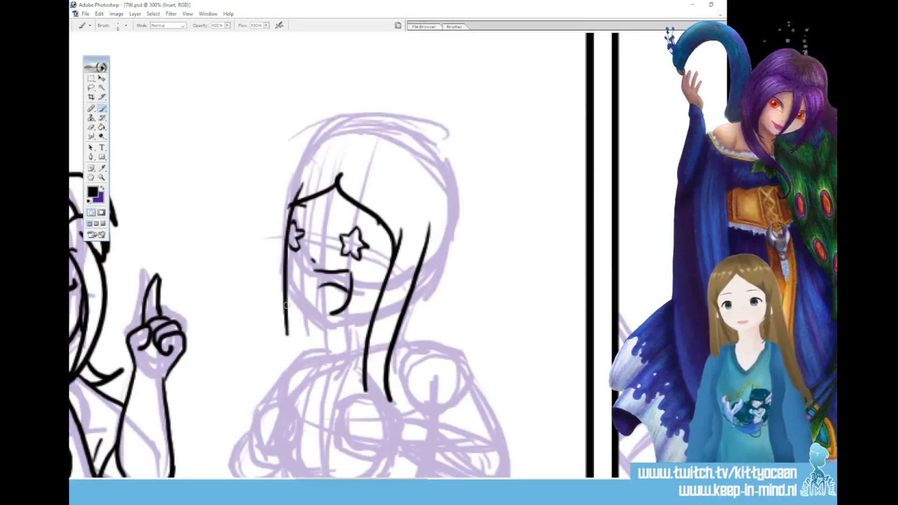
{"action": "mouse_move", "coordinate": [294, 172]}
{"action": "left_mouse_down"}
{"action": "mouse_move", "coordinate": [277, 299]}
{"action": "mouse_move", "coordinate": [293, 363]}
{"action": "left_mouse_up"}
{"action": "left_click_drag", "start_coordinate": [285, 289], "coordinate": [302, 394]}
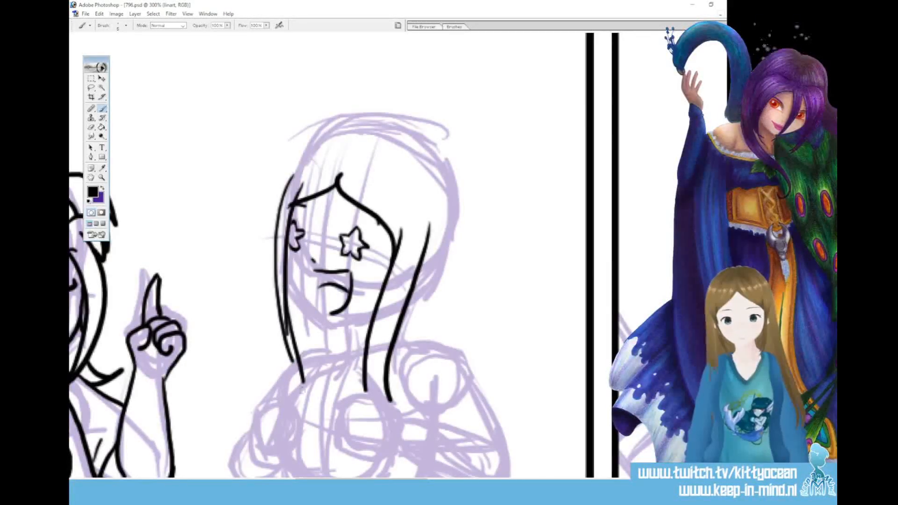
{"action": "left_click_drag", "start_coordinate": [281, 319], "coordinate": [298, 415]}
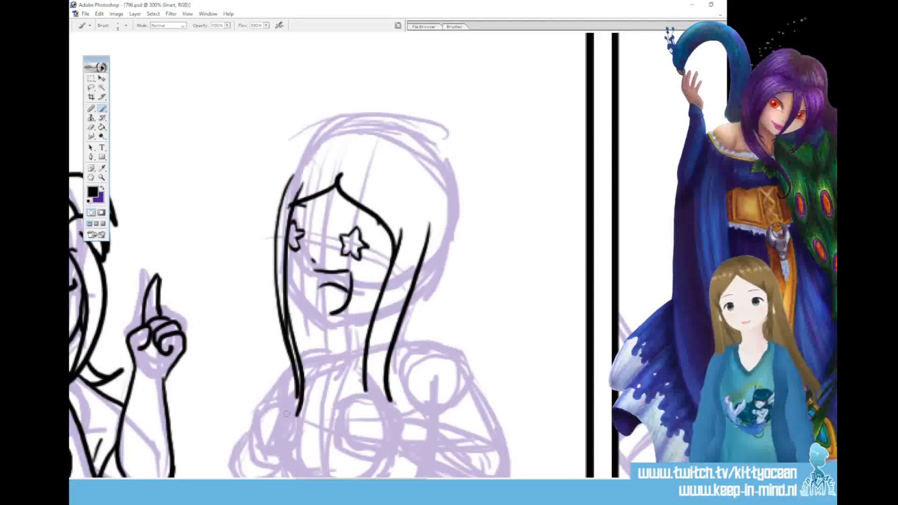
{"action": "left_click_drag", "start_coordinate": [296, 378], "coordinate": [298, 410]}
Ink the cheek and pointed chin between the locks, tidy the left star eye, and add the neck line
{"action": "mouse_move", "coordinate": [288, 221]}
{"action": "left_mouse_down"}
{"action": "mouse_move", "coordinate": [287, 275]}
{"action": "mouse_move", "coordinate": [330, 326]}
{"action": "mouse_move", "coordinate": [333, 314]}
{"action": "mouse_move", "coordinate": [326, 320]}
{"action": "mouse_move", "coordinate": [360, 319]}
{"action": "mouse_move", "coordinate": [379, 292]}
{"action": "left_mouse_up"}
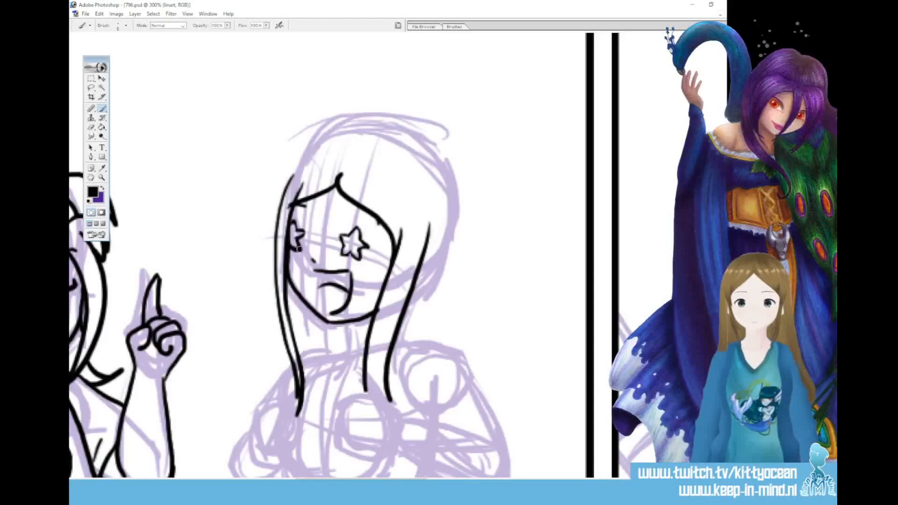
{"action": "left_click_drag", "start_coordinate": [301, 234], "coordinate": [301, 239]}
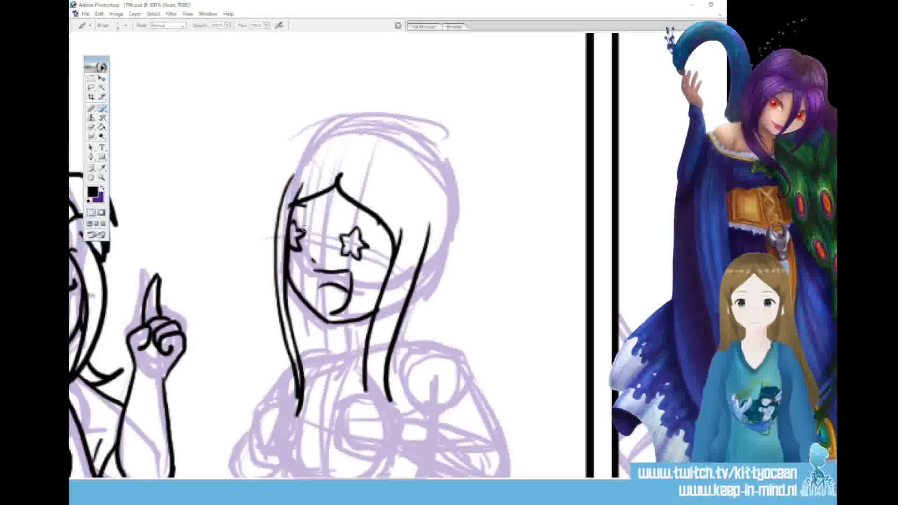
{"action": "left_click_drag", "start_coordinate": [350, 325], "coordinate": [344, 351]}
Ink the crown and outer hair contour flowing past the right shoulder, and clean up where it joins the left lock
{"action": "mouse_move", "coordinate": [361, 146]}
{"action": "left_mouse_down"}
{"action": "mouse_move", "coordinate": [376, 143]}
{"action": "mouse_move", "coordinate": [442, 174]}
{"action": "mouse_move", "coordinate": [439, 318]}
{"action": "left_mouse_up"}
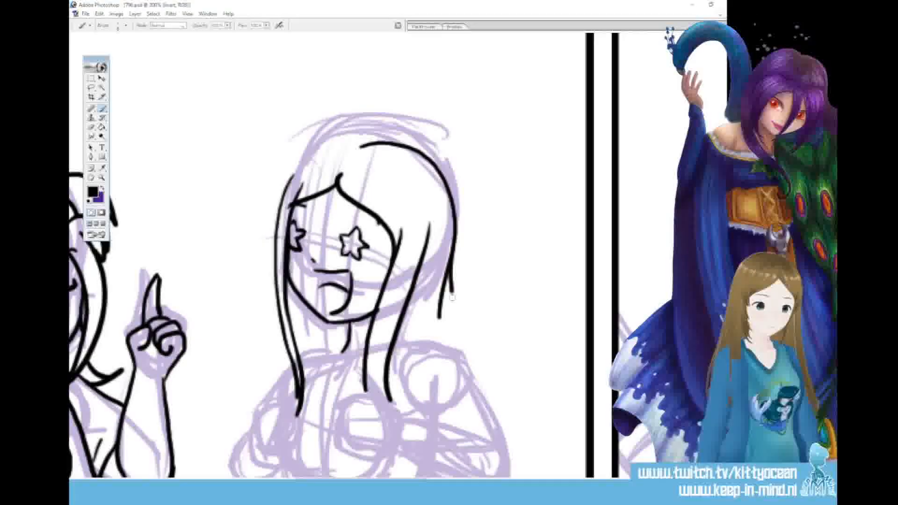
{"action": "mouse_move", "coordinate": [450, 281]}
{"action": "left_mouse_down"}
{"action": "mouse_move", "coordinate": [498, 380]}
{"action": "mouse_move", "coordinate": [503, 416]}
{"action": "left_mouse_up"}
{"action": "mouse_move", "coordinate": [372, 144]}
{"action": "left_mouse_down"}
{"action": "mouse_move", "coordinate": [339, 139]}
{"action": "mouse_move", "coordinate": [280, 198]}
{"action": "mouse_move", "coordinate": [276, 234]}
{"action": "left_mouse_up"}
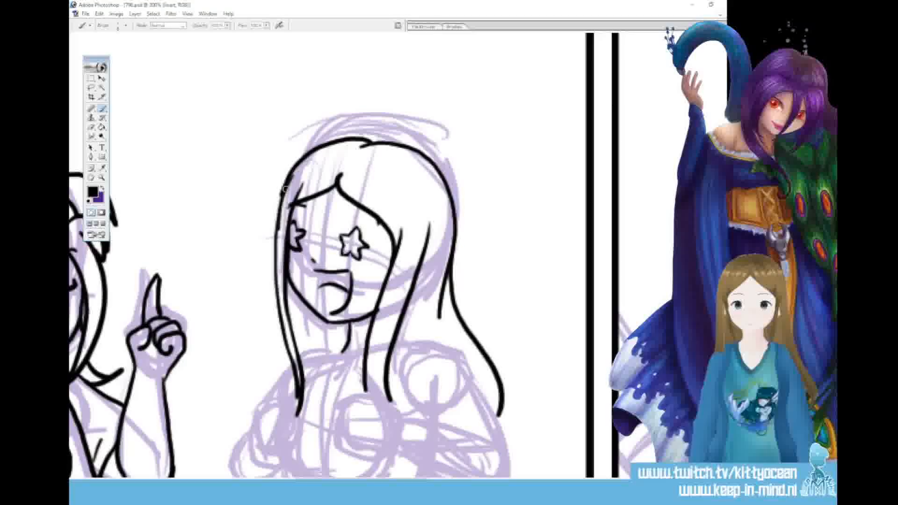
{"action": "key", "text": "ctrl+z"}
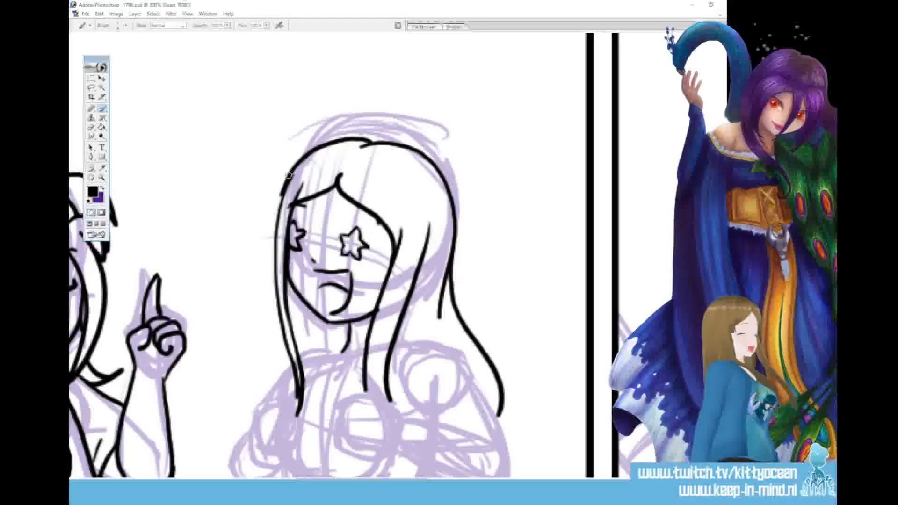
{"action": "left_click_drag", "start_coordinate": [293, 173], "coordinate": [276, 235]}
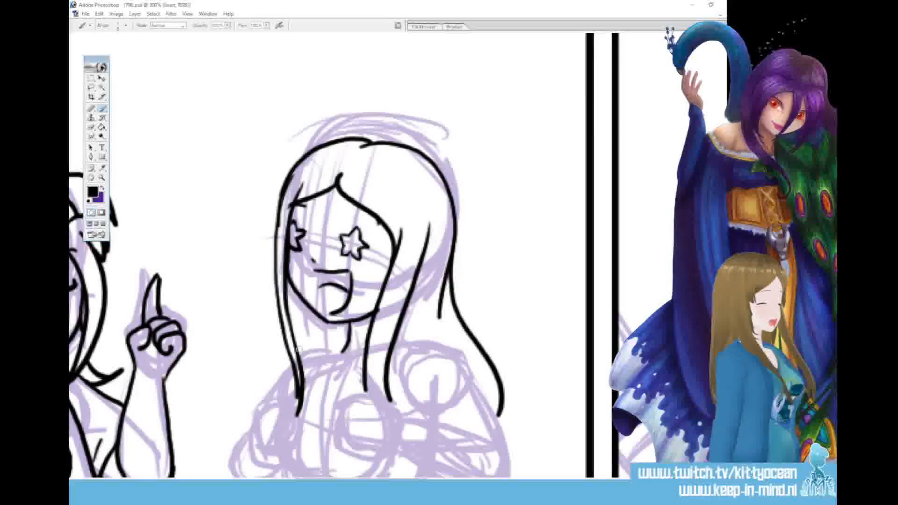
{"action": "left_click_drag", "start_coordinate": [291, 186], "coordinate": [281, 246]}
{"action": "left_click_drag", "start_coordinate": [289, 202], "coordinate": [282, 233]}
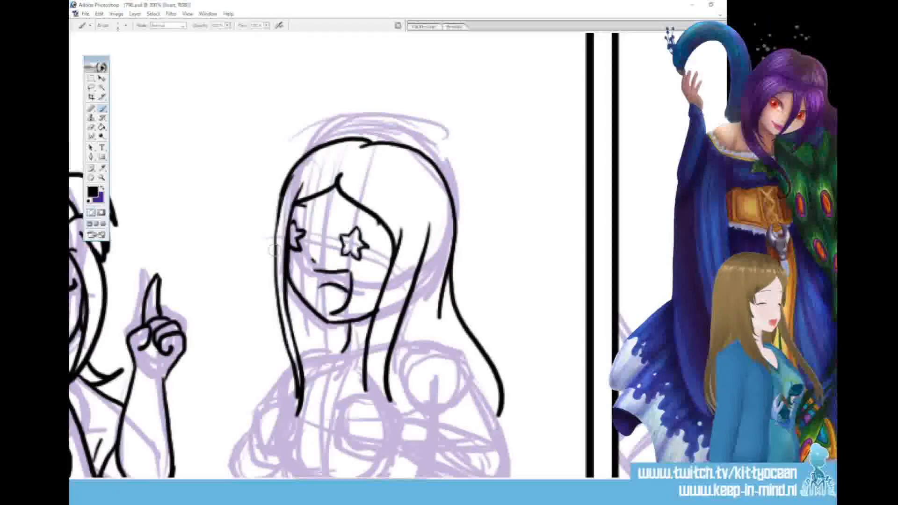
Ink the left shoulder line from the neck to the hair, and add an extra strand beside the long right lock
{"action": "left_click_drag", "start_coordinate": [347, 348], "coordinate": [307, 352]}
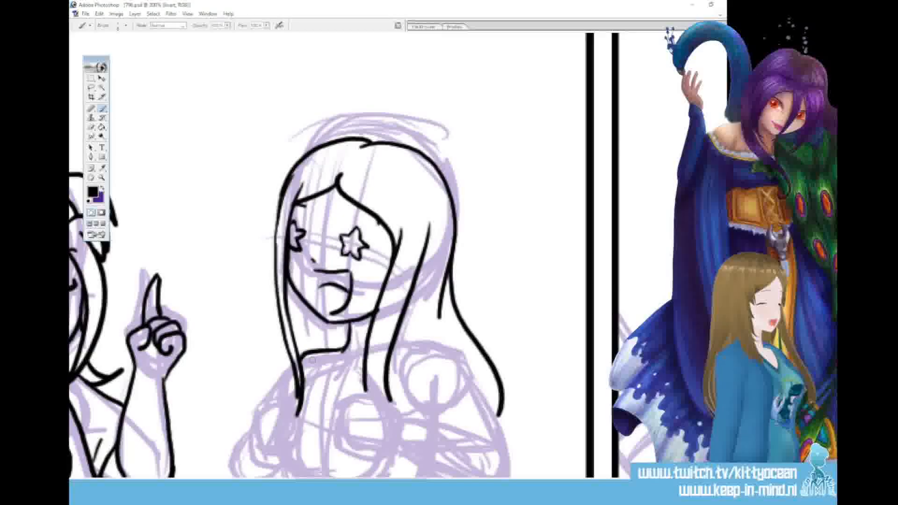
{"action": "scroll", "coordinate": [402, 225], "scroll_direction": "down", "scroll_amount": 5}
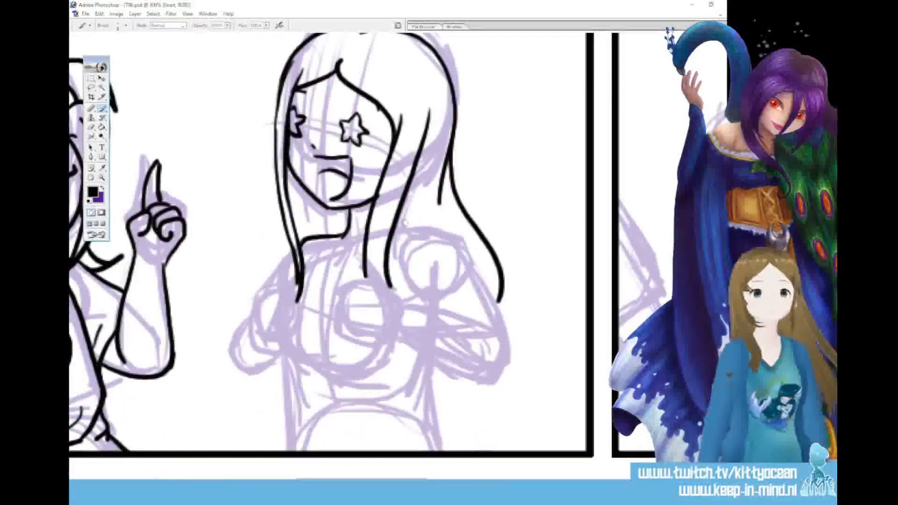
{"action": "left_click_drag", "start_coordinate": [410, 203], "coordinate": [398, 268]}
{"action": "left_click_drag", "start_coordinate": [392, 231], "coordinate": [401, 274]}
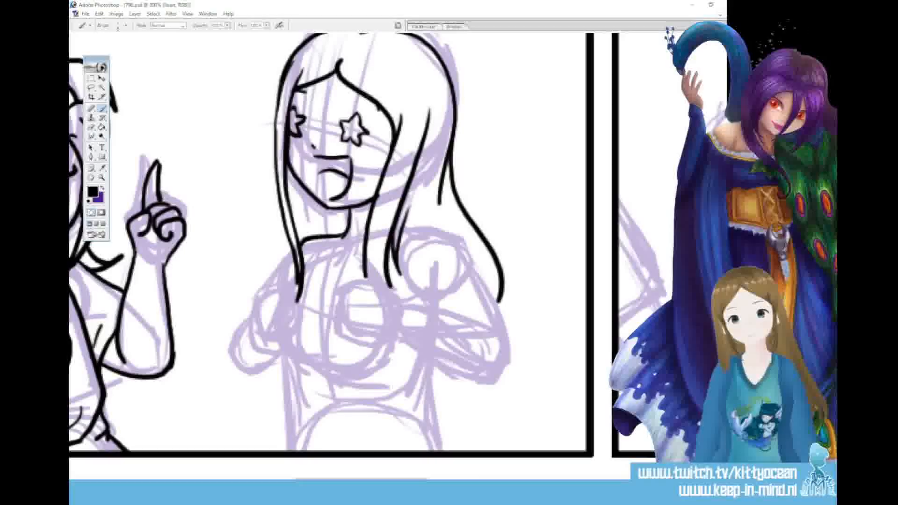
Ink the shoulder, sleeve cuff, bent forearm and clenched fist of the arm on the figure's right-hand side
{"action": "mouse_move", "coordinate": [401, 224]}
{"action": "left_mouse_down"}
{"action": "mouse_move", "coordinate": [445, 230]}
{"action": "mouse_move", "coordinate": [502, 304]}
{"action": "mouse_move", "coordinate": [404, 287]}
{"action": "left_mouse_up"}
{"action": "left_click_drag", "start_coordinate": [434, 233], "coordinate": [418, 240]}
{"action": "mouse_move", "coordinate": [403, 276]}
{"action": "left_mouse_down"}
{"action": "mouse_move", "coordinate": [424, 316]}
{"action": "mouse_move", "coordinate": [449, 317]}
{"action": "mouse_move", "coordinate": [480, 355]}
{"action": "left_mouse_up"}
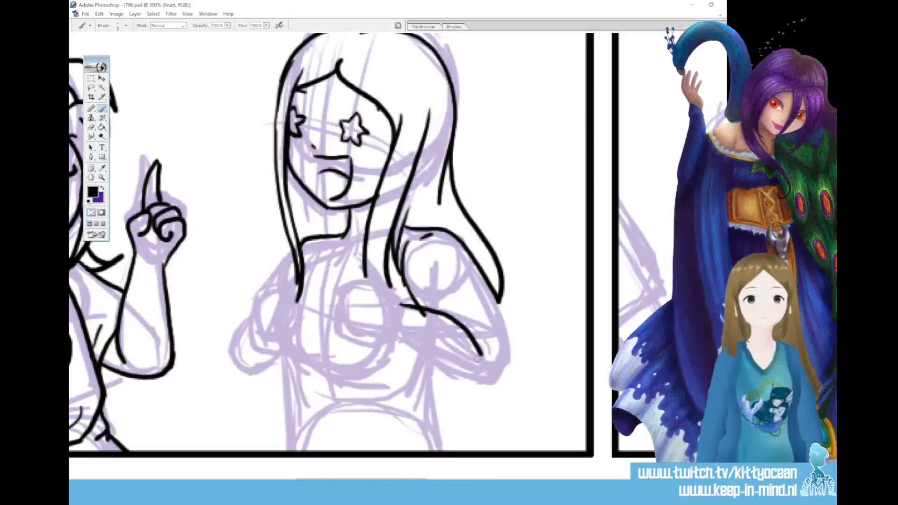
{"action": "key", "text": "ctrl+z"}
{"action": "mouse_move", "coordinate": [400, 303]}
{"action": "left_mouse_down"}
{"action": "mouse_move", "coordinate": [467, 321]}
{"action": "mouse_move", "coordinate": [486, 343]}
{"action": "left_mouse_up"}
{"action": "left_click_drag", "start_coordinate": [420, 317], "coordinate": [428, 315]}
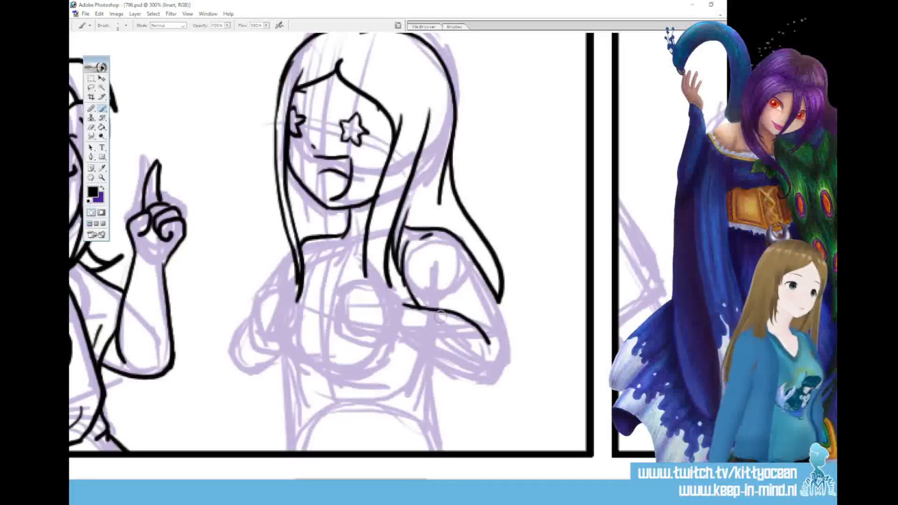
{"action": "mouse_move", "coordinate": [499, 297]}
{"action": "left_mouse_down"}
{"action": "mouse_move", "coordinate": [509, 305]}
{"action": "mouse_move", "coordinate": [495, 328]}
{"action": "mouse_move", "coordinate": [480, 324]}
{"action": "left_mouse_up"}
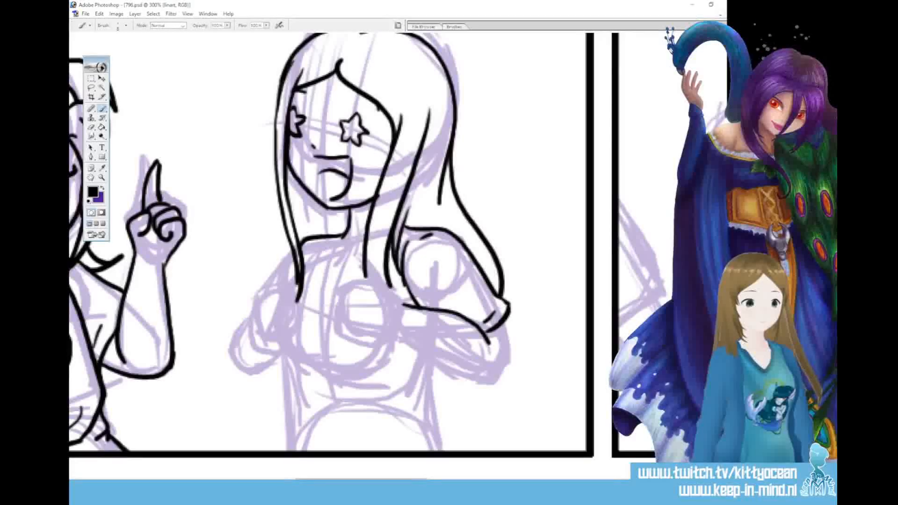
{"action": "mouse_move", "coordinate": [403, 304]}
{"action": "left_mouse_down"}
{"action": "mouse_move", "coordinate": [355, 282]}
{"action": "mouse_move", "coordinate": [366, 286]}
{"action": "mouse_move", "coordinate": [343, 292]}
{"action": "mouse_move", "coordinate": [341, 320]}
{"action": "mouse_move", "coordinate": [361, 337]}
{"action": "mouse_move", "coordinate": [393, 334]}
{"action": "mouse_move", "coordinate": [386, 338]}
{"action": "mouse_move", "coordinate": [487, 379]}
{"action": "mouse_move", "coordinate": [503, 371]}
{"action": "mouse_move", "coordinate": [505, 320]}
{"action": "left_mouse_up"}
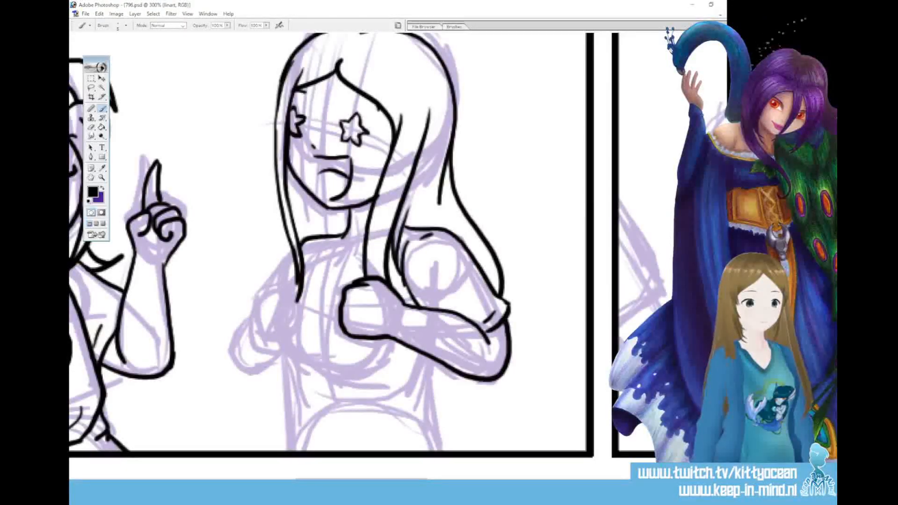
Ink the collar opening below the neck and the curled fingers and outline of the other fist
{"action": "left_click_drag", "start_coordinate": [335, 236], "coordinate": [356, 274]}
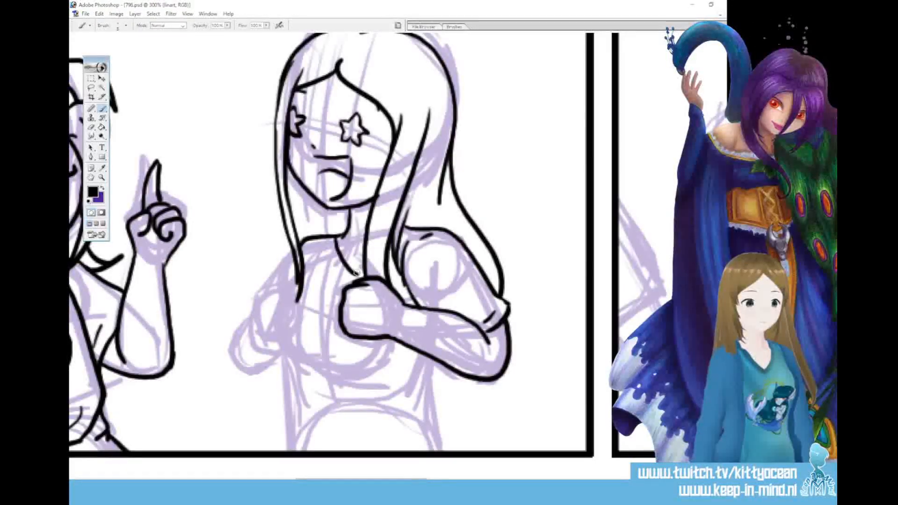
{"action": "left_click_drag", "start_coordinate": [337, 233], "coordinate": [326, 267]}
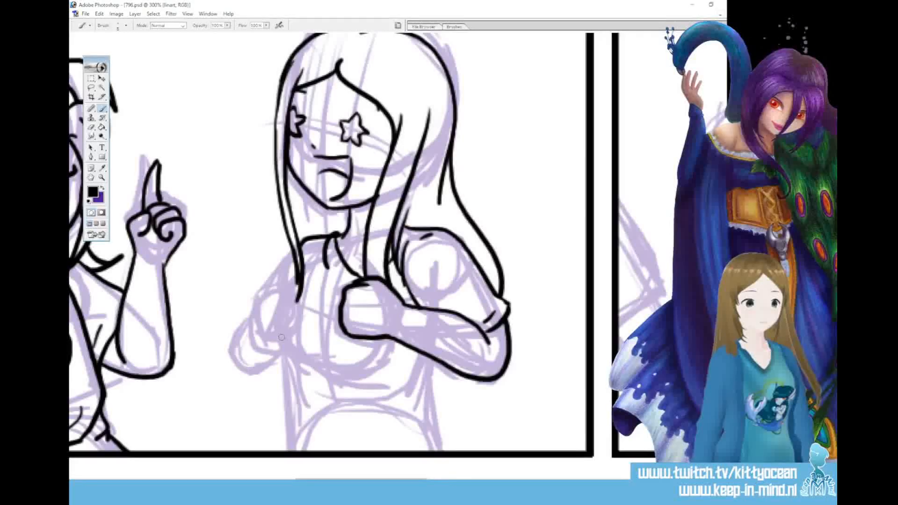
{"action": "mouse_move", "coordinate": [280, 313]}
{"action": "left_mouse_down"}
{"action": "mouse_move", "coordinate": [298, 320]}
{"action": "mouse_move", "coordinate": [302, 310]}
{"action": "left_mouse_up"}
{"action": "mouse_move", "coordinate": [272, 287]}
{"action": "left_mouse_down"}
{"action": "mouse_move", "coordinate": [302, 301]}
{"action": "mouse_move", "coordinate": [283, 280]}
{"action": "mouse_move", "coordinate": [300, 295]}
{"action": "mouse_move", "coordinate": [302, 324]}
{"action": "left_mouse_up"}
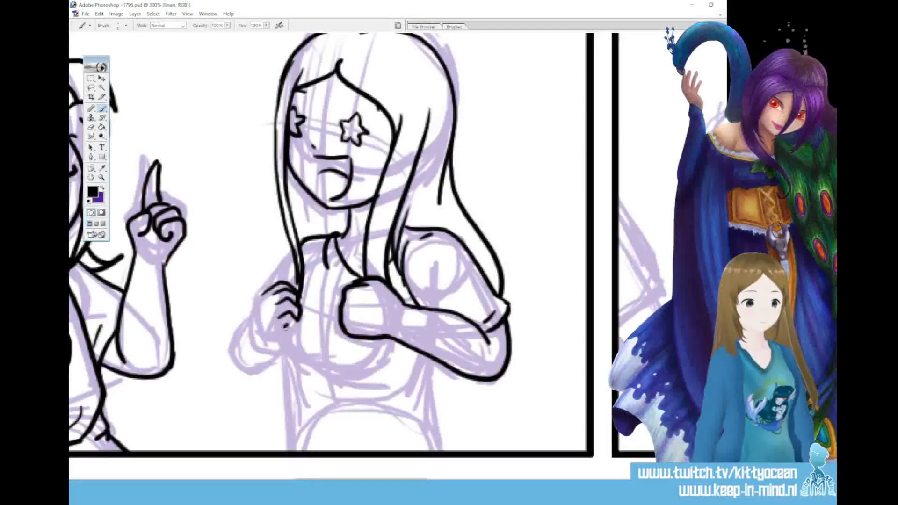
{"action": "left_click_drag", "start_coordinate": [297, 318], "coordinate": [286, 333]}
{"action": "mouse_move", "coordinate": [269, 286]}
{"action": "left_mouse_down"}
{"action": "mouse_move", "coordinate": [260, 328]}
{"action": "mouse_move", "coordinate": [284, 332]}
{"action": "left_mouse_up"}
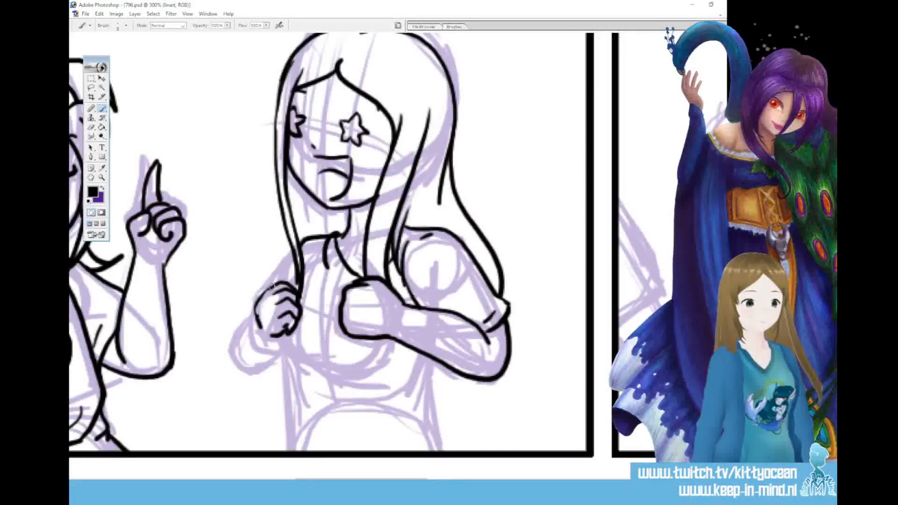
{"action": "left_click_drag", "start_coordinate": [257, 315], "coordinate": [262, 327]}
Select the newly inked left fist and enlarge it slightly with Free Transform
{"action": "key", "text": "l"}
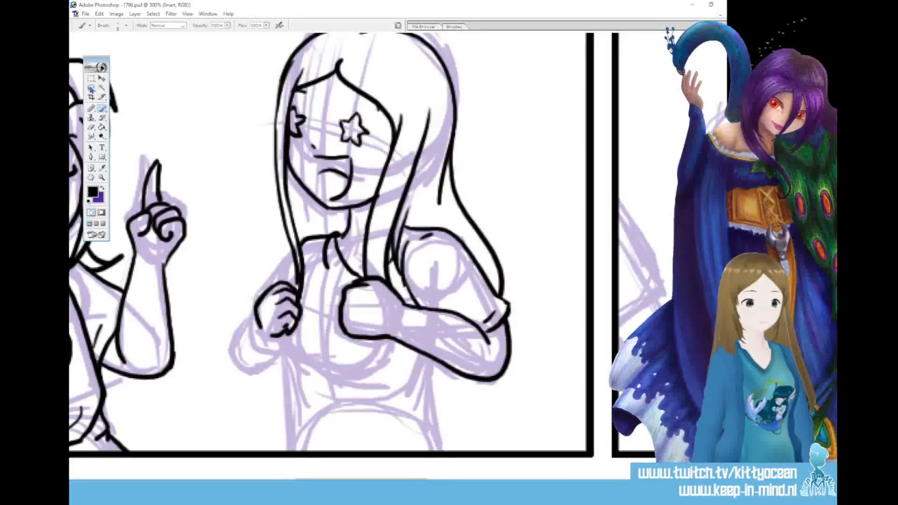
{"action": "mouse_move", "coordinate": [258, 345]}
{"action": "left_mouse_down"}
{"action": "mouse_move", "coordinate": [263, 276]}
{"action": "mouse_move", "coordinate": [298, 292]}
{"action": "left_mouse_up"}
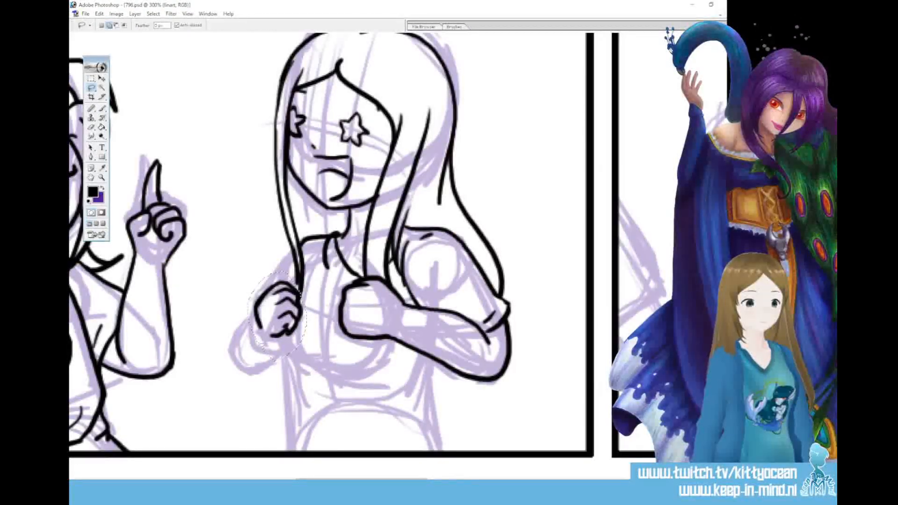
{"action": "key", "text": "ctrl+t"}
{"action": "mouse_move", "coordinate": [306, 270]}
{"action": "left_mouse_down"}
{"action": "mouse_move", "coordinate": [319, 259]}
{"action": "mouse_move", "coordinate": [294, 292]}
{"action": "left_mouse_up"}
{"action": "left_click", "coordinate": [399, 26]}
{"action": "key", "text": "ctrl+d"}
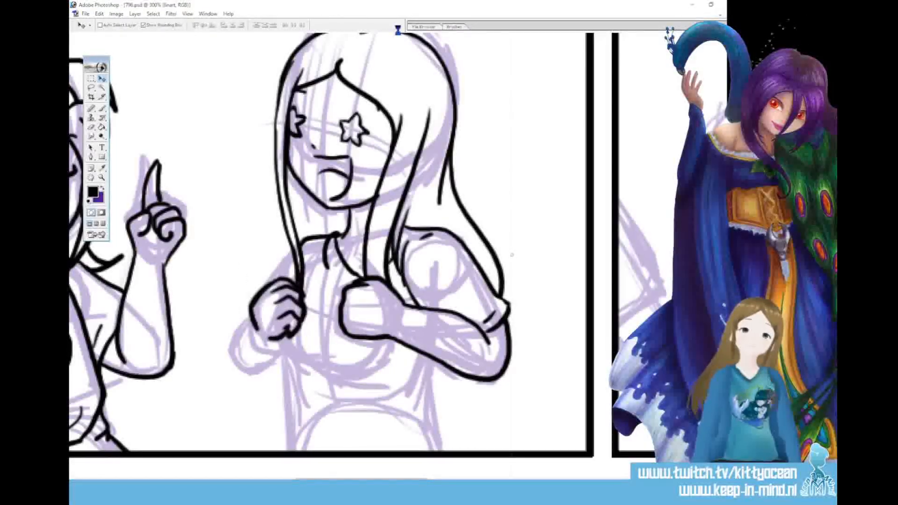
Join the left lock to the fist and ink the left sleeve and bent forearm around it
{"action": "left_click", "coordinate": [103, 109]}
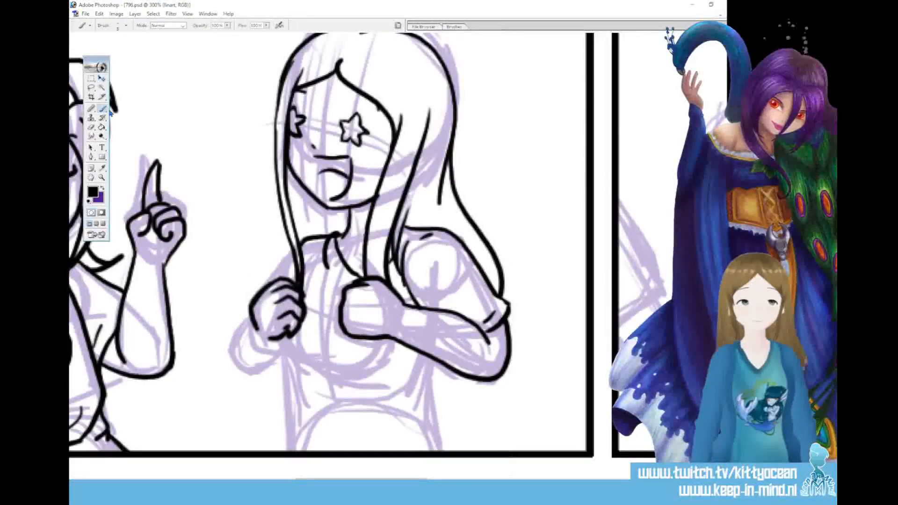
{"action": "left_click_drag", "start_coordinate": [313, 261], "coordinate": [301, 291]}
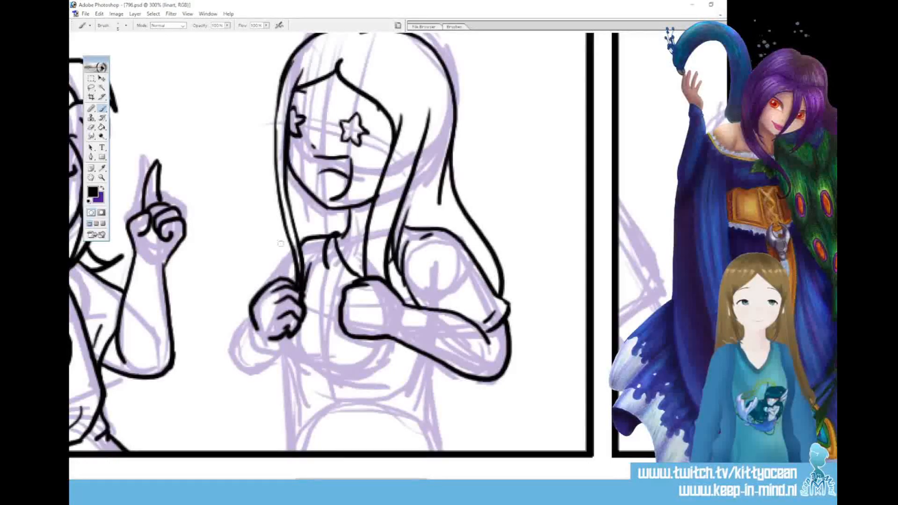
{"action": "mouse_move", "coordinate": [291, 248]}
{"action": "left_mouse_down"}
{"action": "mouse_move", "coordinate": [249, 293]}
{"action": "mouse_move", "coordinate": [256, 369]}
{"action": "left_mouse_up"}
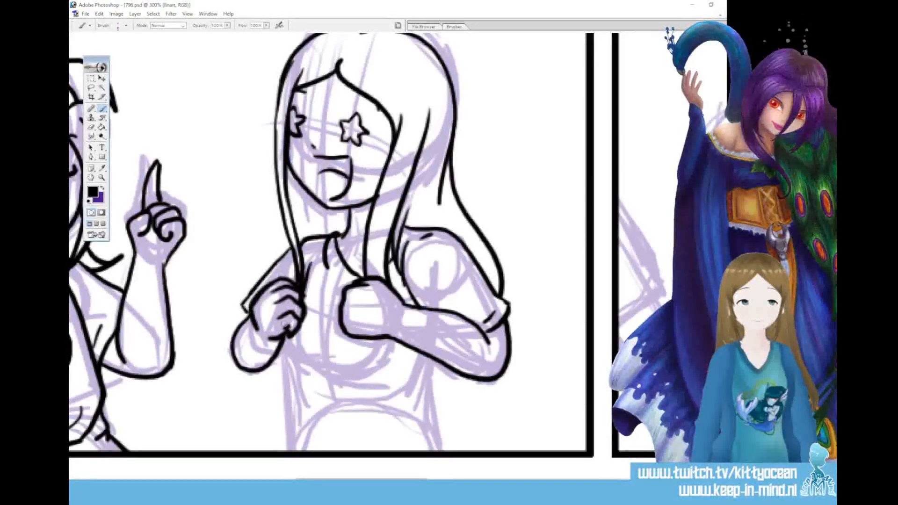
Ink the shirt's bust folds, sides, waist creases and remaining collar lines down to the panel border, and save the file
{"action": "mouse_move", "coordinate": [280, 345]}
{"action": "left_mouse_down"}
{"action": "mouse_move", "coordinate": [312, 373]}
{"action": "mouse_move", "coordinate": [374, 370]}
{"action": "left_mouse_up"}
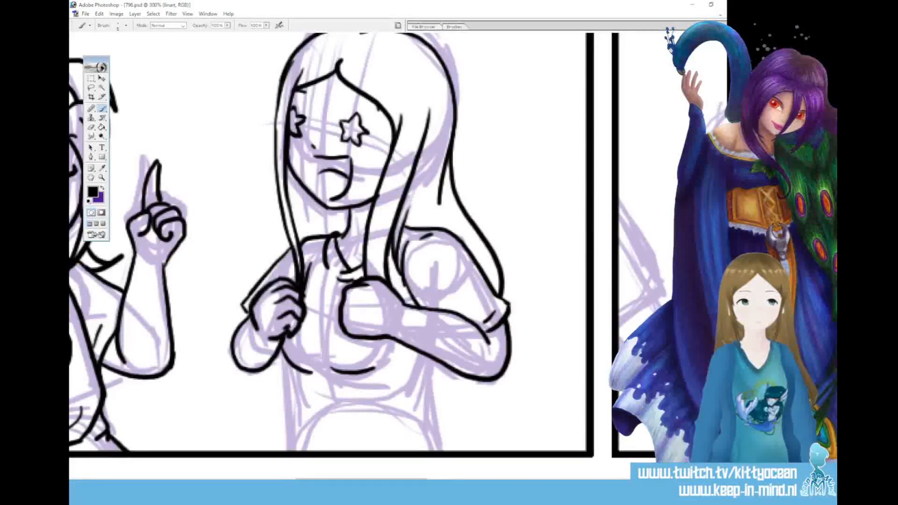
{"action": "scroll", "coordinate": [327, 243], "scroll_direction": "down", "scroll_amount": 3}
{"action": "mouse_move", "coordinate": [429, 288]}
{"action": "left_mouse_down"}
{"action": "mouse_move", "coordinate": [428, 321]}
{"action": "mouse_move", "coordinate": [415, 338]}
{"action": "mouse_move", "coordinate": [445, 372]}
{"action": "left_mouse_up"}
{"action": "mouse_move", "coordinate": [283, 298]}
{"action": "left_mouse_down"}
{"action": "mouse_move", "coordinate": [290, 345]}
{"action": "mouse_move", "coordinate": [279, 370]}
{"action": "mouse_move", "coordinate": [306, 386]}
{"action": "left_mouse_up"}
{"action": "mouse_move", "coordinate": [412, 385]}
{"action": "left_mouse_down"}
{"action": "mouse_move", "coordinate": [447, 382]}
{"action": "mouse_move", "coordinate": [395, 373]}
{"action": "left_mouse_up"}
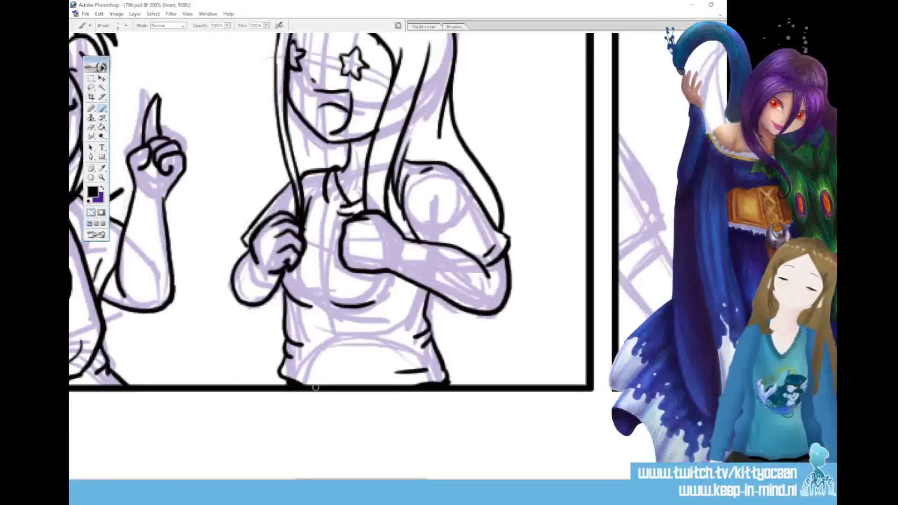
{"action": "mouse_move", "coordinate": [312, 170]}
{"action": "left_mouse_down"}
{"action": "mouse_move", "coordinate": [312, 154]}
{"action": "mouse_move", "coordinate": [322, 169]}
{"action": "left_mouse_up"}
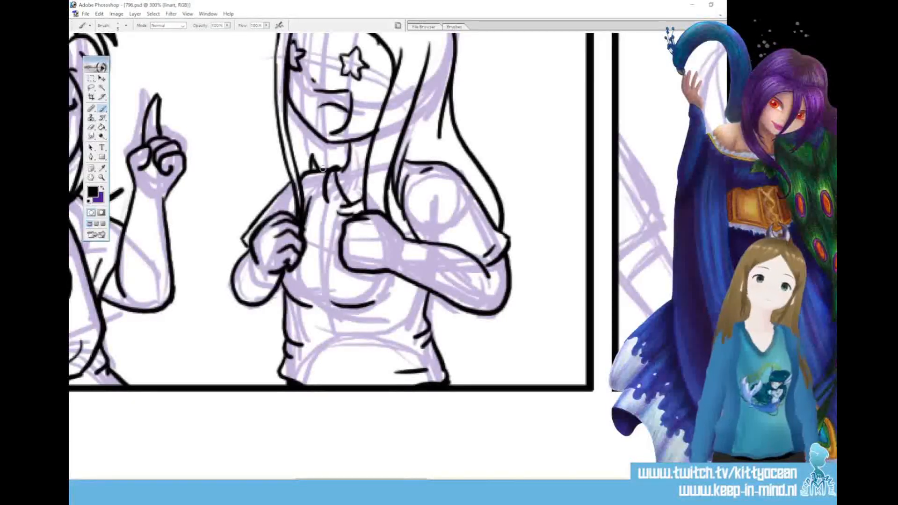
{"action": "key", "text": "ctrl+s"}
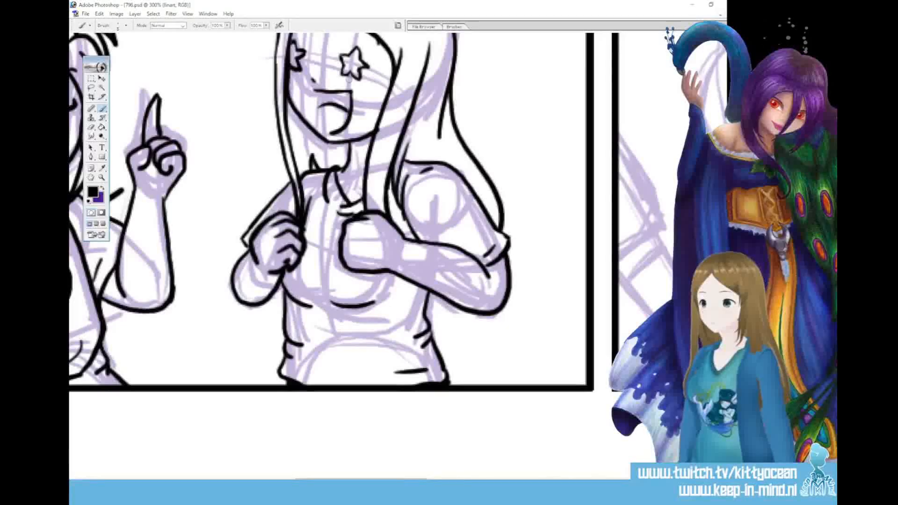
Erase the left star eye and replace it with a duplicate of the right star eye
{"action": "scroll", "coordinate": [328, 255], "scroll_direction": "up", "scroll_amount": 3}
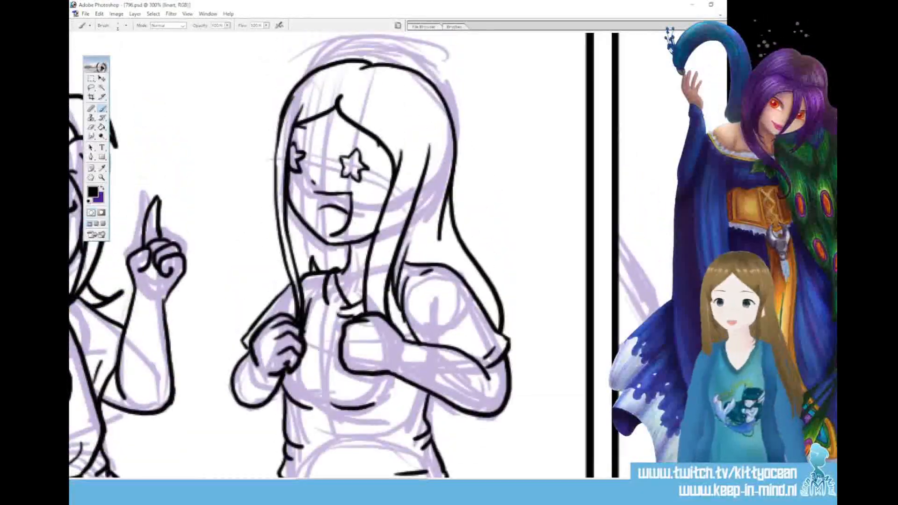
{"action": "key", "text": "ctrl+alt+z"}
{"action": "key", "text": "ctrl+alt+z"}
{"action": "key", "text": "ctrl+alt+z"}
{"action": "key", "text": "ctrl+alt+z"}
{"action": "key", "text": "ctrl+alt+z"}
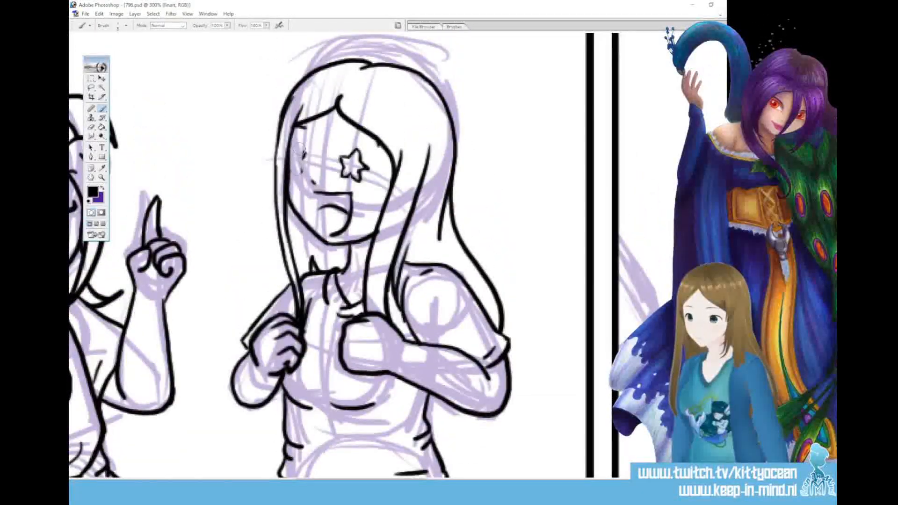
{"action": "key", "text": "l"}
{"action": "left_click_drag", "start_coordinate": [367, 149], "coordinate": [366, 148]}
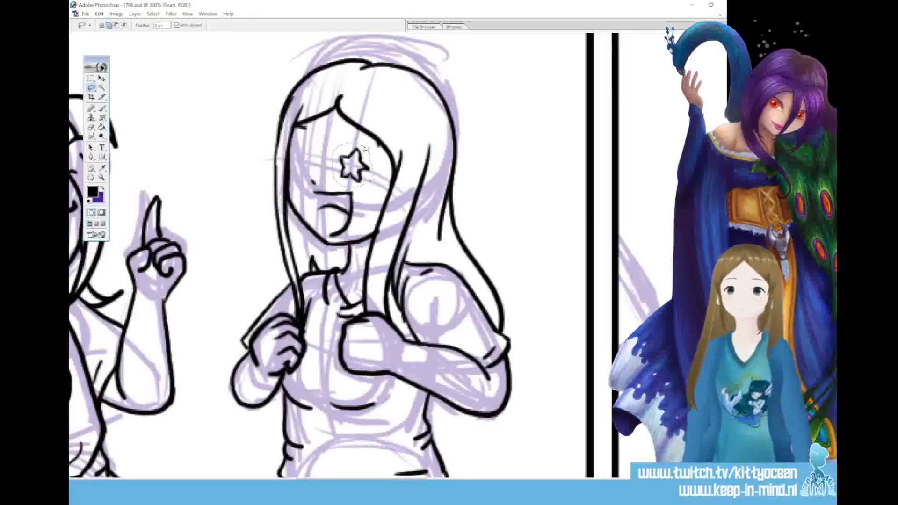
{"action": "key", "text": "ctrl+j"}
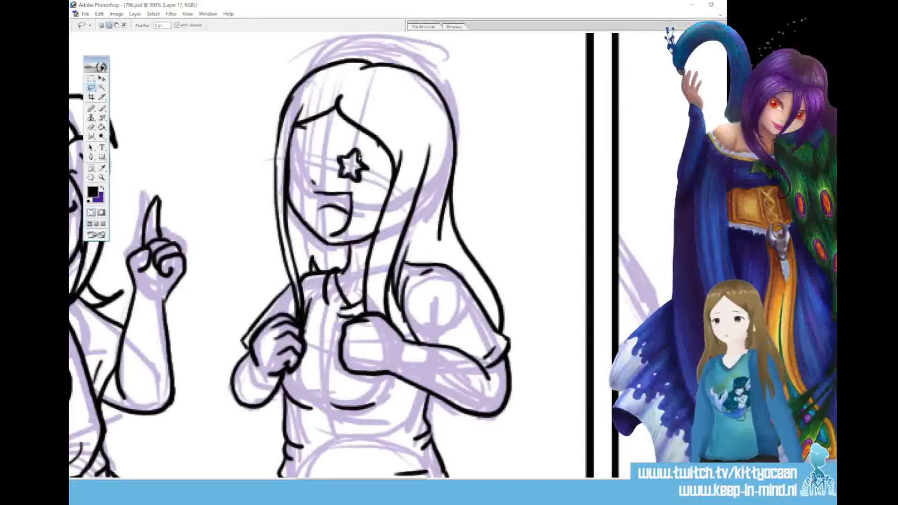
{"action": "left_click", "coordinate": [102, 78]}
{"action": "left_click_drag", "start_coordinate": [358, 168], "coordinate": [300, 155]}
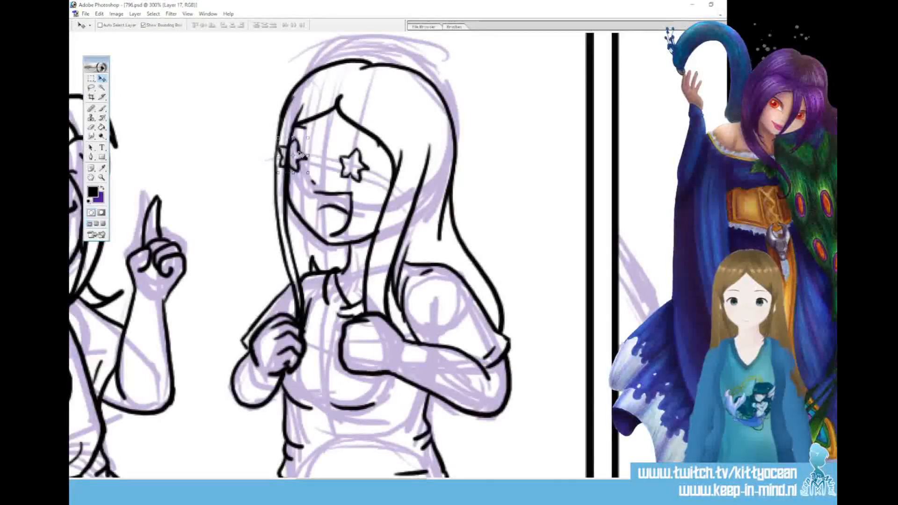
Trim the part of the copied star that overlaps the hair lock and merge it down into the lineart layer
{"action": "left_click_drag", "start_coordinate": [281, 147], "coordinate": [281, 165]}
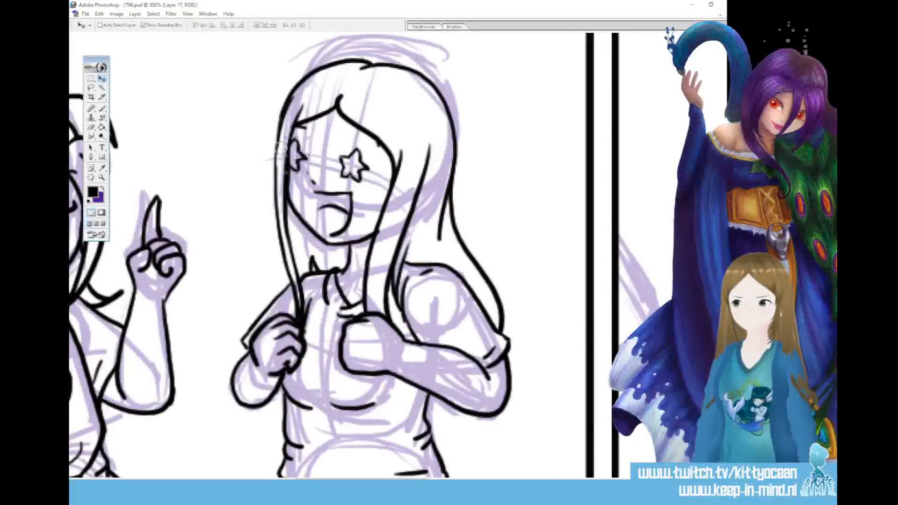
{"action": "key", "text": "ctrl+e"}
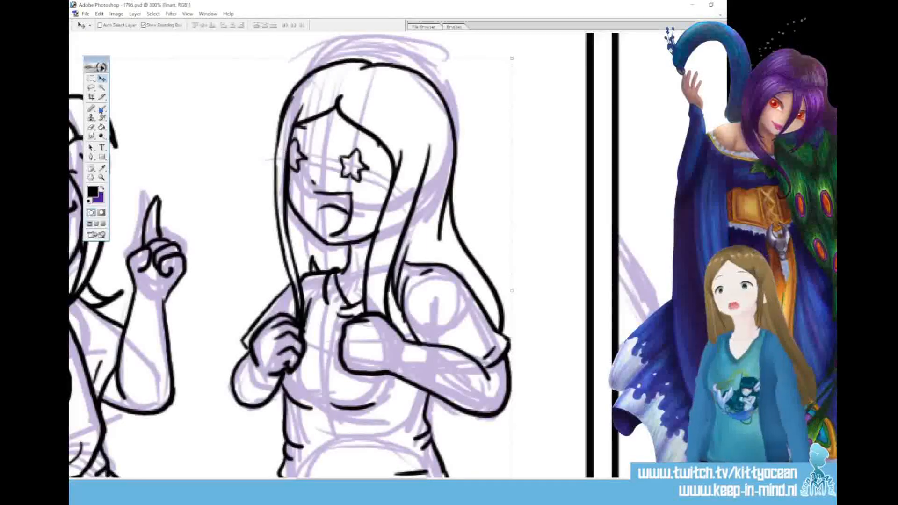
{"action": "left_click", "coordinate": [102, 109]}
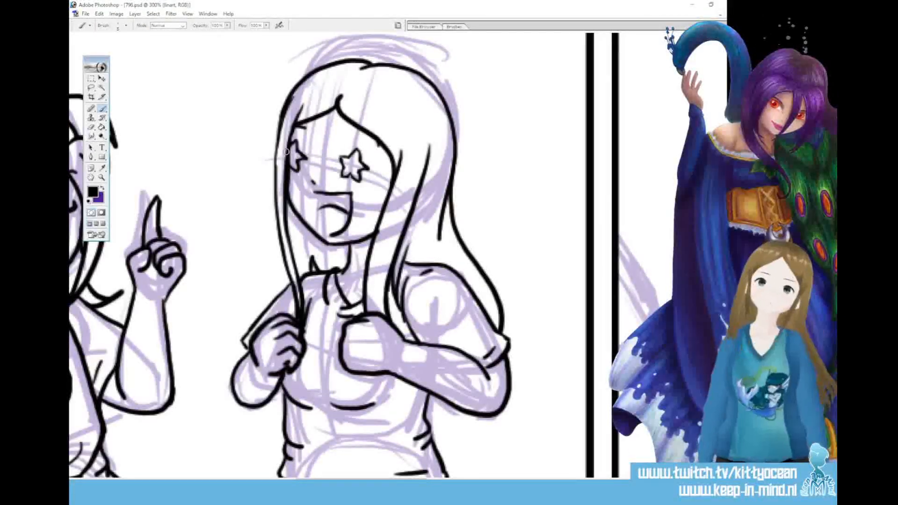
Ink the tightly squeezed eyes and a small nose dot on the tilted head in the next panel
{"action": "left_click_drag", "start_coordinate": [357, 482], "coordinate": [456, 482]}
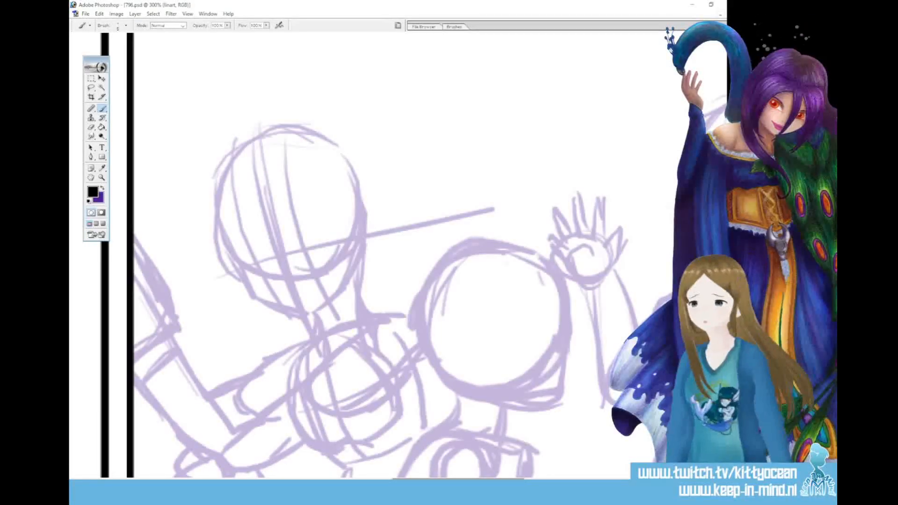
{"action": "mouse_move", "coordinate": [240, 257]}
{"action": "left_mouse_down"}
{"action": "mouse_move", "coordinate": [260, 258]}
{"action": "mouse_move", "coordinate": [252, 271]}
{"action": "left_mouse_up"}
{"action": "mouse_move", "coordinate": [315, 232]}
{"action": "left_mouse_down"}
{"action": "mouse_move", "coordinate": [305, 248]}
{"action": "mouse_move", "coordinate": [322, 249]}
{"action": "left_mouse_up"}
{"action": "left_click", "coordinate": [287, 277]}
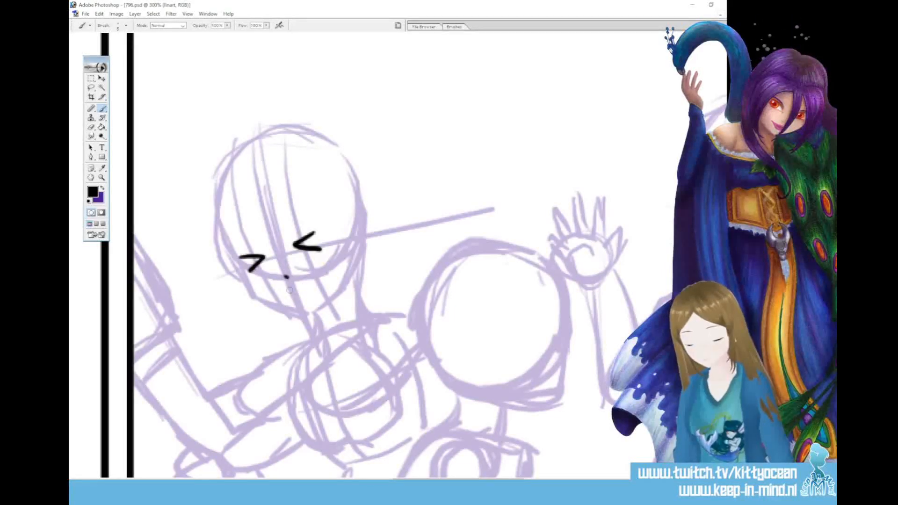
Try to ink a small open mouth below the nose
{"action": "left_click_drag", "start_coordinate": [300, 292], "coordinate": [299, 293]}
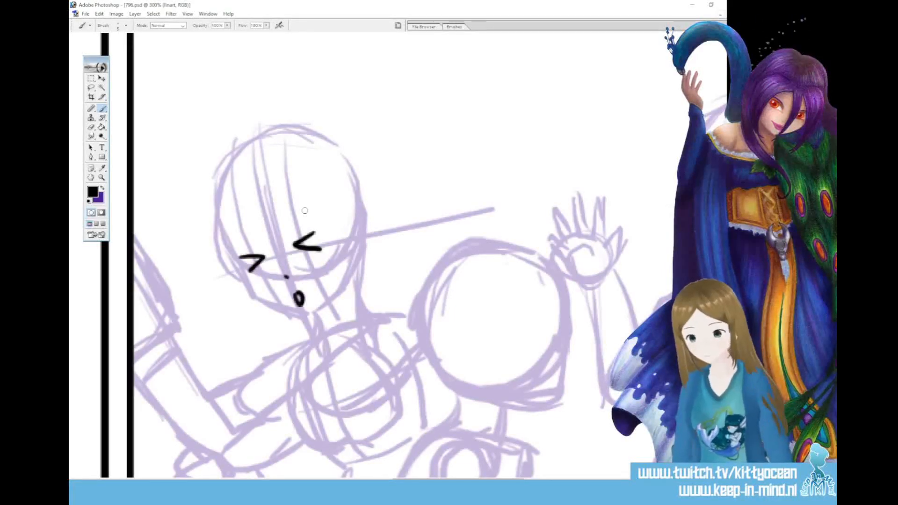
{"action": "key", "text": "ctrl+z"}
{"action": "left_click_drag", "start_coordinate": [305, 293], "coordinate": [302, 297]}
Ink frowning eyebrows above both squeezed eyes and a short mark on the right side of the lower face
{"action": "left_click_drag", "start_coordinate": [294, 233], "coordinate": [308, 222]}
{"action": "left_click_drag", "start_coordinate": [299, 238], "coordinate": [314, 229]}
{"action": "left_click_drag", "start_coordinate": [243, 247], "coordinate": [263, 242]}
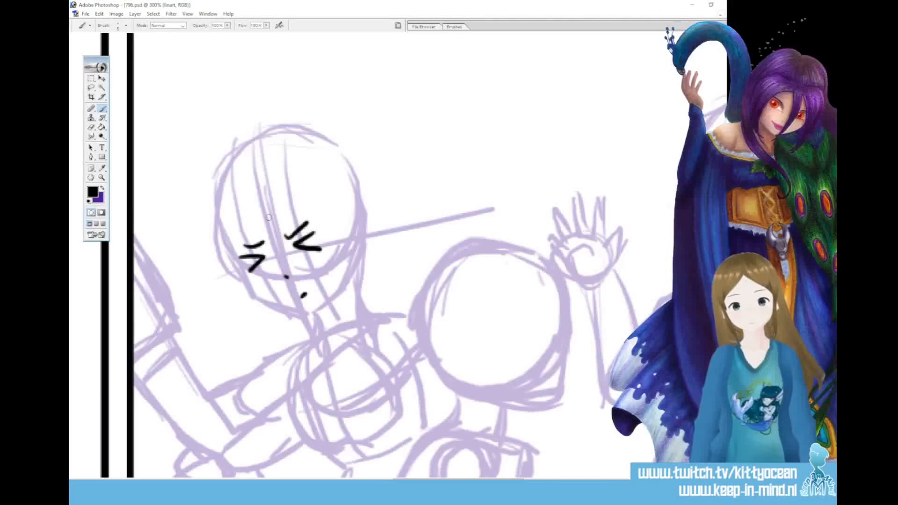
{"action": "left_click", "coordinate": [325, 291]}
Ink long hair locks hanging down both sides of the face, with the left lock tapering to a tip
{"action": "mouse_move", "coordinate": [322, 213]}
{"action": "left_mouse_down"}
{"action": "mouse_move", "coordinate": [339, 262]}
{"action": "mouse_move", "coordinate": [334, 354]}
{"action": "left_mouse_up"}
{"action": "mouse_move", "coordinate": [348, 195]}
{"action": "left_mouse_down"}
{"action": "mouse_move", "coordinate": [359, 245]}
{"action": "mouse_move", "coordinate": [351, 335]}
{"action": "left_mouse_up"}
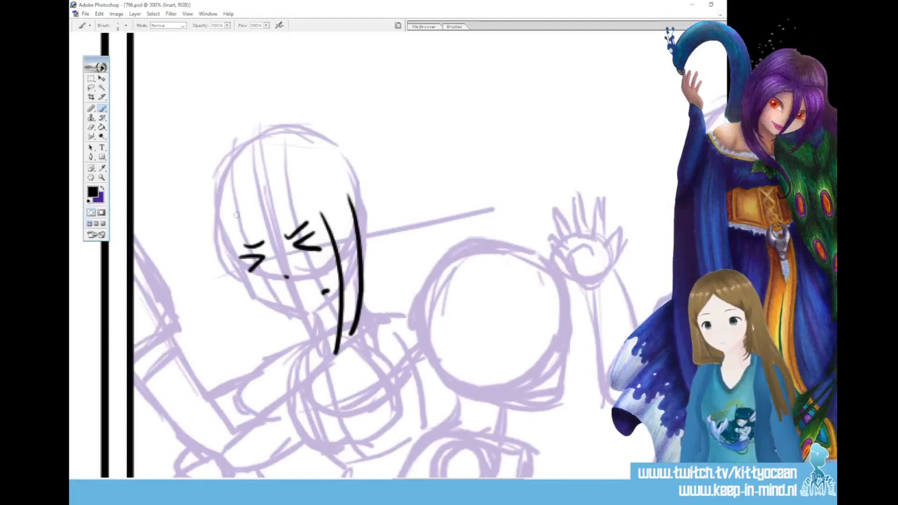
{"action": "left_click_drag", "start_coordinate": [221, 230], "coordinate": [232, 359]}
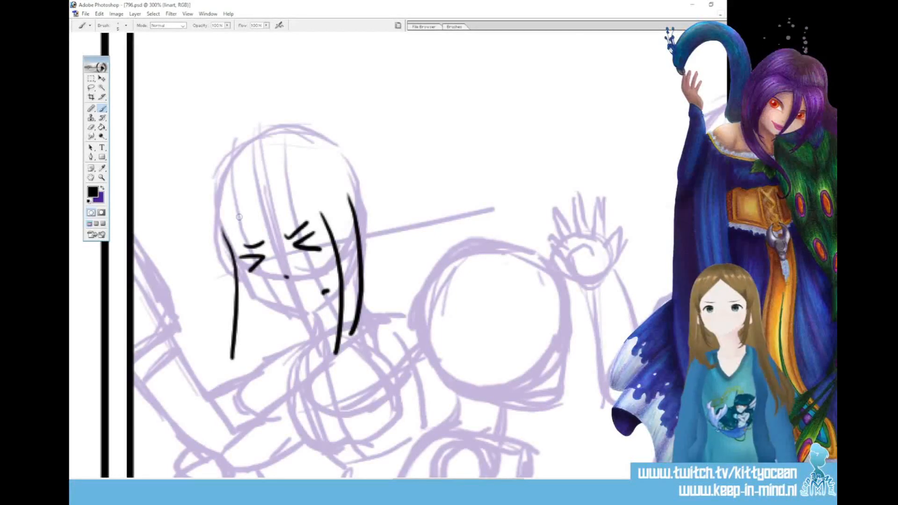
{"action": "key", "text": "ctrl+z"}
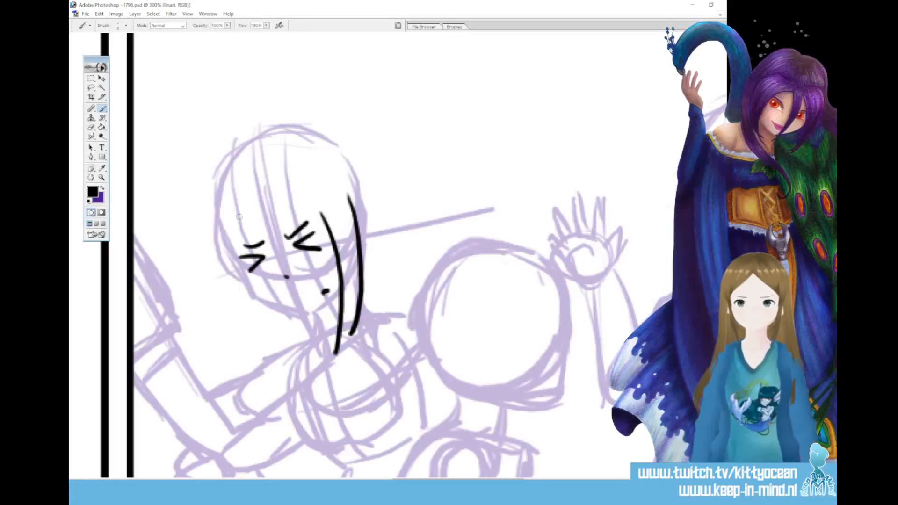
{"action": "left_click_drag", "start_coordinate": [222, 230], "coordinate": [223, 349]}
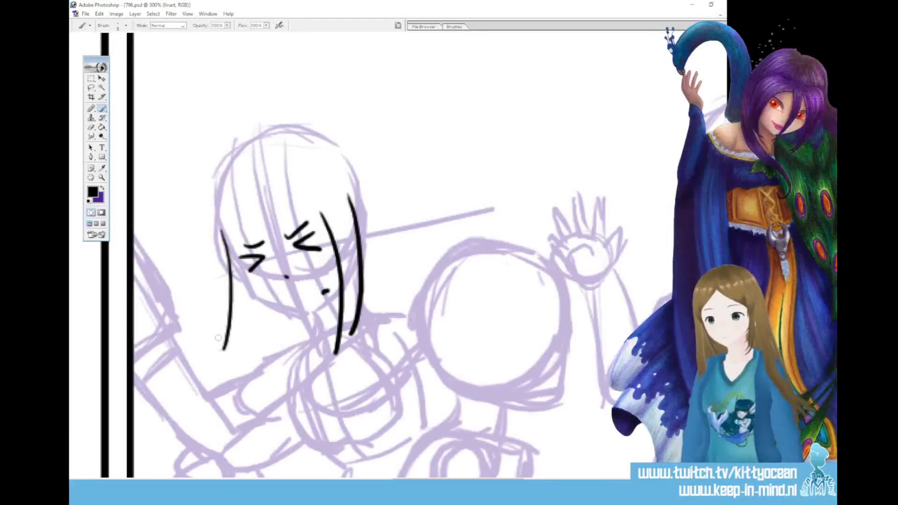
{"action": "left_click_drag", "start_coordinate": [241, 229], "coordinate": [228, 379]}
{"action": "left_click_drag", "start_coordinate": [230, 323], "coordinate": [235, 386]}
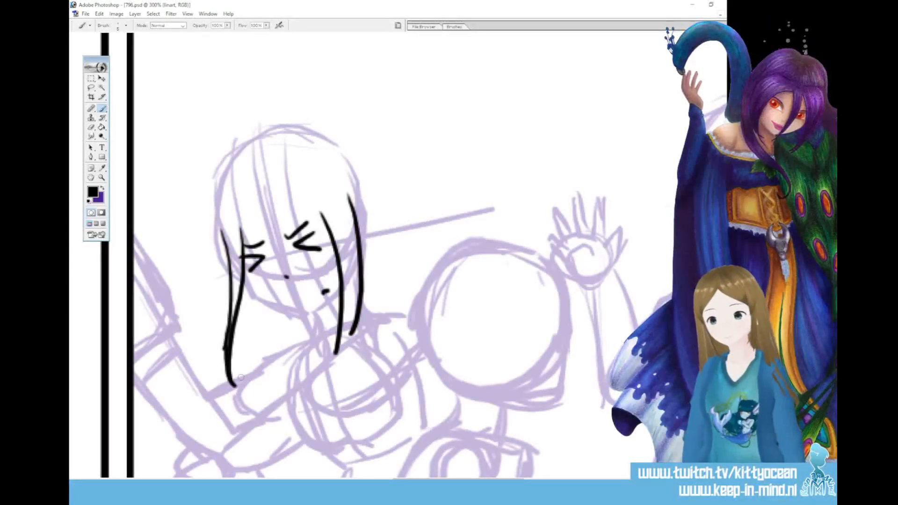
Ink the girl's jawline and short neck line, and draw the parted hairline across her forehead
{"action": "mouse_move", "coordinate": [242, 270]}
{"action": "left_mouse_down"}
{"action": "mouse_move", "coordinate": [254, 294]}
{"action": "mouse_move", "coordinate": [306, 313]}
{"action": "mouse_move", "coordinate": [336, 290]}
{"action": "mouse_move", "coordinate": [318, 338]}
{"action": "left_mouse_up"}
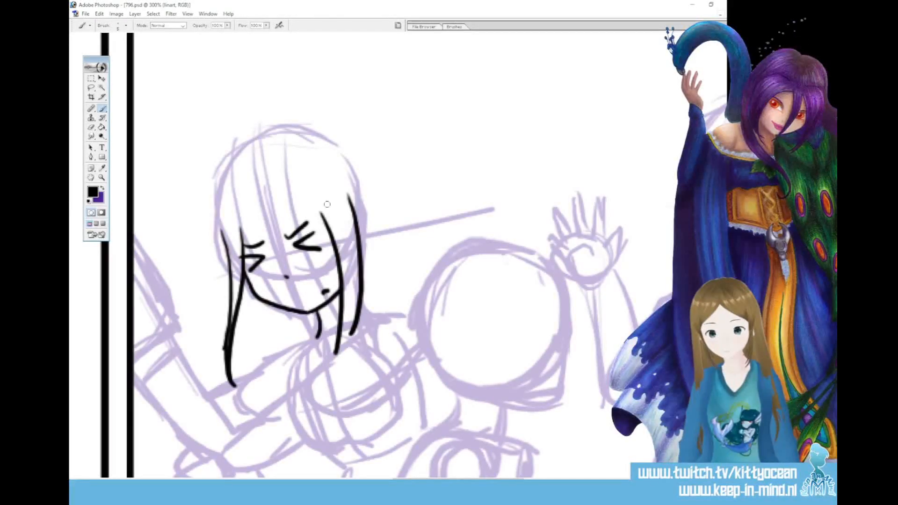
{"action": "left_click_drag", "start_coordinate": [322, 215], "coordinate": [257, 201]}
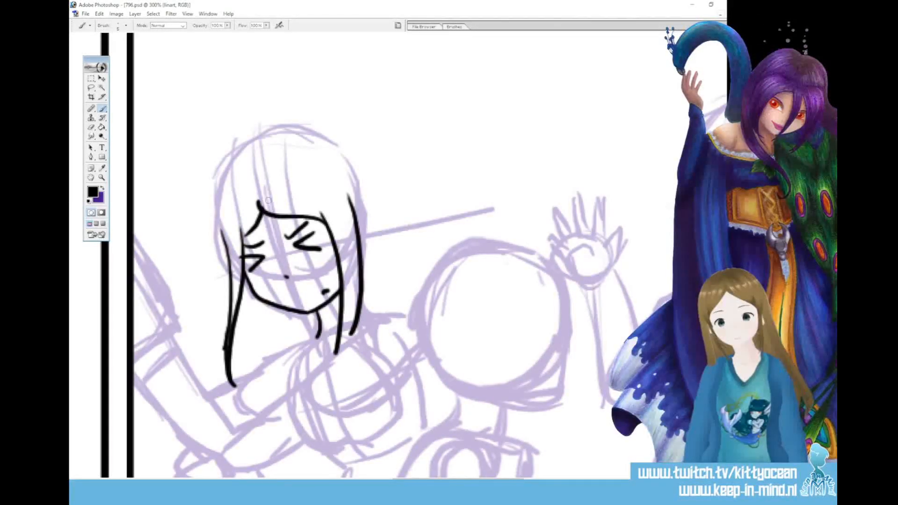
Ink the outer contour of her long hair with a flicked-out lock on the left, plus two small teardrop-shaped emphasis marks beside the head
{"action": "mouse_move", "coordinate": [261, 155]}
{"action": "left_mouse_down"}
{"action": "mouse_move", "coordinate": [321, 131]}
{"action": "mouse_move", "coordinate": [352, 155]}
{"action": "mouse_move", "coordinate": [381, 204]}
{"action": "mouse_move", "coordinate": [395, 268]}
{"action": "mouse_move", "coordinate": [390, 313]}
{"action": "left_mouse_up"}
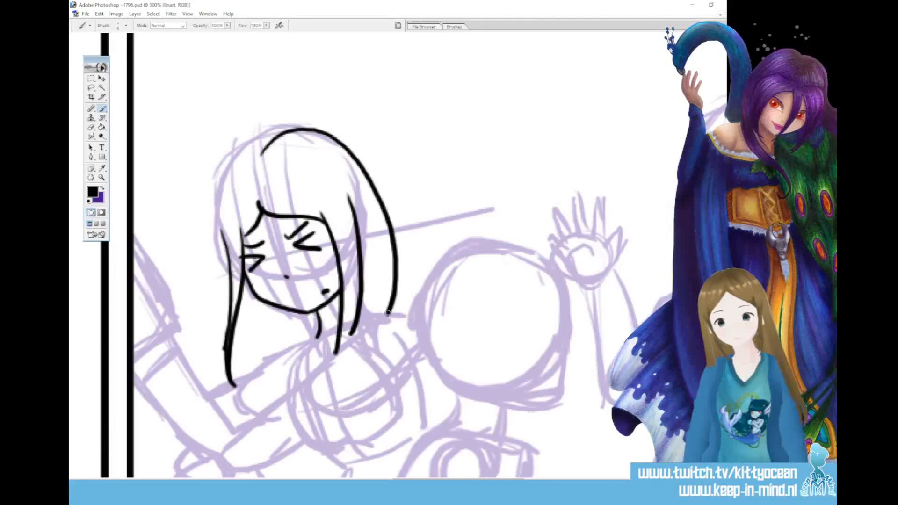
{"action": "mouse_move", "coordinate": [257, 141]}
{"action": "left_mouse_down"}
{"action": "mouse_move", "coordinate": [219, 181]}
{"action": "mouse_move", "coordinate": [219, 283]}
{"action": "left_mouse_up"}
{"action": "mouse_move", "coordinate": [221, 253]}
{"action": "left_mouse_down"}
{"action": "mouse_move", "coordinate": [191, 292]}
{"action": "mouse_move", "coordinate": [196, 325]}
{"action": "mouse_move", "coordinate": [216, 296]}
{"action": "left_mouse_up"}
{"action": "left_click_drag", "start_coordinate": [187, 313], "coordinate": [195, 343]}
{"action": "mouse_move", "coordinate": [204, 197]}
{"action": "left_mouse_down"}
{"action": "mouse_move", "coordinate": [174, 186]}
{"action": "mouse_move", "coordinate": [204, 195]}
{"action": "left_mouse_up"}
{"action": "left_click_drag", "start_coordinate": [202, 188], "coordinate": [202, 187]}
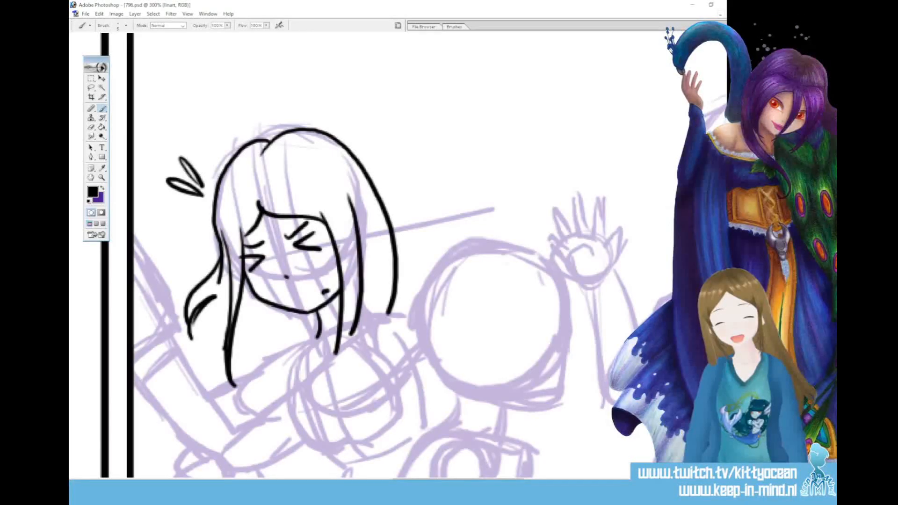
Ink the girl's near shoulder and upper arm with the open end of the short sleeve and small fold marks
{"action": "scroll", "coordinate": [384, 227], "scroll_direction": "down", "scroll_amount": 5}
{"action": "mouse_move", "coordinate": [379, 222]}
{"action": "left_mouse_down"}
{"action": "mouse_move", "coordinate": [410, 226]}
{"action": "mouse_move", "coordinate": [421, 278]}
{"action": "mouse_move", "coordinate": [387, 320]}
{"action": "left_mouse_up"}
{"action": "mouse_move", "coordinate": [374, 224]}
{"action": "left_mouse_down"}
{"action": "mouse_move", "coordinate": [318, 275]}
{"action": "mouse_move", "coordinate": [360, 347]}
{"action": "left_mouse_up"}
{"action": "mouse_move", "coordinate": [372, 307]}
{"action": "left_mouse_down"}
{"action": "mouse_move", "coordinate": [382, 322]}
{"action": "mouse_move", "coordinate": [398, 313]}
{"action": "left_mouse_up"}
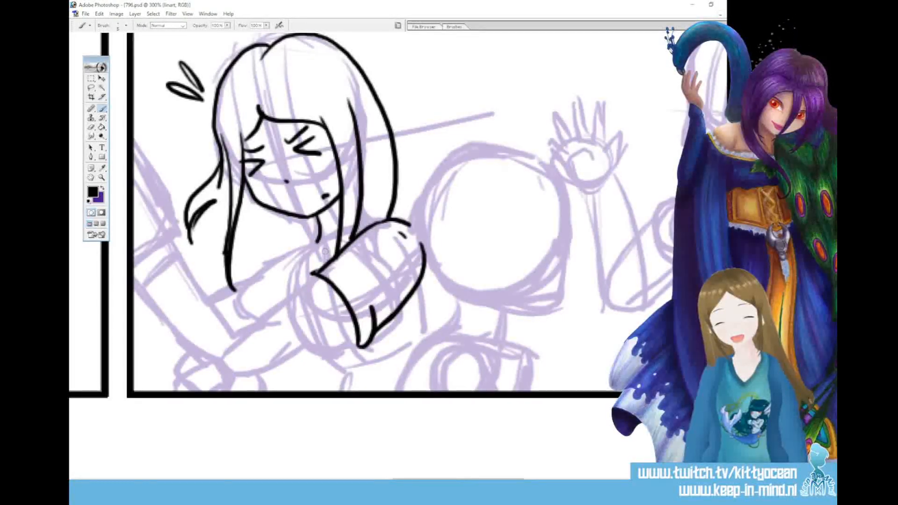
Ink her shirt collar, the near forearm reaching left with its gripping hand, and the underside of the sleeve opening
{"action": "mouse_move", "coordinate": [317, 239]}
{"action": "left_mouse_down"}
{"action": "mouse_move", "coordinate": [300, 283]}
{"action": "mouse_move", "coordinate": [275, 307]}
{"action": "mouse_move", "coordinate": [236, 339]}
{"action": "mouse_move", "coordinate": [194, 347]}
{"action": "mouse_move", "coordinate": [220, 331]}
{"action": "mouse_move", "coordinate": [209, 326]}
{"action": "mouse_move", "coordinate": [199, 332]}
{"action": "mouse_move", "coordinate": [210, 340]}
{"action": "mouse_move", "coordinate": [186, 347]}
{"action": "mouse_move", "coordinate": [201, 375]}
{"action": "mouse_move", "coordinate": [223, 387]}
{"action": "mouse_move", "coordinate": [358, 319]}
{"action": "left_mouse_up"}
{"action": "mouse_move", "coordinate": [218, 337]}
{"action": "left_mouse_down"}
{"action": "mouse_move", "coordinate": [236, 344]}
{"action": "mouse_move", "coordinate": [218, 341]}
{"action": "left_mouse_up"}
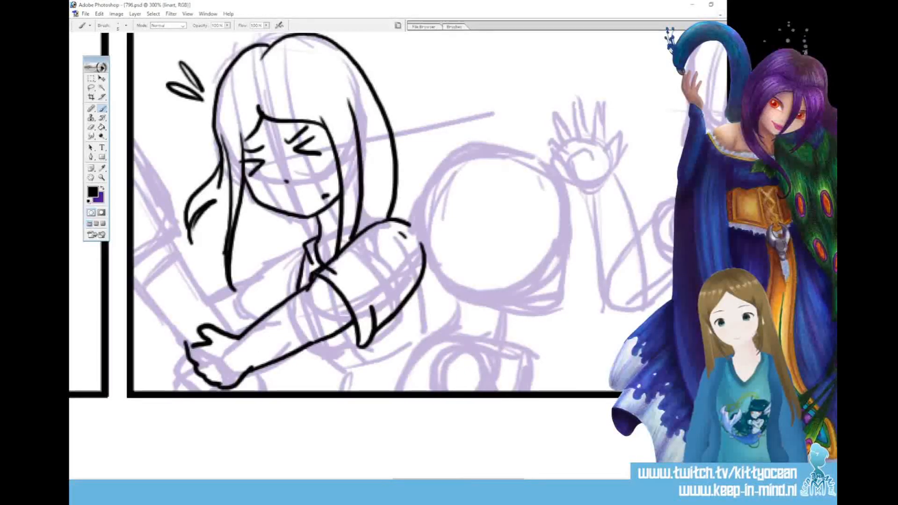
{"action": "left_click_drag", "start_coordinate": [344, 327], "coordinate": [356, 345]}
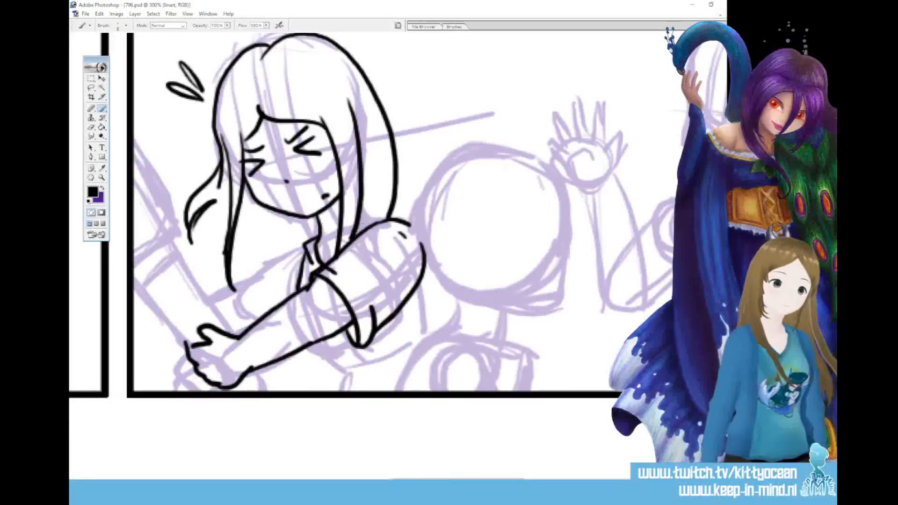
Ink a short hair strand above the near shoulder, and the far shoulder with its sleeve and the start of the far arm
{"action": "left_click_drag", "start_coordinate": [378, 198], "coordinate": [375, 214]}
{"action": "left_click_drag", "start_coordinate": [304, 250], "coordinate": [288, 296]}
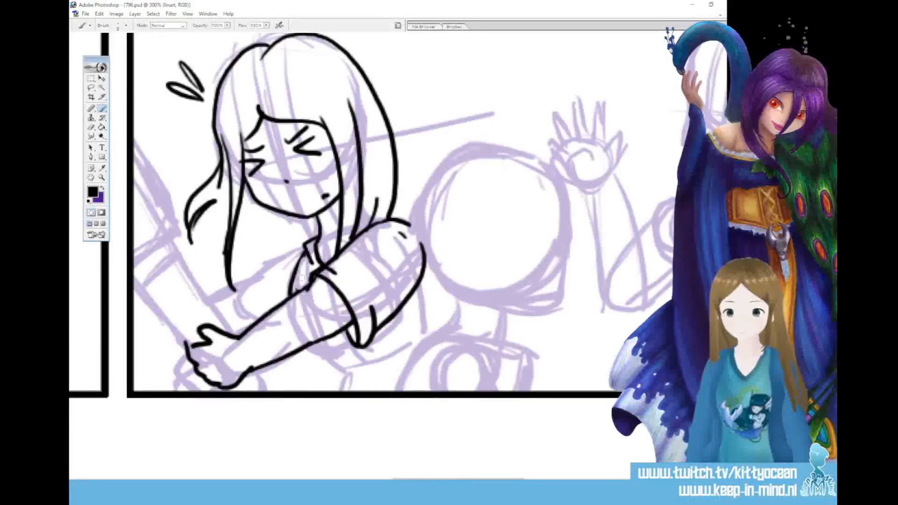
{"action": "mouse_move", "coordinate": [307, 243]}
{"action": "left_mouse_down"}
{"action": "mouse_move", "coordinate": [232, 279]}
{"action": "mouse_move", "coordinate": [257, 318]}
{"action": "left_mouse_up"}
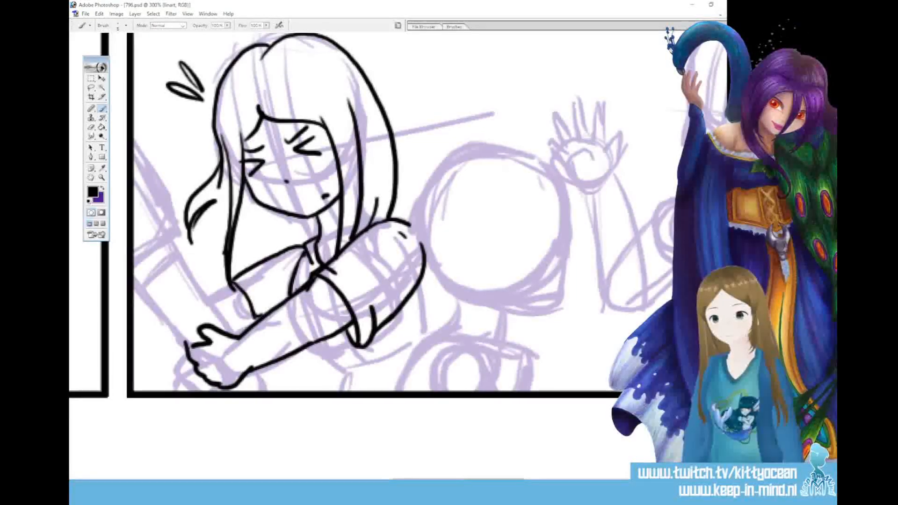
{"action": "left_click_drag", "start_coordinate": [234, 288], "coordinate": [211, 298]}
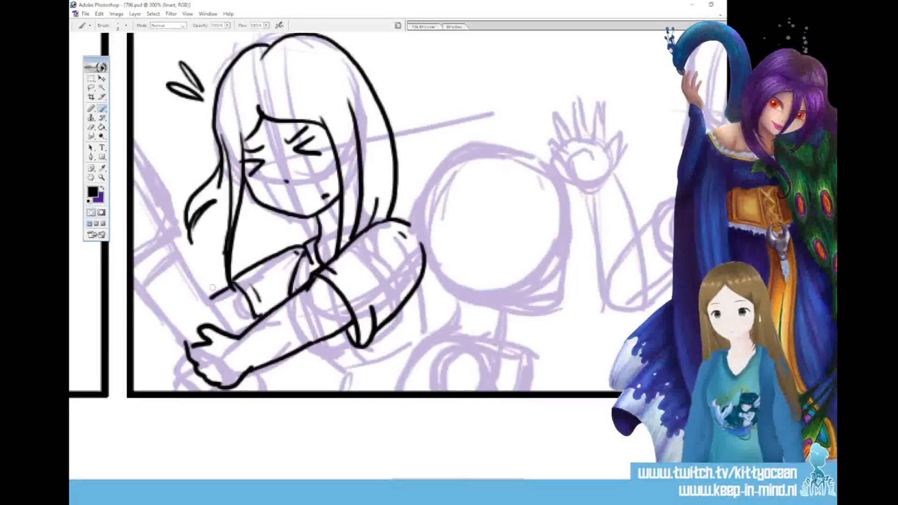
Ink the gripped arm entering from the panel's left edge with its sleeve, the curled fingers around it, and a short line below the near hand
{"action": "left_click_drag", "start_coordinate": [180, 258], "coordinate": [232, 333]}
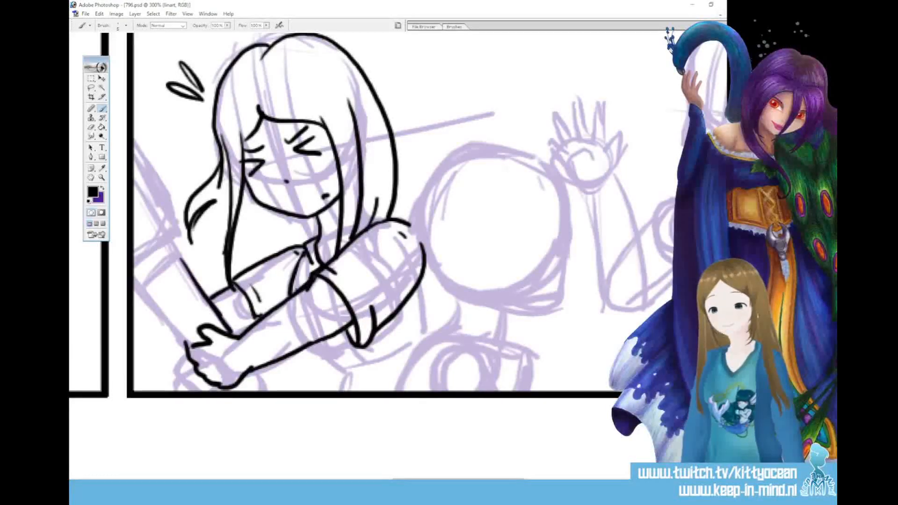
{"action": "left_click_drag", "start_coordinate": [139, 289], "coordinate": [189, 344]}
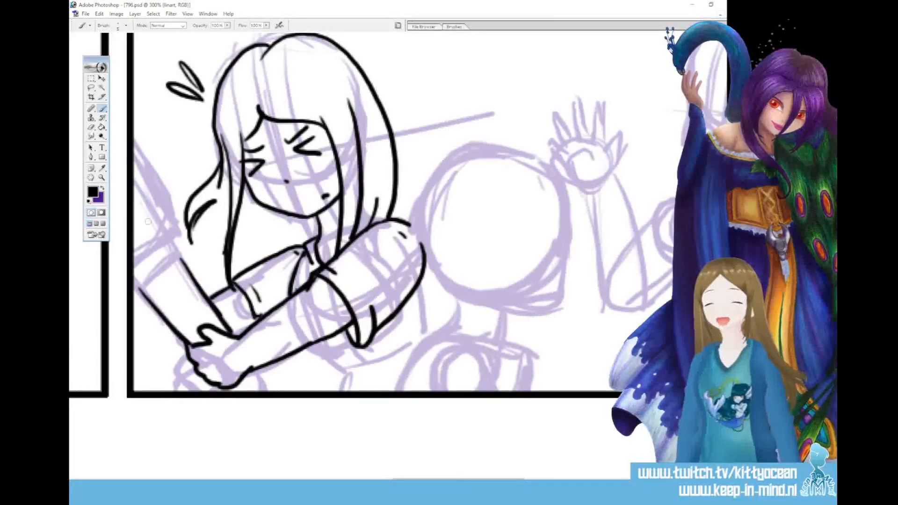
{"action": "mouse_move", "coordinate": [138, 151]}
{"action": "left_mouse_down"}
{"action": "mouse_move", "coordinate": [182, 242]}
{"action": "mouse_move", "coordinate": [133, 264]}
{"action": "left_mouse_up"}
{"action": "left_click_drag", "start_coordinate": [179, 236], "coordinate": [185, 264]}
{"action": "left_click_drag", "start_coordinate": [132, 279], "coordinate": [149, 300]}
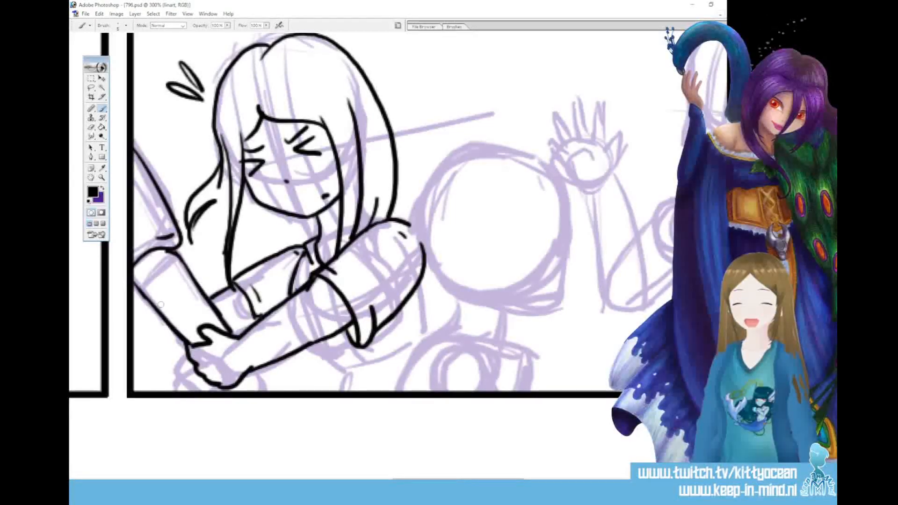
{"action": "left_click_drag", "start_coordinate": [253, 368], "coordinate": [260, 391]}
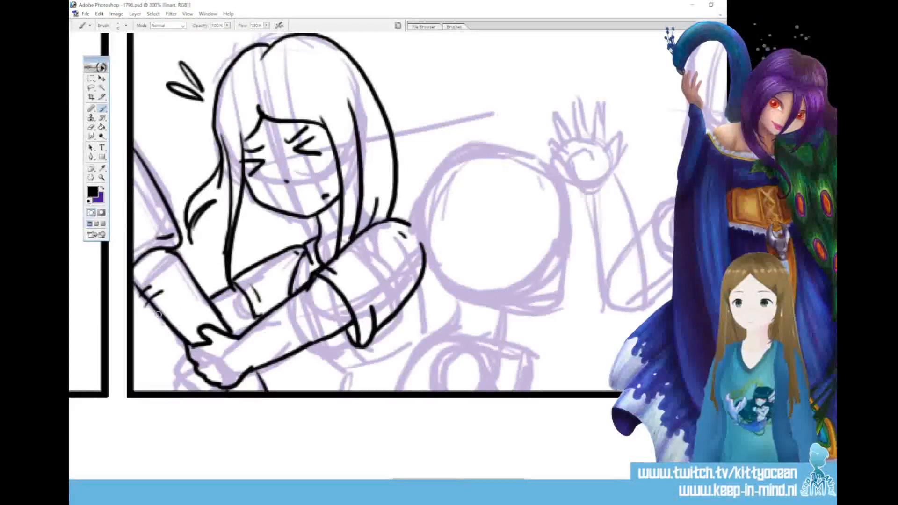
{"action": "mouse_move", "coordinate": [161, 304]}
{"action": "left_mouse_down"}
{"action": "mouse_move", "coordinate": [174, 311]}
{"action": "mouse_move", "coordinate": [167, 319]}
{"action": "mouse_move", "coordinate": [160, 292]}
{"action": "left_mouse_up"}
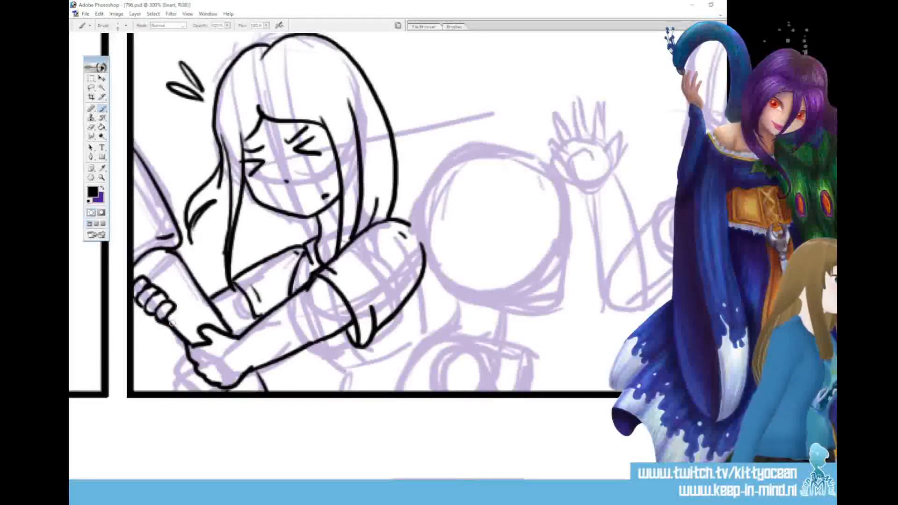
Ink the loose hair ends hanging behind the gripped arm and far shoulder, replacing the first attempt at the flicked lock
{"action": "left_click_drag", "start_coordinate": [208, 204], "coordinate": [183, 277]}
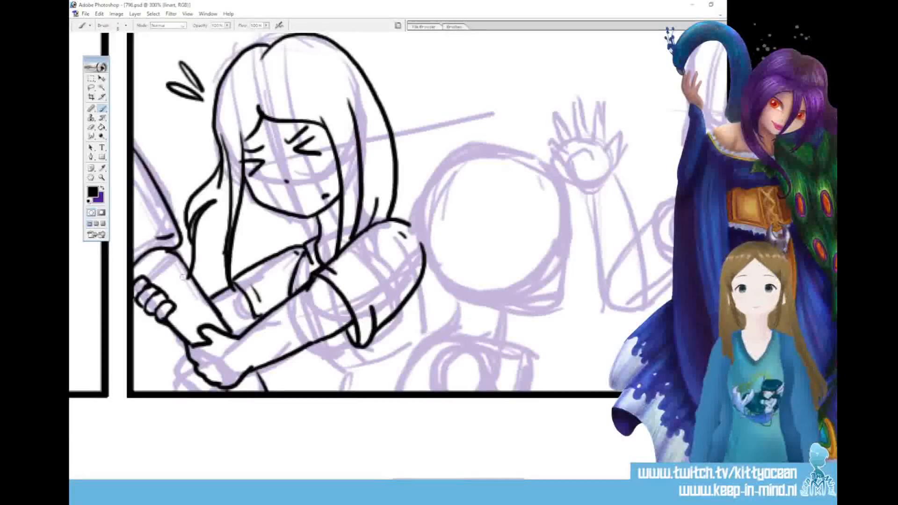
{"action": "key", "text": "ctrl+z"}
{"action": "mouse_move", "coordinate": [213, 202]}
{"action": "left_mouse_down"}
{"action": "mouse_move", "coordinate": [192, 273]}
{"action": "mouse_move", "coordinate": [209, 254]}
{"action": "left_mouse_up"}
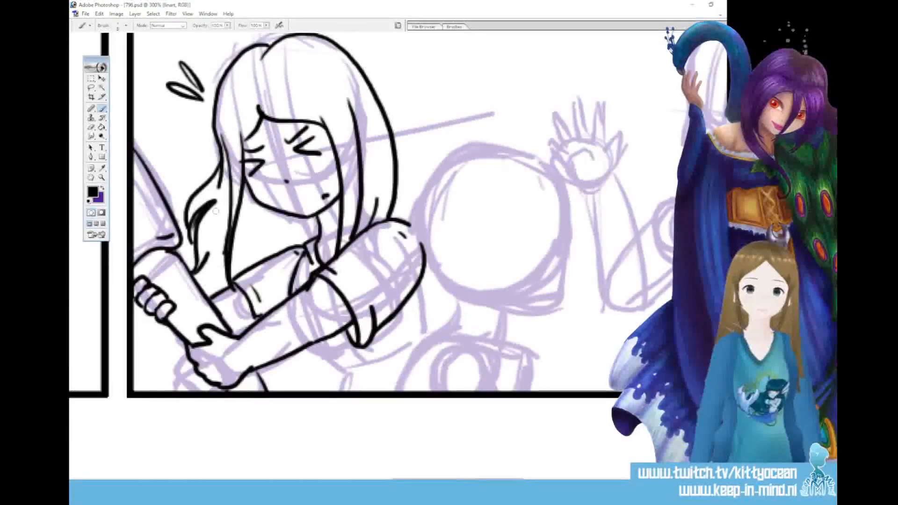
{"action": "left_click_drag", "start_coordinate": [260, 245], "coordinate": [249, 269]}
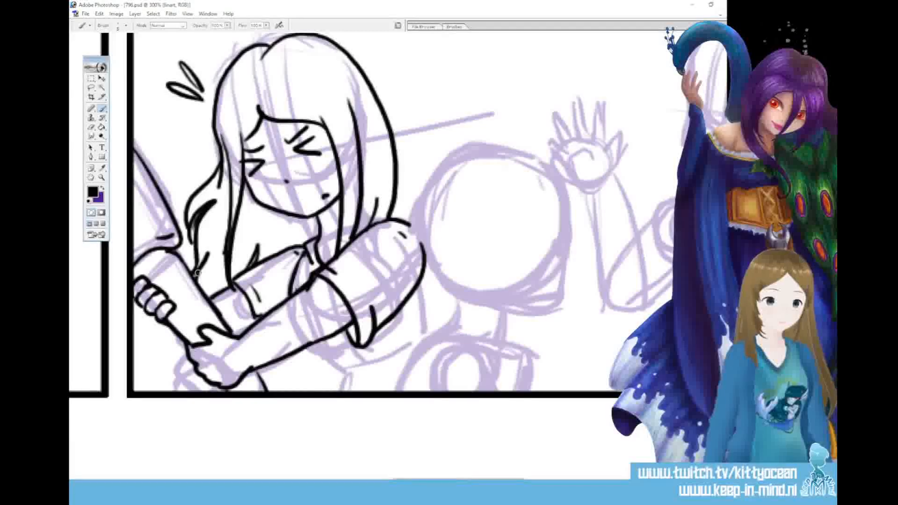
Ink the girl's torso below the arms with shirt folds and a waist line, and a line running down behind the near sleeve
{"action": "left_click_drag", "start_coordinate": [304, 347], "coordinate": [325, 362]}
{"action": "left_click_drag", "start_coordinate": [421, 263], "coordinate": [431, 335]}
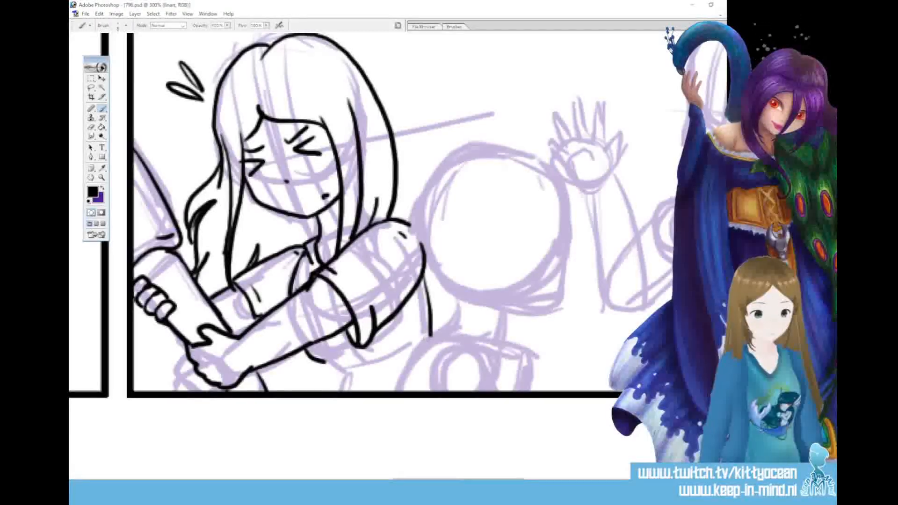
{"action": "mouse_move", "coordinate": [318, 362]}
{"action": "left_mouse_down"}
{"action": "mouse_move", "coordinate": [358, 372]}
{"action": "mouse_move", "coordinate": [364, 357]}
{"action": "mouse_move", "coordinate": [349, 352]}
{"action": "mouse_move", "coordinate": [309, 399]}
{"action": "left_mouse_up"}
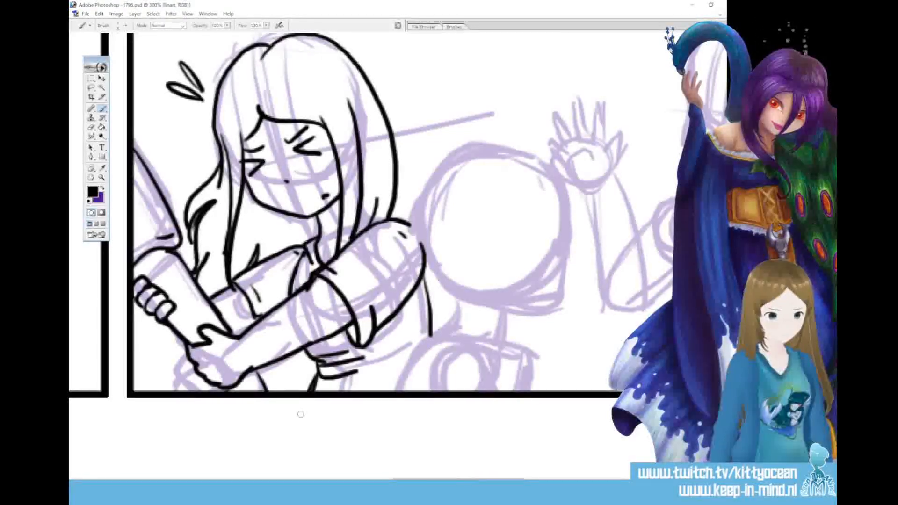
Ink the second character's right-facing profile from forehead to jaw, with eye, eyebrow and small mouth marks
{"action": "scroll", "coordinate": [300, 414], "scroll_direction": "right", "scroll_amount": 5}
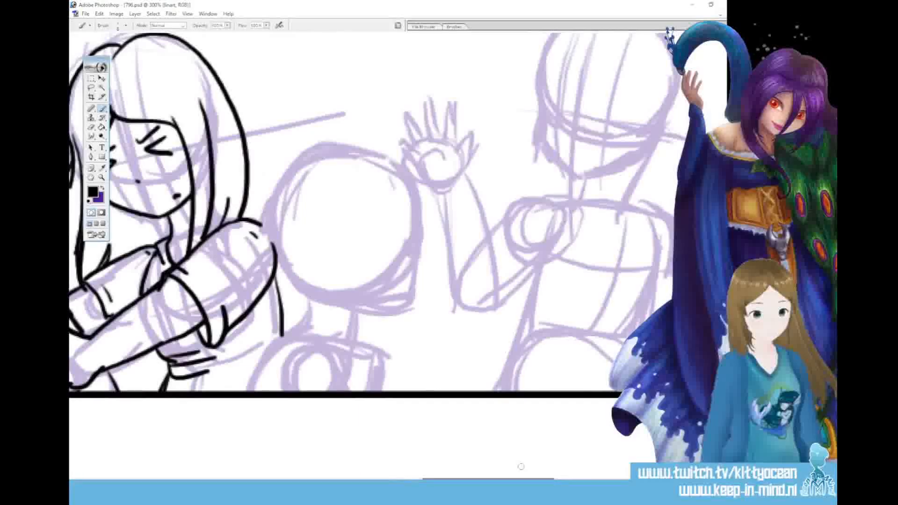
{"action": "mouse_move", "coordinate": [412, 197]}
{"action": "left_mouse_down"}
{"action": "mouse_move", "coordinate": [407, 234]}
{"action": "mouse_move", "coordinate": [422, 259]}
{"action": "mouse_move", "coordinate": [378, 312]}
{"action": "left_mouse_up"}
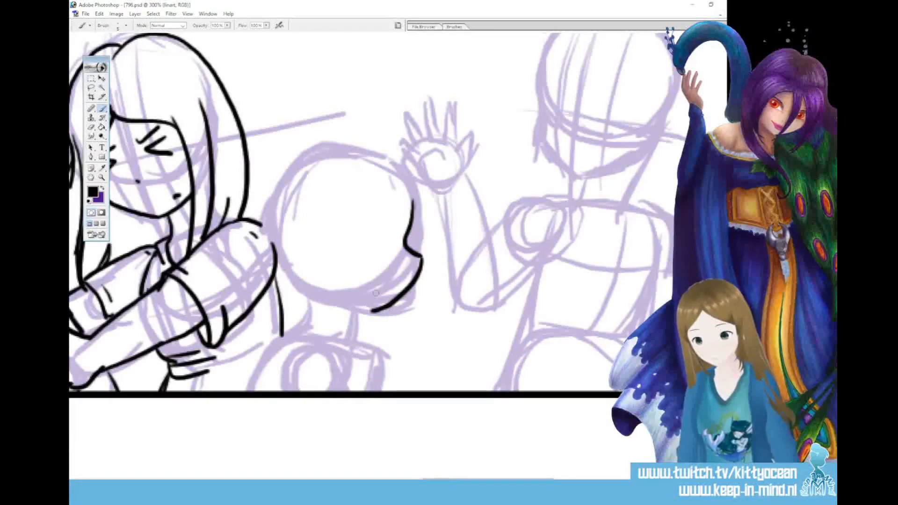
{"action": "left_click_drag", "start_coordinate": [319, 296], "coordinate": [376, 310]}
{"action": "mouse_move", "coordinate": [389, 226]}
{"action": "left_mouse_down"}
{"action": "mouse_move", "coordinate": [387, 253]}
{"action": "mouse_move", "coordinate": [380, 215]}
{"action": "left_mouse_up"}
{"action": "left_click_drag", "start_coordinate": [368, 281], "coordinate": [377, 284]}
{"action": "left_click_drag", "start_coordinate": [387, 283], "coordinate": [392, 285]}
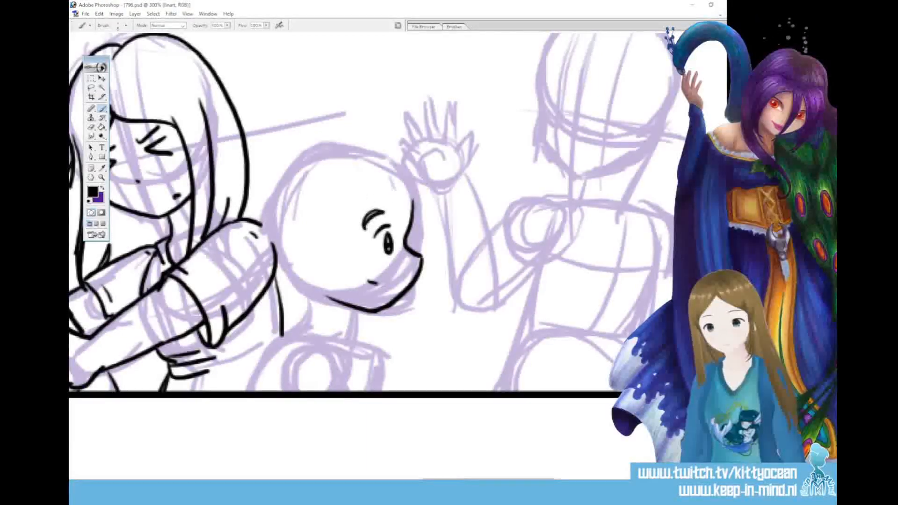
Ink a swept-forward quiff over the second character's forehead, curving down to a point in front of the brow
{"action": "mouse_move", "coordinate": [377, 170]}
{"action": "left_mouse_down"}
{"action": "mouse_move", "coordinate": [399, 161]}
{"action": "mouse_move", "coordinate": [422, 233]}
{"action": "left_mouse_up"}
{"action": "left_click_drag", "start_coordinate": [393, 195], "coordinate": [423, 237]}
{"action": "left_click_drag", "start_coordinate": [381, 152], "coordinate": [427, 224]}
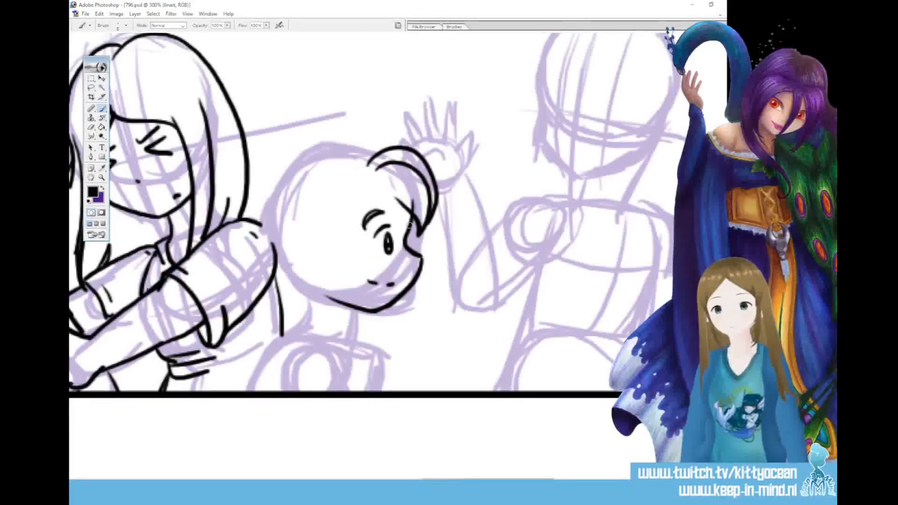
{"action": "mouse_move", "coordinate": [378, 168]}
{"action": "left_mouse_down"}
{"action": "mouse_move", "coordinate": [396, 163]}
{"action": "mouse_move", "coordinate": [421, 188]}
{"action": "mouse_move", "coordinate": [427, 219]}
{"action": "left_mouse_up"}
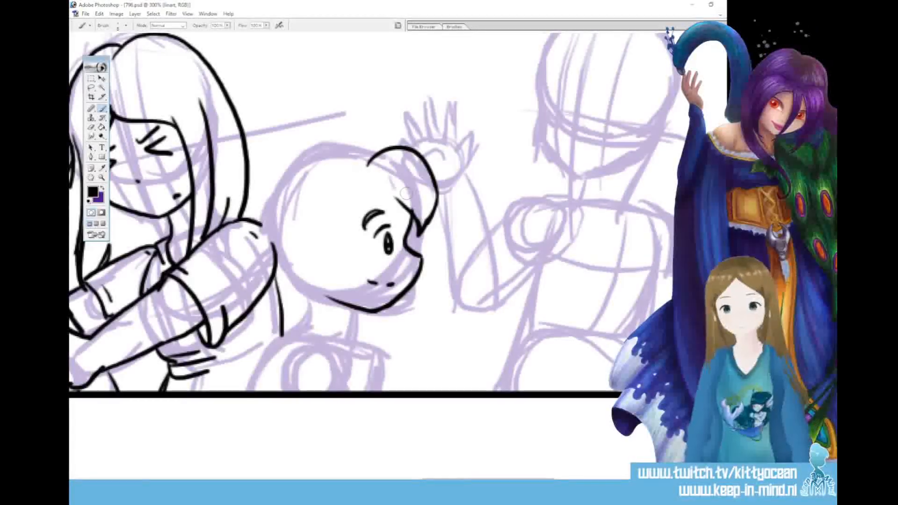
Ink the second character's ear and the hairline running from the fringe into a pointed sideburn
{"action": "left_click_drag", "start_coordinate": [335, 241], "coordinate": [330, 269]}
{"action": "left_click_drag", "start_coordinate": [342, 248], "coordinate": [336, 267]}
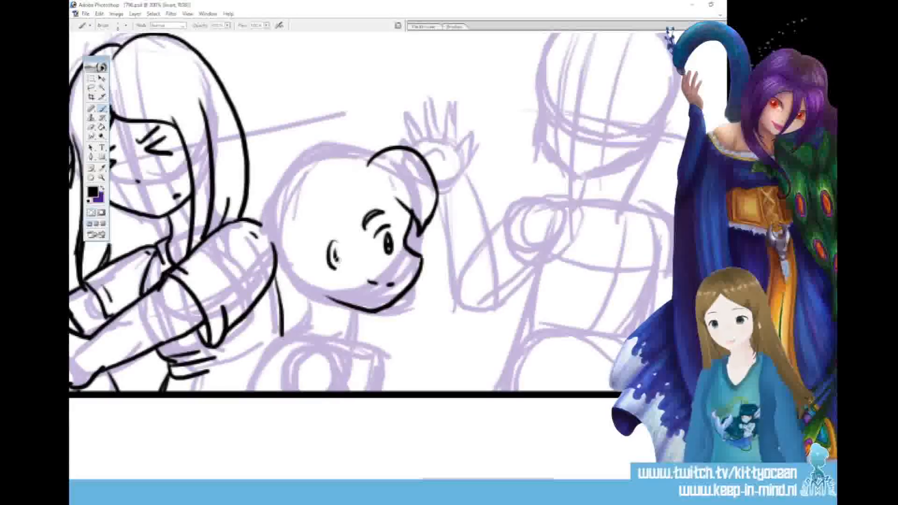
{"action": "left_click_drag", "start_coordinate": [397, 199], "coordinate": [349, 271]}
{"action": "left_click_drag", "start_coordinate": [349, 205], "coordinate": [355, 270]}
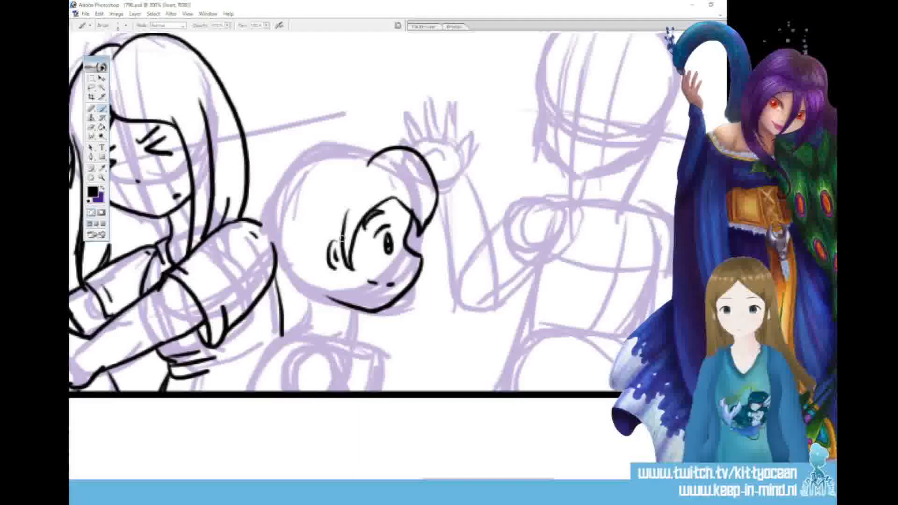
Ink the tufted short hair around the crown and back of the head down to the nape, and refine the quiff's edges
{"action": "mouse_move", "coordinate": [369, 160]}
{"action": "left_mouse_down"}
{"action": "mouse_move", "coordinate": [332, 154]}
{"action": "mouse_move", "coordinate": [288, 191]}
{"action": "mouse_move", "coordinate": [266, 211]}
{"action": "mouse_move", "coordinate": [276, 248]}
{"action": "left_mouse_up"}
{"action": "left_click_drag", "start_coordinate": [274, 250], "coordinate": [304, 297]}
{"action": "mouse_move", "coordinate": [336, 269]}
{"action": "left_mouse_down"}
{"action": "mouse_move", "coordinate": [299, 304]}
{"action": "mouse_move", "coordinate": [321, 265]}
{"action": "left_mouse_up"}
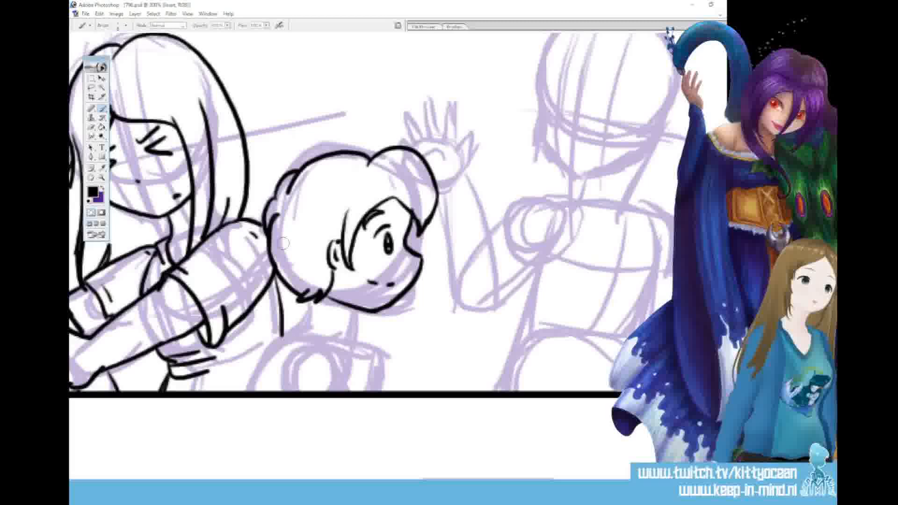
{"action": "mouse_move", "coordinate": [418, 149]}
{"action": "left_mouse_down"}
{"action": "mouse_move", "coordinate": [382, 151]}
{"action": "mouse_move", "coordinate": [428, 161]}
{"action": "mouse_move", "coordinate": [438, 187]}
{"action": "left_mouse_up"}
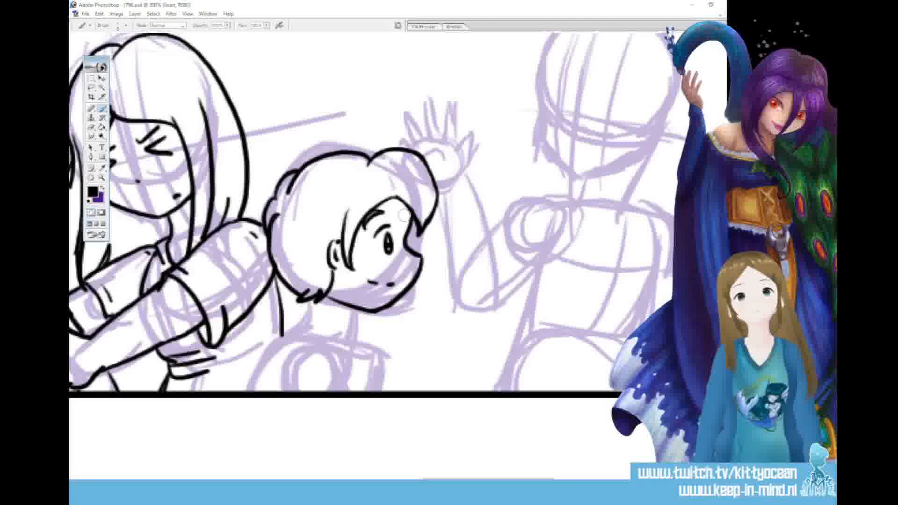
{"action": "left_click_drag", "start_coordinate": [389, 192], "coordinate": [418, 227]}
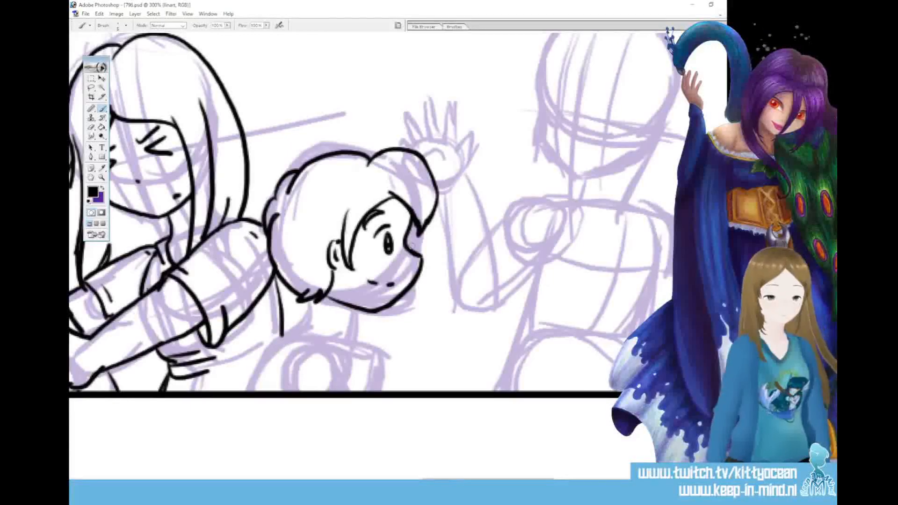
Ink the second character's neck, shirt collar and rounded near shoulder with arm lines down to the panel's bottom border
{"action": "left_click_drag", "start_coordinate": [352, 309], "coordinate": [346, 339]}
{"action": "left_click_drag", "start_coordinate": [310, 300], "coordinate": [301, 330]}
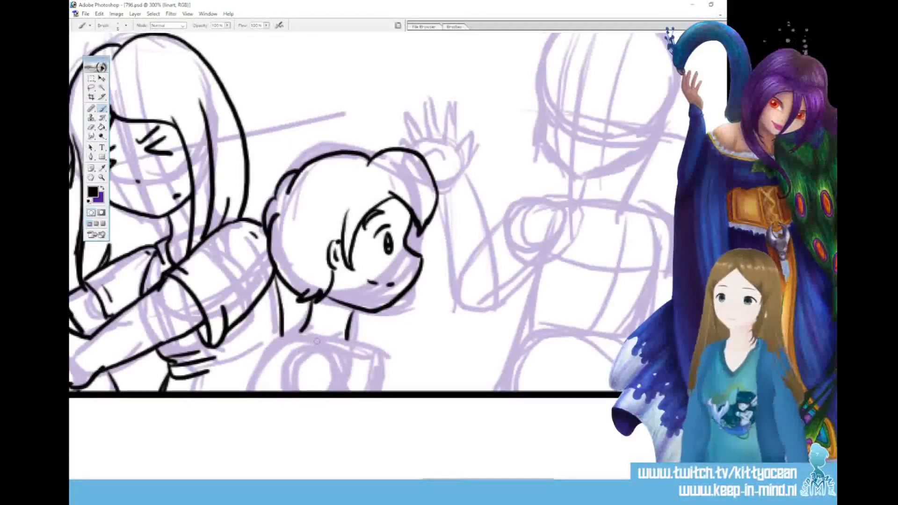
{"action": "mouse_move", "coordinate": [305, 347]}
{"action": "left_mouse_down"}
{"action": "mouse_move", "coordinate": [334, 358]}
{"action": "mouse_move", "coordinate": [360, 390]}
{"action": "left_mouse_up"}
{"action": "left_click_drag", "start_coordinate": [305, 347], "coordinate": [288, 390]}
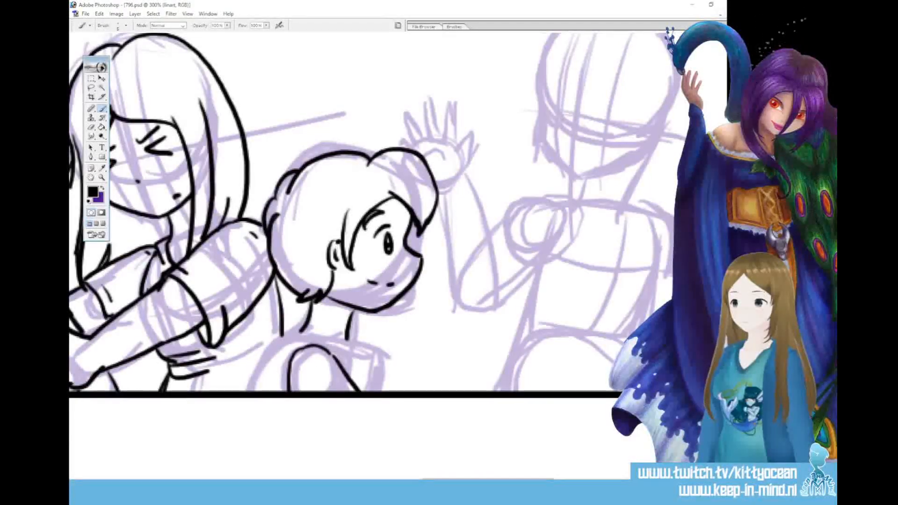
{"action": "mouse_move", "coordinate": [305, 329]}
{"action": "left_mouse_down"}
{"action": "mouse_move", "coordinate": [332, 353]}
{"action": "mouse_move", "coordinate": [354, 351]}
{"action": "left_mouse_up"}
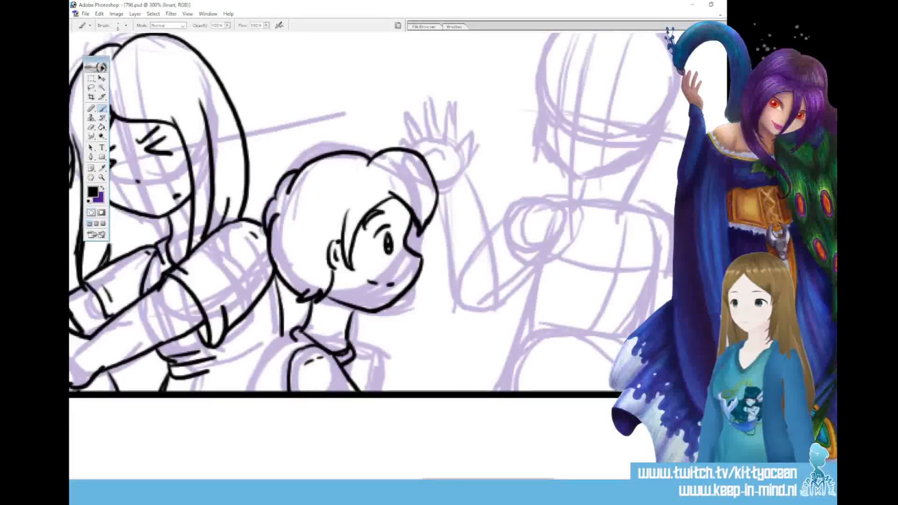
Ink the second character's back line from the collar to the bottom border, replacing the first stroke with a tighter curve
{"action": "left_click_drag", "start_coordinate": [294, 330], "coordinate": [257, 390]}
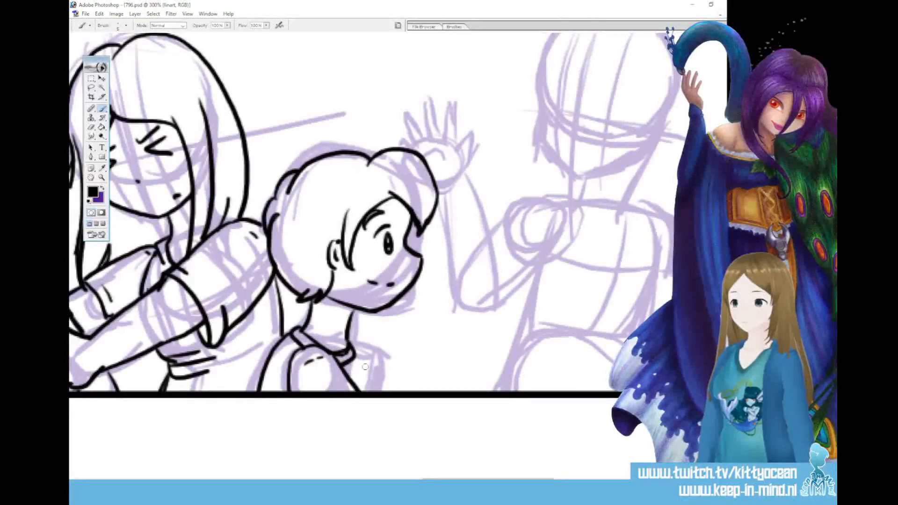
{"action": "key", "text": "ctrl+z"}
{"action": "left_click_drag", "start_coordinate": [295, 330], "coordinate": [262, 399]}
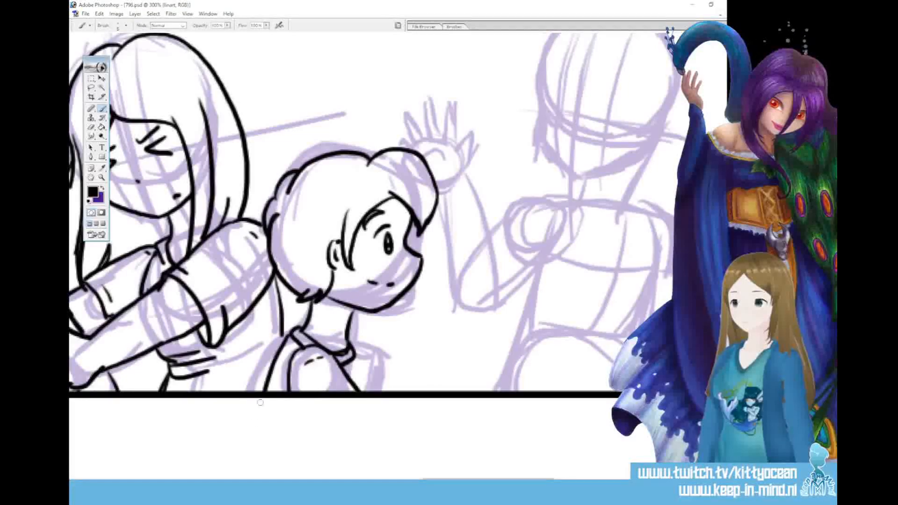
Ink the second character's shirt front down to the panel's bottom border and add the fold lines on the neighbouring character's shirt
{"action": "mouse_move", "coordinate": [282, 330]}
{"action": "left_mouse_down"}
{"action": "mouse_move", "coordinate": [276, 353]}
{"action": "mouse_move", "coordinate": [252, 367]}
{"action": "left_mouse_up"}
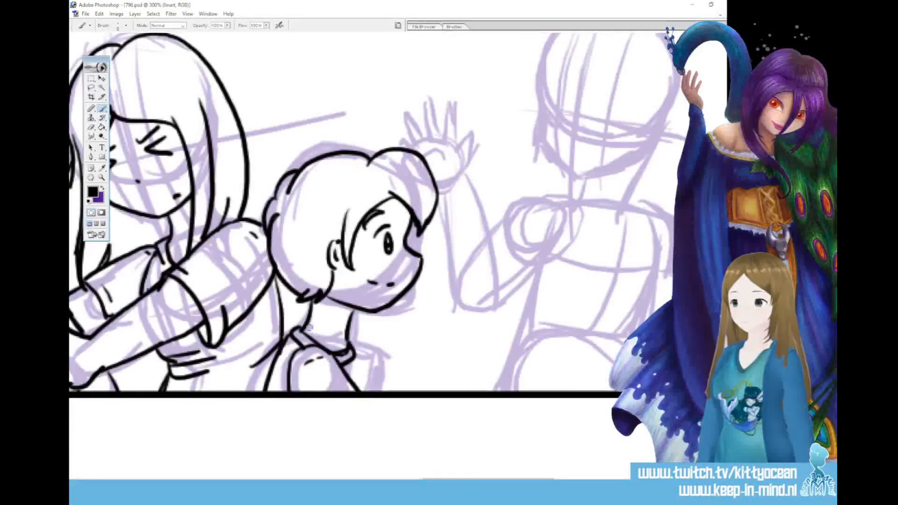
{"action": "left_click_drag", "start_coordinate": [354, 350], "coordinate": [365, 386]}
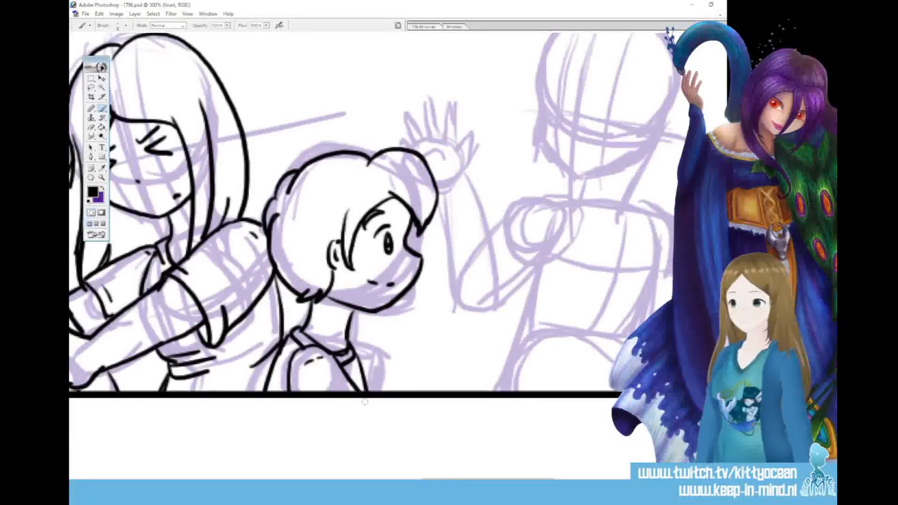
{"action": "left_click_drag", "start_coordinate": [336, 331], "coordinate": [347, 348]}
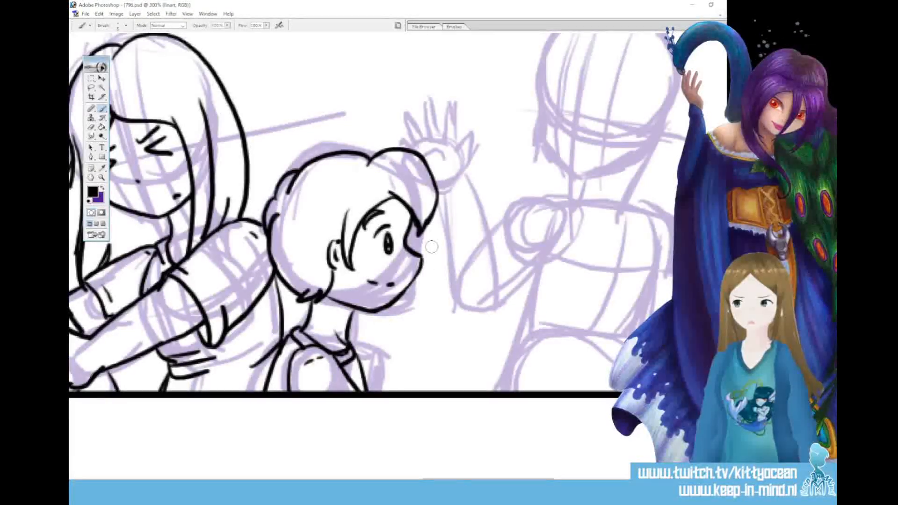
{"action": "left_click_drag", "start_coordinate": [420, 263], "coordinate": [401, 310]}
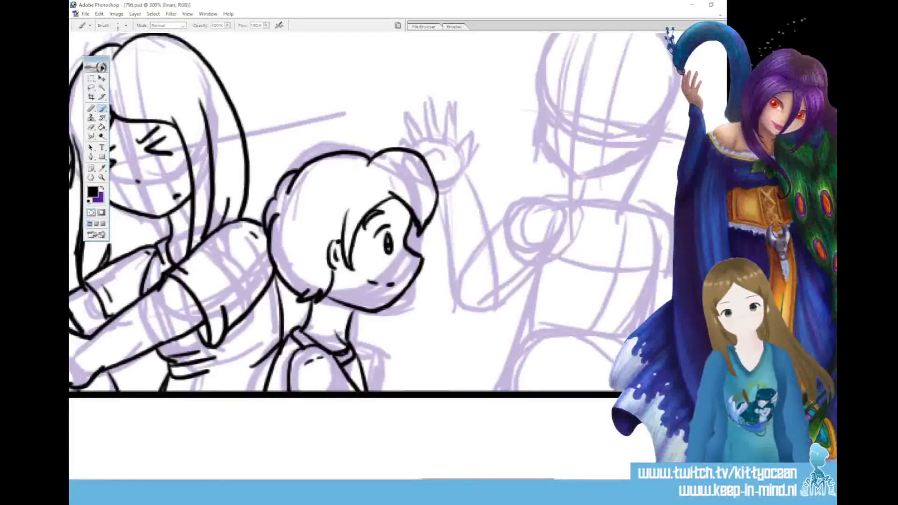
Ink the third character's face with closed arched eyes, short raised eyebrows, a dot nose and an open smiling mouth
{"action": "left_click_drag", "start_coordinate": [488, 482], "coordinate": [517, 482]}
{"action": "scroll", "coordinate": [337, 257], "scroll_direction": "up", "scroll_amount": 5}
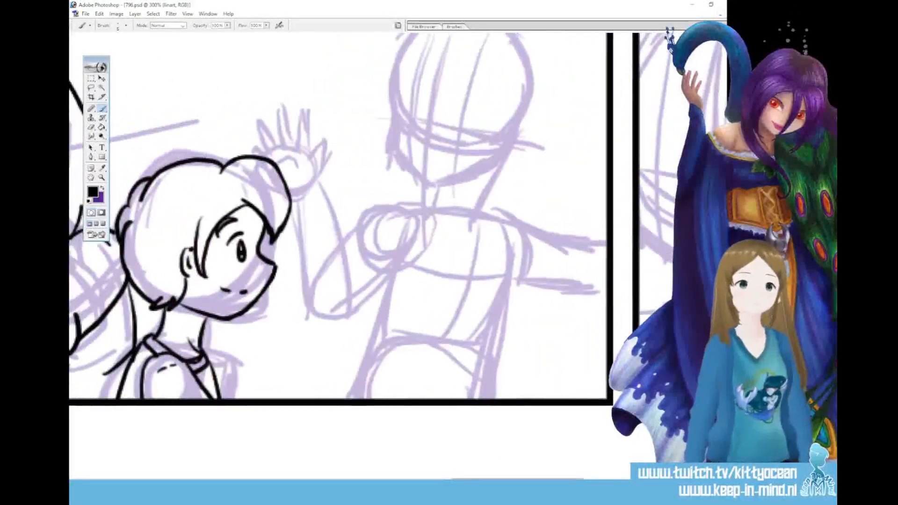
{"action": "mouse_move", "coordinate": [404, 227]}
{"action": "left_mouse_down"}
{"action": "mouse_move", "coordinate": [455, 211]}
{"action": "mouse_move", "coordinate": [462, 228]}
{"action": "left_mouse_up"}
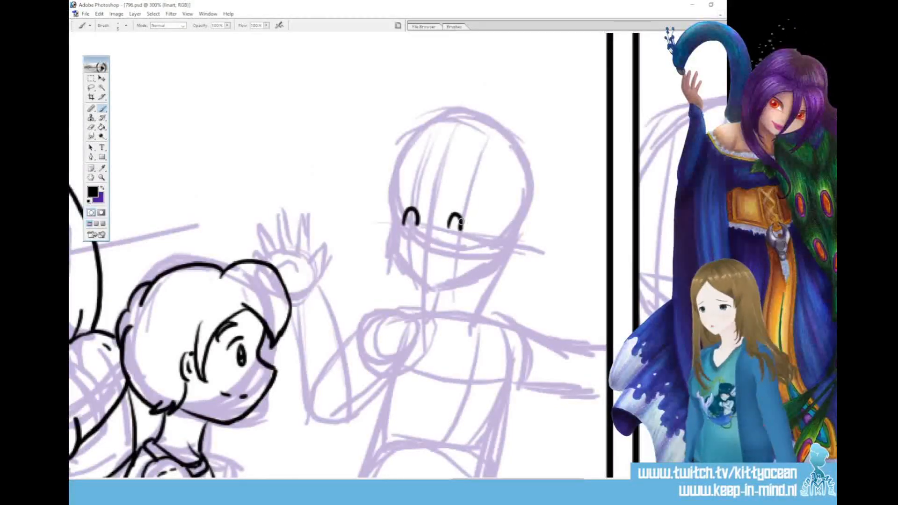
{"action": "key", "text": "ctrl+z"}
{"action": "left_click_drag", "start_coordinate": [458, 213], "coordinate": [465, 229]}
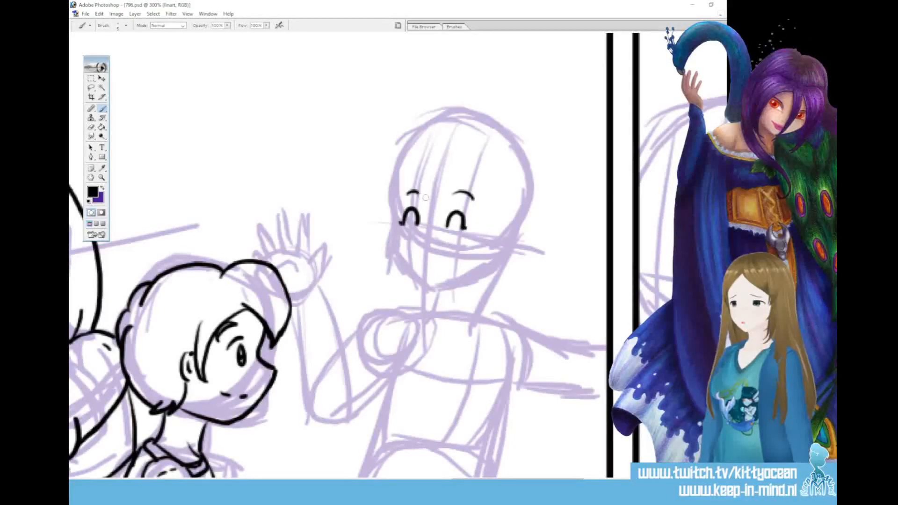
{"action": "mouse_move", "coordinate": [426, 240]}
{"action": "left_mouse_down"}
{"action": "mouse_move", "coordinate": [458, 257]}
{"action": "mouse_move", "coordinate": [438, 281]}
{"action": "left_mouse_up"}
{"action": "left_click_drag", "start_coordinate": [439, 269], "coordinate": [449, 266]}
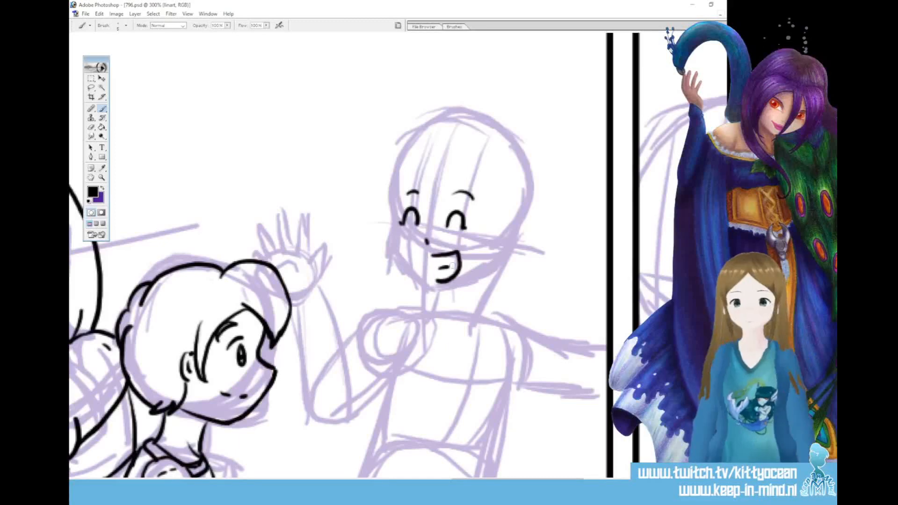
Ink the third character's split fringe, long pointed side locks, jawline and neck, plus the curled hair tufts beside the temples
{"action": "mouse_move", "coordinate": [436, 178]}
{"action": "left_mouse_down"}
{"action": "mouse_move", "coordinate": [431, 214]}
{"action": "mouse_move", "coordinate": [464, 188]}
{"action": "mouse_move", "coordinate": [453, 186]}
{"action": "mouse_move", "coordinate": [478, 218]}
{"action": "mouse_move", "coordinate": [456, 305]}
{"action": "left_mouse_up"}
{"action": "left_click_drag", "start_coordinate": [499, 186], "coordinate": [460, 304]}
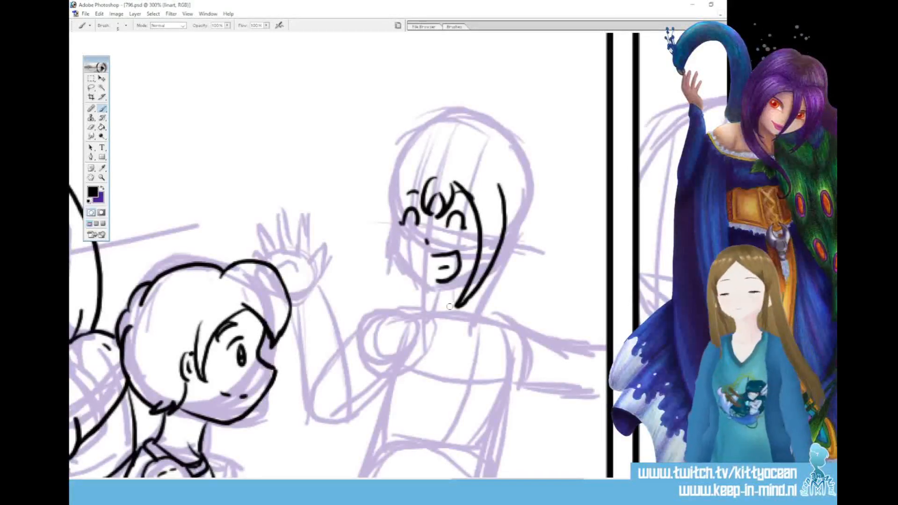
{"action": "left_click_drag", "start_coordinate": [432, 178], "coordinate": [389, 284]}
{"action": "mouse_move", "coordinate": [397, 177]}
{"action": "left_mouse_down"}
{"action": "mouse_move", "coordinate": [386, 296]}
{"action": "mouse_move", "coordinate": [397, 302]}
{"action": "left_mouse_up"}
{"action": "left_click_drag", "start_coordinate": [487, 178], "coordinate": [514, 225]}
{"action": "mouse_move", "coordinate": [405, 167]}
{"action": "left_mouse_down"}
{"action": "mouse_move", "coordinate": [372, 191]}
{"action": "mouse_move", "coordinate": [395, 232]}
{"action": "mouse_move", "coordinate": [399, 260]}
{"action": "mouse_move", "coordinate": [429, 287]}
{"action": "mouse_move", "coordinate": [467, 277]}
{"action": "mouse_move", "coordinate": [428, 315]}
{"action": "left_mouse_up"}
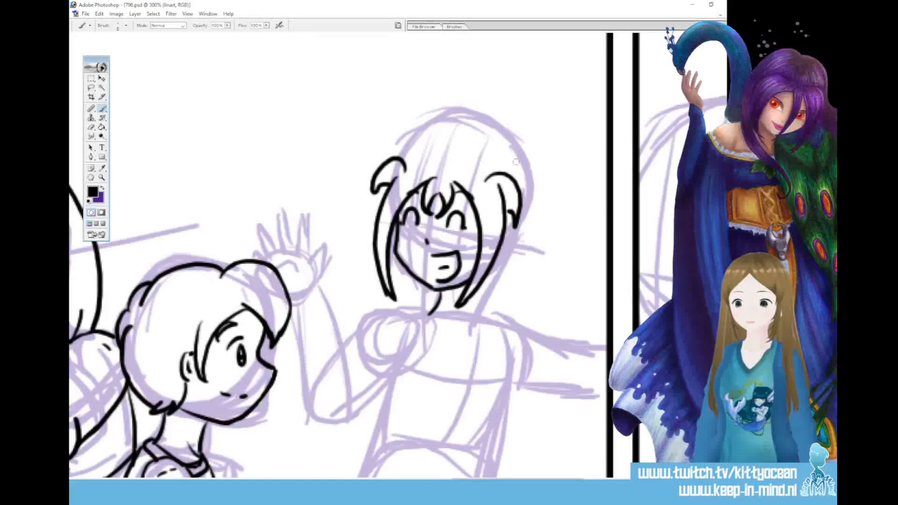
Ink the third character's high pigtails, the loose wavy hair behind the neck and the parted crown of the head
{"action": "mouse_move", "coordinate": [530, 166]}
{"action": "left_mouse_down"}
{"action": "mouse_move", "coordinate": [565, 186]}
{"action": "mouse_move", "coordinate": [568, 220]}
{"action": "mouse_move", "coordinate": [545, 250]}
{"action": "left_mouse_up"}
{"action": "left_click_drag", "start_coordinate": [558, 199], "coordinate": [544, 255]}
{"action": "mouse_move", "coordinate": [528, 210]}
{"action": "left_mouse_down"}
{"action": "mouse_move", "coordinate": [512, 283]}
{"action": "mouse_move", "coordinate": [560, 299]}
{"action": "mouse_move", "coordinate": [551, 317]}
{"action": "left_mouse_up"}
{"action": "mouse_move", "coordinate": [487, 270]}
{"action": "left_mouse_down"}
{"action": "mouse_move", "coordinate": [508, 322]}
{"action": "mouse_move", "coordinate": [529, 328]}
{"action": "left_mouse_up"}
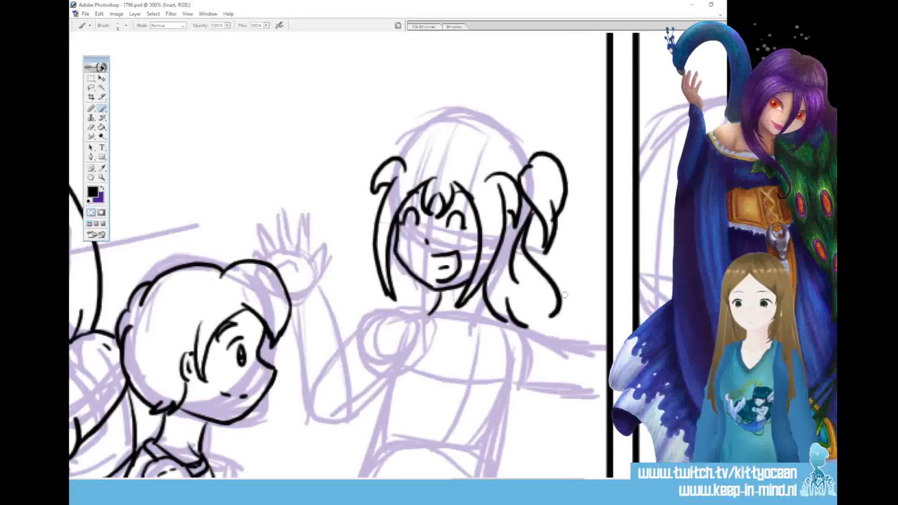
{"action": "left_click_drag", "start_coordinate": [449, 154], "coordinate": [528, 159]}
{"action": "left_click_drag", "start_coordinate": [468, 134], "coordinate": [397, 159]}
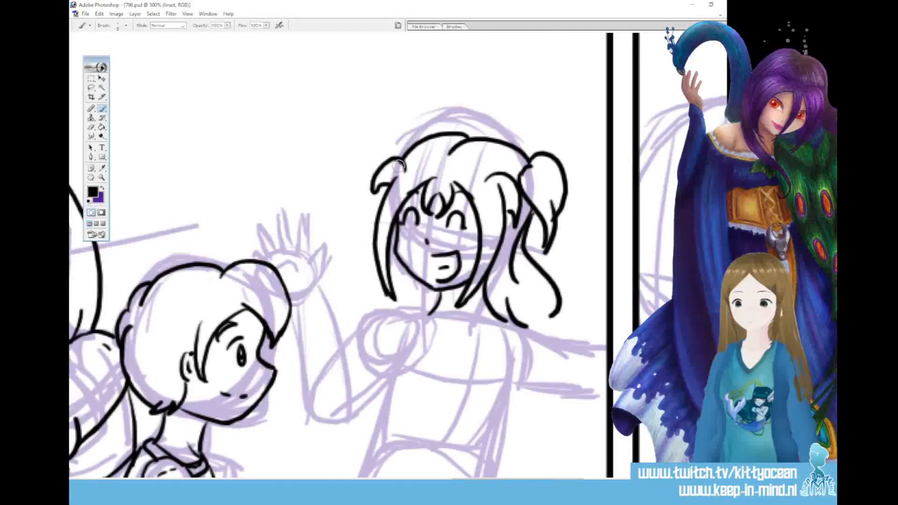
{"action": "left_click_drag", "start_coordinate": [420, 133], "coordinate": [383, 154]}
{"action": "left_click_drag", "start_coordinate": [401, 282], "coordinate": [405, 304]}
Ink the third character's neckline and the raised arm's shoulder and short sleeve, checking the earlier panel's shirt for reference
{"action": "scroll", "coordinate": [337, 255], "scroll_direction": "down", "scroll_amount": 3}
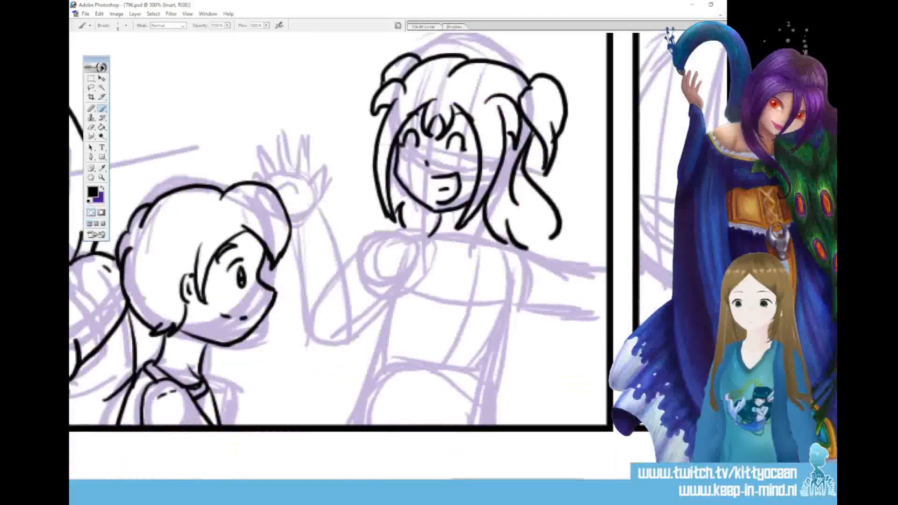
{"action": "left_click_drag", "start_coordinate": [431, 235], "coordinate": [478, 267]}
{"action": "mouse_move", "coordinate": [484, 219]}
{"action": "left_mouse_down"}
{"action": "mouse_move", "coordinate": [482, 239]}
{"action": "mouse_move", "coordinate": [464, 257]}
{"action": "left_mouse_up"}
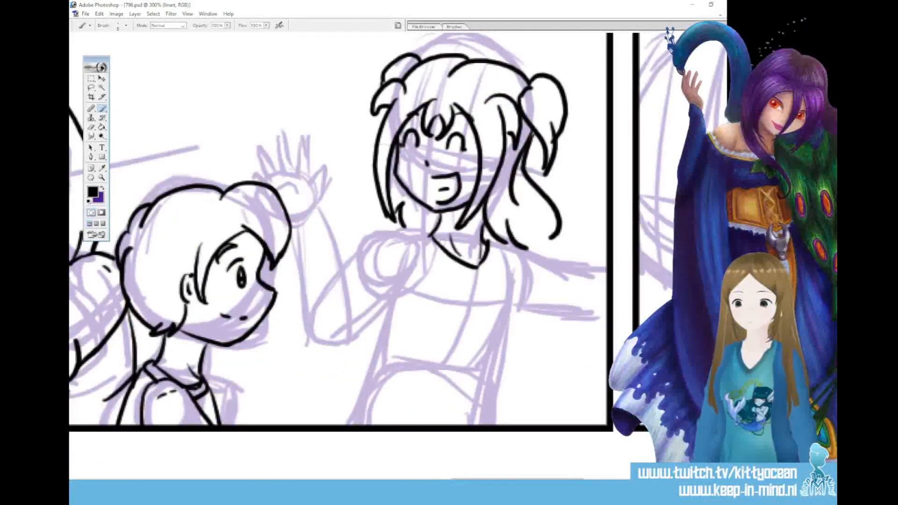
{"action": "left_click_drag", "start_coordinate": [472, 479], "coordinate": [364, 480]}
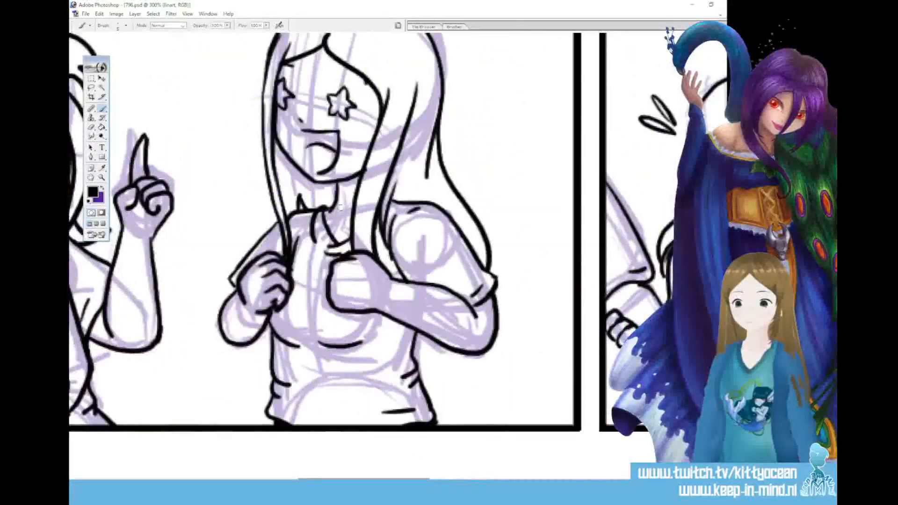
{"action": "left_click_drag", "start_coordinate": [365, 479], "coordinate": [544, 476]}
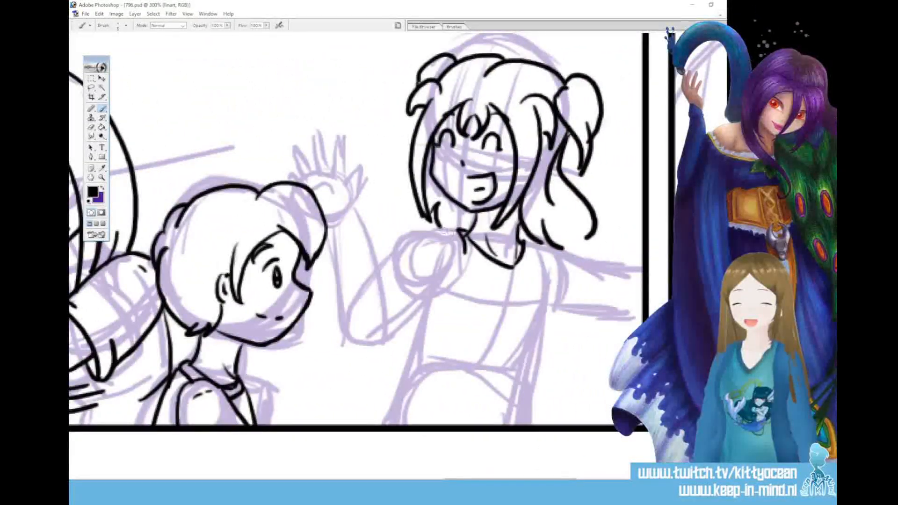
{"action": "mouse_move", "coordinate": [442, 227]}
{"action": "left_mouse_down"}
{"action": "mouse_move", "coordinate": [379, 260]}
{"action": "mouse_move", "coordinate": [405, 335]}
{"action": "mouse_move", "coordinate": [416, 293]}
{"action": "left_mouse_up"}
{"action": "mouse_move", "coordinate": [410, 333]}
{"action": "left_mouse_down"}
{"action": "mouse_move", "coordinate": [444, 290]}
{"action": "mouse_move", "coordinate": [462, 235]}
{"action": "left_mouse_up"}
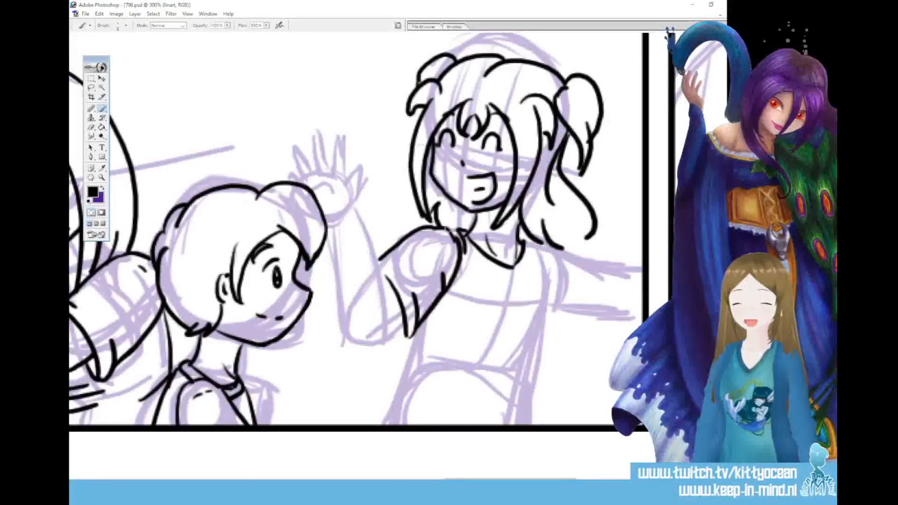
Ink the third character's chest outline with a fold, the other short sleeve and the outstretched arm reaching the panel's side border
{"action": "mouse_move", "coordinate": [535, 242]}
{"action": "left_mouse_down"}
{"action": "mouse_move", "coordinate": [548, 275]}
{"action": "mouse_move", "coordinate": [531, 347]}
{"action": "left_mouse_up"}
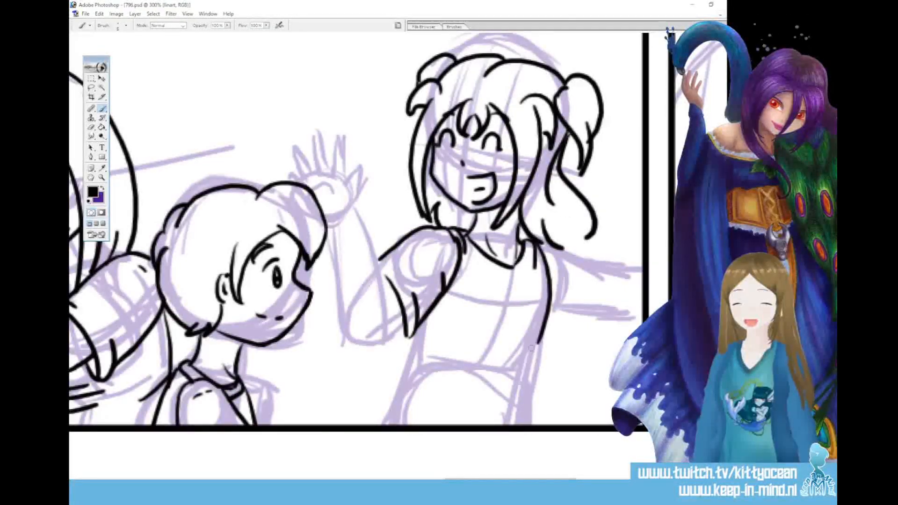
{"action": "mouse_move", "coordinate": [422, 320]}
{"action": "left_mouse_down"}
{"action": "mouse_move", "coordinate": [417, 337]}
{"action": "mouse_move", "coordinate": [443, 364]}
{"action": "mouse_move", "coordinate": [492, 385]}
{"action": "mouse_move", "coordinate": [524, 367]}
{"action": "mouse_move", "coordinate": [537, 337]}
{"action": "left_mouse_up"}
{"action": "left_click_drag", "start_coordinate": [489, 369], "coordinate": [512, 354]}
{"action": "mouse_move", "coordinate": [538, 240]}
{"action": "left_mouse_down"}
{"action": "mouse_move", "coordinate": [597, 259]}
{"action": "mouse_move", "coordinate": [582, 342]}
{"action": "mouse_move", "coordinate": [592, 323]}
{"action": "left_mouse_up"}
{"action": "left_click_drag", "start_coordinate": [586, 277], "coordinate": [572, 314]}
{"action": "left_click_drag", "start_coordinate": [613, 266], "coordinate": [644, 270]}
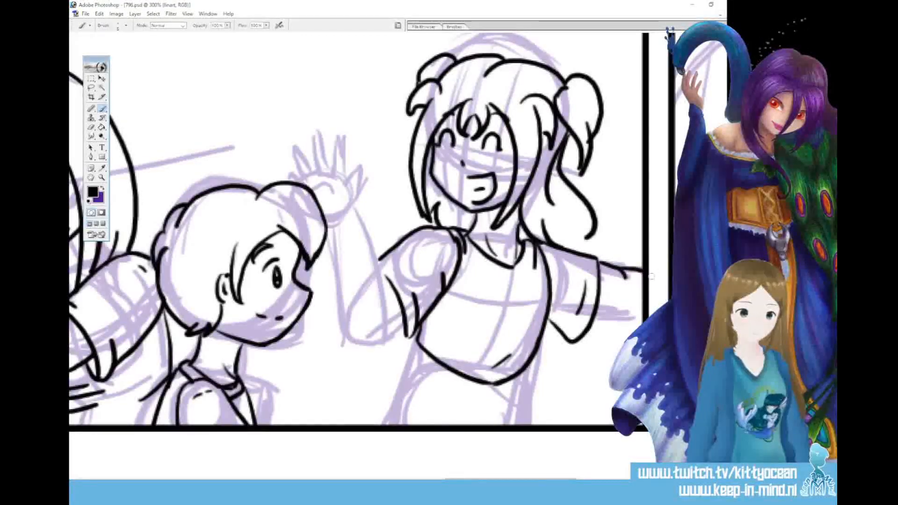
{"action": "left_click_drag", "start_coordinate": [594, 313], "coordinate": [642, 311]}
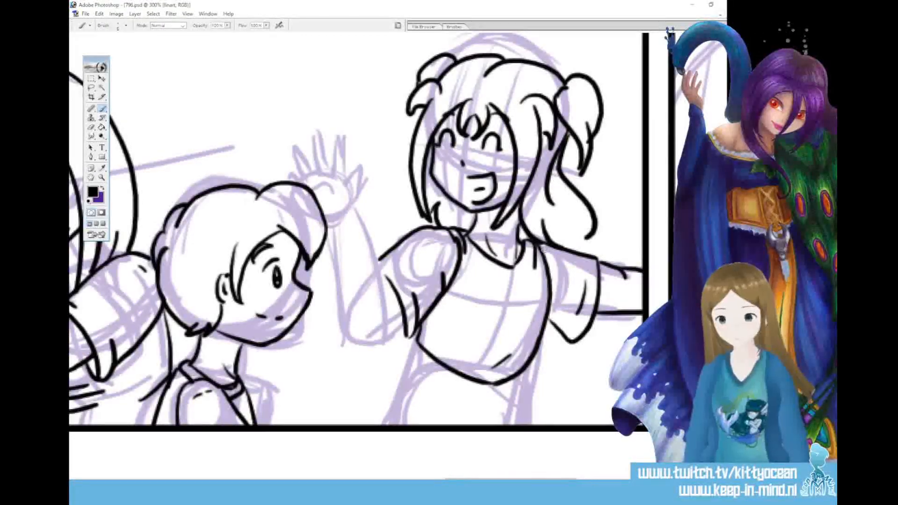
Ink both sides of the third character's raised forearm, the rounded elbow and the sleeve's inner edge
{"action": "left_click_drag", "start_coordinate": [357, 209], "coordinate": [392, 314]}
{"action": "mouse_move", "coordinate": [326, 223]}
{"action": "left_mouse_down"}
{"action": "mouse_move", "coordinate": [348, 328]}
{"action": "mouse_move", "coordinate": [378, 346]}
{"action": "mouse_move", "coordinate": [405, 315]}
{"action": "left_mouse_up"}
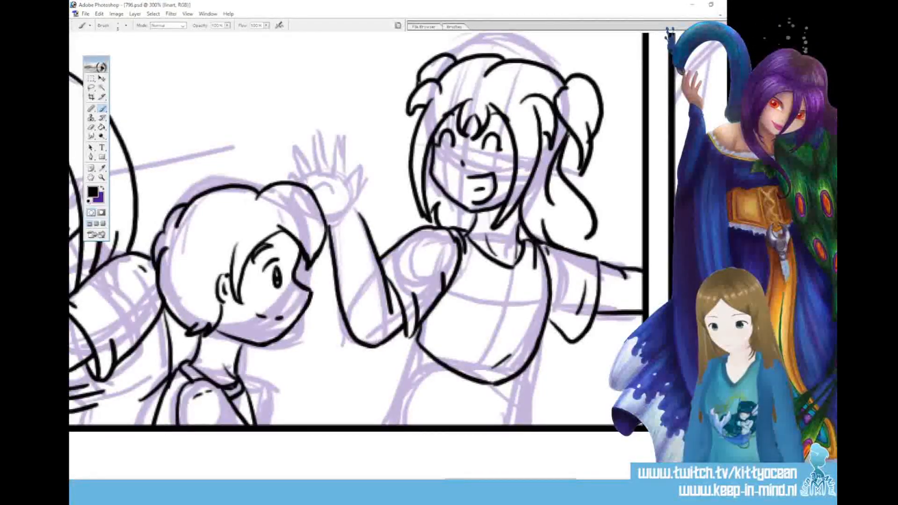
{"action": "left_click_drag", "start_coordinate": [395, 333], "coordinate": [406, 343]}
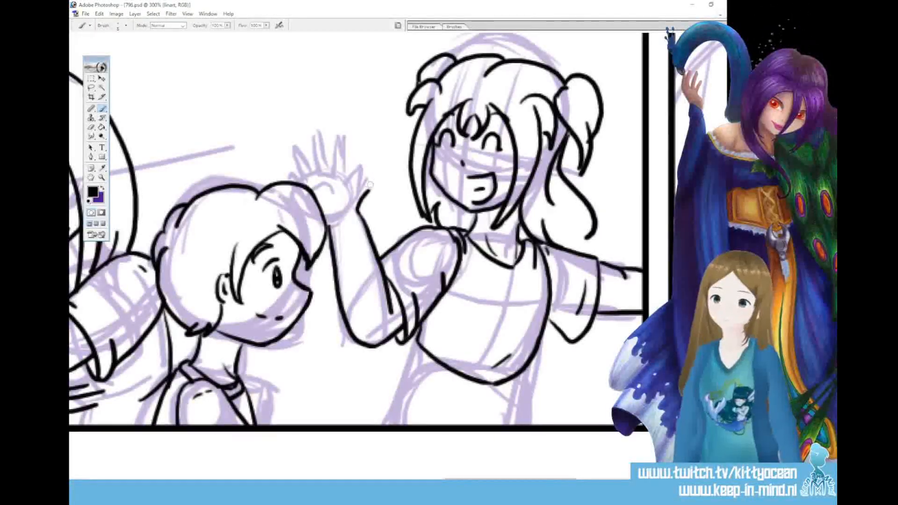
Ink the third character's waving hand with a thumb and spread fingers, redrawing the little finger closer to its neighbour
{"action": "left_click_drag", "start_coordinate": [344, 193], "coordinate": [376, 169]}
{"action": "mouse_move", "coordinate": [376, 170]}
{"action": "left_mouse_down"}
{"action": "mouse_move", "coordinate": [364, 193]}
{"action": "mouse_move", "coordinate": [362, 140]}
{"action": "left_mouse_up"}
{"action": "mouse_move", "coordinate": [337, 173]}
{"action": "left_mouse_down"}
{"action": "mouse_move", "coordinate": [351, 137]}
{"action": "mouse_move", "coordinate": [360, 140]}
{"action": "mouse_move", "coordinate": [330, 136]}
{"action": "left_mouse_up"}
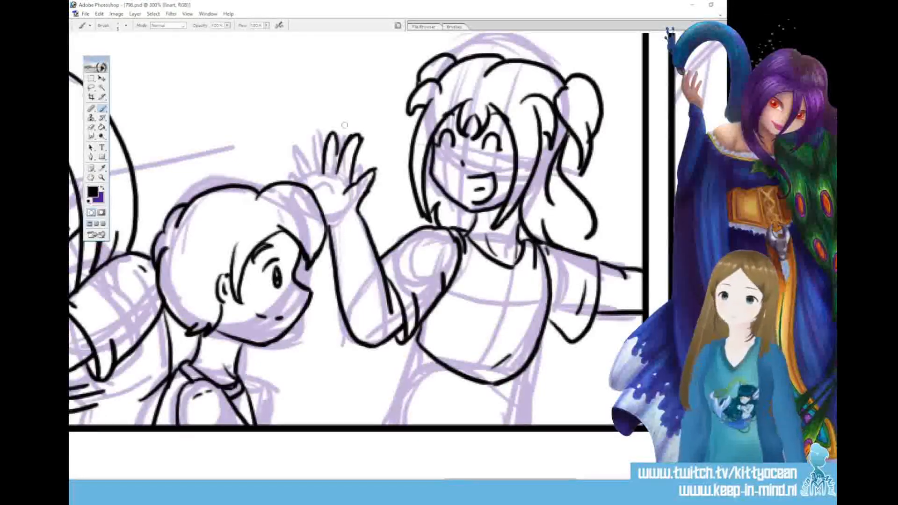
{"action": "key", "text": "ctrl+z"}
{"action": "mouse_move", "coordinate": [328, 132]}
{"action": "left_mouse_down"}
{"action": "mouse_move", "coordinate": [338, 129]}
{"action": "mouse_move", "coordinate": [335, 168]}
{"action": "mouse_move", "coordinate": [309, 139]}
{"action": "left_mouse_up"}
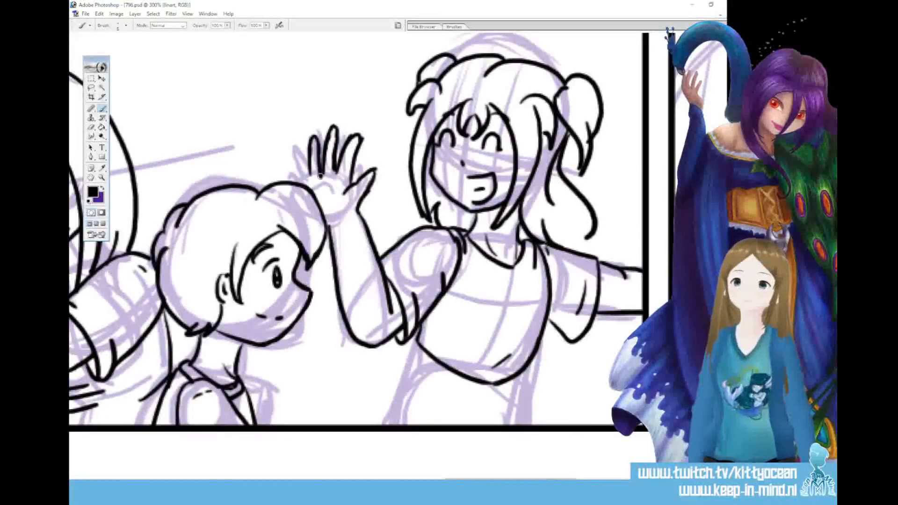
{"action": "mouse_move", "coordinate": [300, 176]}
{"action": "left_mouse_down"}
{"action": "mouse_move", "coordinate": [297, 153]}
{"action": "mouse_move", "coordinate": [313, 178]}
{"action": "left_mouse_up"}
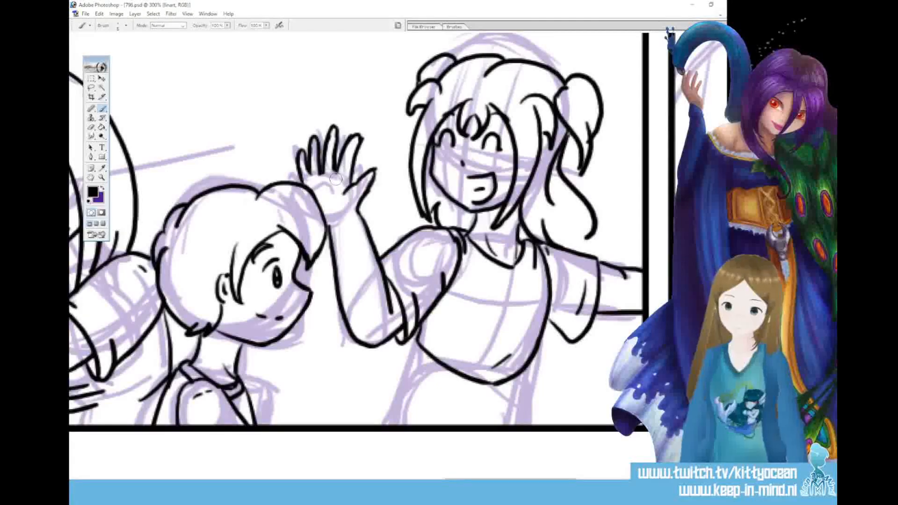
{"action": "left_click_drag", "start_coordinate": [299, 146], "coordinate": [300, 169]}
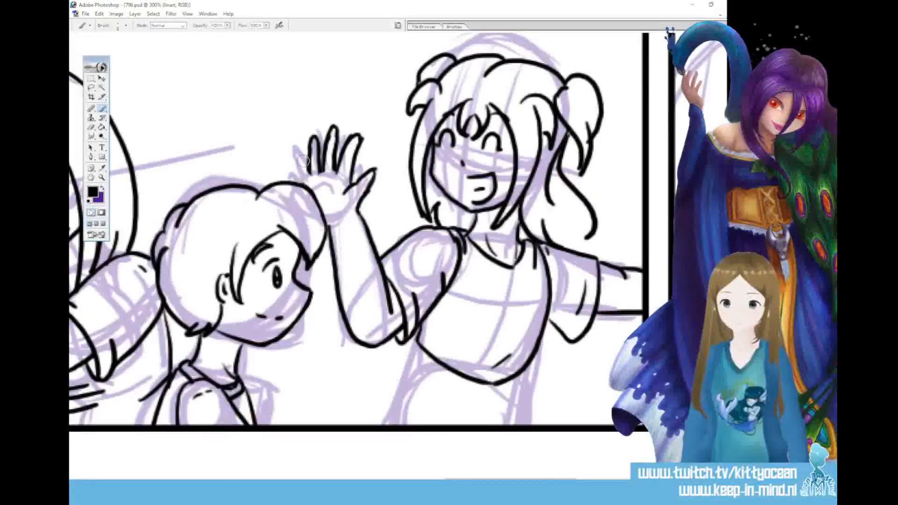
{"action": "left_click_drag", "start_coordinate": [309, 143], "coordinate": [303, 157]}
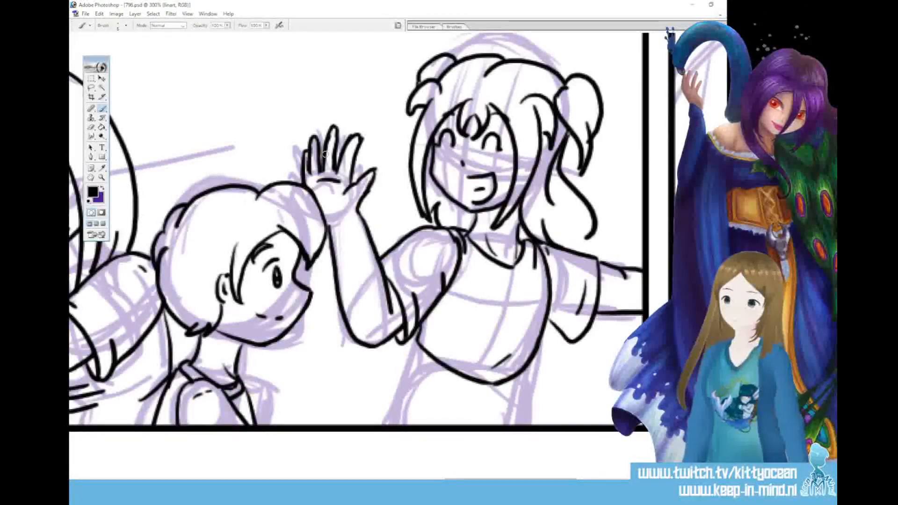
Rework the waving hand by moving the thumb to the opposite side, redrawing the ring and little fingers and adding a palm crease
{"action": "mouse_move", "coordinate": [319, 181]}
{"action": "left_mouse_down"}
{"action": "mouse_move", "coordinate": [339, 180]}
{"action": "mouse_move", "coordinate": [301, 150]}
{"action": "left_mouse_up"}
{"action": "mouse_move", "coordinate": [366, 168]}
{"action": "left_mouse_down"}
{"action": "mouse_move", "coordinate": [363, 190]}
{"action": "mouse_move", "coordinate": [326, 205]}
{"action": "left_mouse_up"}
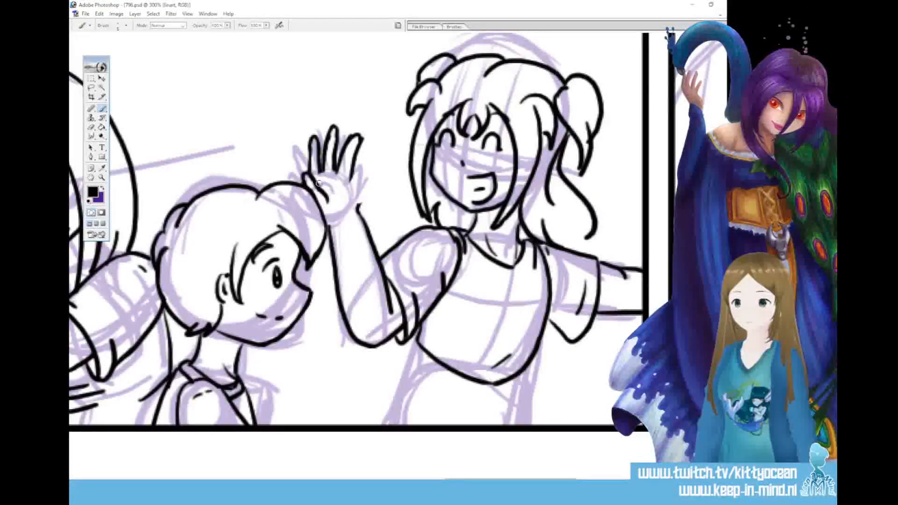
{"action": "mouse_move", "coordinate": [357, 208]}
{"action": "left_mouse_down"}
{"action": "mouse_move", "coordinate": [362, 165]}
{"action": "mouse_move", "coordinate": [364, 180]}
{"action": "mouse_move", "coordinate": [325, 182]}
{"action": "left_mouse_up"}
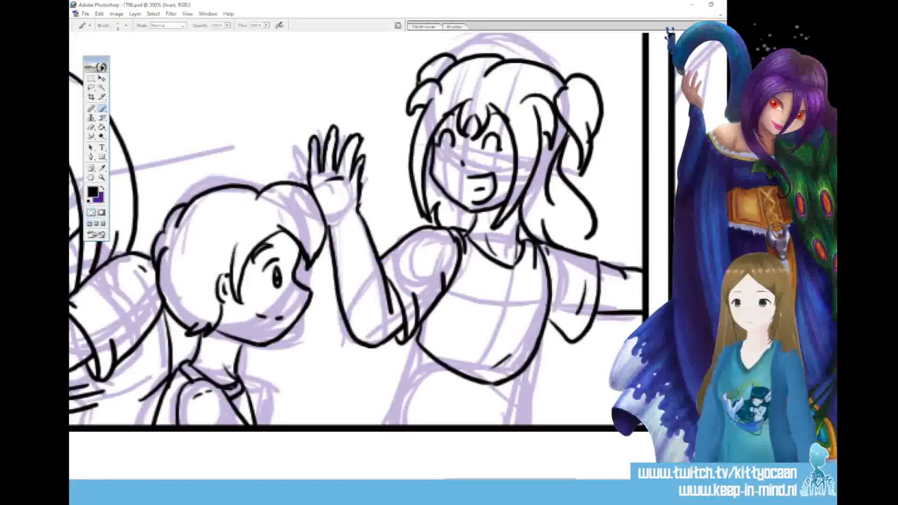
{"action": "mouse_move", "coordinate": [334, 216]}
{"action": "left_mouse_down"}
{"action": "mouse_move", "coordinate": [335, 177]}
{"action": "mouse_move", "coordinate": [329, 195]}
{"action": "left_mouse_up"}
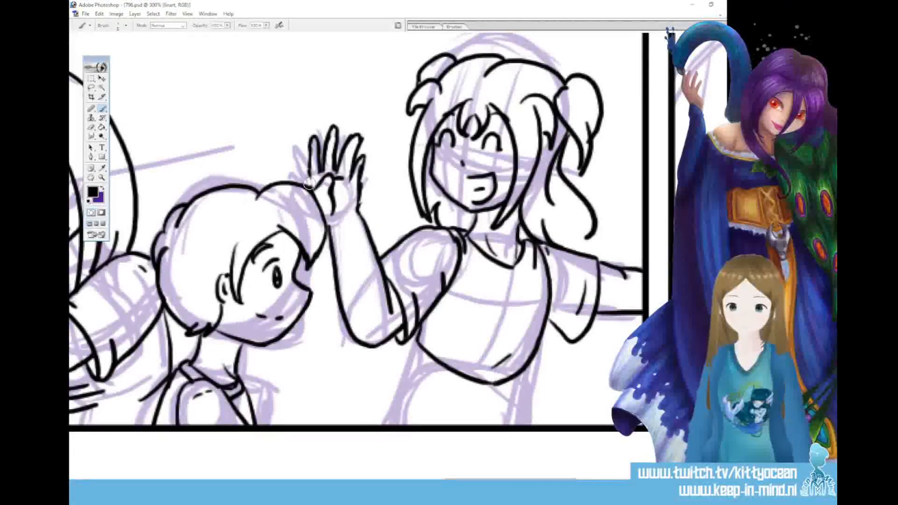
{"action": "left_click_drag", "start_coordinate": [308, 160], "coordinate": [312, 191]}
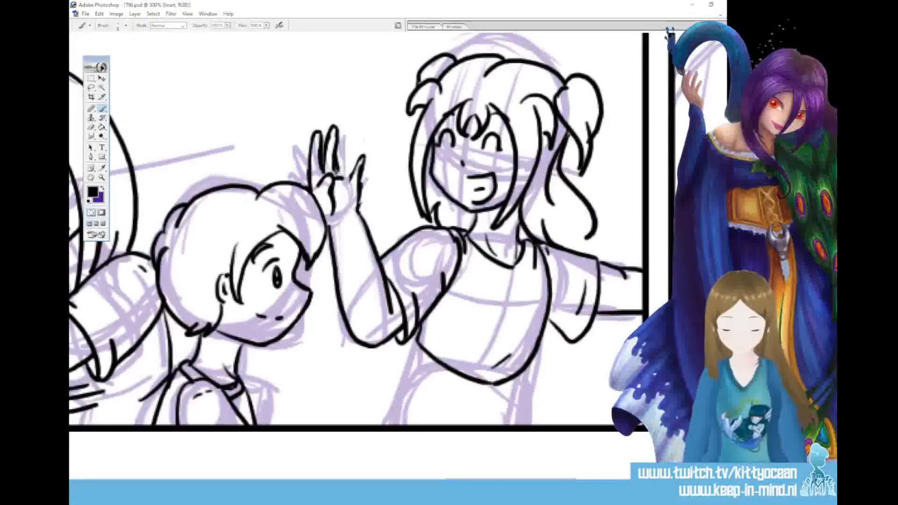
{"action": "left_click_drag", "start_coordinate": [340, 158], "coordinate": [349, 141]}
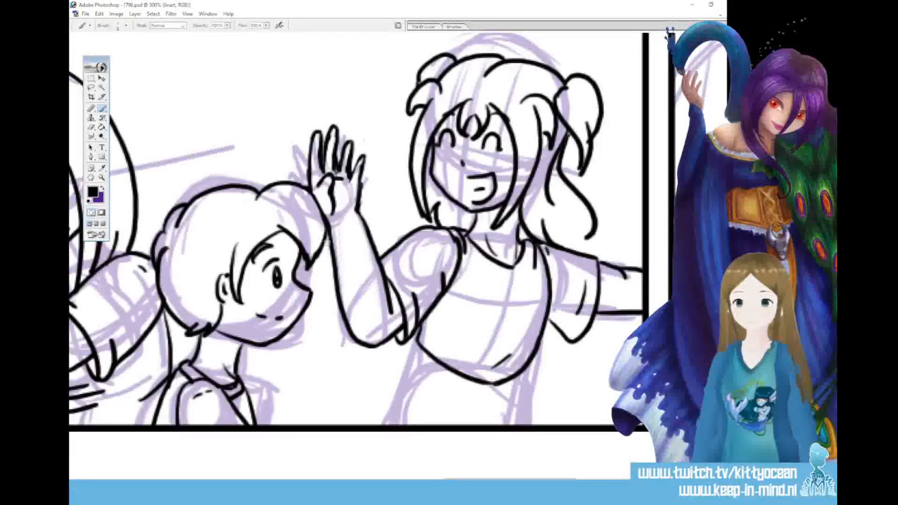
{"action": "key", "text": "ctrl+z"}
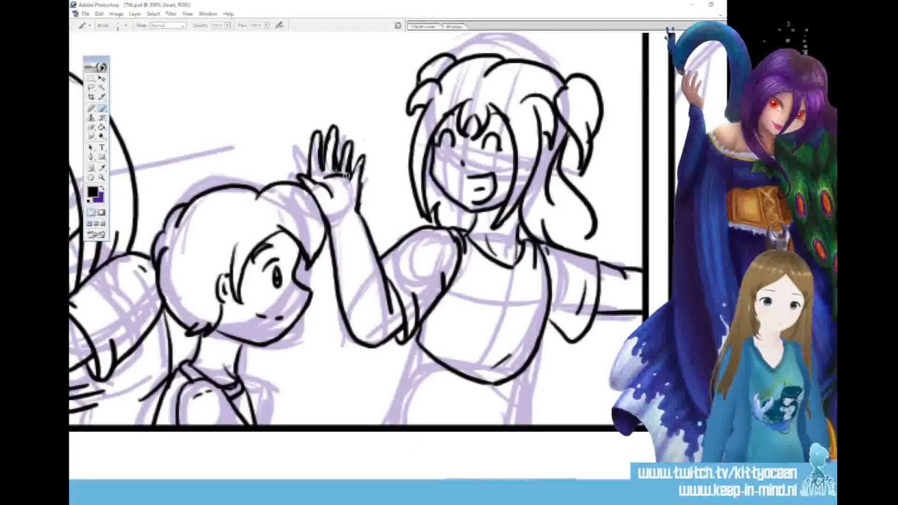
{"action": "key", "text": "ctrl+z"}
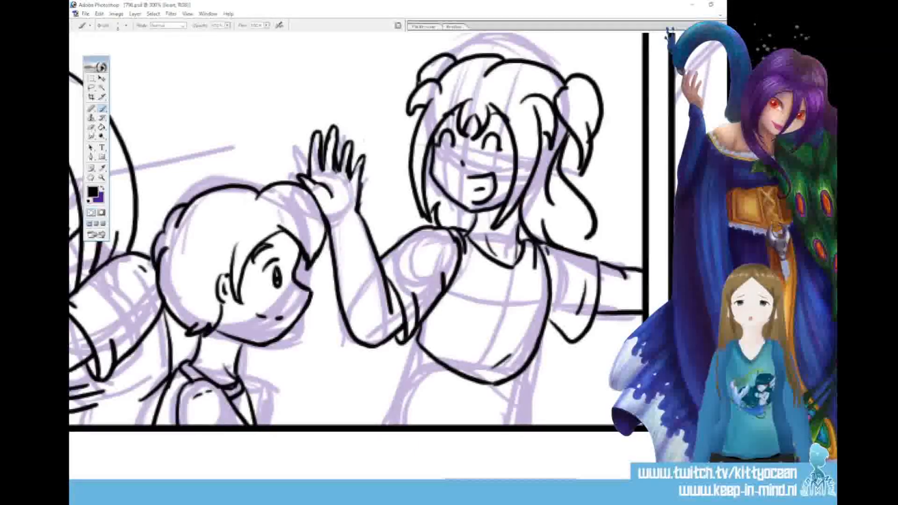
{"action": "left_click_drag", "start_coordinate": [324, 178], "coordinate": [344, 178]}
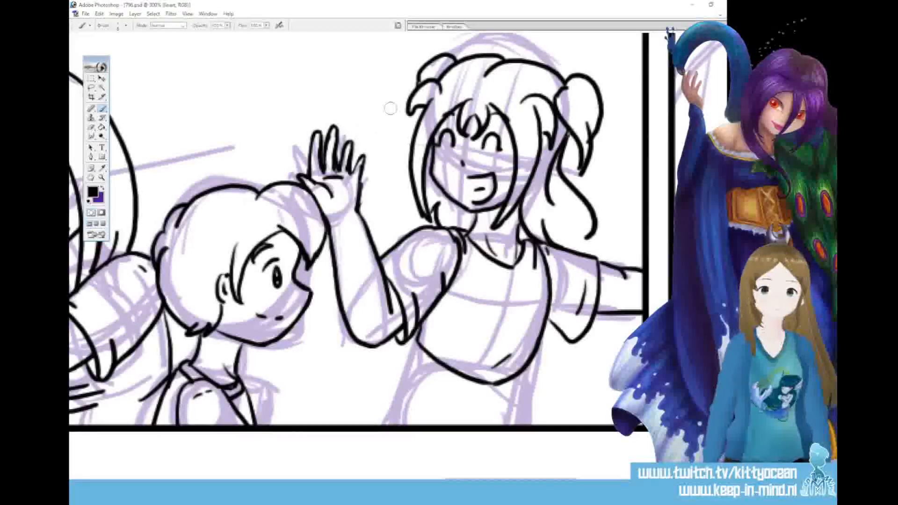
Finish the third character's lineart with waist and hip lines plus a round smiley emblem on the shirt, and save the file
{"action": "left_click_drag", "start_coordinate": [423, 355], "coordinate": [379, 423]}
{"action": "mouse_move", "coordinate": [528, 370]}
{"action": "left_mouse_down"}
{"action": "mouse_move", "coordinate": [512, 388]}
{"action": "mouse_move", "coordinate": [522, 398]}
{"action": "mouse_move", "coordinate": [519, 423]}
{"action": "left_mouse_up"}
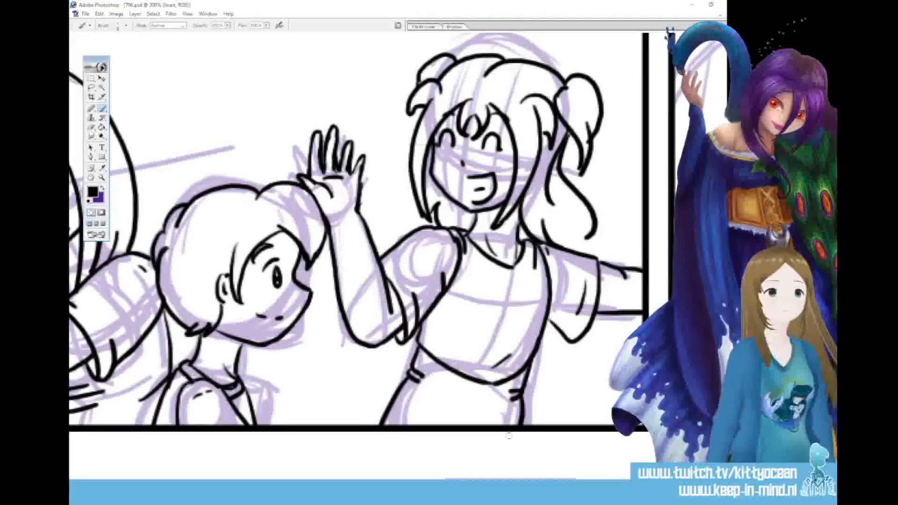
{"action": "mouse_move", "coordinate": [485, 308]}
{"action": "left_mouse_down"}
{"action": "mouse_move", "coordinate": [513, 327]}
{"action": "mouse_move", "coordinate": [528, 304]}
{"action": "mouse_move", "coordinate": [514, 289]}
{"action": "mouse_move", "coordinate": [508, 305]}
{"action": "left_mouse_up"}
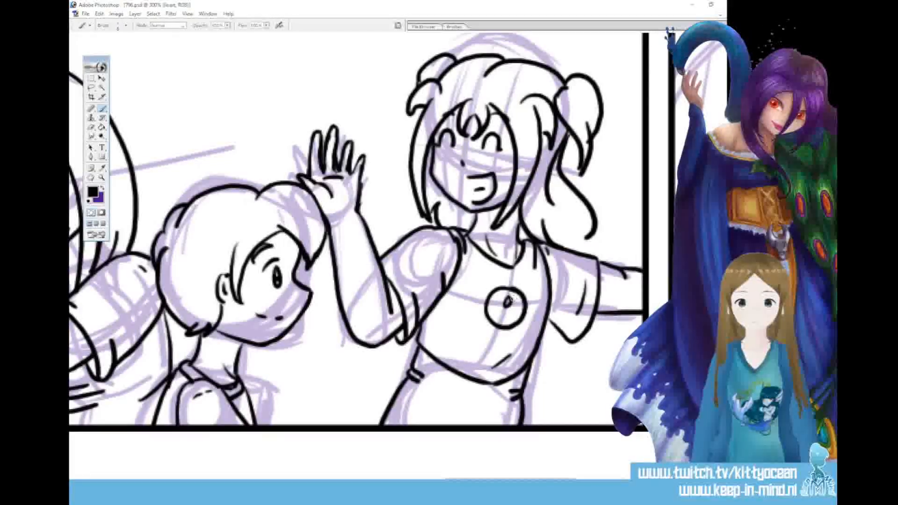
{"action": "left_click_drag", "start_coordinate": [508, 292], "coordinate": [507, 316]}
{"action": "key", "text": "ctrl+s"}
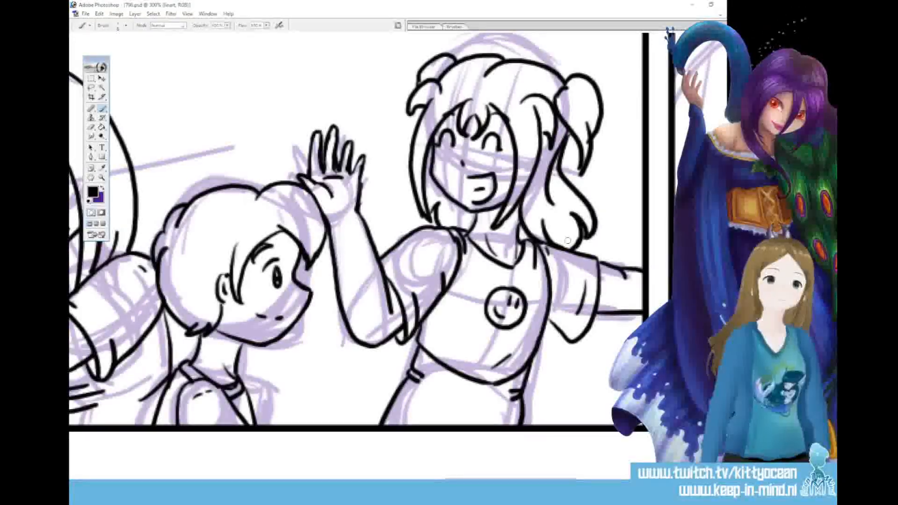
In the next panel, ink the large character's closed eyes with double lines, wavy tear streams below them and a small open mouth
{"action": "left_click_drag", "start_coordinate": [510, 481], "coordinate": [570, 482]}
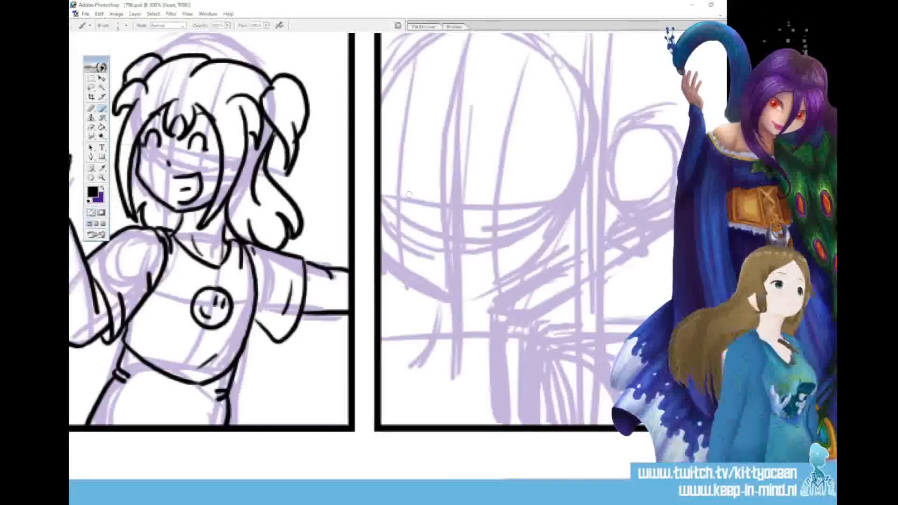
{"action": "mouse_move", "coordinate": [381, 193]}
{"action": "left_mouse_down"}
{"action": "mouse_move", "coordinate": [423, 196]}
{"action": "mouse_move", "coordinate": [379, 198]}
{"action": "mouse_move", "coordinate": [534, 196]}
{"action": "left_mouse_up"}
{"action": "left_click_drag", "start_coordinate": [477, 201], "coordinate": [536, 201]}
{"action": "left_click_drag", "start_coordinate": [414, 198], "coordinate": [402, 264]}
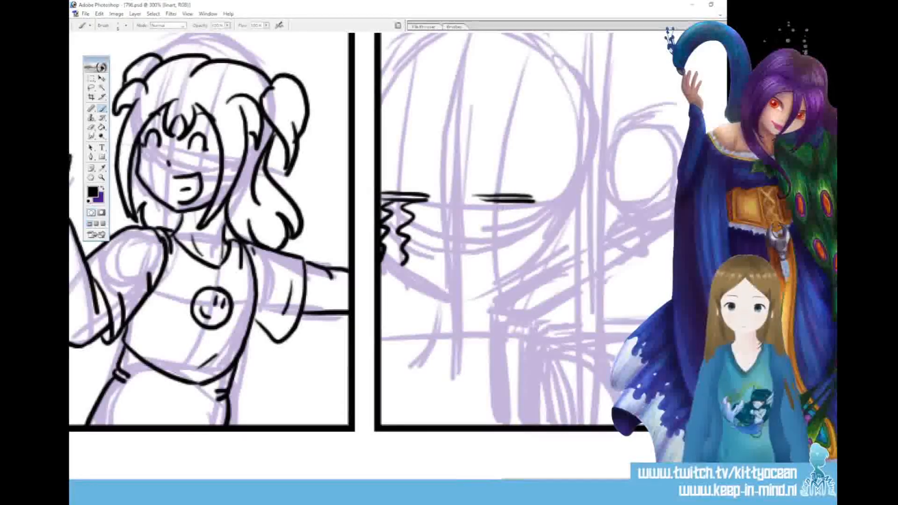
{"action": "left_click_drag", "start_coordinate": [494, 236], "coordinate": [487, 273]}
{"action": "mouse_move", "coordinate": [508, 202]}
{"action": "left_mouse_down"}
{"action": "mouse_move", "coordinate": [513, 256]}
{"action": "mouse_move", "coordinate": [471, 283]}
{"action": "mouse_move", "coordinate": [485, 277]}
{"action": "left_mouse_up"}
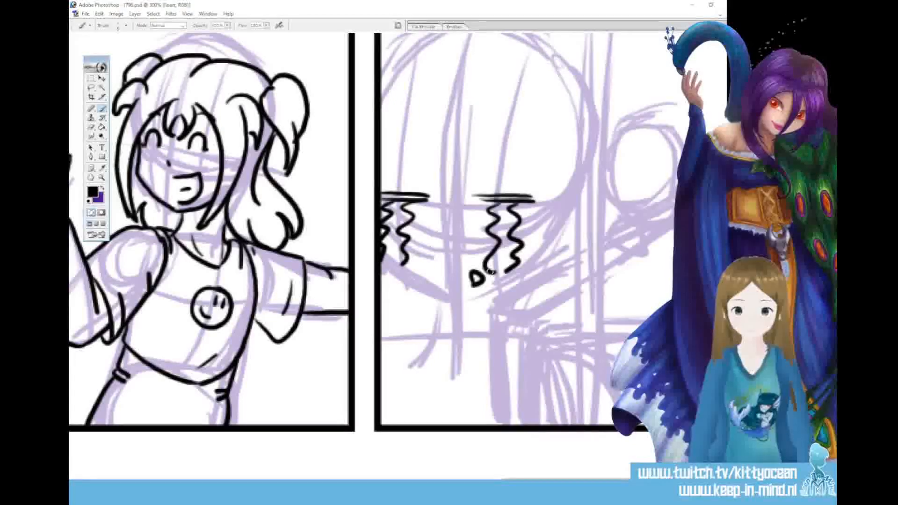
Ink the crying character's pointed bangs over the forehead and the long side lock ending in a droplet
{"action": "mouse_move", "coordinate": [444, 132]}
{"action": "left_mouse_down"}
{"action": "mouse_move", "coordinate": [429, 140]}
{"action": "mouse_move", "coordinate": [436, 199]}
{"action": "left_mouse_up"}
{"action": "mouse_move", "coordinate": [442, 204]}
{"action": "left_mouse_down"}
{"action": "mouse_move", "coordinate": [451, 156]}
{"action": "mouse_move", "coordinate": [466, 202]}
{"action": "left_mouse_up"}
{"action": "mouse_move", "coordinate": [467, 135]}
{"action": "left_mouse_down"}
{"action": "mouse_move", "coordinate": [463, 206]}
{"action": "mouse_move", "coordinate": [517, 206]}
{"action": "mouse_move", "coordinate": [502, 333]}
{"action": "left_mouse_up"}
{"action": "mouse_move", "coordinate": [548, 136]}
{"action": "left_mouse_down"}
{"action": "mouse_move", "coordinate": [556, 201]}
{"action": "mouse_move", "coordinate": [517, 351]}
{"action": "left_mouse_up"}
{"action": "left_click_drag", "start_coordinate": [505, 316], "coordinate": [515, 350]}
{"action": "left_click_drag", "start_coordinate": [440, 192], "coordinate": [434, 211]}
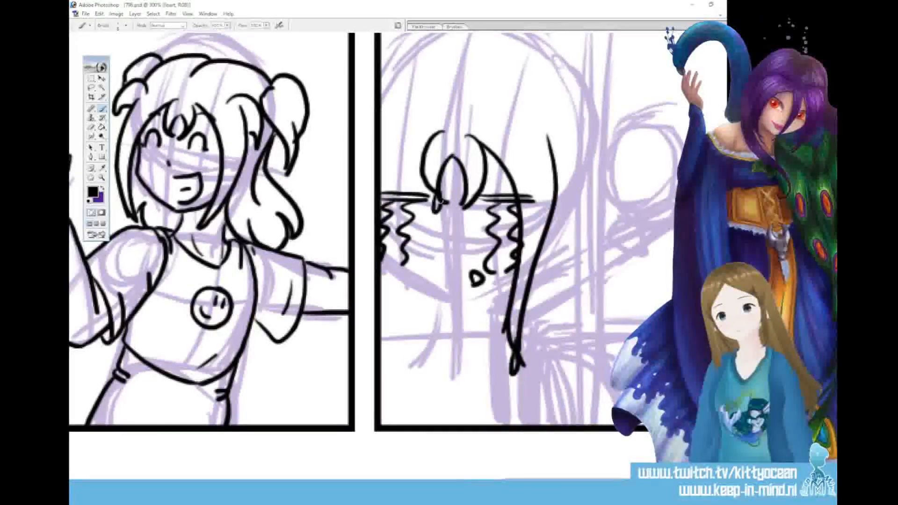
{"action": "left_click_drag", "start_coordinate": [433, 136], "coordinate": [383, 201]}
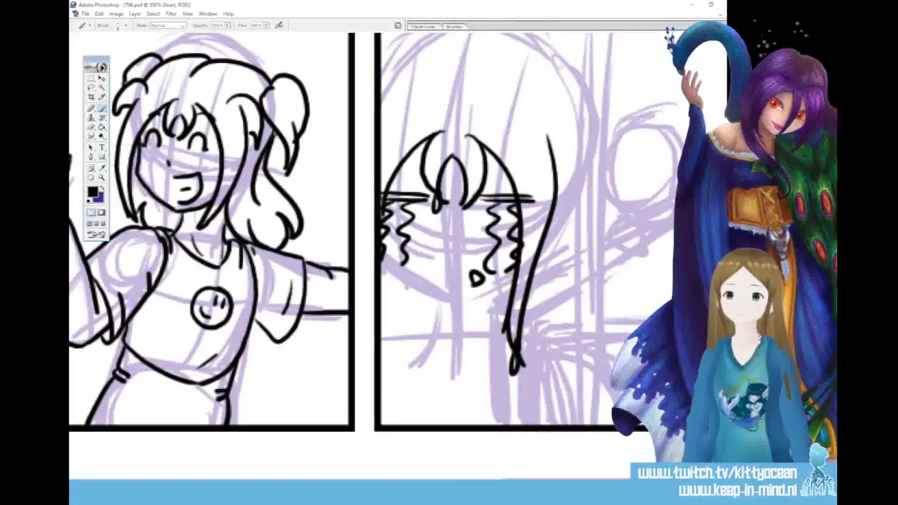
Ink the crying character's outer side strands with a dripping tip, the eyebrows, and the jawline down to the chin
{"action": "left_click_drag", "start_coordinate": [390, 123], "coordinate": [382, 140]}
{"action": "mouse_move", "coordinate": [529, 126]}
{"action": "left_mouse_down"}
{"action": "mouse_move", "coordinate": [579, 183]}
{"action": "mouse_move", "coordinate": [562, 173]}
{"action": "mouse_move", "coordinate": [562, 211]}
{"action": "left_mouse_up"}
{"action": "mouse_move", "coordinate": [584, 172]}
{"action": "left_mouse_down"}
{"action": "mouse_move", "coordinate": [557, 219]}
{"action": "mouse_move", "coordinate": [562, 208]}
{"action": "left_mouse_up"}
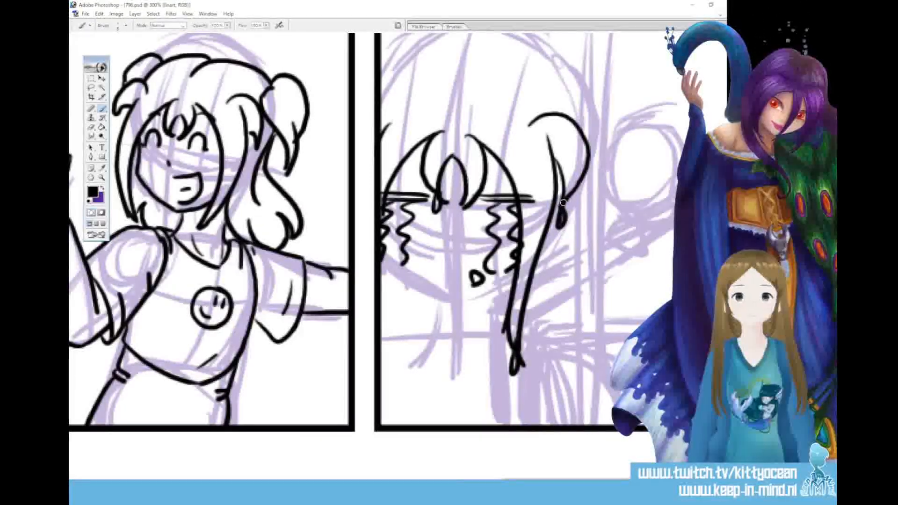
{"action": "left_click_drag", "start_coordinate": [375, 110], "coordinate": [395, 99]}
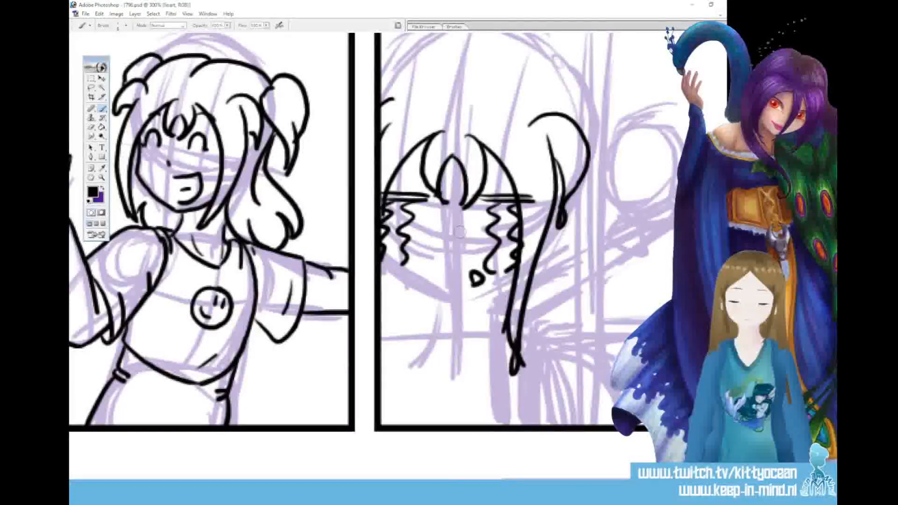
{"action": "left_click_drag", "start_coordinate": [381, 177], "coordinate": [421, 145]}
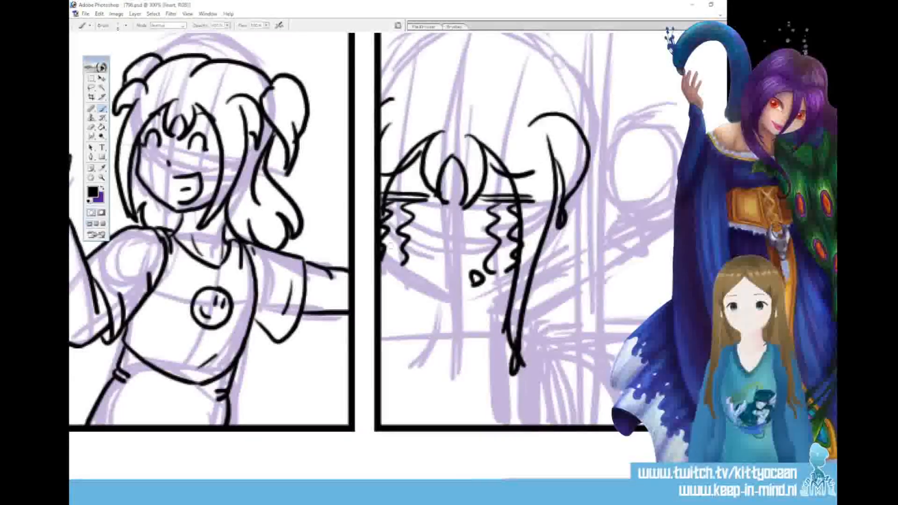
{"action": "mouse_move", "coordinate": [383, 262]}
{"action": "left_mouse_down"}
{"action": "mouse_move", "coordinate": [464, 302]}
{"action": "mouse_move", "coordinate": [513, 273]}
{"action": "left_mouse_up"}
Ink both halves of the crying character's hair crown and the side ponytail with wet, dripping strands
{"action": "scroll", "coordinate": [449, 253], "scroll_direction": "up", "scroll_amount": 5}
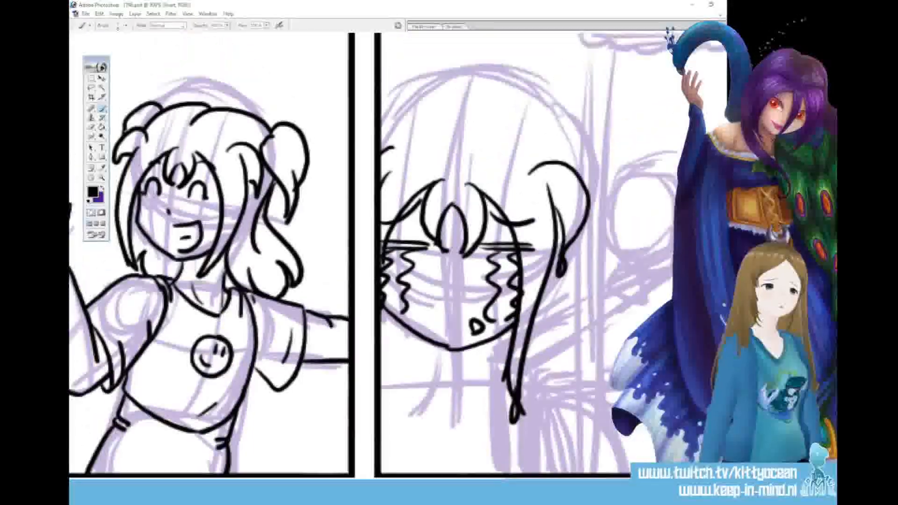
{"action": "left_click_drag", "start_coordinate": [535, 177], "coordinate": [458, 193]}
{"action": "mouse_move", "coordinate": [540, 192]}
{"action": "left_mouse_down"}
{"action": "mouse_move", "coordinate": [616, 239]}
{"action": "mouse_move", "coordinate": [613, 305]}
{"action": "mouse_move", "coordinate": [538, 228]}
{"action": "left_mouse_up"}
{"action": "left_click_drag", "start_coordinate": [602, 258], "coordinate": [587, 328]}
{"action": "left_click_drag", "start_coordinate": [614, 297], "coordinate": [602, 343]}
{"action": "left_click_drag", "start_coordinate": [579, 296], "coordinate": [593, 389]}
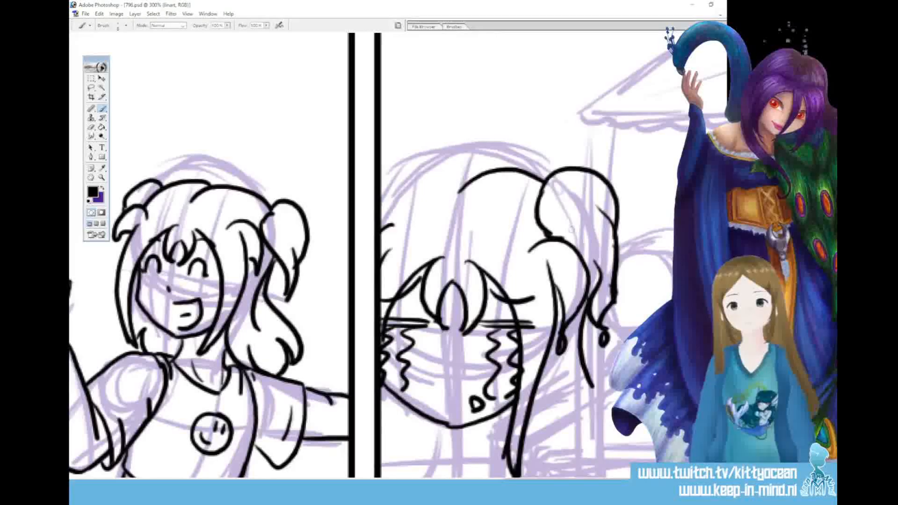
{"action": "mouse_move", "coordinate": [476, 177]}
{"action": "left_mouse_down"}
{"action": "mouse_move", "coordinate": [414, 171]}
{"action": "mouse_move", "coordinate": [383, 211]}
{"action": "left_mouse_up"}
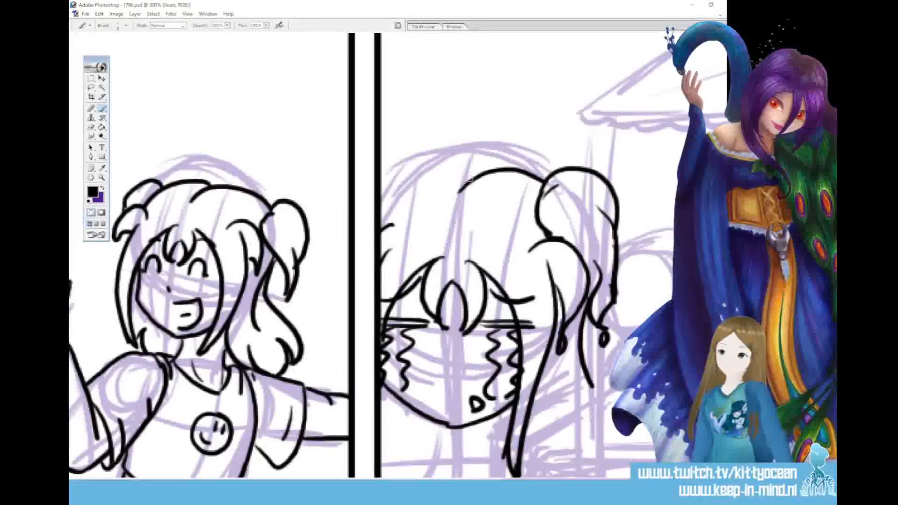
{"action": "left_click_drag", "start_coordinate": [385, 183], "coordinate": [380, 184]}
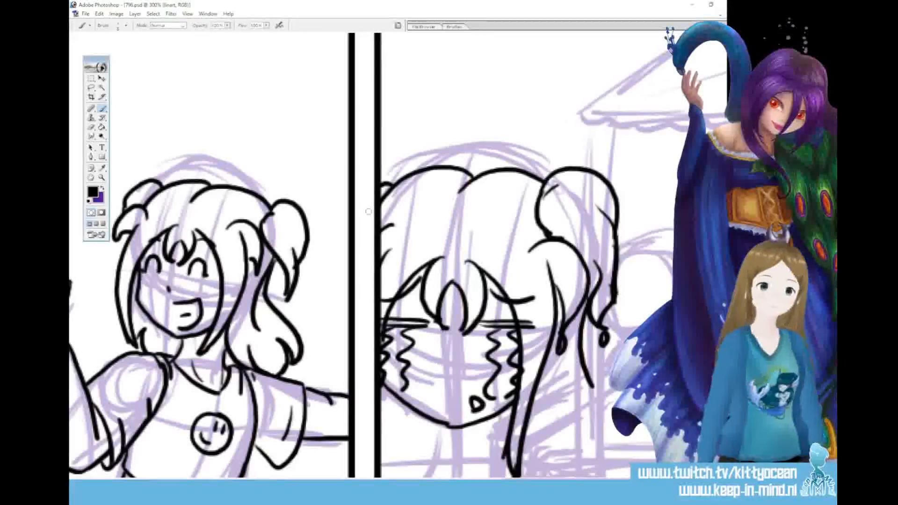
Ink the crying character's neck and V-shaped shirt collar, and extend the ponytail's wavy strands down to the shoulder
{"action": "scroll", "coordinate": [380, 252], "scroll_direction": "down", "scroll_amount": 1}
{"action": "scroll", "coordinate": [449, 253], "scroll_direction": "down", "scroll_amount": 5}
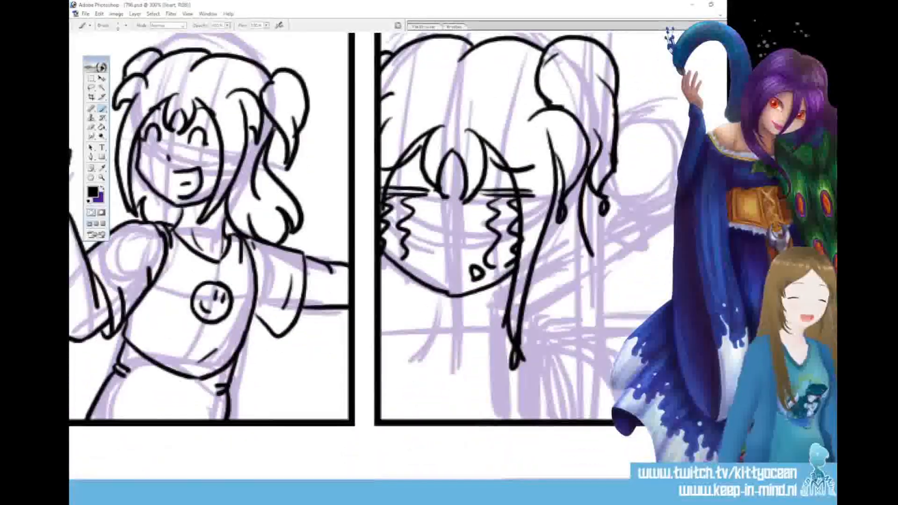
{"action": "mouse_move", "coordinate": [443, 292]}
{"action": "left_mouse_down"}
{"action": "mouse_move", "coordinate": [427, 356]}
{"action": "mouse_move", "coordinate": [443, 389]}
{"action": "mouse_move", "coordinate": [507, 356]}
{"action": "left_mouse_up"}
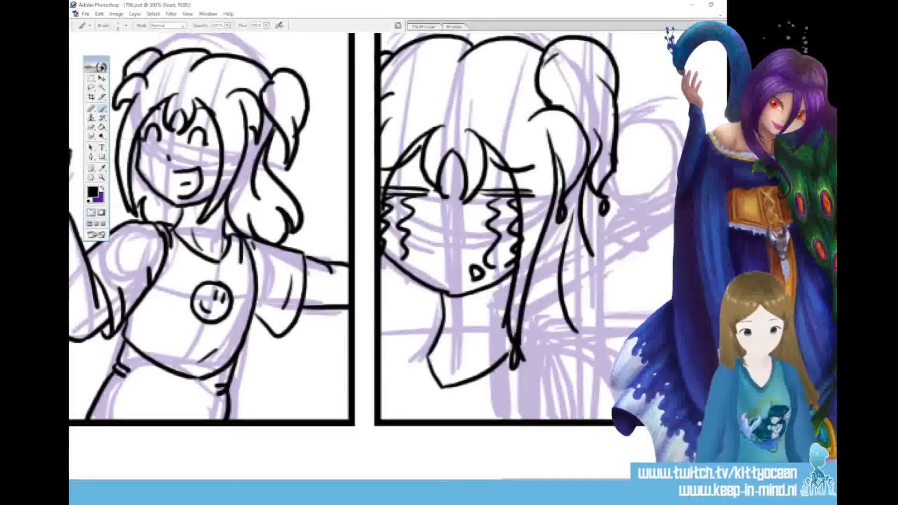
{"action": "left_click_drag", "start_coordinate": [583, 234], "coordinate": [620, 350]}
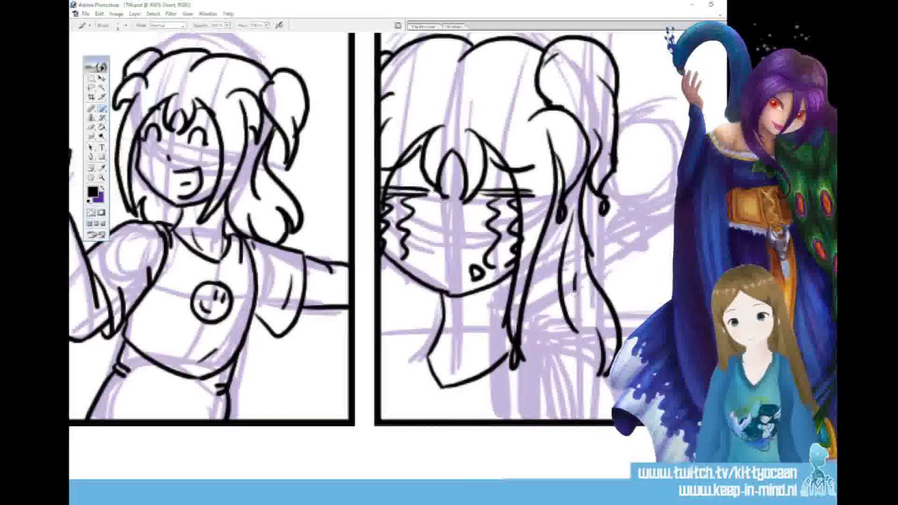
Ink the crying character's shoulders, sleeve seams and shirt folds, redrawing the arm line beside the panel border until it fits
{"action": "left_click_drag", "start_coordinate": [526, 333], "coordinate": [586, 342]}
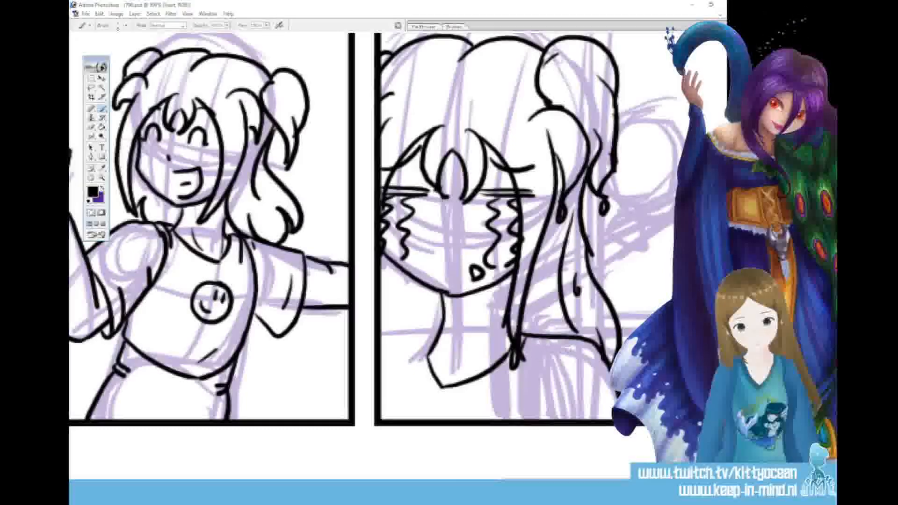
{"action": "left_click_drag", "start_coordinate": [533, 341], "coordinate": [529, 404]}
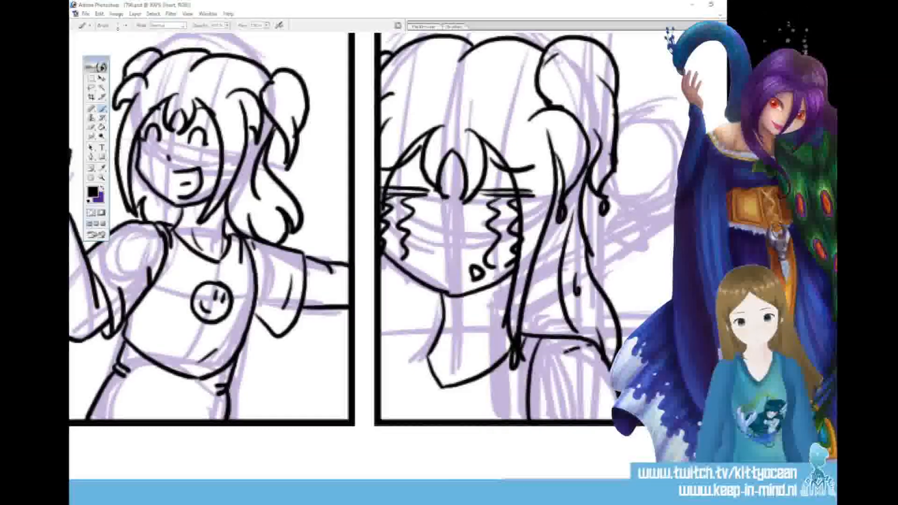
{"action": "mouse_move", "coordinate": [417, 338]}
{"action": "left_mouse_down"}
{"action": "mouse_move", "coordinate": [418, 371]}
{"action": "mouse_move", "coordinate": [454, 406]}
{"action": "left_mouse_up"}
{"action": "left_click_drag", "start_coordinate": [416, 339], "coordinate": [381, 349]}
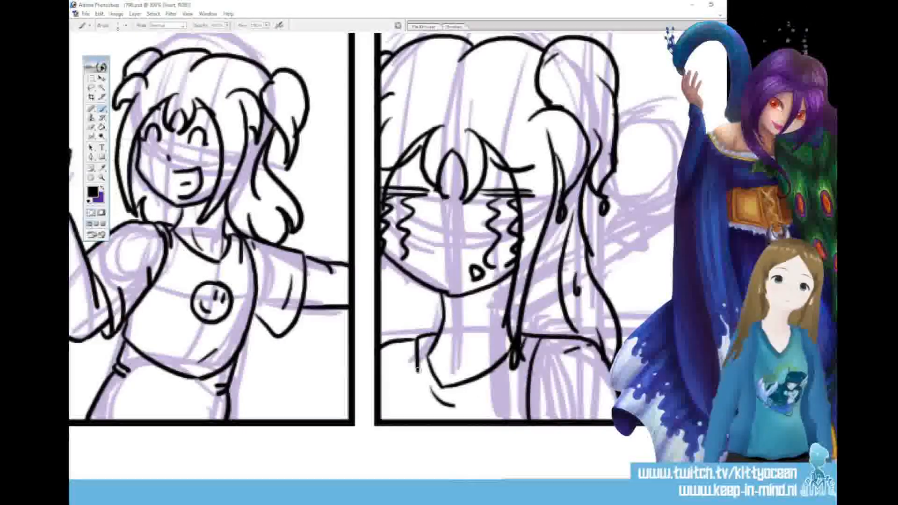
{"action": "key", "text": "ctrl+z"}
{"action": "mouse_move", "coordinate": [421, 336]}
{"action": "left_mouse_down"}
{"action": "mouse_move", "coordinate": [401, 348]}
{"action": "mouse_move", "coordinate": [397, 418]}
{"action": "left_mouse_up"}
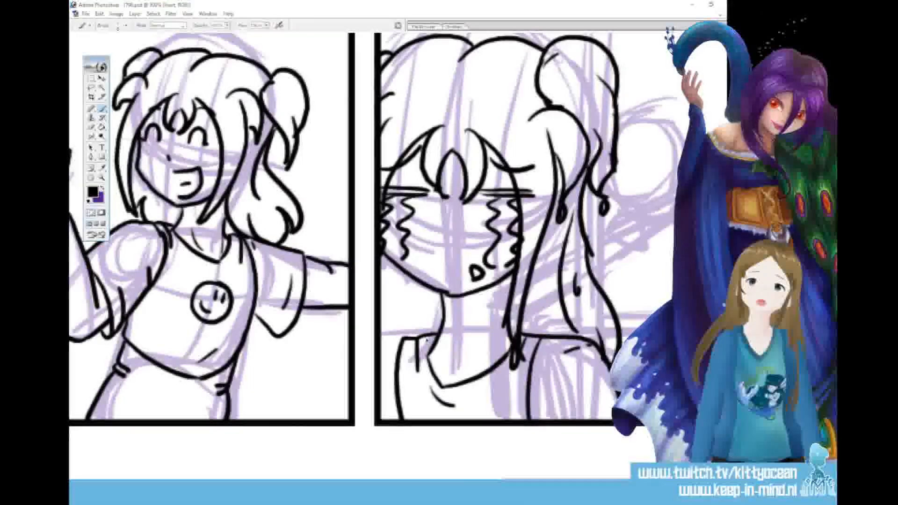
{"action": "key", "text": "ctrl+z"}
{"action": "left_click_drag", "start_coordinate": [420, 338], "coordinate": [383, 419]}
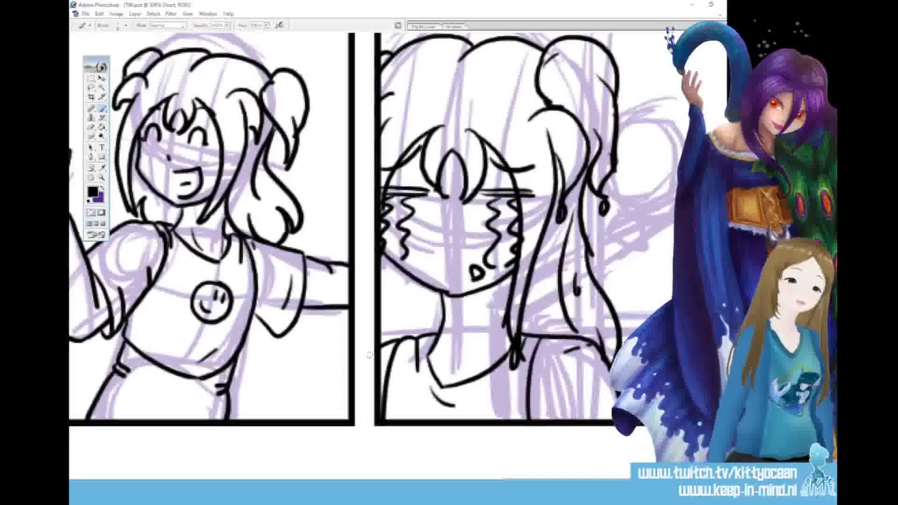
Add falling droplets below the face and on the sleeve, a hair strand beside the neck, and the outer arm line
{"action": "left_click_drag", "start_coordinate": [392, 270], "coordinate": [393, 272]}
{"action": "mouse_move", "coordinate": [411, 306]}
{"action": "left_mouse_down"}
{"action": "mouse_move", "coordinate": [404, 334]}
{"action": "mouse_move", "coordinate": [414, 335]}
{"action": "left_mouse_up"}
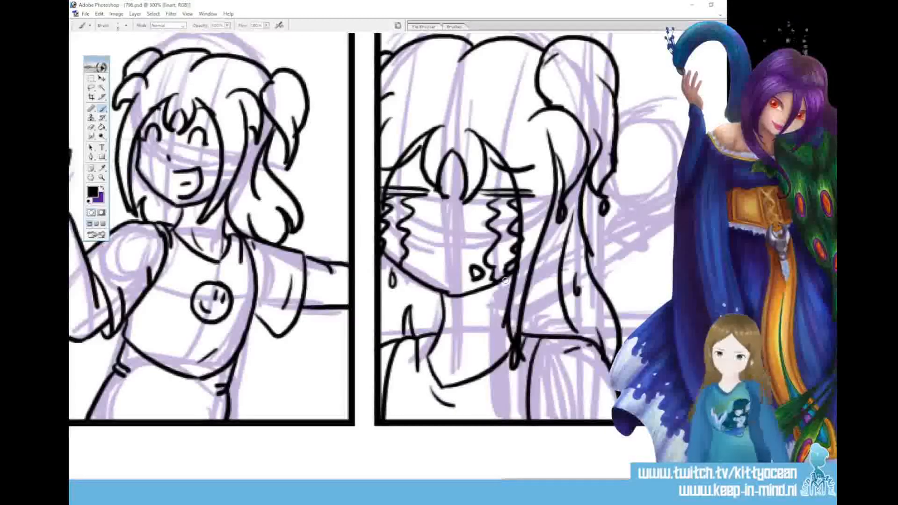
{"action": "scroll", "coordinate": [505, 279], "scroll_direction": "right", "scroll_amount": 5}
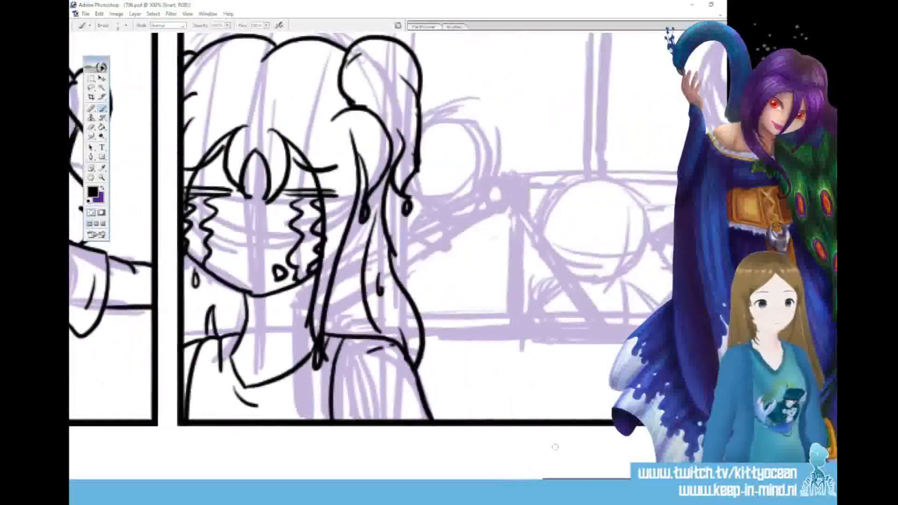
{"action": "left_click_drag", "start_coordinate": [382, 373], "coordinate": [408, 412]}
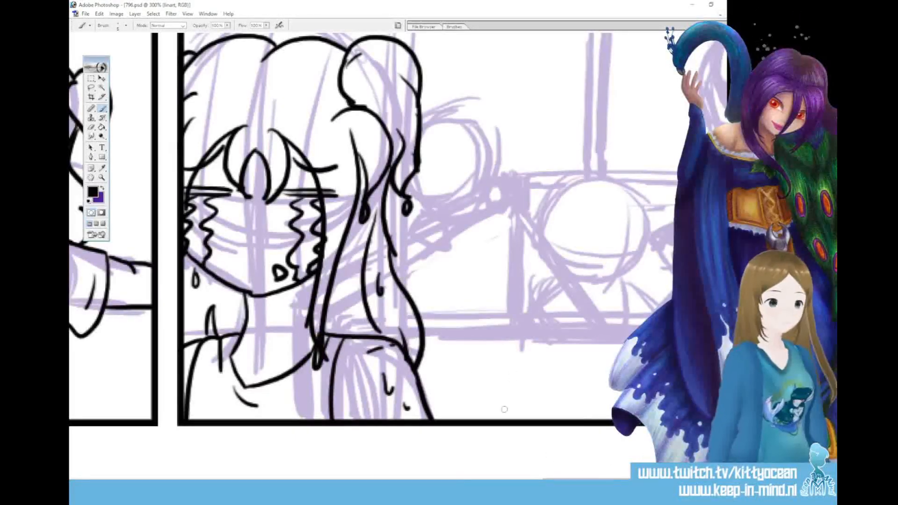
Ink the two long parallel edges of the ledge running from the crying character's hair across the panel background
{"action": "left_click_drag", "start_coordinate": [588, 482], "coordinate": [638, 483]}
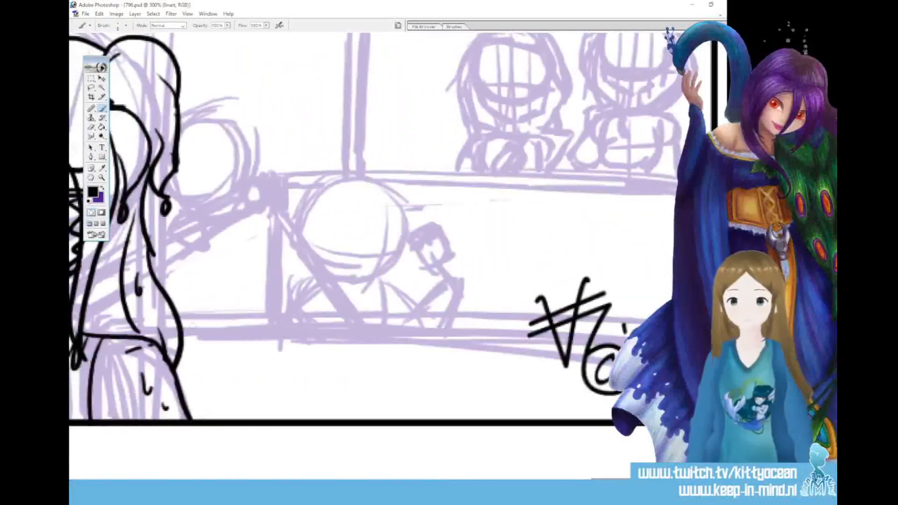
{"action": "left_click_drag", "start_coordinate": [180, 330], "coordinate": [627, 338]}
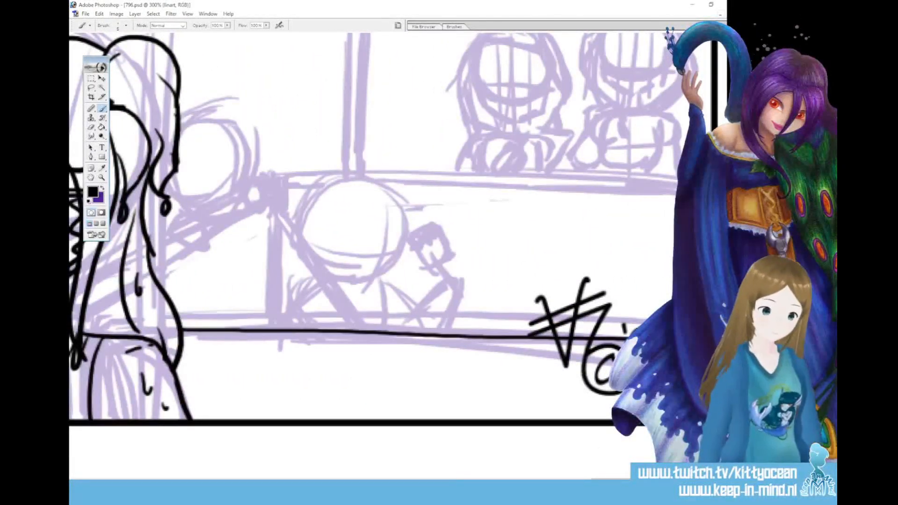
{"action": "left_click_drag", "start_coordinate": [177, 316], "coordinate": [644, 324]}
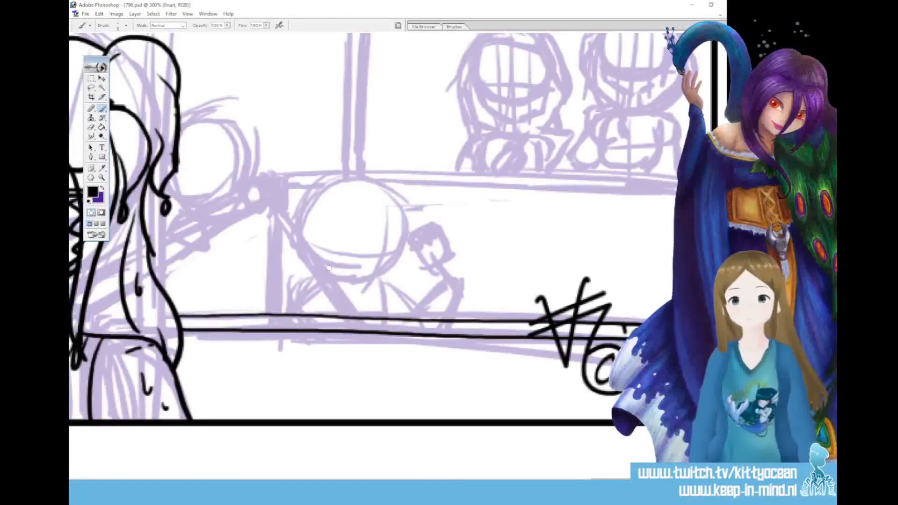
Ink the background figure behind the ledge with a round head, a torso and two bent arms
{"action": "mouse_move", "coordinate": [338, 279]}
{"action": "left_mouse_down"}
{"action": "mouse_move", "coordinate": [298, 212]}
{"action": "mouse_move", "coordinate": [331, 177]}
{"action": "mouse_move", "coordinate": [361, 174]}
{"action": "mouse_move", "coordinate": [384, 184]}
{"action": "mouse_move", "coordinate": [405, 239]}
{"action": "mouse_move", "coordinate": [399, 261]}
{"action": "mouse_move", "coordinate": [372, 279]}
{"action": "left_mouse_up"}
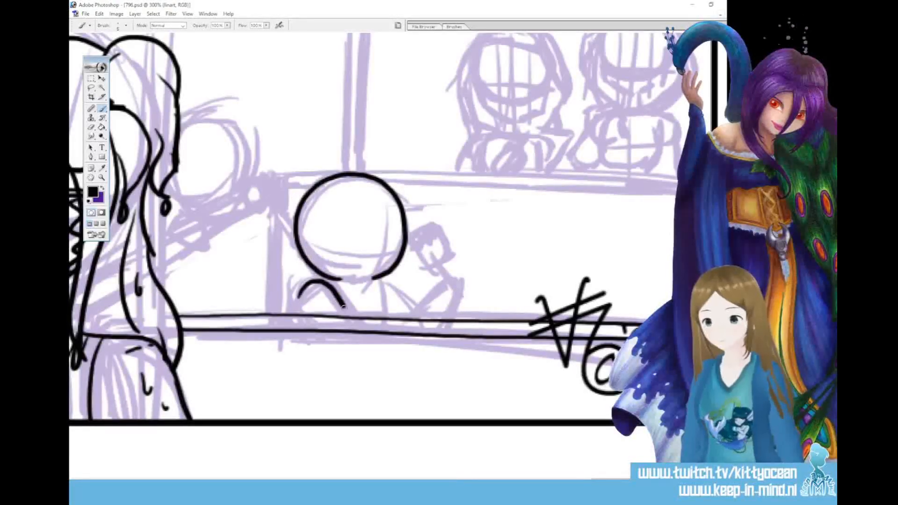
{"action": "mouse_move", "coordinate": [305, 287]}
{"action": "left_mouse_down"}
{"action": "mouse_move", "coordinate": [329, 277]}
{"action": "mouse_move", "coordinate": [389, 316]}
{"action": "left_mouse_up"}
{"action": "mouse_move", "coordinate": [382, 279]}
{"action": "left_mouse_down"}
{"action": "mouse_move", "coordinate": [413, 313]}
{"action": "mouse_move", "coordinate": [447, 279]}
{"action": "mouse_move", "coordinate": [456, 303]}
{"action": "left_mouse_up"}
Ink the dripping object on a stick in the background figure's raised hand, and add the figure's small eyes and eyebrows
{"action": "left_click_drag", "start_coordinate": [425, 254], "coordinate": [442, 292]}
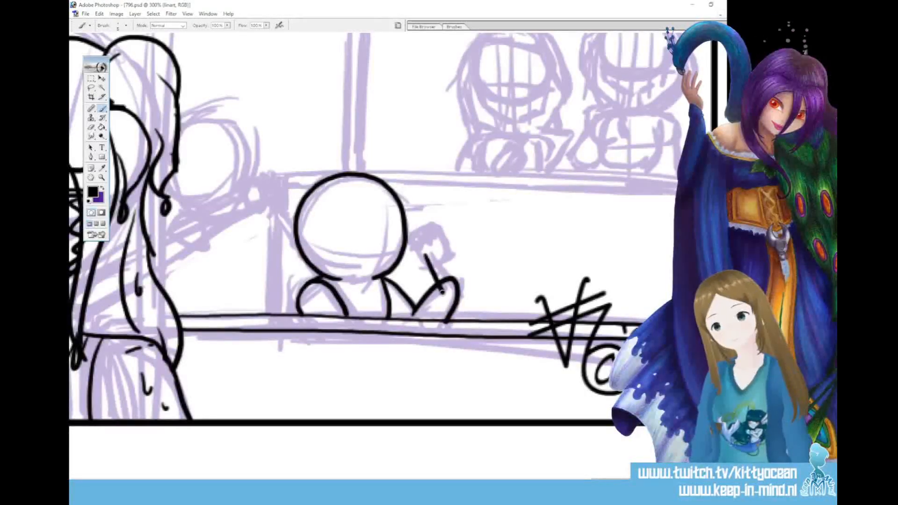
{"action": "mouse_move", "coordinate": [429, 252]}
{"action": "left_mouse_down"}
{"action": "mouse_move", "coordinate": [443, 291]}
{"action": "mouse_move", "coordinate": [439, 235]}
{"action": "mouse_move", "coordinate": [414, 258]}
{"action": "left_mouse_up"}
{"action": "left_click_drag", "start_coordinate": [415, 254], "coordinate": [437, 240]}
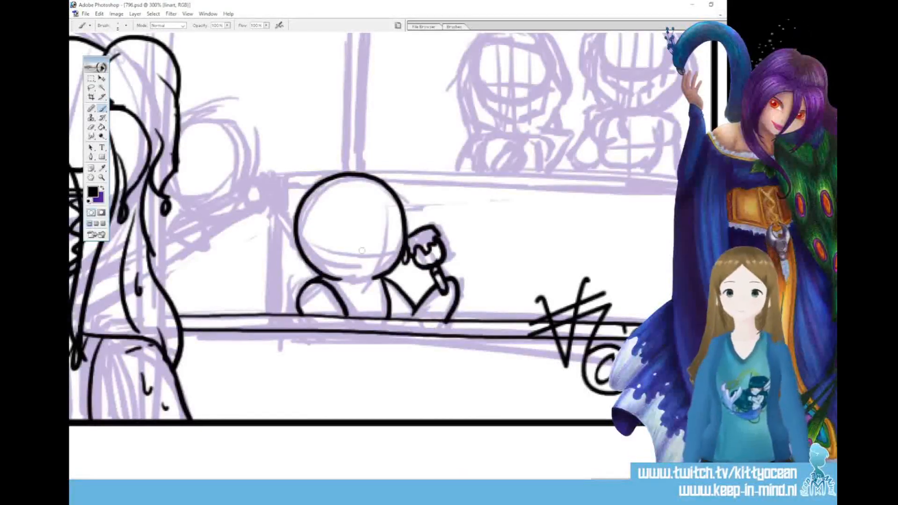
{"action": "left_click_drag", "start_coordinate": [363, 247], "coordinate": [358, 258]}
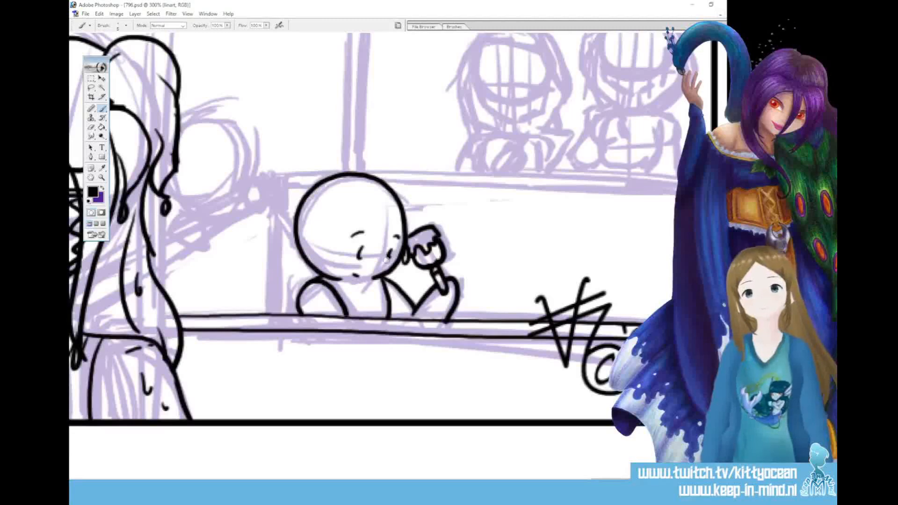
Ink the leaning child's hands, chin and forearm on the slanted counter, plus the two vertical post edges between the crying character's hair strands
{"action": "left_click_drag", "start_coordinate": [643, 482], "coordinate": [604, 482]}
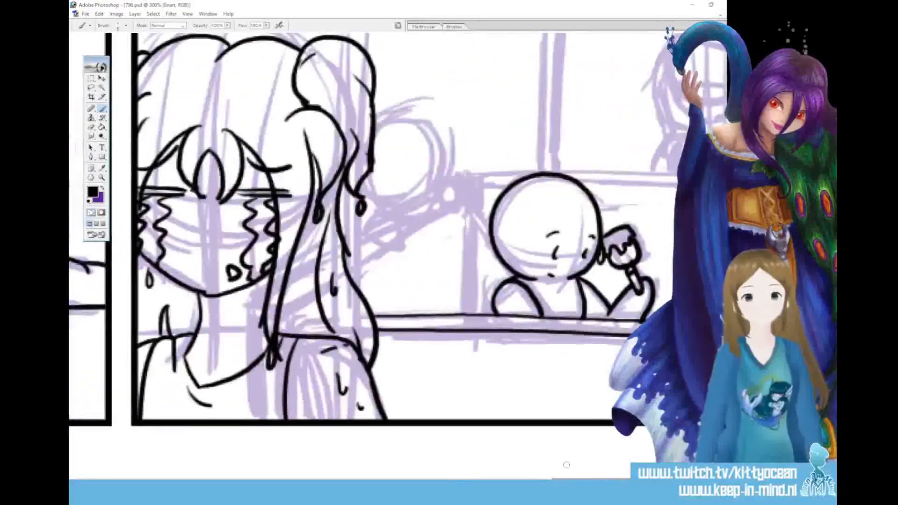
{"action": "mouse_move", "coordinate": [445, 140]}
{"action": "left_mouse_down"}
{"action": "mouse_move", "coordinate": [428, 205]}
{"action": "mouse_move", "coordinate": [377, 199]}
{"action": "mouse_move", "coordinate": [403, 233]}
{"action": "mouse_move", "coordinate": [370, 225]}
{"action": "left_mouse_up"}
{"action": "mouse_move", "coordinate": [444, 179]}
{"action": "left_mouse_down"}
{"action": "mouse_move", "coordinate": [456, 198]}
{"action": "mouse_move", "coordinate": [442, 203]}
{"action": "left_mouse_up"}
{"action": "left_click_drag", "start_coordinate": [403, 229], "coordinate": [444, 199]}
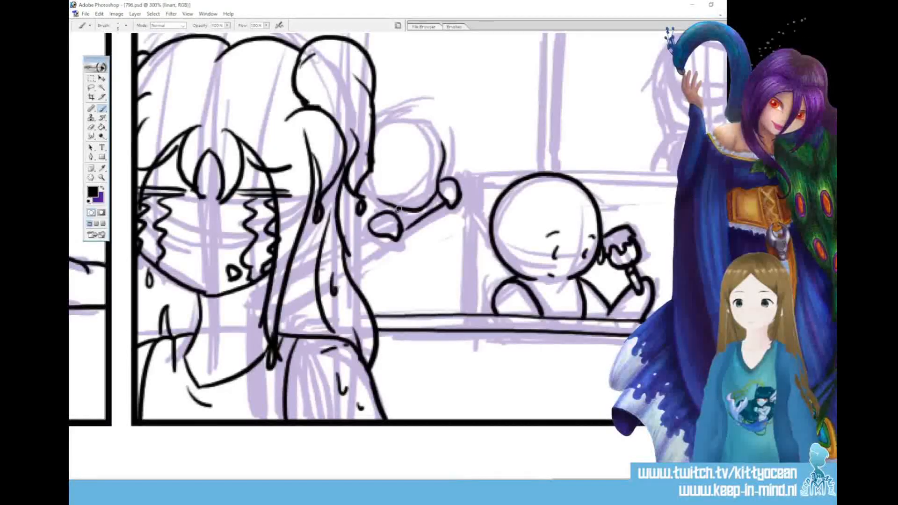
{"action": "left_click_drag", "start_coordinate": [394, 239], "coordinate": [366, 253]}
{"action": "left_click_drag", "start_coordinate": [359, 208], "coordinate": [360, 296]}
{"action": "left_click_drag", "start_coordinate": [347, 184], "coordinate": [346, 275]}
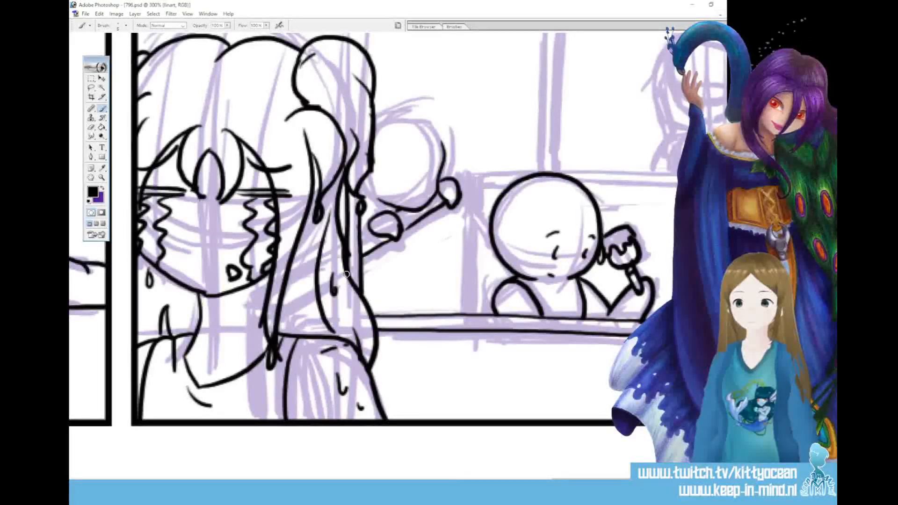
Ink the leaning child's rounded hair outline with a jagged fringe, closing the head and sleeve against the crying character's hair
{"action": "mouse_move", "coordinate": [414, 137]}
{"action": "left_mouse_down"}
{"action": "mouse_move", "coordinate": [439, 180]}
{"action": "mouse_move", "coordinate": [424, 155]}
{"action": "mouse_move", "coordinate": [388, 204]}
{"action": "left_mouse_up"}
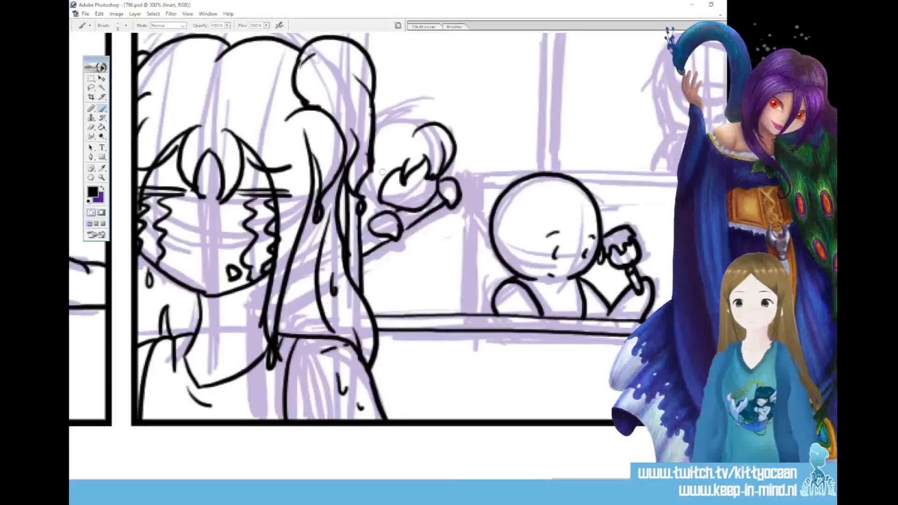
{"action": "left_click_drag", "start_coordinate": [372, 139], "coordinate": [421, 123]}
{"action": "mouse_move", "coordinate": [366, 177]}
{"action": "left_mouse_down"}
{"action": "mouse_move", "coordinate": [382, 203]}
{"action": "mouse_move", "coordinate": [361, 232]}
{"action": "left_mouse_up"}
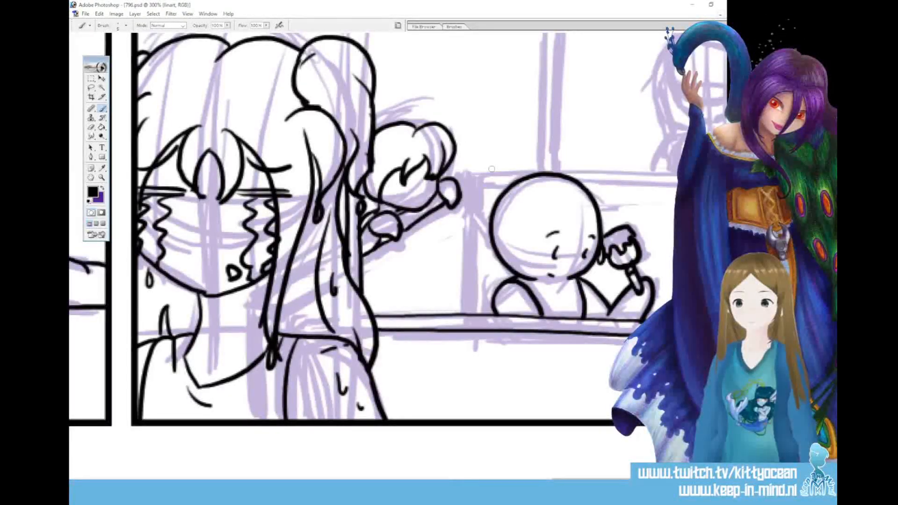
Ink the counter's vertical corner and the two long parallel edges of its top behind the round-headed figure
{"action": "left_click_drag", "start_coordinate": [471, 176], "coordinate": [467, 297]}
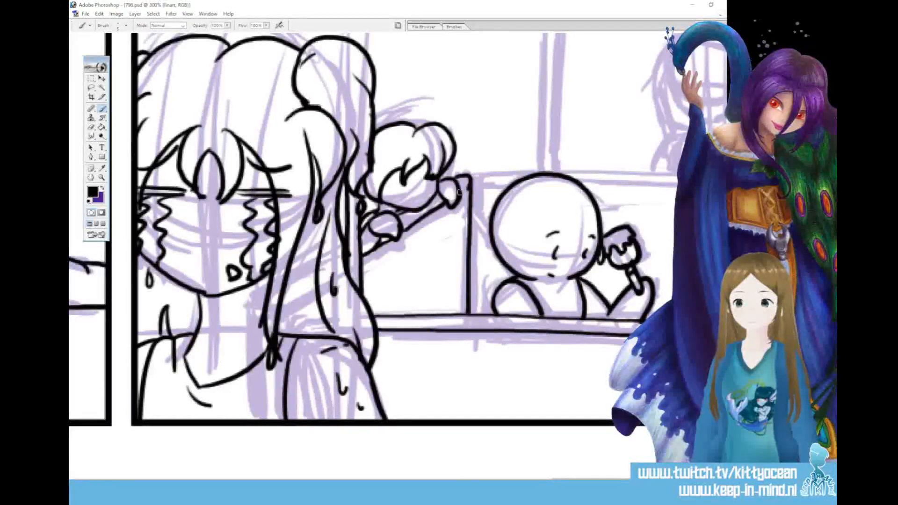
{"action": "mouse_move", "coordinate": [470, 175]}
{"action": "left_mouse_down"}
{"action": "mouse_move", "coordinate": [531, 173]}
{"action": "mouse_move", "coordinate": [480, 182]}
{"action": "mouse_move", "coordinate": [526, 174]}
{"action": "mouse_move", "coordinate": [320, 171]}
{"action": "mouse_move", "coordinate": [669, 173]}
{"action": "left_mouse_up"}
{"action": "left_click_drag", "start_coordinate": [364, 180], "coordinate": [676, 183]}
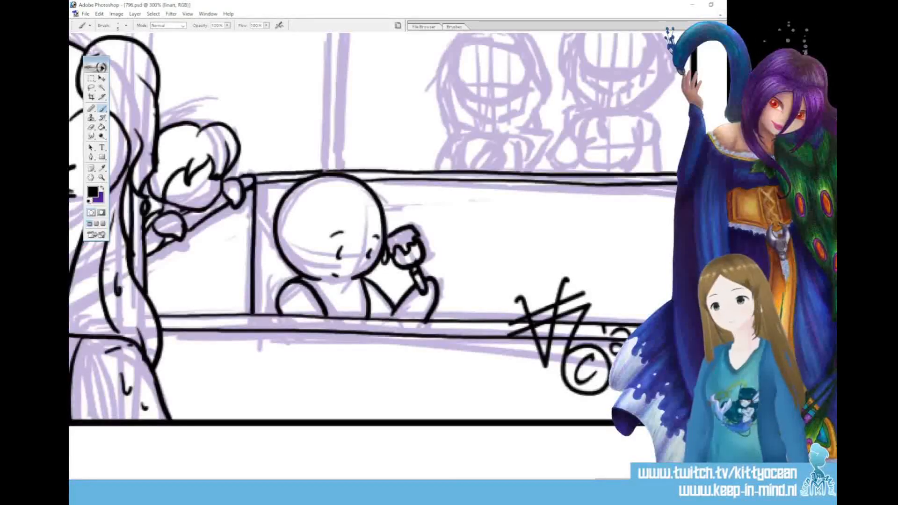
Ink the stall's roof with a straight eave, a scalloped trim below it, and two slopes meeting at a small knob
{"action": "scroll", "coordinate": [374, 253], "scroll_direction": "up", "scroll_amount": 5}
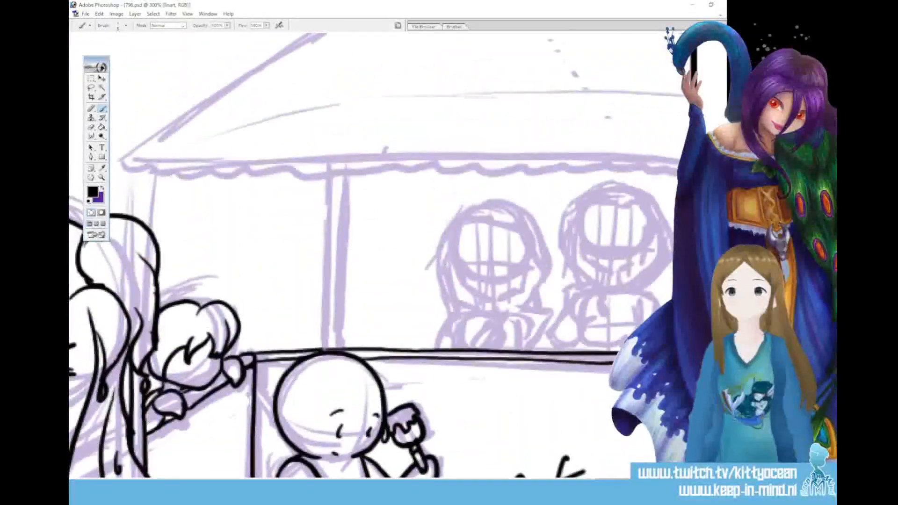
{"action": "left_click_drag", "start_coordinate": [121, 159], "coordinate": [681, 160]}
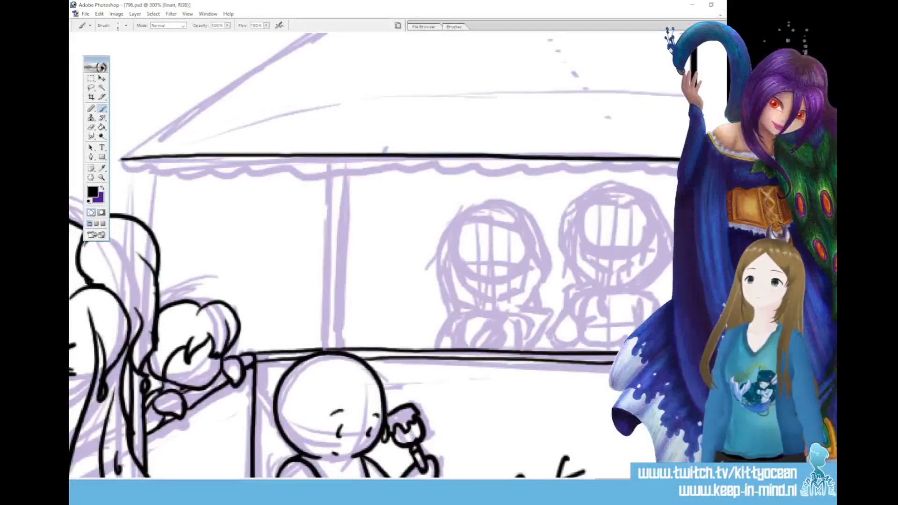
{"action": "scroll", "coordinate": [374, 252], "scroll_direction": "left", "scroll_amount": 5}
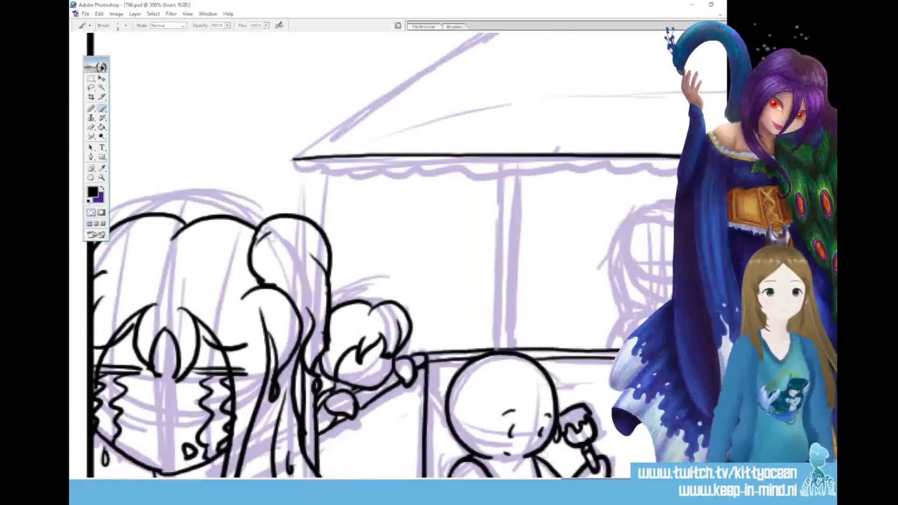
{"action": "mouse_move", "coordinate": [290, 160]}
{"action": "left_mouse_down"}
{"action": "mouse_move", "coordinate": [379, 172]}
{"action": "mouse_move", "coordinate": [681, 173]}
{"action": "left_mouse_up"}
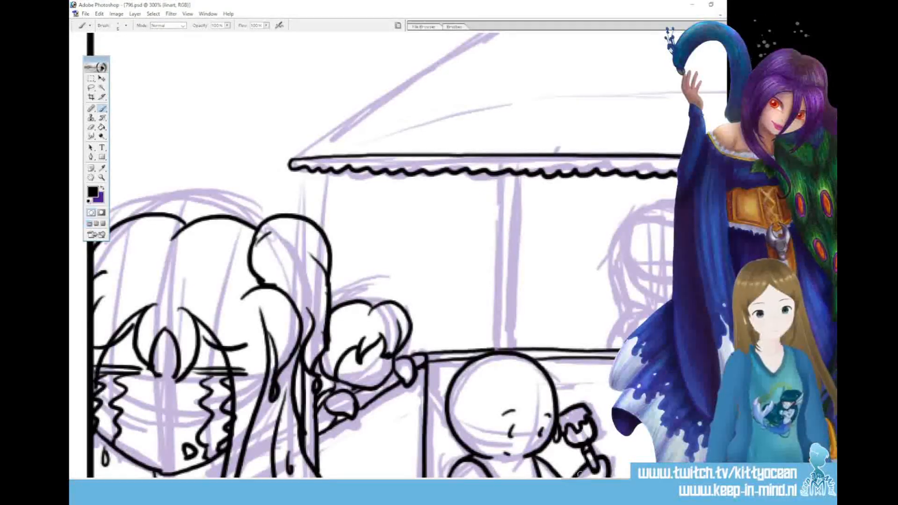
{"action": "left_click_drag", "start_coordinate": [468, 480], "coordinate": [594, 480]}
{"action": "left_click_drag", "start_coordinate": [545, 172], "coordinate": [667, 175]}
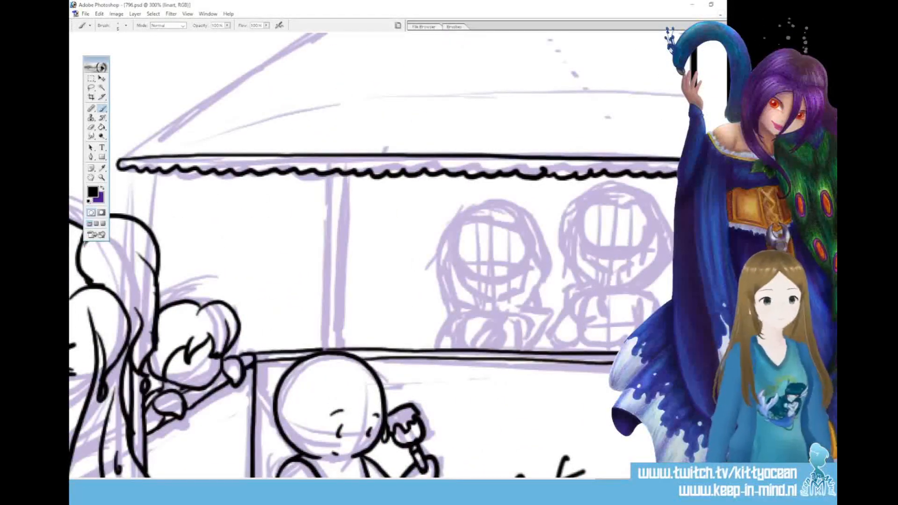
{"action": "scroll", "coordinate": [375, 253], "scroll_direction": "up", "scroll_amount": 5}
{"action": "mouse_move", "coordinate": [120, 323]}
{"action": "left_mouse_down"}
{"action": "mouse_move", "coordinate": [459, 126]}
{"action": "mouse_move", "coordinate": [493, 115]}
{"action": "mouse_move", "coordinate": [664, 175]}
{"action": "left_mouse_up"}
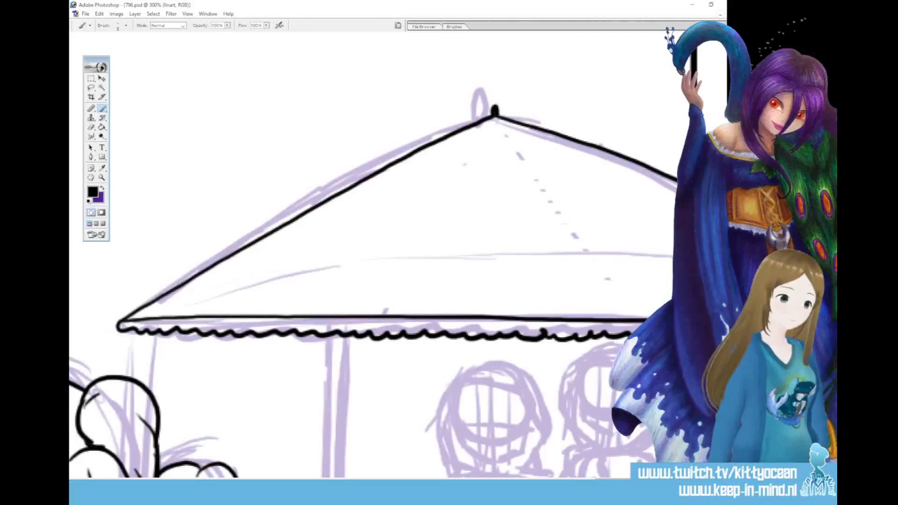
Ink the double-edged corner post and middle post holding up the stall's roof
{"action": "scroll", "coordinate": [374, 255], "scroll_direction": "left", "scroll_amount": 4}
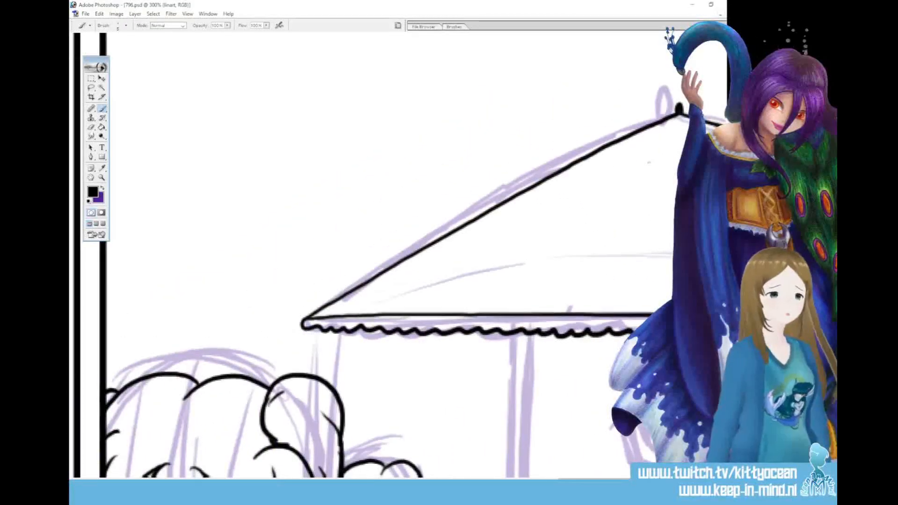
{"action": "scroll", "coordinate": [374, 255], "scroll_direction": "down", "scroll_amount": 4}
{"action": "scroll", "coordinate": [320, 159], "scroll_direction": "down", "scroll_amount": 1}
{"action": "left_click_drag", "start_coordinate": [334, 154], "coordinate": [333, 206]}
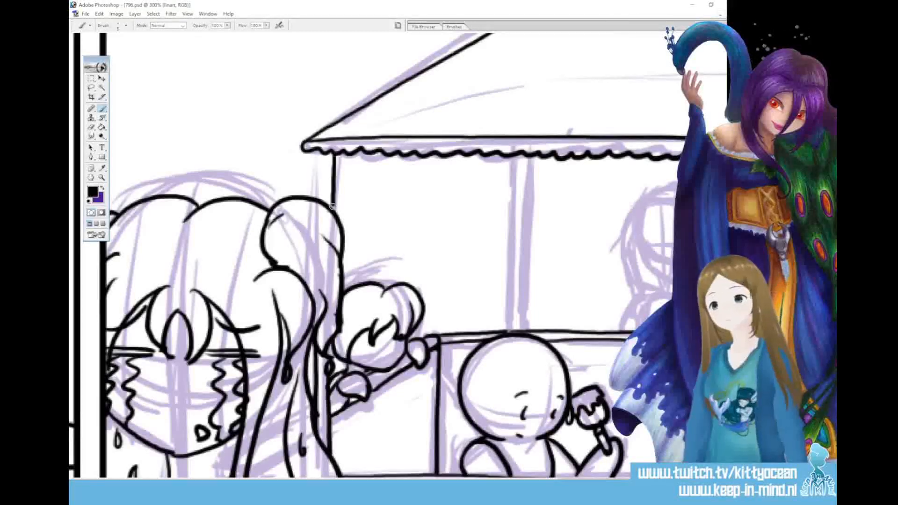
{"action": "left_click_drag", "start_coordinate": [315, 150], "coordinate": [317, 188]}
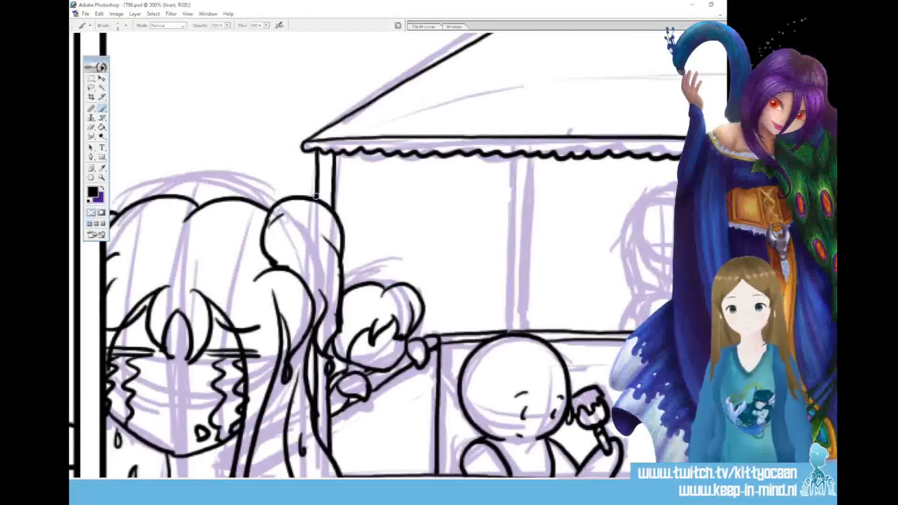
{"action": "mouse_move", "coordinate": [514, 152]}
{"action": "left_mouse_down"}
{"action": "mouse_move", "coordinate": [512, 328]}
{"action": "mouse_move", "coordinate": [528, 186]}
{"action": "mouse_move", "coordinate": [526, 325]}
{"action": "mouse_move", "coordinate": [505, 333]}
{"action": "left_mouse_up"}
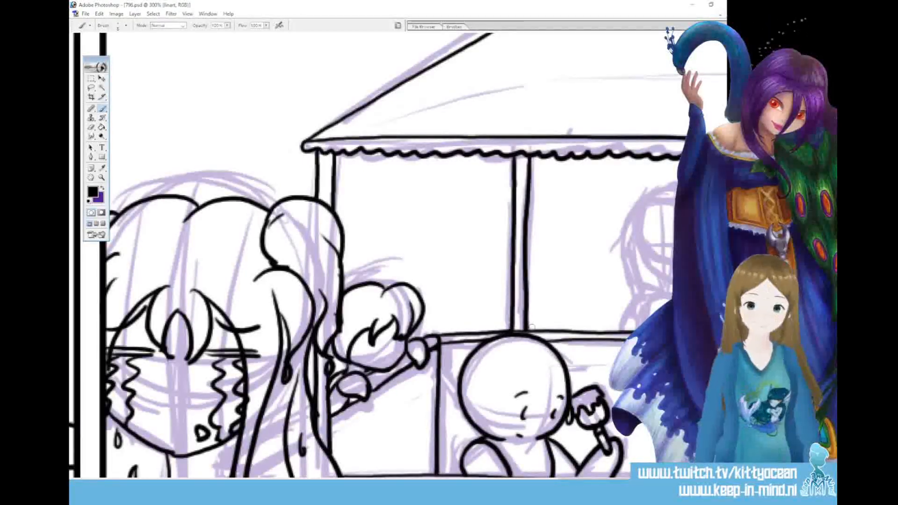
Ink the head of the first figure inside the stall, with bobbed hair, a parted fringe, face-framing strands, chin and neck
{"action": "left_click_drag", "start_coordinate": [595, 482], "coordinate": [631, 482]}
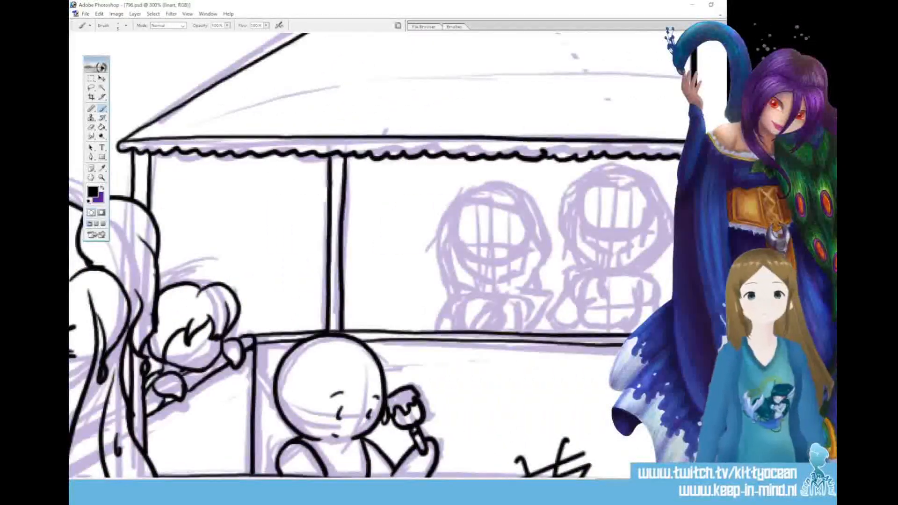
{"action": "left_click_drag", "start_coordinate": [468, 219], "coordinate": [472, 285]}
{"action": "left_click_drag", "start_coordinate": [458, 222], "coordinate": [468, 286]}
{"action": "mouse_move", "coordinate": [518, 223]}
{"action": "left_mouse_down"}
{"action": "mouse_move", "coordinate": [514, 290]}
{"action": "mouse_move", "coordinate": [524, 287]}
{"action": "left_mouse_up"}
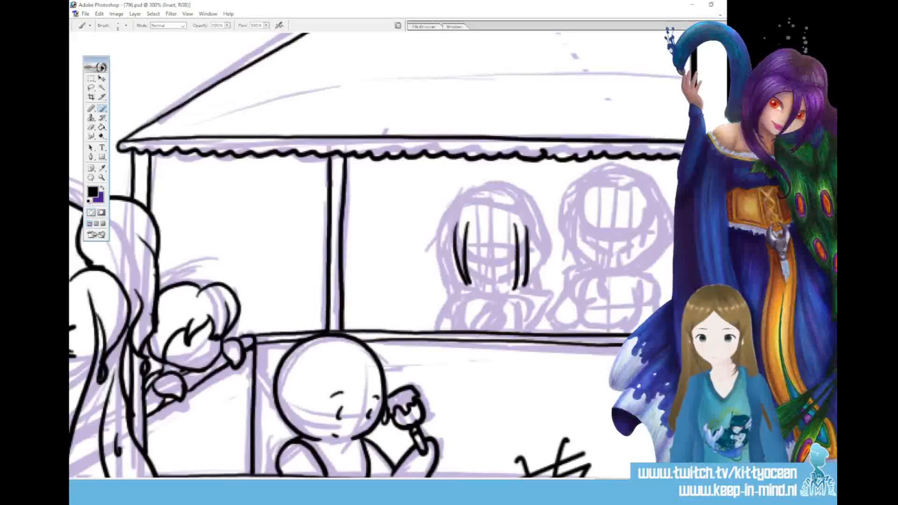
{"action": "mouse_move", "coordinate": [457, 213]}
{"action": "left_mouse_down"}
{"action": "mouse_move", "coordinate": [533, 212]}
{"action": "mouse_move", "coordinate": [532, 255]}
{"action": "left_mouse_up"}
{"action": "mouse_move", "coordinate": [475, 193]}
{"action": "left_mouse_down"}
{"action": "mouse_move", "coordinate": [514, 185]}
{"action": "mouse_move", "coordinate": [548, 226]}
{"action": "mouse_move", "coordinate": [545, 265]}
{"action": "mouse_move", "coordinate": [531, 286]}
{"action": "left_mouse_up"}
{"action": "mouse_move", "coordinate": [478, 187]}
{"action": "left_mouse_down"}
{"action": "mouse_move", "coordinate": [443, 218]}
{"action": "mouse_move", "coordinate": [439, 250]}
{"action": "left_mouse_up"}
{"action": "mouse_move", "coordinate": [464, 209]}
{"action": "left_mouse_down"}
{"action": "mouse_move", "coordinate": [449, 264]}
{"action": "mouse_move", "coordinate": [466, 298]}
{"action": "left_mouse_up"}
{"action": "left_click_drag", "start_coordinate": [451, 252], "coordinate": [476, 295]}
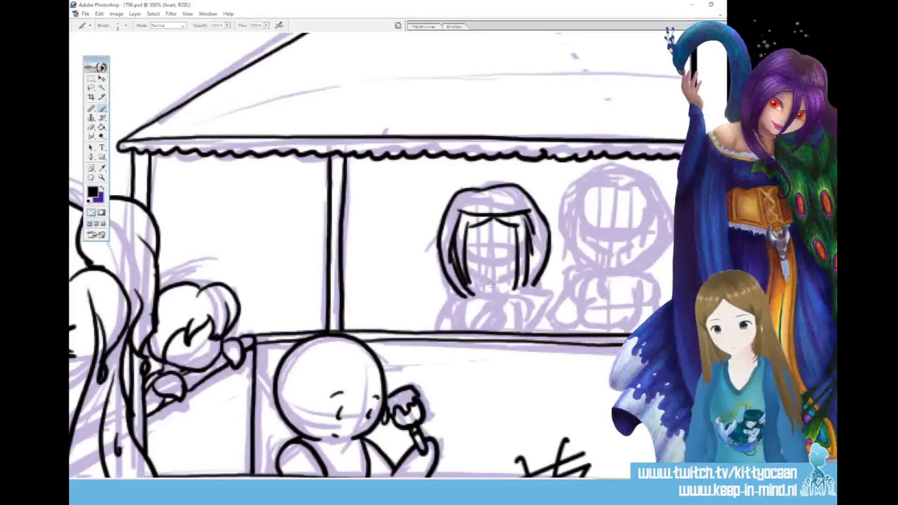
{"action": "mouse_move", "coordinate": [465, 264]}
{"action": "left_mouse_down"}
{"action": "mouse_move", "coordinate": [492, 280]}
{"action": "mouse_move", "coordinate": [520, 264]}
{"action": "left_mouse_up"}
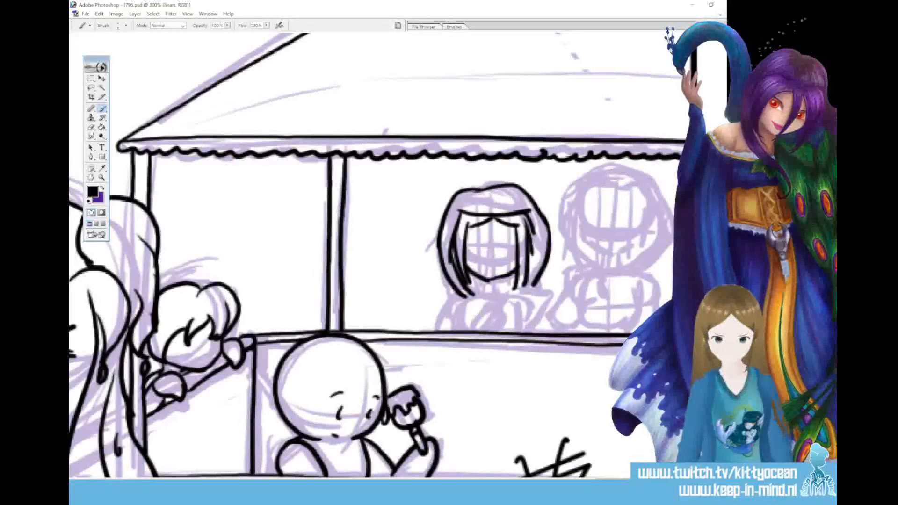
{"action": "mouse_move", "coordinate": [479, 281]}
{"action": "left_mouse_down"}
{"action": "mouse_move", "coordinate": [475, 294]}
{"action": "mouse_move", "coordinate": [507, 295]}
{"action": "left_mouse_up"}
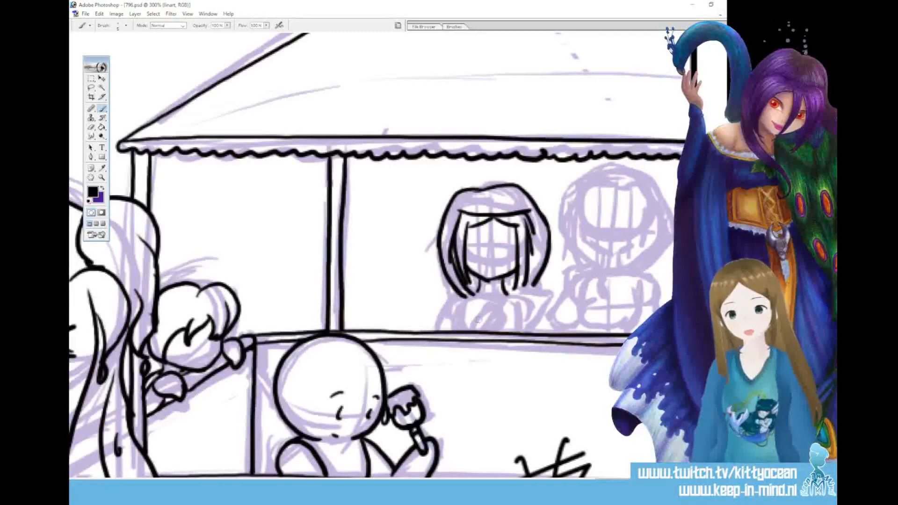
Ink the first stall figure's collar line and the slanted sheet held in front of the chest with gripping fingers
{"action": "mouse_move", "coordinate": [476, 294]}
{"action": "left_mouse_down"}
{"action": "mouse_move", "coordinate": [472, 330]}
{"action": "mouse_move", "coordinate": [493, 304]}
{"action": "mouse_move", "coordinate": [483, 331]}
{"action": "mouse_move", "coordinate": [510, 296]}
{"action": "left_mouse_up"}
{"action": "mouse_move", "coordinate": [509, 295]}
{"action": "left_mouse_down"}
{"action": "mouse_move", "coordinate": [549, 293]}
{"action": "mouse_move", "coordinate": [526, 322]}
{"action": "left_mouse_up"}
{"action": "left_click_drag", "start_coordinate": [526, 322], "coordinate": [543, 327]}
{"action": "left_click_drag", "start_coordinate": [524, 329], "coordinate": [543, 323]}
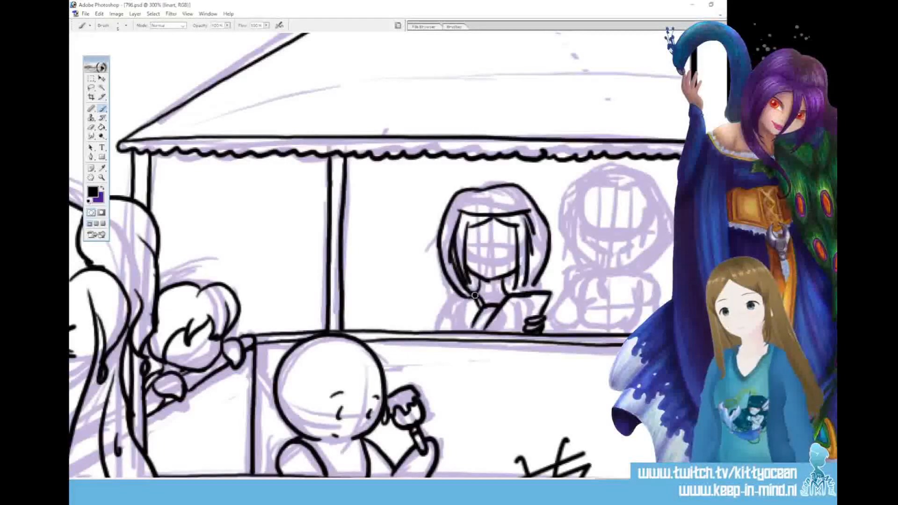
Add the first stall figure's shoulder and sleeve, the hair ends falling behind the sheet, and the neckline detail
{"action": "left_click_drag", "start_coordinate": [460, 292], "coordinate": [432, 330]}
{"action": "left_click_drag", "start_coordinate": [469, 304], "coordinate": [462, 330]}
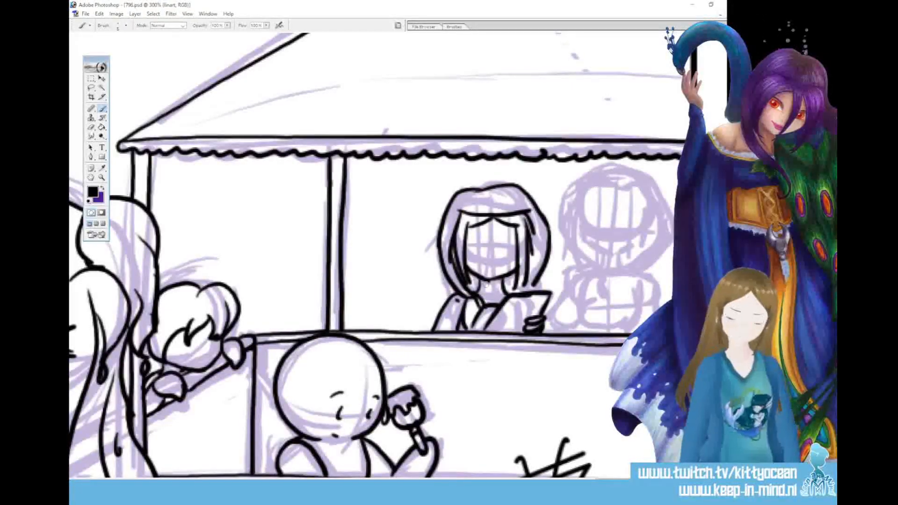
{"action": "left_click_drag", "start_coordinate": [525, 277], "coordinate": [515, 293]}
{"action": "mouse_move", "coordinate": [531, 239]}
{"action": "left_mouse_down"}
{"action": "mouse_move", "coordinate": [532, 270]}
{"action": "mouse_move", "coordinate": [519, 291]}
{"action": "left_mouse_up"}
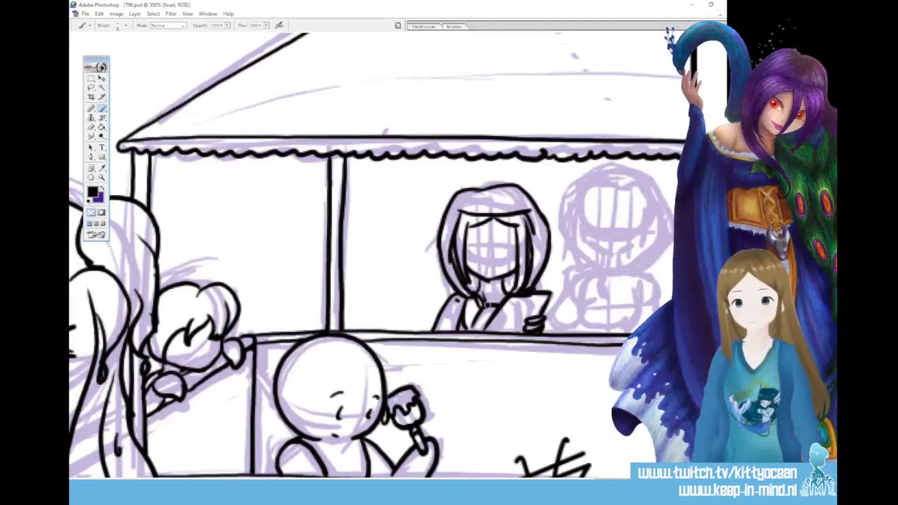
{"action": "left_click_drag", "start_coordinate": [499, 291], "coordinate": [502, 302]}
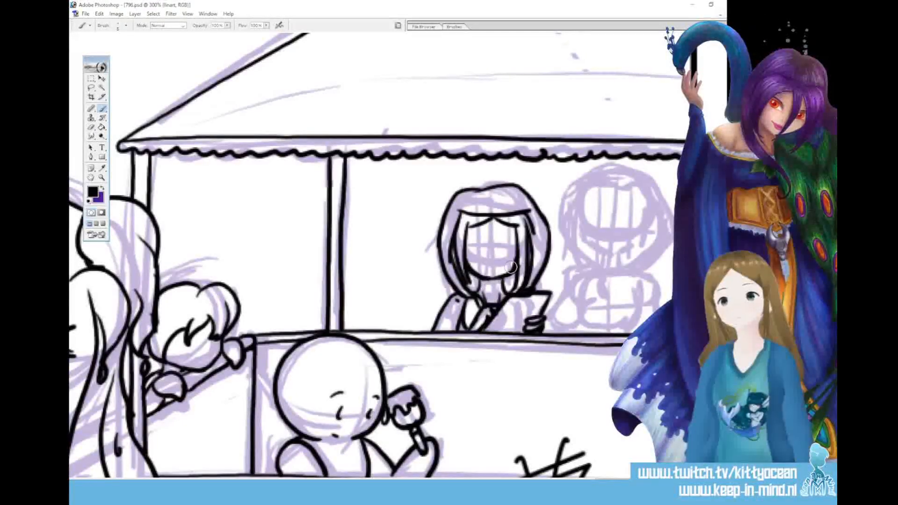
Ink the second stall figure's face sides, pointed jaw and short neck, undoing the first jaw stroke
{"action": "mouse_move", "coordinate": [581, 195]}
{"action": "left_mouse_down"}
{"action": "mouse_move", "coordinate": [582, 234]}
{"action": "mouse_move", "coordinate": [611, 255]}
{"action": "left_mouse_up"}
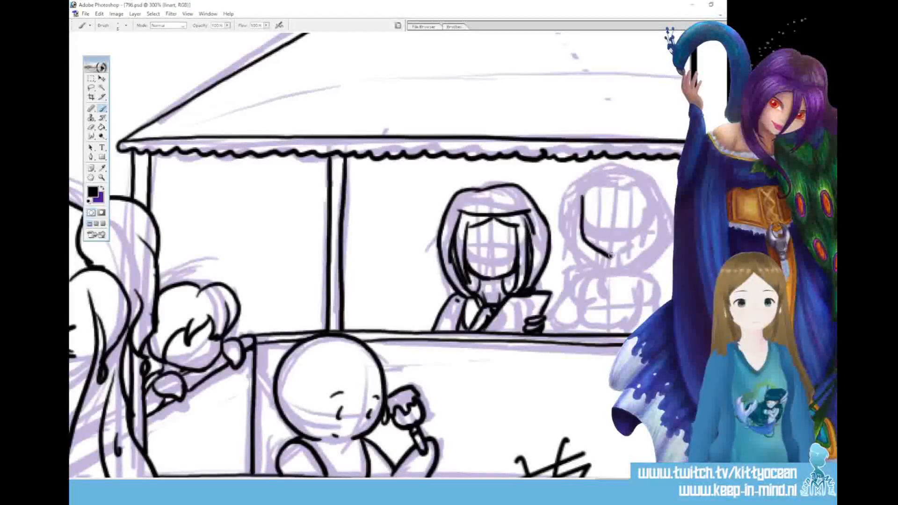
{"action": "key", "text": "ctrl+z"}
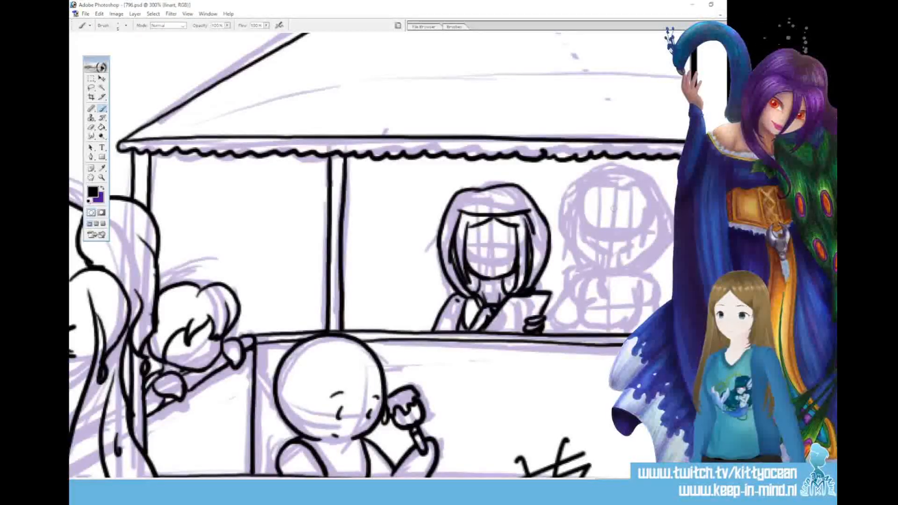
{"action": "mouse_move", "coordinate": [579, 194]}
{"action": "left_mouse_down"}
{"action": "mouse_move", "coordinate": [582, 236]}
{"action": "mouse_move", "coordinate": [611, 254]}
{"action": "mouse_move", "coordinate": [642, 238]}
{"action": "left_mouse_up"}
{"action": "mouse_move", "coordinate": [648, 192]}
{"action": "left_mouse_down"}
{"action": "mouse_move", "coordinate": [643, 231]}
{"action": "mouse_move", "coordinate": [594, 246]}
{"action": "mouse_move", "coordinate": [595, 269]}
{"action": "mouse_move", "coordinate": [625, 268]}
{"action": "left_mouse_up"}
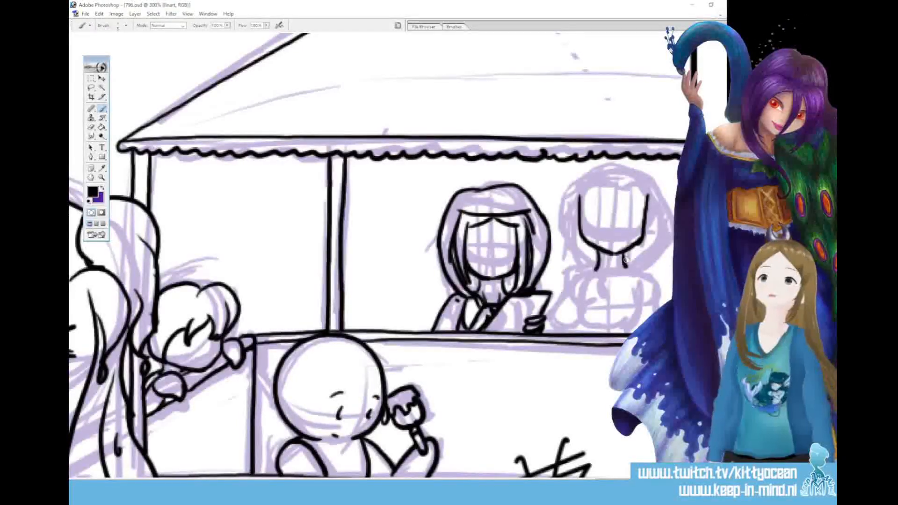
Ink the second stall figure's rounded outer head covering, the forehead line and the side edges closing below the chin
{"action": "mouse_move", "coordinate": [575, 200]}
{"action": "left_mouse_down"}
{"action": "mouse_move", "coordinate": [650, 188]}
{"action": "mouse_move", "coordinate": [644, 238]}
{"action": "left_mouse_up"}
{"action": "mouse_move", "coordinate": [651, 188]}
{"action": "left_mouse_down"}
{"action": "mouse_move", "coordinate": [669, 233]}
{"action": "mouse_move", "coordinate": [634, 271]}
{"action": "left_mouse_up"}
{"action": "mouse_move", "coordinate": [653, 209]}
{"action": "left_mouse_down"}
{"action": "mouse_move", "coordinate": [651, 240]}
{"action": "mouse_move", "coordinate": [633, 263]}
{"action": "mouse_move", "coordinate": [632, 170]}
{"action": "mouse_move", "coordinate": [594, 172]}
{"action": "mouse_move", "coordinate": [570, 186]}
{"action": "mouse_move", "coordinate": [559, 202]}
{"action": "mouse_move", "coordinate": [578, 200]}
{"action": "mouse_move", "coordinate": [576, 267]}
{"action": "left_mouse_up"}
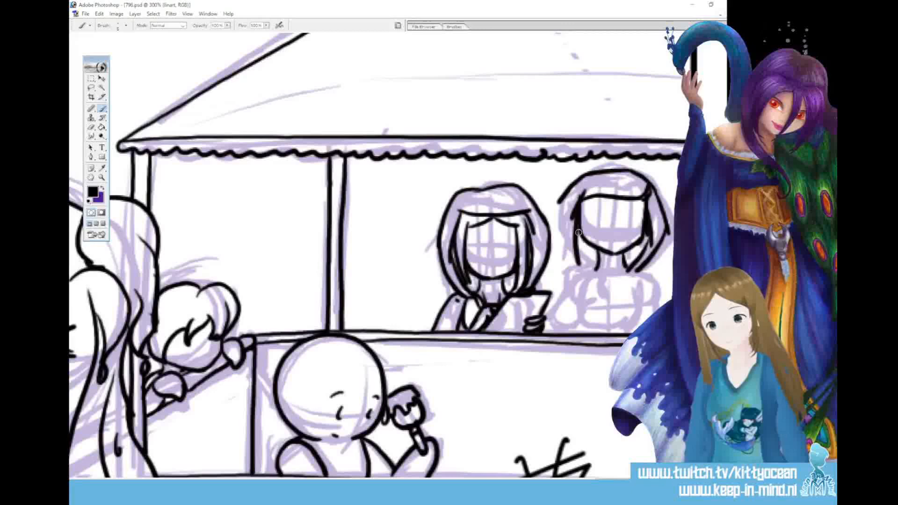
{"action": "left_click_drag", "start_coordinate": [579, 229], "coordinate": [594, 267]}
{"action": "mouse_move", "coordinate": [567, 190]}
{"action": "left_mouse_down"}
{"action": "mouse_move", "coordinate": [563, 253]}
{"action": "mouse_move", "coordinate": [596, 275]}
{"action": "mouse_move", "coordinate": [582, 250]}
{"action": "mouse_move", "coordinate": [611, 279]}
{"action": "mouse_move", "coordinate": [634, 266]}
{"action": "left_mouse_up"}
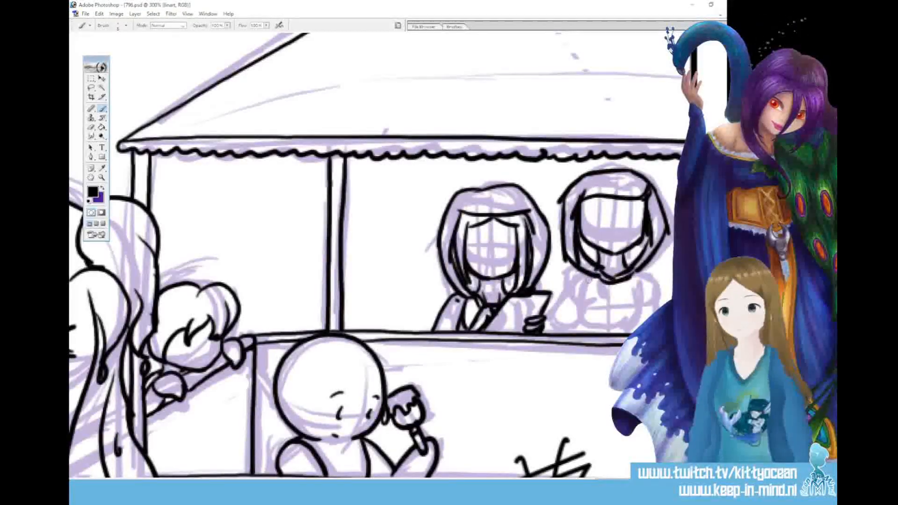
Reinforce the face opening of the second stall figure and clean up the stray line ends at its upper corners
{"action": "mouse_move", "coordinate": [578, 246]}
{"action": "left_mouse_down"}
{"action": "mouse_move", "coordinate": [580, 263]}
{"action": "mouse_move", "coordinate": [612, 283]}
{"action": "mouse_move", "coordinate": [625, 278]}
{"action": "mouse_move", "coordinate": [601, 268]}
{"action": "mouse_move", "coordinate": [610, 282]}
{"action": "mouse_move", "coordinate": [628, 273]}
{"action": "left_mouse_up"}
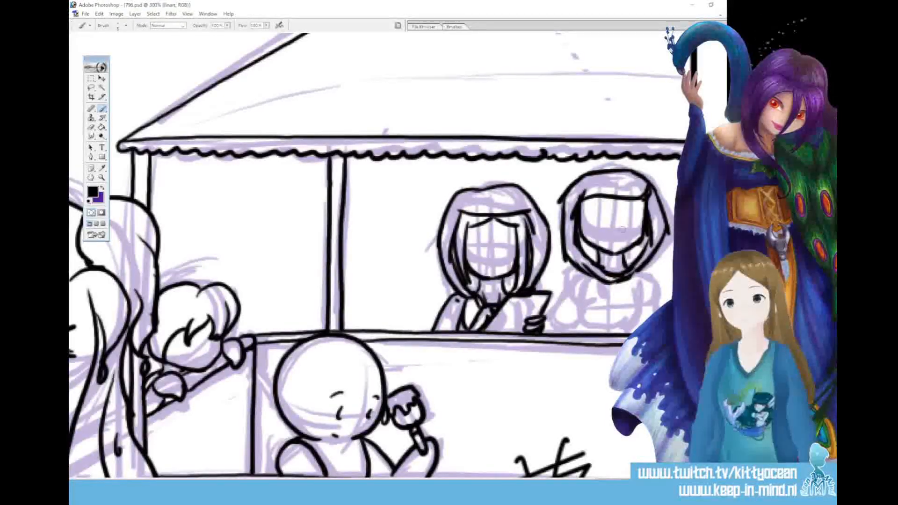
{"action": "left_click_drag", "start_coordinate": [648, 213], "coordinate": [651, 246]}
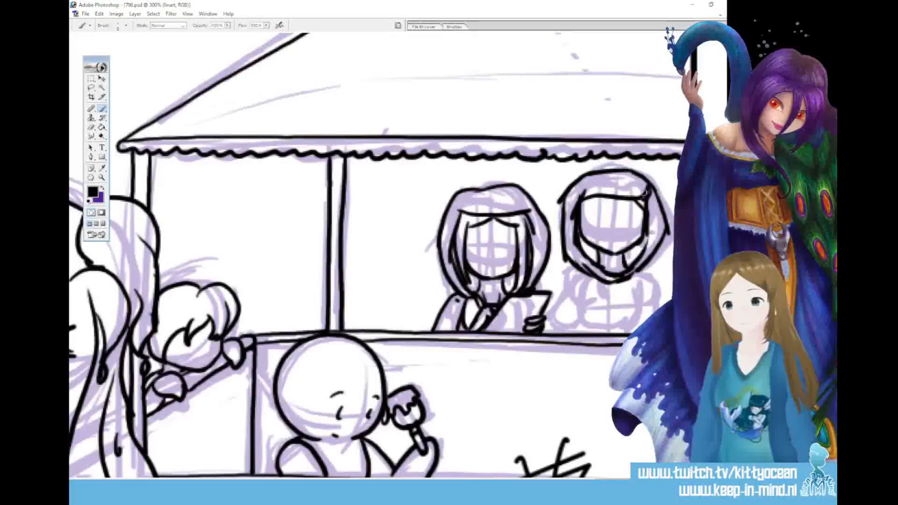
{"action": "mouse_move", "coordinate": [649, 190]}
{"action": "left_mouse_down"}
{"action": "mouse_move", "coordinate": [649, 220]}
{"action": "mouse_move", "coordinate": [649, 189]}
{"action": "left_mouse_up"}
{"action": "left_click_drag", "start_coordinate": [591, 189], "coordinate": [573, 211]}
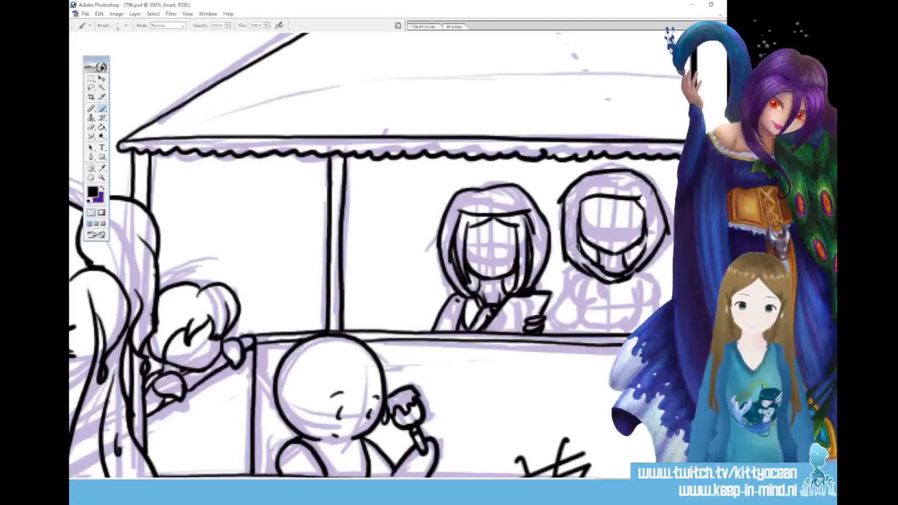
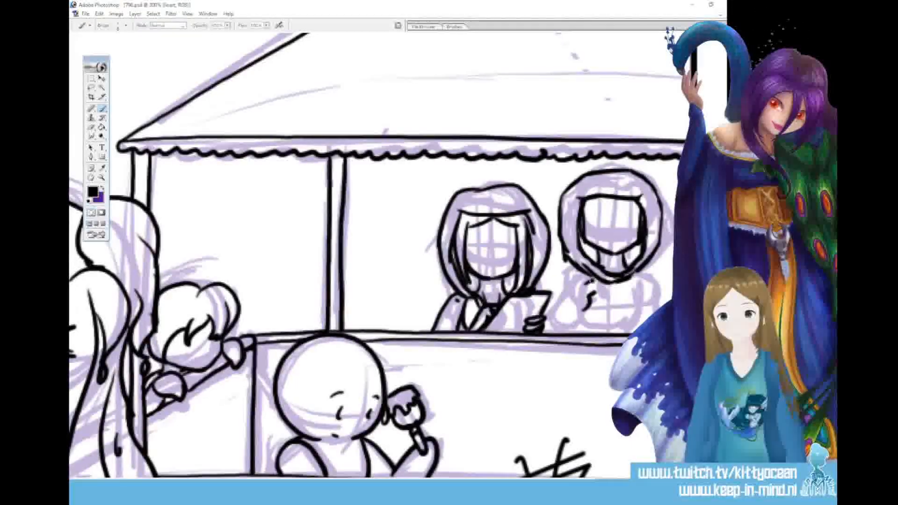
Ink the second stall figure's raised hand holding a solid black object, the sleeve and cuff, the jacket's front line and the other arm
{"action": "mouse_move", "coordinate": [581, 275]}
{"action": "left_mouse_down"}
{"action": "mouse_move", "coordinate": [566, 297]}
{"action": "mouse_move", "coordinate": [568, 263]}
{"action": "mouse_move", "coordinate": [583, 260]}
{"action": "mouse_move", "coordinate": [578, 278]}
{"action": "mouse_move", "coordinate": [583, 263]}
{"action": "left_mouse_up"}
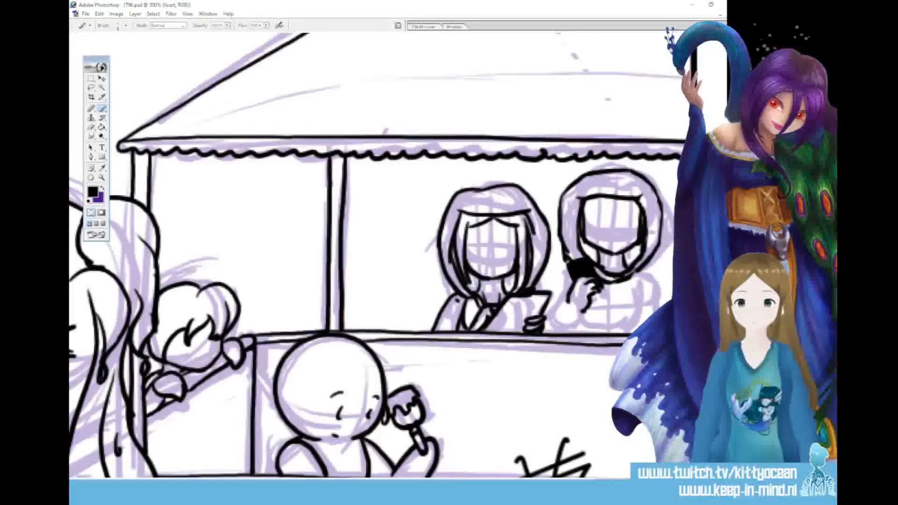
{"action": "left_click_drag", "start_coordinate": [559, 307], "coordinate": [552, 332]}
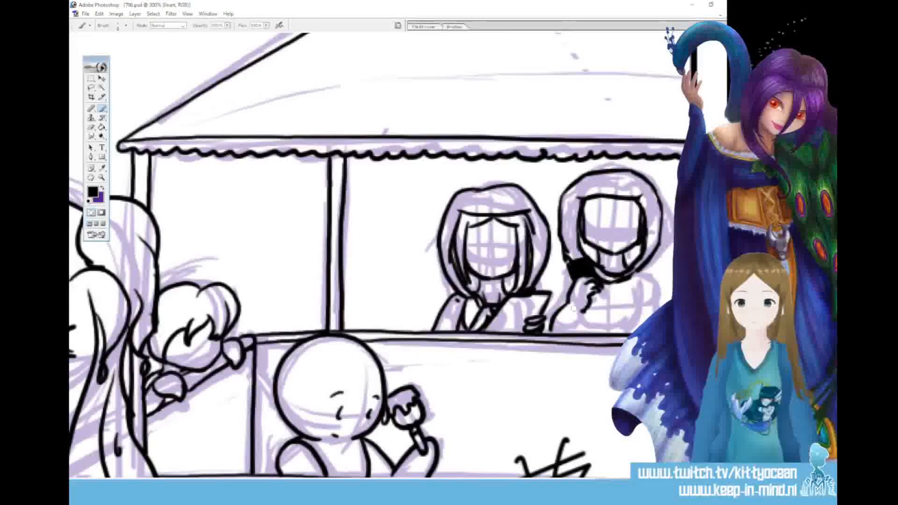
{"action": "mouse_move", "coordinate": [563, 305]}
{"action": "left_mouse_down"}
{"action": "mouse_move", "coordinate": [570, 336]}
{"action": "mouse_move", "coordinate": [551, 320]}
{"action": "left_mouse_up"}
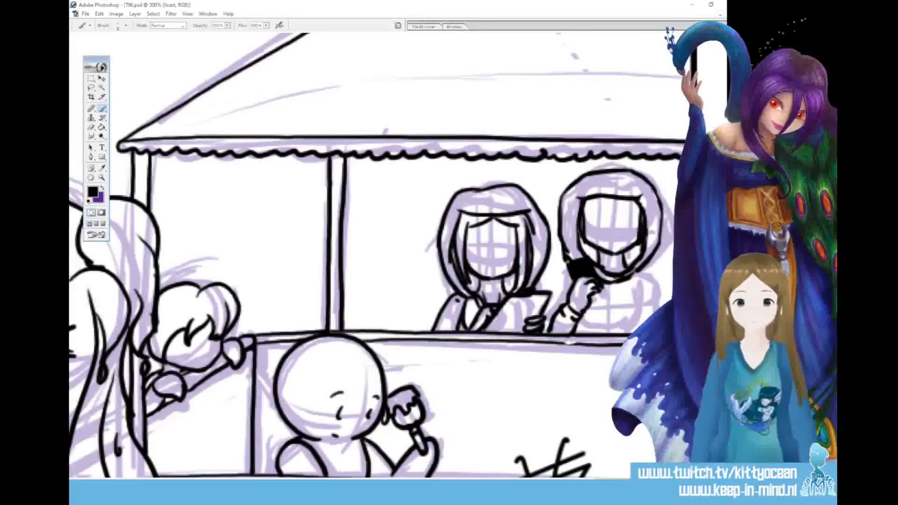
{"action": "left_click_drag", "start_coordinate": [560, 342], "coordinate": [590, 343]}
{"action": "mouse_move", "coordinate": [579, 280]}
{"action": "left_mouse_down"}
{"action": "mouse_move", "coordinate": [564, 286]}
{"action": "mouse_move", "coordinate": [546, 333]}
{"action": "left_mouse_up"}
{"action": "left_click_drag", "start_coordinate": [612, 278], "coordinate": [616, 334]}
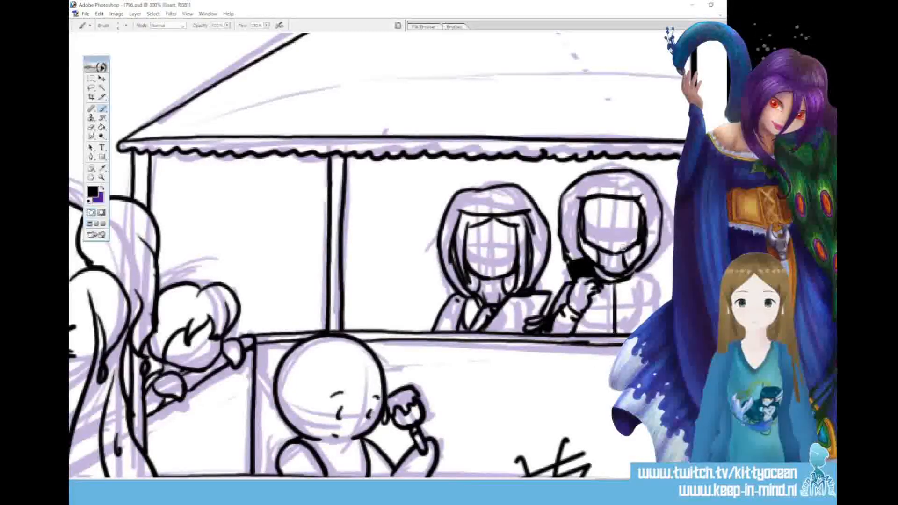
{"action": "left_click_drag", "start_coordinate": [652, 273], "coordinate": [665, 309]}
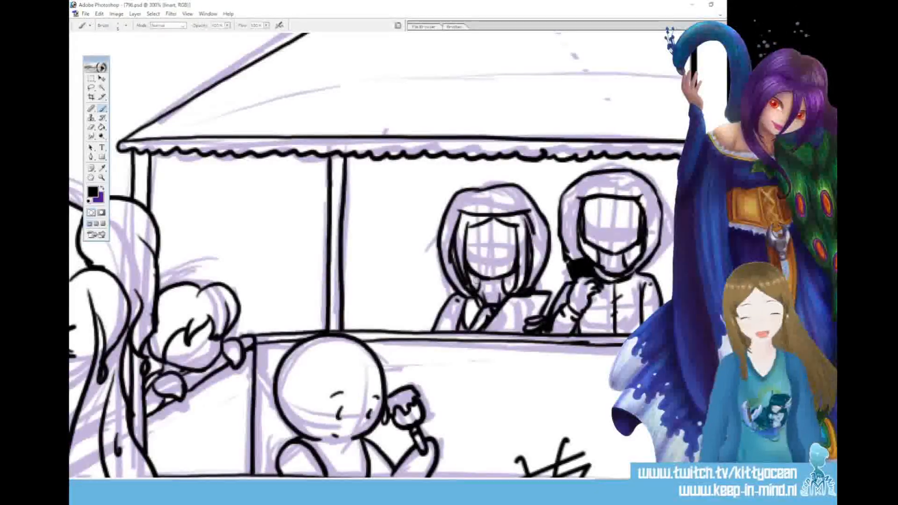
Duplicate Layer 17 within the comic document, keeping the proposed name Layer 17 copy
{"action": "key", "text": "ctrl+minus"}
{"action": "key", "text": "ctrl+minus"}
{"action": "key", "text": "ctrl+minus"}
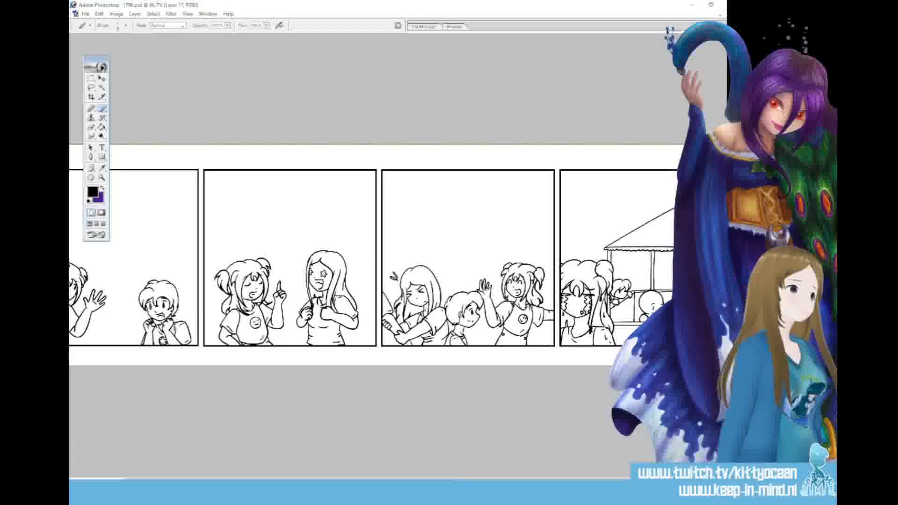
{"action": "key", "text": "ctrl+alt+j"}
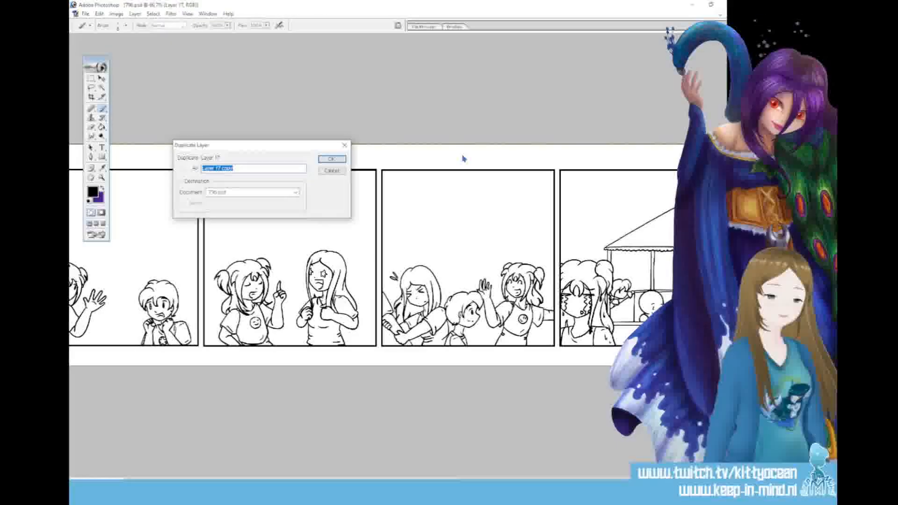
{"action": "left_click", "coordinate": [334, 159]}
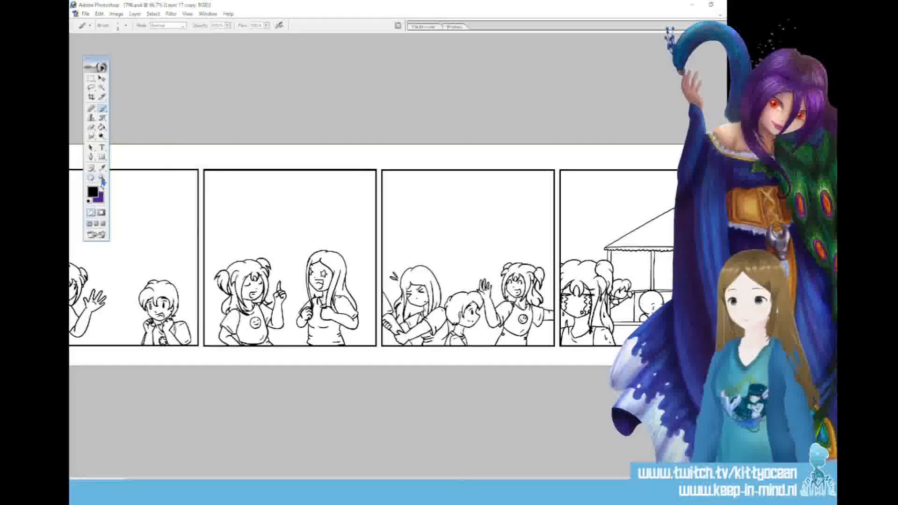
Set the foreground colour to orange #E09724 and fill the pigtailed girl's hair in the second panel with the Paint Bucket
{"action": "key", "text": "i"}
{"action": "left_click", "coordinate": [93, 192]}
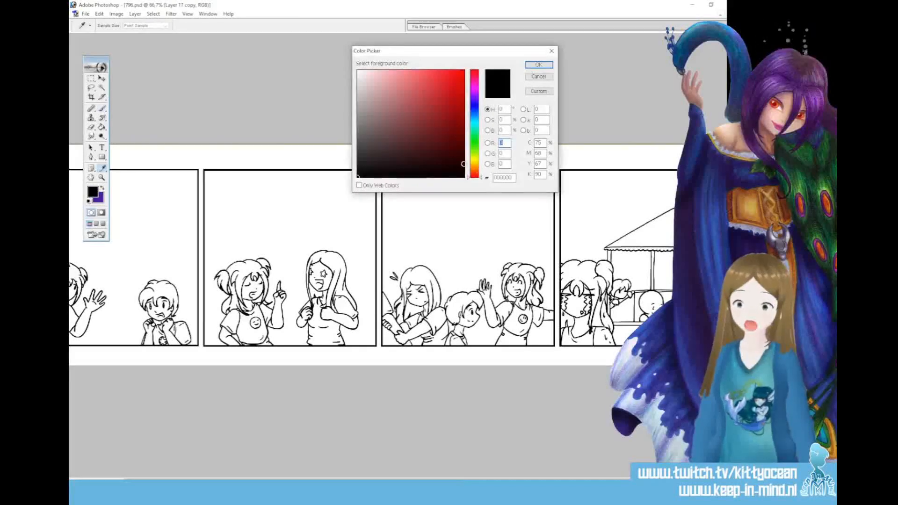
{"action": "left_click", "coordinate": [474, 167]}
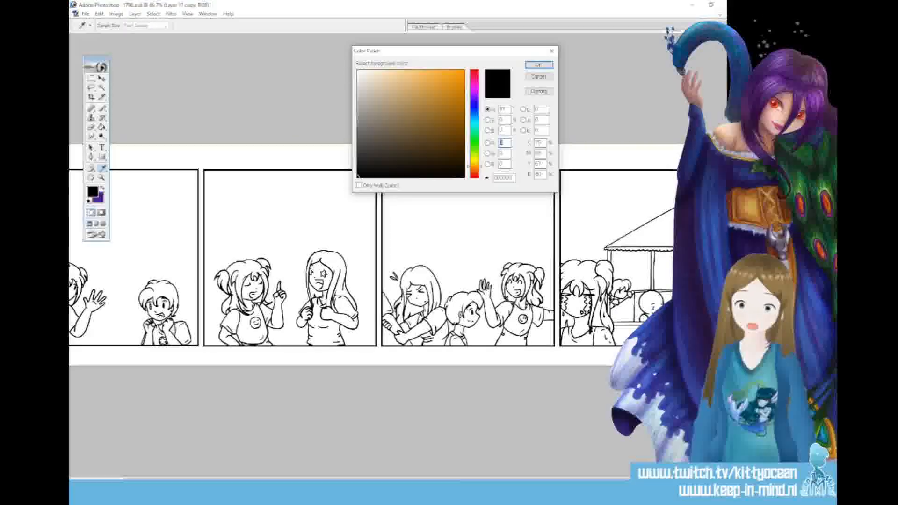
{"action": "left_click_drag", "start_coordinate": [434, 82], "coordinate": [448, 93]}
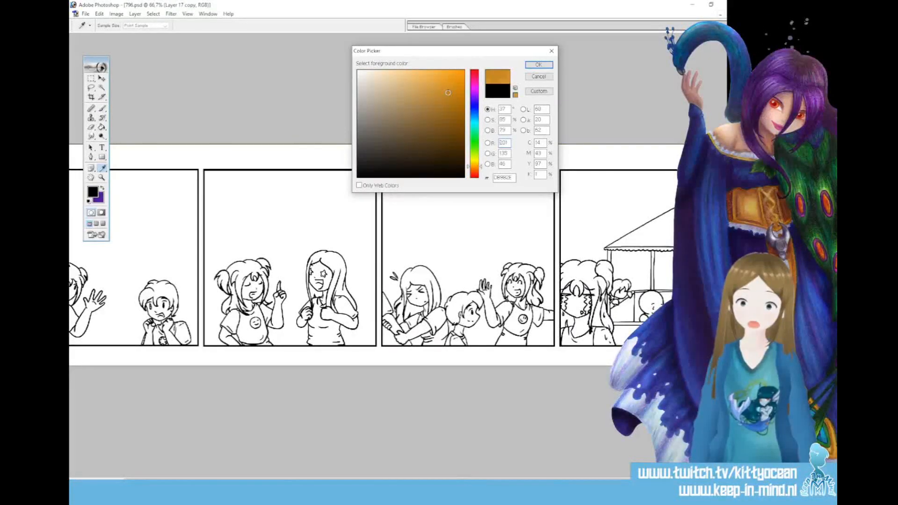
{"action": "left_click", "coordinate": [538, 65]}
{"action": "key", "text": "b"}
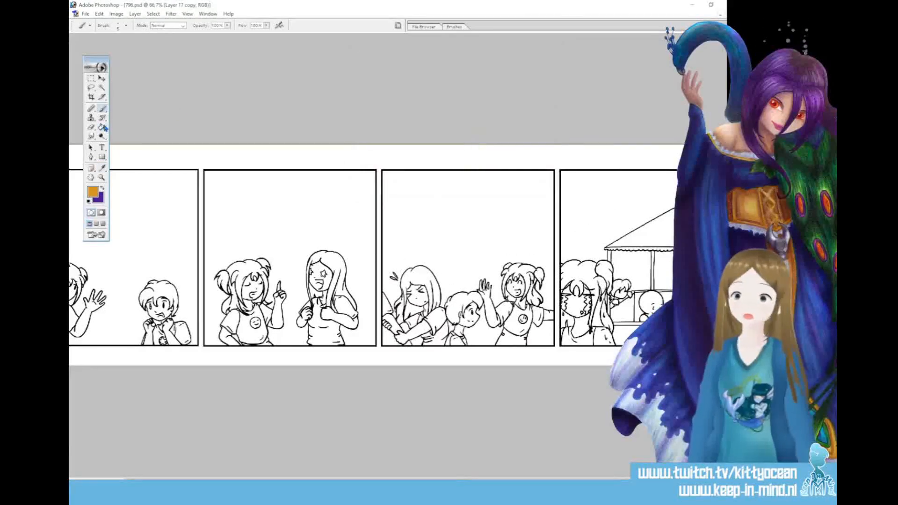
{"action": "left_click", "coordinate": [103, 127]}
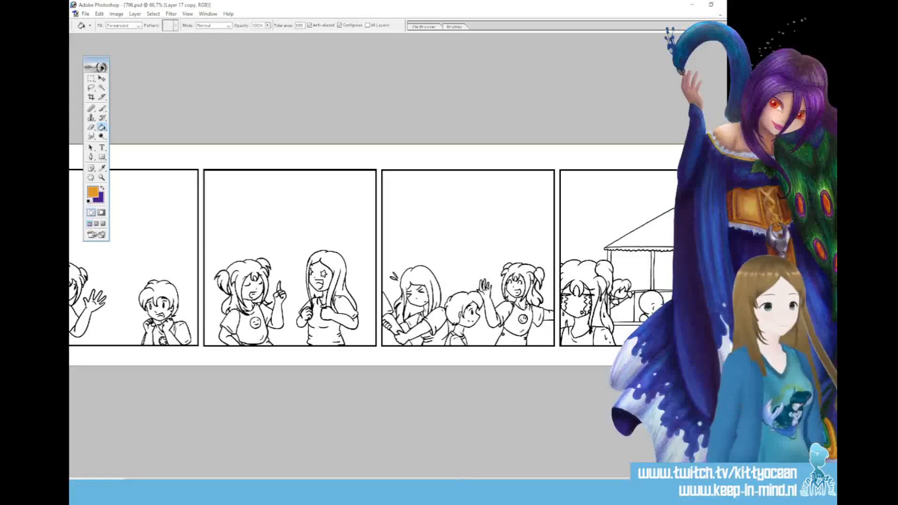
{"action": "left_click", "coordinate": [242, 265]}
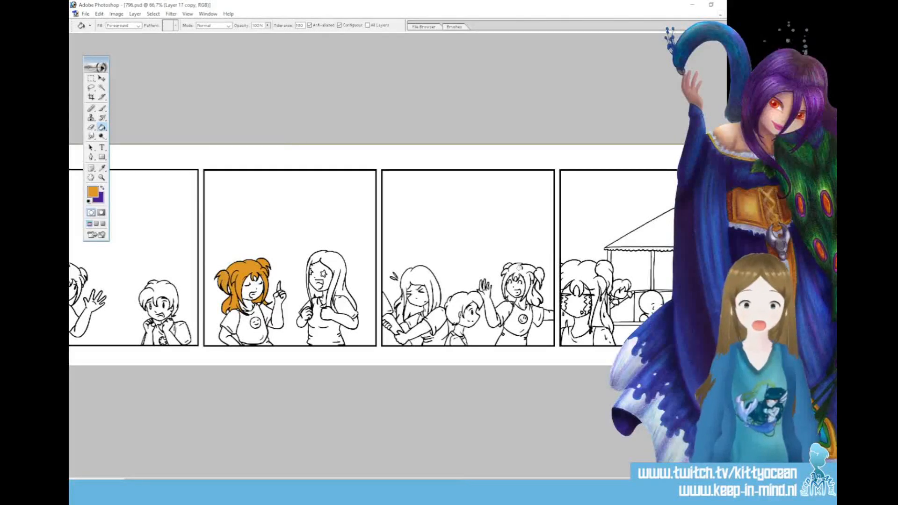
Fill all hair sections of the pigtailed girl in the third panel with the same orange
{"action": "left_click", "coordinate": [509, 280]}
{"action": "left_click", "coordinate": [524, 270]}
{"action": "left_click", "coordinate": [538, 269]}
{"action": "left_click", "coordinate": [538, 279]}
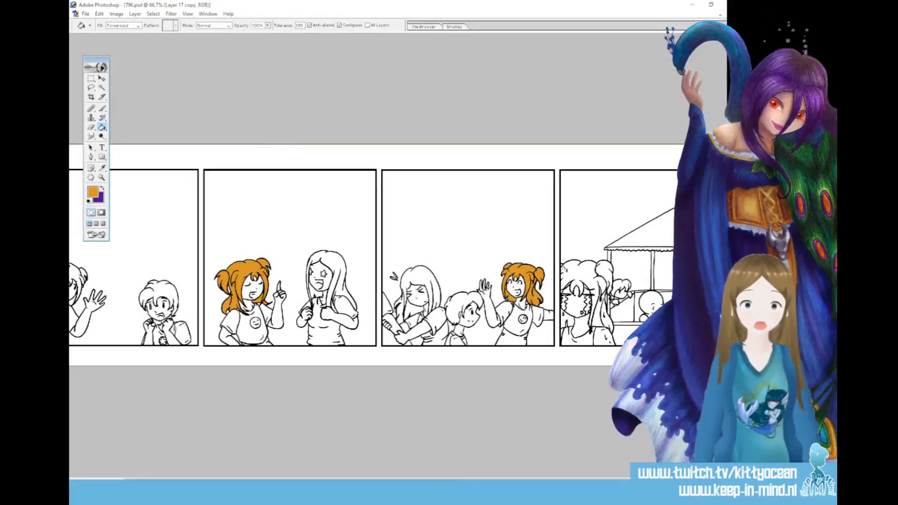
Fill the pigtailed girl's fringe, buns and long hanging strands in the fourth panel with orange
{"action": "left_click", "coordinate": [570, 276]}
{"action": "left_click", "coordinate": [594, 290]}
{"action": "left_click", "coordinate": [576, 266]}
{"action": "left_click", "coordinate": [599, 270]}
{"action": "left_click", "coordinate": [604, 280]}
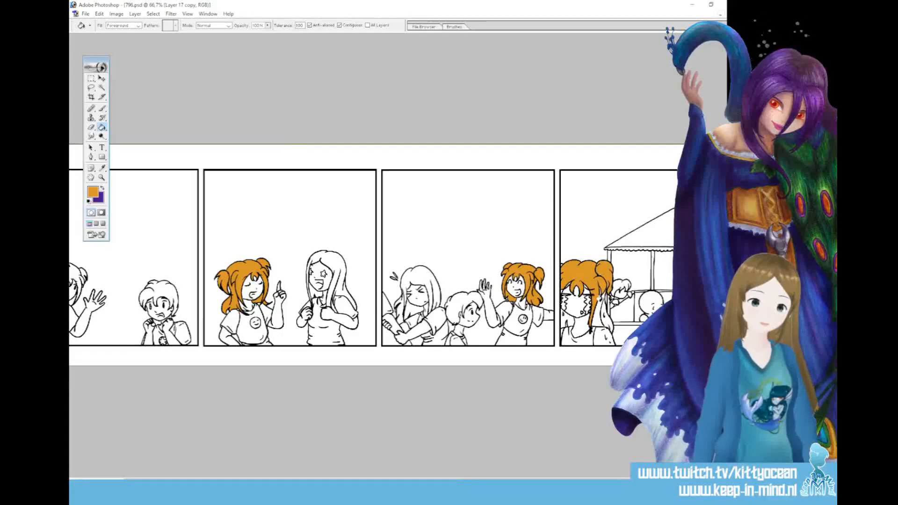
{"action": "left_click", "coordinate": [599, 313]}
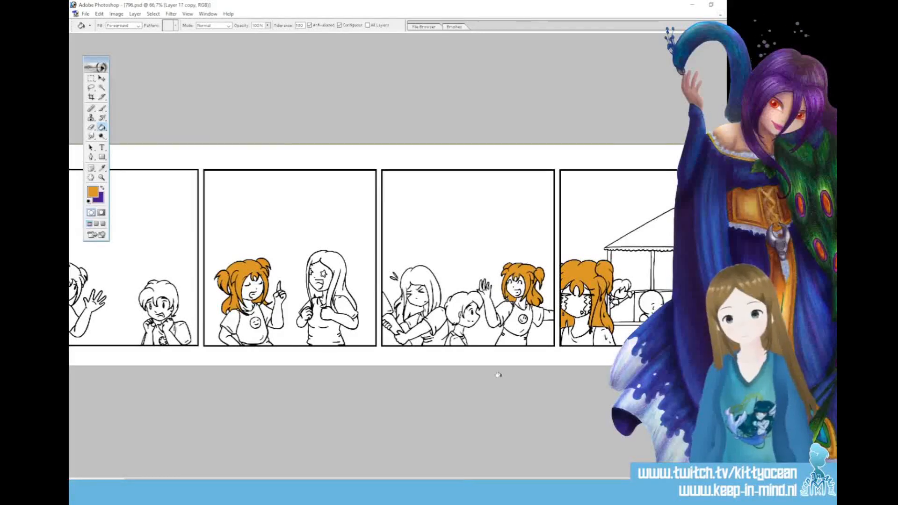
Fill the pigtailed girl's hair, buns and hanging strand in the first panel with orange
{"action": "left_click_drag", "start_coordinate": [514, 482], "coordinate": [466, 481]}
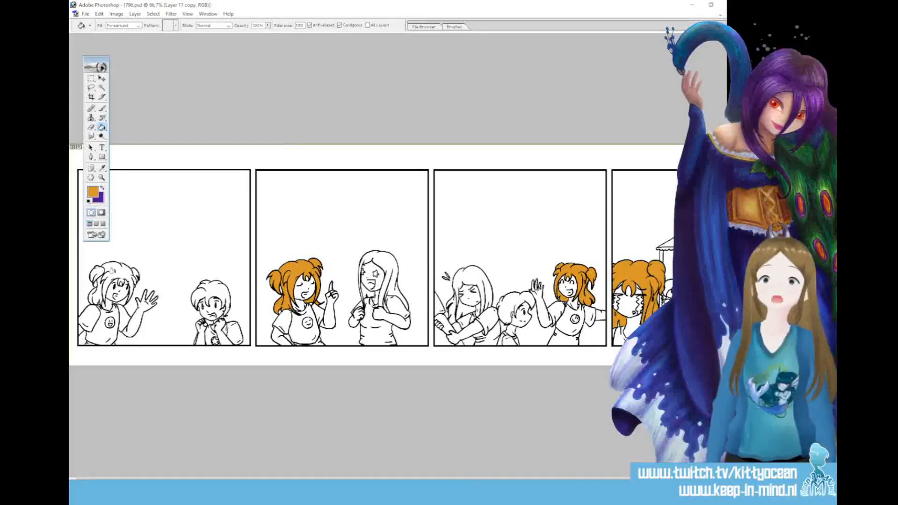
{"action": "left_click", "coordinate": [112, 272]}
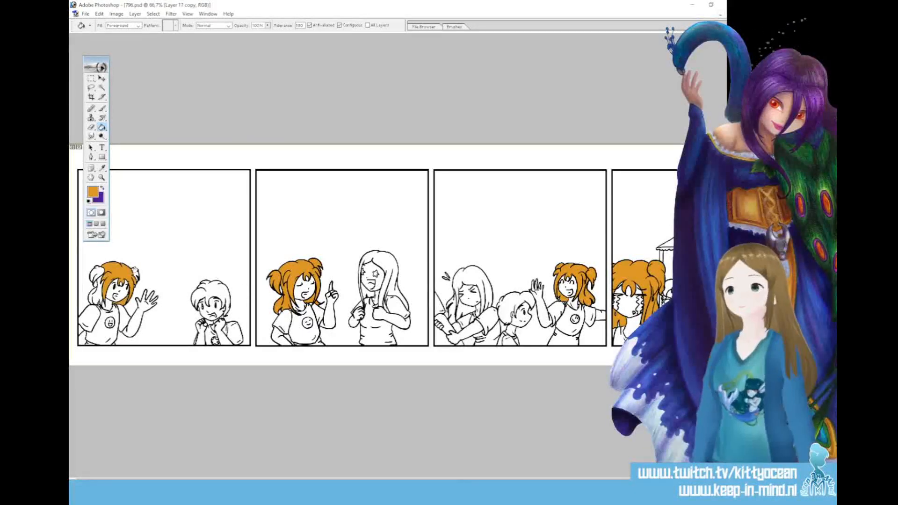
{"action": "left_click", "coordinate": [96, 274]}
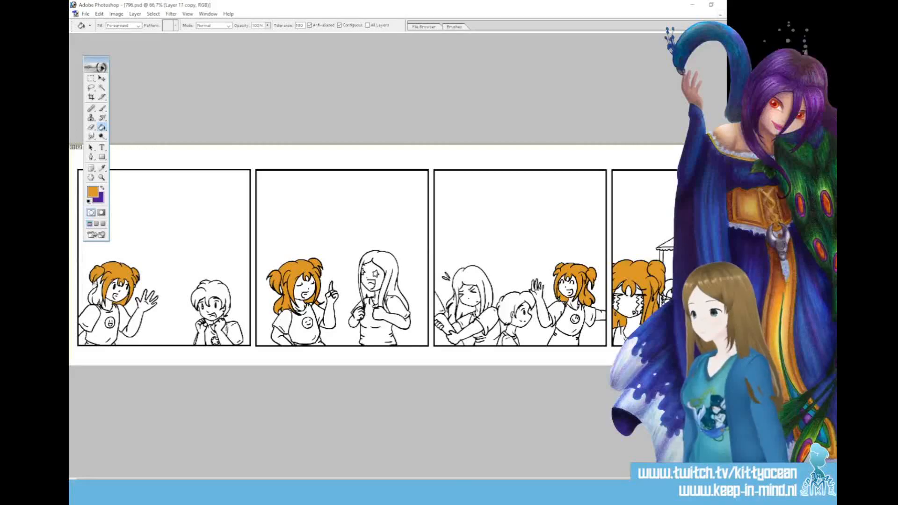
{"action": "left_click", "coordinate": [96, 295]}
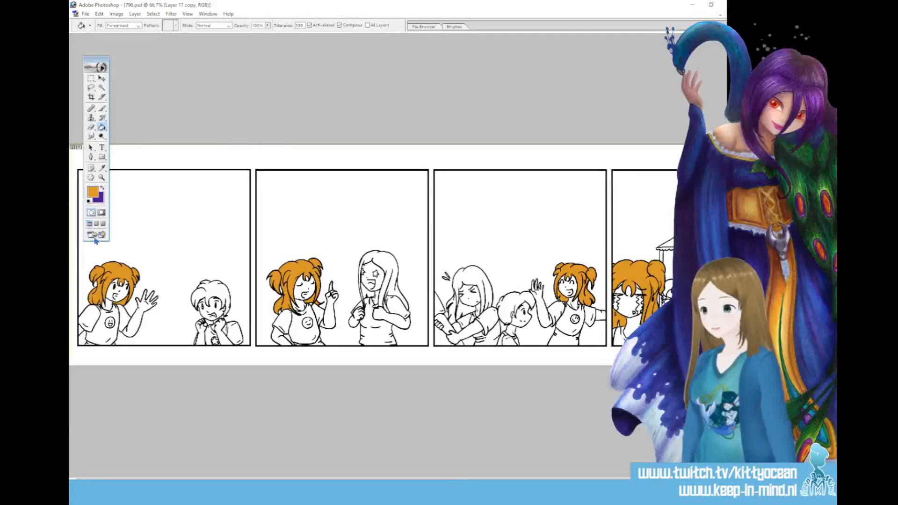
Try two light beige skin tones on the pigtailed girl's face in the first panel, undoing each fill
{"action": "left_click", "coordinate": [95, 194]}
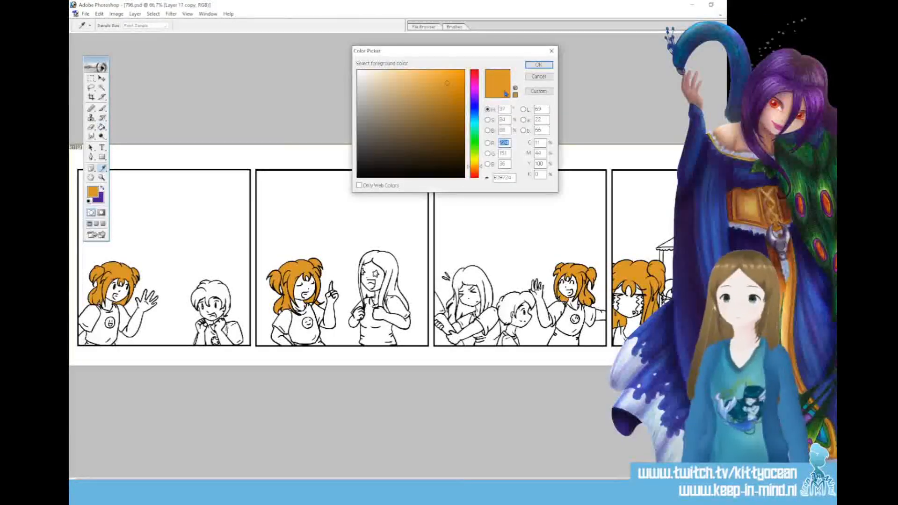
{"action": "left_click", "coordinate": [386, 85]}
{"action": "left_click", "coordinate": [539, 65]}
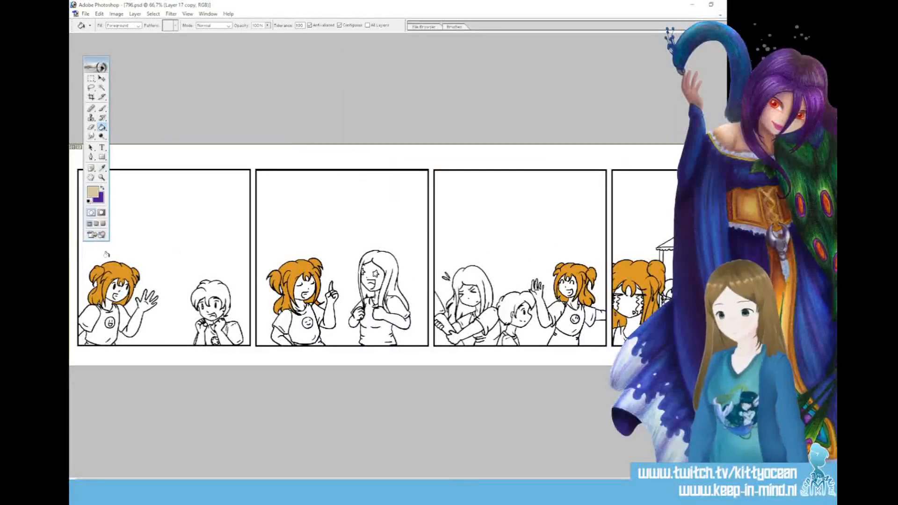
{"action": "left_click", "coordinate": [120, 291]}
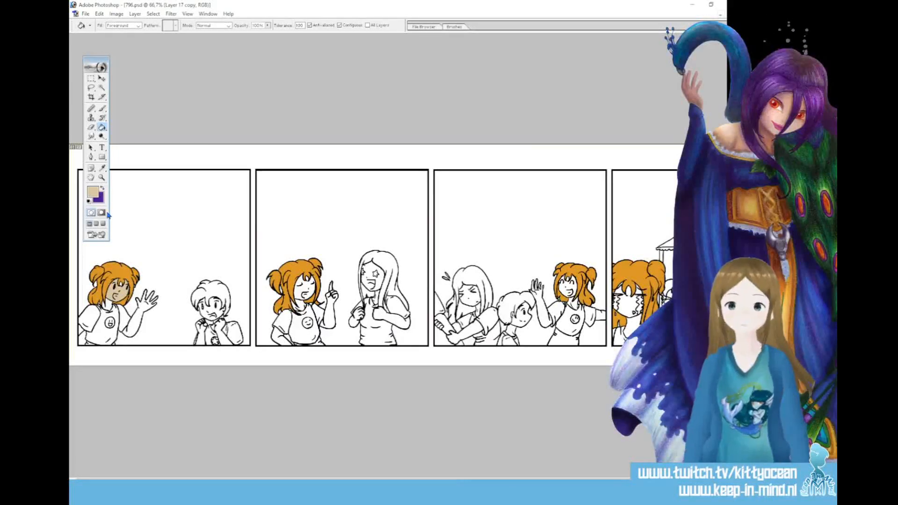
{"action": "key", "text": "ctrl+z"}
{"action": "left_click", "coordinate": [92, 192]}
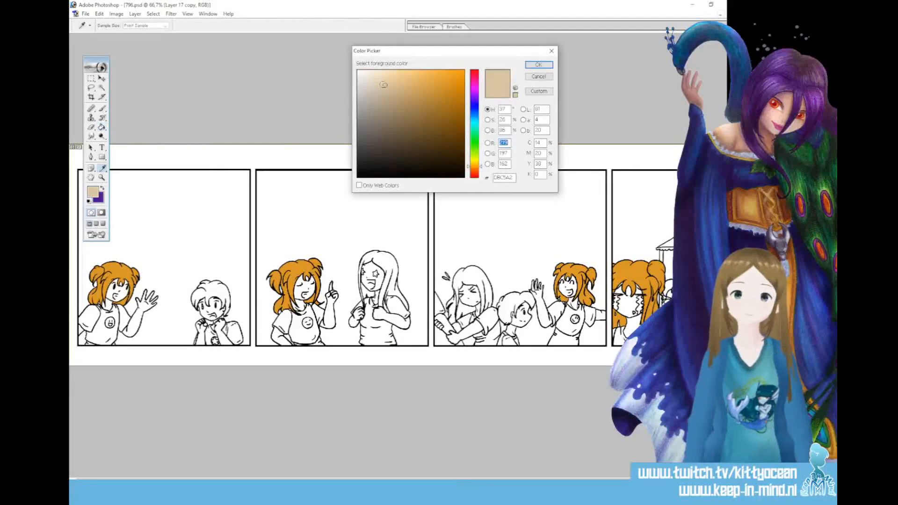
{"action": "left_click", "coordinate": [538, 64]}
{"action": "key", "text": "g"}
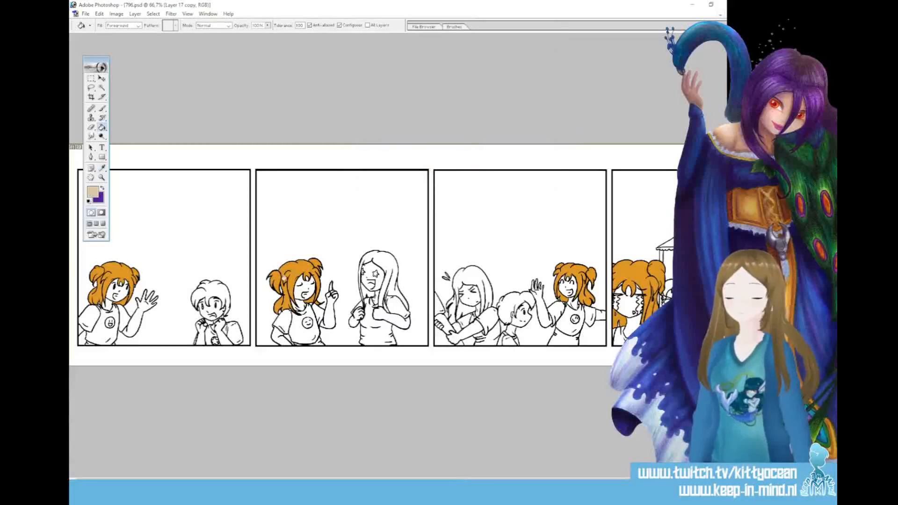
{"action": "left_click", "coordinate": [117, 288]}
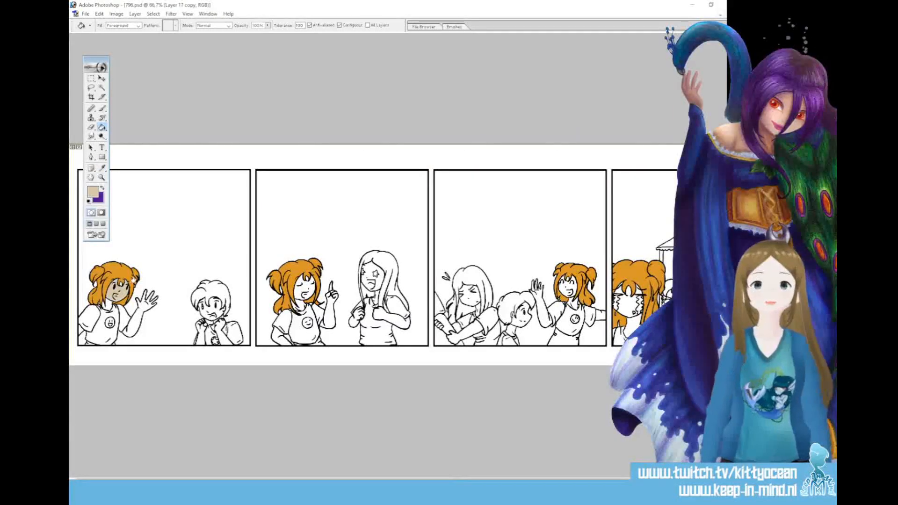
{"action": "key", "text": "ctrl+z"}
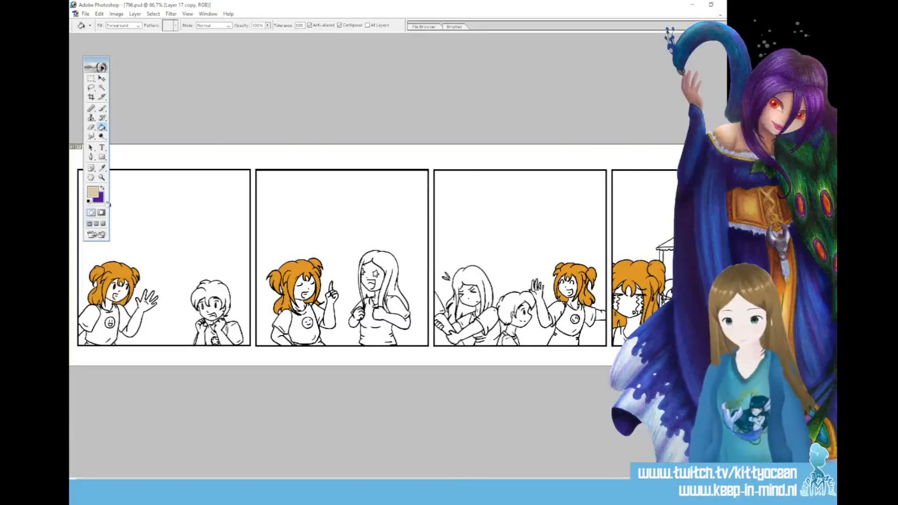
Adjust the foreground colour to a slightly different light beige and fill the first-panel girl's face and raised arm with it
{"action": "key", "text": "i"}
{"action": "left_click", "coordinate": [93, 191]}
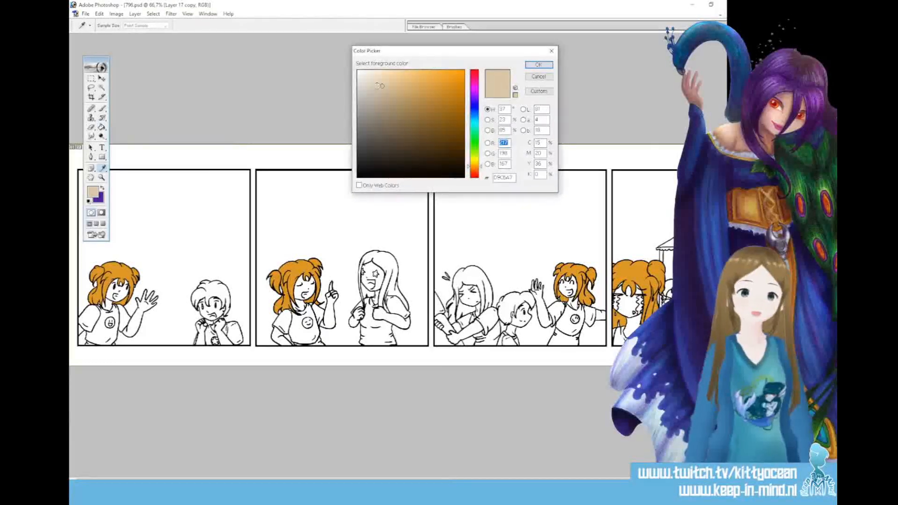
{"action": "left_click", "coordinate": [538, 64]}
{"action": "key", "text": "g"}
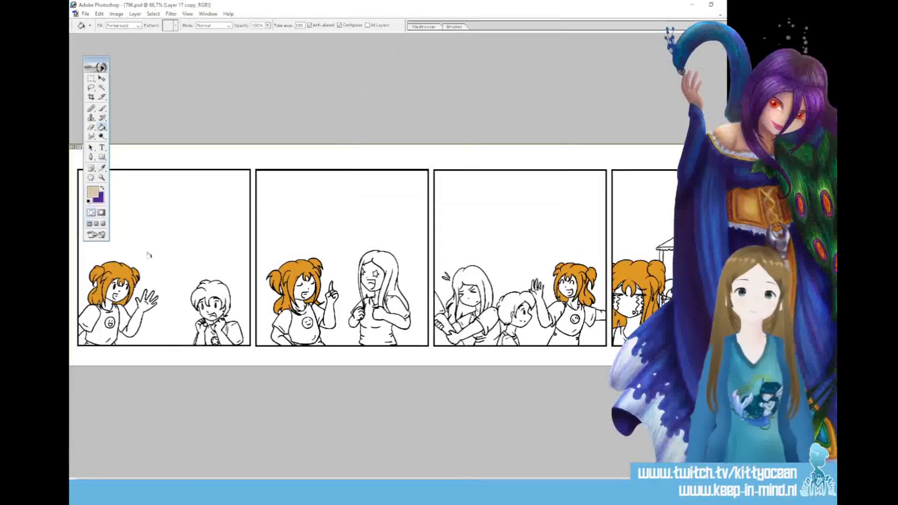
{"action": "left_click", "coordinate": [167, 258]}
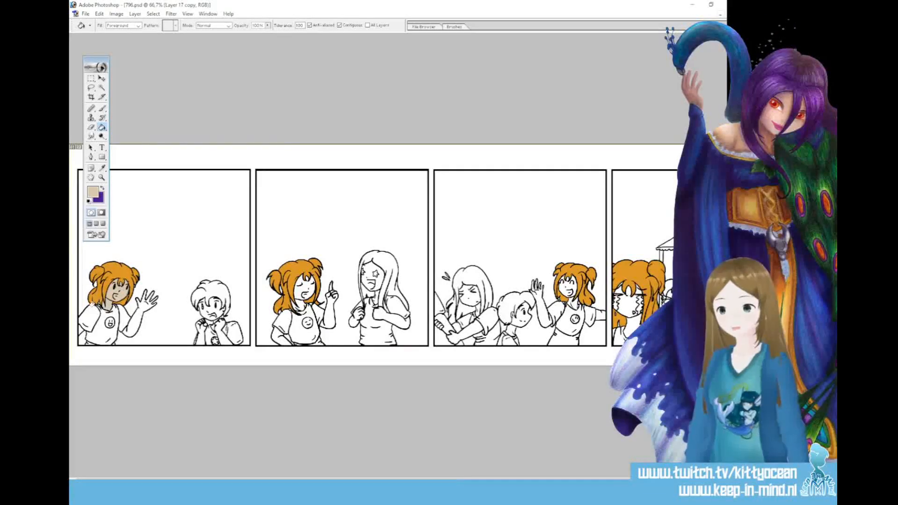
{"action": "left_click", "coordinate": [132, 326]}
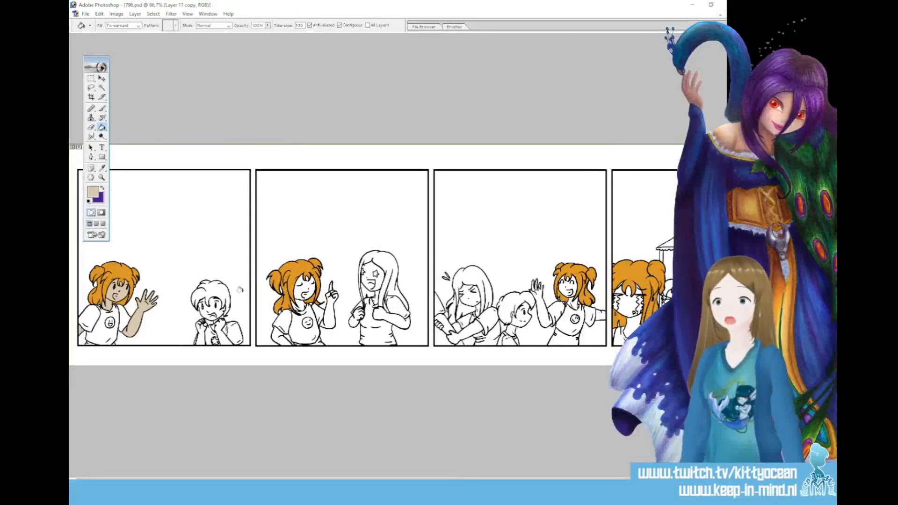
Fill the pigtailed girl's face, raised arm and bent arm in the second panel with the beige skin tone
{"action": "left_click", "coordinate": [299, 291]}
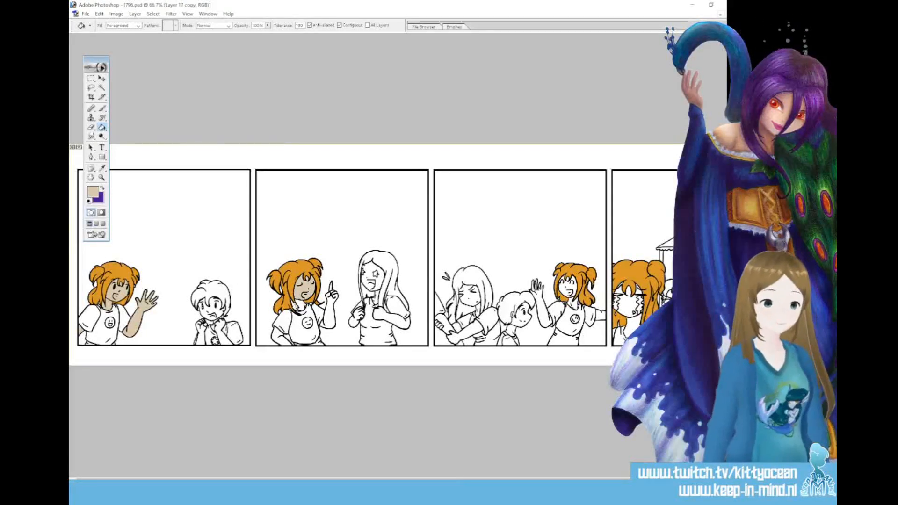
{"action": "left_click", "coordinate": [329, 317]}
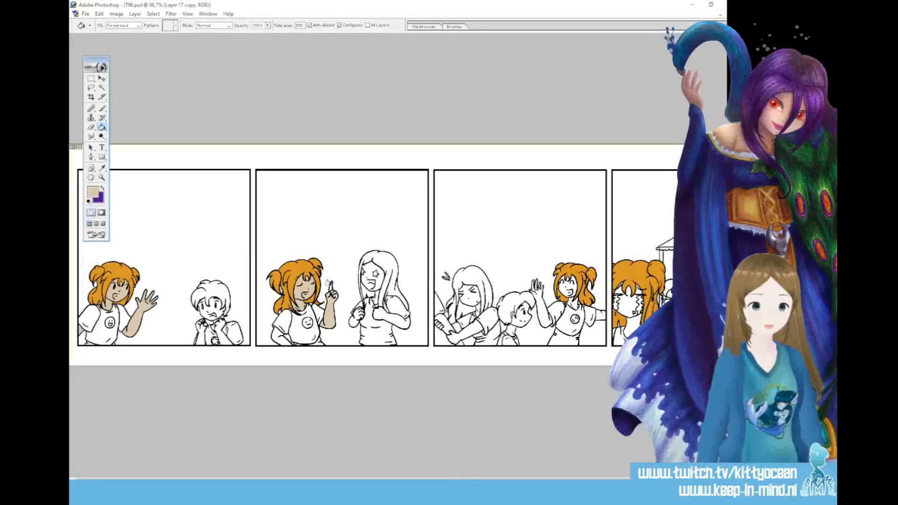
{"action": "left_click", "coordinate": [280, 335]}
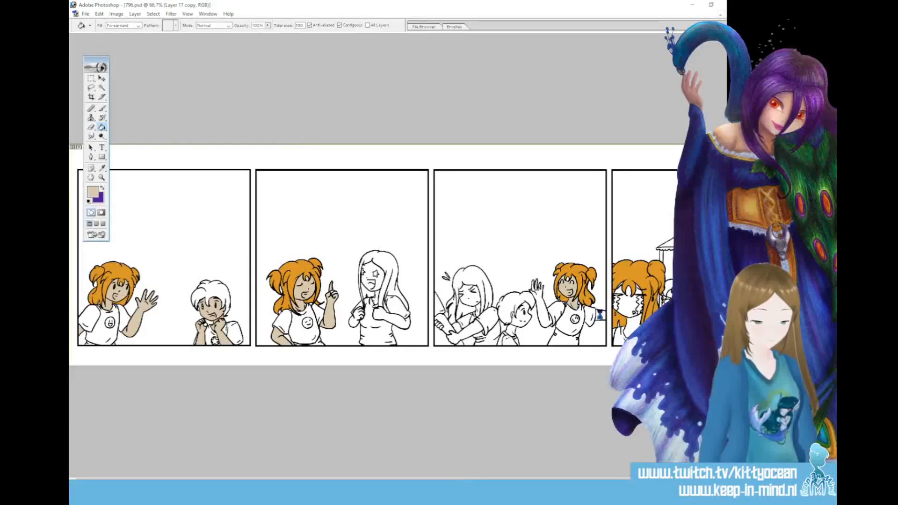
Fill the pigtailed girl's outstretched arm and the boy's face in the third panel with beige, and undo the extra fill on his hair
{"action": "left_click", "coordinate": [542, 314]}
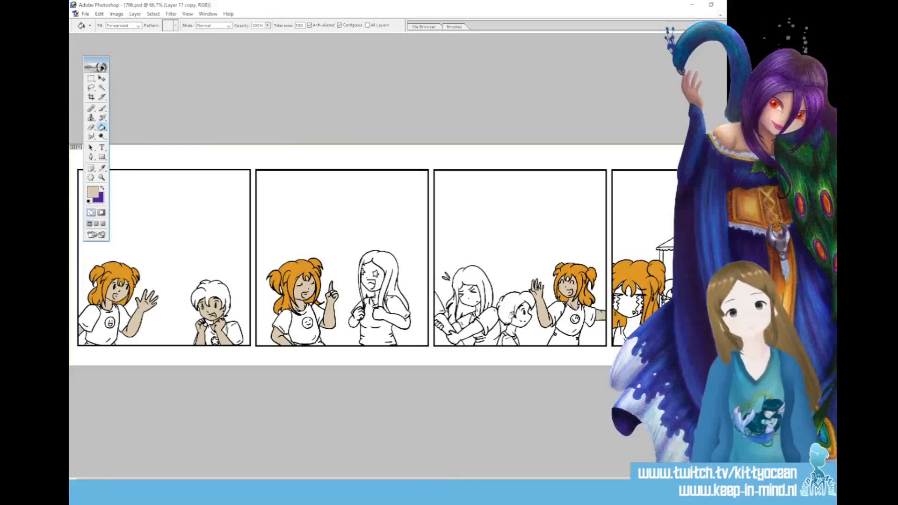
{"action": "left_click", "coordinate": [520, 314]}
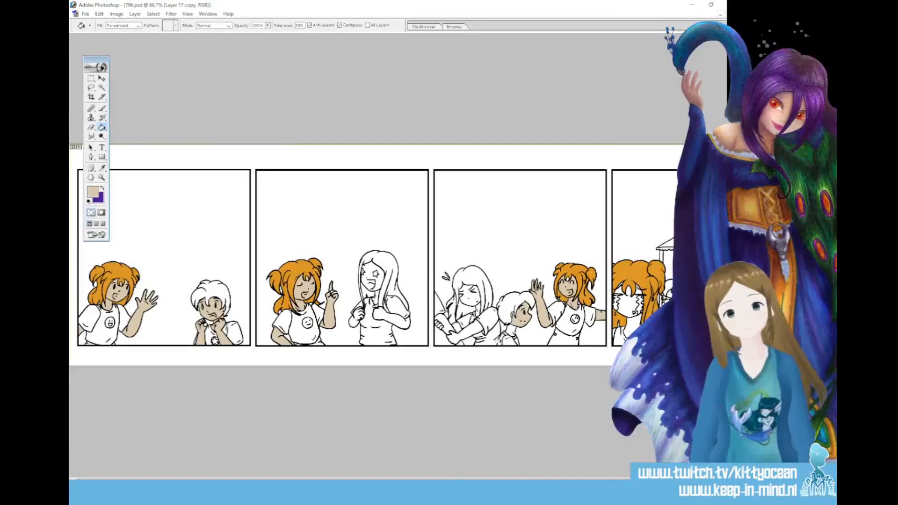
{"action": "left_click", "coordinate": [512, 304]}
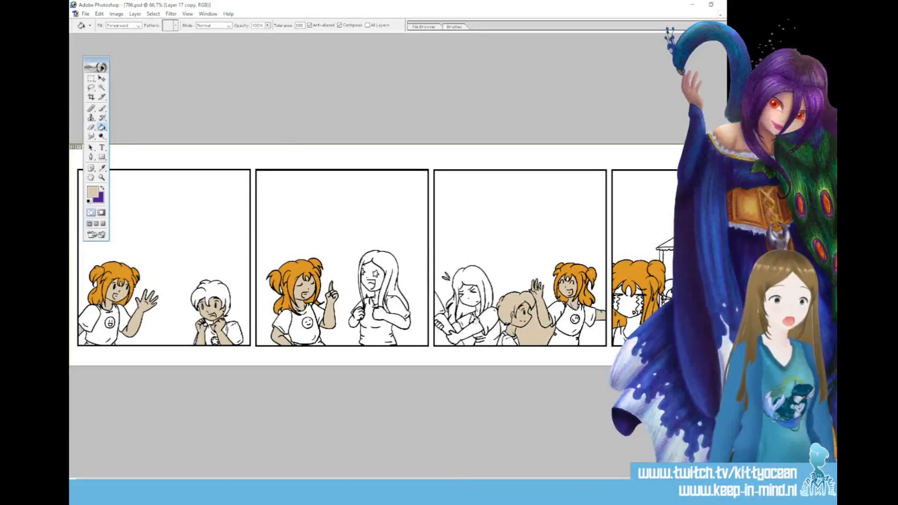
{"action": "key", "text": "ctrl+z"}
Adjust the fill tolerance and fill the pigtailed girl's face and neck in the fourth panel with the beige skin tone
{"action": "double_click", "coordinate": [299, 25]}
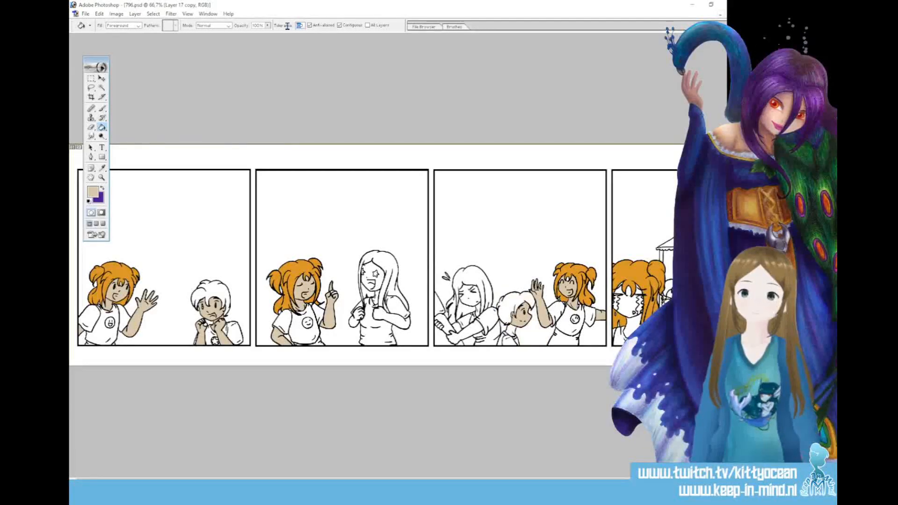
{"action": "type", "text": "80"}
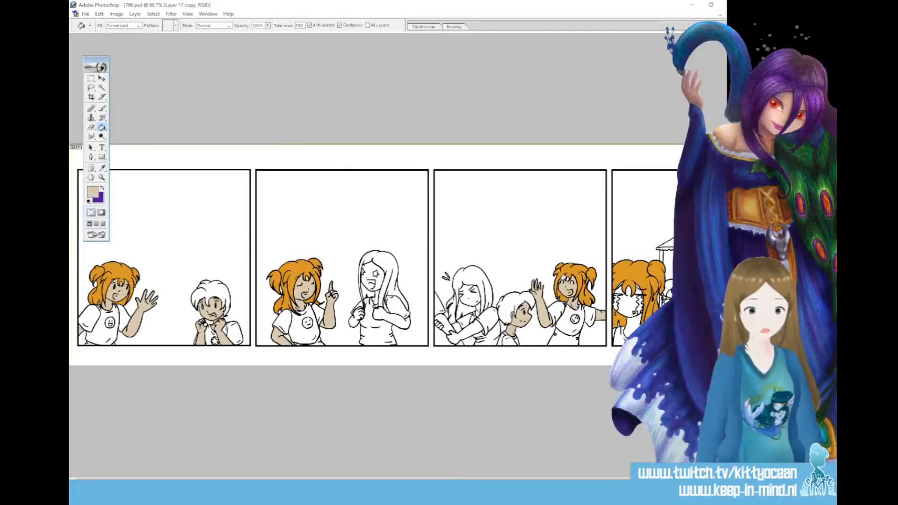
{"action": "left_click", "coordinate": [634, 309]}
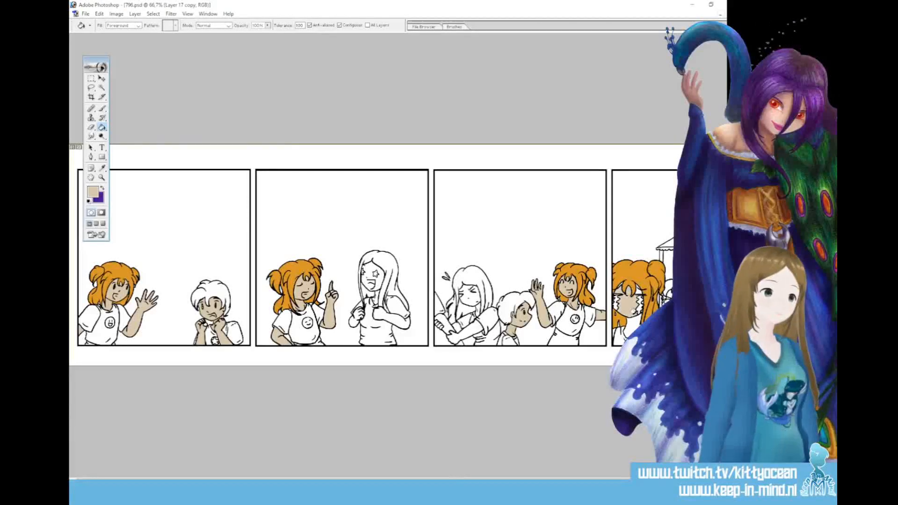
{"action": "left_click", "coordinate": [630, 327]}
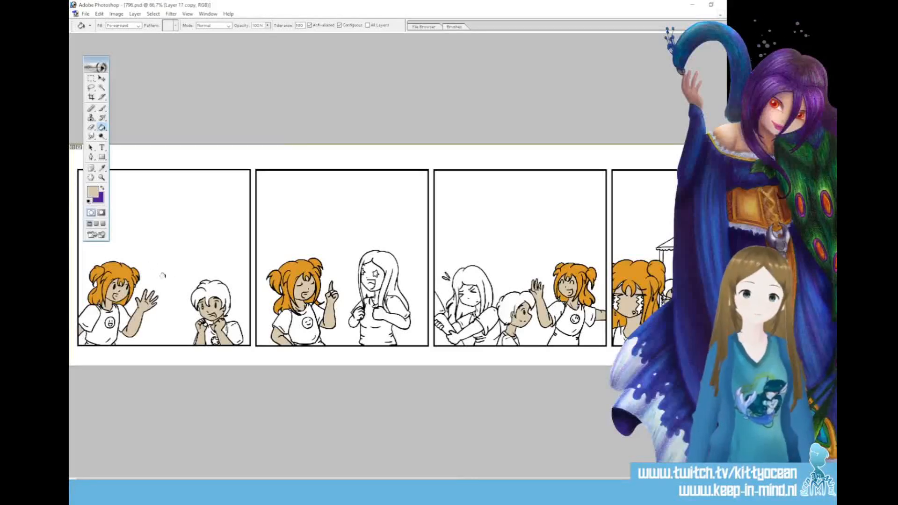
Set the foreground colour to light beige ECDDC5 and fill the long-haired girl's face, arm and hands in the second panel
{"action": "left_click", "coordinate": [92, 192]}
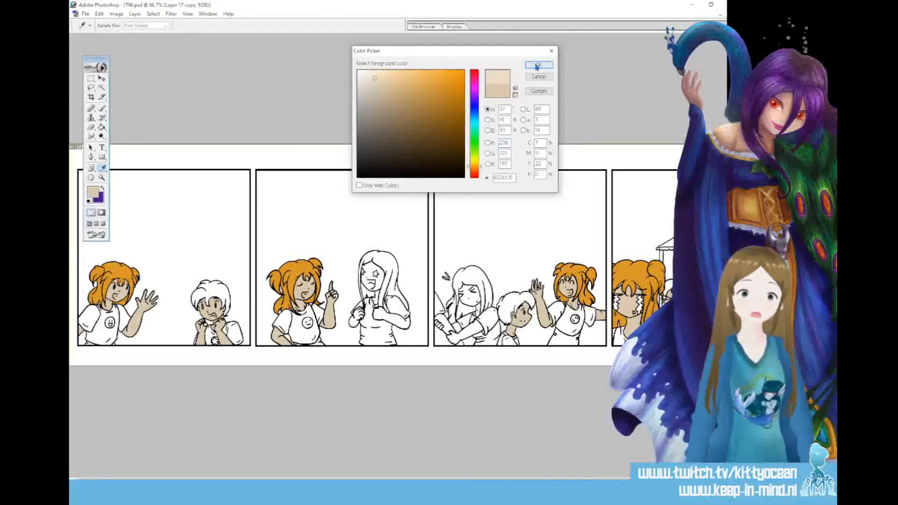
{"action": "left_click", "coordinate": [538, 64]}
{"action": "left_click", "coordinate": [372, 267]}
{"action": "left_click", "coordinate": [384, 319]}
{"action": "left_click", "coordinate": [353, 321]}
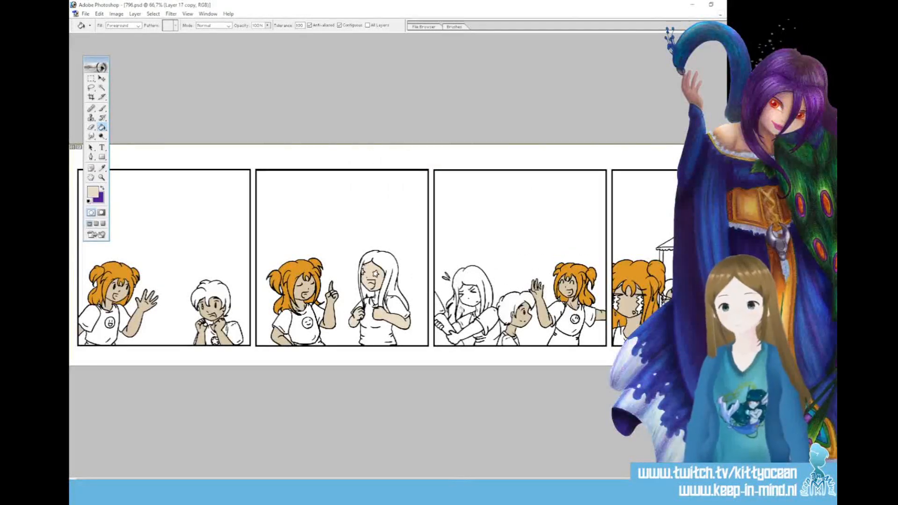
Fill the long-haired girl's arms and face in the third panel with light beige, resampling the skin tone for the face
{"action": "left_click", "coordinate": [440, 323]}
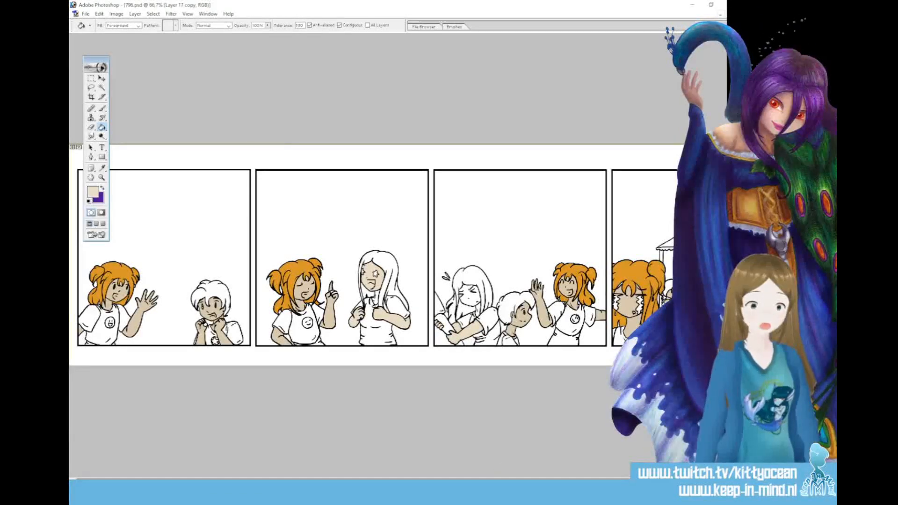
{"action": "left_click_drag", "start_coordinate": [440, 482], "coordinate": [489, 482]}
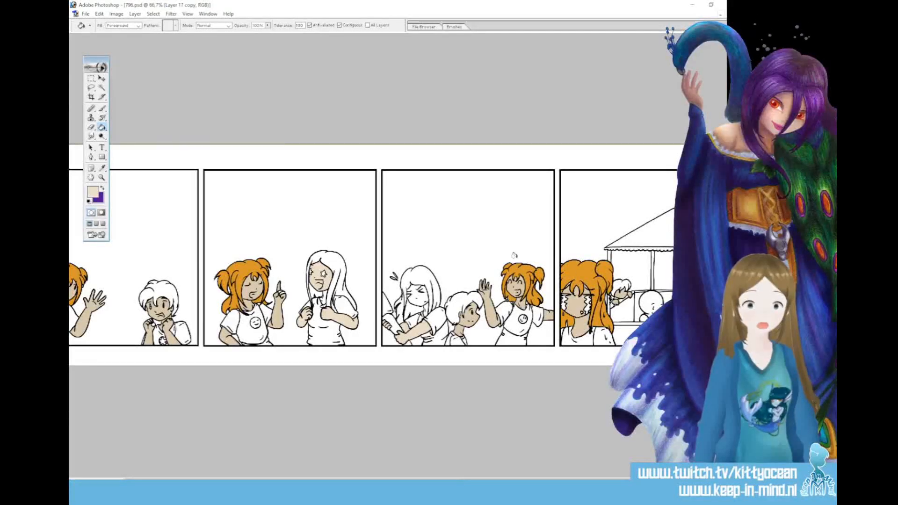
{"action": "left_click", "coordinate": [92, 192]}
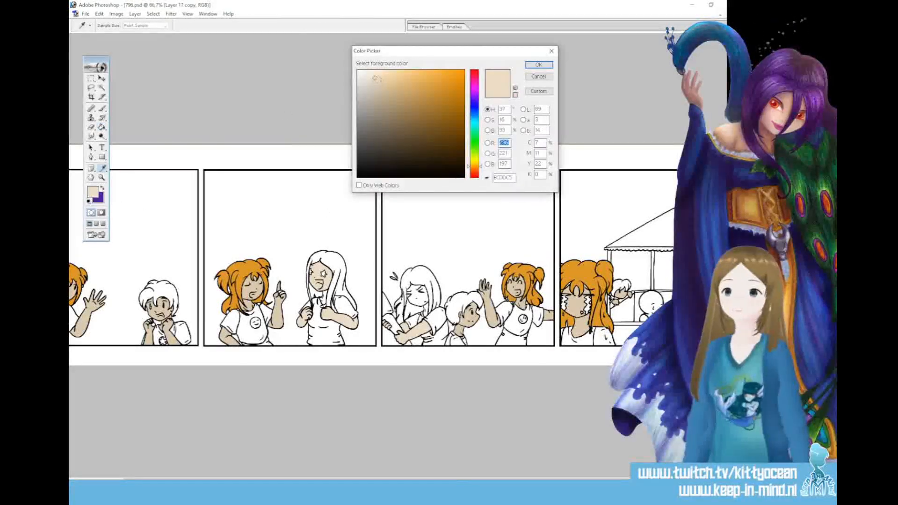
{"action": "left_click", "coordinate": [537, 65]}
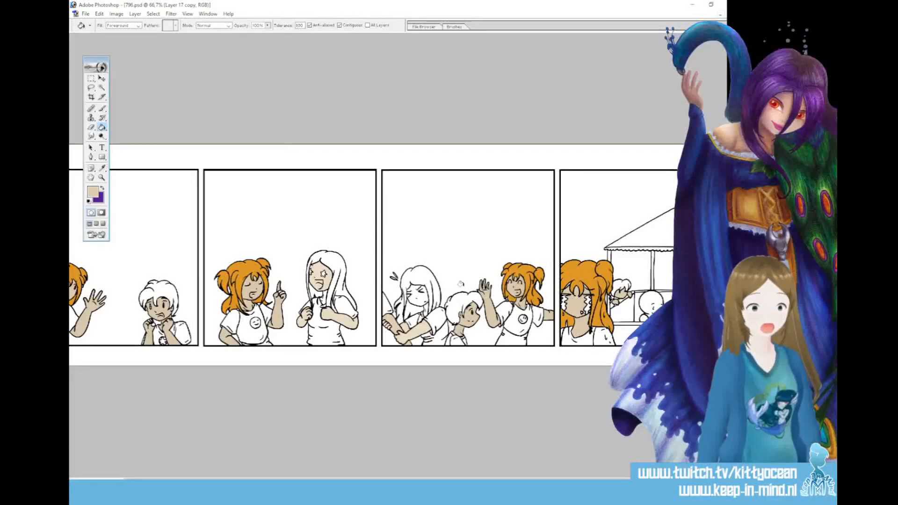
{"action": "left_click", "coordinate": [102, 167]}
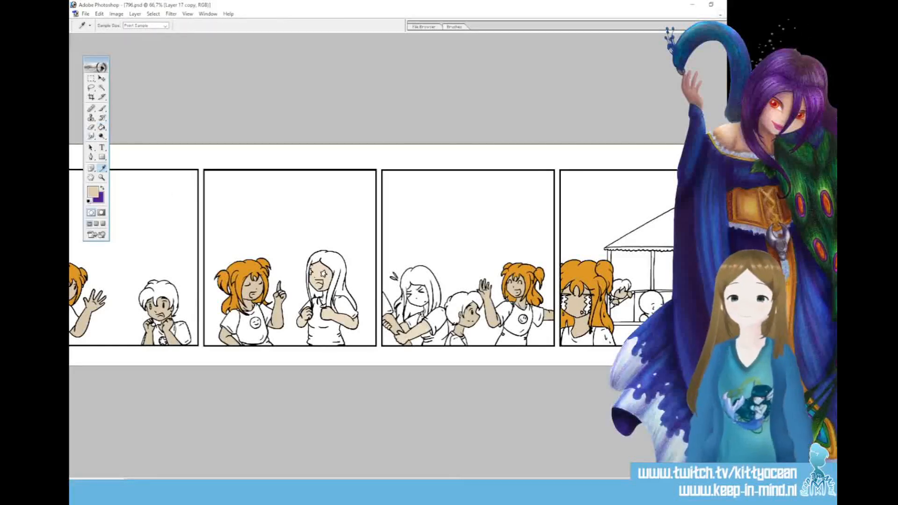
{"action": "left_click", "coordinate": [102, 127]}
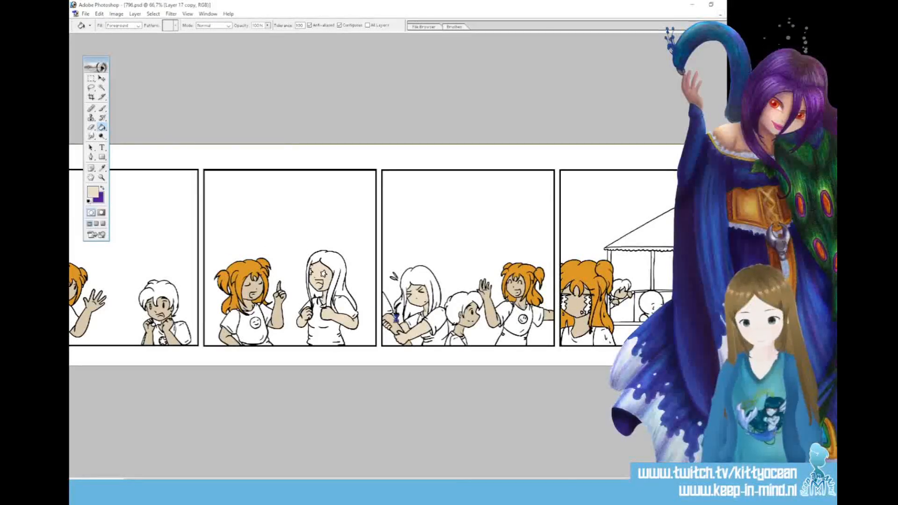
Set the foreground colour to the muted brown 998461 for the long-haired girl's hair
{"action": "left_click", "coordinate": [92, 192]}
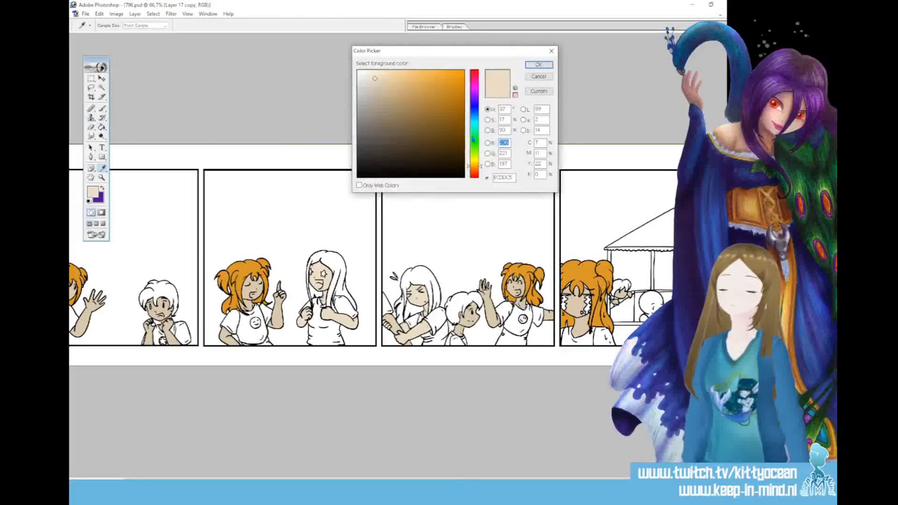
{"action": "left_click", "coordinate": [379, 99]}
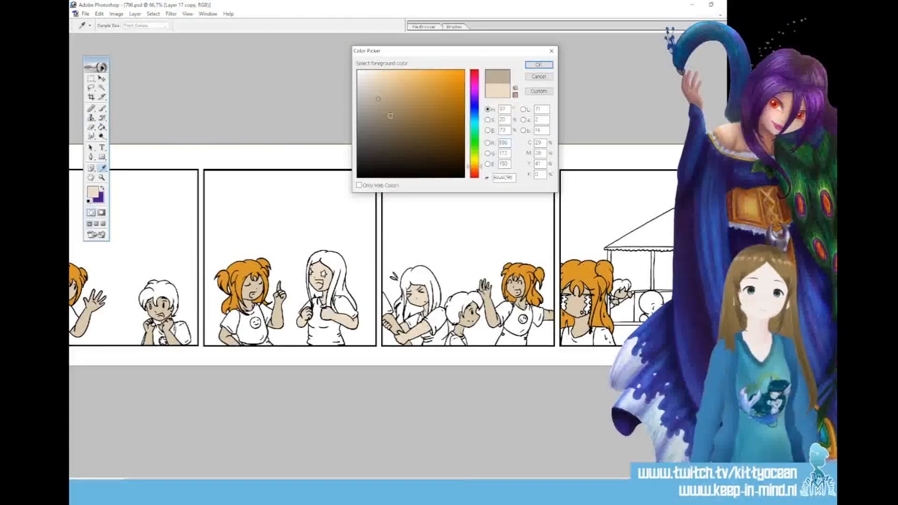
{"action": "left_click", "coordinate": [396, 113]}
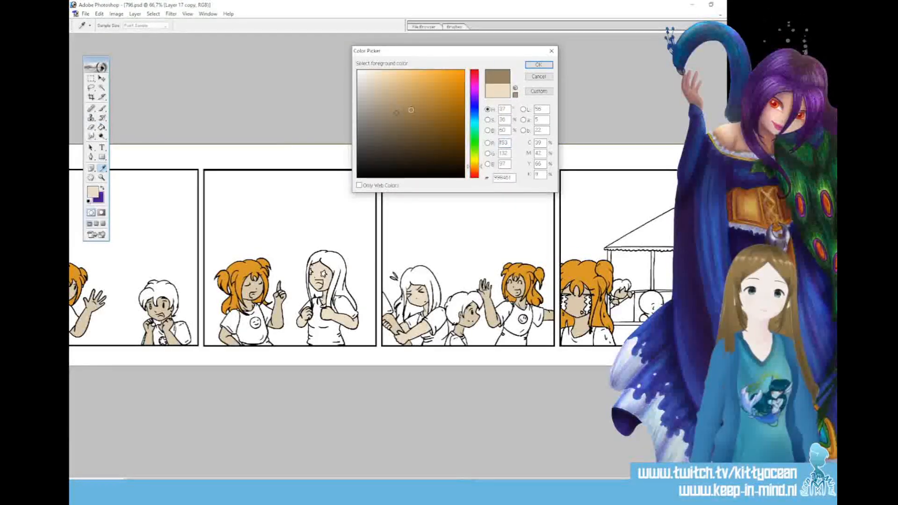
{"action": "left_click", "coordinate": [528, 65]}
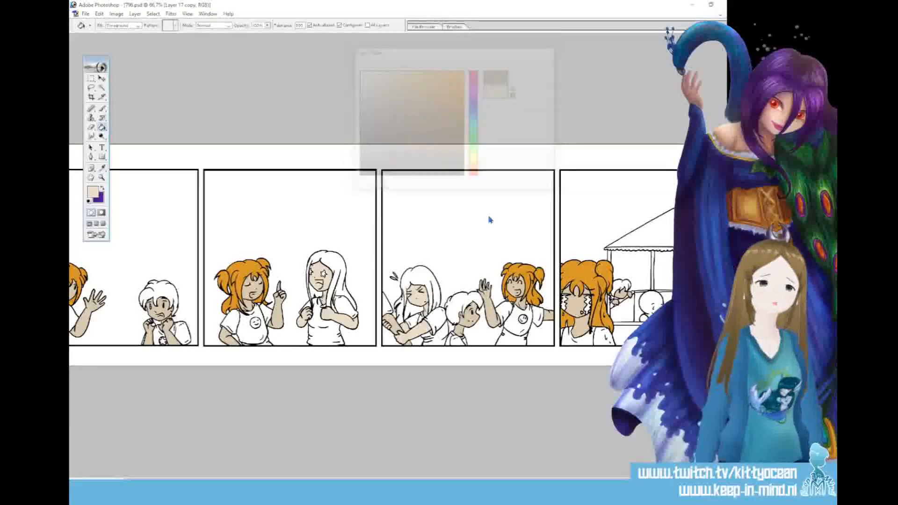
Try filling the long-haired girl's hair in the third panel with muted brown at several decreasing tolerances, including 80, undoing each fill
{"action": "left_click", "coordinate": [417, 275]}
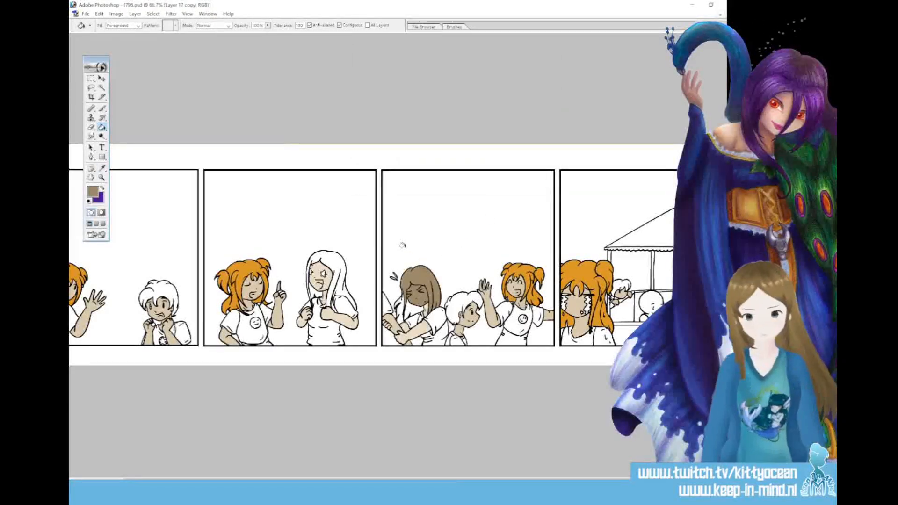
{"action": "key", "text": "ctrl+z"}
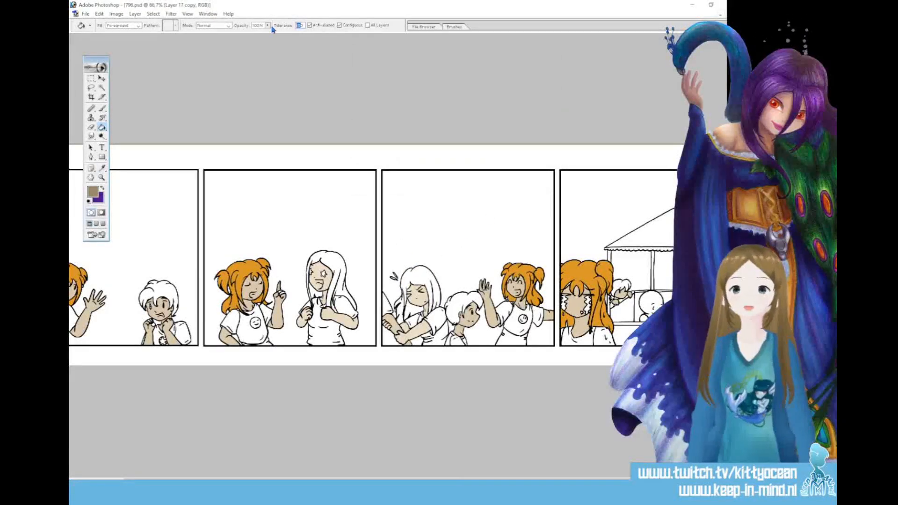
{"action": "type", "text": "80"}
{"action": "left_click", "coordinate": [425, 268]}
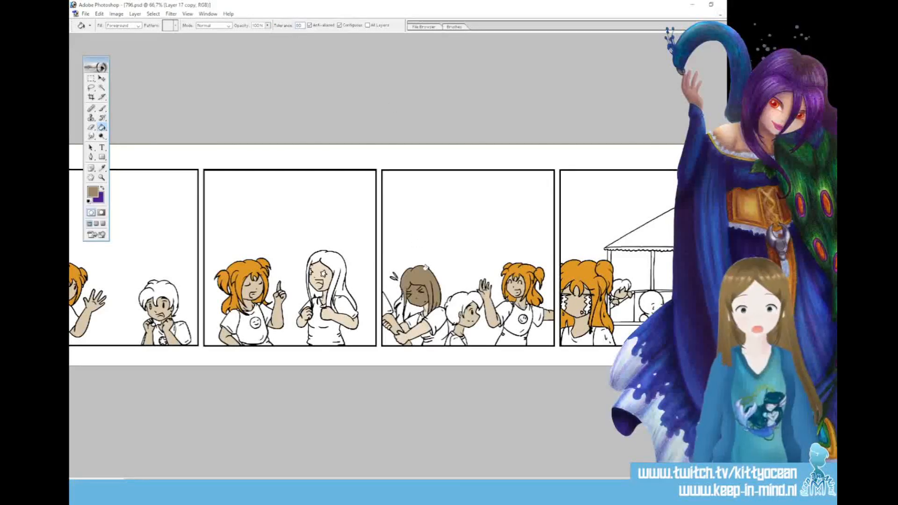
{"action": "key", "text": "ctrl+z"}
{"action": "double_click", "coordinate": [298, 25]}
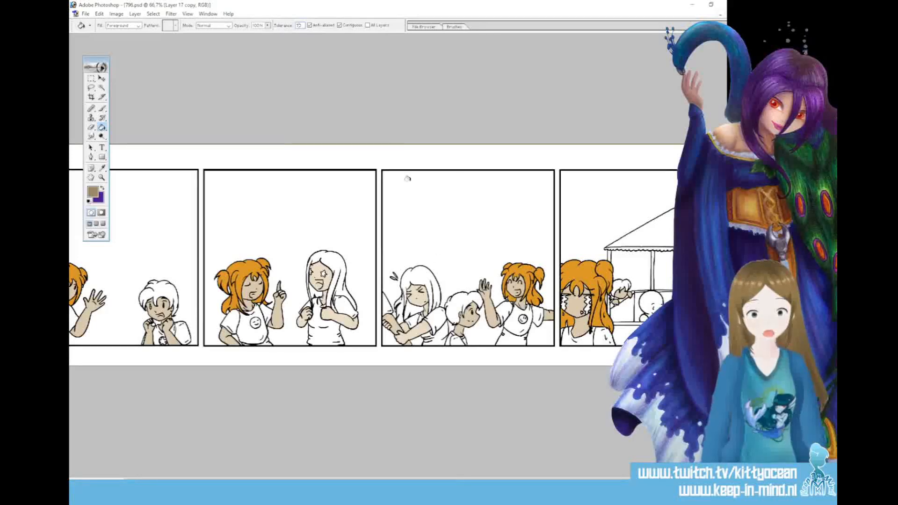
{"action": "left_click", "coordinate": [421, 274]}
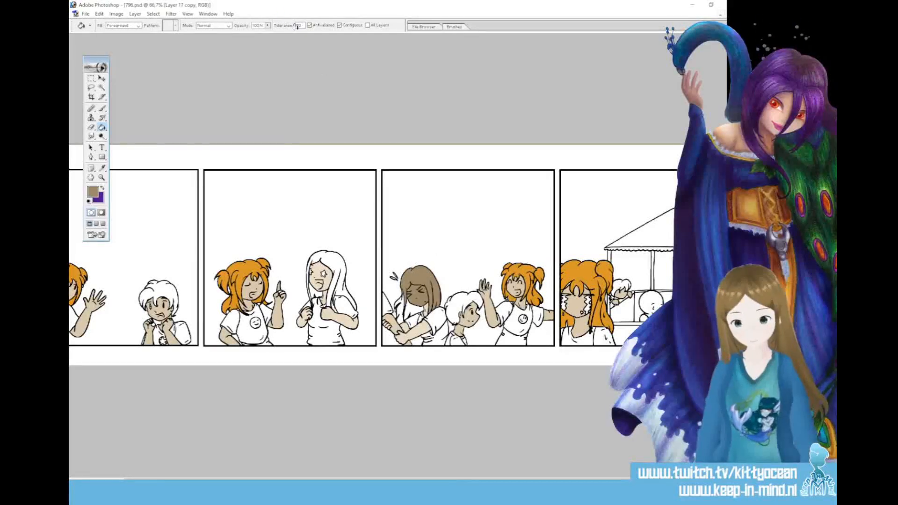
{"action": "key", "text": "ctrl+z"}
Set the fill tolerance to 60 and fill the long-haired girl's hair in the third and second panels with muted brown
{"action": "double_click", "coordinate": [297, 26]}
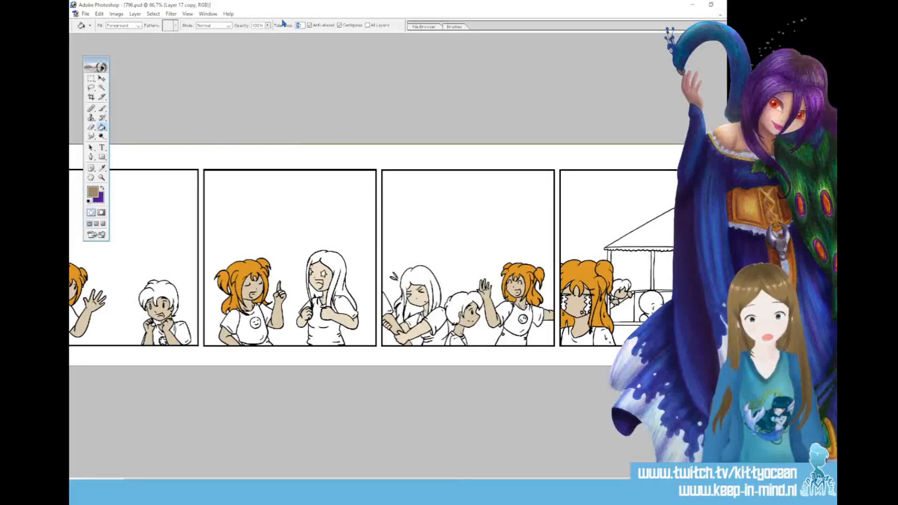
{"action": "type", "text": "60"}
{"action": "left_click", "coordinate": [410, 275]}
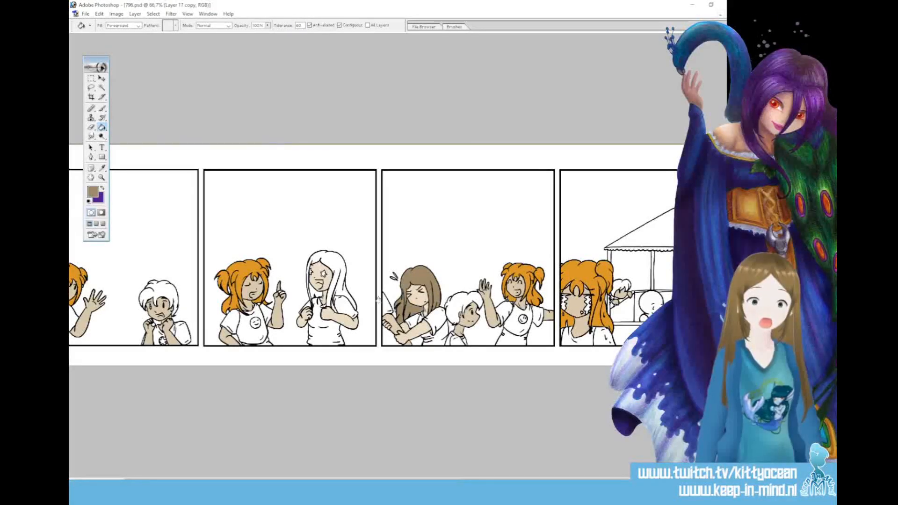
{"action": "left_click", "coordinate": [318, 267]}
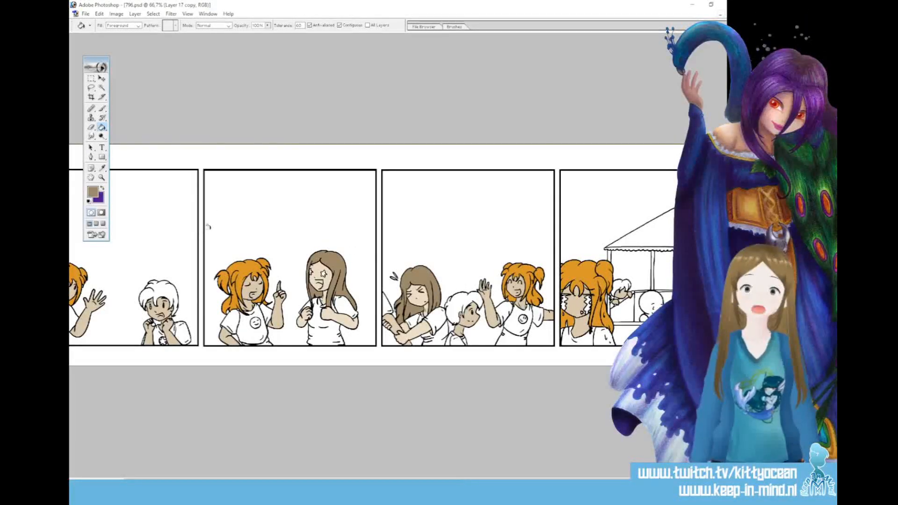
Set the foreground colour to dark reddish brown 643001 and fill the boy's hair in the first and third panels
{"action": "left_click", "coordinate": [94, 195]}
{"action": "left_click", "coordinate": [244, 269]}
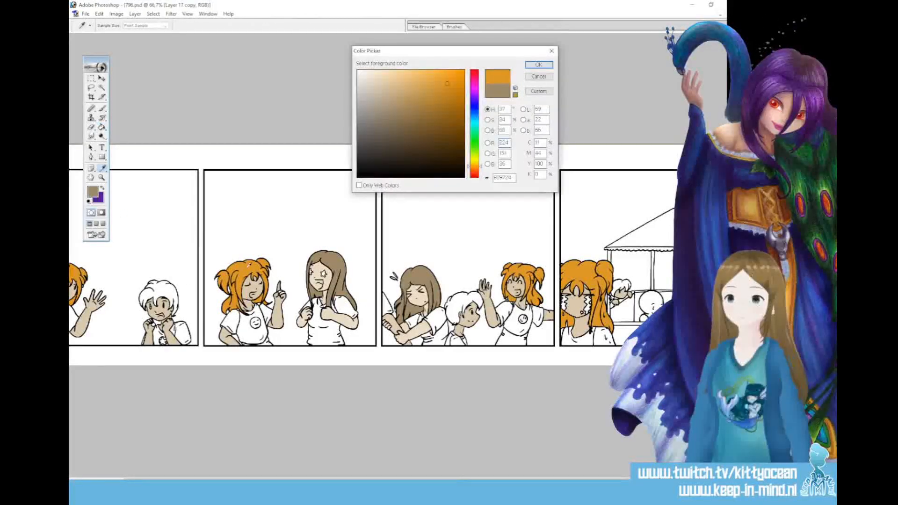
{"action": "left_click", "coordinate": [473, 170]}
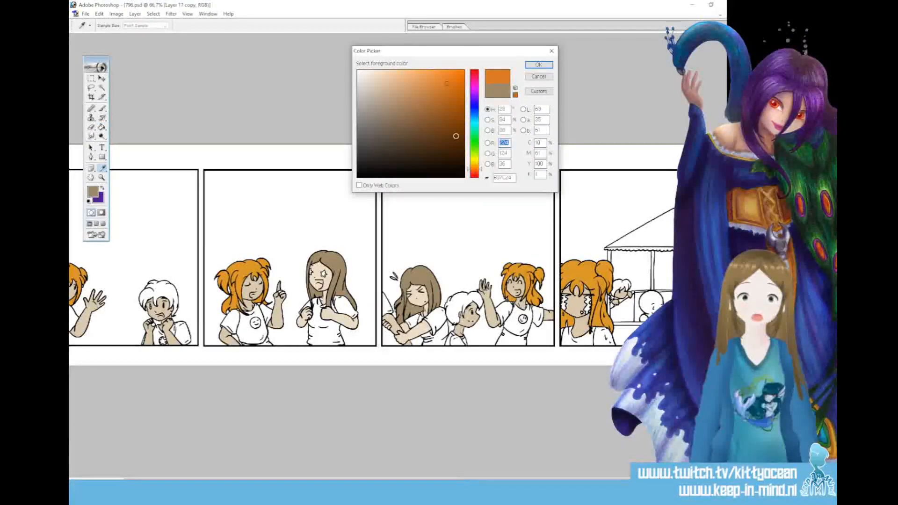
{"action": "left_click", "coordinate": [462, 135]}
{"action": "left_click", "coordinate": [539, 65]}
{"action": "left_click", "coordinate": [102, 126]}
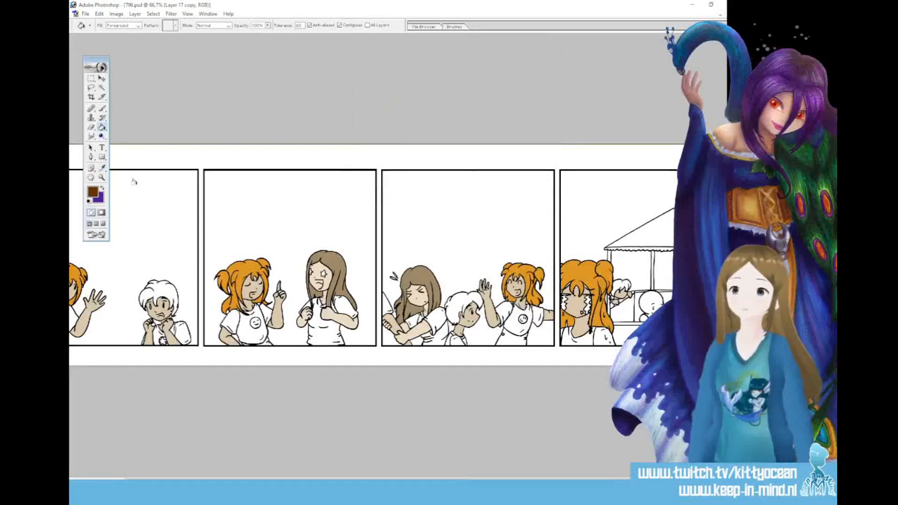
{"action": "left_click", "coordinate": [175, 287]}
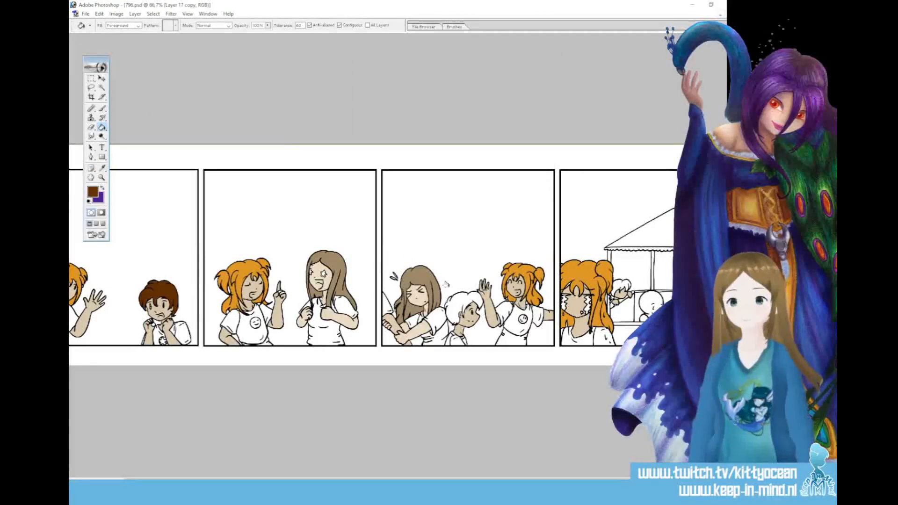
{"action": "left_click", "coordinate": [458, 298]}
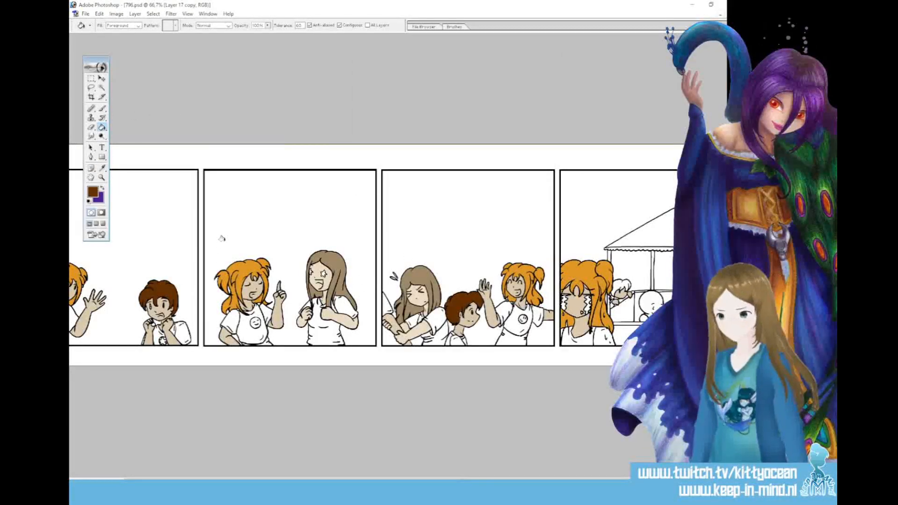
Set the foreground colour to light warm grey BBB5AF and fill the object held by the long-haired girl in the third panel
{"action": "left_click", "coordinate": [93, 192]}
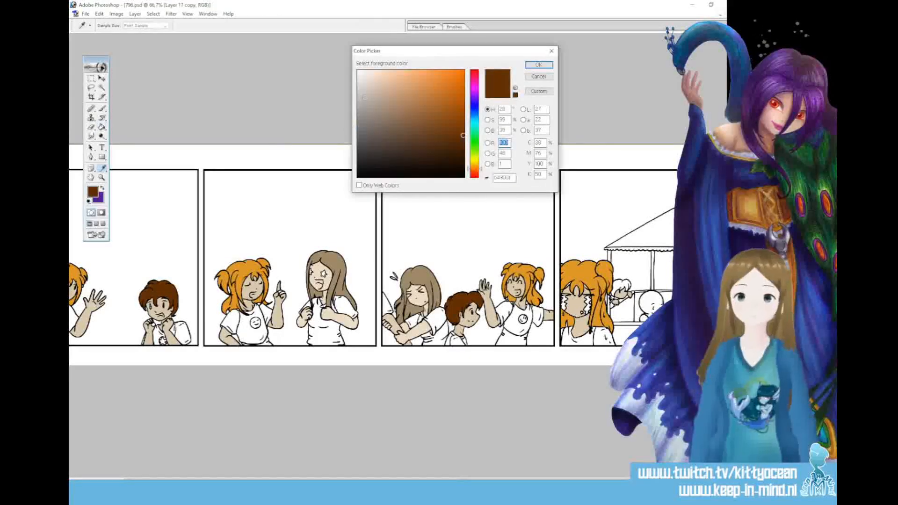
{"action": "left_click", "coordinate": [368, 102]}
{"action": "left_click", "coordinate": [363, 100]}
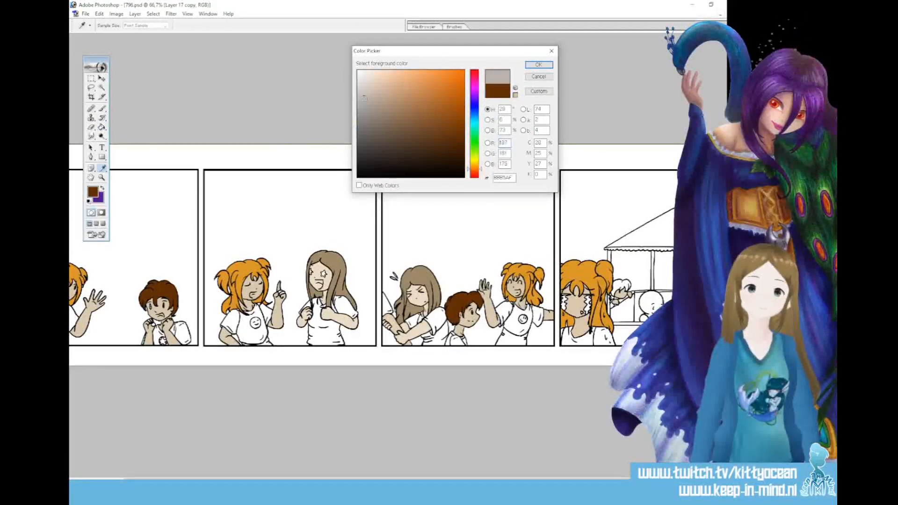
{"action": "left_click", "coordinate": [538, 64]}
{"action": "key", "text": "g"}
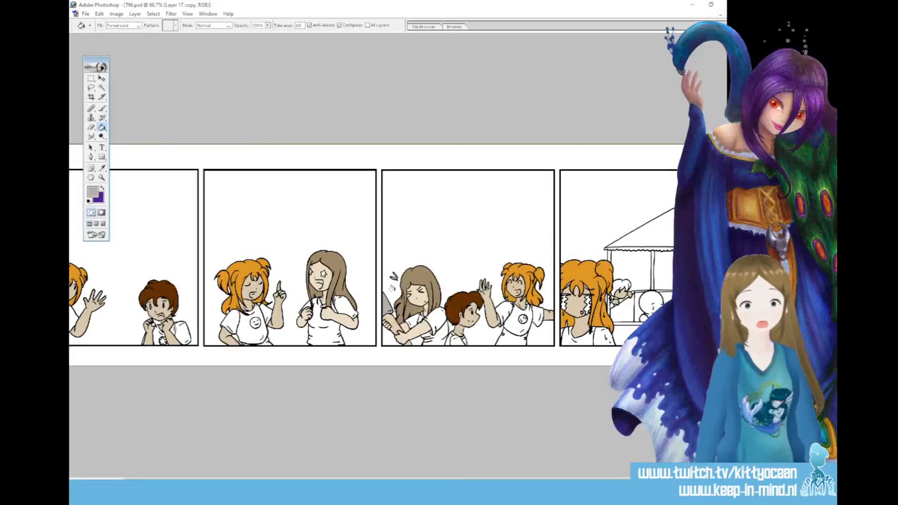
Set the foreground colour to muted blue 7595C1 and fill the long-haired girl's shirt in the third and second panels
{"action": "left_click", "coordinate": [92, 192]}
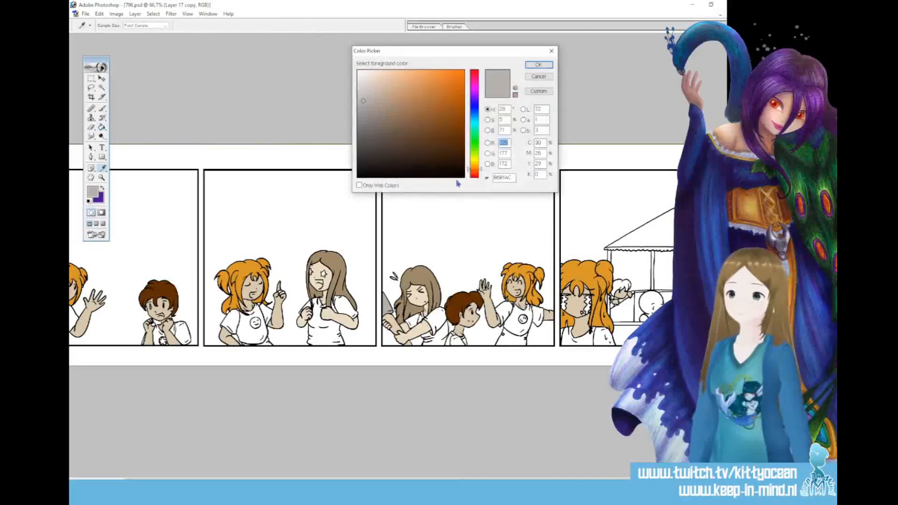
{"action": "left_click", "coordinate": [475, 115]}
{"action": "left_click_drag", "start_coordinate": [394, 100], "coordinate": [400, 97]}
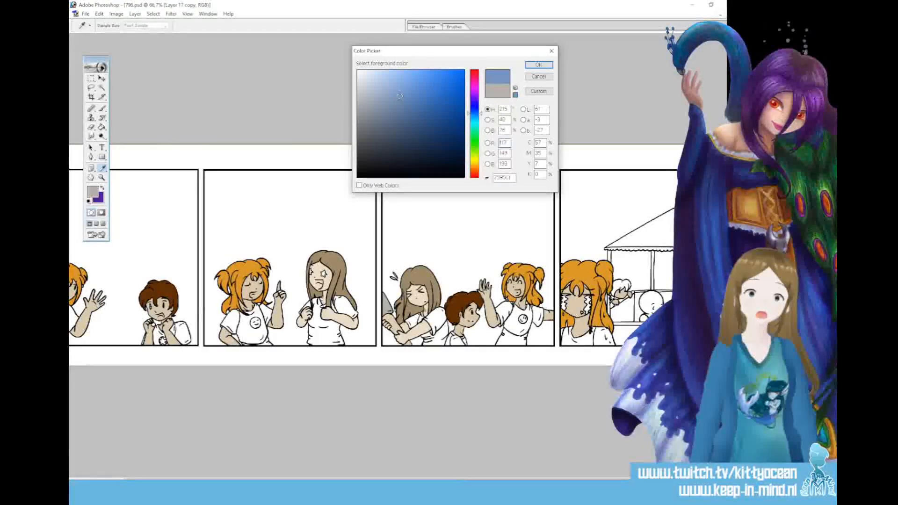
{"action": "left_click", "coordinate": [537, 66]}
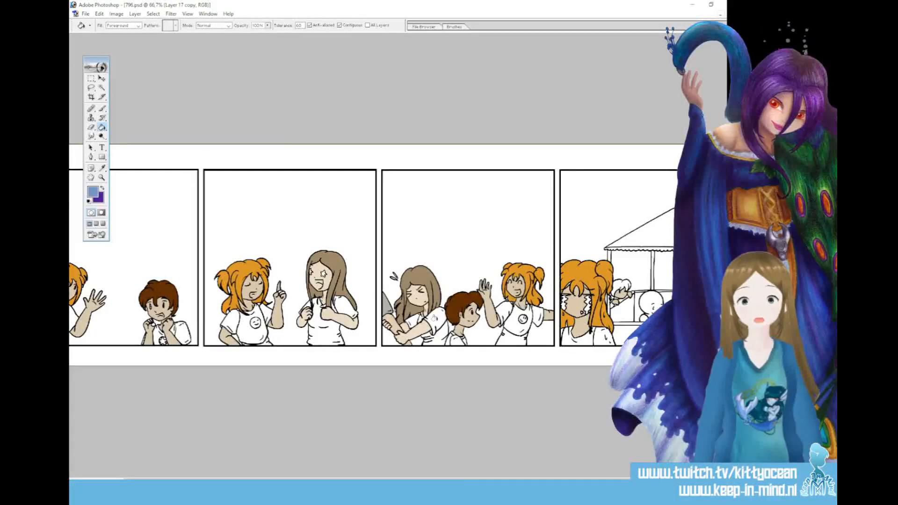
{"action": "left_click", "coordinate": [433, 333]}
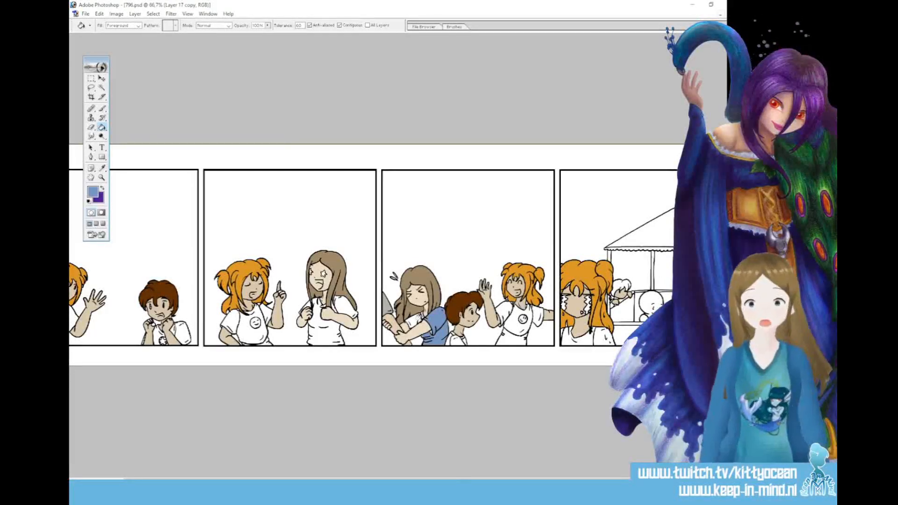
{"action": "left_click", "coordinate": [316, 312]}
{"action": "left_click", "coordinate": [344, 306]}
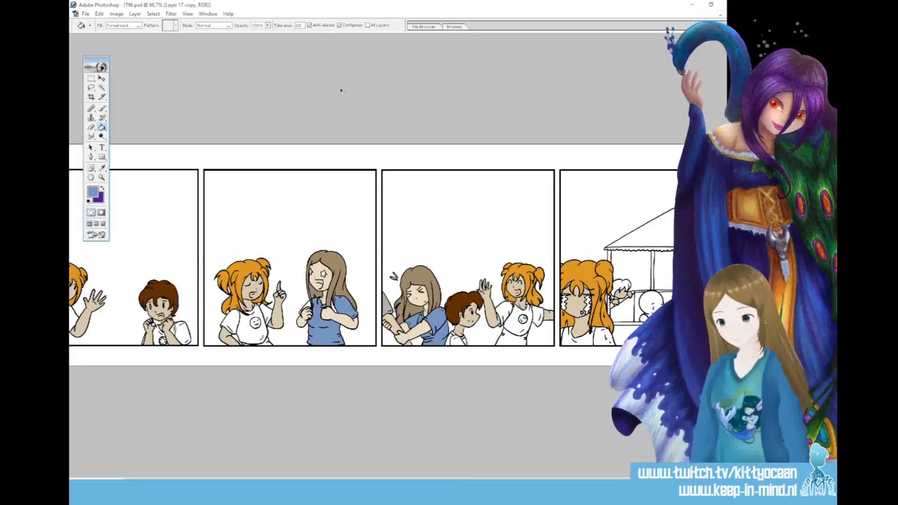
Set the fill tolerance to 100 and fill the front of the pigtailed girl's shirt in the first panel with light blue
{"action": "double_click", "coordinate": [301, 25]}
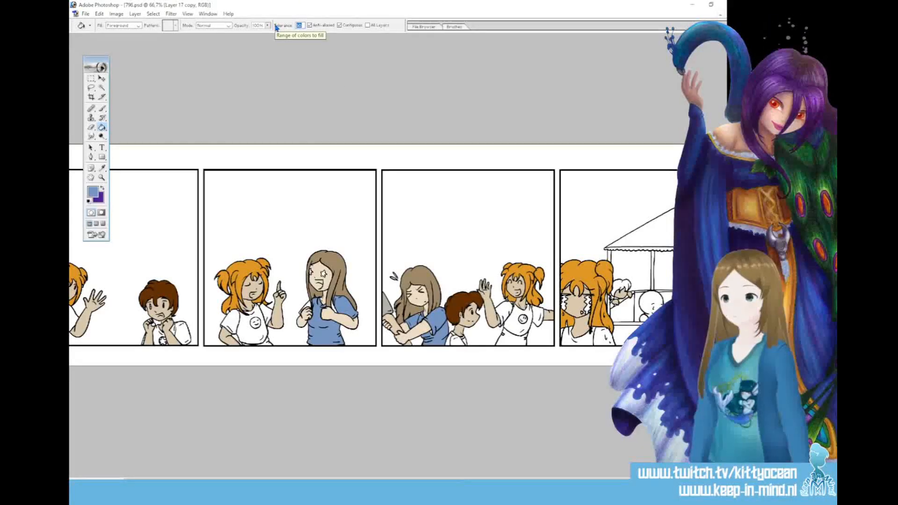
{"action": "type", "text": "1"}
{"action": "key", "text": "Return"}
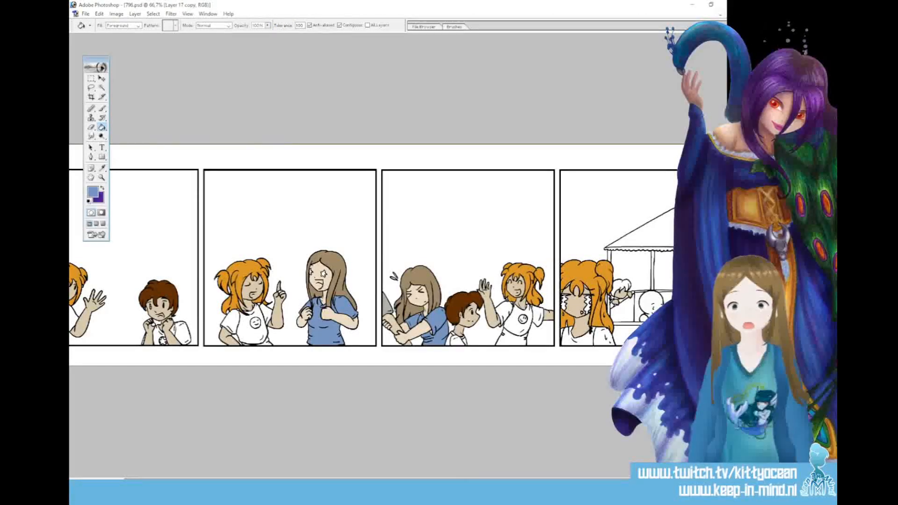
{"action": "left_click_drag", "start_coordinate": [362, 481], "coordinate": [303, 479]}
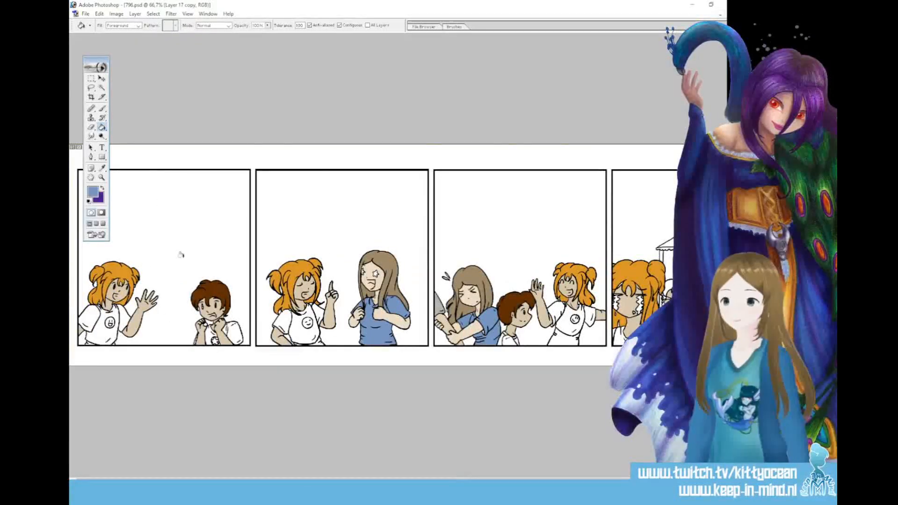
{"action": "key", "text": "i"}
{"action": "left_click", "coordinate": [93, 192]}
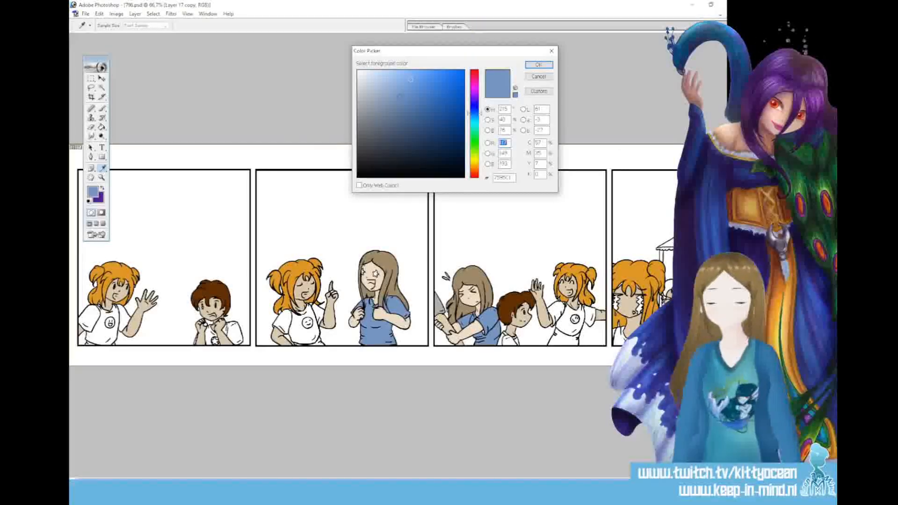
{"action": "left_click", "coordinate": [392, 81]}
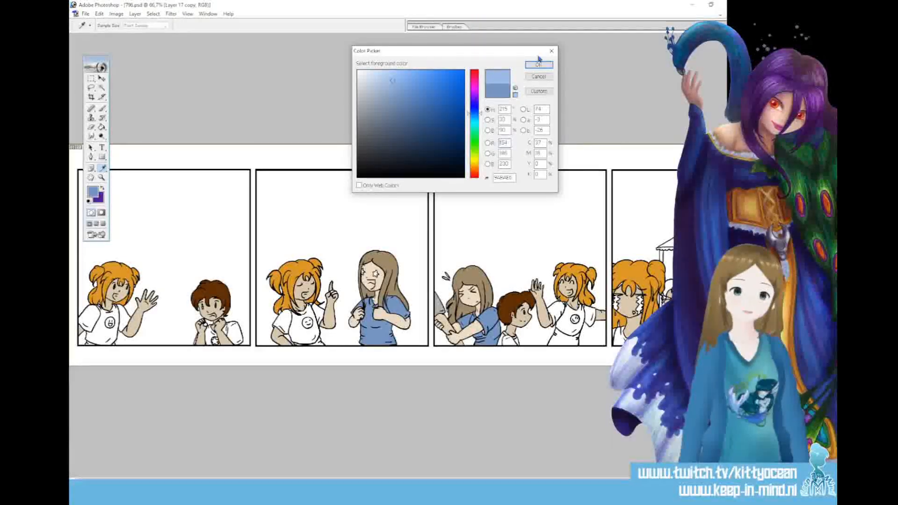
{"action": "left_click", "coordinate": [473, 116]}
{"action": "left_click", "coordinate": [538, 64]}
{"action": "key", "text": "g"}
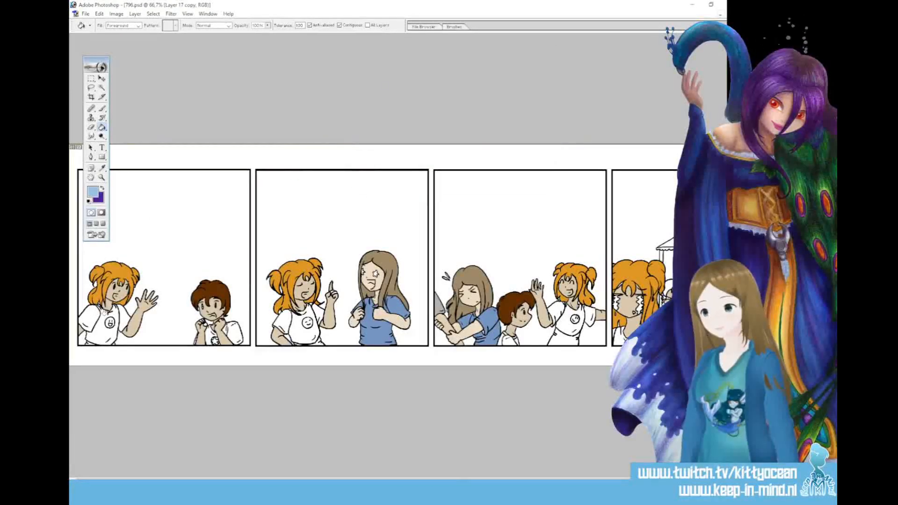
{"action": "left_click", "coordinate": [103, 314]}
Try light blue on the pigtailed girl's shirt in the second panel, undo that fill, and ready the Brush with black 000000
{"action": "left_click", "coordinate": [307, 311]}
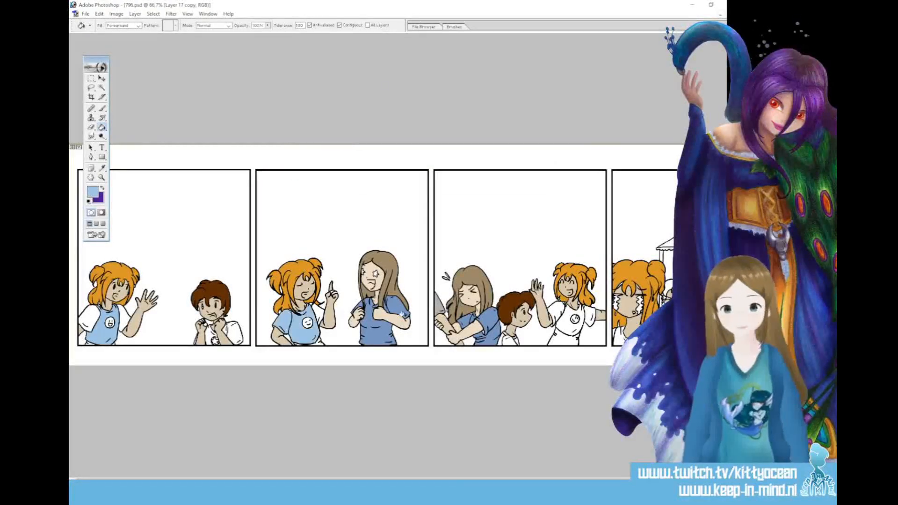
{"action": "key", "text": "ctrl+z"}
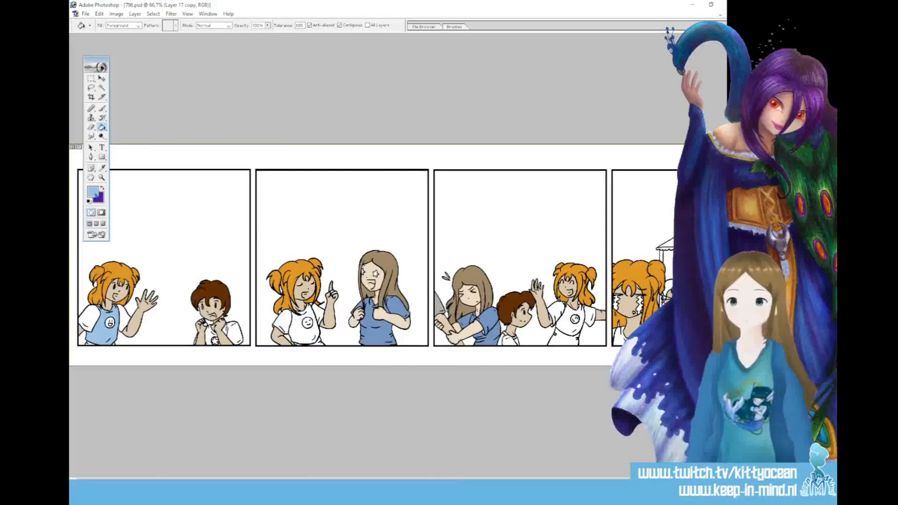
{"action": "left_click", "coordinate": [102, 188]}
{"action": "left_click", "coordinate": [93, 192]}
{"action": "left_click_drag", "start_coordinate": [365, 167], "coordinate": [346, 194]}
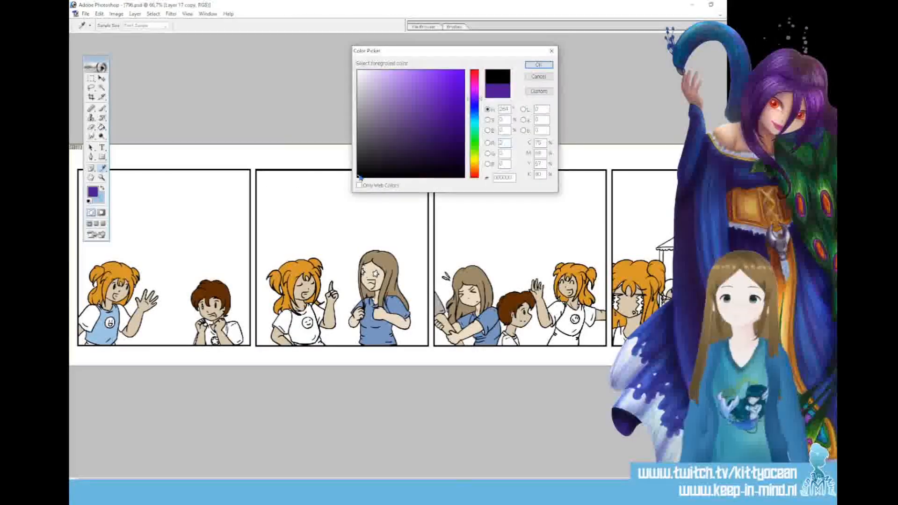
{"action": "left_click", "coordinate": [539, 65]}
{"action": "left_click", "coordinate": [102, 110]}
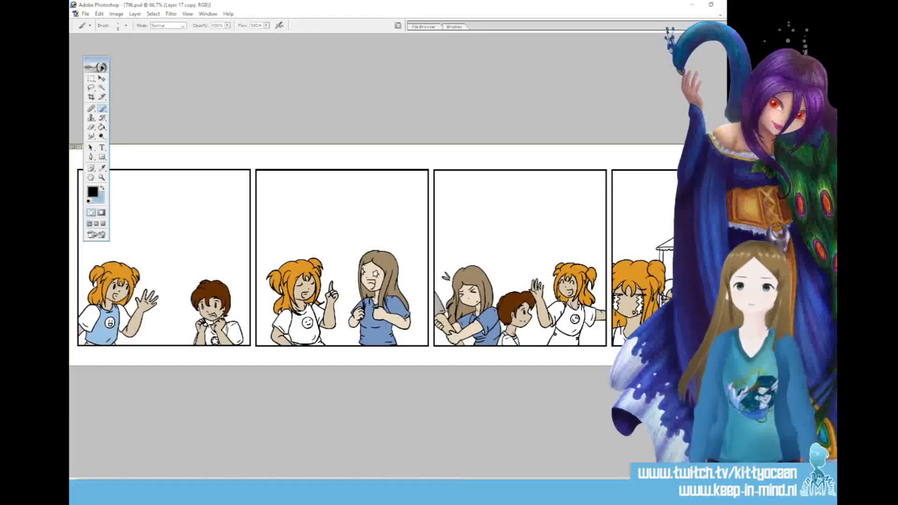
Fill the front of the pigtailed girl's shirt in the second, third and fourth panels with light blue
{"action": "key", "text": "g"}
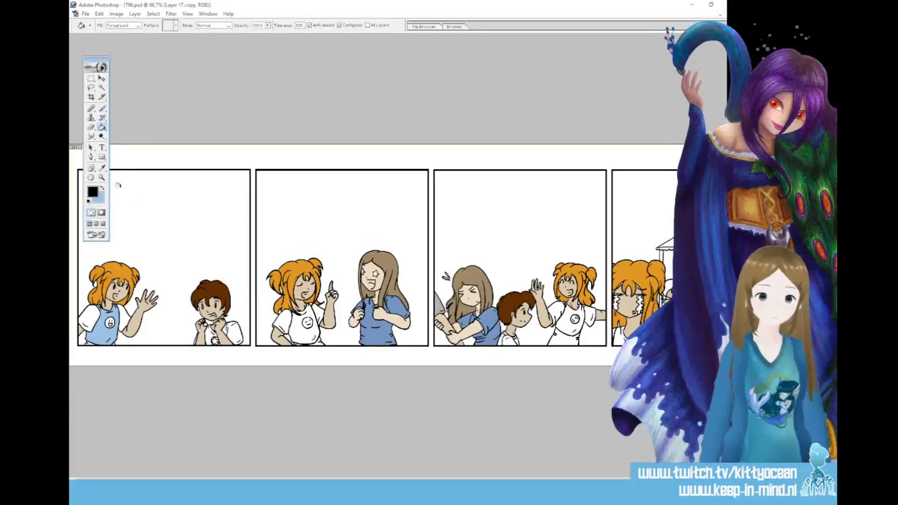
{"action": "left_click", "coordinate": [102, 188]}
{"action": "left_click", "coordinate": [292, 328]}
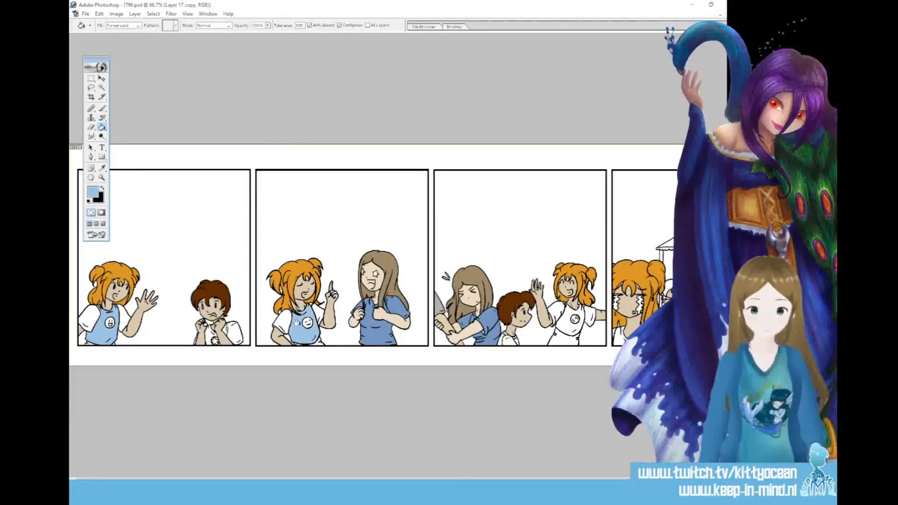
{"action": "left_click", "coordinate": [565, 323]}
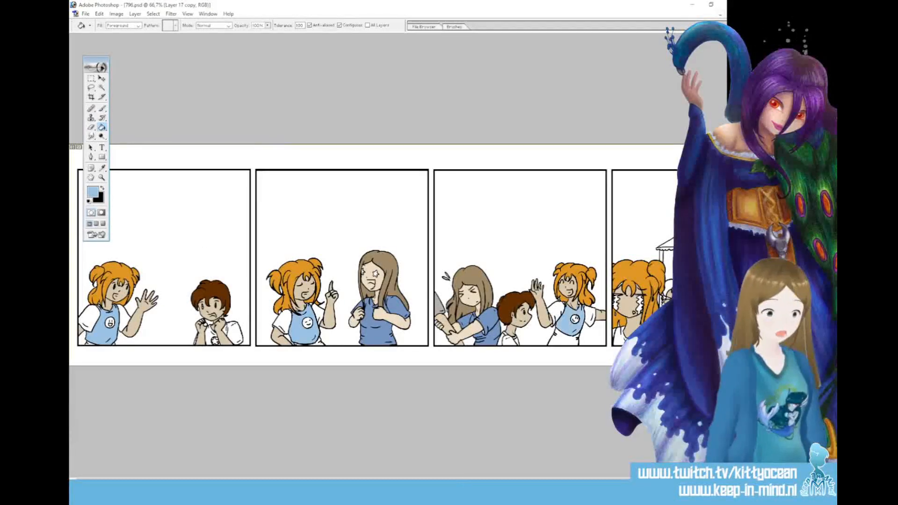
{"action": "left_click", "coordinate": [620, 336]}
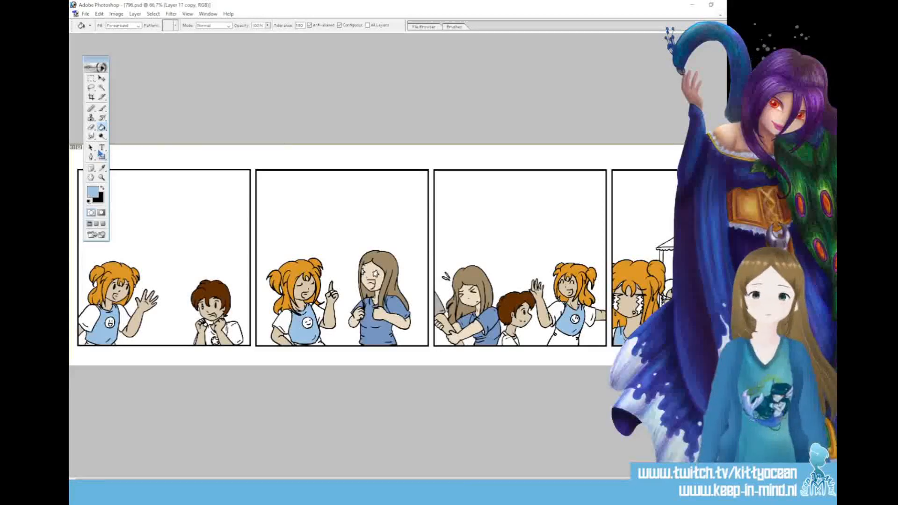
Sample a dark brown to fill the boy's hair in the fourth panel, and sample light beige ECDDC5 as the foreground colour
{"action": "left_click", "coordinate": [102, 167]}
{"action": "left_click", "coordinate": [102, 127]}
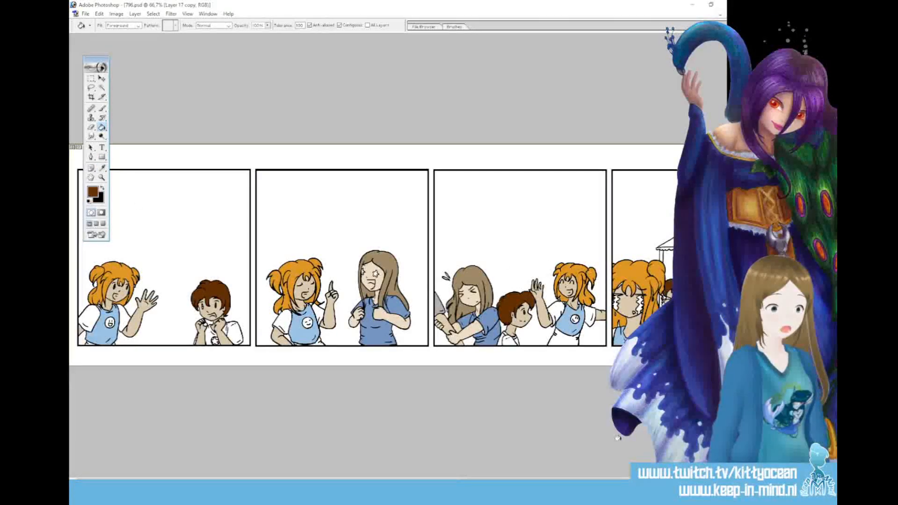
{"action": "left_click_drag", "start_coordinate": [164, 481], "coordinate": [212, 481]}
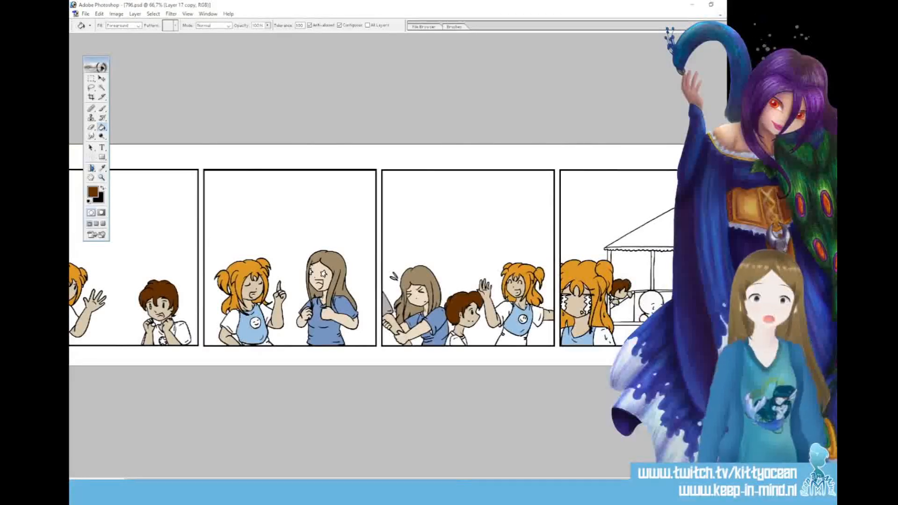
{"action": "left_click", "coordinate": [103, 168]}
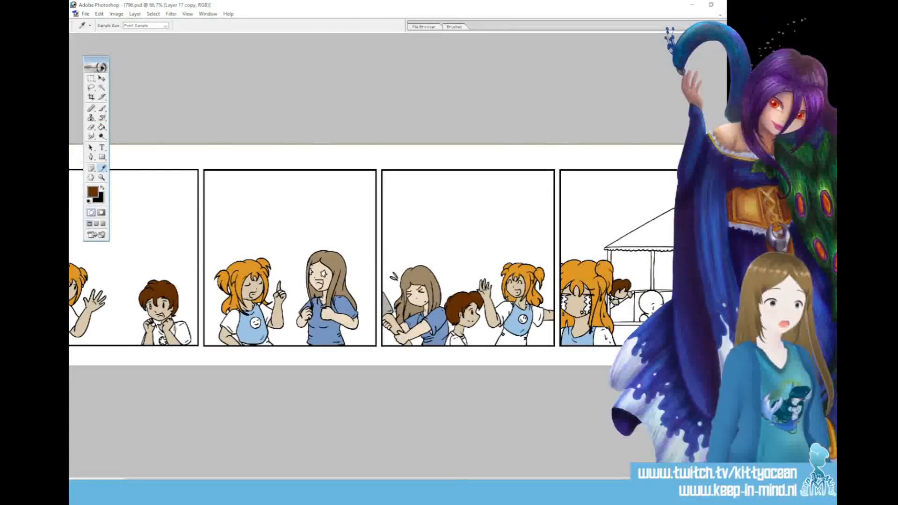
{"action": "left_click", "coordinate": [102, 127]}
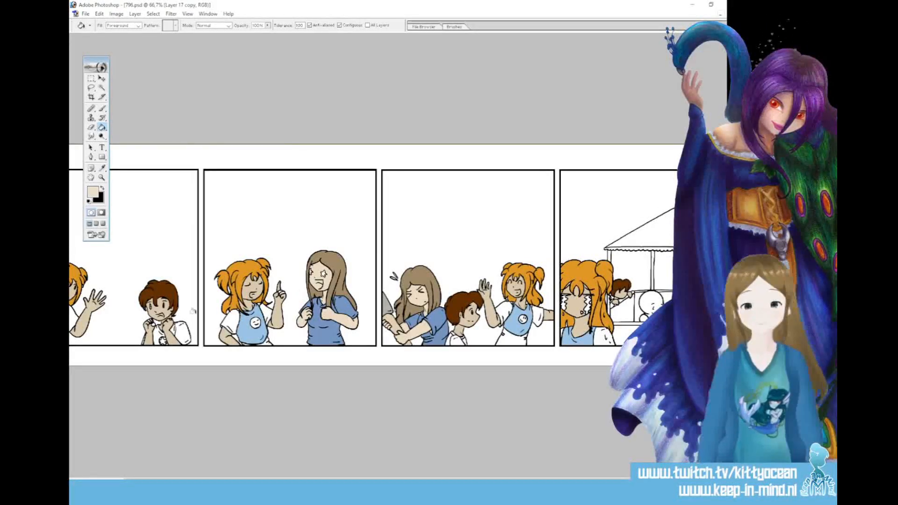
Change the foreground colour to muted purple and fill the pigtailed girl's sleeves and lower garment in the third panel and her sleeve in the fourth
{"action": "left_click", "coordinate": [93, 191]}
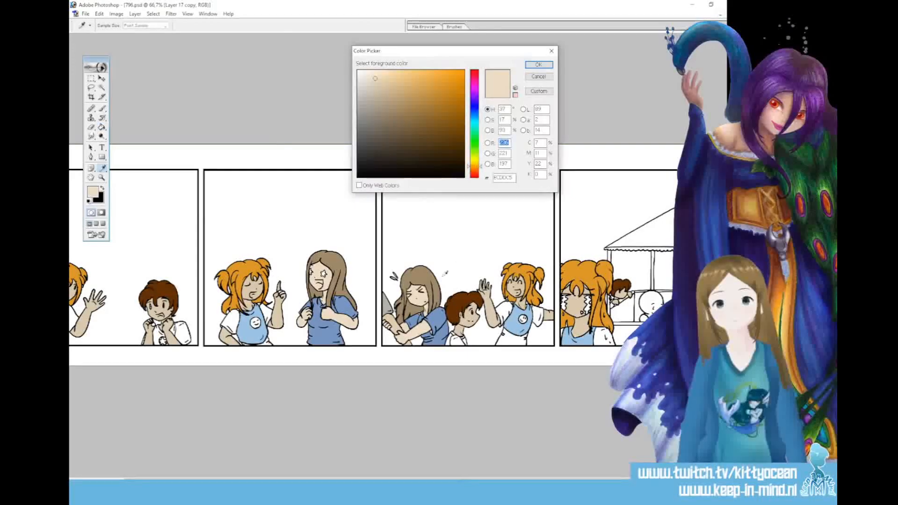
{"action": "left_click", "coordinate": [475, 92]}
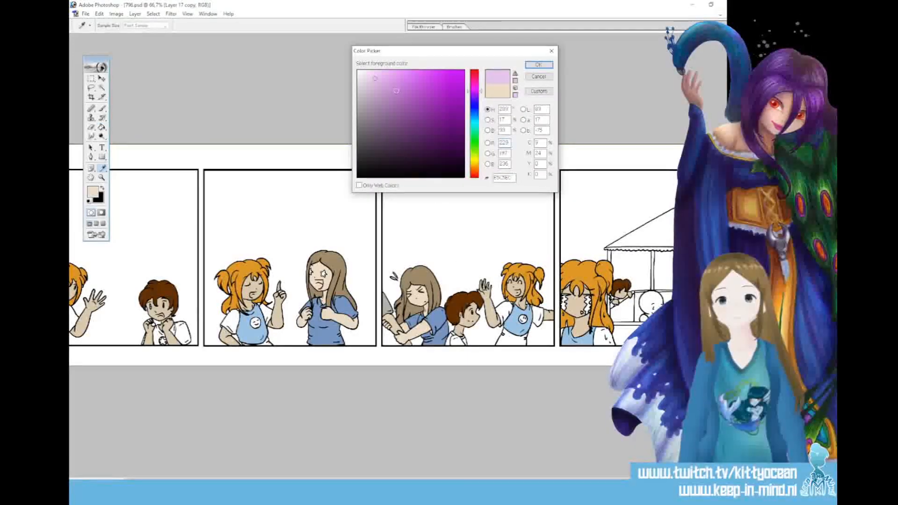
{"action": "left_click", "coordinate": [401, 90]}
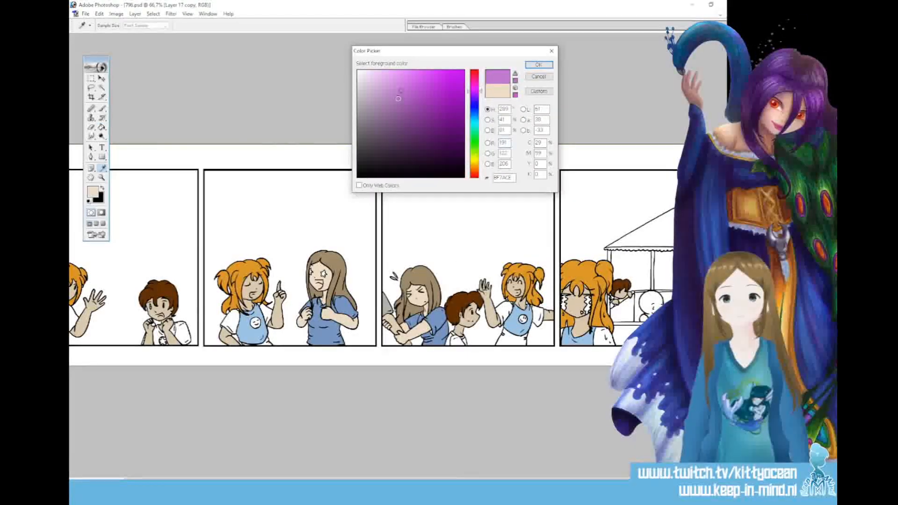
{"action": "left_click", "coordinate": [538, 64]}
{"action": "left_click", "coordinate": [503, 309]}
{"action": "left_click", "coordinate": [538, 316]}
{"action": "left_click", "coordinate": [515, 341]}
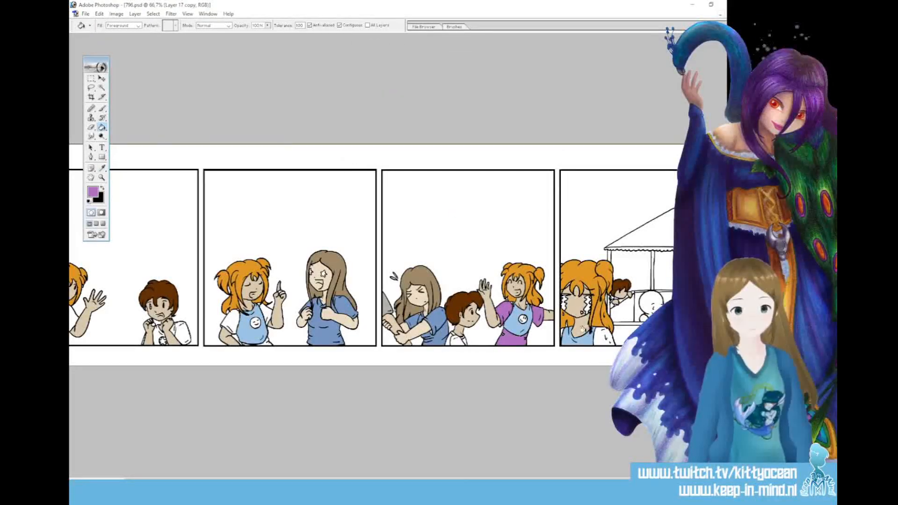
{"action": "left_click", "coordinate": [603, 338]}
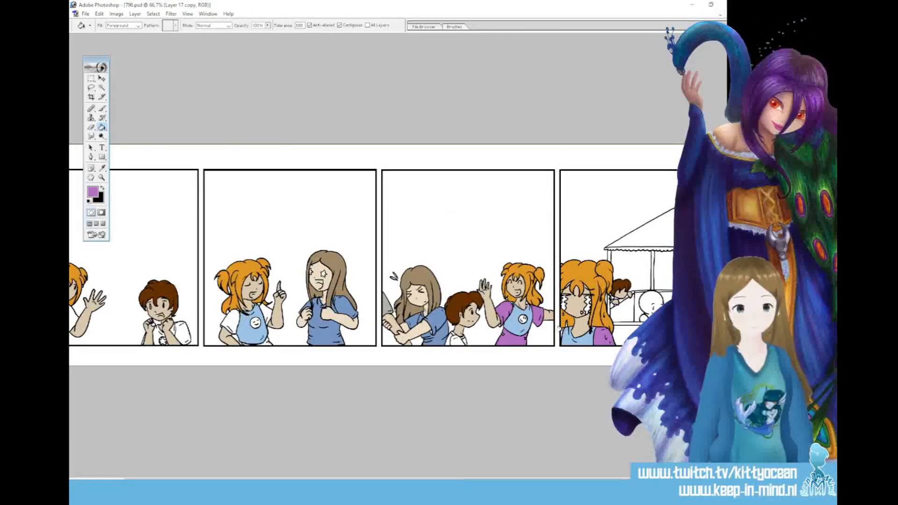
Fill the pigtailed girl's sleeves in the first and second panels, and her lower garment in the second, with muted purple
{"action": "left_click_drag", "start_coordinate": [552, 482], "coordinate": [503, 482]}
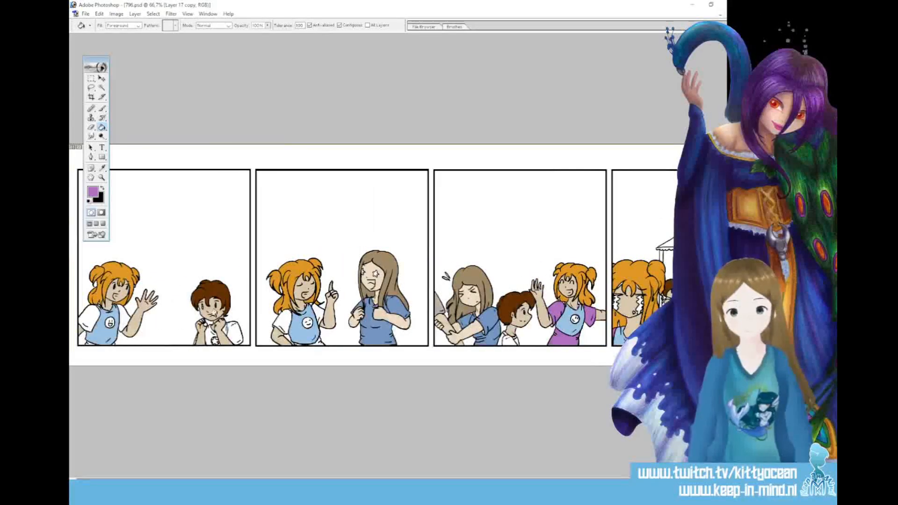
{"action": "left_click", "coordinate": [284, 315]}
{"action": "left_click", "coordinate": [318, 343]}
{"action": "left_click", "coordinate": [87, 318]}
{"action": "left_click", "coordinate": [121, 314]}
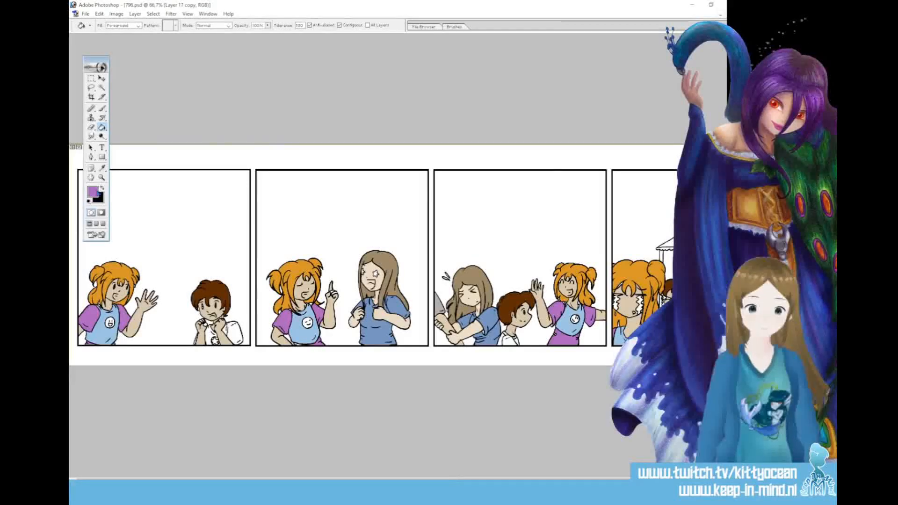
Set the foreground colour to pale yellow F0EFA6 and fill the smiley faces on the pigtailed girl's shirt in the first three panels
{"action": "left_click", "coordinate": [93, 191]}
{"action": "left_click", "coordinate": [473, 160]}
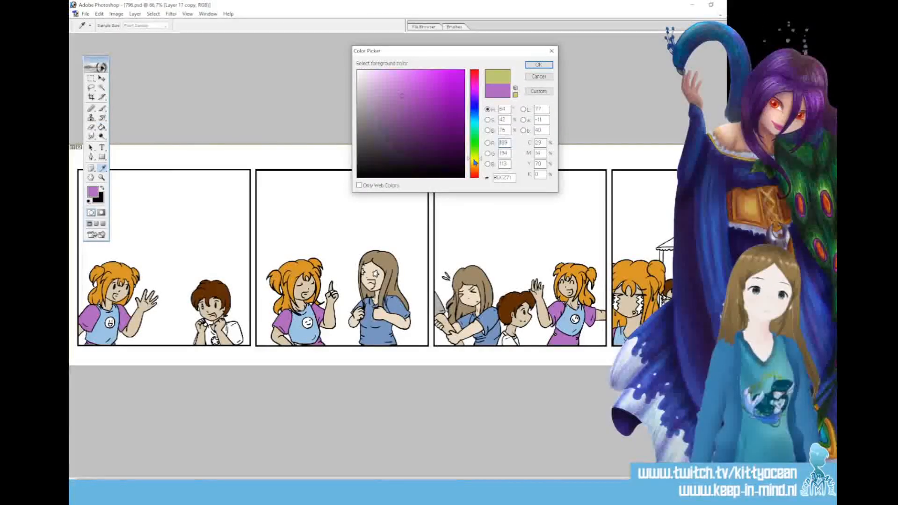
{"action": "left_click", "coordinate": [396, 78]}
{"action": "left_click", "coordinate": [474, 161]}
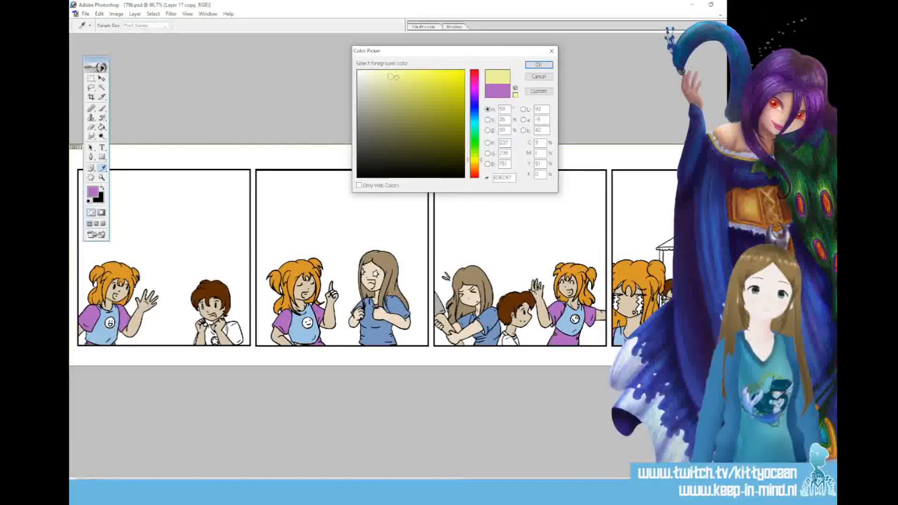
{"action": "left_click", "coordinate": [539, 64]}
{"action": "left_click", "coordinate": [305, 324]}
{"action": "left_click", "coordinate": [109, 322]}
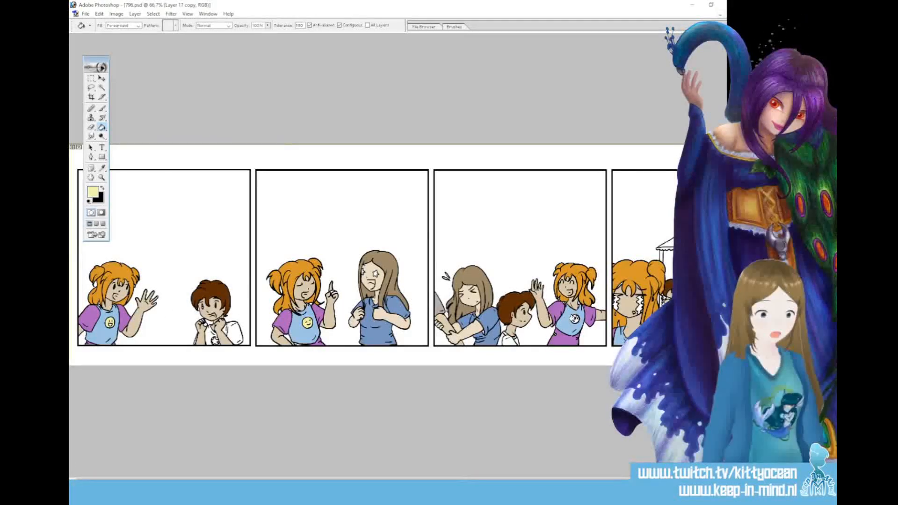
{"action": "scroll", "coordinate": [375, 257], "scroll_direction": "right", "scroll_amount": 3}
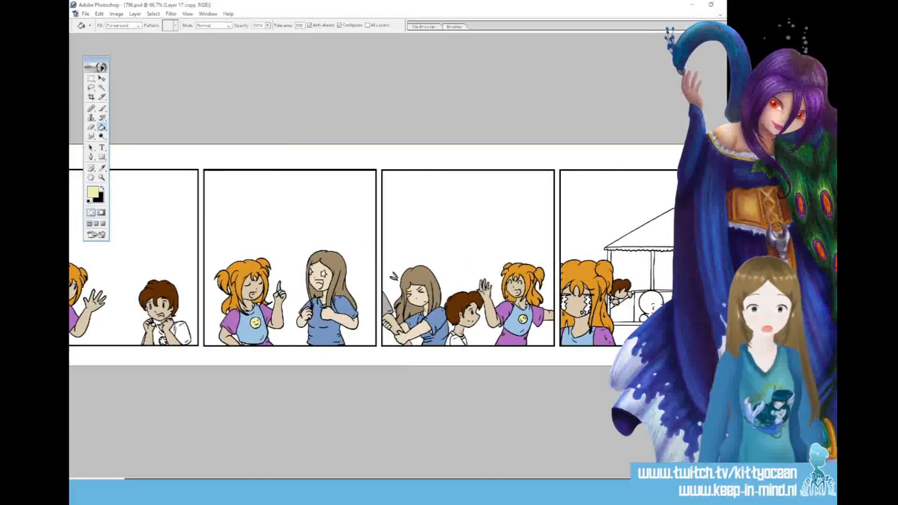
Set the foreground colour to pale greyish beige and fill the stall's canopy in the fourth panel
{"action": "left_click", "coordinate": [93, 192]}
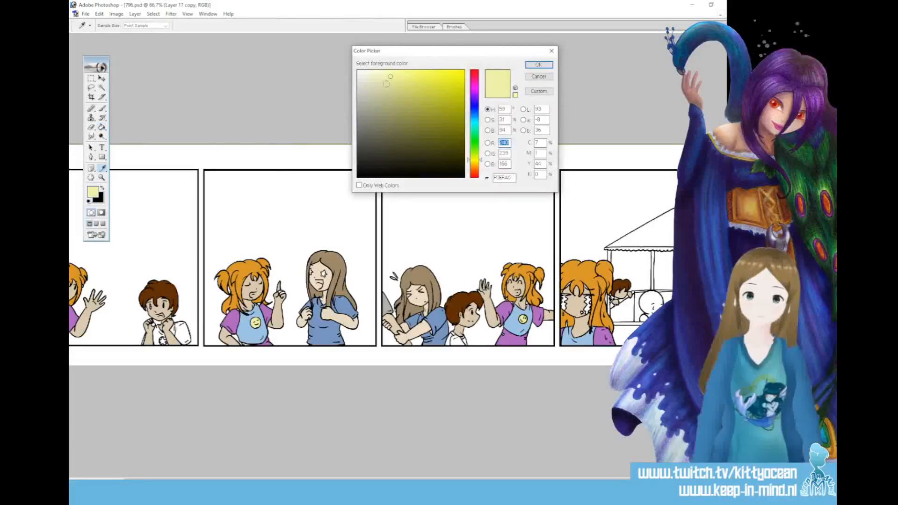
{"action": "left_click", "coordinate": [372, 84]}
{"action": "left_click", "coordinate": [528, 67]}
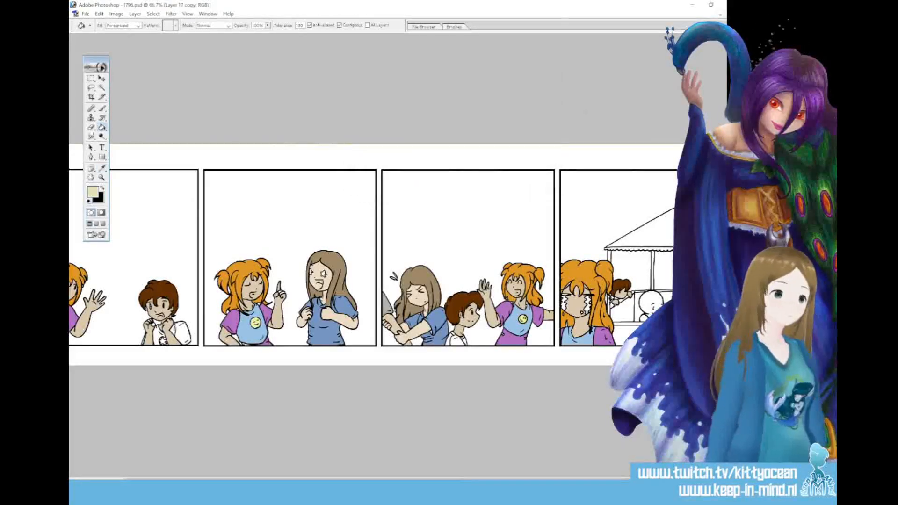
{"action": "left_click", "coordinate": [670, 239]}
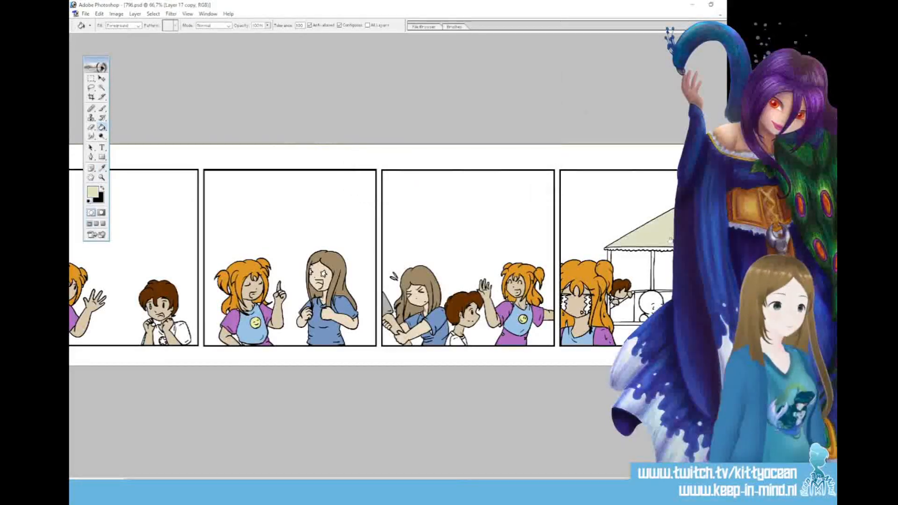
Set the foreground colour to neutral grey and fill the stall's posts and rails in the fourth panel
{"action": "left_click", "coordinate": [93, 191]}
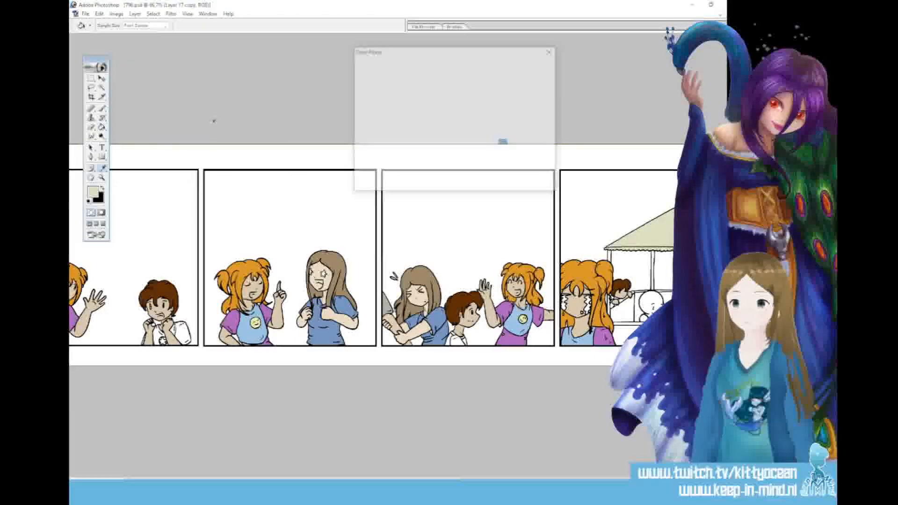
{"action": "left_click", "coordinate": [359, 105]}
{"action": "left_click", "coordinate": [538, 65]}
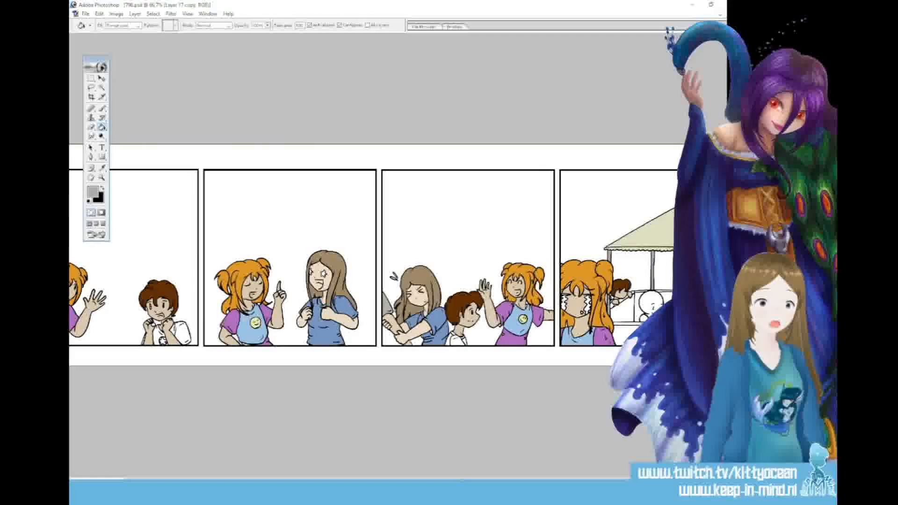
{"action": "left_click", "coordinate": [630, 324]}
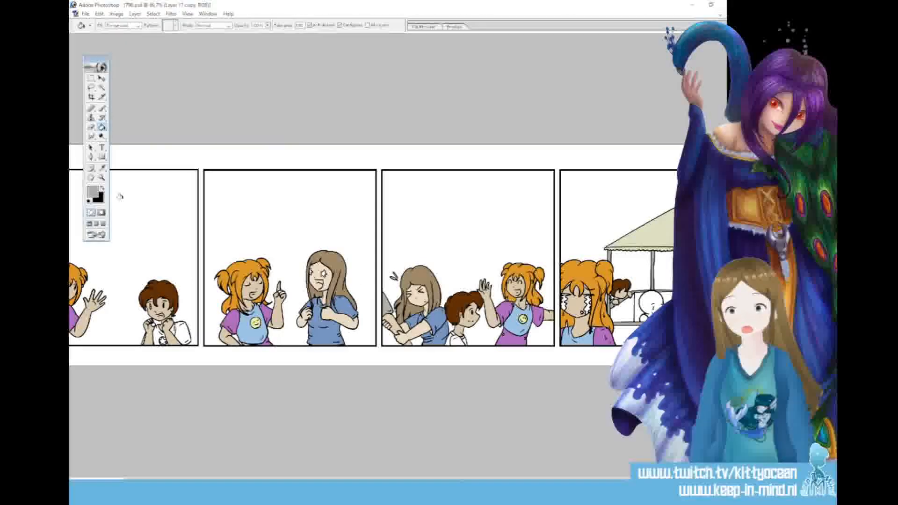
Set the foreground colour to muted blue and fill the lower front of the stall in the fourth panel
{"action": "left_click", "coordinate": [96, 194]}
{"action": "left_click", "coordinate": [475, 113]}
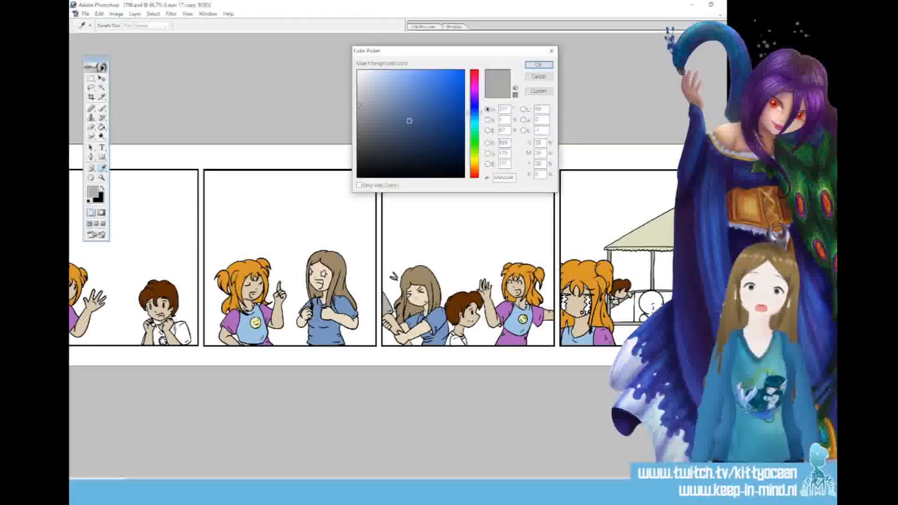
{"action": "left_click", "coordinate": [407, 122]}
{"action": "left_click", "coordinate": [538, 65]}
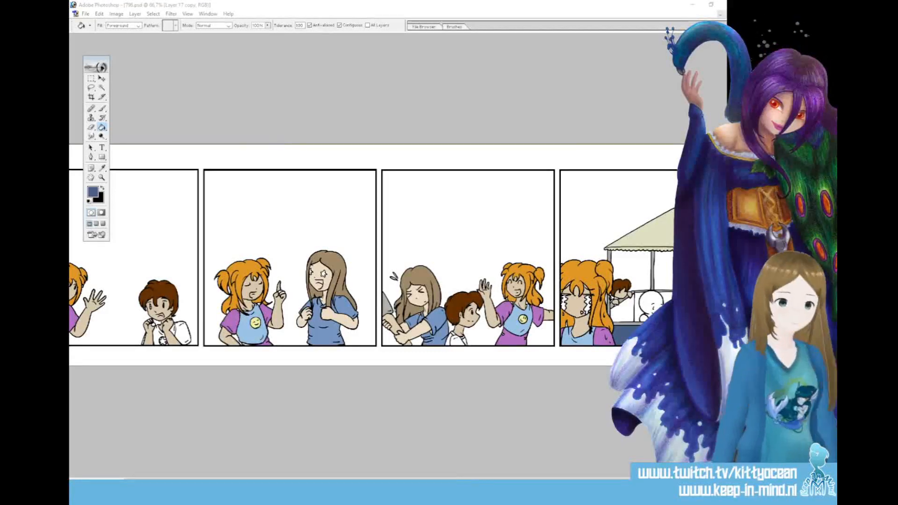
Set the foreground colour to dark blue 2E4262 and fill the stall's inner walls, including the gaps around the black scribble
{"action": "left_click", "coordinate": [93, 192]}
{"action": "left_click", "coordinate": [414, 136]}
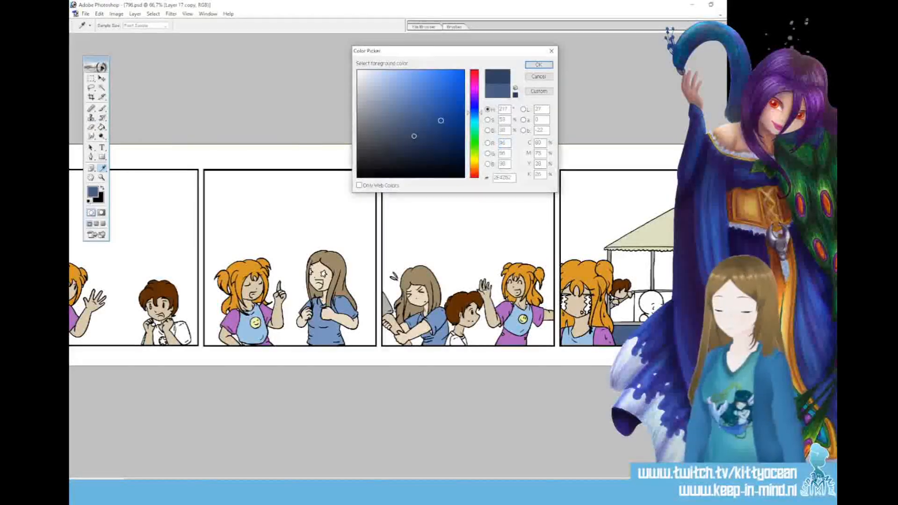
{"action": "left_click", "coordinate": [539, 65]}
{"action": "key", "text": "g"}
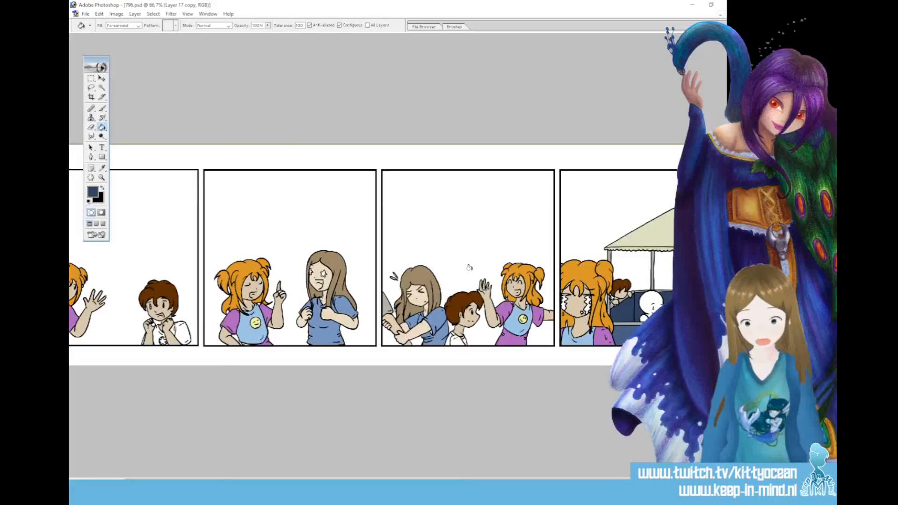
{"action": "key", "text": "ctrl+plus"}
{"action": "key", "text": "ctrl+plus"}
{"action": "left_click_drag", "start_coordinate": [425, 481], "coordinate": [628, 481]}
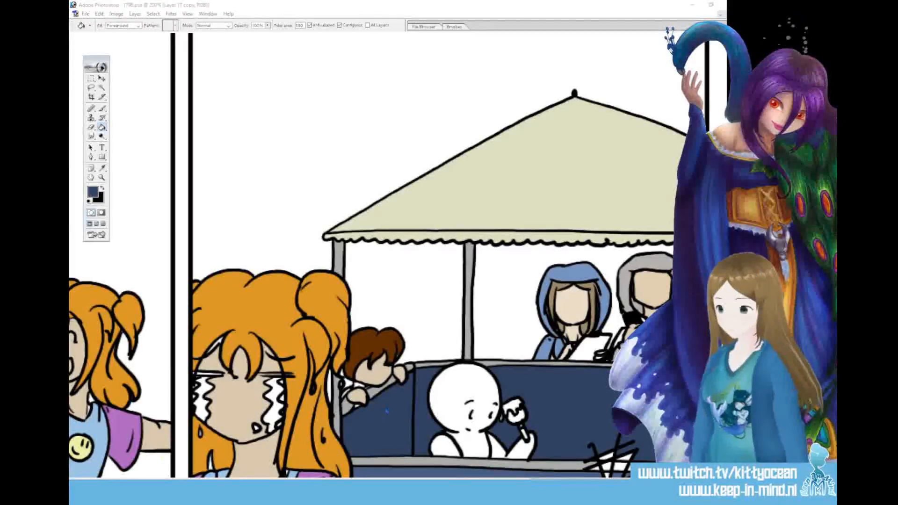
{"action": "left_click", "coordinate": [603, 447]}
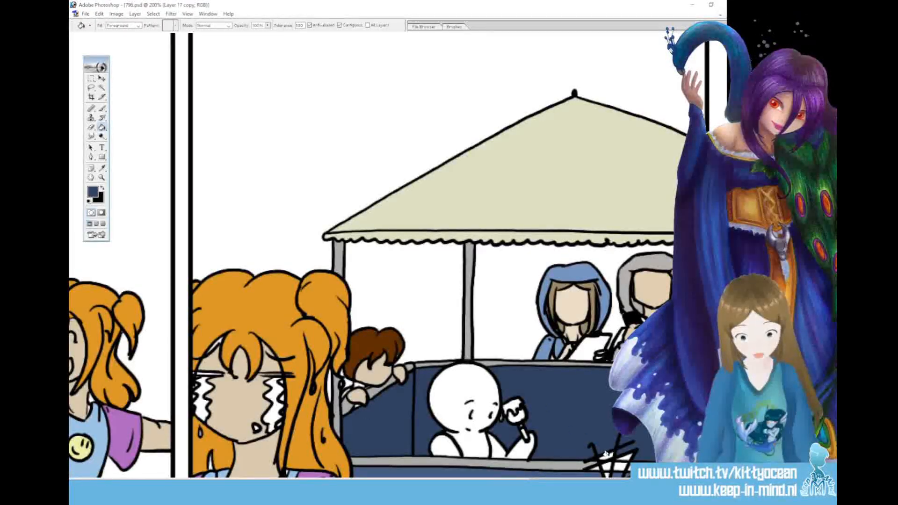
Touch up the boy's skin and brown hair in the fourth panel with the Brush, using colours sampled from him
{"action": "scroll", "coordinate": [440, 255], "scroll_direction": "down", "scroll_amount": 3}
{"action": "left_click", "coordinate": [102, 169]}
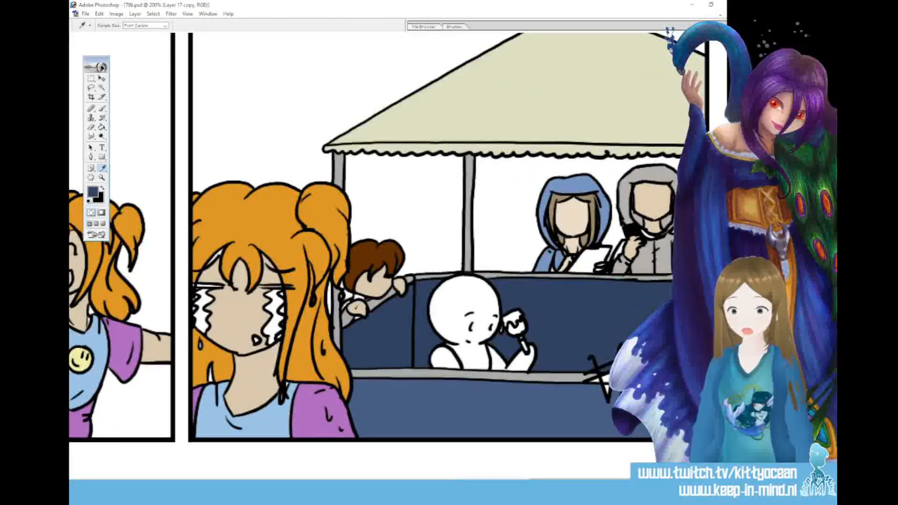
{"action": "left_click", "coordinate": [103, 109]}
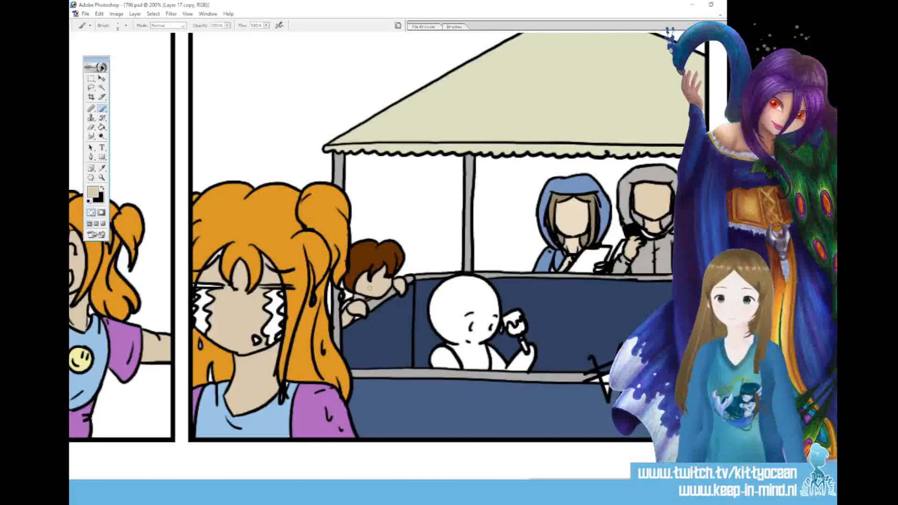
{"action": "key", "text": "i"}
{"action": "left_click", "coordinate": [389, 252]}
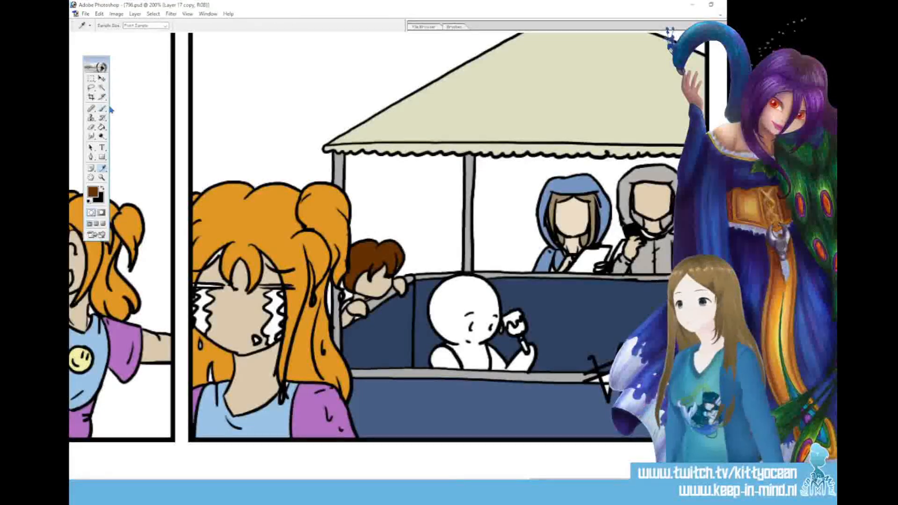
{"action": "key", "text": "b"}
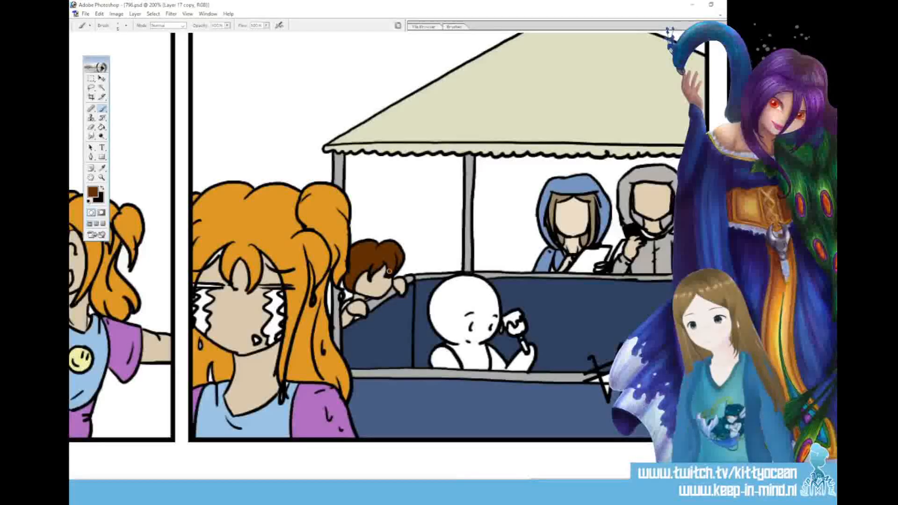
Sample the stall's grey and the muted blue of its front for Brush touch-ups in the fourth panel
{"action": "key", "text": "i"}
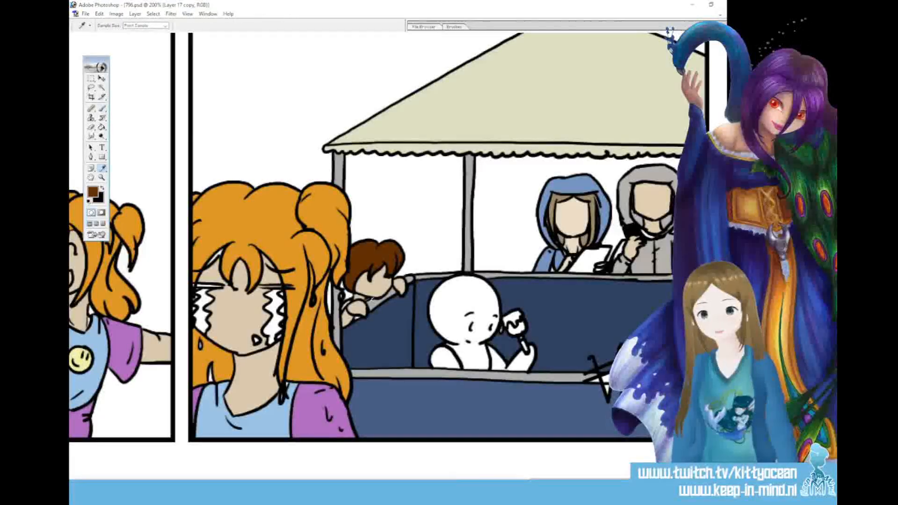
{"action": "key", "text": "b"}
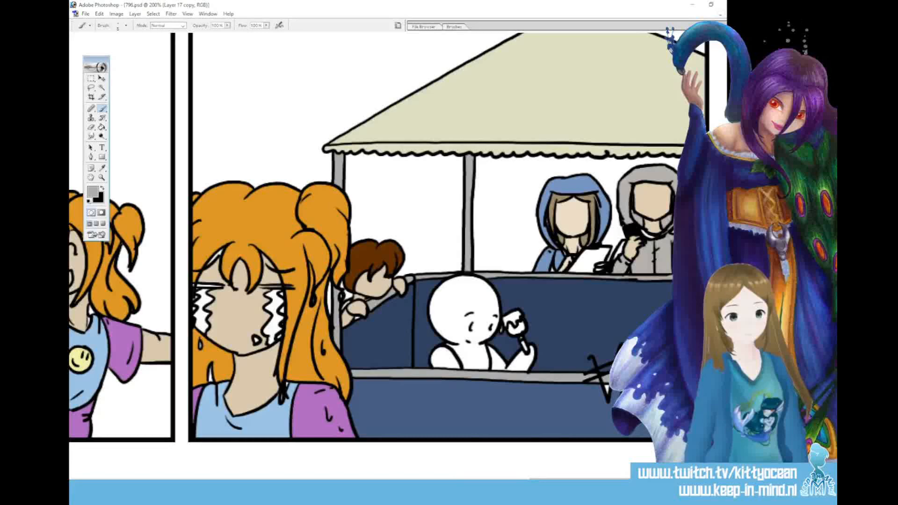
{"action": "left_click", "coordinate": [103, 169]}
{"action": "left_click", "coordinate": [564, 401]}
{"action": "key", "text": "b"}
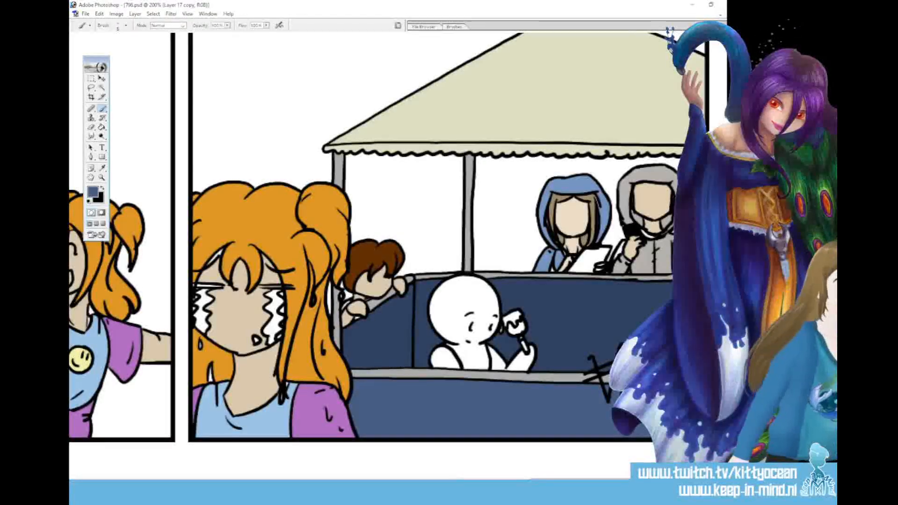
Touch up the blue-hooded woman with the Brush, using her sampled hood blue and pale skin colour
{"action": "left_click", "coordinate": [102, 168]}
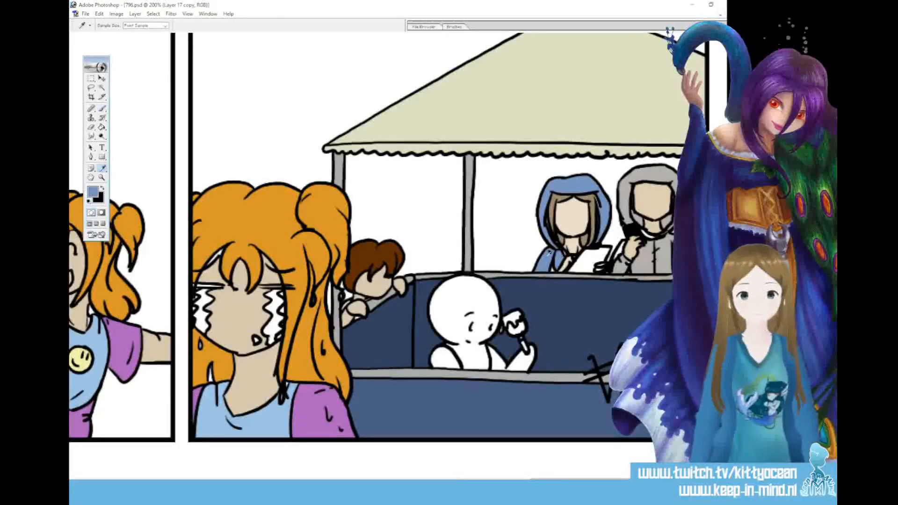
{"action": "left_click", "coordinate": [102, 108]}
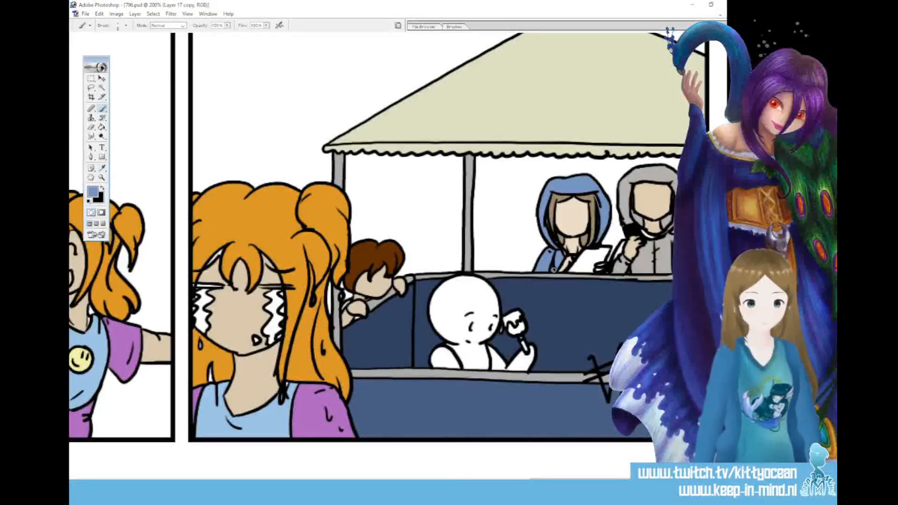
{"action": "left_click", "coordinate": [103, 170]}
{"action": "left_click", "coordinate": [573, 219]}
{"action": "left_click", "coordinate": [103, 109]}
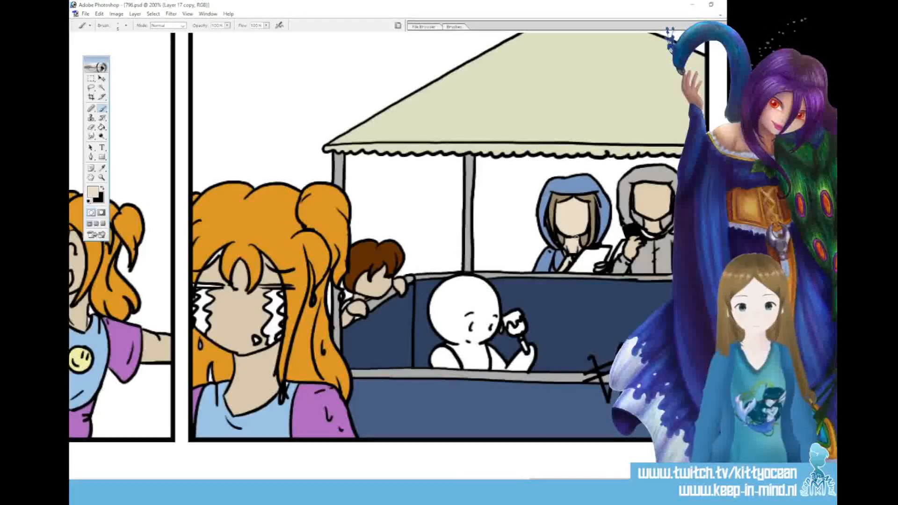
Sample the woman's hood blue and the neighbouring figure's hood grey for Brush touch-ups on the two hooded figures
{"action": "key", "text": "i"}
{"action": "left_click", "coordinate": [545, 197]}
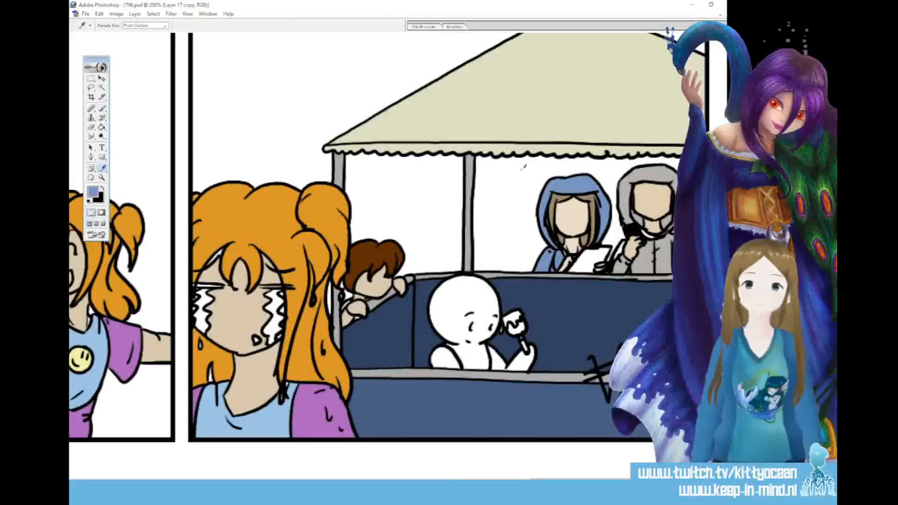
{"action": "left_click", "coordinate": [103, 107]}
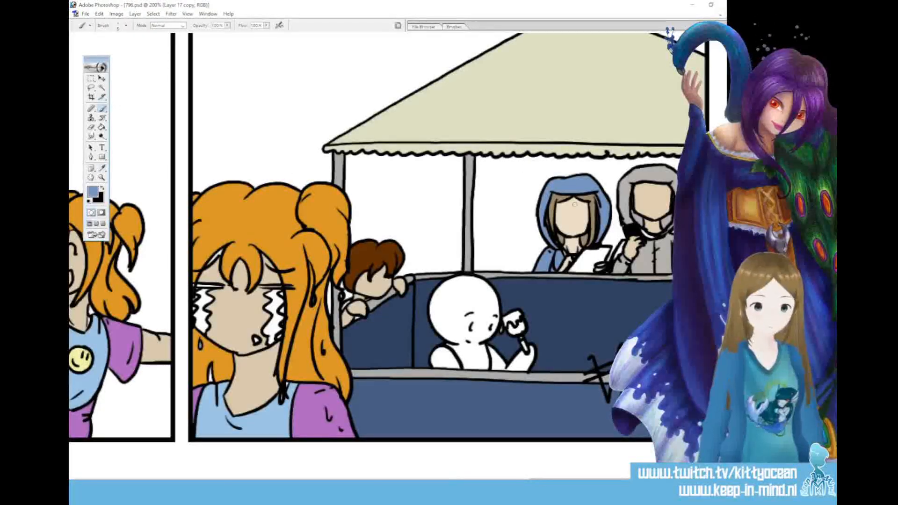
{"action": "key", "text": "i"}
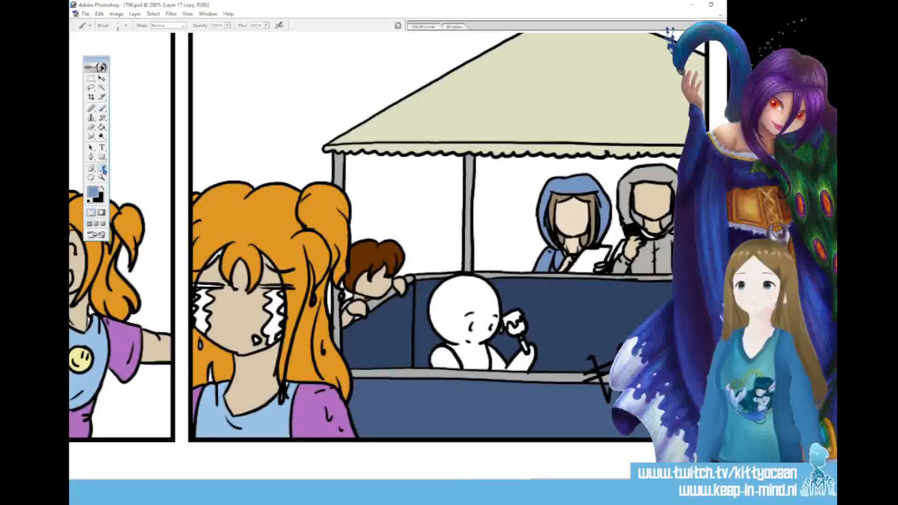
{"action": "left_click", "coordinate": [621, 167]}
{"action": "key", "text": "b"}
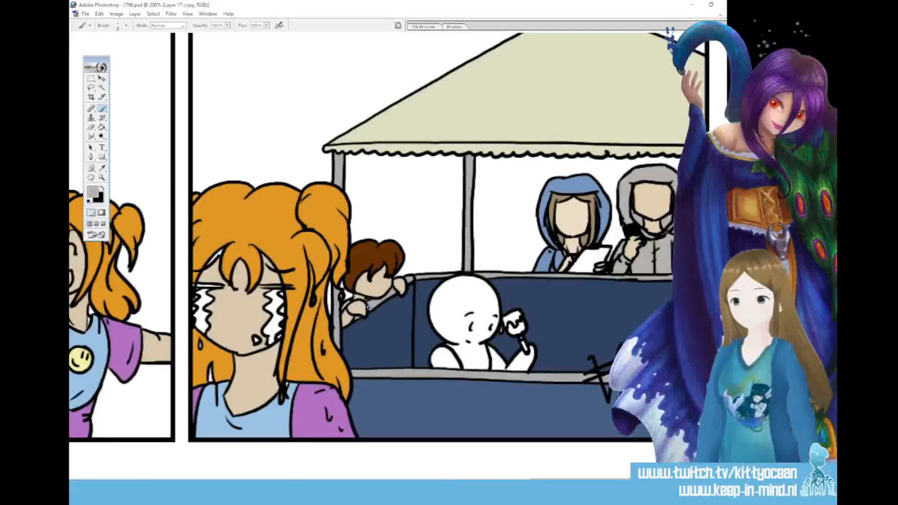
Set the foreground colour to medium brown and paint the area below the drips on the white figure's held item
{"action": "left_click", "coordinate": [93, 192]}
{"action": "left_click", "coordinate": [403, 116]}
{"action": "left_click", "coordinate": [542, 66]}
{"action": "left_click_drag", "start_coordinate": [511, 328], "coordinate": [521, 328]}
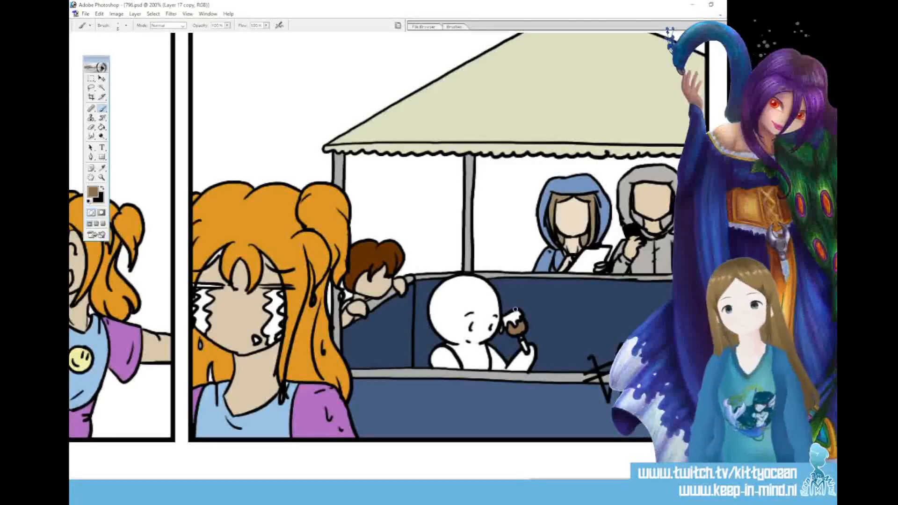
Paint the handle of the white figure's held item dark brown, and set the foreground colour to greyish brown 74695E
{"action": "left_click", "coordinate": [93, 192]}
{"action": "left_click", "coordinate": [411, 126]}
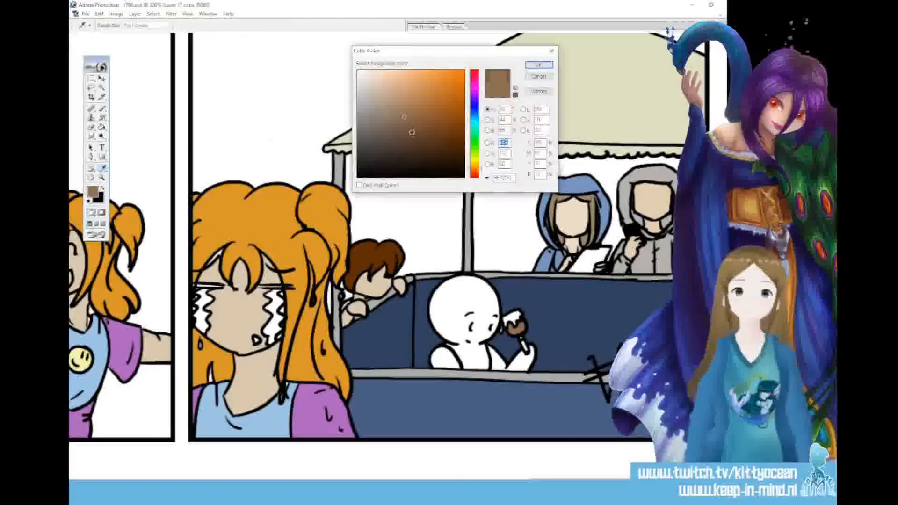
{"action": "left_click", "coordinate": [539, 66]}
{"action": "left_click_drag", "start_coordinate": [522, 338], "coordinate": [527, 351]}
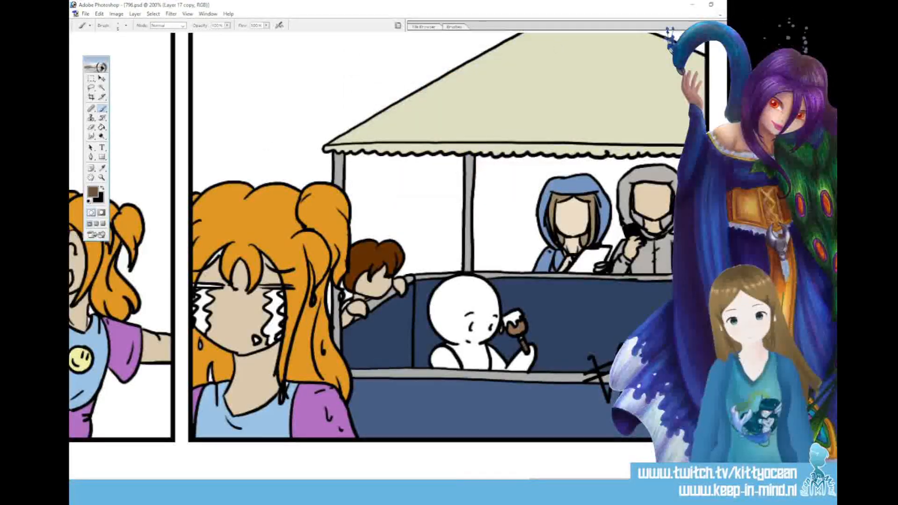
{"action": "left_click", "coordinate": [93, 191]}
{"action": "left_click", "coordinate": [382, 123]}
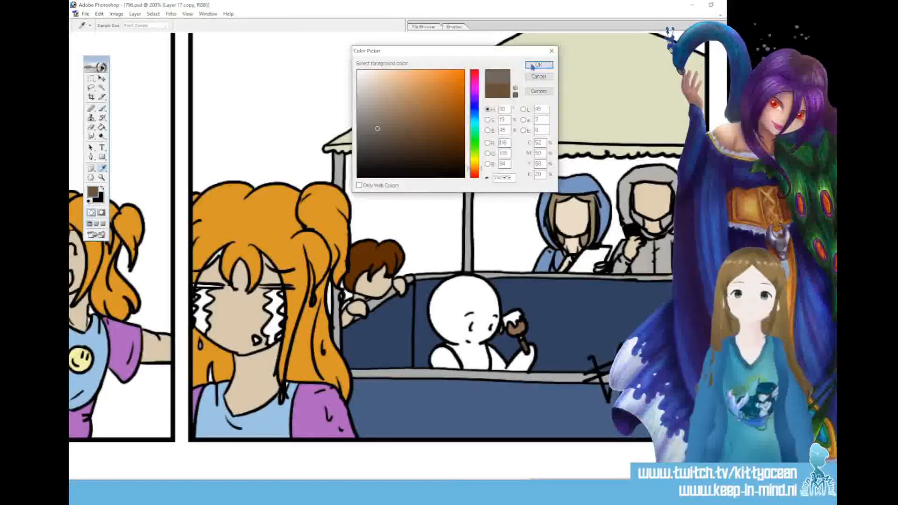
{"action": "left_click", "coordinate": [539, 66]}
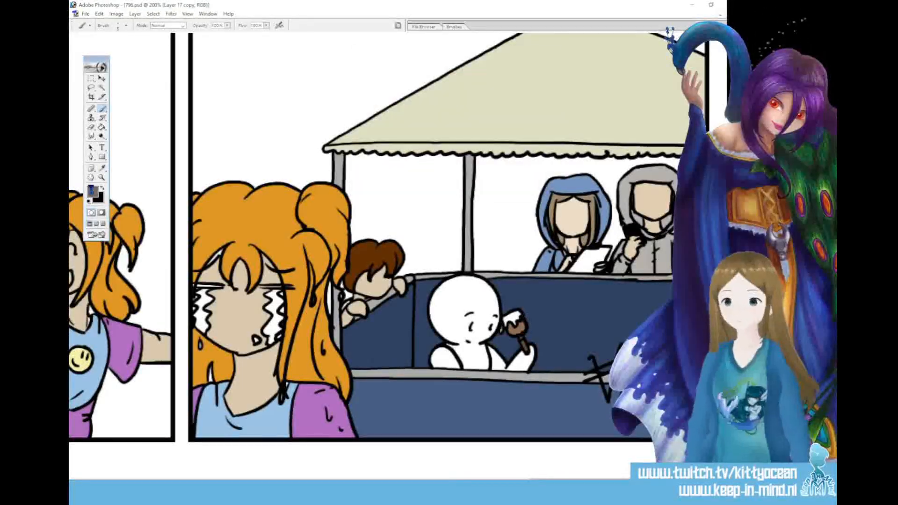
Set the foreground colour to purple 744992 and fill the dripping top of the white figure's held item
{"action": "left_click", "coordinate": [96, 191]}
{"action": "left_click", "coordinate": [475, 99]}
{"action": "left_click", "coordinate": [409, 114]}
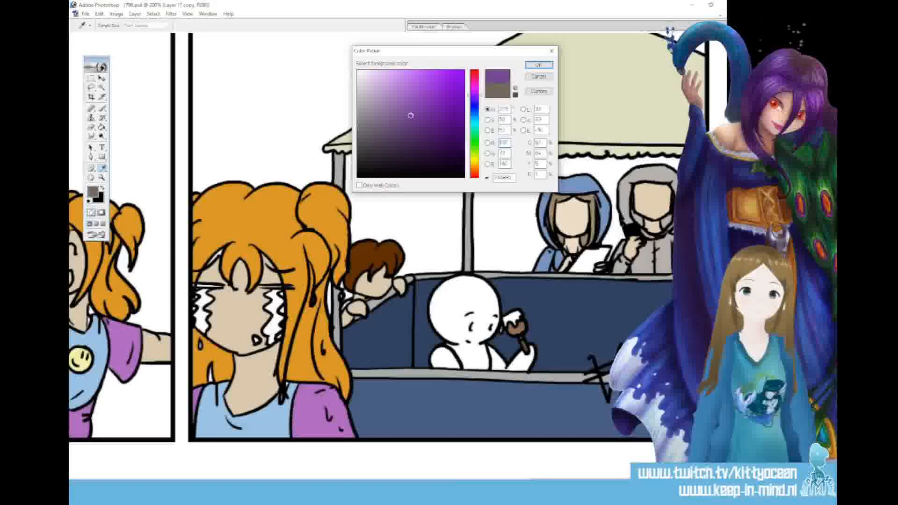
{"action": "left_click", "coordinate": [539, 64]}
{"action": "key", "text": "g"}
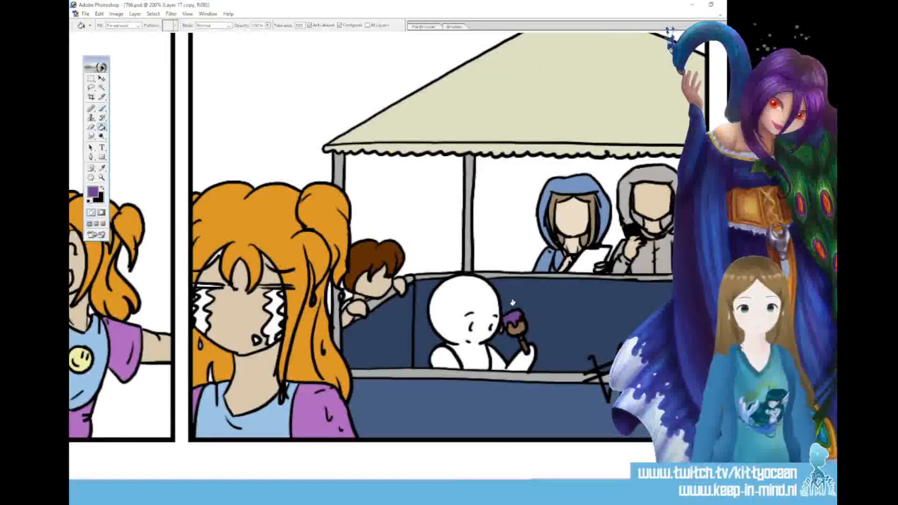
Brush small text lines onto the hooded woman's sheet of paper and choose the Smudge tool for blending
{"action": "key", "text": "b"}
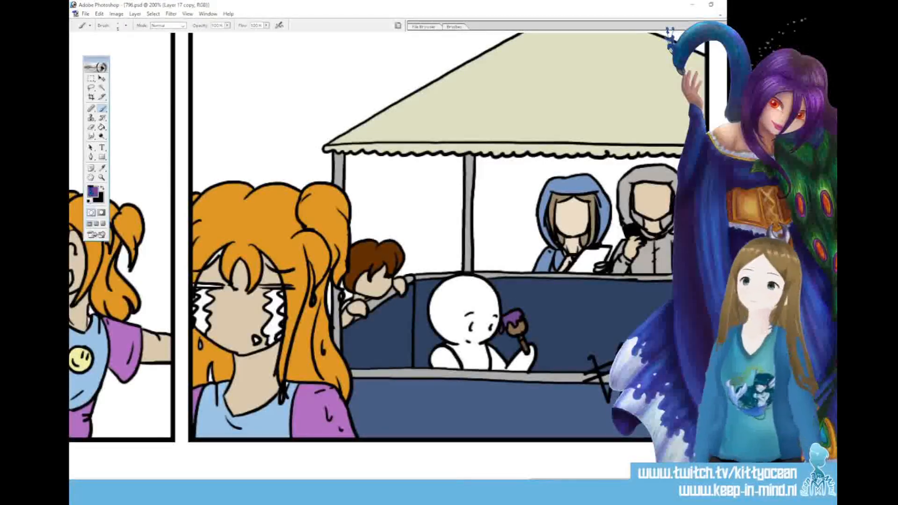
{"action": "left_click", "coordinate": [93, 192]}
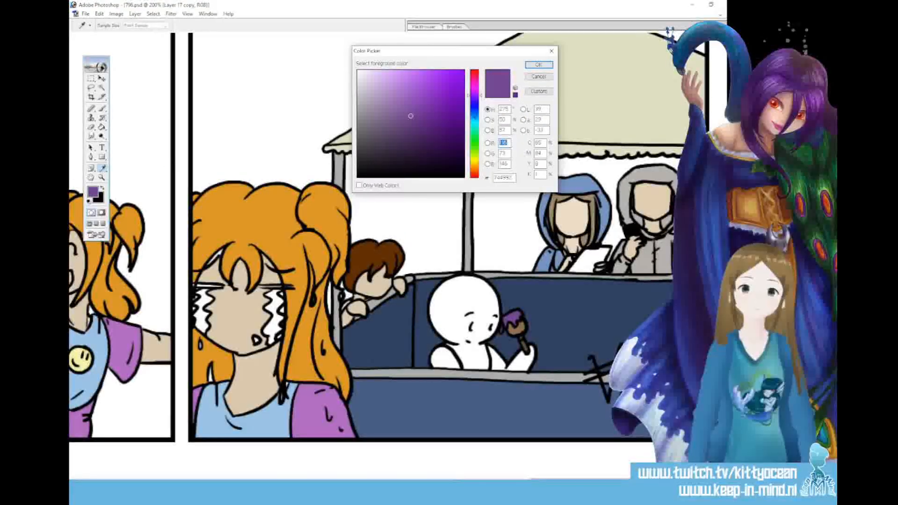
{"action": "left_click", "coordinate": [538, 64]}
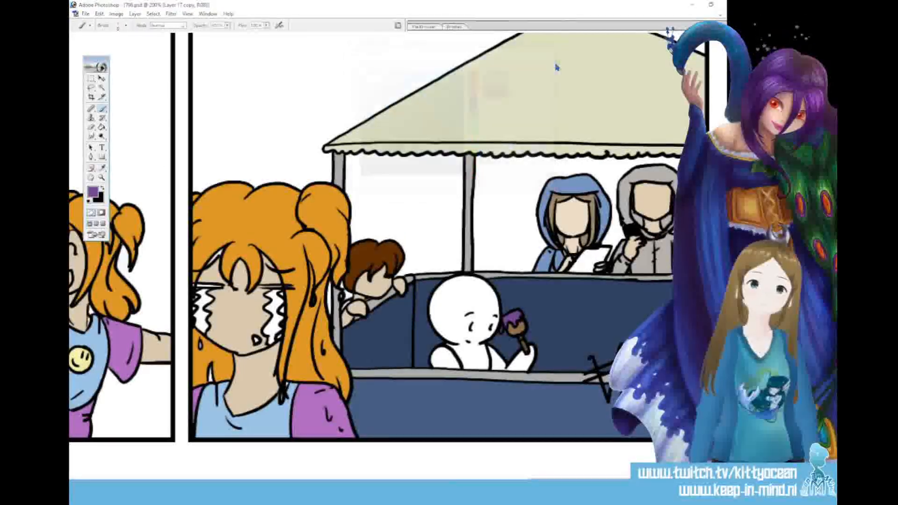
{"action": "left_click_drag", "start_coordinate": [588, 258], "coordinate": [582, 260]}
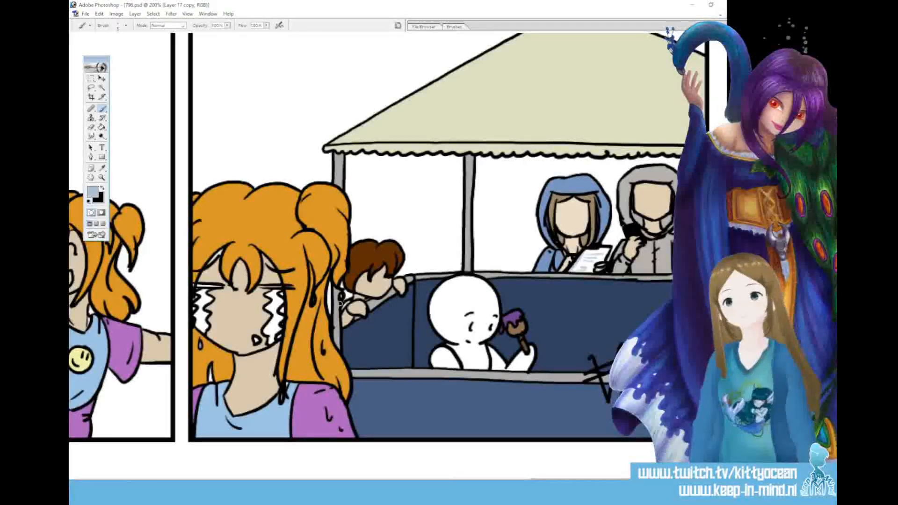
{"action": "left_click", "coordinate": [91, 137]}
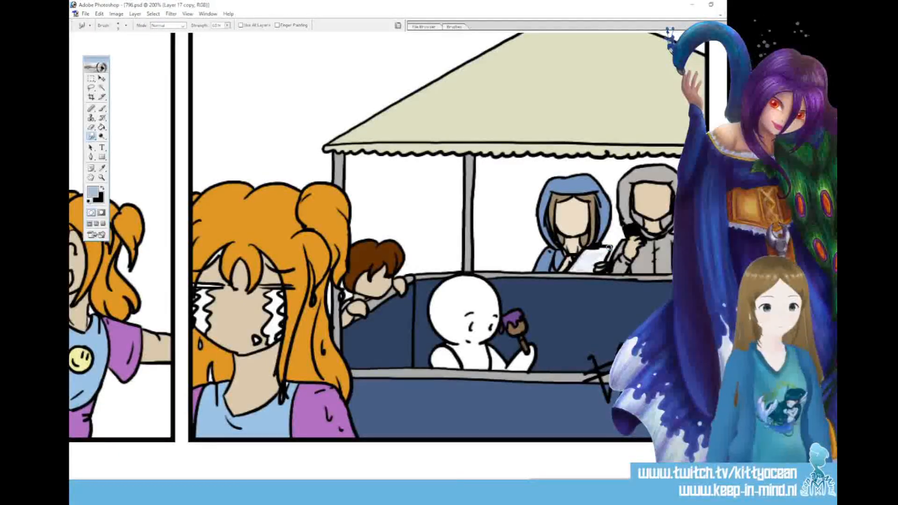
Sample the skin tone and paint the remaining gaps on the crying girl's face around her bangs, eyes and tears
{"action": "scroll", "coordinate": [610, 248], "scroll_direction": "left", "scroll_amount": 5}
{"action": "key", "text": "i"}
{"action": "left_click", "coordinate": [361, 278]}
{"action": "left_click", "coordinate": [103, 108]}
{"action": "left_click_drag", "start_coordinate": [372, 261], "coordinate": [383, 249]}
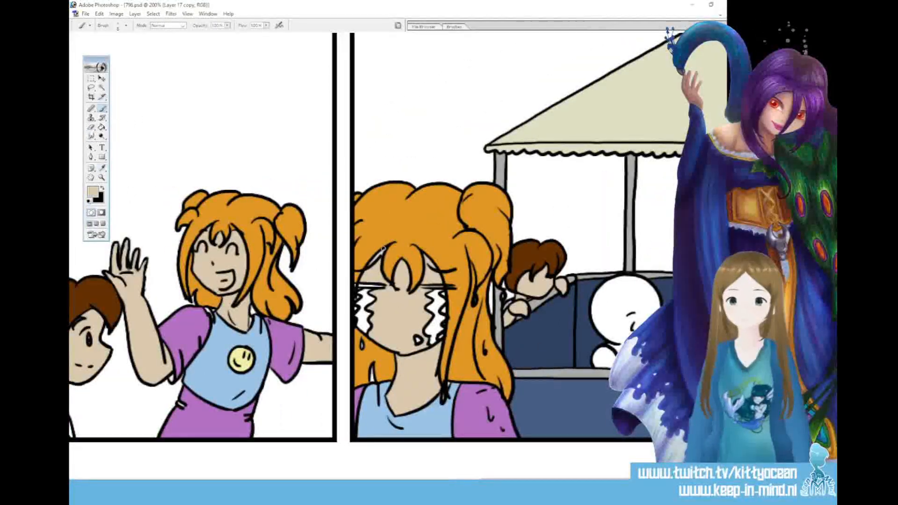
{"action": "left_click_drag", "start_coordinate": [356, 286], "coordinate": [366, 286]}
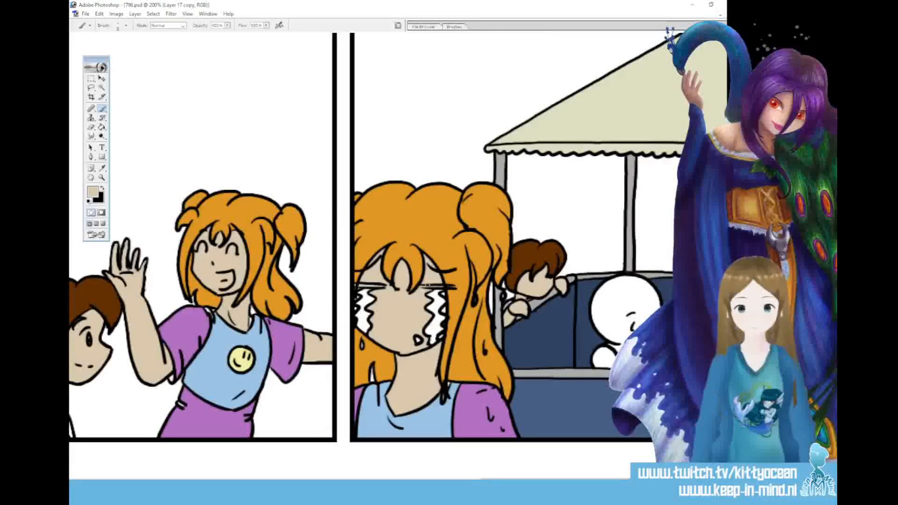
{"action": "left_click_drag", "start_coordinate": [440, 292], "coordinate": [439, 337]}
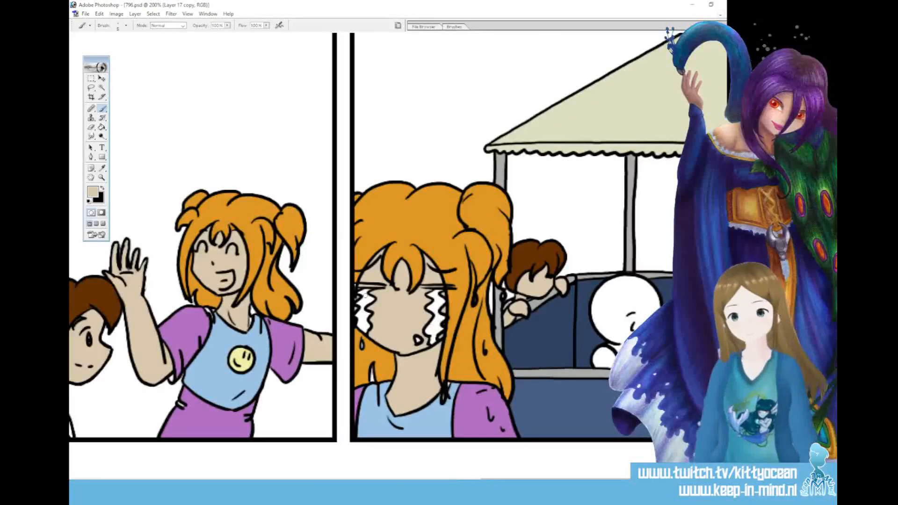
Paint the drops on the crying girl's hair and sleeve light blue 9AC3E6 and add white highlights to them
{"action": "left_click", "coordinate": [93, 193]}
{"action": "left_click", "coordinate": [213, 352]}
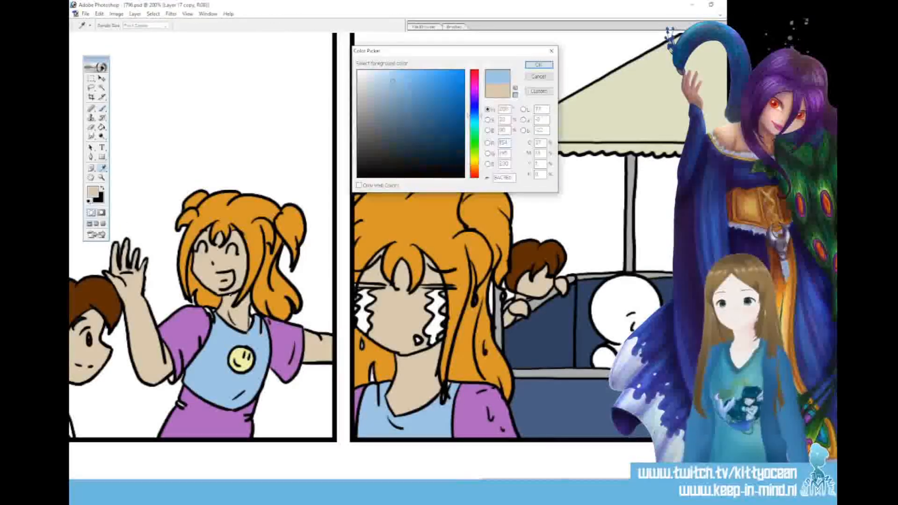
{"action": "left_click", "coordinate": [539, 65]}
{"action": "key", "text": "b"}
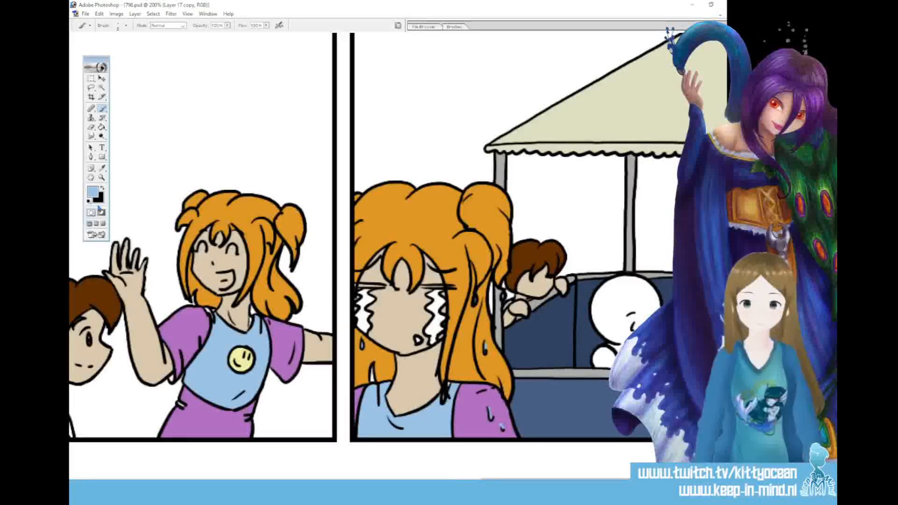
{"action": "key", "text": "d"}
{"action": "key", "text": "x"}
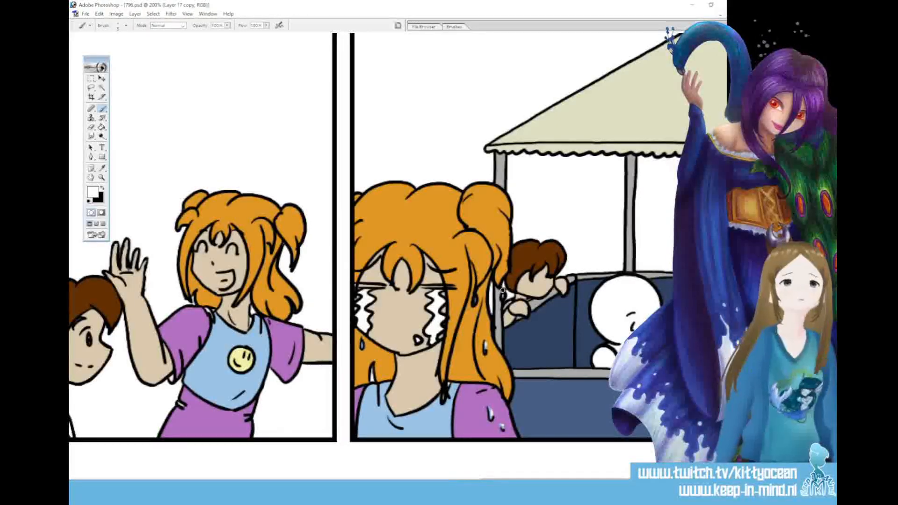
Set the foreground colour to dusky pink A0517C and paint the inside of the crying girl's mouth
{"action": "left_click", "coordinate": [94, 195]}
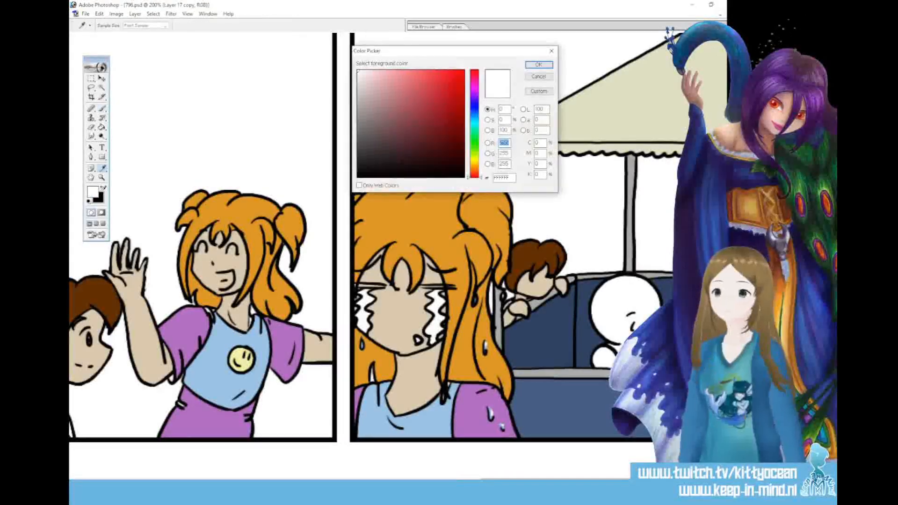
{"action": "left_click", "coordinate": [474, 79]}
{"action": "left_click", "coordinate": [410, 110]}
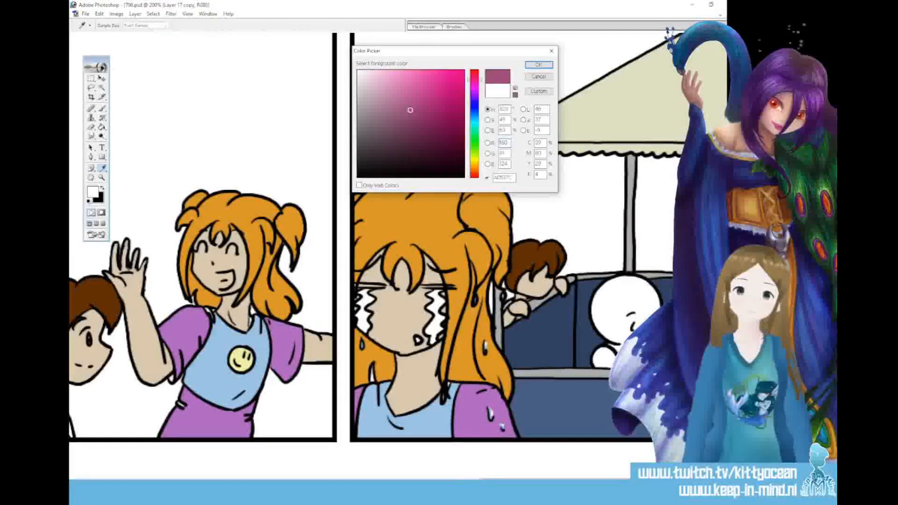
{"action": "left_click", "coordinate": [538, 64]}
{"action": "left_click_drag", "start_coordinate": [414, 339], "coordinate": [420, 341]}
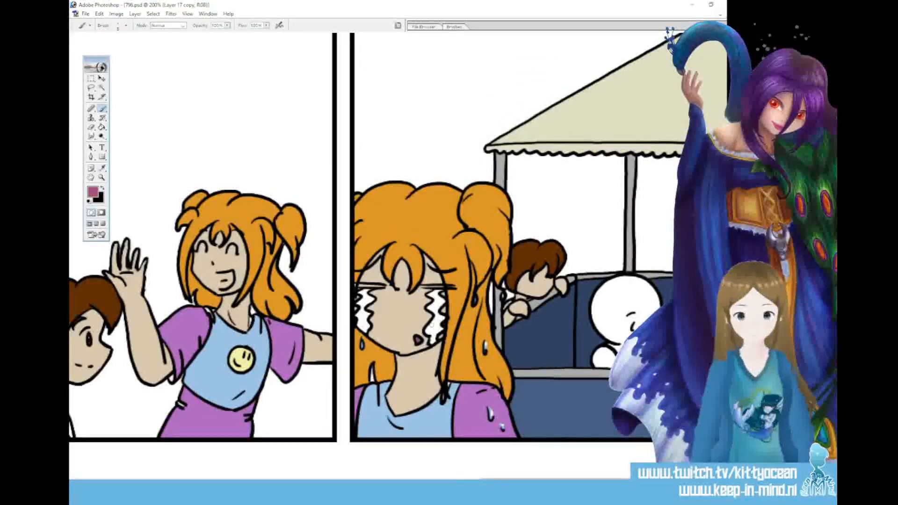
Sample the crying girl's light blue shirt colour for Brush touch-ups along the shirt's edge
{"action": "key", "text": "i"}
{"action": "left_click", "coordinate": [424, 410]}
{"action": "key", "text": "b"}
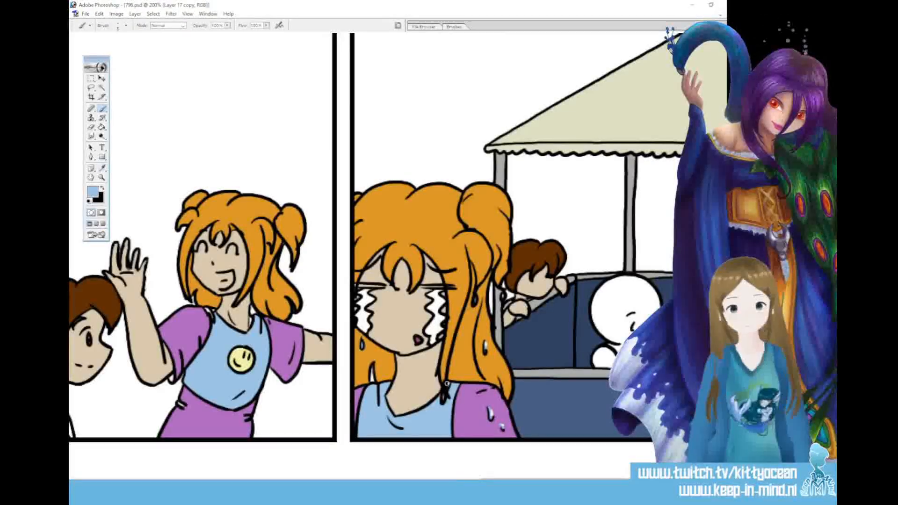
Set the foreground colour to a dark reddish pink and paint the laughing girl's open mouth in the third panel
{"action": "left_click_drag", "start_coordinate": [562, 482], "coordinate": [494, 482]}
{"action": "left_click", "coordinate": [93, 190]}
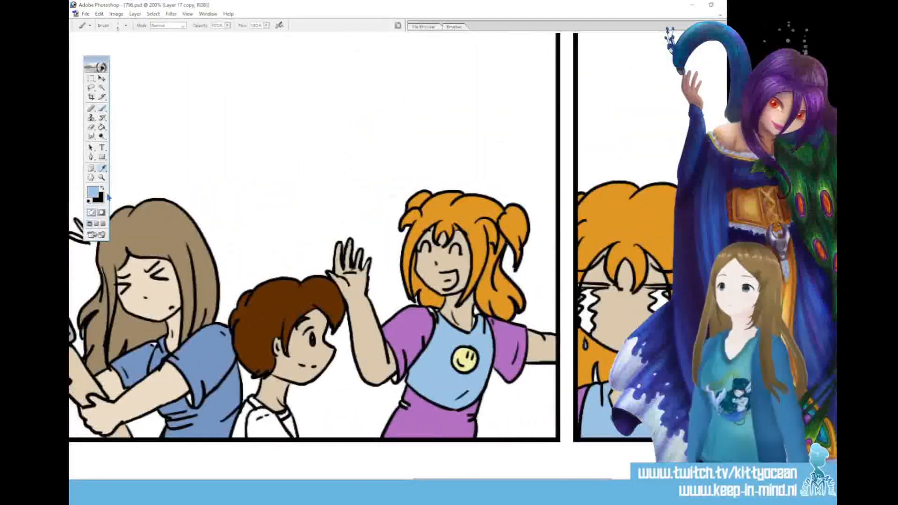
{"action": "left_click", "coordinate": [474, 78]}
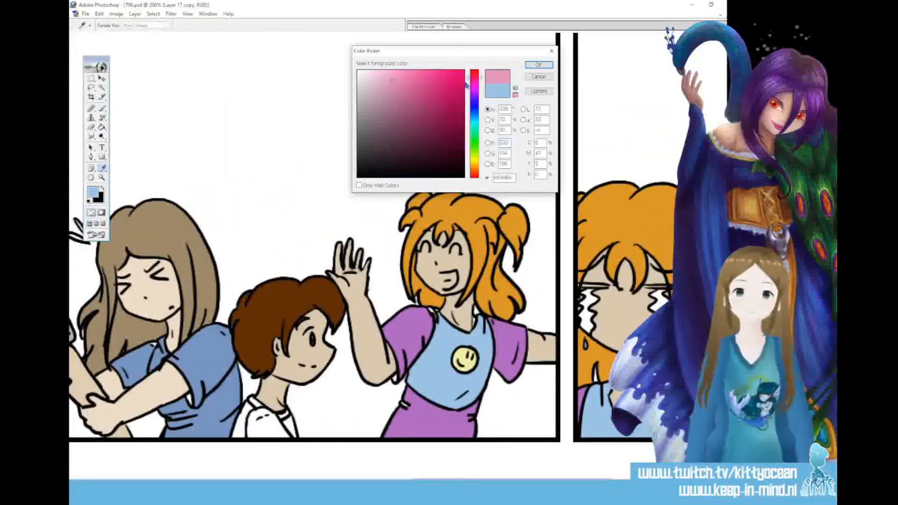
{"action": "left_click", "coordinate": [419, 108]}
{"action": "left_click", "coordinate": [538, 65]}
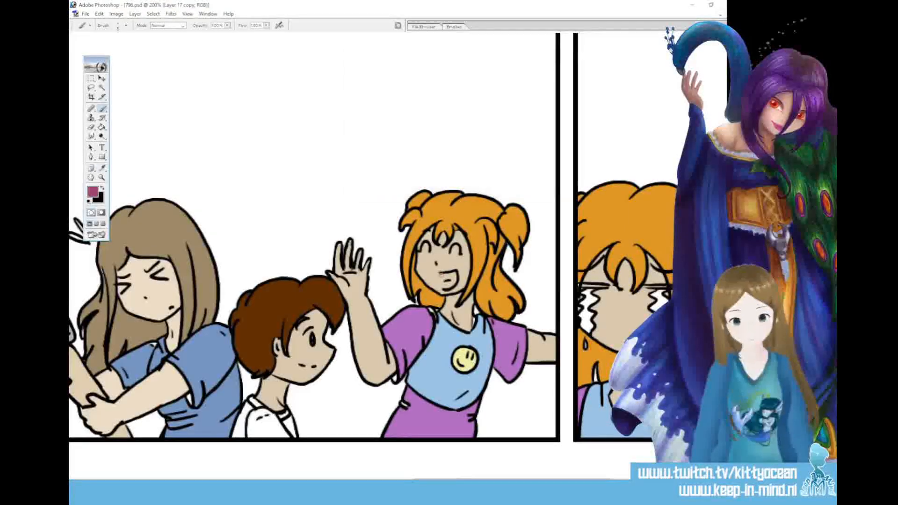
{"action": "mouse_move", "coordinate": [443, 280]}
{"action": "left_mouse_down"}
{"action": "mouse_move", "coordinate": [450, 286]}
{"action": "mouse_move", "coordinate": [455, 277]}
{"action": "mouse_move", "coordinate": [442, 285]}
{"action": "left_mouse_up"}
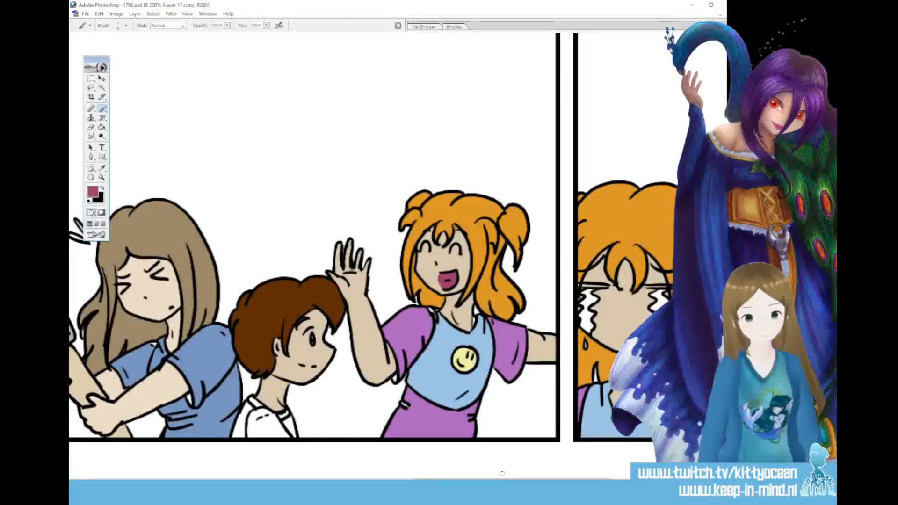
Paint the open mouths of the star-eyed woman and the orange-haired girl in the second panel dark pink
{"action": "scroll", "coordinate": [502, 474], "scroll_direction": "right", "scroll_amount": 5}
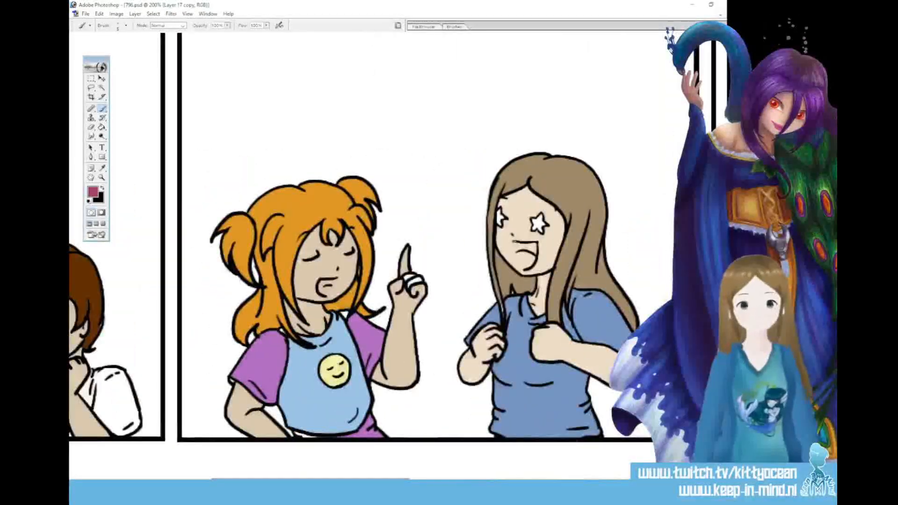
{"action": "left_click_drag", "start_coordinate": [515, 256], "coordinate": [535, 270]}
{"action": "mouse_move", "coordinate": [532, 242]}
{"action": "left_mouse_down"}
{"action": "mouse_move", "coordinate": [536, 259]}
{"action": "mouse_move", "coordinate": [520, 249]}
{"action": "mouse_move", "coordinate": [534, 255]}
{"action": "left_mouse_up"}
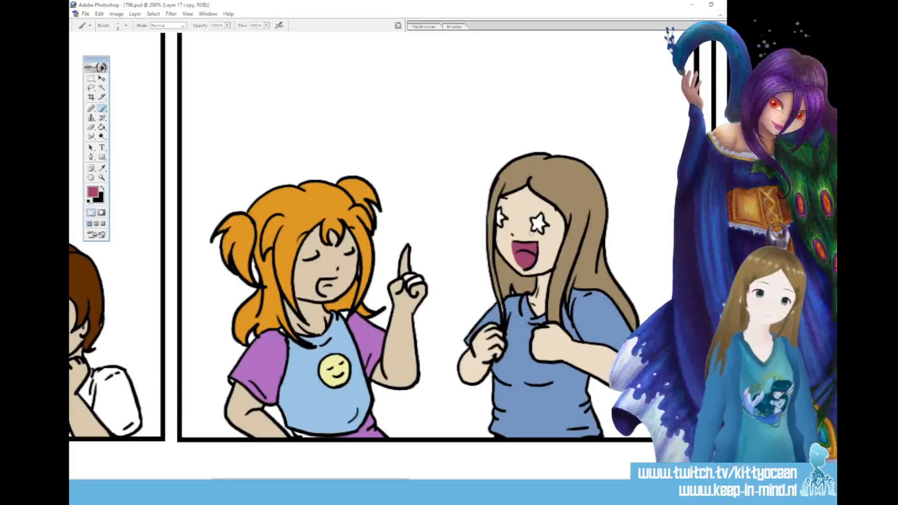
{"action": "mouse_move", "coordinate": [324, 280]}
{"action": "left_mouse_down"}
{"action": "mouse_move", "coordinate": [330, 293]}
{"action": "mouse_move", "coordinate": [326, 281]}
{"action": "left_mouse_up"}
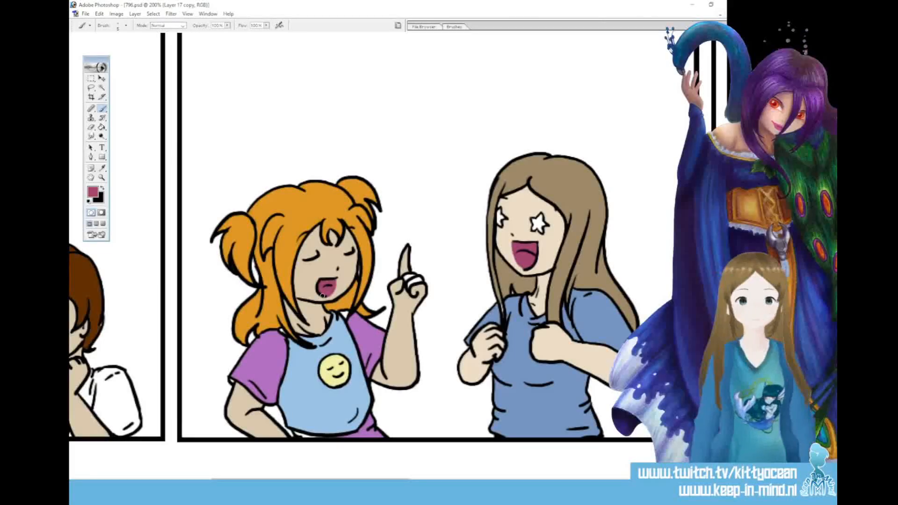
Paint the mouths of the boy, the orange-haired girl and her shirt's smiley in the first panel dark pink
{"action": "left_click_drag", "start_coordinate": [401, 482], "coordinate": [336, 481]}
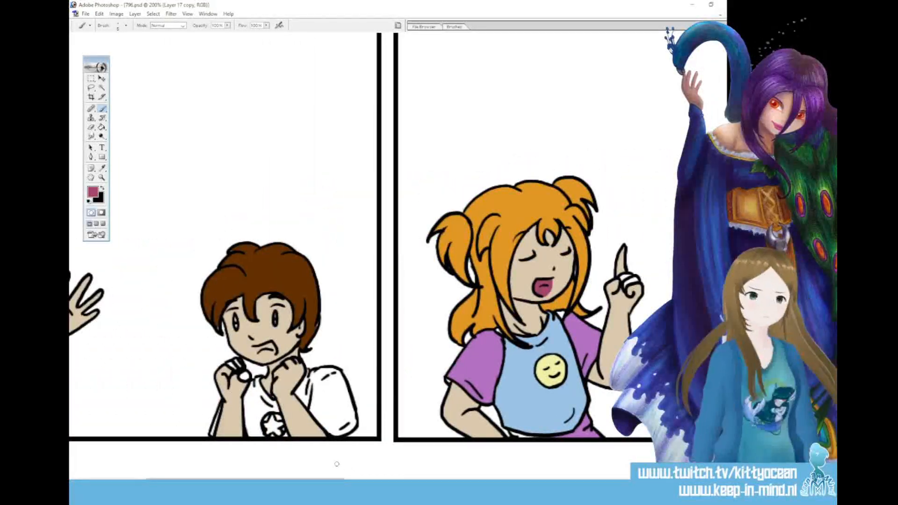
{"action": "mouse_move", "coordinate": [254, 347]}
{"action": "left_mouse_down"}
{"action": "mouse_move", "coordinate": [262, 357]}
{"action": "mouse_move", "coordinate": [275, 350]}
{"action": "mouse_move", "coordinate": [257, 347]}
{"action": "mouse_move", "coordinate": [273, 350]}
{"action": "left_mouse_up"}
{"action": "left_click_drag", "start_coordinate": [321, 478], "coordinate": [251, 478]}
{"action": "left_click_drag", "start_coordinate": [203, 287], "coordinate": [212, 298]}
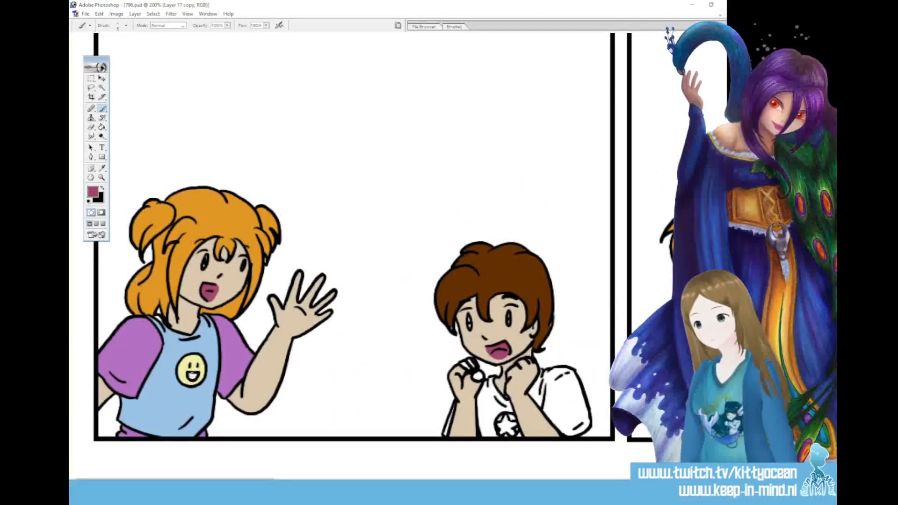
Set the foreground colour to a lighter pink and paint the tongues in the characters' open mouths across the panels
{"action": "left_click", "coordinate": [93, 192]}
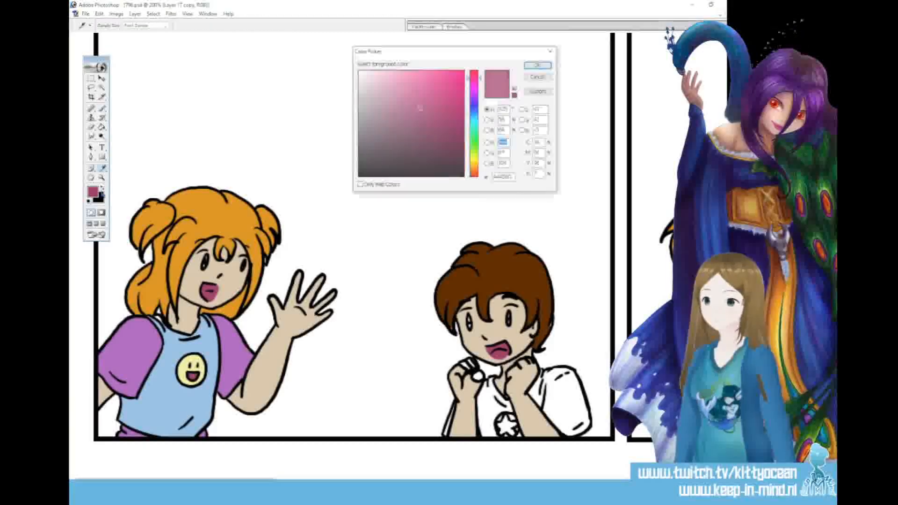
{"action": "left_click", "coordinate": [405, 92]}
{"action": "left_click", "coordinate": [538, 65]}
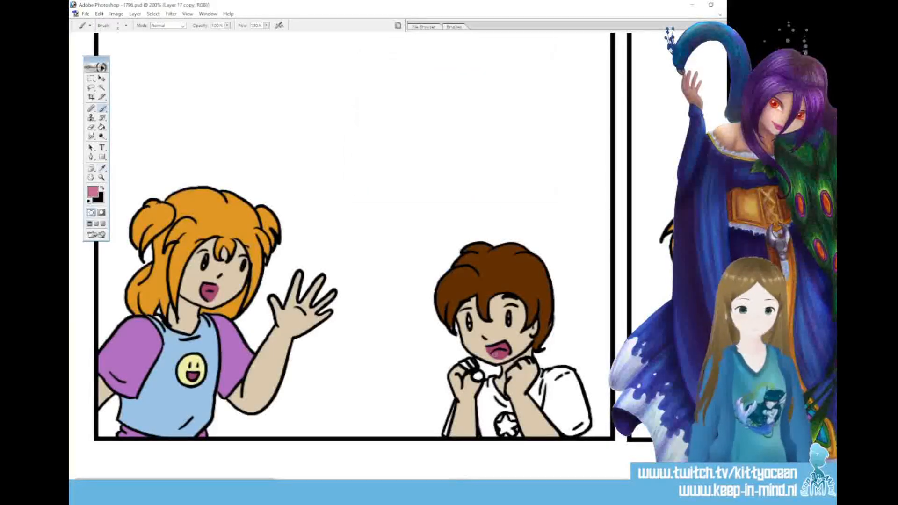
{"action": "left_click_drag", "start_coordinate": [216, 481], "coordinate": [365, 481]}
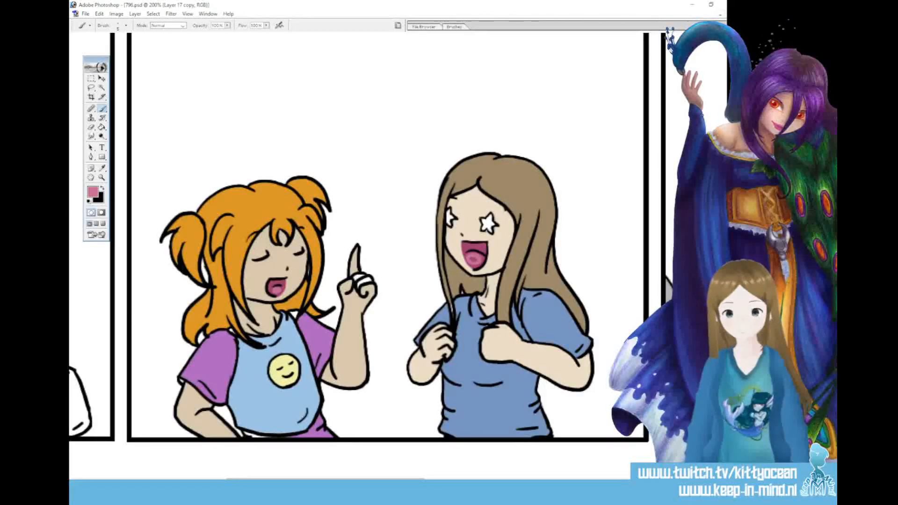
{"action": "left_click_drag", "start_coordinate": [397, 478], "coordinate": [534, 479]}
{"action": "left_click_drag", "start_coordinate": [610, 285], "coordinate": [612, 287]}
{"action": "mouse_move", "coordinate": [529, 479]}
{"action": "left_mouse_down"}
{"action": "mouse_move", "coordinate": [693, 479]}
{"action": "mouse_move", "coordinate": [552, 478]}
{"action": "left_mouse_up"}
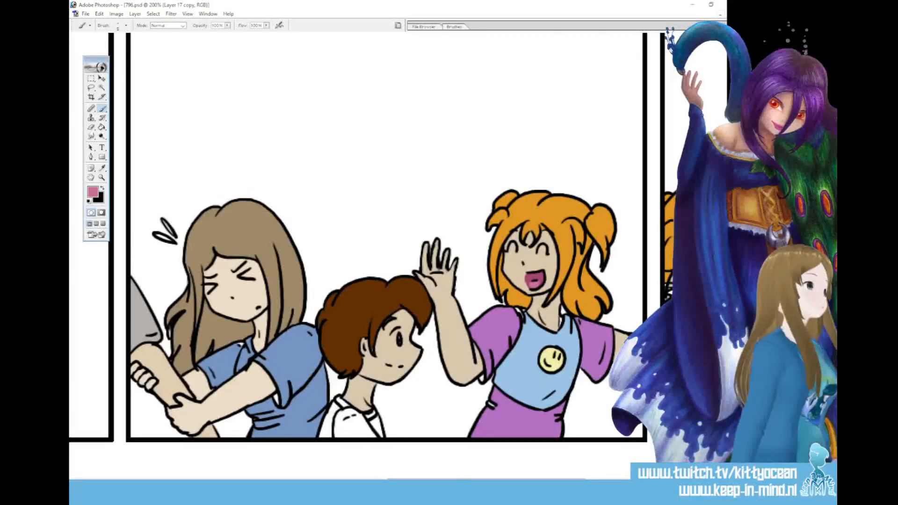
Sample the waving girl's skin tone for Brush touch-ups on her raised hand in the third panel
{"action": "key", "text": "ctrl+alt+shift+n"}
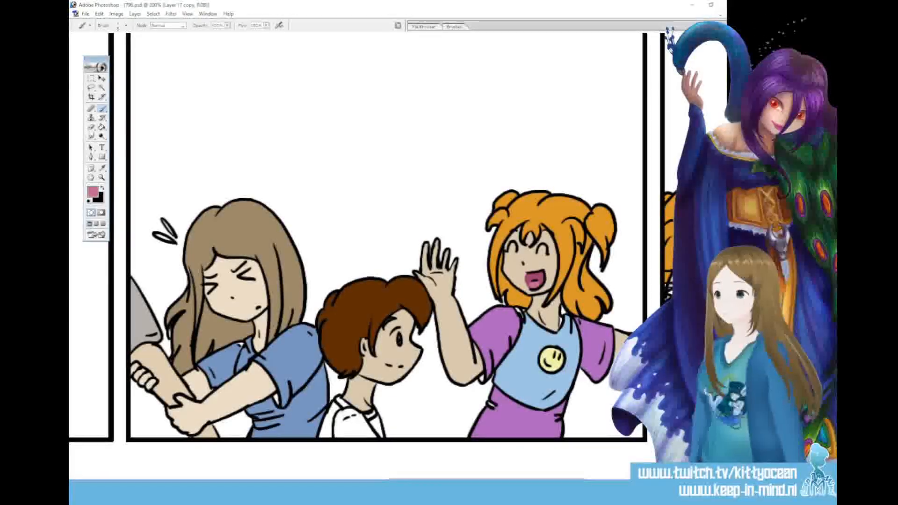
{"action": "key", "text": "i"}
{"action": "key", "text": "b"}
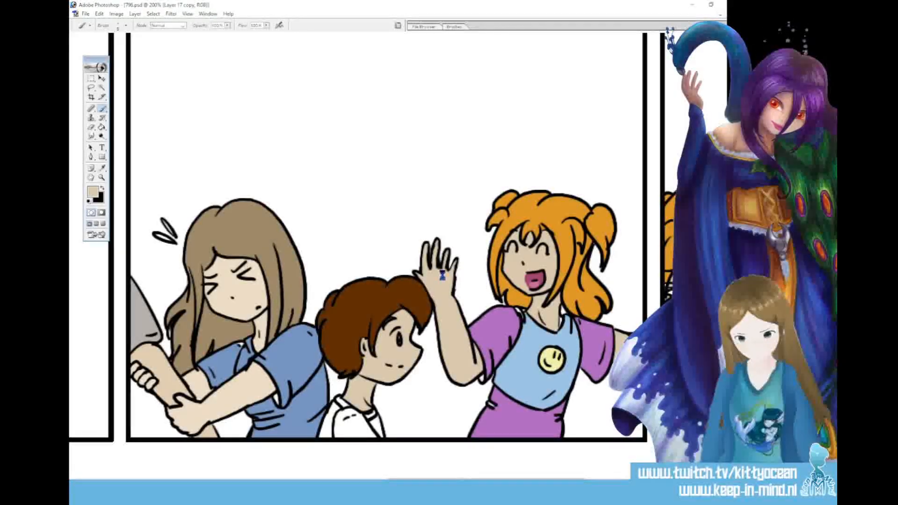
Sample the orange-haired girl's purple sleeve colour and touch up gaps in her purple clothing across the third, second and first panels
{"action": "left_click", "coordinate": [102, 169]}
{"action": "left_click", "coordinate": [499, 324]}
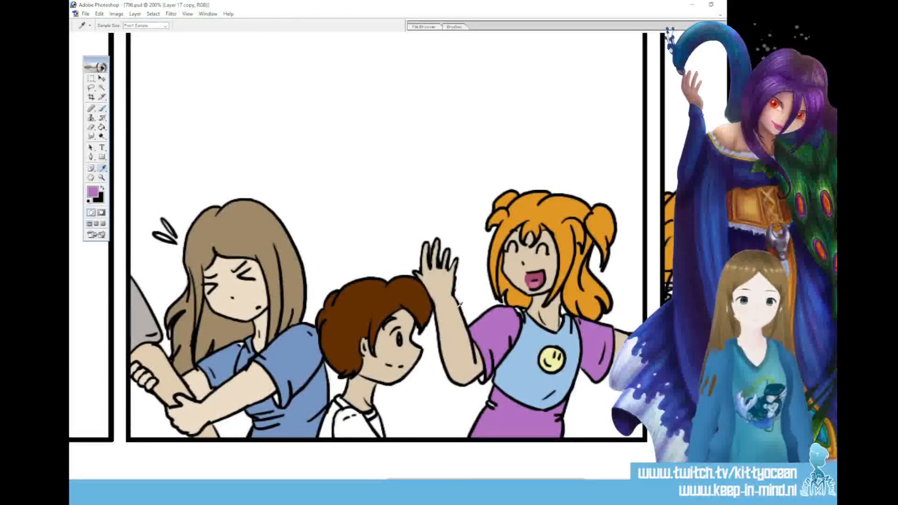
{"action": "left_click", "coordinate": [103, 110]}
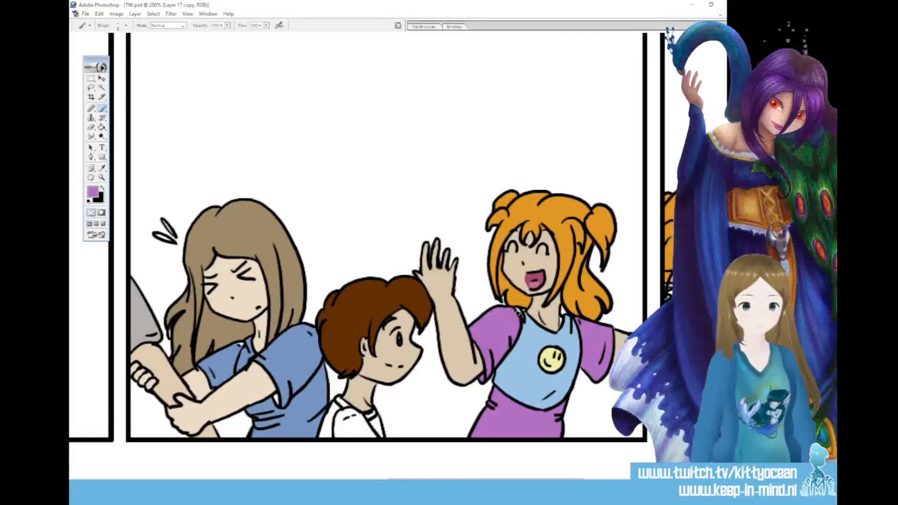
{"action": "left_click_drag", "start_coordinate": [494, 482], "coordinate": [284, 481]}
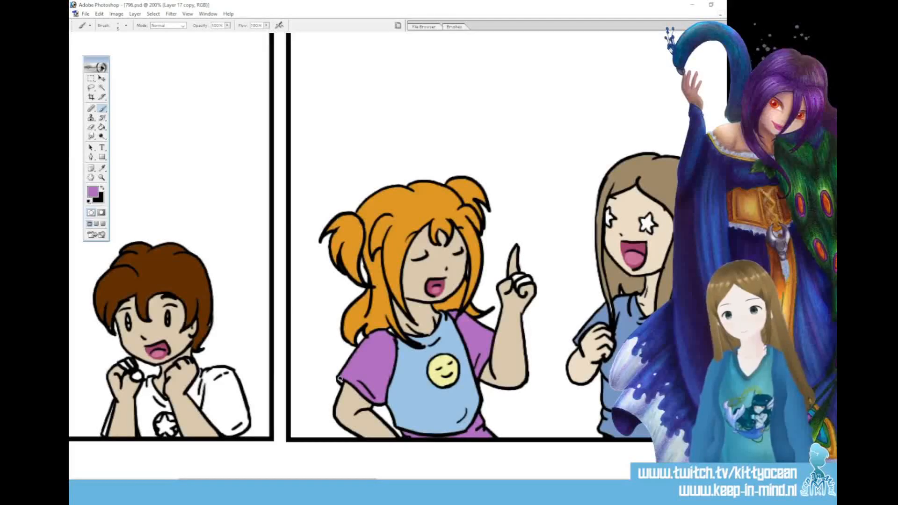
{"action": "left_click_drag", "start_coordinate": [349, 480], "coordinate": [246, 480]}
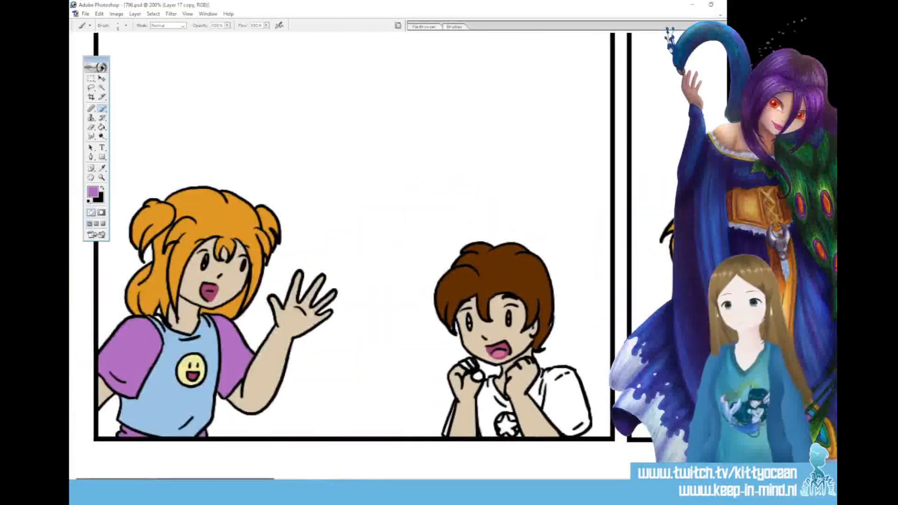
Sample the light blue of the orange-haired girl's shirt and touch up its gaps with the Brush from the first to the third panel
{"action": "key", "text": "i"}
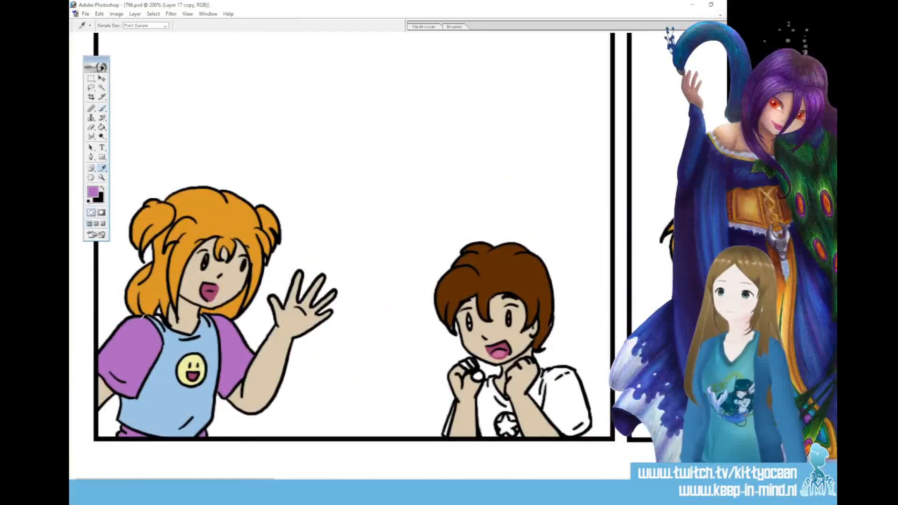
{"action": "left_click", "coordinate": [103, 110]}
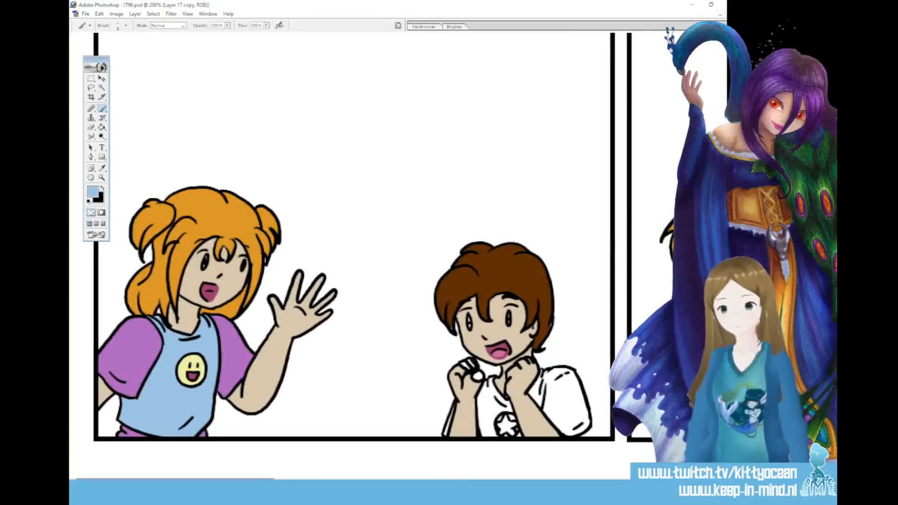
{"action": "scroll", "coordinate": [207, 323], "scroll_direction": "right", "scroll_amount": 10}
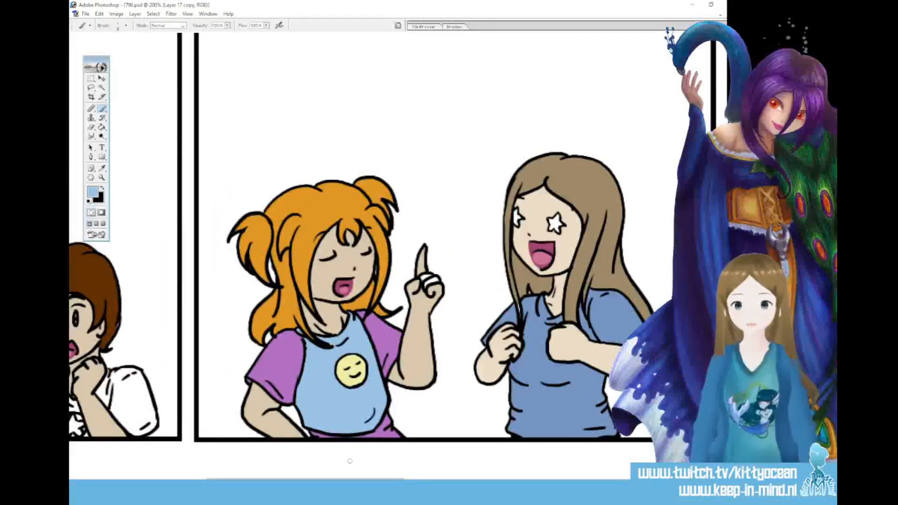
{"action": "scroll", "coordinate": [374, 234], "scroll_direction": "right", "scroll_amount": 10}
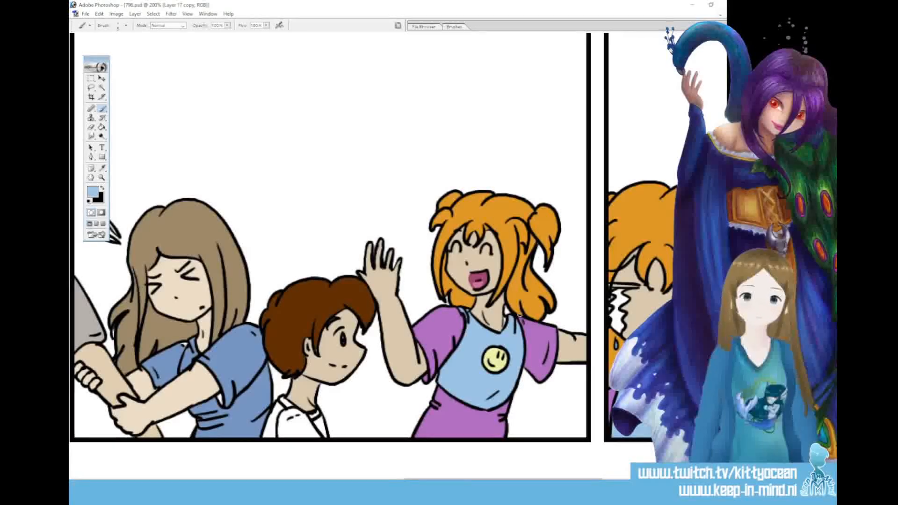
Sample the orange-haired girl's skin tone and touch up skin gaps with the Brush from the third back to the first panel
{"action": "key", "text": "i"}
{"action": "left_click", "coordinate": [438, 244]}
{"action": "key", "text": "b"}
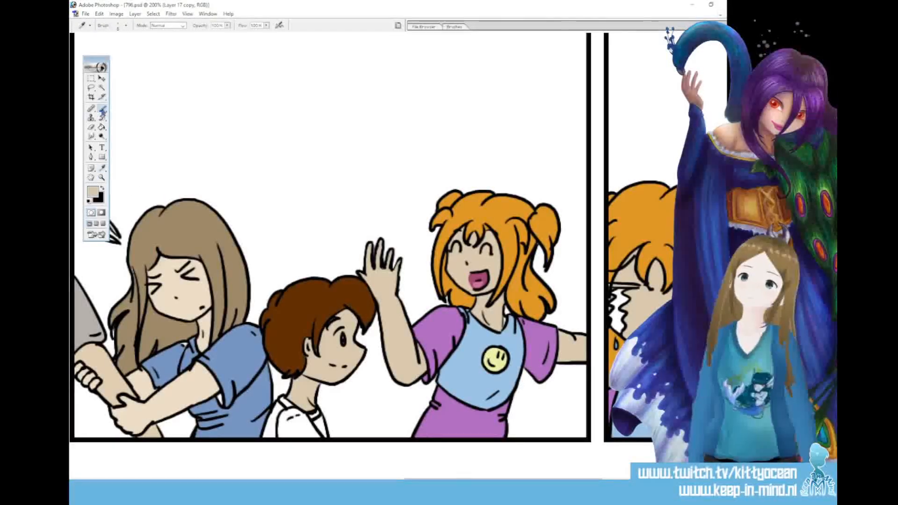
{"action": "left_click_drag", "start_coordinate": [503, 482], "coordinate": [311, 482]}
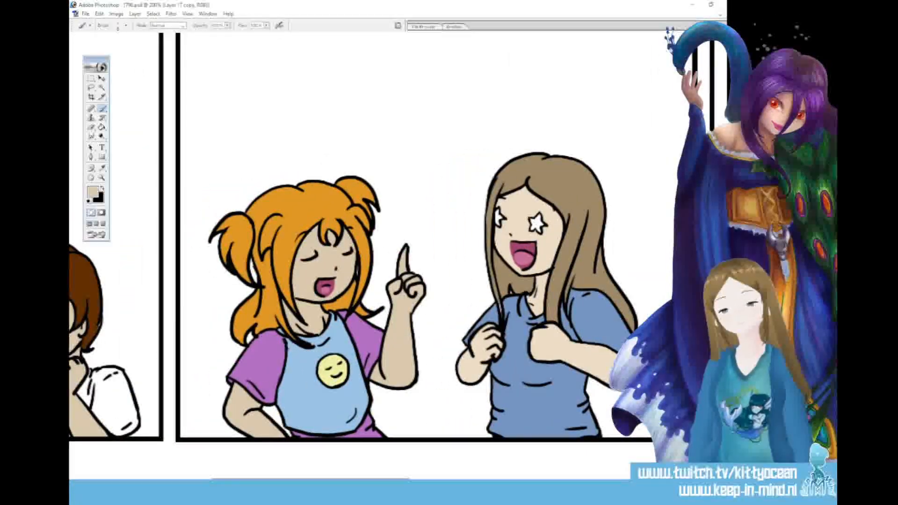
{"action": "left_click_drag", "start_coordinate": [390, 478], "coordinate": [255, 479]}
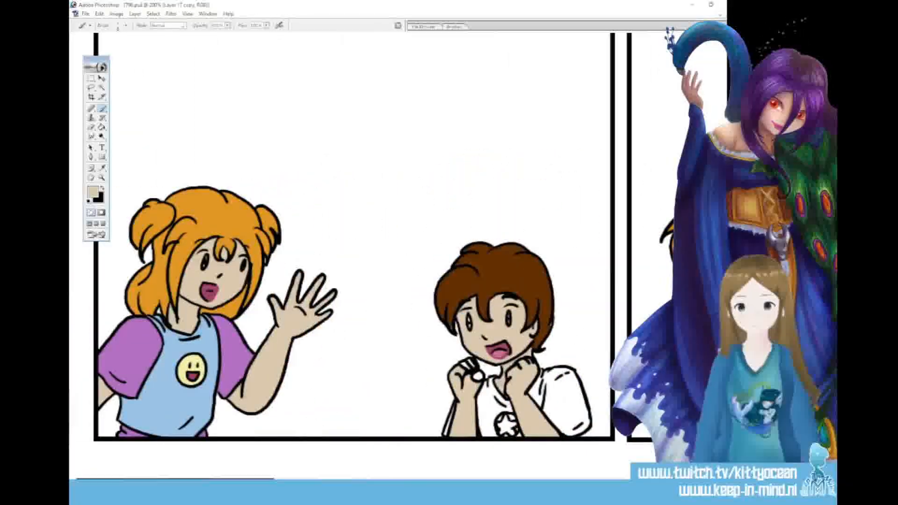
Sample the orange hair colour in the first panel and touch up the girl's hair with the Brush in the other panels
{"action": "key", "text": "i"}
{"action": "left_click", "coordinate": [182, 241]}
{"action": "key", "text": "b"}
{"action": "left_click_drag", "start_coordinate": [255, 479], "coordinate": [603, 478]}
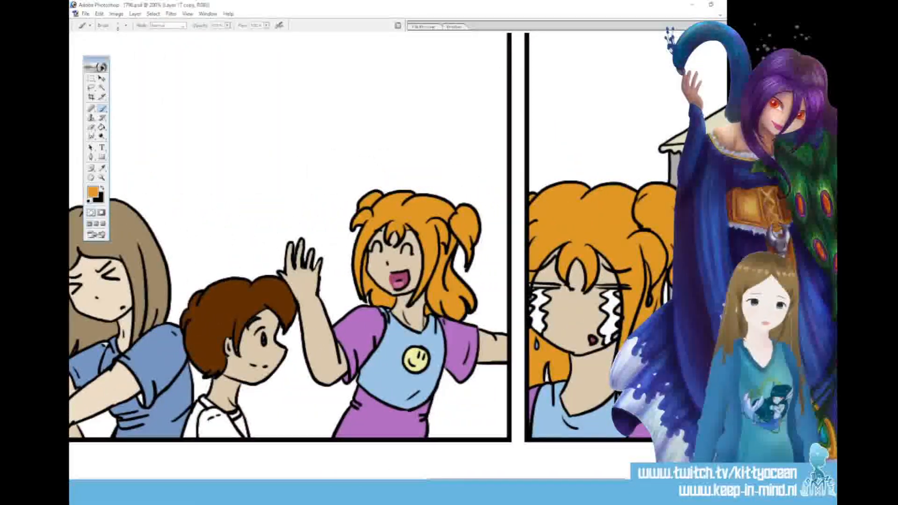
{"action": "left_click_drag", "start_coordinate": [539, 478], "coordinate": [466, 479]}
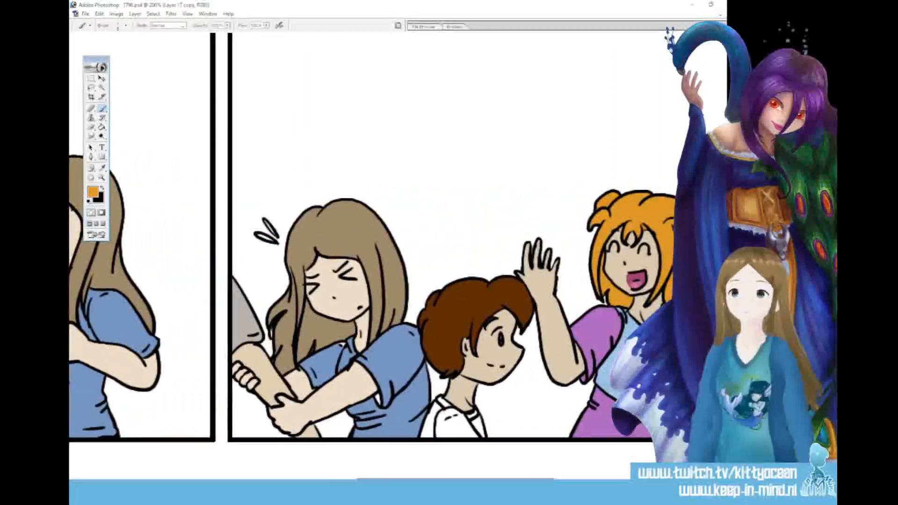
Sample the long-haired woman's blue shirt colour and touch up her shirt in the third and second panels
{"action": "key", "text": "i"}
{"action": "key", "text": "b"}
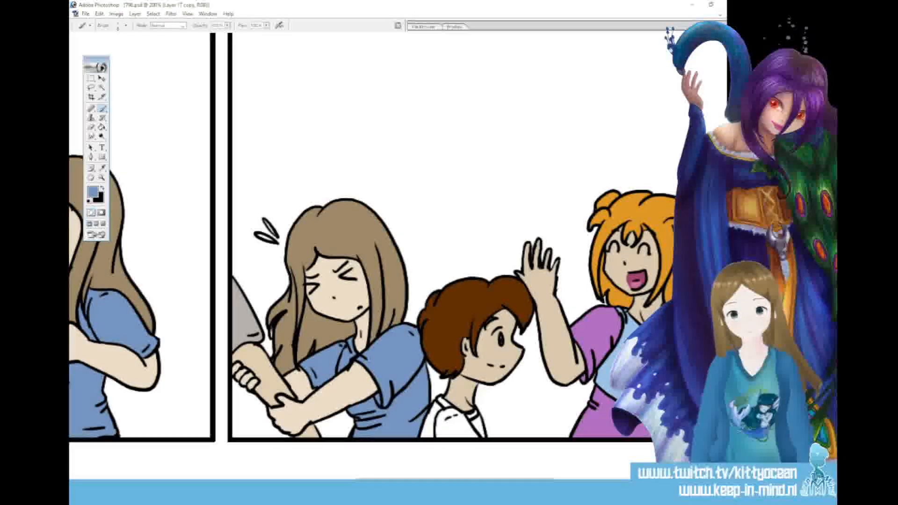
{"action": "left_click_drag", "start_coordinate": [456, 480], "coordinate": [364, 480]}
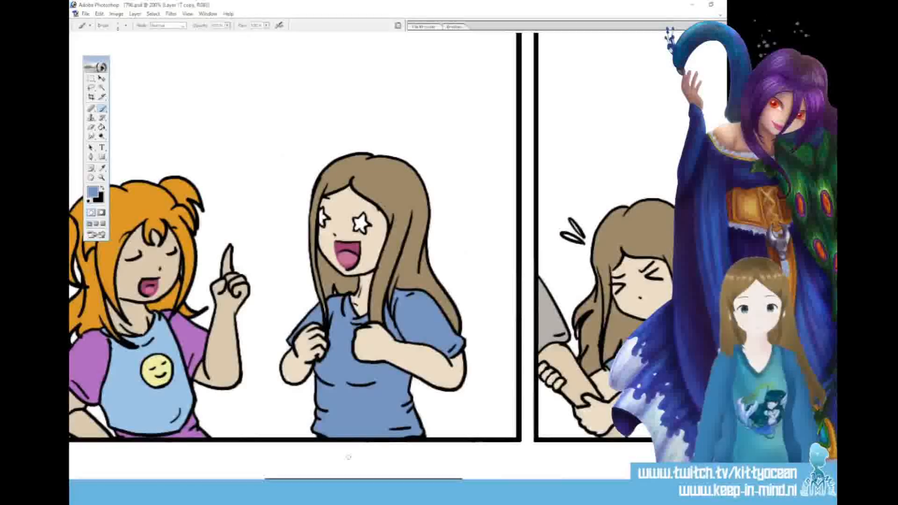
Touch up the woman's hair with its sampled grey-brown and the boy's hair in the third panel with its sampled dark brown
{"action": "left_click", "coordinate": [103, 169]}
{"action": "left_click", "coordinate": [103, 109]}
{"action": "left_click_drag", "start_coordinate": [365, 478], "coordinate": [488, 469]}
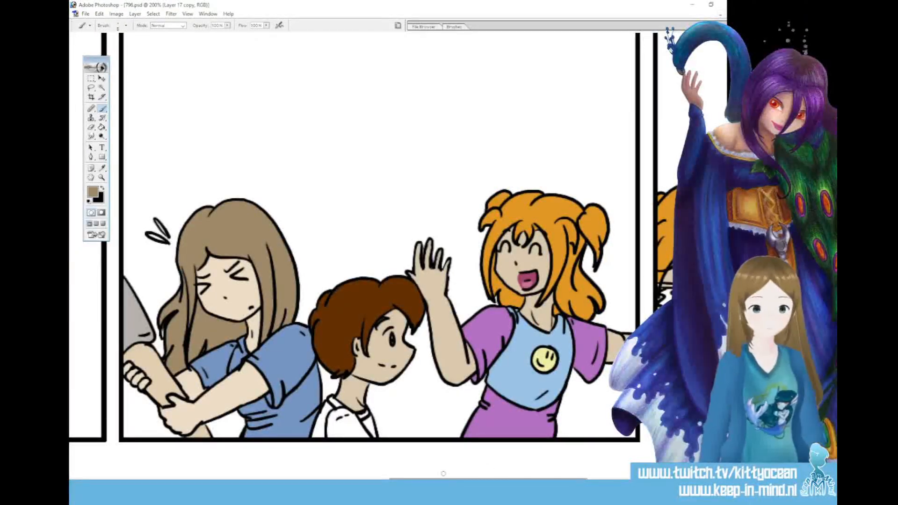
{"action": "left_click", "coordinate": [102, 169]}
{"action": "left_click", "coordinate": [103, 109]}
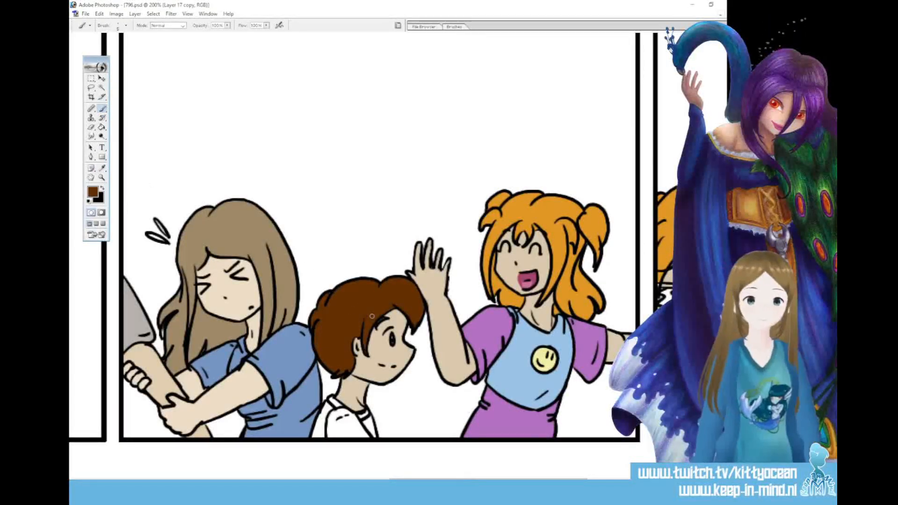
Paint pale blue-green shading on the boy's white shirt in the third panel and soften it with the Smudge tool
{"action": "left_click", "coordinate": [93, 192]}
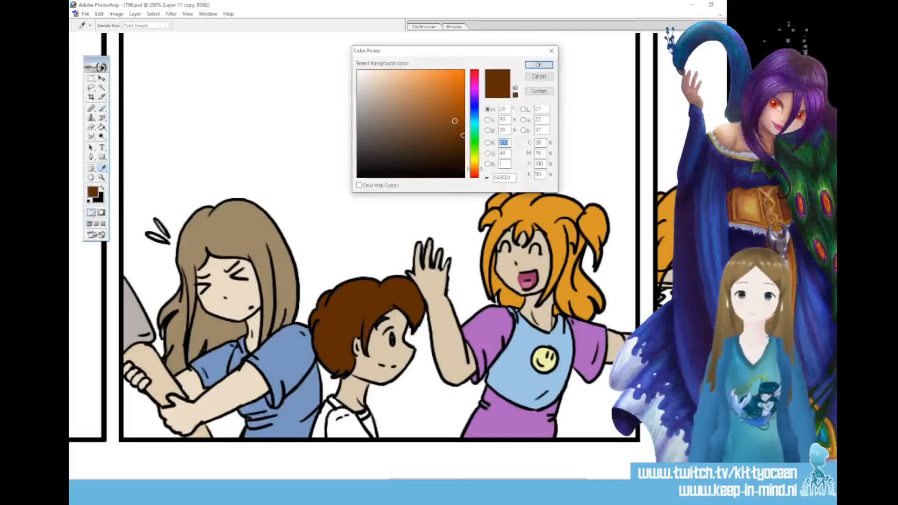
{"action": "left_click", "coordinate": [475, 121]}
{"action": "left_click", "coordinate": [389, 87]}
{"action": "left_click", "coordinate": [538, 67]}
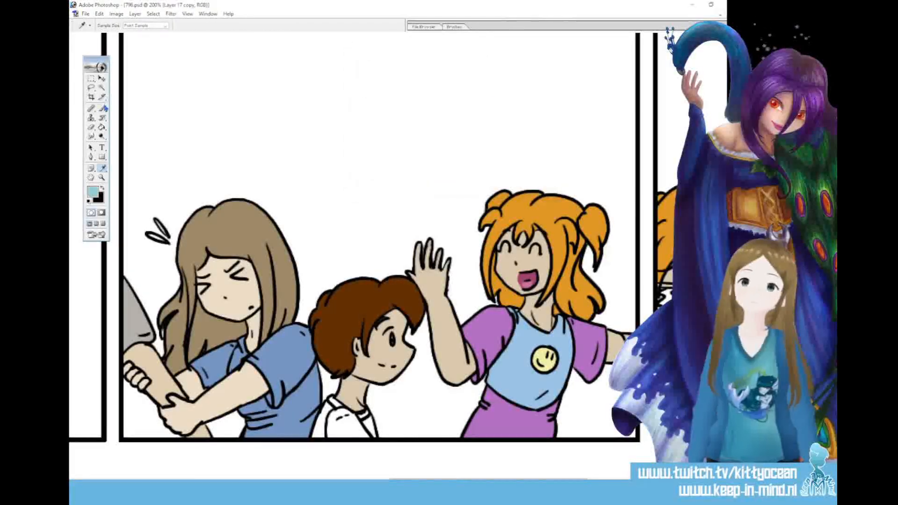
{"action": "key", "text": "b"}
{"action": "left_click_drag", "start_coordinate": [327, 434], "coordinate": [345, 428]}
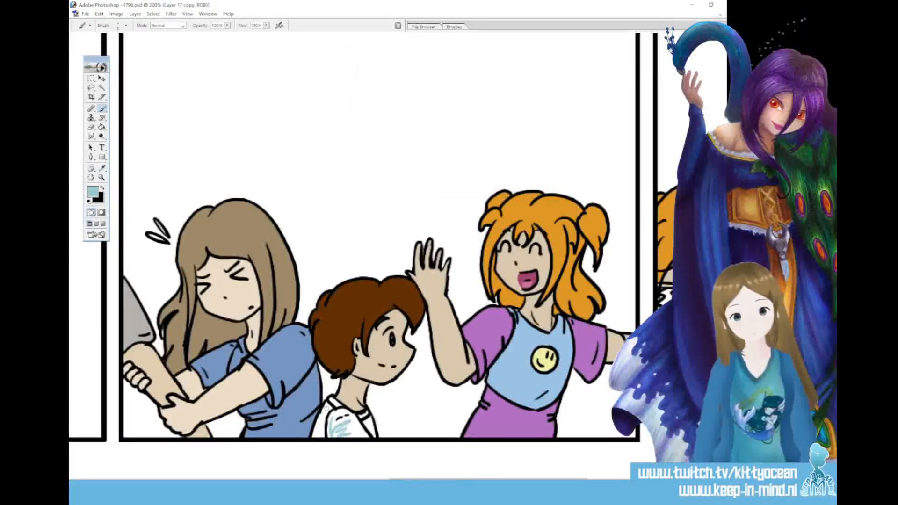
{"action": "left_click", "coordinate": [91, 135]}
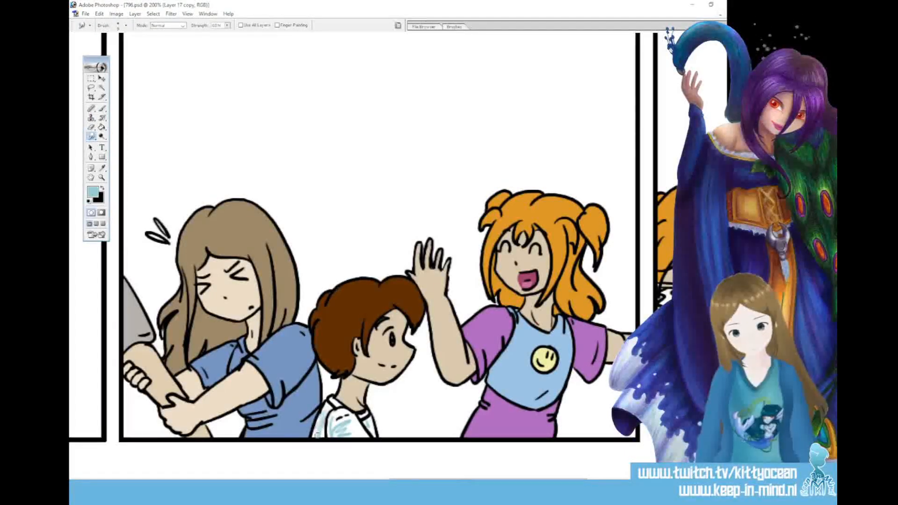
{"action": "mouse_move", "coordinate": [331, 437]}
{"action": "left_mouse_down"}
{"action": "mouse_move", "coordinate": [346, 425]}
{"action": "mouse_move", "coordinate": [338, 440]}
{"action": "mouse_move", "coordinate": [361, 439]}
{"action": "mouse_move", "coordinate": [333, 414]}
{"action": "left_mouse_up"}
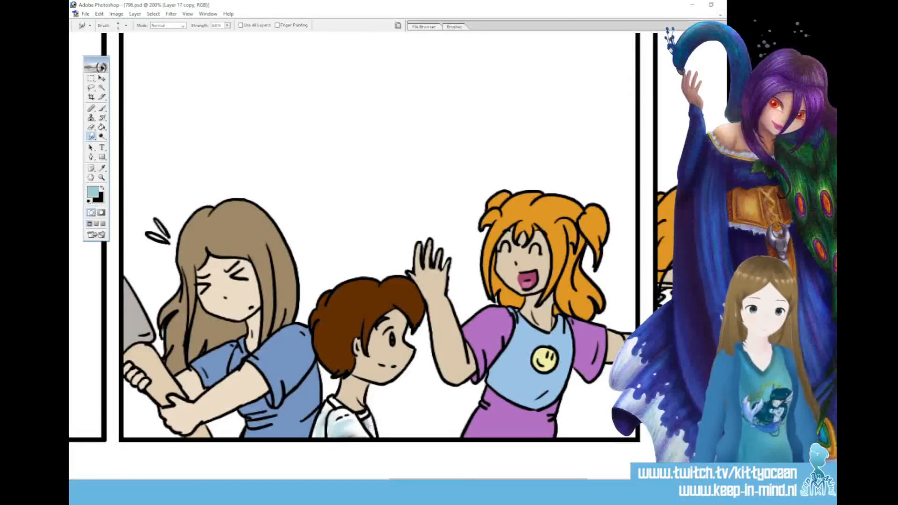
Sample the girl's orange hair colour in the first panel and touch up the gaps in her hair with the Brush
{"action": "left_click_drag", "start_coordinate": [488, 482], "coordinate": [175, 481]}
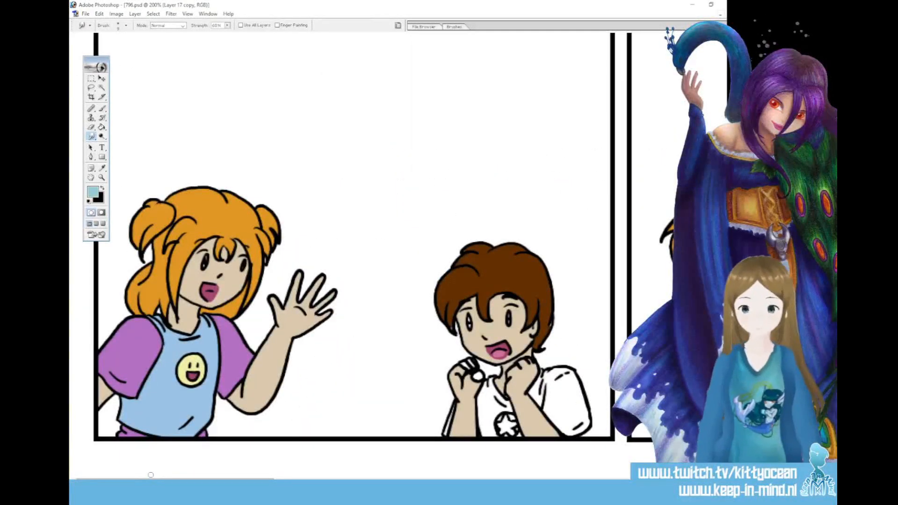
{"action": "left_click", "coordinate": [104, 169]}
{"action": "left_click", "coordinate": [159, 310]}
{"action": "key", "text": "b"}
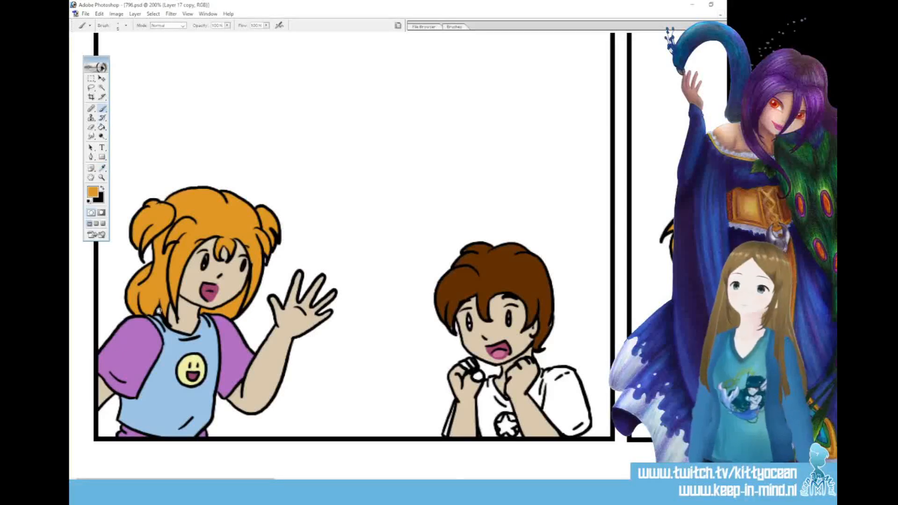
Sample the boy's skin tone in the first panel for Brush touch-ups on his face and hands
{"action": "left_click_drag", "start_coordinate": [175, 482], "coordinate": [246, 482]}
{"action": "key", "text": "i"}
{"action": "key", "text": "b"}
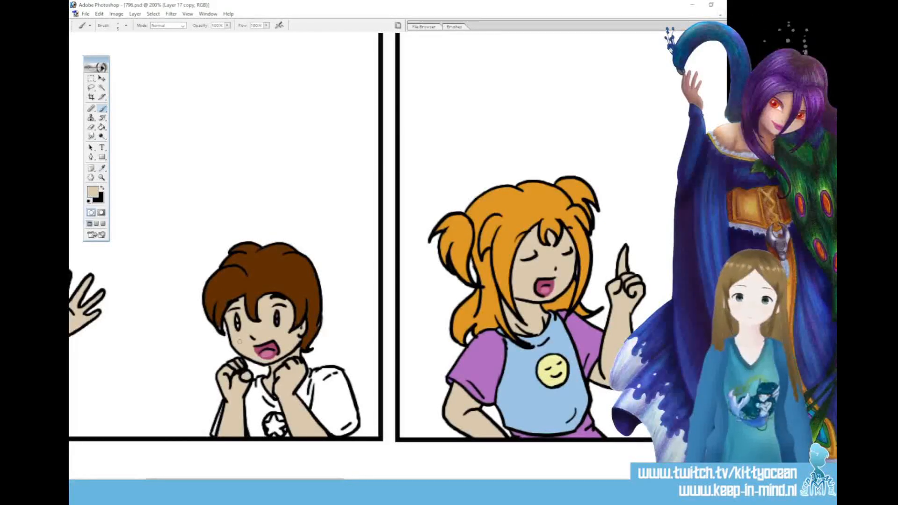
Set the foreground colour to light yellow (E2DF87) and paint the star on the boy's shirt in the first panel
{"action": "left_click", "coordinate": [92, 192]}
{"action": "left_click", "coordinate": [474, 160]}
{"action": "left_click", "coordinate": [400, 82]}
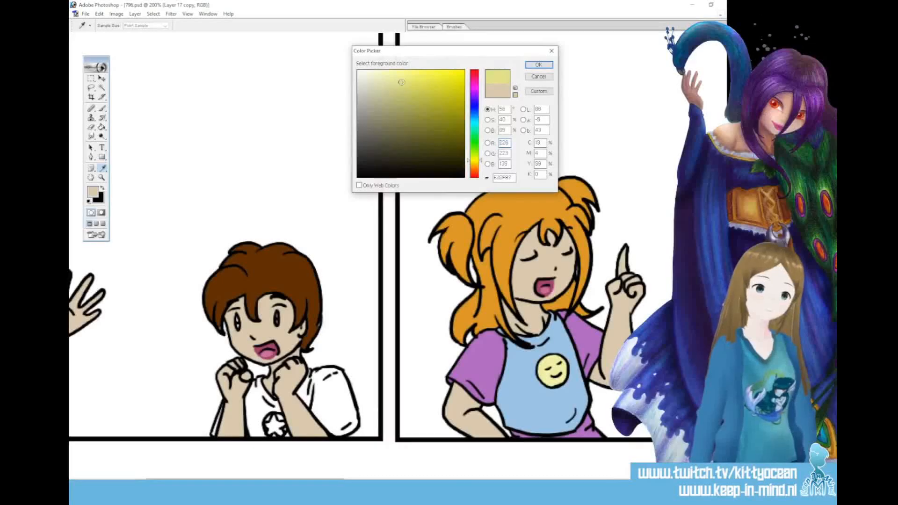
{"action": "left_click", "coordinate": [539, 65]}
{"action": "mouse_move", "coordinate": [266, 424]}
{"action": "left_mouse_down"}
{"action": "mouse_move", "coordinate": [281, 435]}
{"action": "mouse_move", "coordinate": [275, 423]}
{"action": "left_mouse_up"}
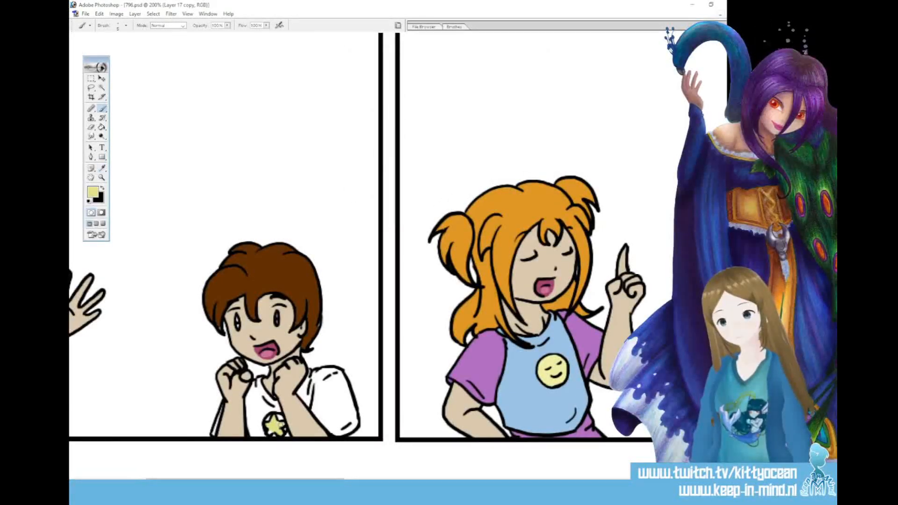
Set the foreground colour to a magenta pink and paint the circle around the star on the boy's shirt
{"action": "left_click", "coordinate": [92, 192]}
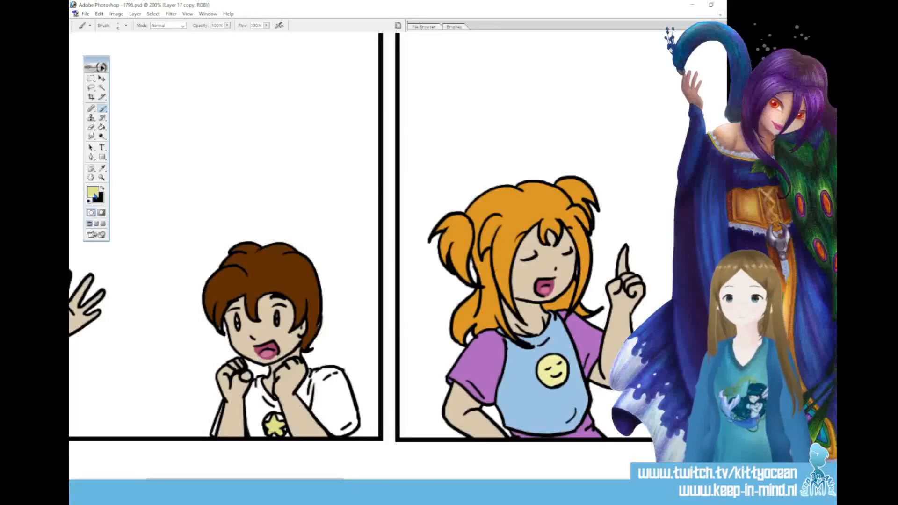
{"action": "left_click", "coordinate": [474, 80]}
{"action": "left_click", "coordinate": [440, 88]}
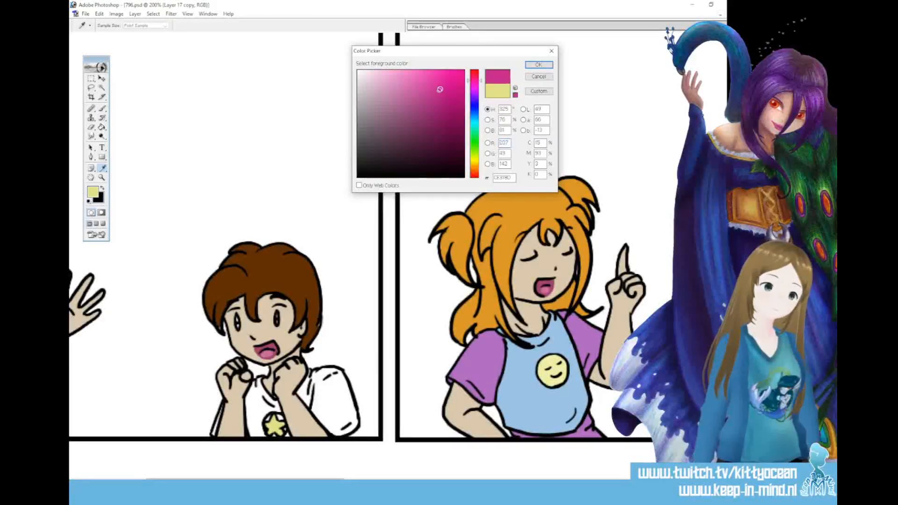
{"action": "left_click", "coordinate": [534, 66]}
{"action": "left_click", "coordinate": [102, 127]}
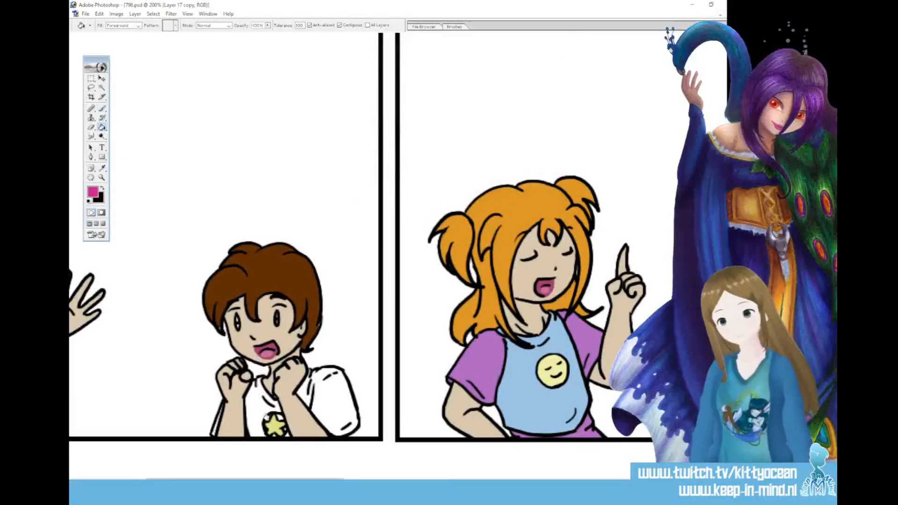
{"action": "left_click", "coordinate": [102, 108]}
{"action": "mouse_move", "coordinate": [273, 413]}
{"action": "left_mouse_down"}
{"action": "mouse_move", "coordinate": [285, 423]}
{"action": "mouse_move", "coordinate": [279, 435]}
{"action": "left_mouse_up"}
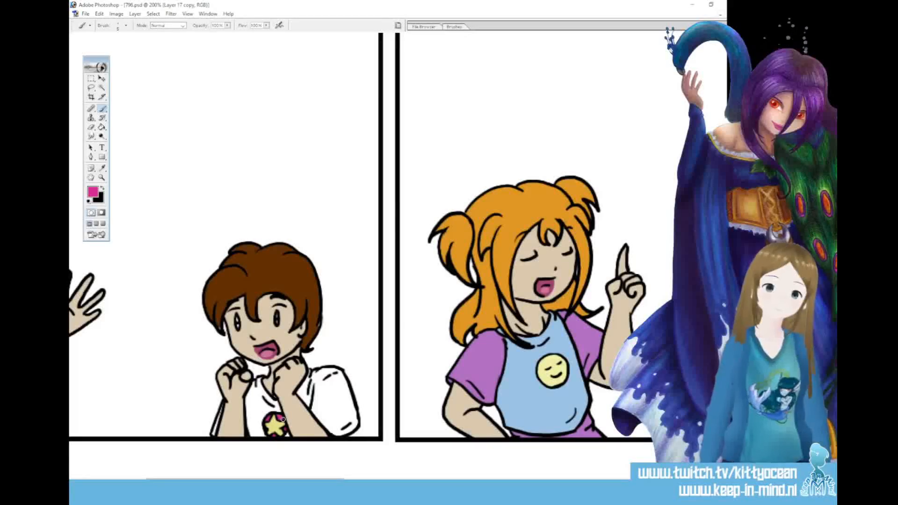
Sample the boy's skin tone and dark brown hair colour in turn for Brush touch-ups on him in the first panel
{"action": "left_click", "coordinate": [102, 169]}
{"action": "left_click", "coordinate": [292, 402]}
{"action": "key", "text": "b"}
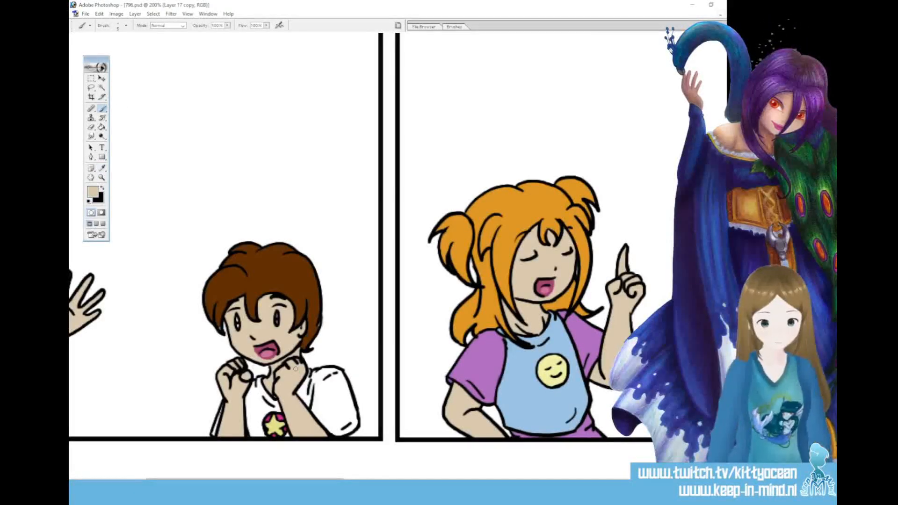
{"action": "left_click", "coordinate": [102, 168]}
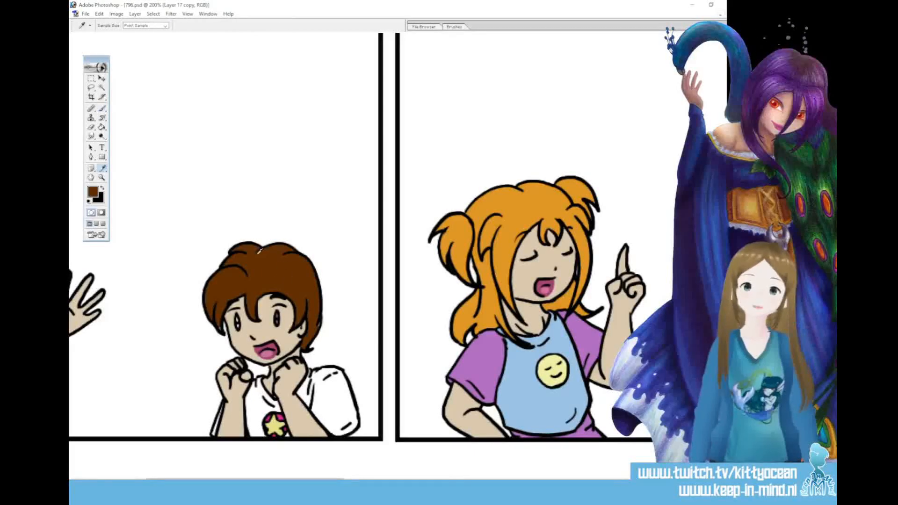
{"action": "key", "text": "b"}
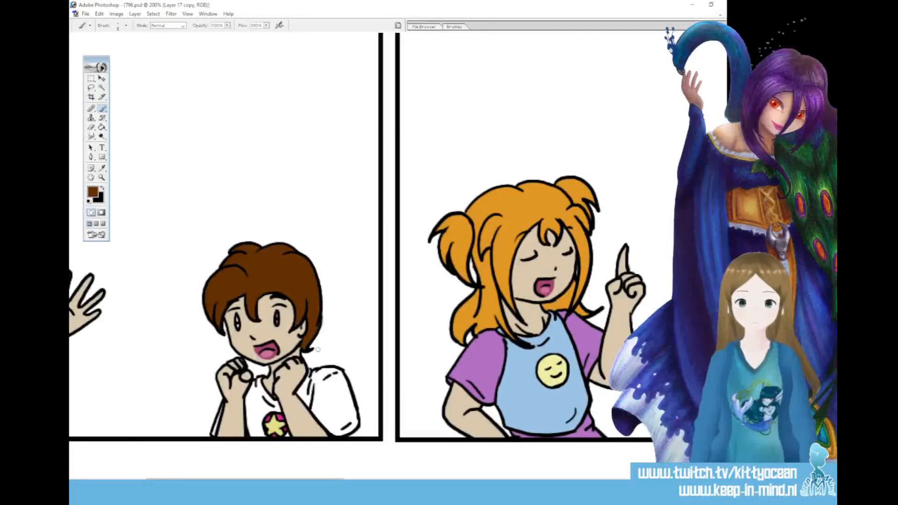
Switch the foreground colour to white and paint the eye whites of the boy and the orange-haired girl in the first panel
{"action": "left_click", "coordinate": [102, 189]}
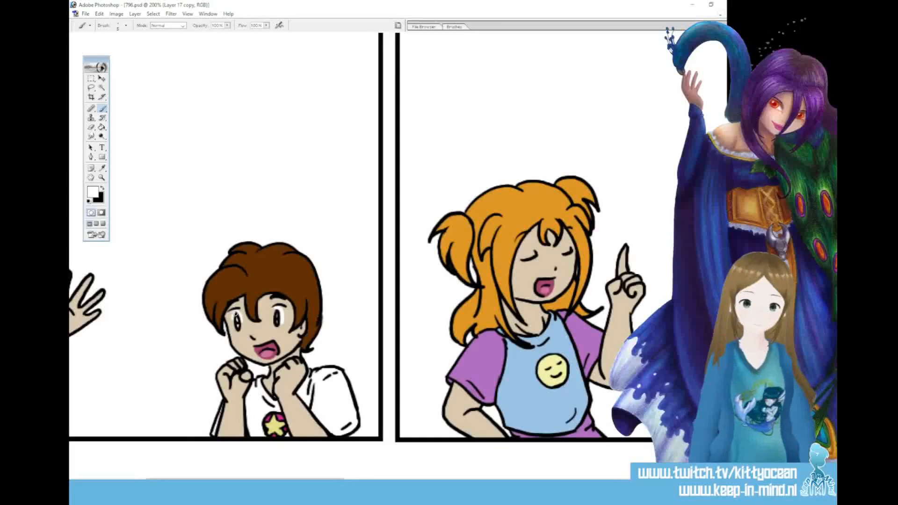
{"action": "scroll", "coordinate": [236, 315], "scroll_direction": "left", "scroll_amount": 5}
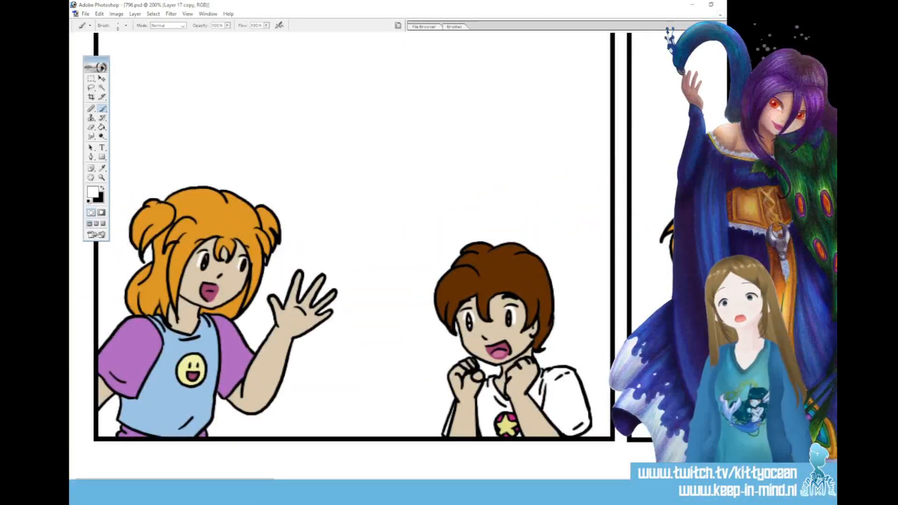
Set the foreground colour to a medium green and use the Brush for the boy's iris in the third panel
{"action": "left_click_drag", "start_coordinate": [247, 481], "coordinate": [535, 481]}
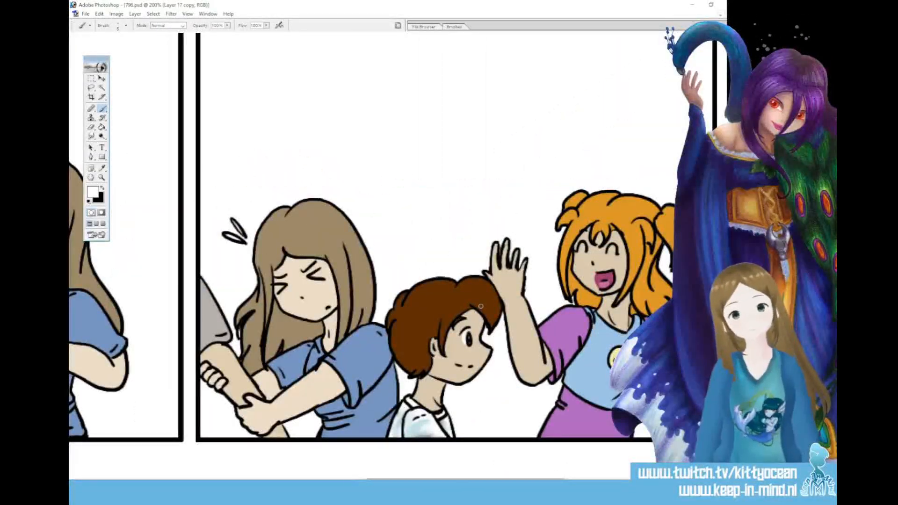
{"action": "left_click", "coordinate": [102, 168]}
{"action": "left_click", "coordinate": [93, 192]}
{"action": "left_click", "coordinate": [474, 140]}
{"action": "left_click", "coordinate": [416, 112]}
{"action": "left_click", "coordinate": [538, 65]}
{"action": "key", "text": "b"}
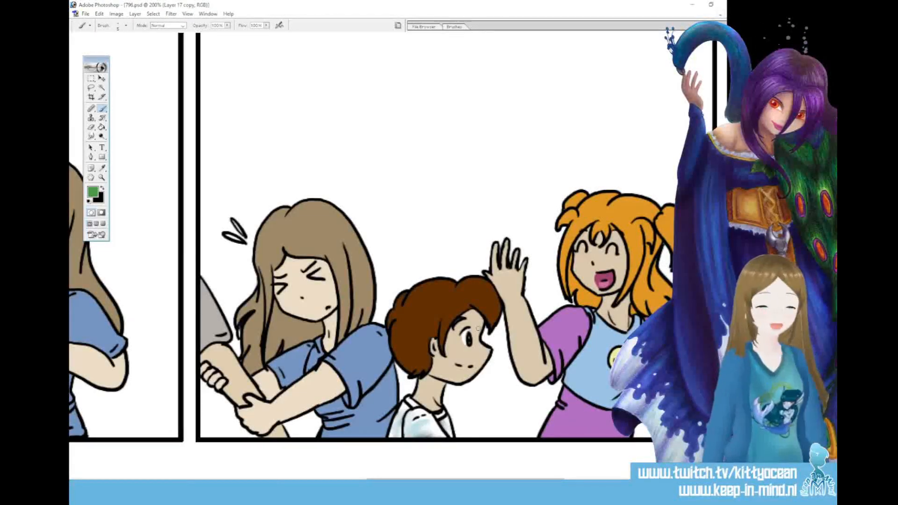
Sample the light yellow of the girl's smiley badge and fill the long-haired woman's star-shaped eyes in the second panel with it
{"action": "left_click_drag", "start_coordinate": [466, 480], "coordinate": [328, 480]}
{"action": "left_click", "coordinate": [93, 191]}
{"action": "left_click", "coordinate": [279, 365]}
{"action": "left_click", "coordinate": [534, 67]}
{"action": "left_click", "coordinate": [102, 127]}
{"action": "left_click", "coordinate": [484, 223]}
{"action": "left_click", "coordinate": [446, 217]}
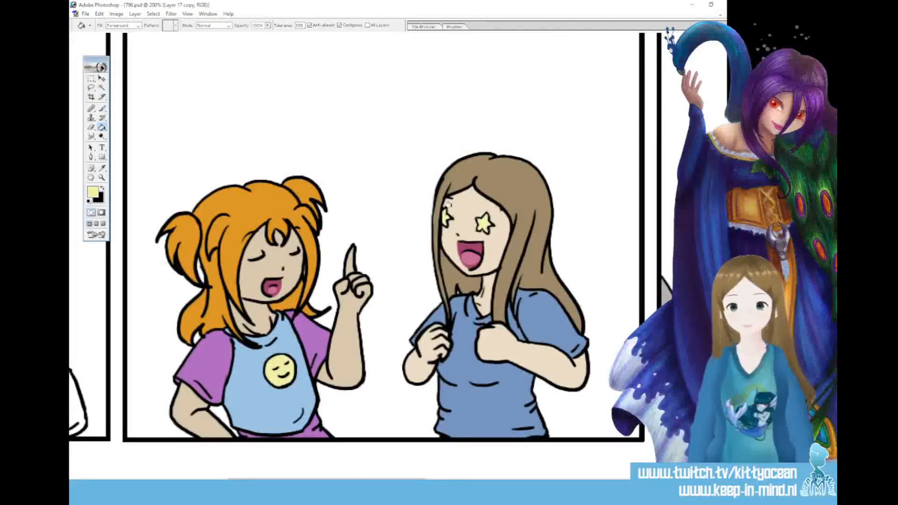
Set the foreground colour to a pale blue with hue 191 and brush shading strokes onto the boy's white shirt in the first panel
{"action": "left_click_drag", "start_coordinate": [411, 478], "coordinate": [316, 479]}
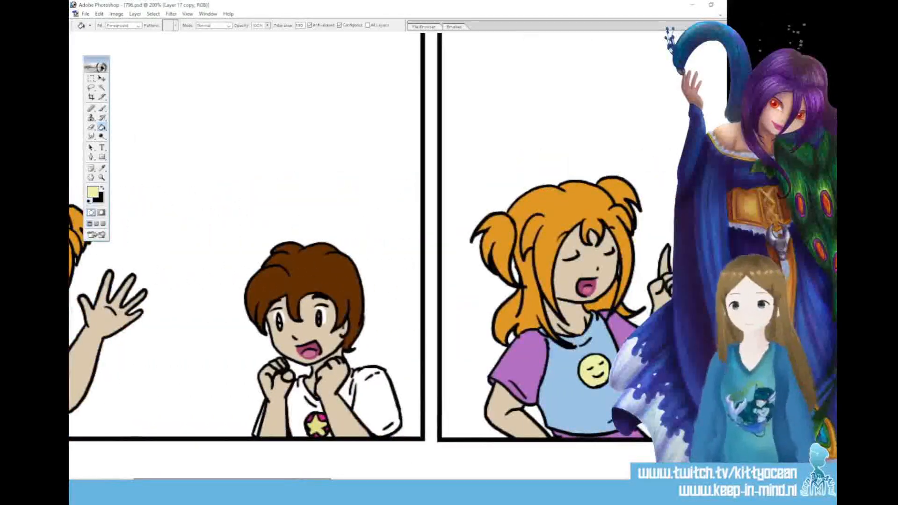
{"action": "left_click", "coordinate": [93, 192]}
{"action": "left_click", "coordinate": [475, 121]}
{"action": "left_click", "coordinate": [376, 80]}
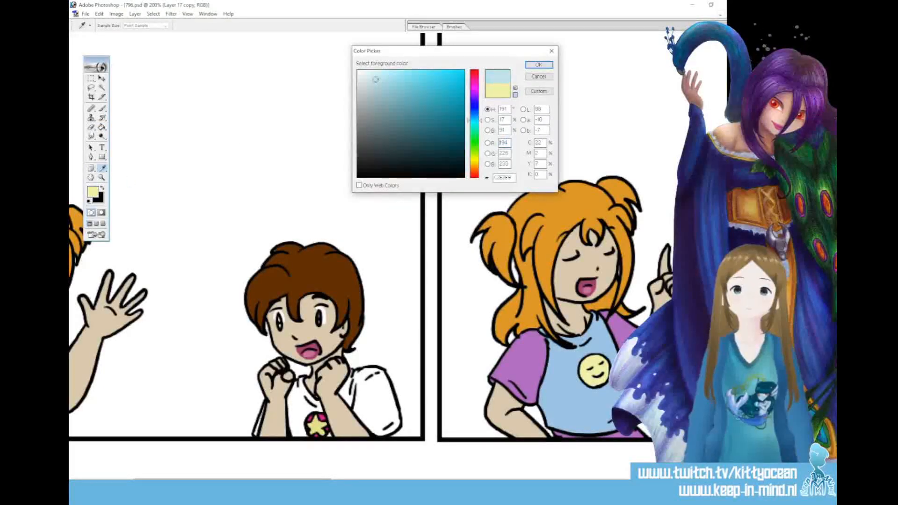
{"action": "left_click", "coordinate": [538, 65]}
{"action": "left_click", "coordinate": [102, 108]}
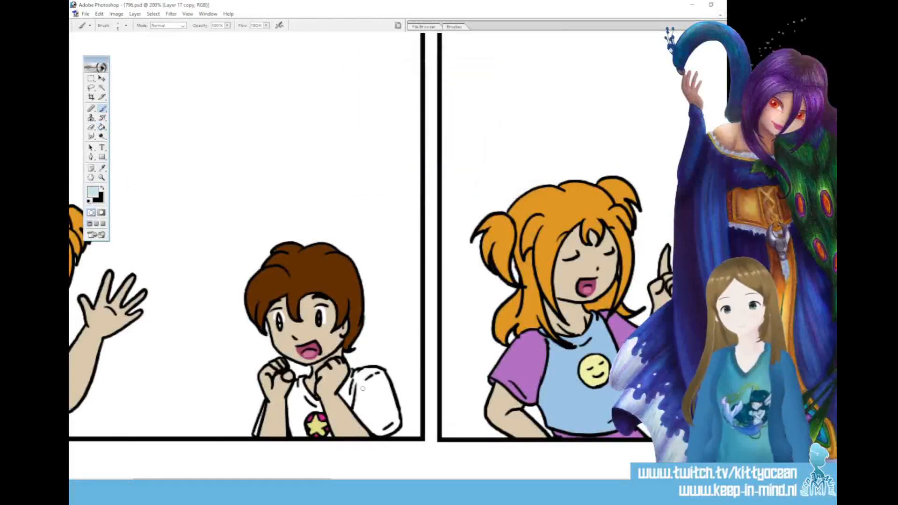
{"action": "left_click_drag", "start_coordinate": [370, 426], "coordinate": [369, 415]}
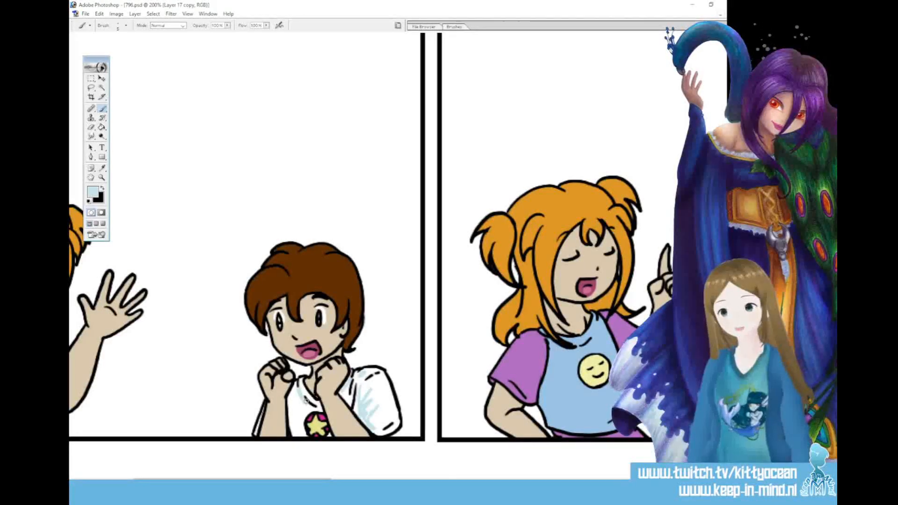
{"action": "mouse_move", "coordinate": [291, 401]}
{"action": "left_mouse_down"}
{"action": "mouse_move", "coordinate": [294, 428]}
{"action": "mouse_move", "coordinate": [297, 411]}
{"action": "left_mouse_up"}
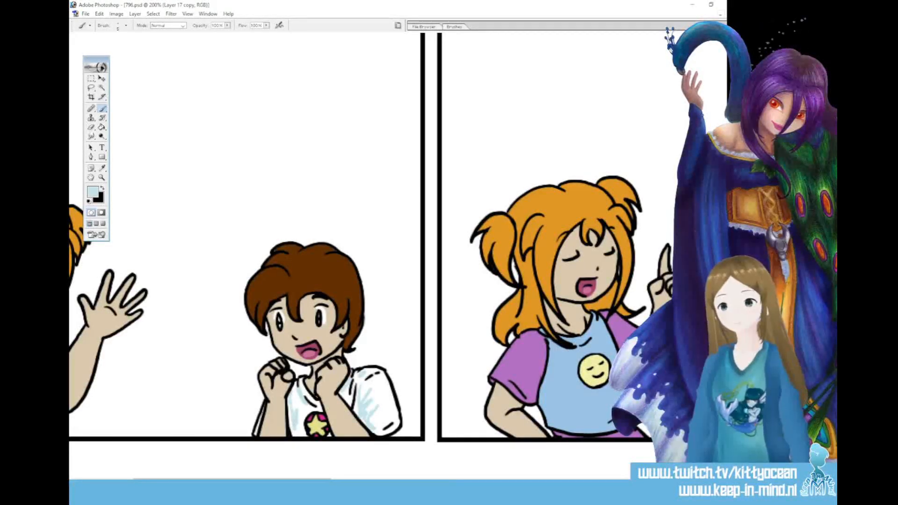
Blend the pale blue shading on the boy's shirt with the Smudge tool, adding more Brush shading in between
{"action": "left_click", "coordinate": [91, 136]}
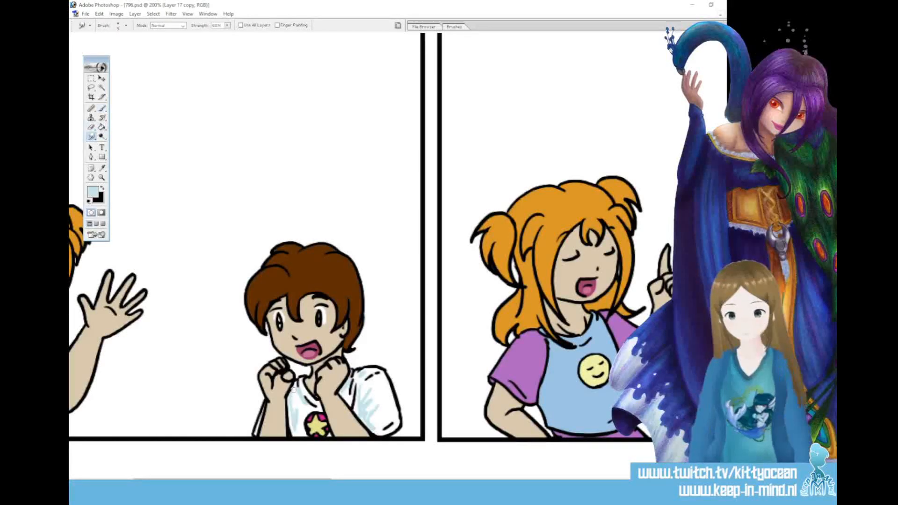
{"action": "left_click_drag", "start_coordinate": [293, 419], "coordinate": [297, 423]}
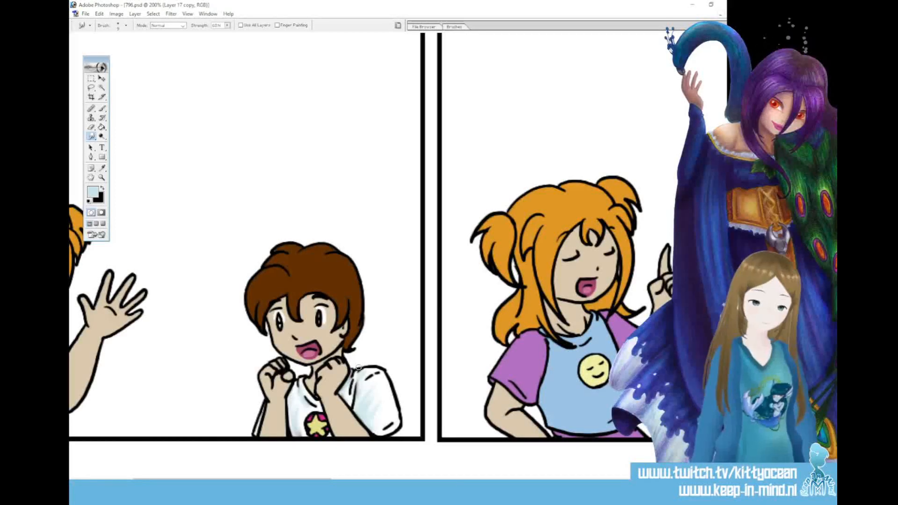
{"action": "left_click", "coordinate": [103, 109]}
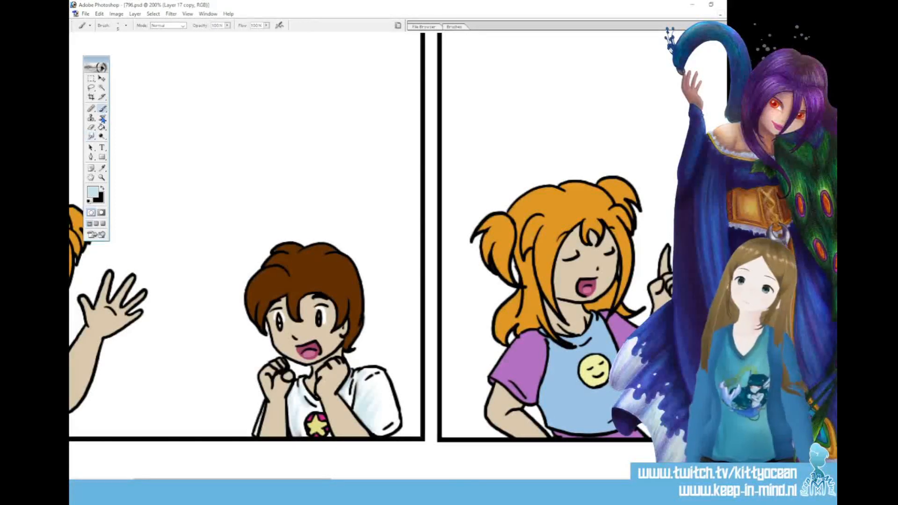
{"action": "left_click", "coordinate": [91, 135]}
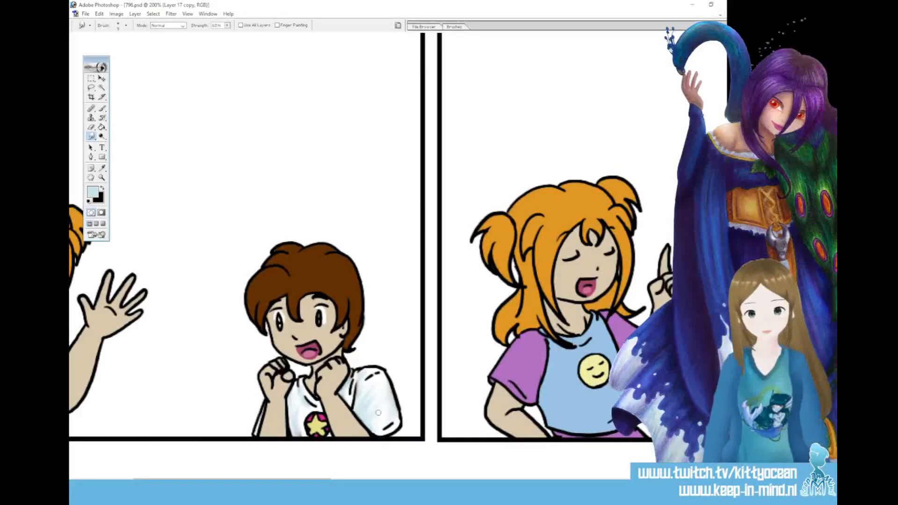
Set the foreground colour to dark green and use the Brush for the boy's irises in the first panel
{"action": "left_click", "coordinate": [92, 195]}
{"action": "left_click", "coordinate": [474, 140]}
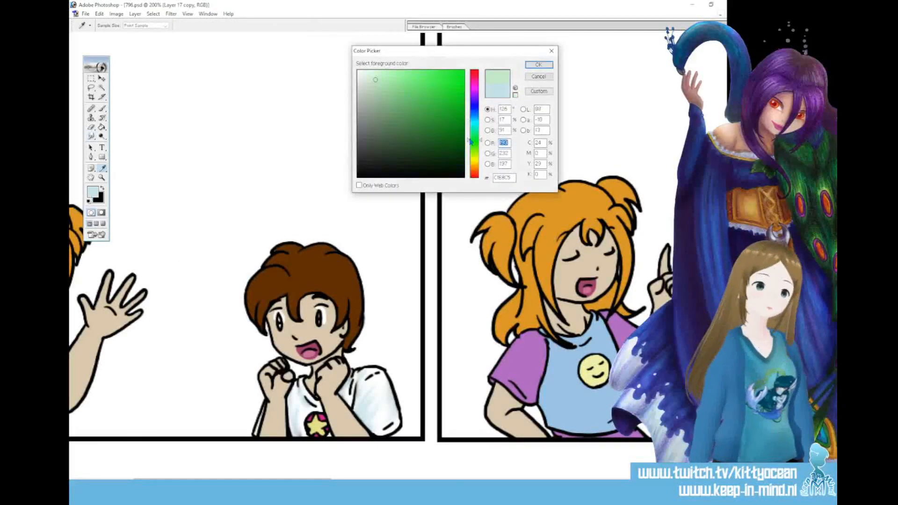
{"action": "left_click", "coordinate": [427, 127]}
{"action": "left_click", "coordinate": [528, 65]}
{"action": "left_click", "coordinate": [103, 109]}
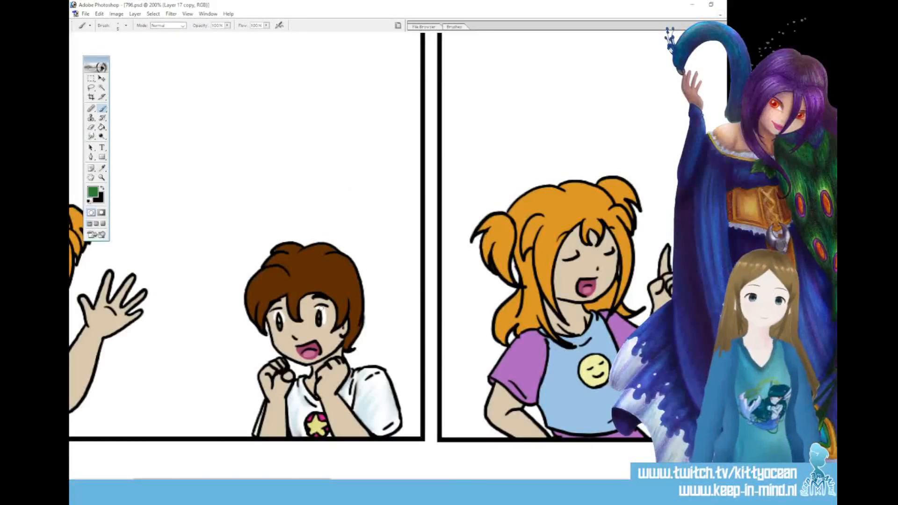
Duplicate the coloured layer, Layer 17 copy, within 796.psd
{"action": "key", "text": "ctrl+minus"}
{"action": "key", "text": "ctrl+minus"}
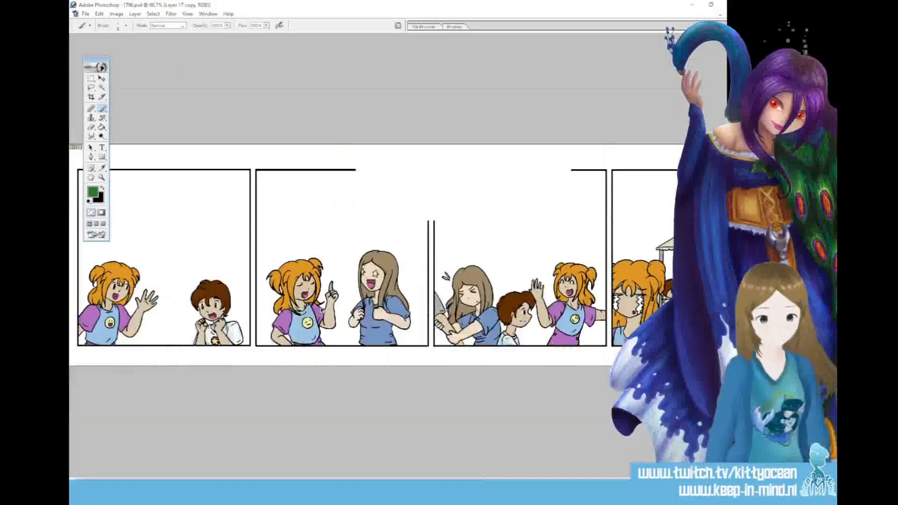
{"action": "key", "text": "ctrl+minus"}
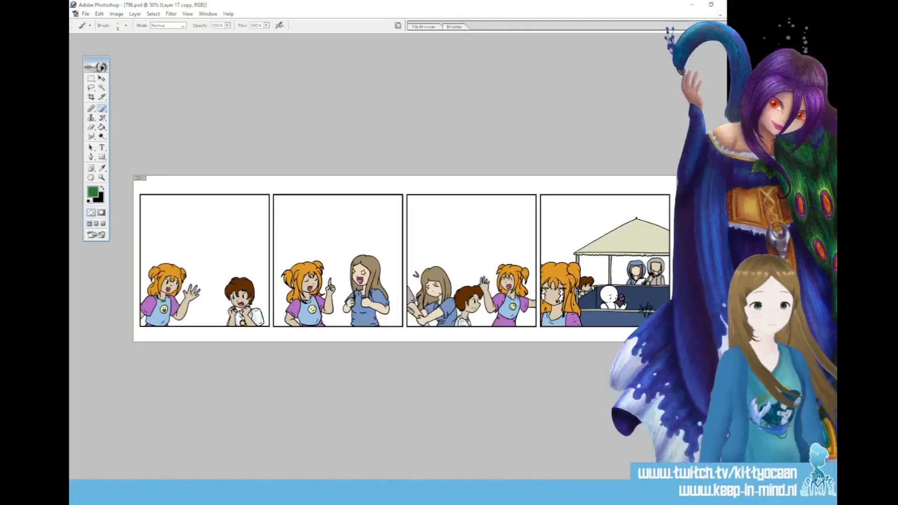
{"action": "left_click", "coordinate": [692, 291]}
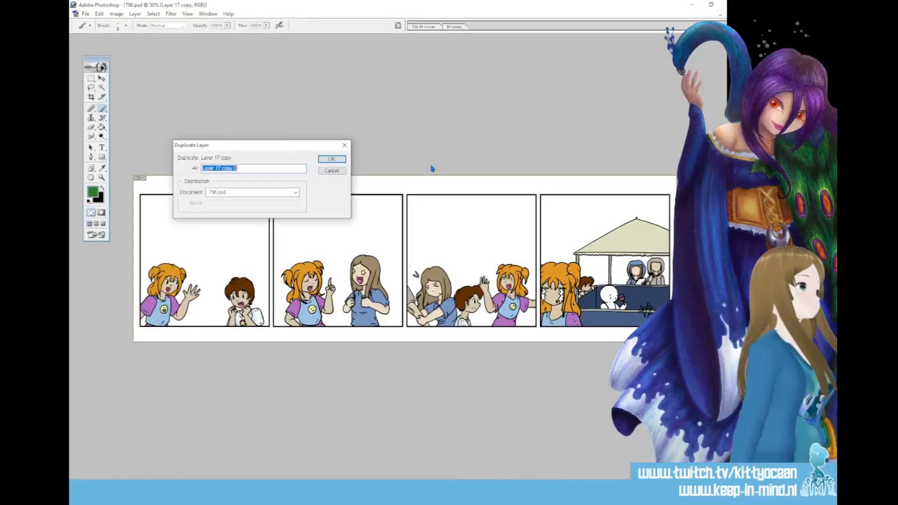
{"action": "key", "text": "Return"}
Adjust the Dodge tool's soft brush size and lighten the orange-haired girl's shirt in the first panel, with the range on Highlights
{"action": "key", "text": "ctrl+plus"}
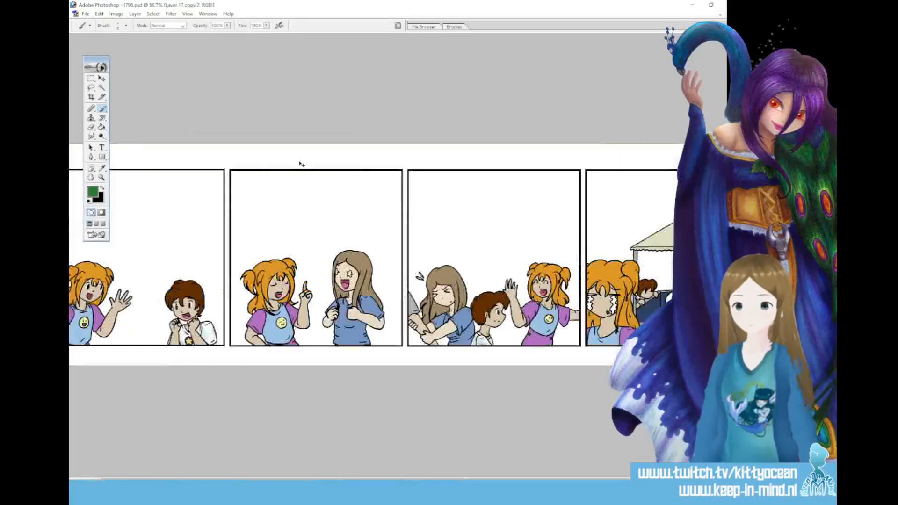
{"action": "left_click", "coordinate": [101, 136]}
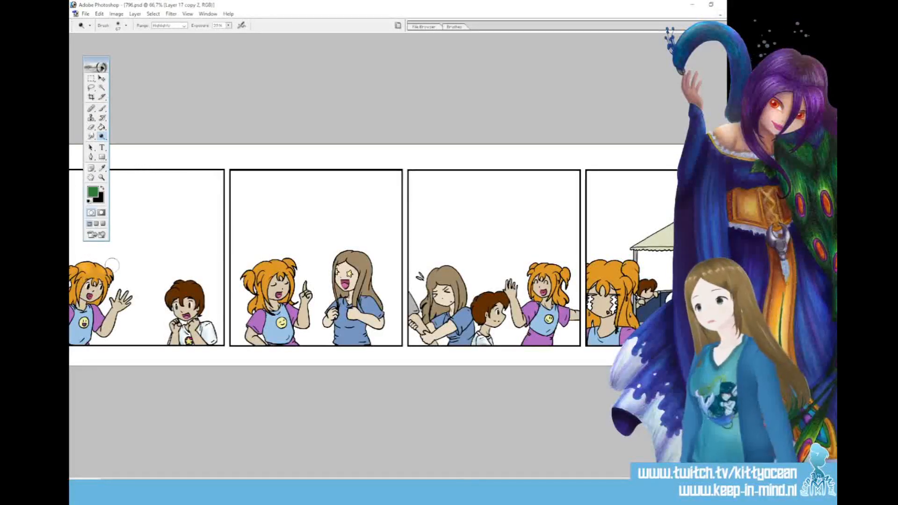
{"action": "scroll", "coordinate": [133, 340], "scroll_direction": "left", "scroll_amount": 1}
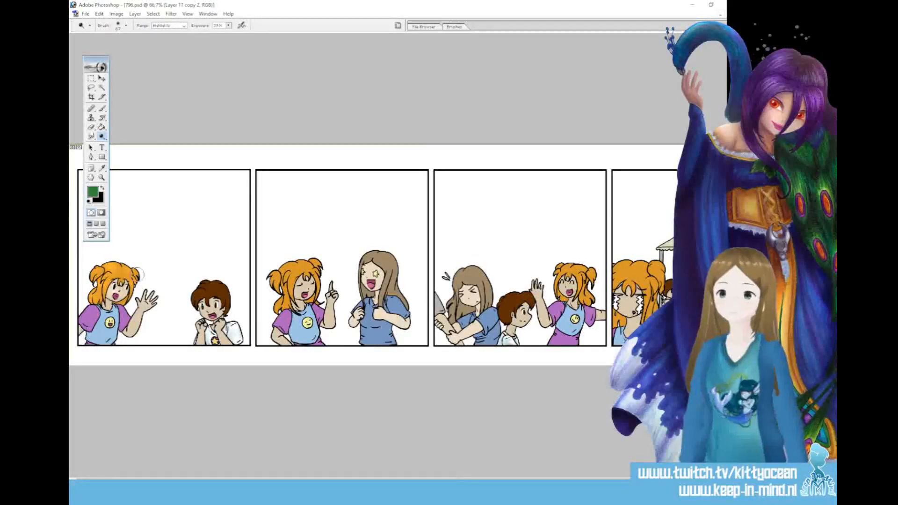
{"action": "left_click", "coordinate": [459, 28]}
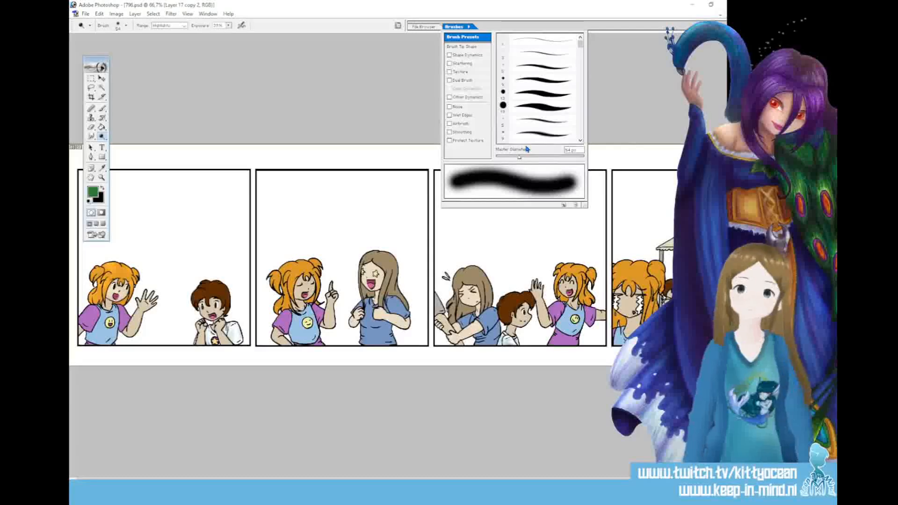
{"action": "left_click", "coordinate": [113, 322]}
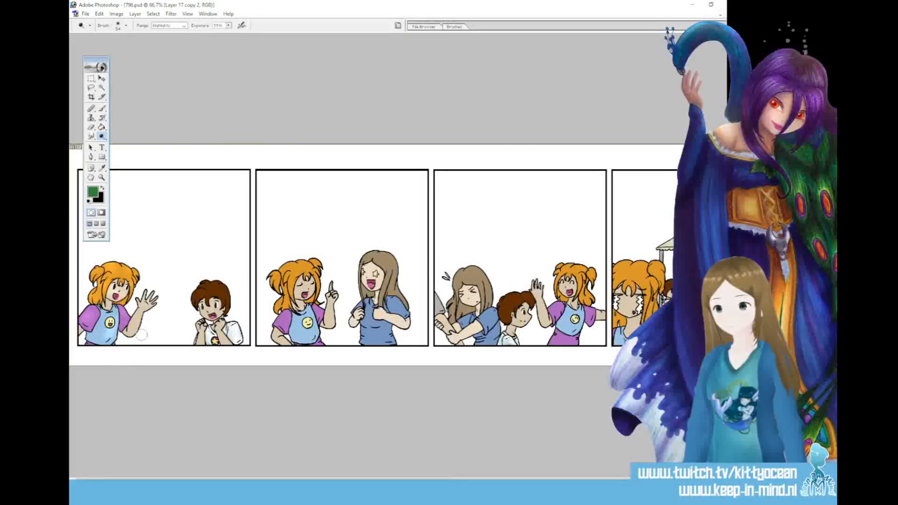
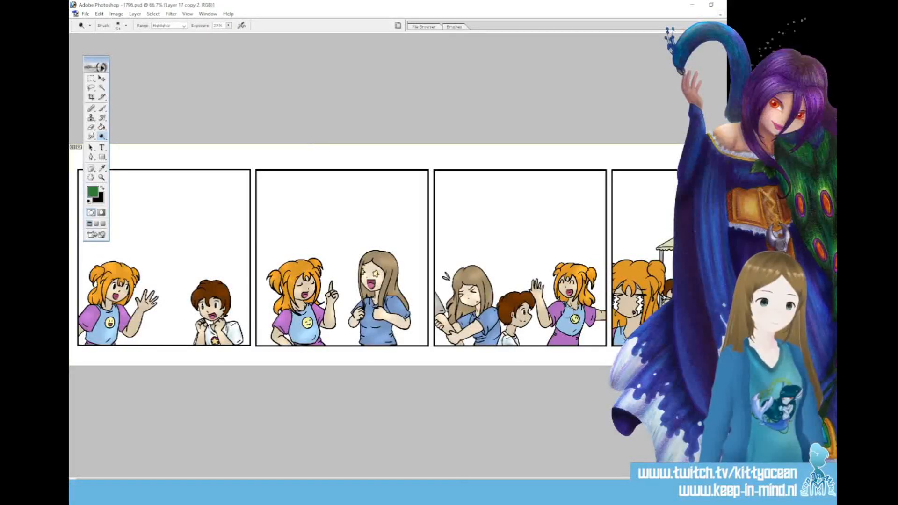
Enlarge the Dodge tool's soft brush and adjust its exposure, keeping the range on Highlights
{"action": "left_click_drag", "start_coordinate": [509, 482], "coordinate": [559, 482]}
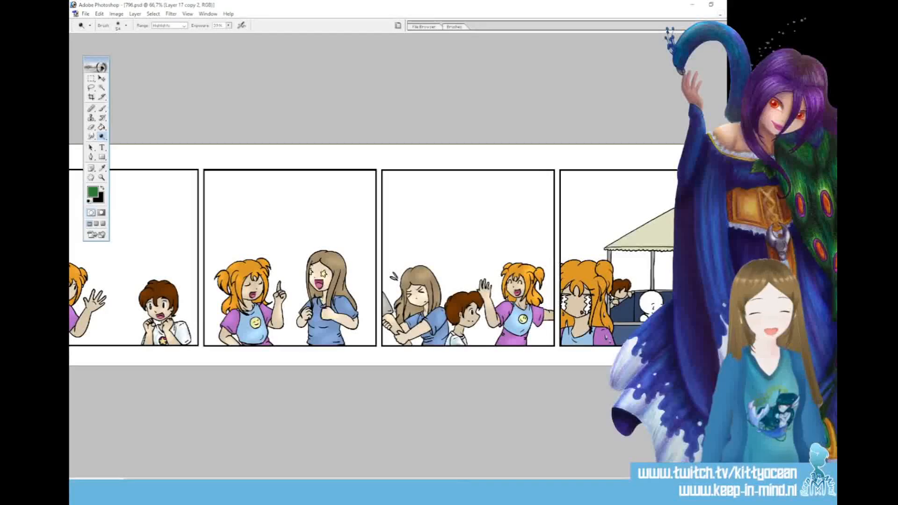
{"action": "left_click", "coordinate": [454, 26]}
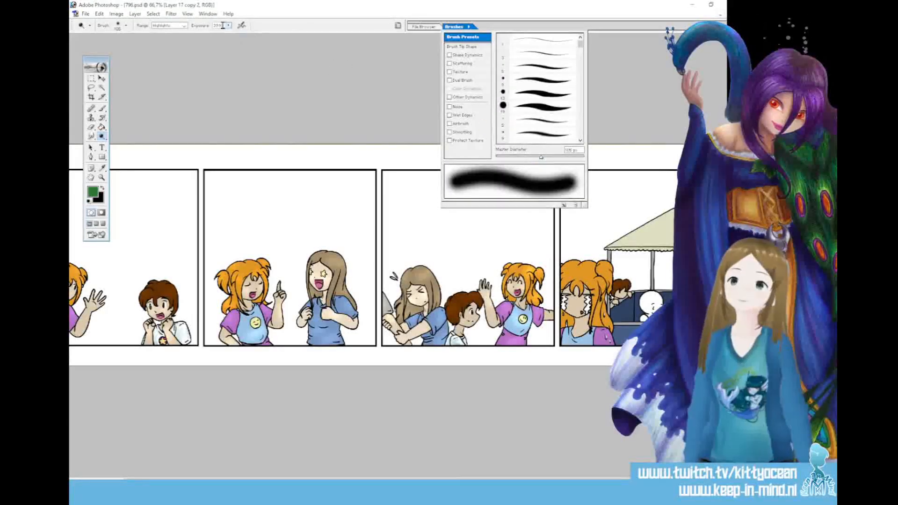
{"action": "left_click_drag", "start_coordinate": [229, 26], "coordinate": [217, 34]}
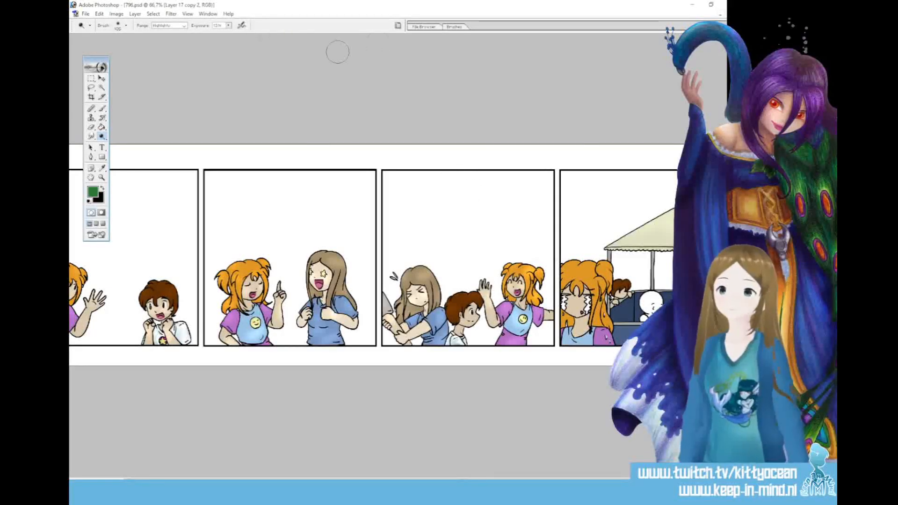
{"action": "right_click", "coordinate": [102, 137]}
{"action": "left_click", "coordinate": [228, 26]}
{"action": "left_click_drag", "start_coordinate": [229, 33], "coordinate": [239, 35]}
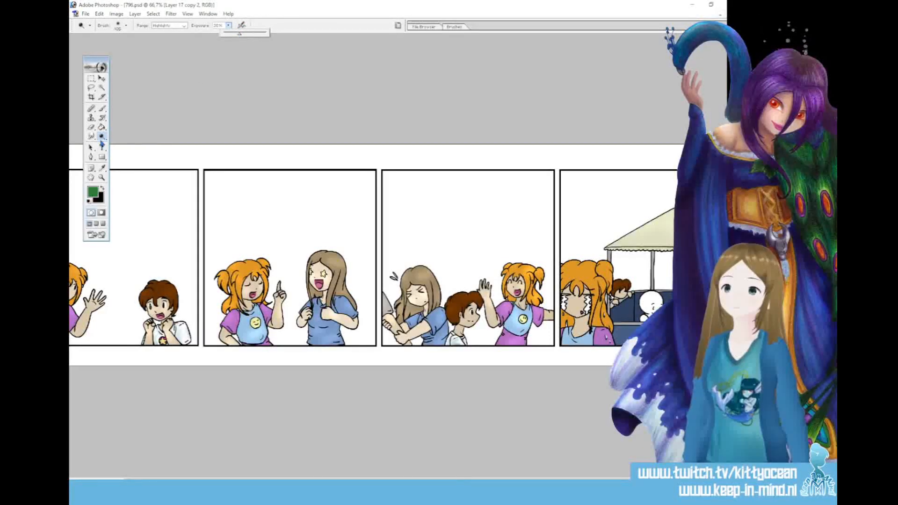
Switch to the Burn tool with the range on Midtones and darken the shading of both girls in the second panel
{"action": "right_click", "coordinate": [101, 136]}
{"action": "left_click", "coordinate": [127, 143]}
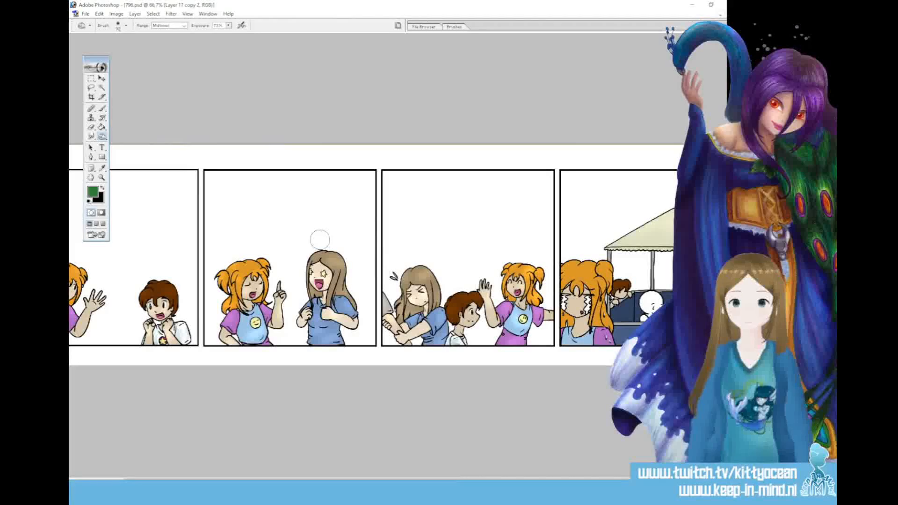
{"action": "mouse_move", "coordinate": [314, 268]}
{"action": "left_mouse_down"}
{"action": "mouse_move", "coordinate": [347, 265]}
{"action": "mouse_move", "coordinate": [349, 275]}
{"action": "mouse_move", "coordinate": [320, 290]}
{"action": "mouse_move", "coordinate": [347, 288]}
{"action": "mouse_move", "coordinate": [358, 303]}
{"action": "left_mouse_up"}
{"action": "left_click_drag", "start_coordinate": [308, 325], "coordinate": [346, 328]}
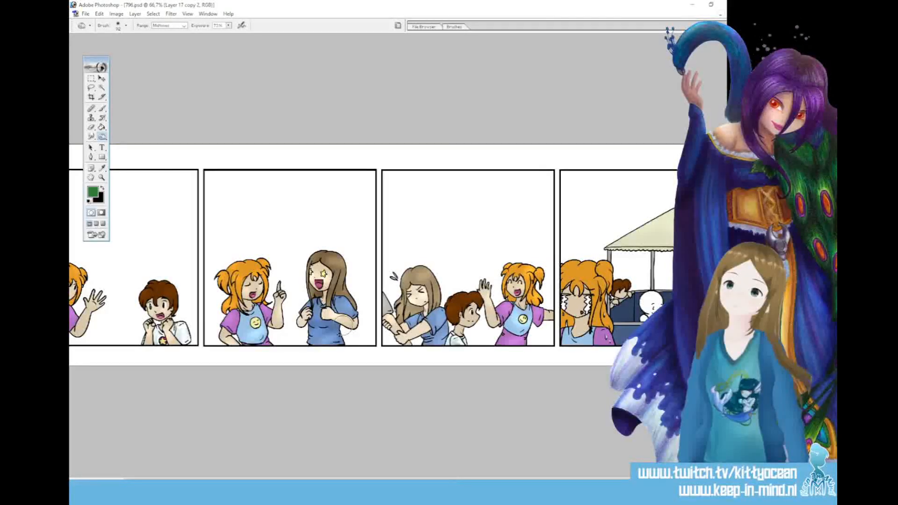
{"action": "mouse_move", "coordinate": [276, 270]}
{"action": "left_mouse_down"}
{"action": "mouse_move", "coordinate": [270, 299]}
{"action": "mouse_move", "coordinate": [236, 261]}
{"action": "mouse_move", "coordinate": [234, 291]}
{"action": "mouse_move", "coordinate": [278, 289]}
{"action": "mouse_move", "coordinate": [240, 363]}
{"action": "mouse_move", "coordinate": [277, 336]}
{"action": "mouse_move", "coordinate": [271, 309]}
{"action": "left_mouse_up"}
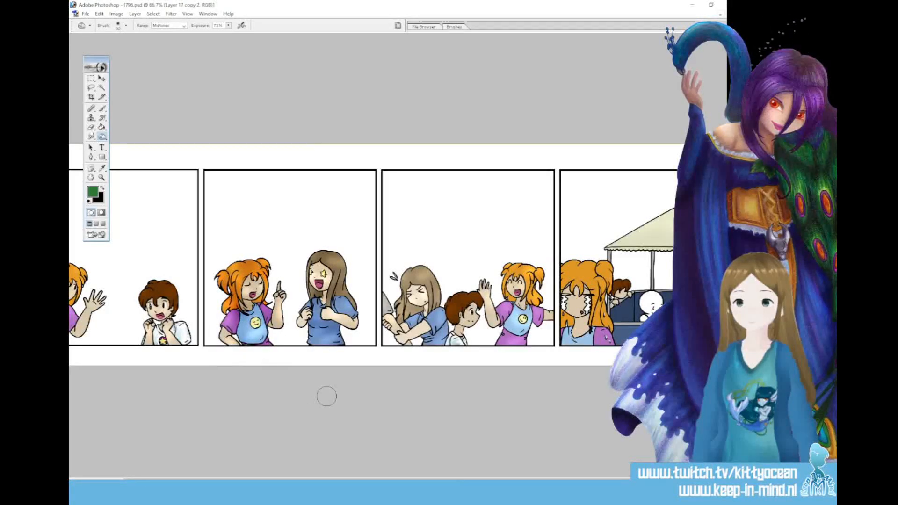
Darken the boy and the orange-haired girl in the first panel with the Burn tool
{"action": "left_click_drag", "start_coordinate": [323, 481], "coordinate": [271, 481]}
{"action": "mouse_move", "coordinate": [200, 287]}
{"action": "left_mouse_down"}
{"action": "mouse_move", "coordinate": [201, 302]}
{"action": "mouse_move", "coordinate": [223, 304]}
{"action": "mouse_move", "coordinate": [215, 323]}
{"action": "left_mouse_up"}
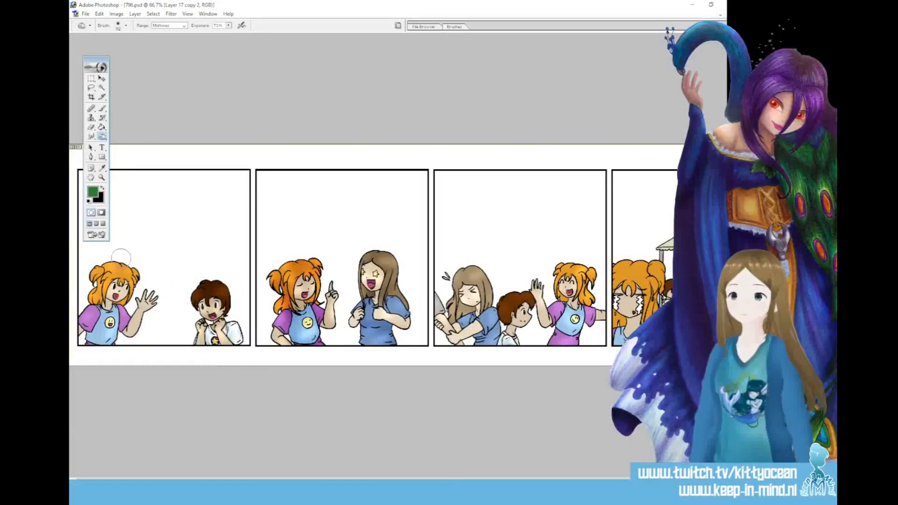
{"action": "mouse_move", "coordinate": [100, 262]}
{"action": "left_mouse_down"}
{"action": "mouse_move", "coordinate": [135, 286]}
{"action": "mouse_move", "coordinate": [95, 284]}
{"action": "mouse_move", "coordinate": [110, 298]}
{"action": "left_mouse_up"}
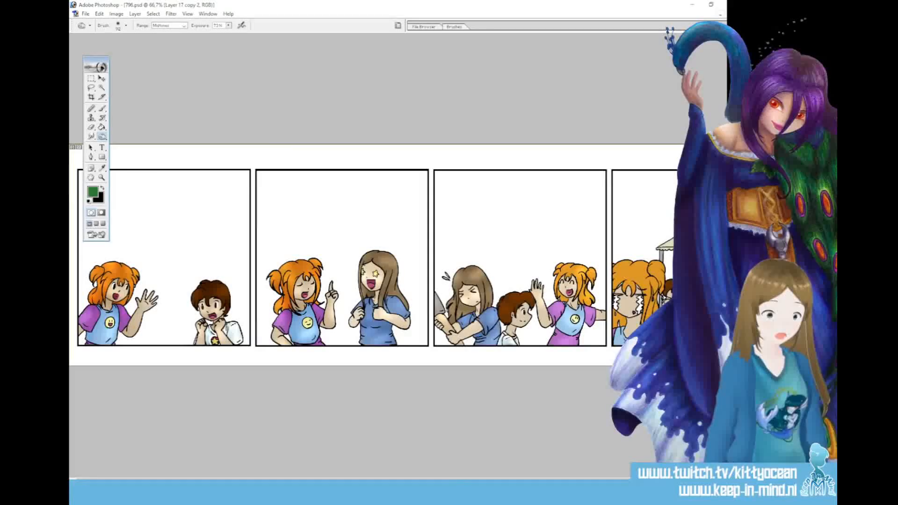
Burn shading onto the boy and orange-haired girl in the third panel and the girl and canopy in the fourth
{"action": "mouse_move", "coordinate": [523, 298]}
{"action": "left_mouse_down"}
{"action": "mouse_move", "coordinate": [505, 312]}
{"action": "mouse_move", "coordinate": [528, 301]}
{"action": "mouse_move", "coordinate": [532, 320]}
{"action": "mouse_move", "coordinate": [519, 340]}
{"action": "mouse_move", "coordinate": [506, 322]}
{"action": "mouse_move", "coordinate": [538, 321]}
{"action": "mouse_move", "coordinate": [540, 292]}
{"action": "mouse_move", "coordinate": [538, 328]}
{"action": "mouse_move", "coordinate": [581, 259]}
{"action": "mouse_move", "coordinate": [600, 297]}
{"action": "left_mouse_up"}
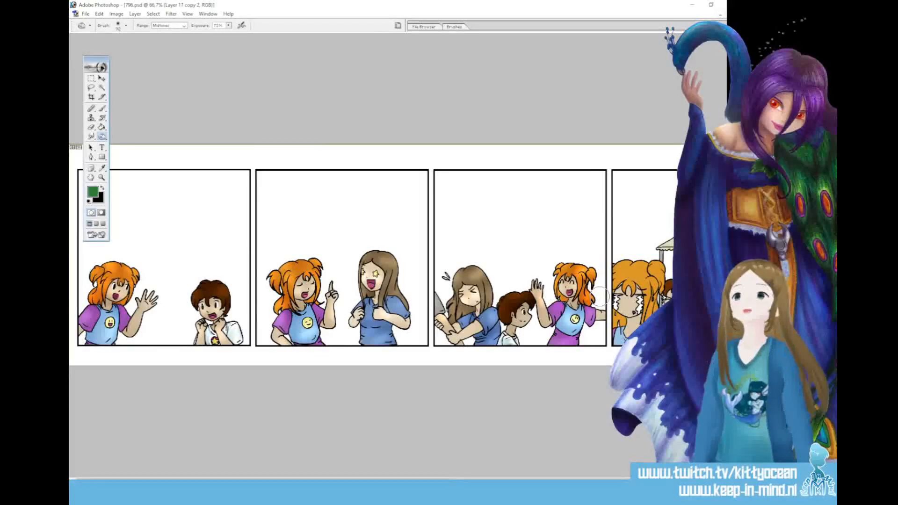
{"action": "scroll", "coordinate": [599, 297], "scroll_direction": "right", "scroll_amount": 3}
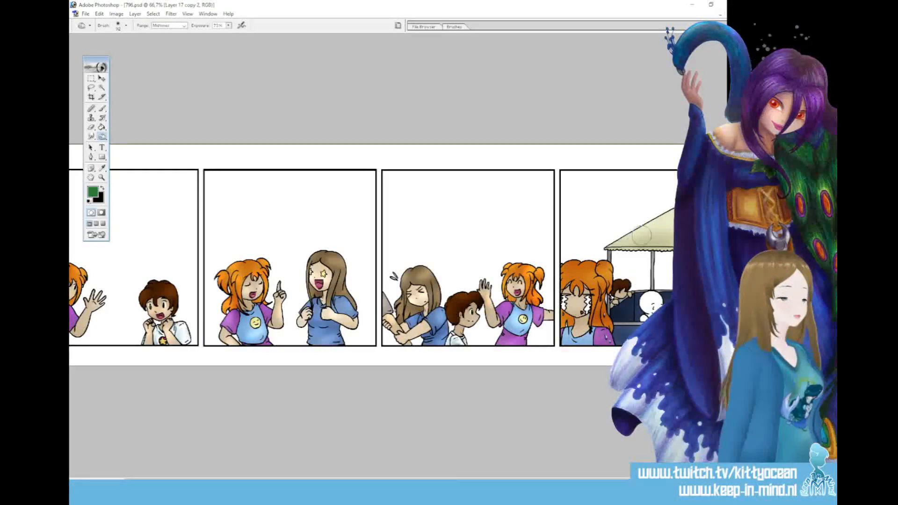
Add a new layer and set the foreground colour to grey-brown 807A62 for the Brush
{"action": "key", "text": "w"}
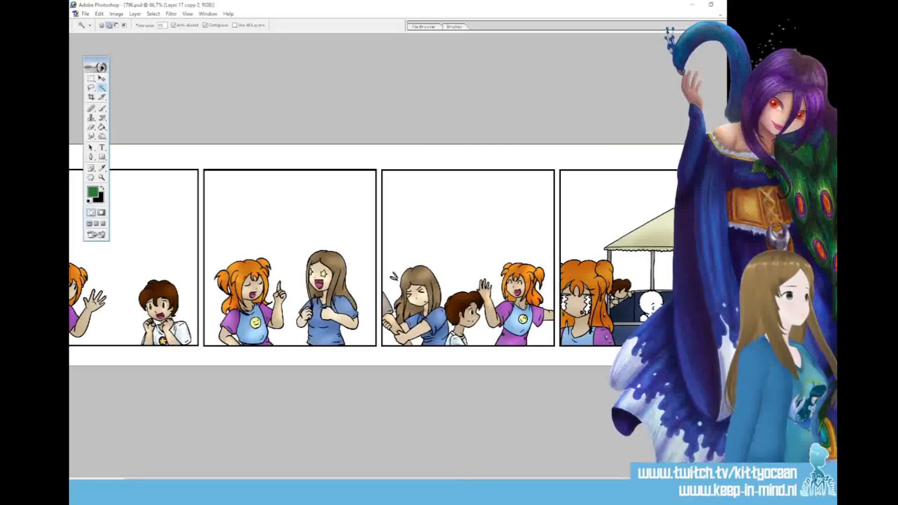
{"action": "key", "text": "ctrl+shift+alt+n"}
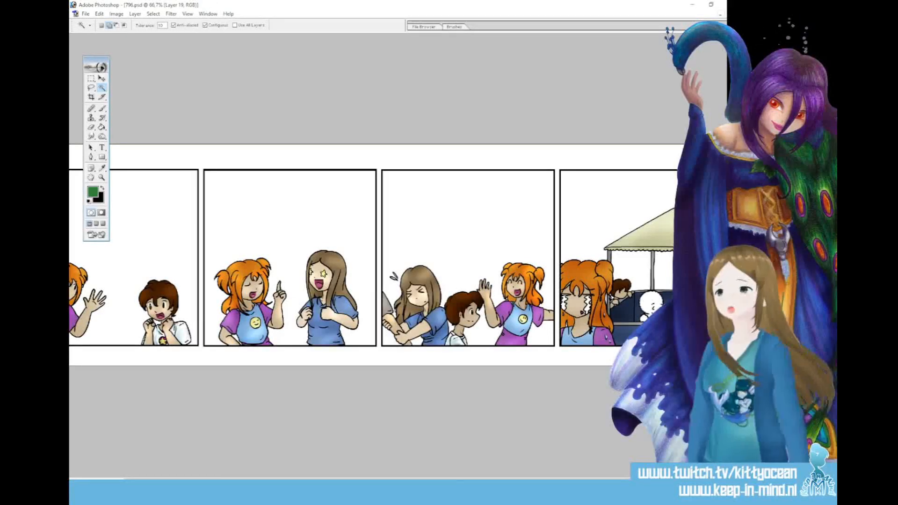
{"action": "key", "text": "b"}
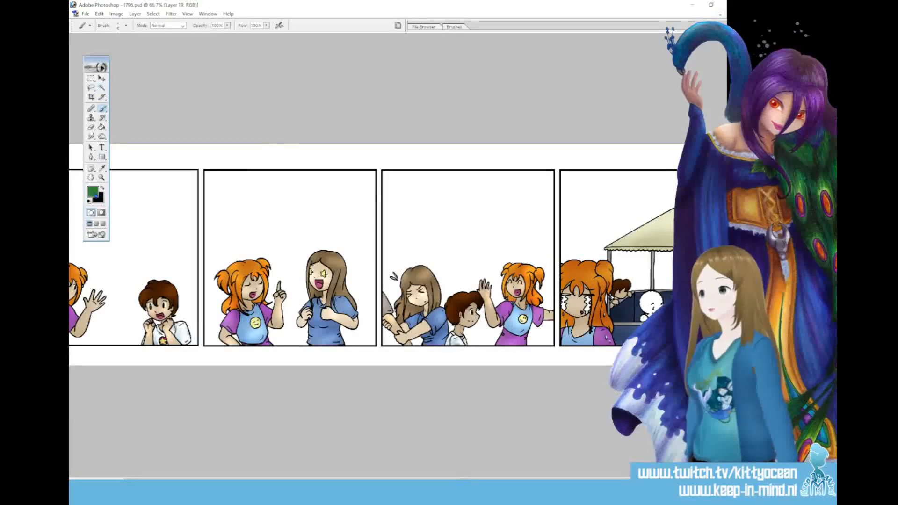
{"action": "left_click", "coordinate": [95, 195]}
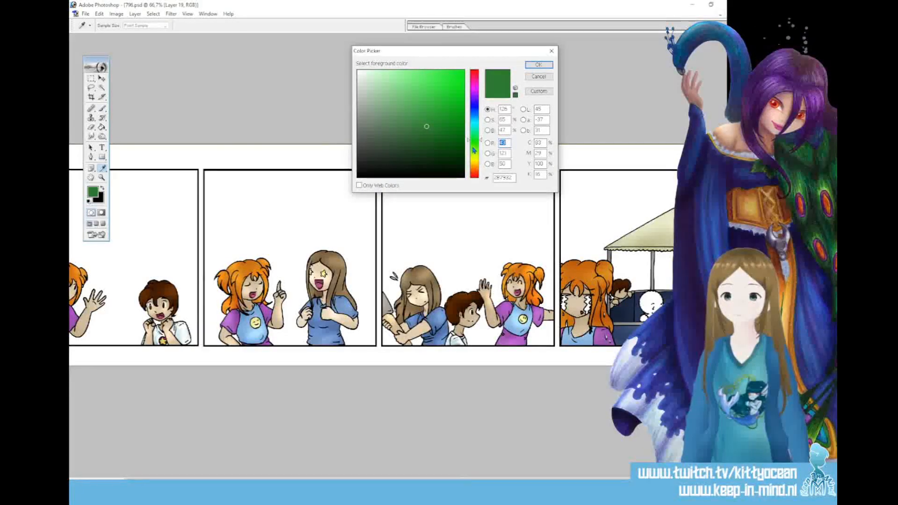
{"action": "left_click", "coordinate": [475, 160]}
{"action": "left_click", "coordinate": [382, 123]}
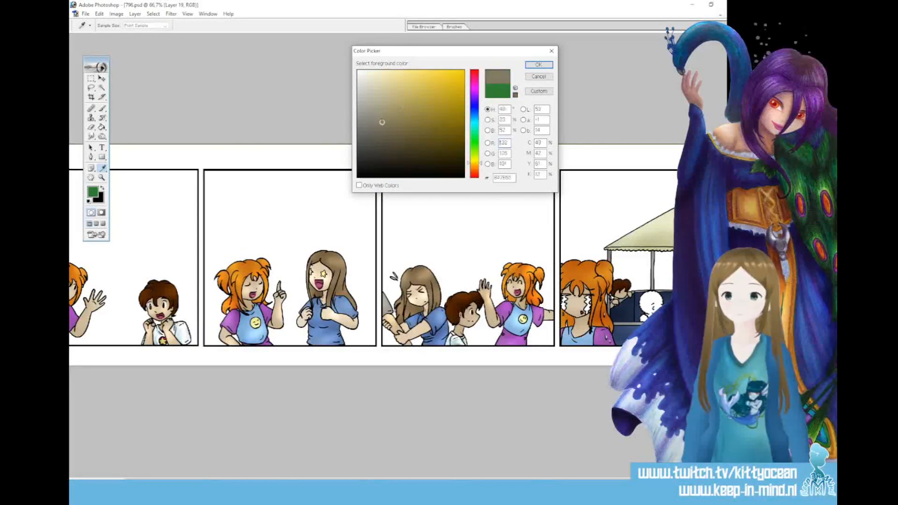
{"action": "left_click", "coordinate": [527, 67]}
Pick a large soft brush with Shape Dynamics off and brush over the white figure in the fourth panel
{"action": "left_click", "coordinate": [476, 27]}
{"action": "left_click", "coordinate": [535, 133]}
{"action": "left_click", "coordinate": [450, 55]}
{"action": "left_click", "coordinate": [524, 157]}
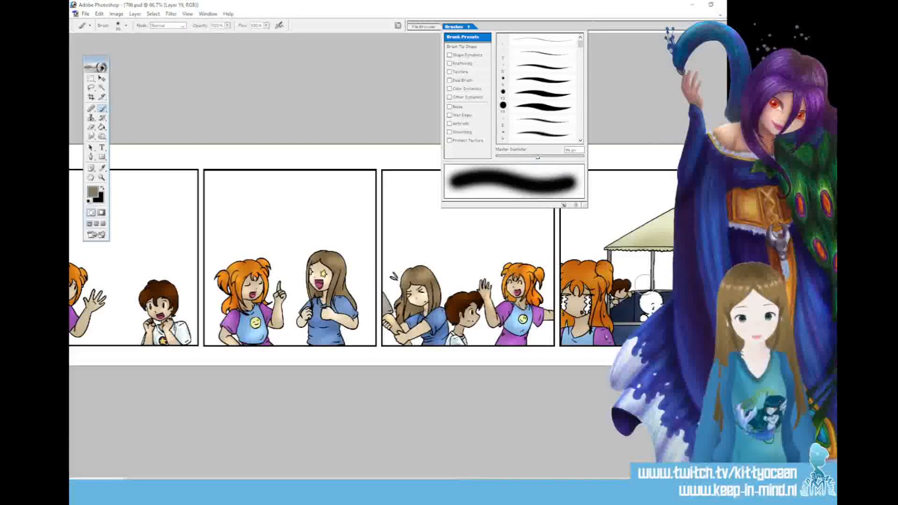
{"action": "left_click_drag", "start_coordinate": [646, 285], "coordinate": [661, 298]}
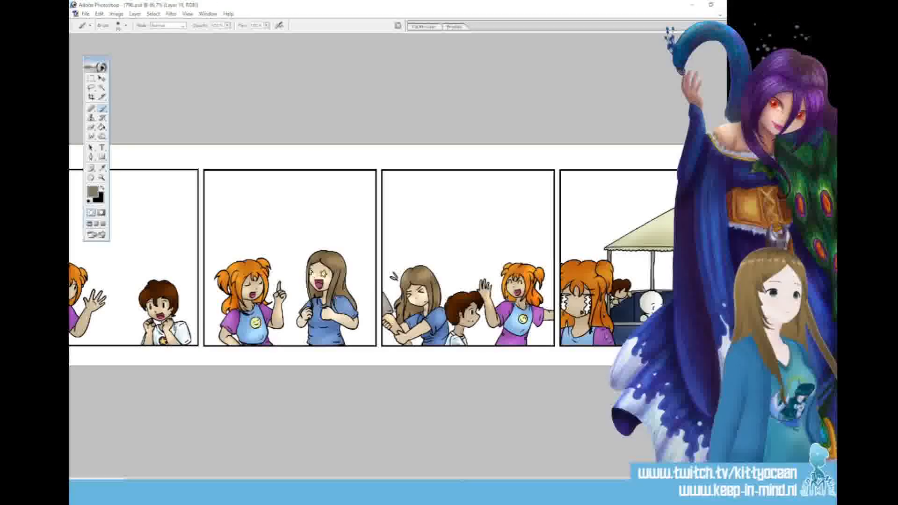
Name the layer "sky" and select the empty backgrounds of the first three panels on Layer 17 copy 2 with the Magic Wand
{"action": "type", "text": "sky"}
{"action": "key", "text": "Return"}
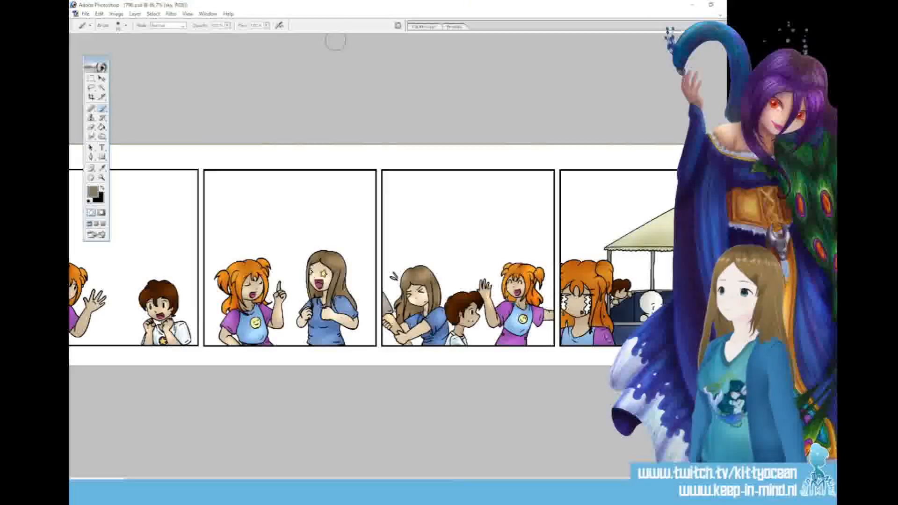
{"action": "left_click", "coordinate": [102, 88]}
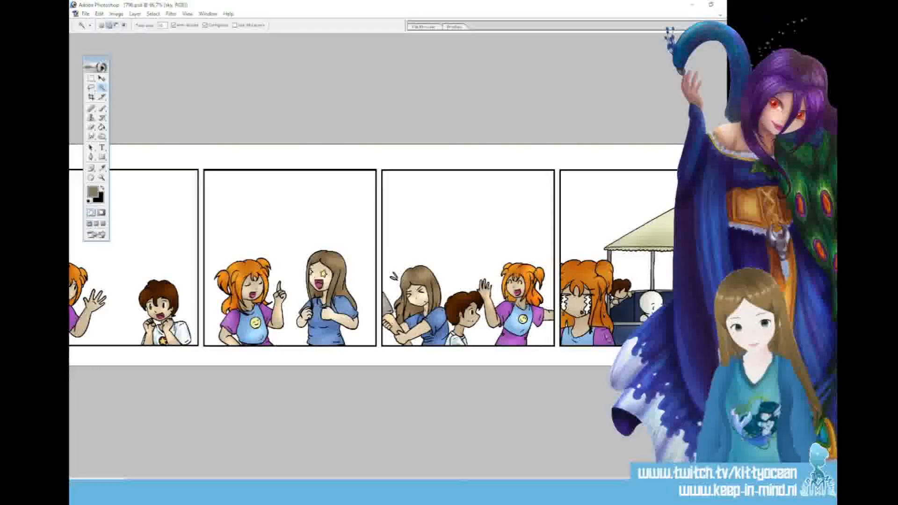
{"action": "left_click", "coordinate": [697, 323]}
{"action": "left_click", "coordinate": [273, 240]}
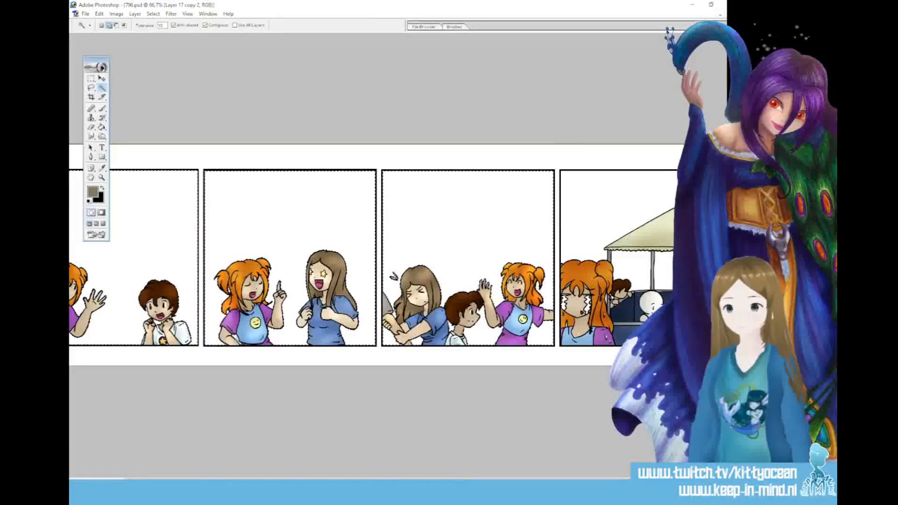
{"action": "left_click_drag", "start_coordinate": [244, 480], "coordinate": [194, 476]}
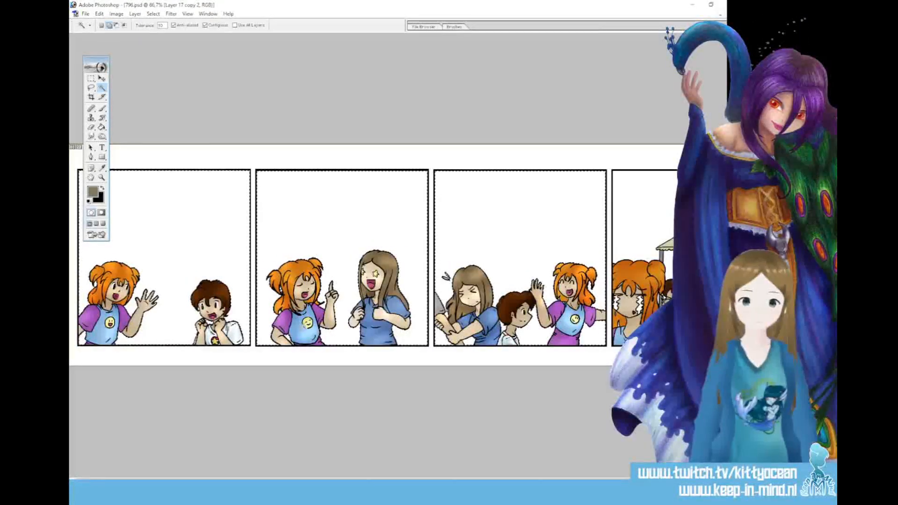
Fill the selected panel backgrounds with the grey-brown foreground colour on the sky layer using the Paint Bucket
{"action": "key", "text": "g"}
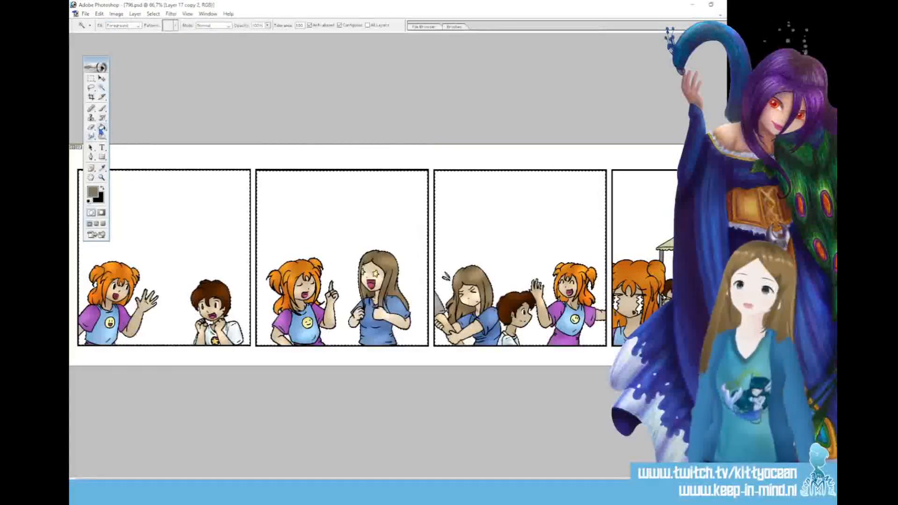
{"action": "left_click", "coordinate": [702, 328]}
{"action": "left_click", "coordinate": [183, 230]}
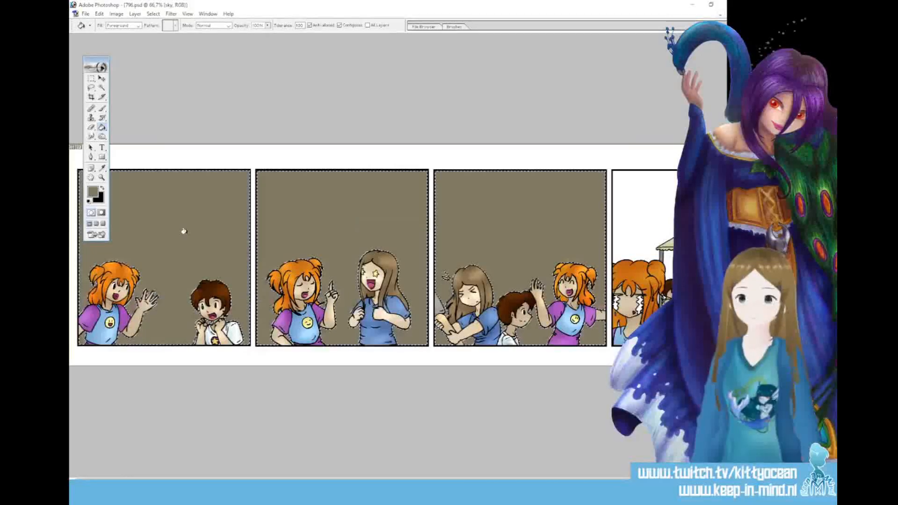
Choose a small tapered brush and paint the leftover background gaps around the characters in the first panel
{"action": "key", "text": "ctrl+plus"}
{"action": "key", "text": "ctrl+plus"}
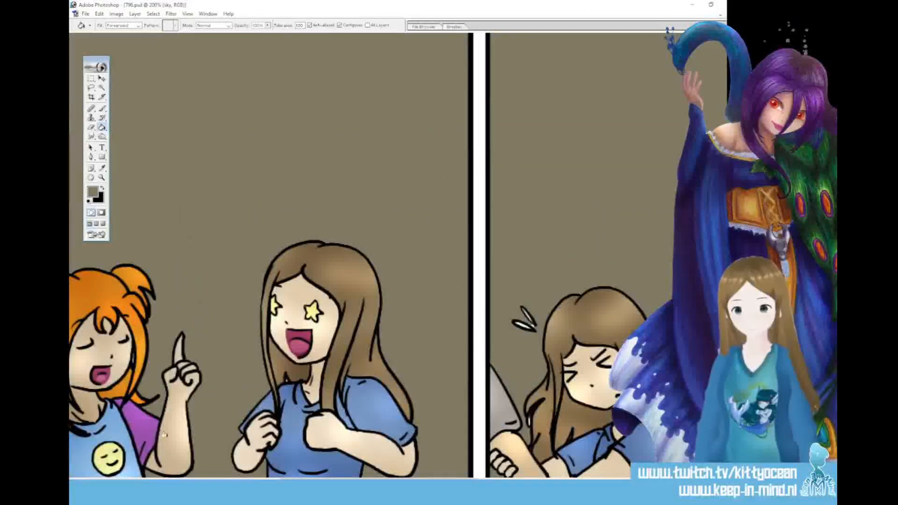
{"action": "key", "text": "ctrl+Page_Up"}
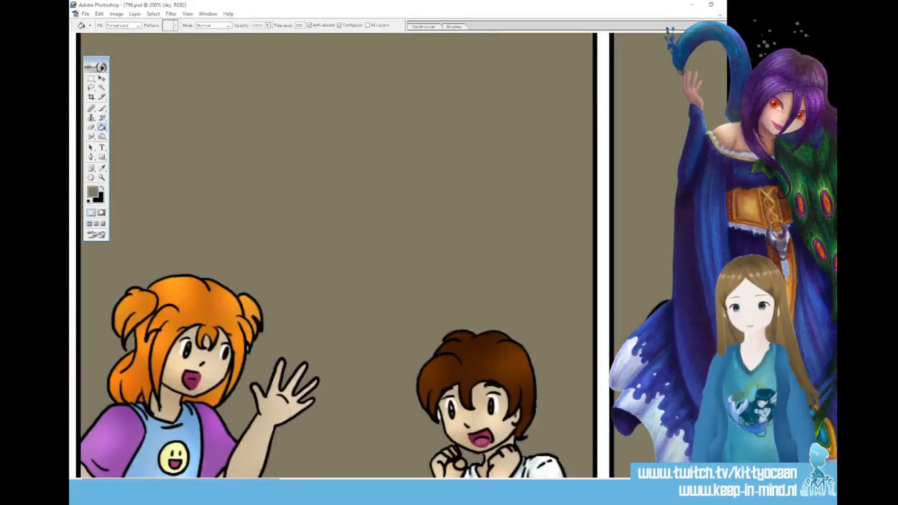
{"action": "key", "text": "b"}
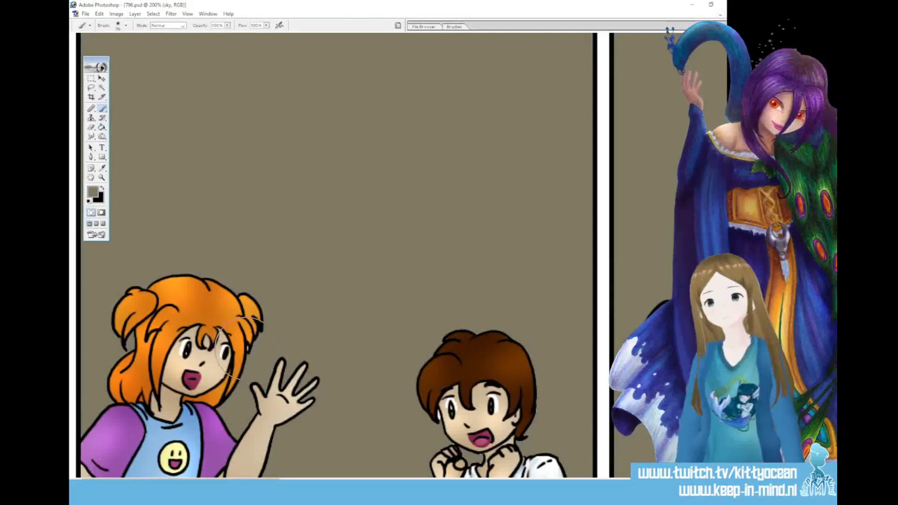
{"action": "left_click", "coordinate": [454, 27]}
{"action": "left_click", "coordinate": [534, 66]}
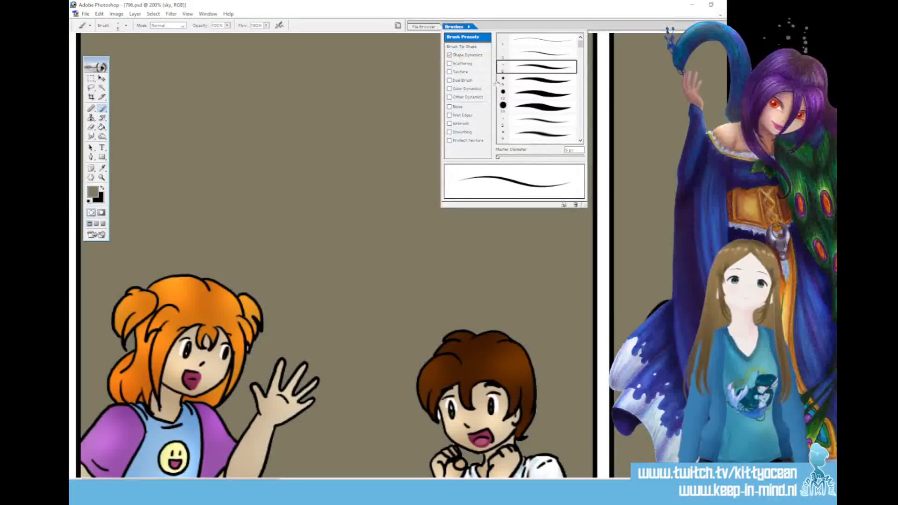
{"action": "left_click", "coordinate": [245, 346]}
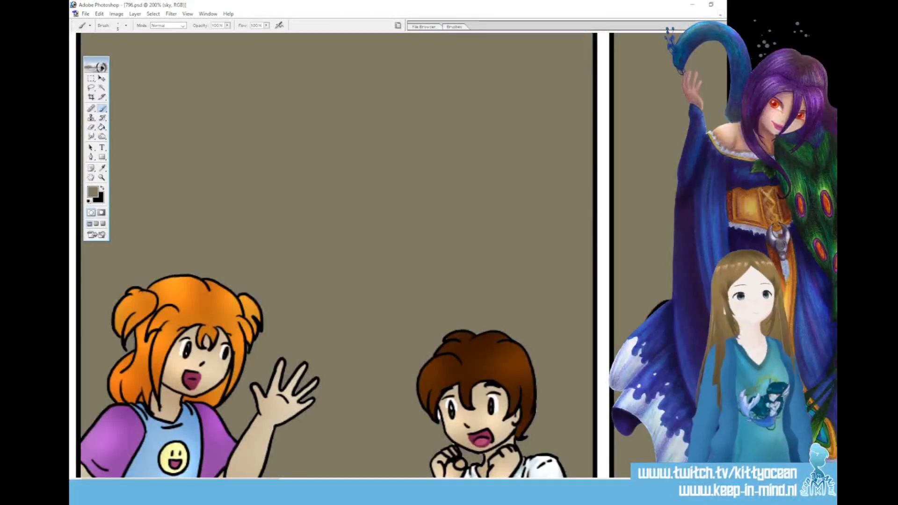
{"action": "scroll", "coordinate": [245, 347], "scroll_direction": "down", "scroll_amount": 3}
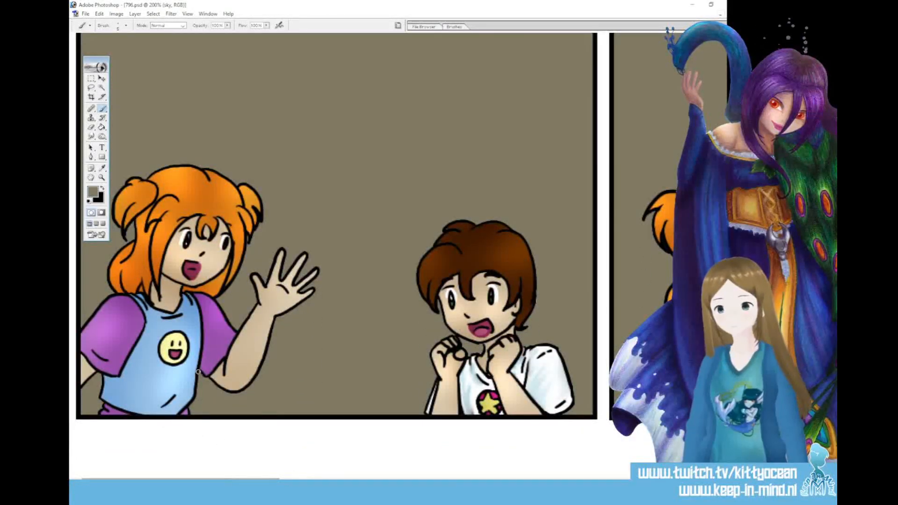
Brush grey-brown into the remaining background gaps around the characters in the second and third panels
{"action": "scroll", "coordinate": [327, 225], "scroll_direction": "right", "scroll_amount": 6}
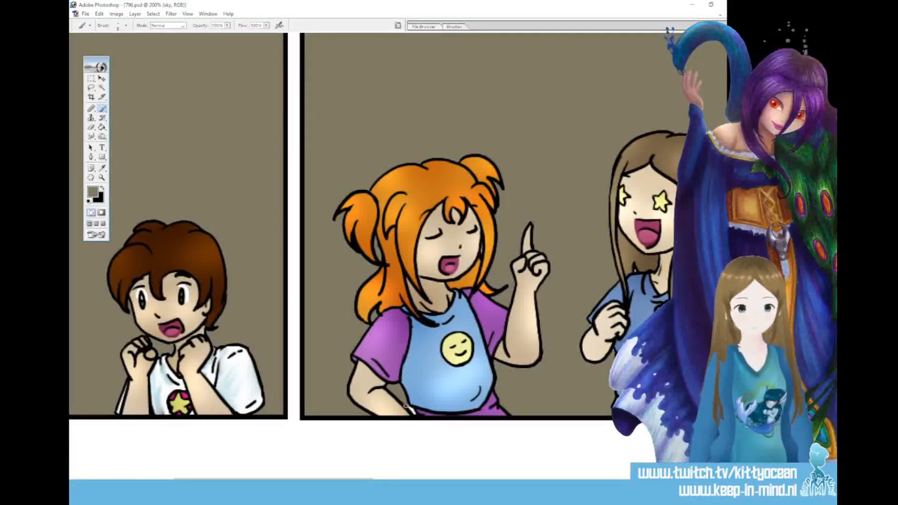
{"action": "scroll", "coordinate": [402, 418], "scroll_direction": "right", "scroll_amount": 4}
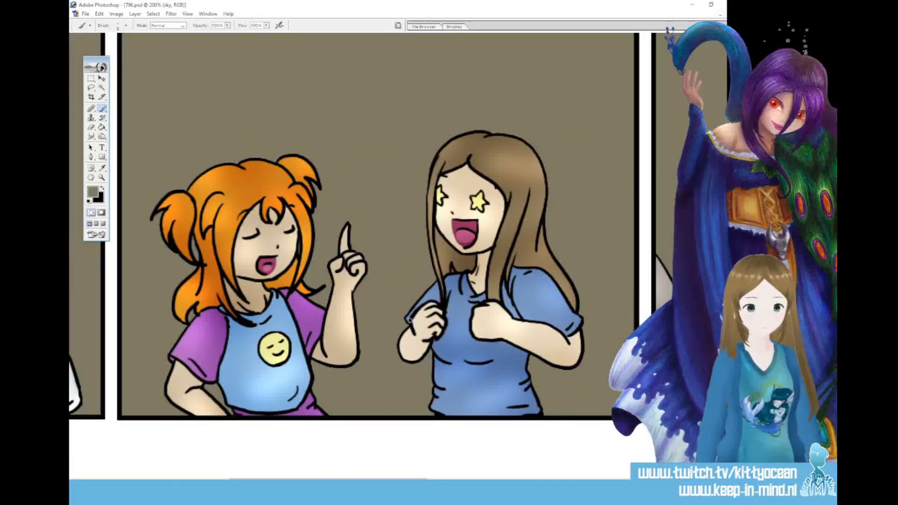
{"action": "scroll", "coordinate": [389, 470], "scroll_direction": "right", "scroll_amount": 10}
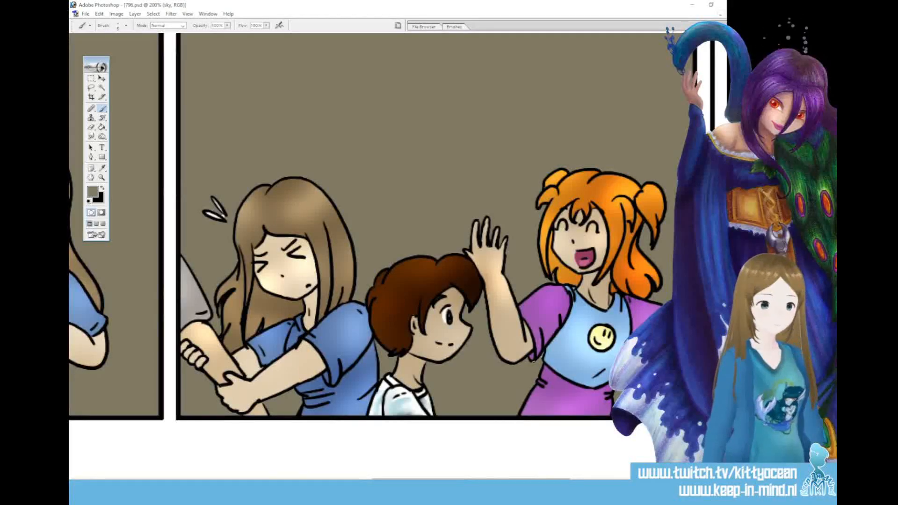
{"action": "left_click_drag", "start_coordinate": [471, 482], "coordinate": [518, 482]}
Apply a linear white-to-yellow Gradient Overlay to the sky layer and soften it to pale yellow
{"action": "key", "text": "ctrl+minus"}
{"action": "key", "text": "ctrl+minus"}
{"action": "key", "text": "ctrl+minus"}
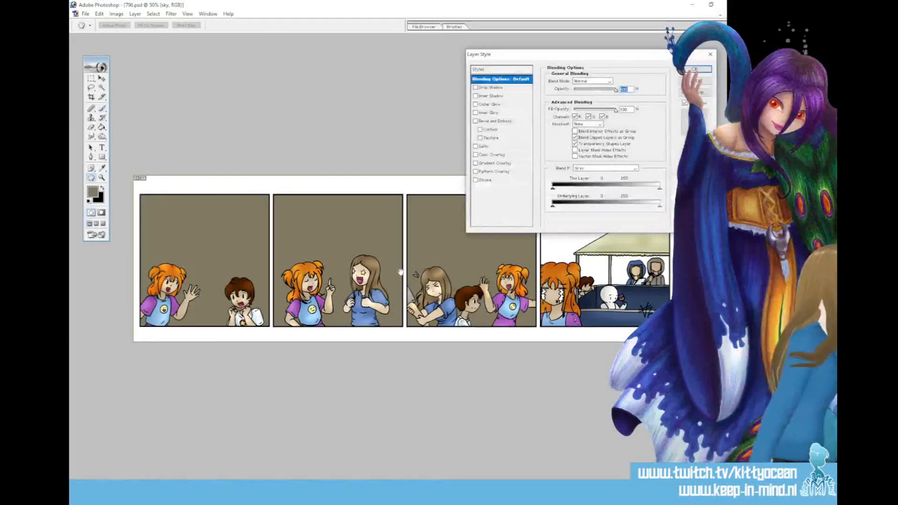
{"action": "left_click", "coordinate": [498, 163]}
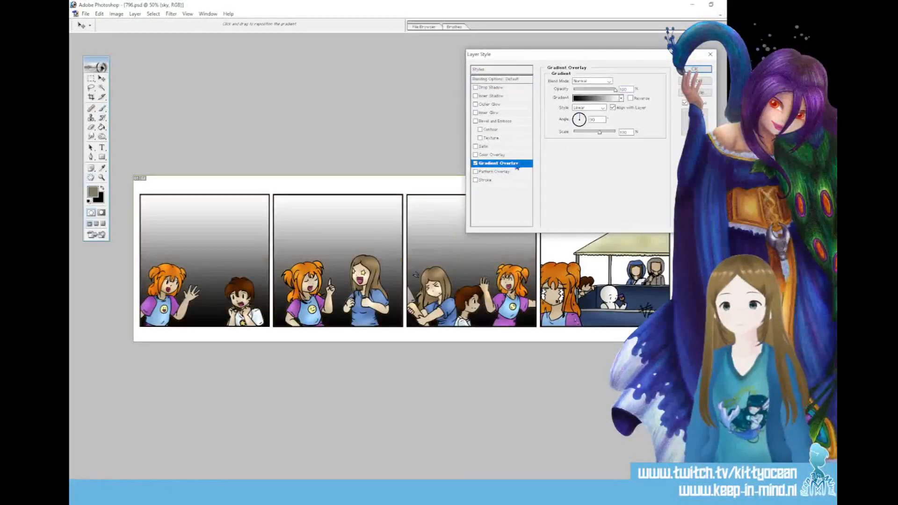
{"action": "left_click", "coordinate": [621, 98]}
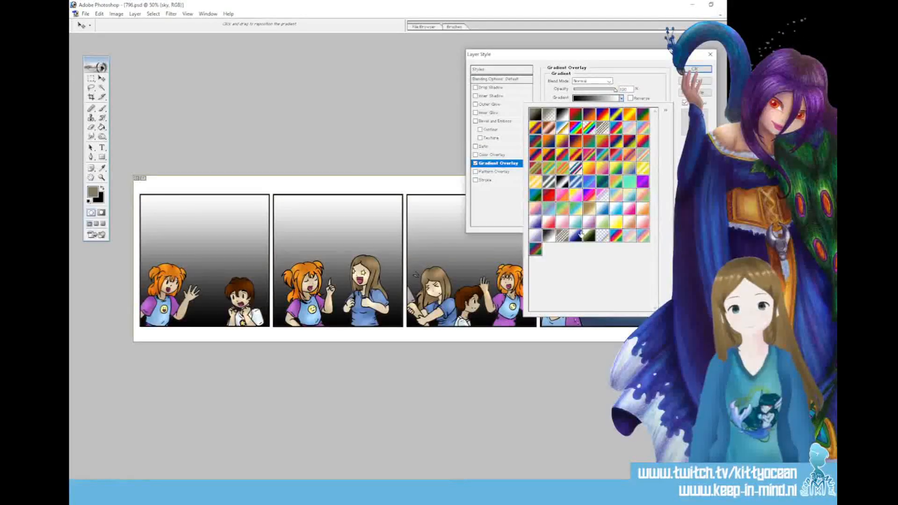
{"action": "left_click", "coordinate": [616, 227]}
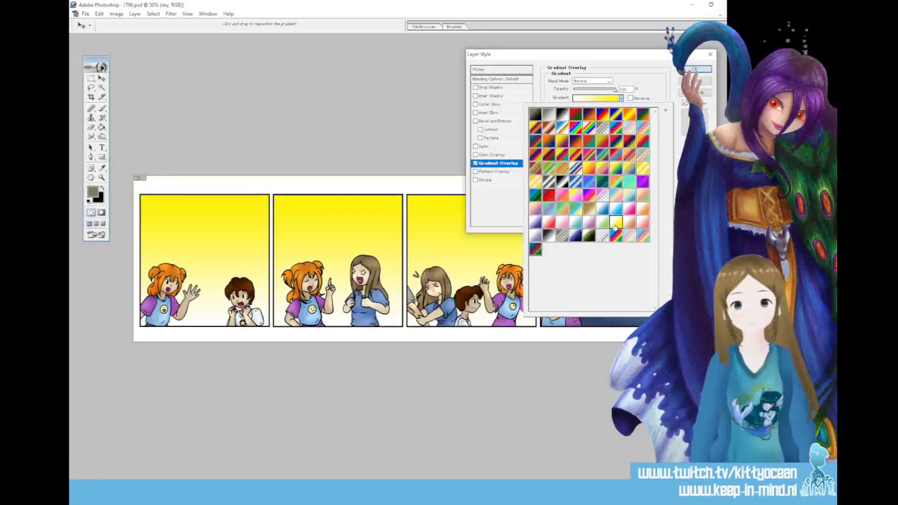
{"action": "left_click", "coordinate": [695, 69]}
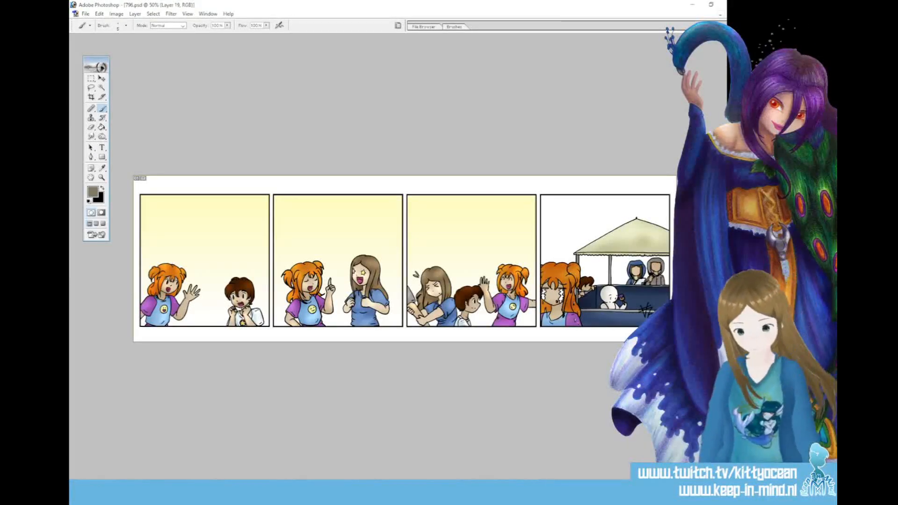
Name the new layer "sky2" and select the fourth panel's empty background areas on Layer 17 copy 2 with the Magic Wand
{"action": "key", "text": "Return"}
{"action": "key", "text": "ctrl+plus"}
{"action": "key", "text": "ctrl+plus"}
{"action": "key", "text": "ctrl+plus"}
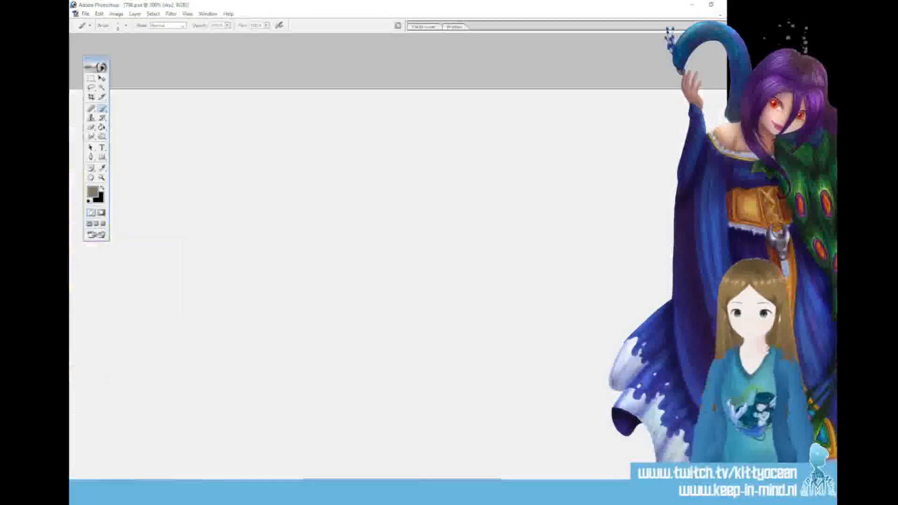
{"action": "left_click_drag", "start_coordinate": [459, 479], "coordinate": [641, 478]}
{"action": "left_click", "coordinate": [102, 88]}
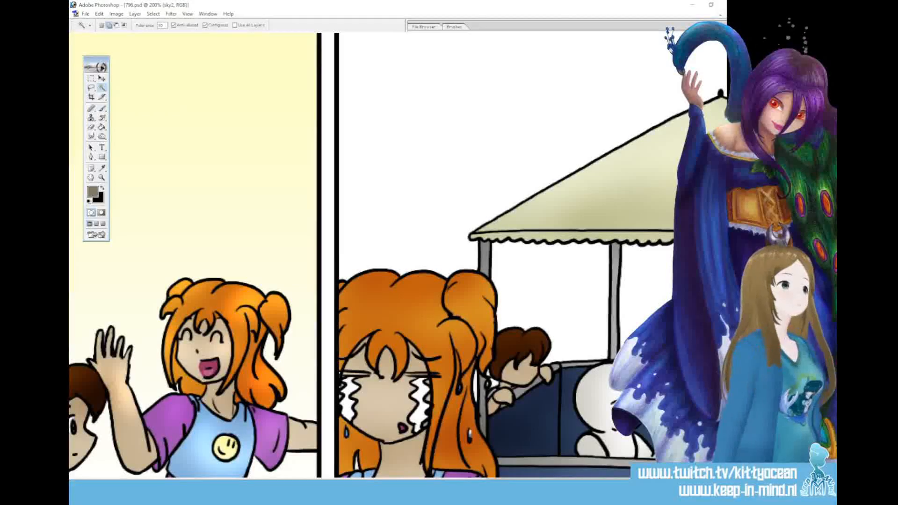
{"action": "left_click", "coordinate": [472, 212]}
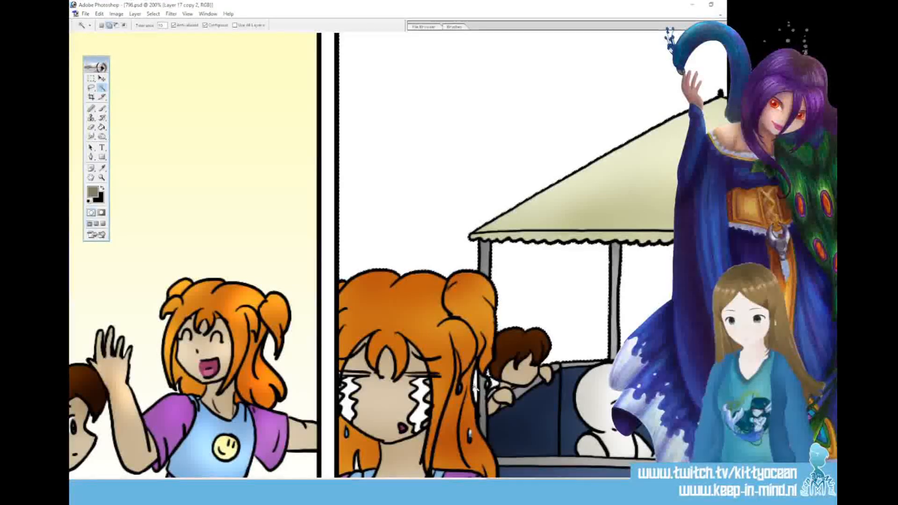
{"action": "left_click_drag", "start_coordinate": [519, 483], "coordinate": [587, 483]}
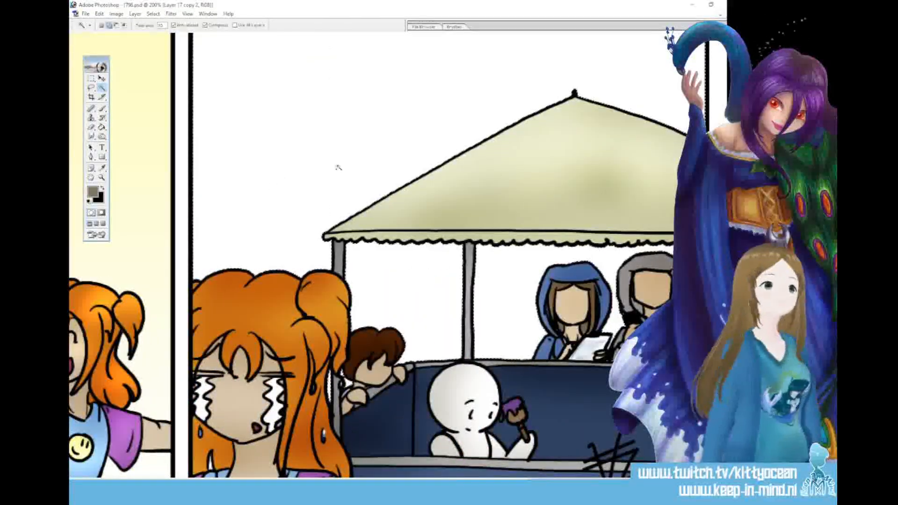
Fill the fourth panel's selected background with the grey-brown foreground colour on the sky2 layer, undoing the fill made on Layer 17 copy 2
{"action": "key", "text": "g"}
{"action": "left_click", "coordinate": [368, 163]}
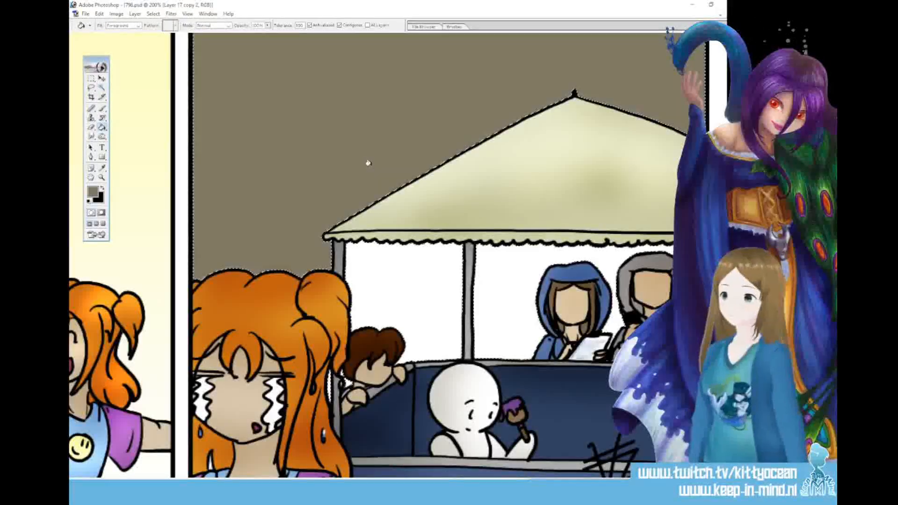
{"action": "key", "text": "ctrl+z"}
{"action": "key", "text": "alt+["}
{"action": "left_click", "coordinate": [412, 157]}
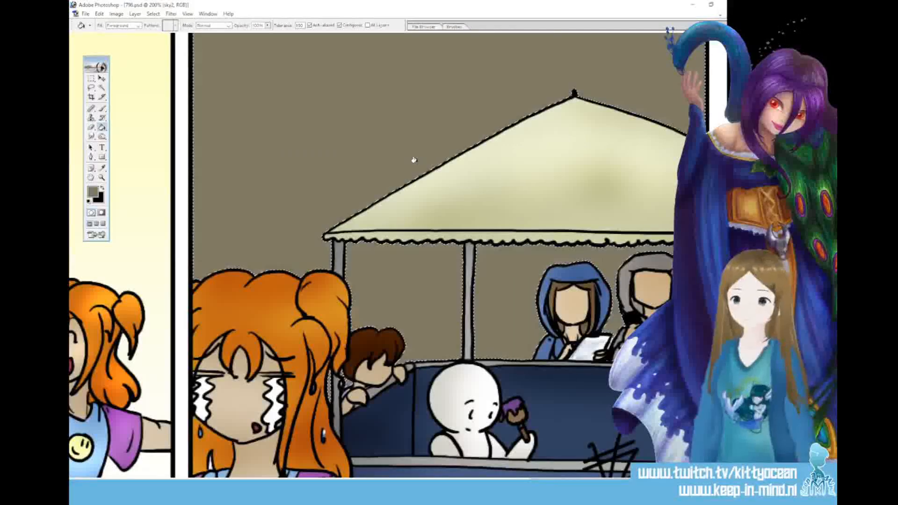
Apply a reversed black-to-white Gradient Overlay to the sky2 layer behind the fourth panel
{"action": "key", "text": "ctrl+minus"}
{"action": "key", "text": "ctrl+minus"}
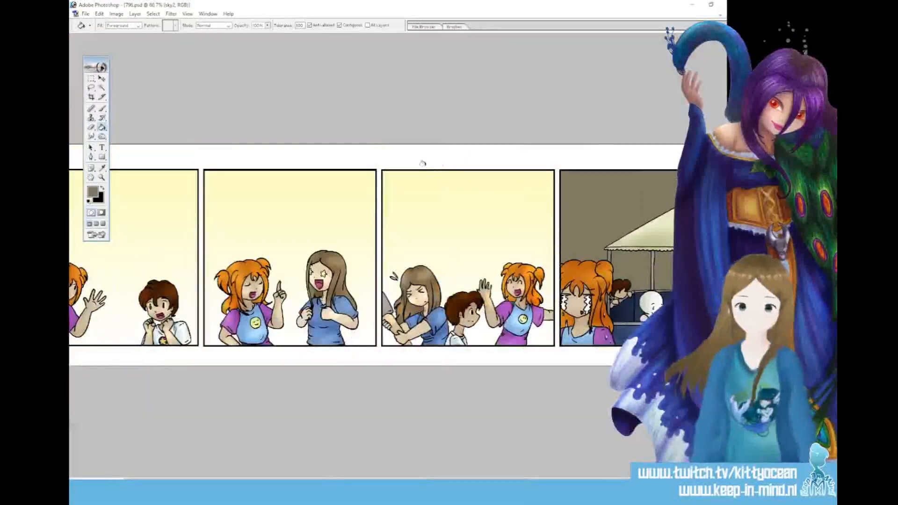
{"action": "double_click", "coordinate": [302, 179]}
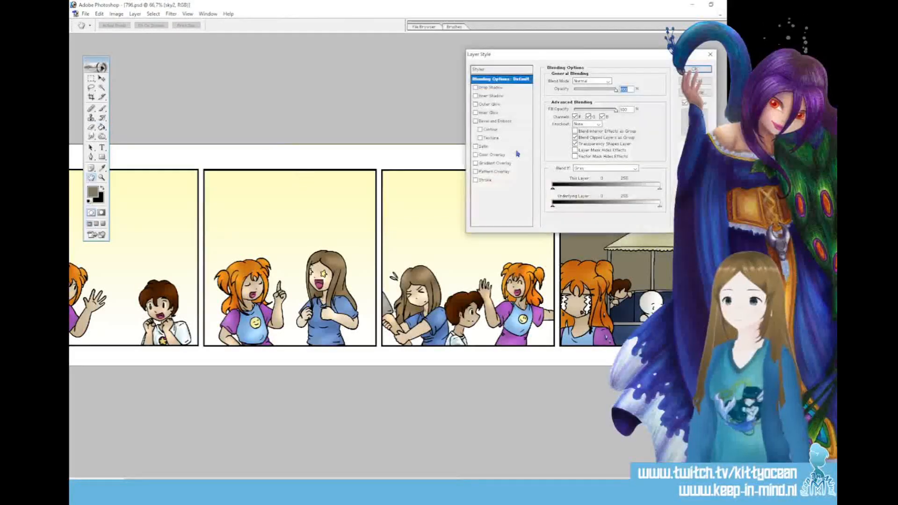
{"action": "left_click", "coordinate": [514, 164]}
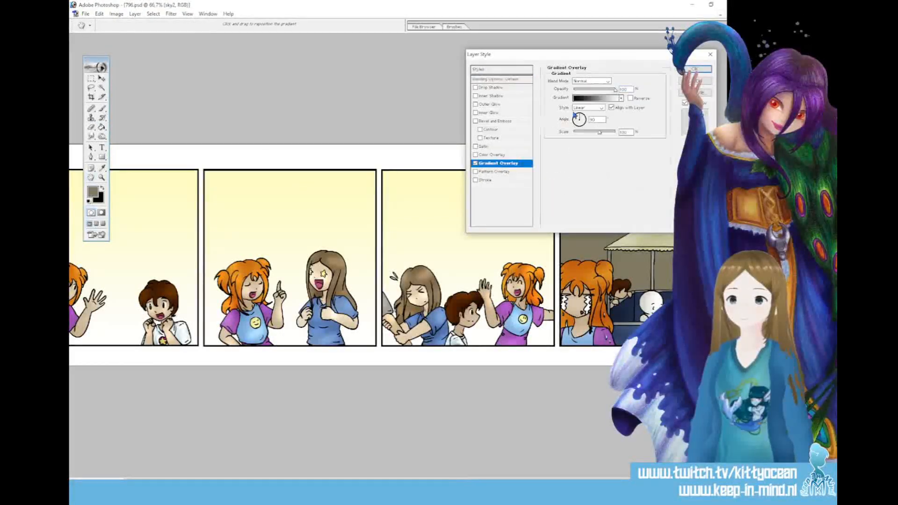
{"action": "left_click", "coordinate": [630, 99]}
{"action": "key", "text": "Return"}
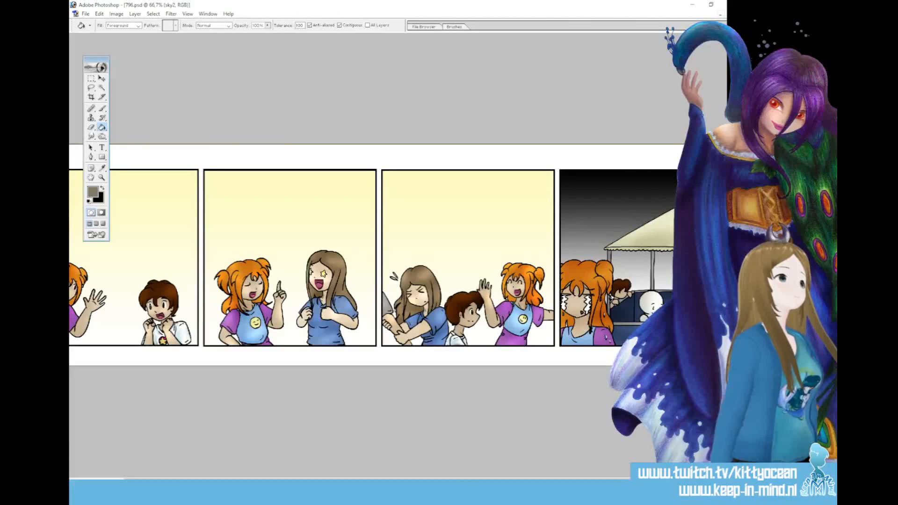
Name the new layer "rain" and make a rectangular selection around the whole fourth panel
{"action": "key", "text": "Return"}
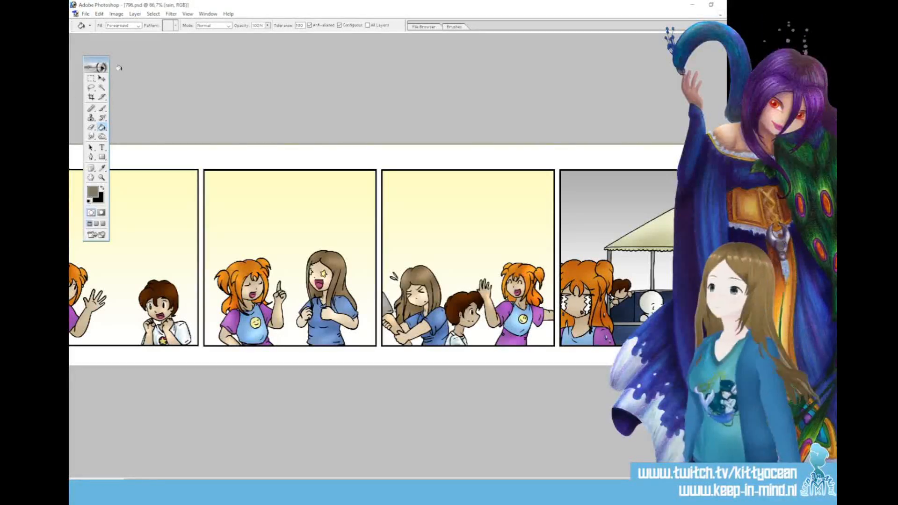
{"action": "left_click", "coordinate": [90, 79]}
{"action": "left_click_drag", "start_coordinate": [556, 166], "coordinate": [737, 359]}
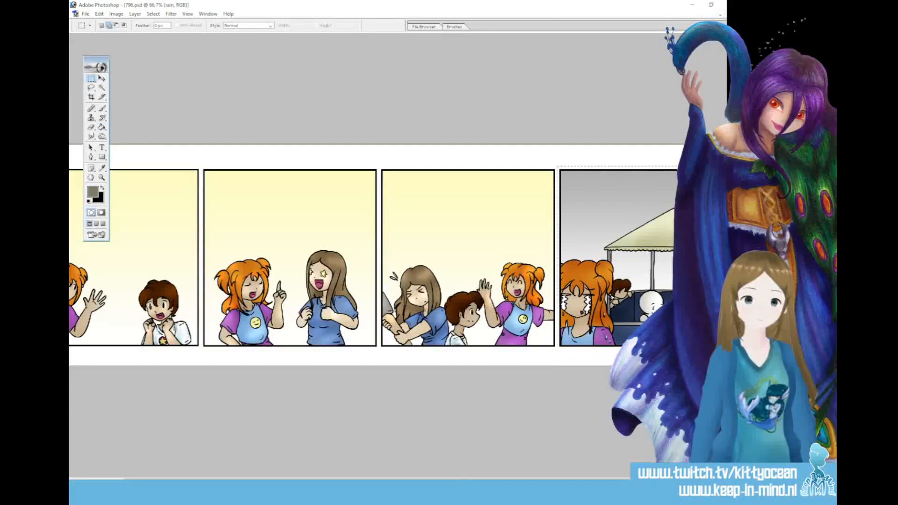
Start the Computones Tone filter on the selection and choose the Rain 02 tone from CTHDM04-Grayscale with Expression set to None
{"action": "left_click", "coordinate": [166, 15]}
{"action": "mouse_move", "coordinate": [224, 190]}
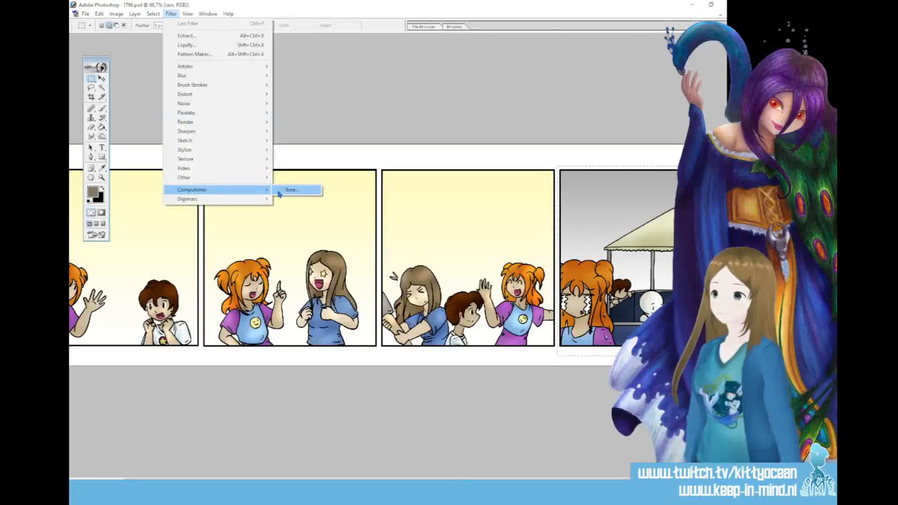
{"action": "left_click", "coordinate": [286, 193]}
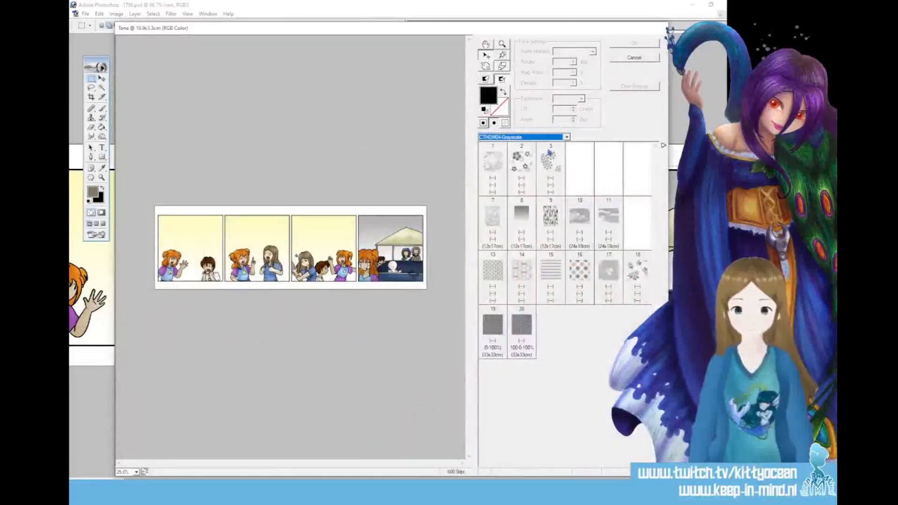
{"action": "left_click", "coordinate": [522, 215]}
{"action": "left_click", "coordinate": [561, 99]}
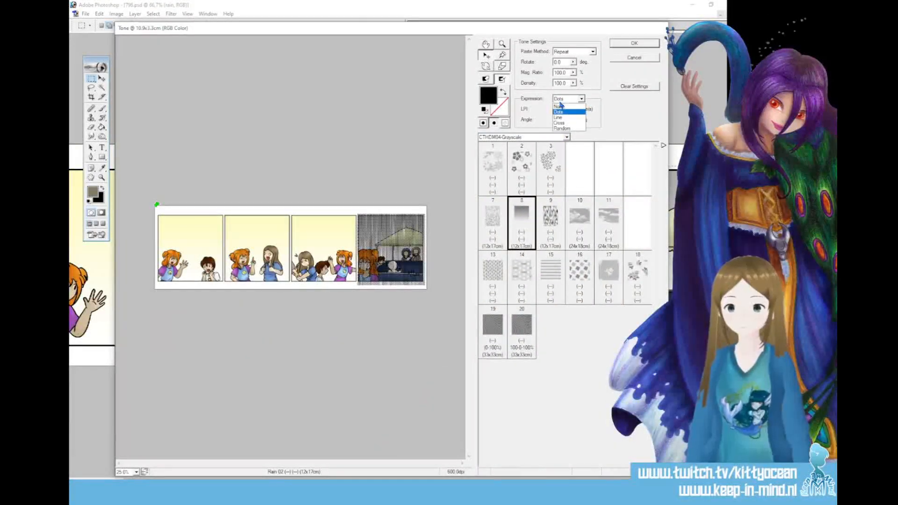
{"action": "left_click", "coordinate": [562, 107]}
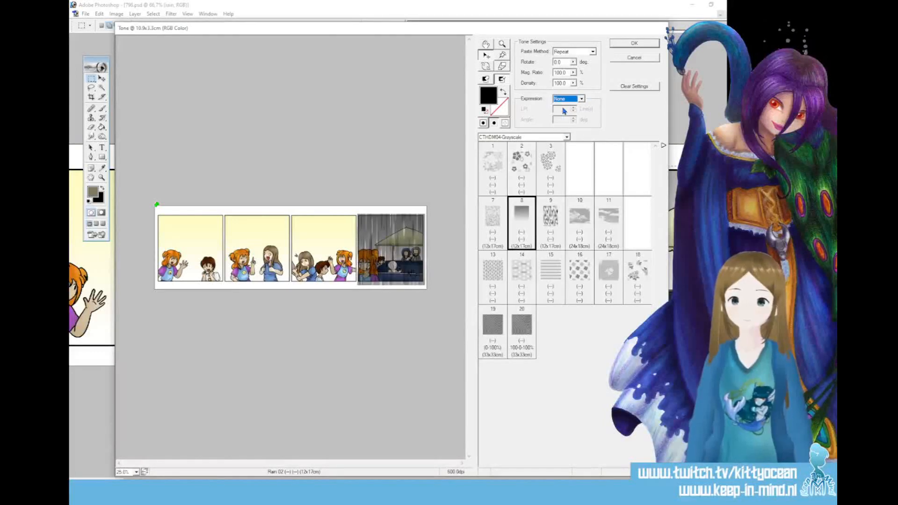
Set the rain tone's magnification ratio to 26.7%, apply it to the fourth panel and clear the selection
{"action": "mouse_move", "coordinate": [403, 262]}
{"action": "left_mouse_down"}
{"action": "mouse_move", "coordinate": [402, 248]}
{"action": "mouse_move", "coordinate": [402, 261]}
{"action": "left_mouse_up"}
{"action": "left_click", "coordinate": [573, 73]}
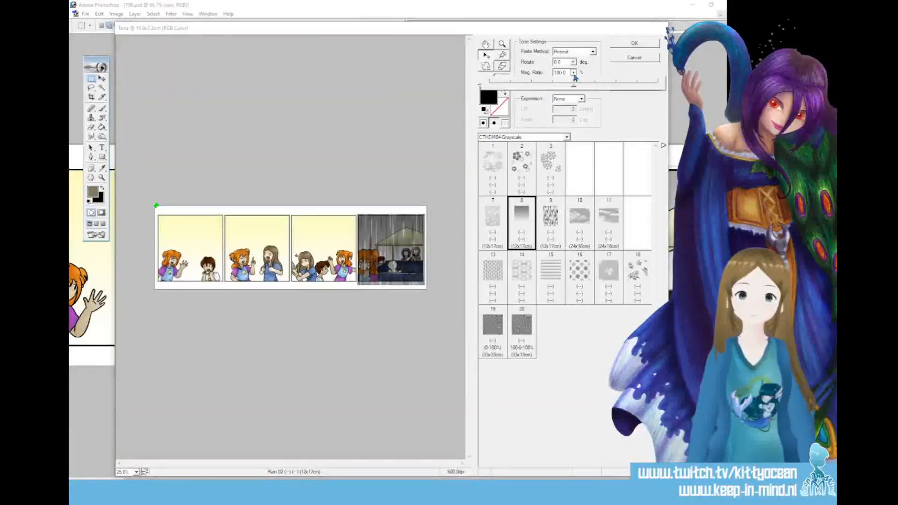
{"action": "left_click_drag", "start_coordinate": [575, 90], "coordinate": [507, 90]}
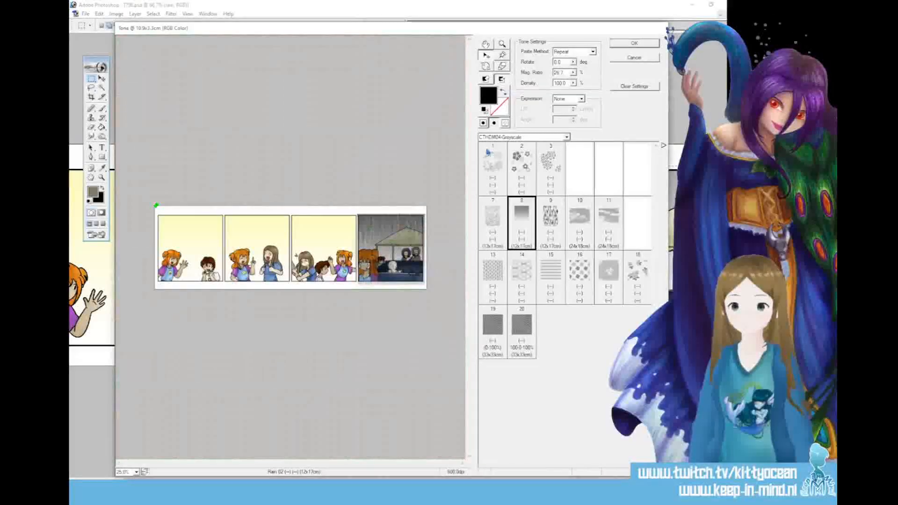
{"action": "left_click", "coordinate": [628, 43]}
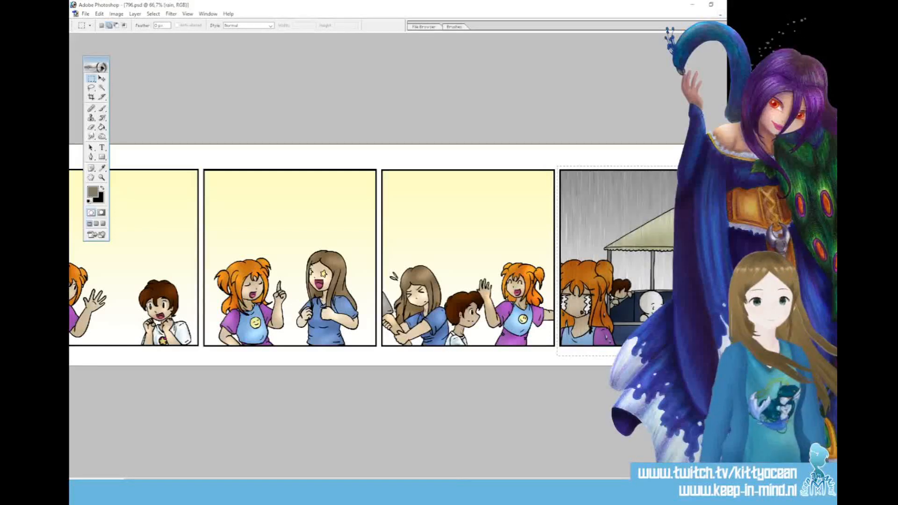
{"action": "key", "text": "ctrl+minus"}
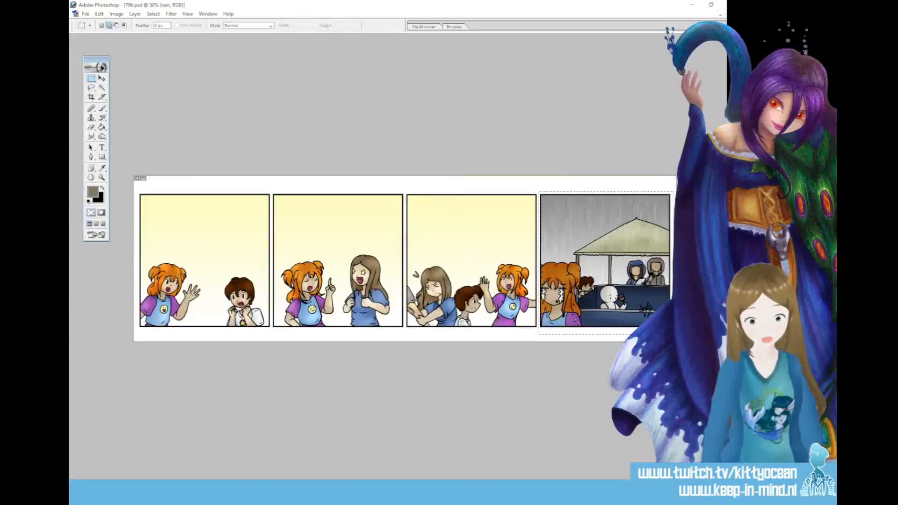
{"action": "key", "text": "ctrl+d"}
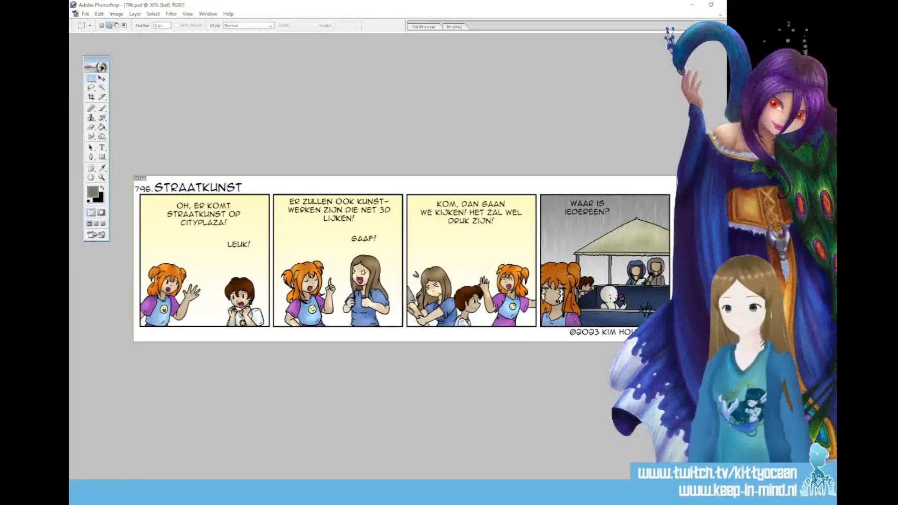
Draw elliptical speech balloon selections at the dialogue texts in all four panels on the ball layer
{"action": "left_click_drag", "start_coordinate": [92, 79], "coordinate": [112, 88]}
{"action": "left_click_drag", "start_coordinate": [152, 200], "coordinate": [240, 236]}
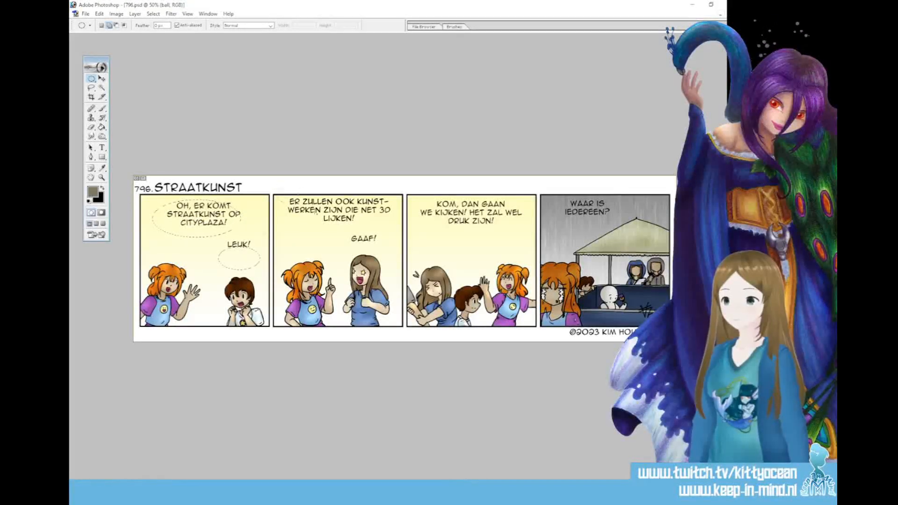
{"action": "left_click_drag", "start_coordinate": [389, 236], "coordinate": [394, 254]}
{"action": "left_click_drag", "start_coordinate": [414, 190], "coordinate": [528, 240]}
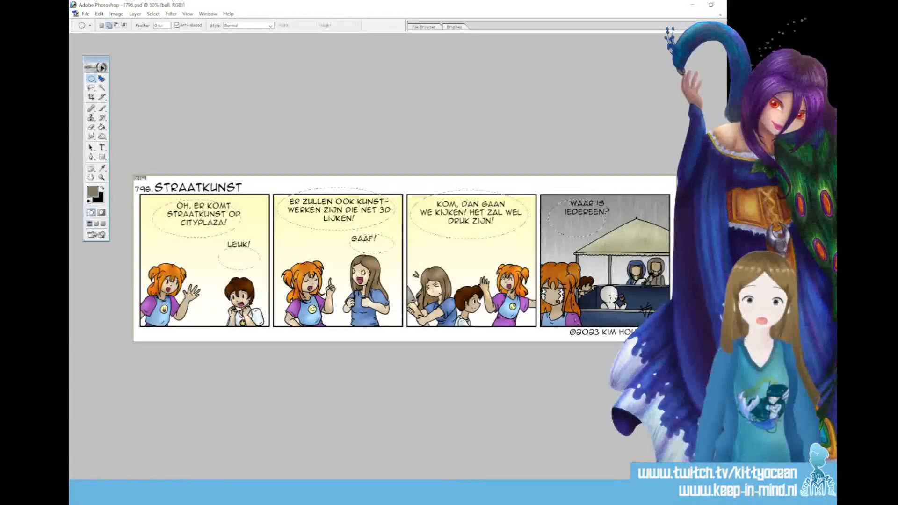
Add pointed tails from the balloon selections towards the speaking characters with the Polygonal Lasso
{"action": "left_click", "coordinate": [92, 88]}
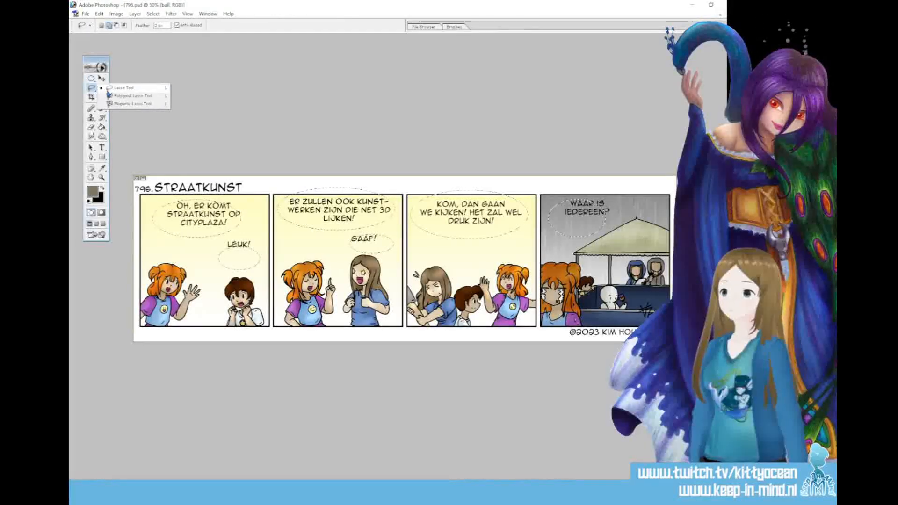
{"action": "left_click", "coordinate": [133, 96]}
{"action": "left_click", "coordinate": [175, 262]}
{"action": "double_click", "coordinate": [182, 230]}
{"action": "left_click", "coordinate": [249, 276]}
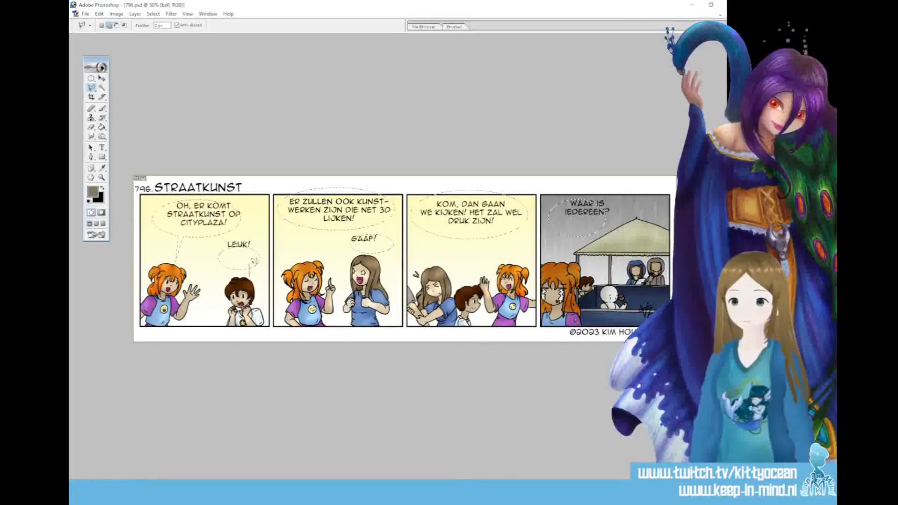
{"action": "left_click", "coordinate": [317, 228]}
{"action": "left_click", "coordinate": [316, 259]}
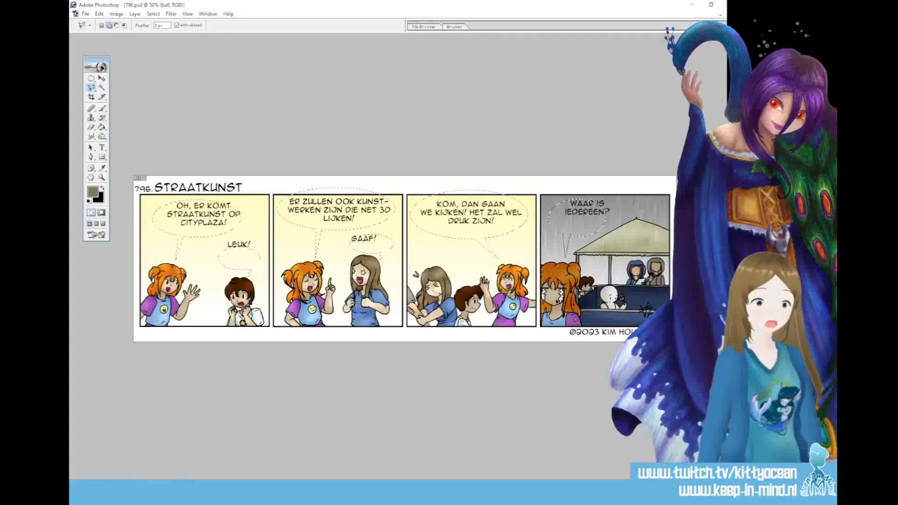
{"action": "left_click", "coordinate": [565, 234]}
Fill the balloon selections with white on the ball layer using the Paint Bucket, and deselect
{"action": "left_click", "coordinate": [102, 127]}
{"action": "left_click", "coordinate": [89, 201]}
{"action": "left_click", "coordinate": [102, 188]}
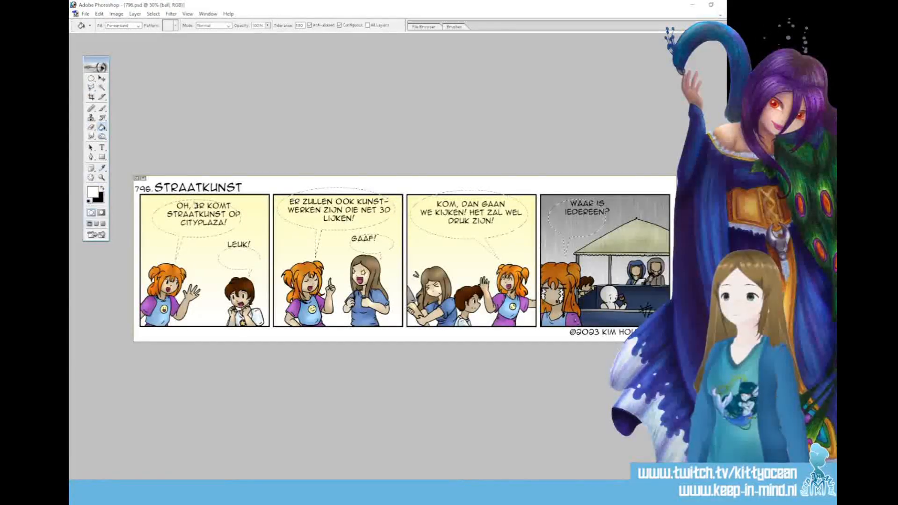
{"action": "left_click", "coordinate": [172, 205]}
{"action": "key", "text": "ctrl+d"}
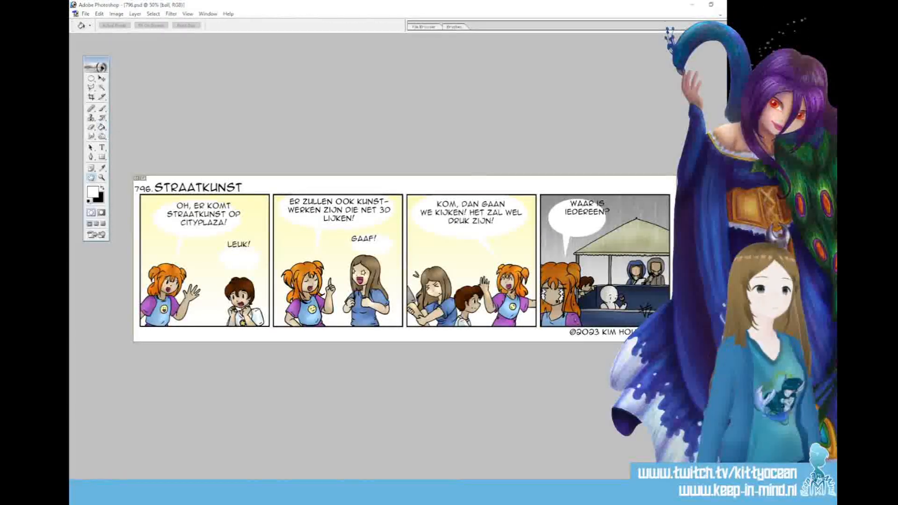
Add a 4 px black (000000) outside Stroke layer style to the speech balloons on the ball layer
{"action": "left_click", "coordinate": [476, 181]}
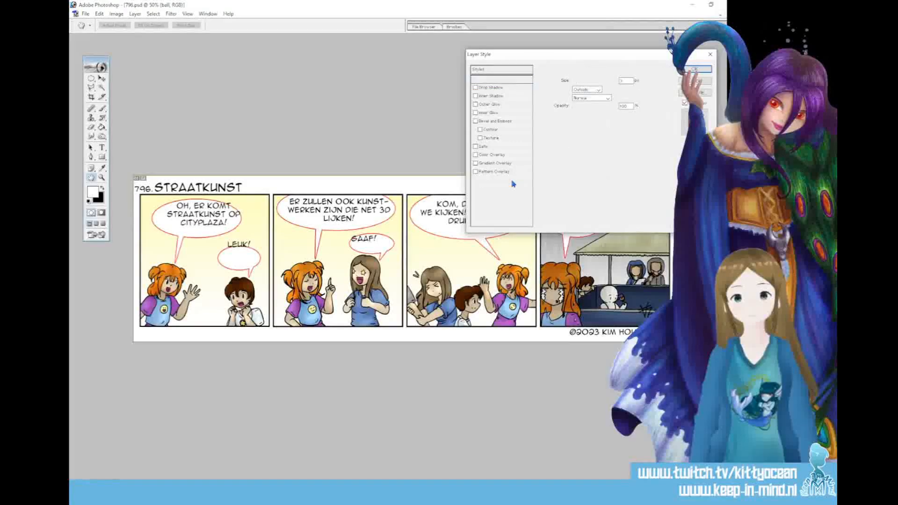
{"action": "type", "text": "4"}
{"action": "left_click", "coordinate": [567, 130]}
{"action": "type", "text": "0"}
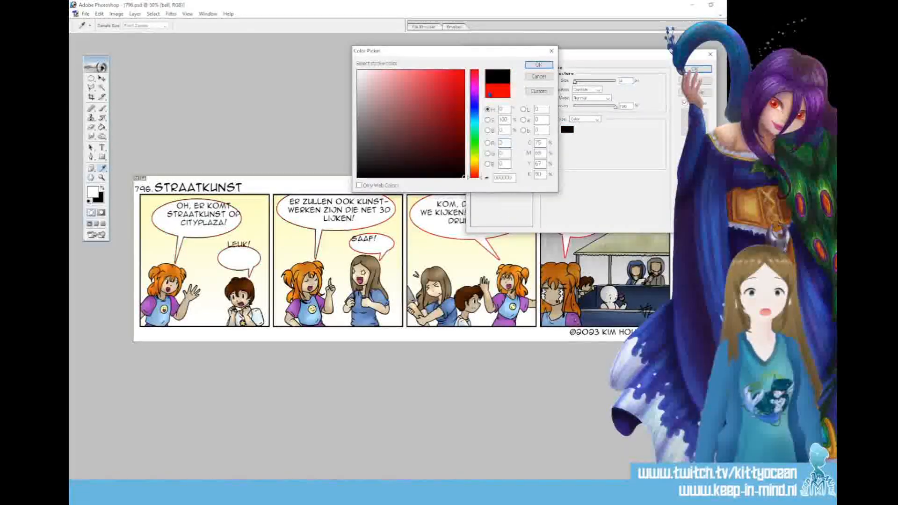
{"action": "left_click", "coordinate": [539, 64]}
{"action": "left_click", "coordinate": [695, 69]}
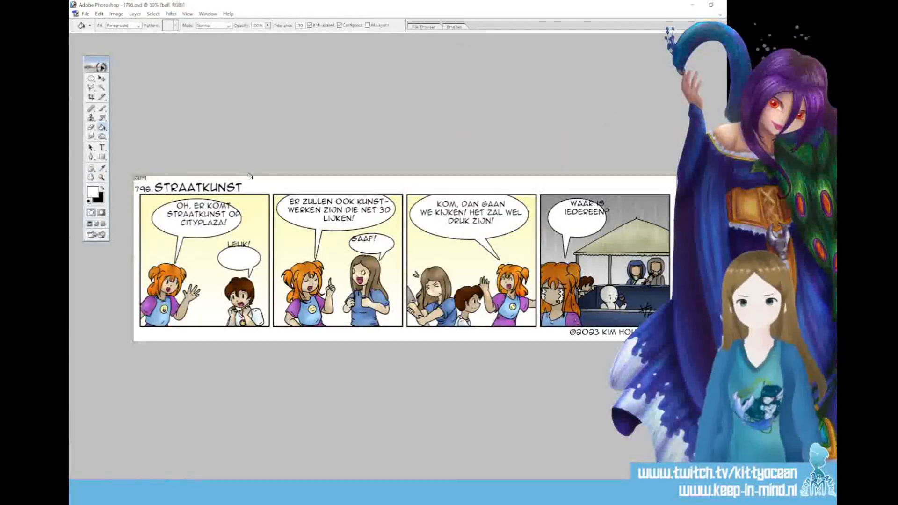
Nudge the second panel's "Er zullen ook kunstwerken" text into place and move "Leuk!" down into its balloon in the first panel
{"action": "left_click", "coordinate": [295, 217], "text": "ctrl"}
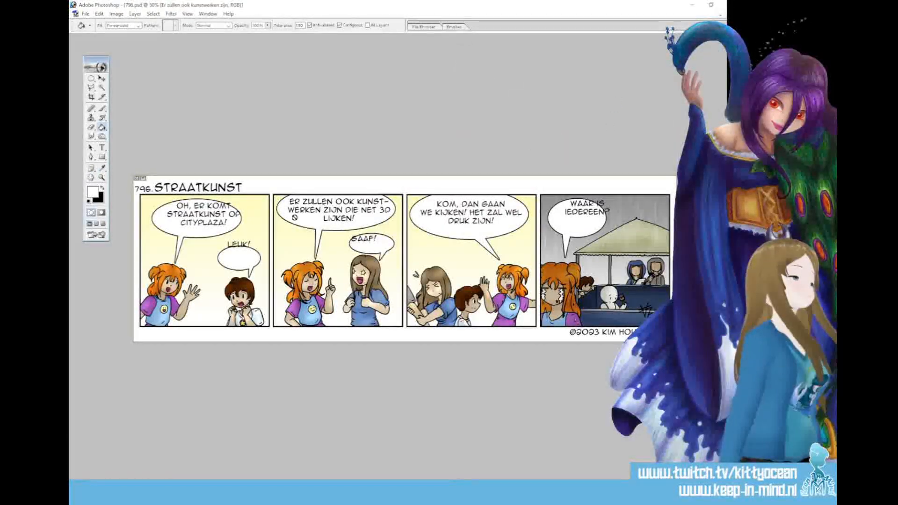
{"action": "key", "text": "v"}
{"action": "left_click_drag", "start_coordinate": [351, 208], "coordinate": [346, 209]}
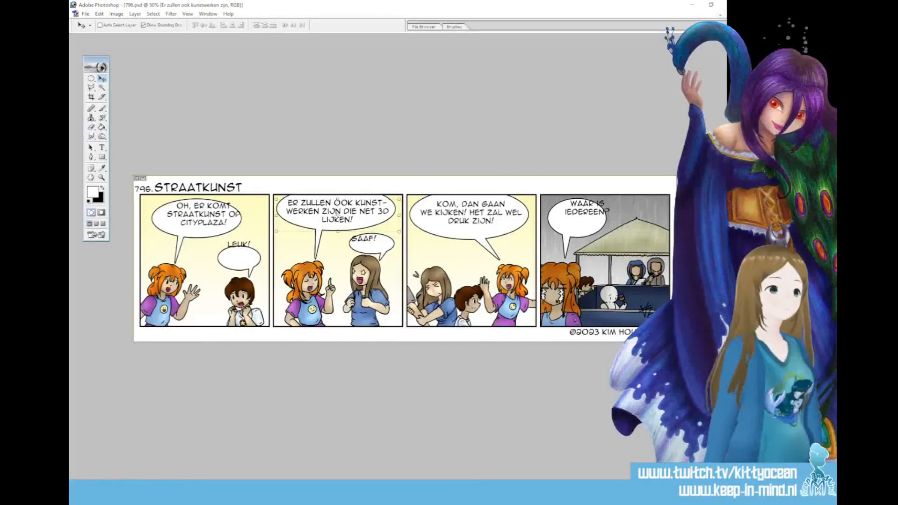
{"action": "left_click_drag", "start_coordinate": [258, 256], "coordinate": [259, 270]}
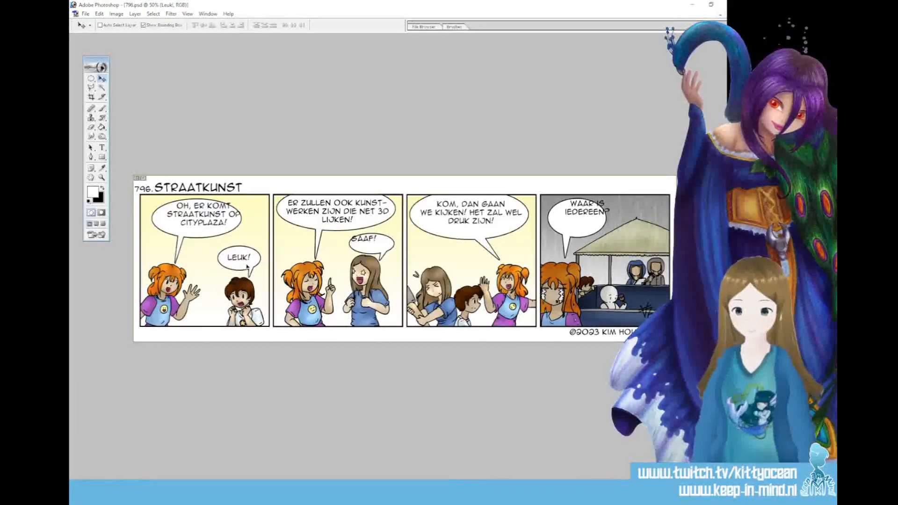
Select the "Leuk!" balloon on the ball layer with the Rectangular Marquee and shrink it slightly with Free Transform
{"action": "key", "text": "alt+bracketleft"}
{"action": "left_click_drag", "start_coordinate": [90, 79], "coordinate": [123, 80]}
{"action": "left_click_drag", "start_coordinate": [212, 245], "coordinate": [262, 275]}
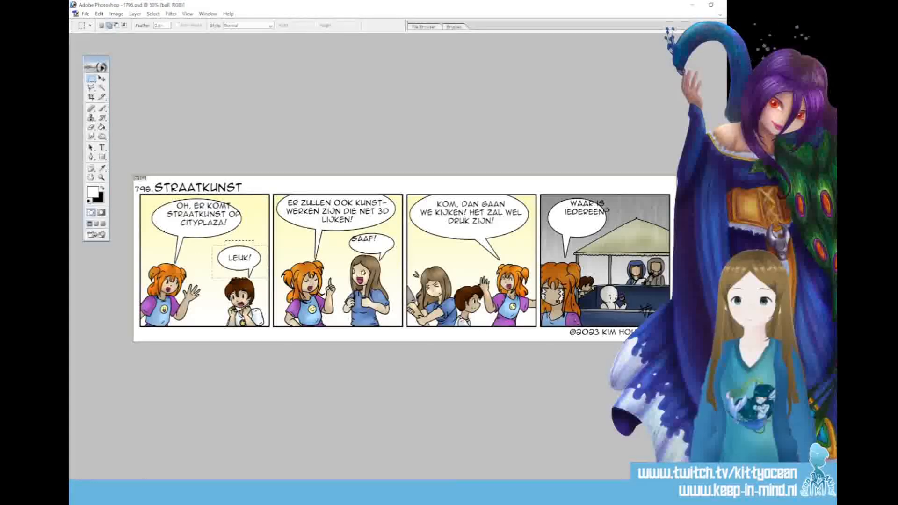
{"action": "key", "text": "ctrl+t"}
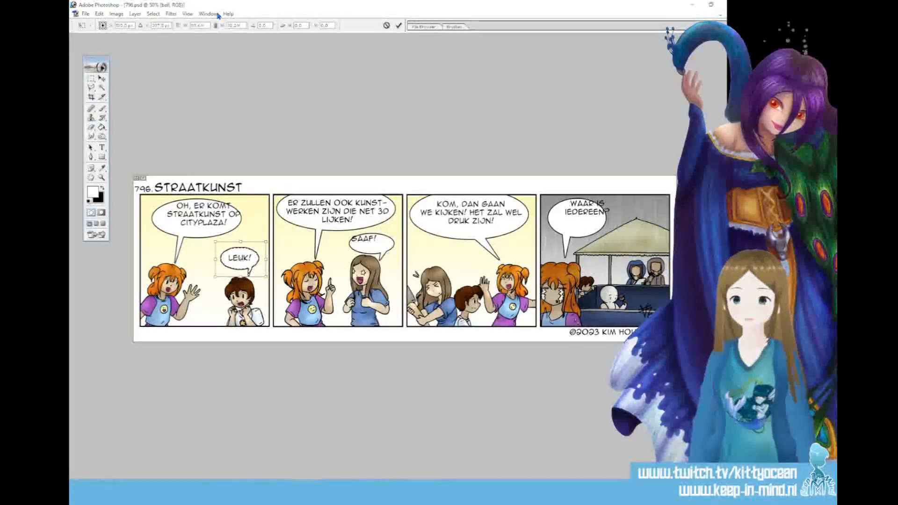
{"action": "left_click", "coordinate": [397, 25]}
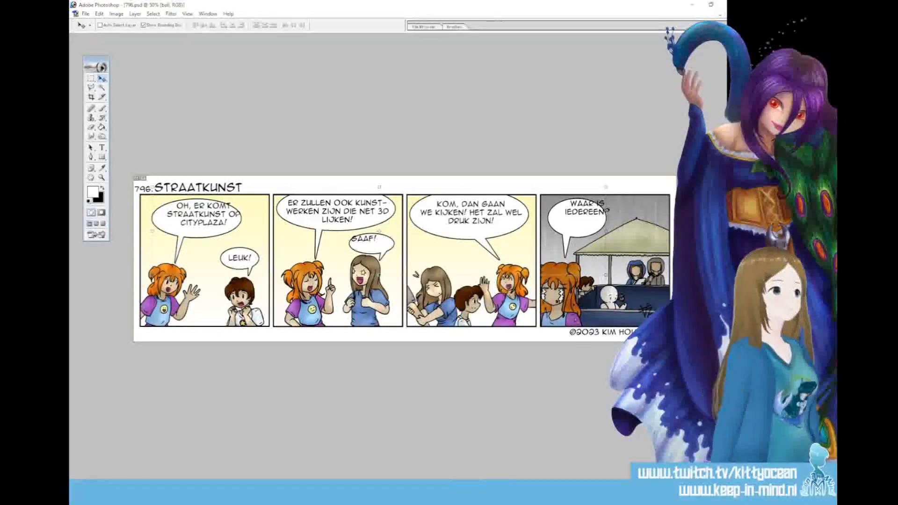
Center the texts "Oh, er komt straatkunst op Cityplaza!", "Waar is iedereen?" and "Gaaf!" inside their speech balloons
{"action": "left_click", "coordinate": [203, 213]}
{"action": "left_click_drag", "start_coordinate": [258, 219], "coordinate": [253, 223]}
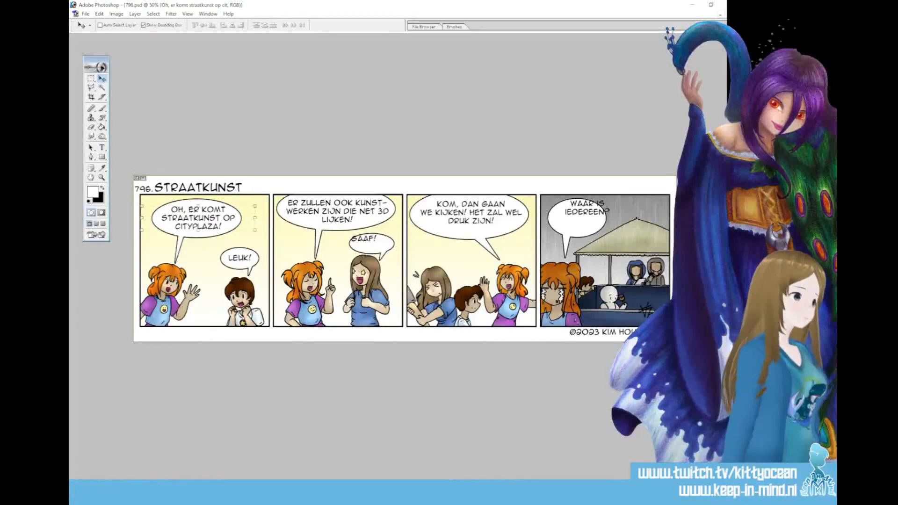
{"action": "left_click", "coordinate": [587, 209]}
{"action": "left_click_drag", "start_coordinate": [608, 221], "coordinate": [597, 229]}
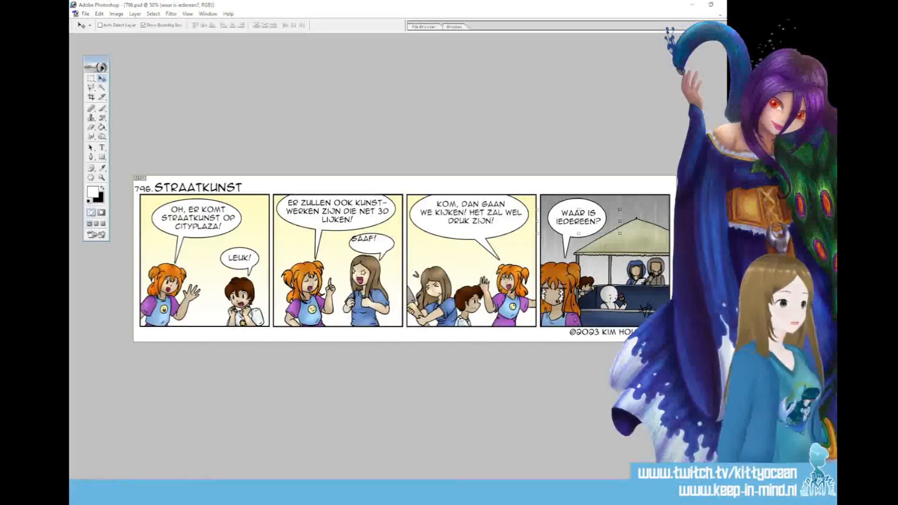
{"action": "left_click", "coordinate": [702, 244]}
{"action": "left_click_drag", "start_coordinate": [378, 253], "coordinate": [389, 257]}
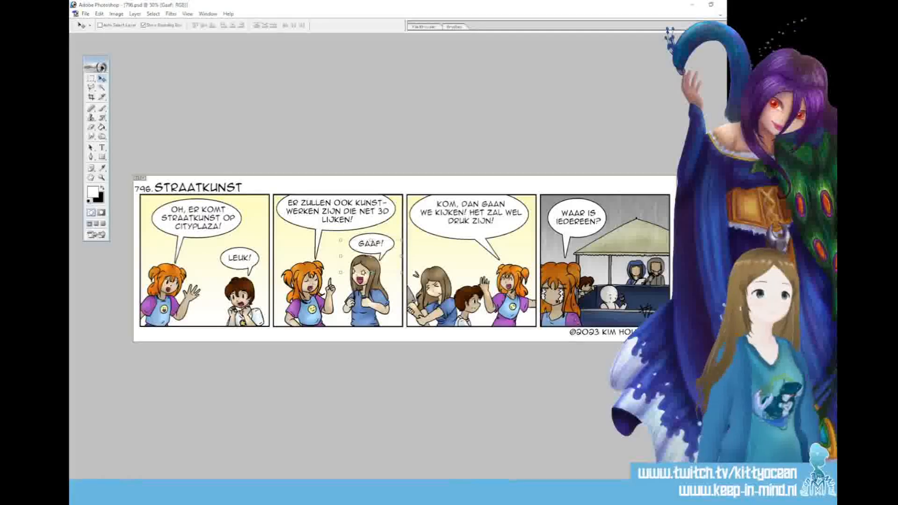
Shift the third panel's "Kom, dan gaan we kijken!" text slightly down and to the left inside its balloon
{"action": "left_click", "coordinate": [471, 213], "text": "ctrl"}
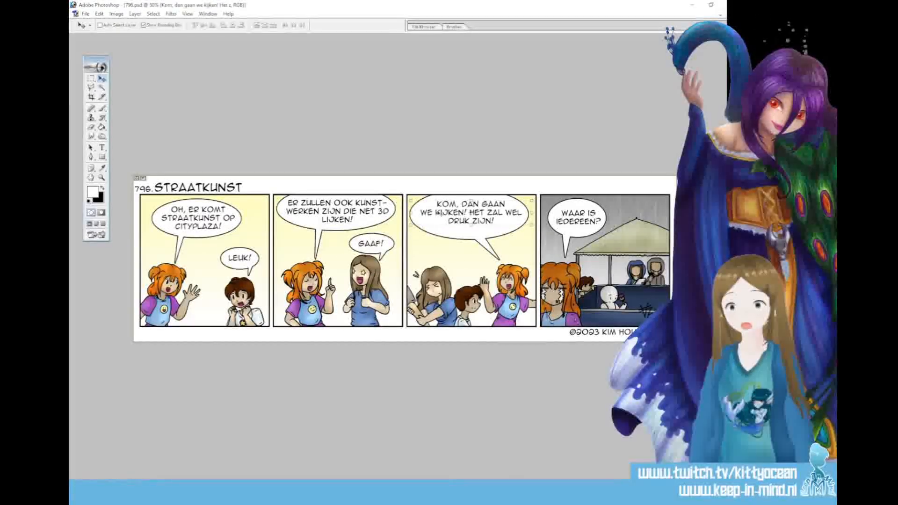
{"action": "left_click", "coordinate": [102, 147]}
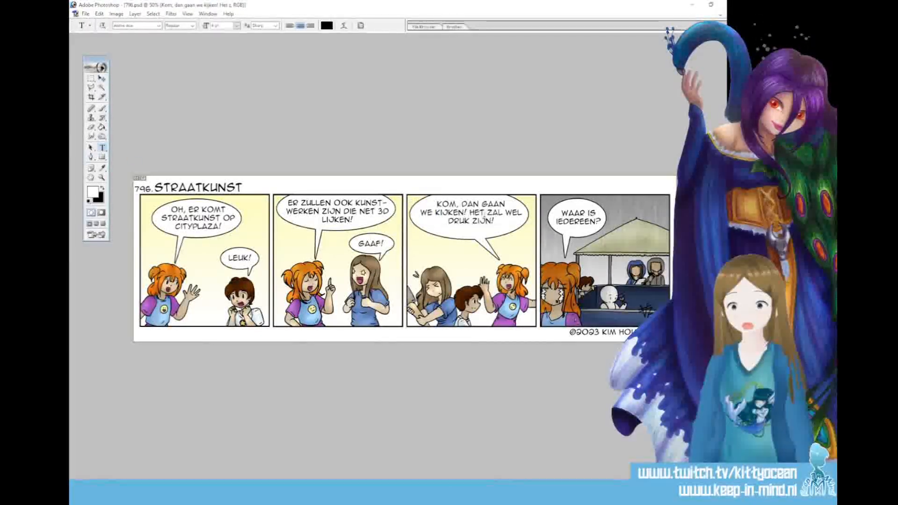
{"action": "left_click", "coordinate": [502, 217]}
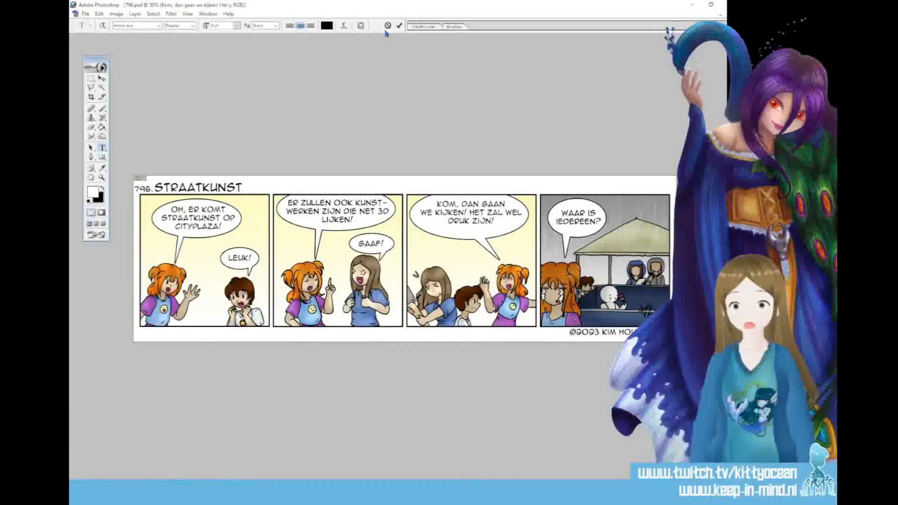
{"action": "left_click", "coordinate": [399, 25]}
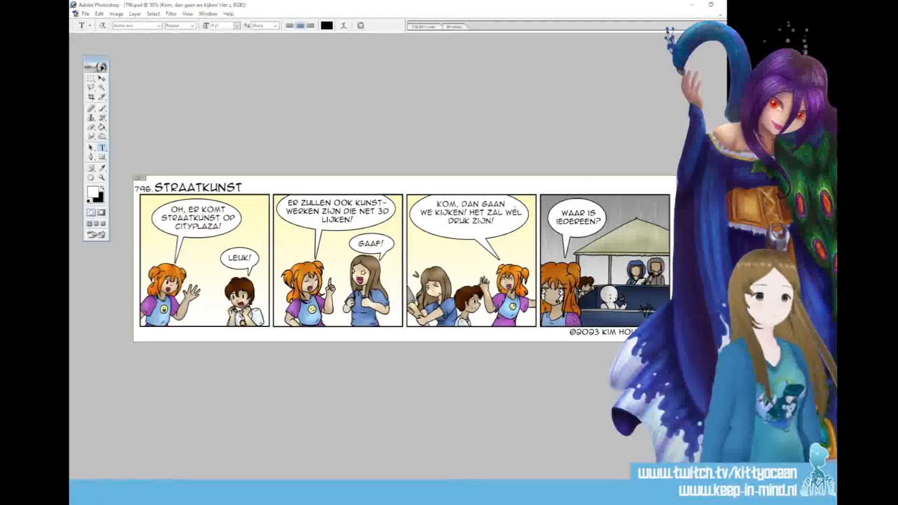
{"action": "key", "text": "v"}
{"action": "left_click_drag", "start_coordinate": [497, 223], "coordinate": [495, 226]}
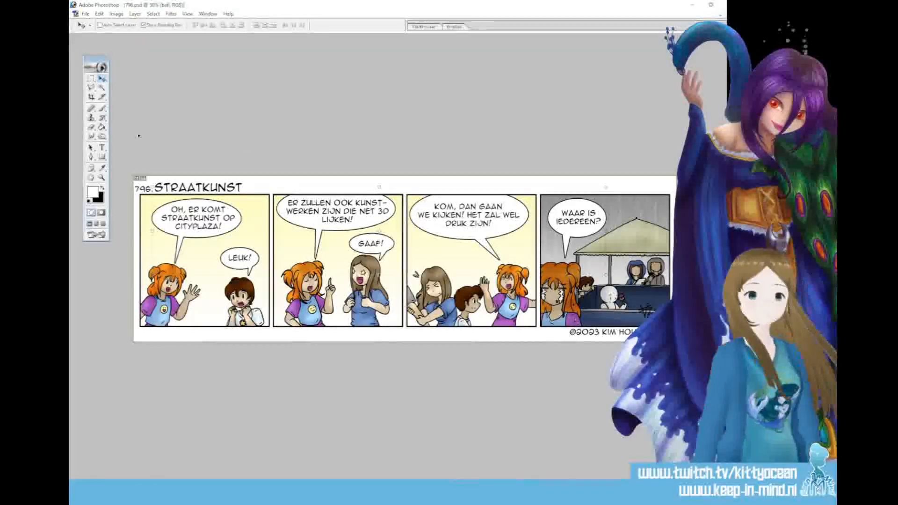
Select the third panel's balloon on the ball layer, reduce its height slightly from above and below, and apply the transform
{"action": "left_click", "coordinate": [91, 80]}
{"action": "left_click_drag", "start_coordinate": [446, 233], "coordinate": [536, 265]}
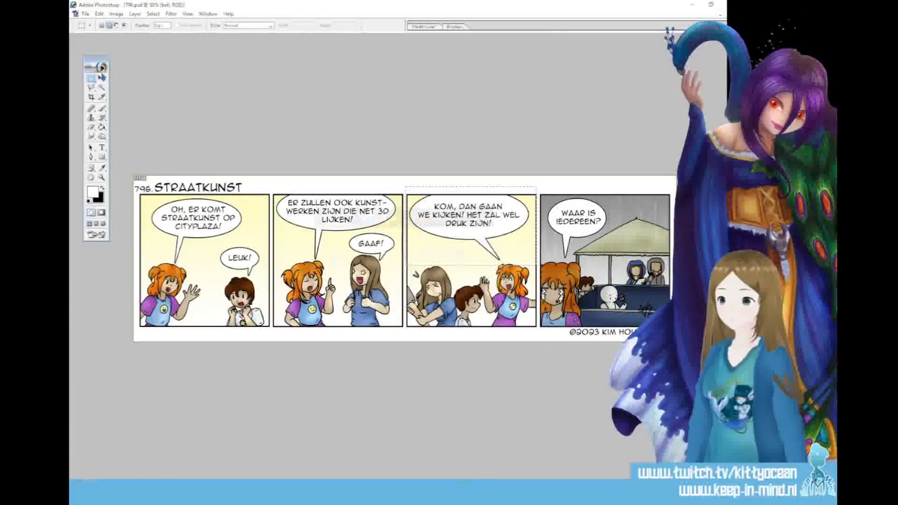
{"action": "left_click", "coordinate": [482, 291]}
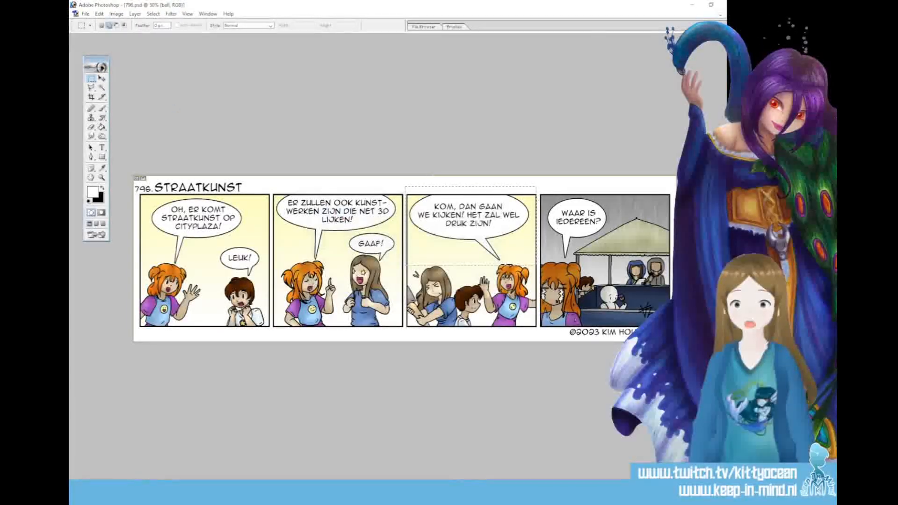
{"action": "key", "text": "v"}
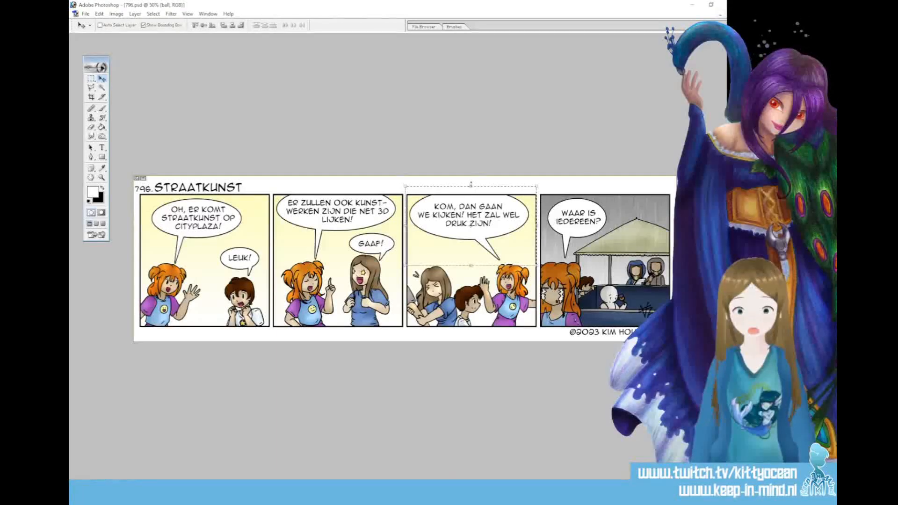
{"action": "left_click_drag", "start_coordinate": [471, 185], "coordinate": [470, 191]}
{"action": "left_click_drag", "start_coordinate": [470, 266], "coordinate": [472, 259]}
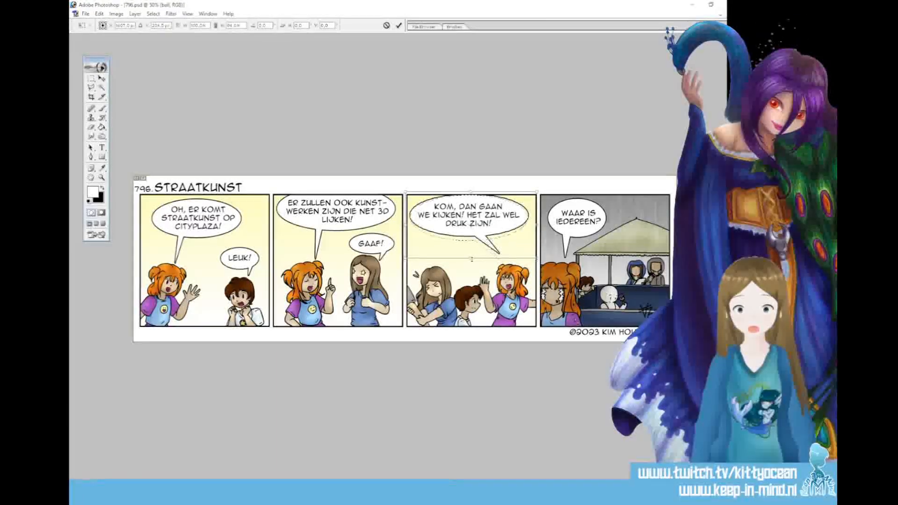
{"action": "left_click", "coordinate": [398, 26]}
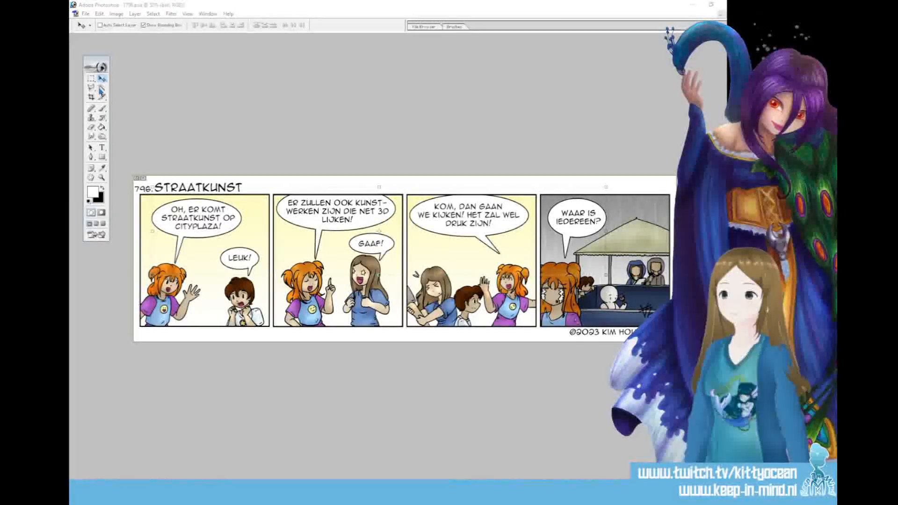
Capture the whole comic strip as a screen snip and close the Snipping Tool
{"action": "left_click", "coordinate": [103, 111]}
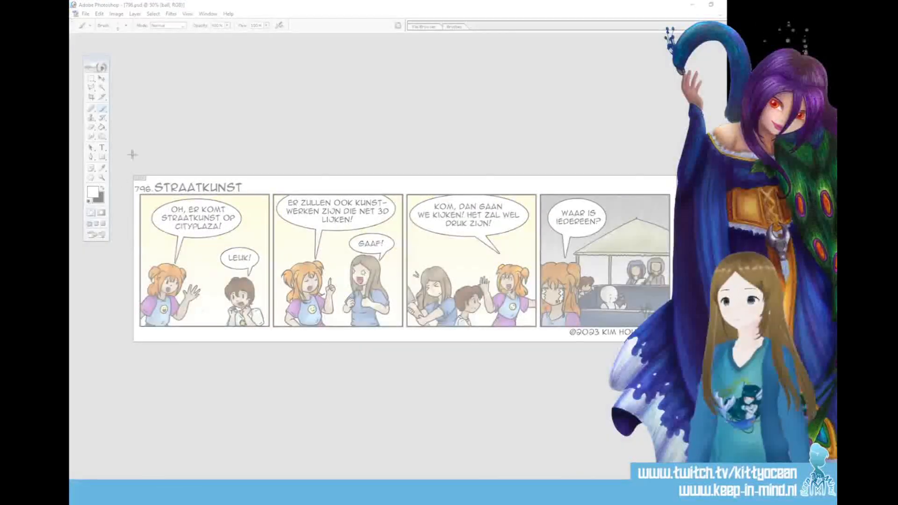
{"action": "left_click_drag", "start_coordinate": [125, 167], "coordinate": [677, 350]}
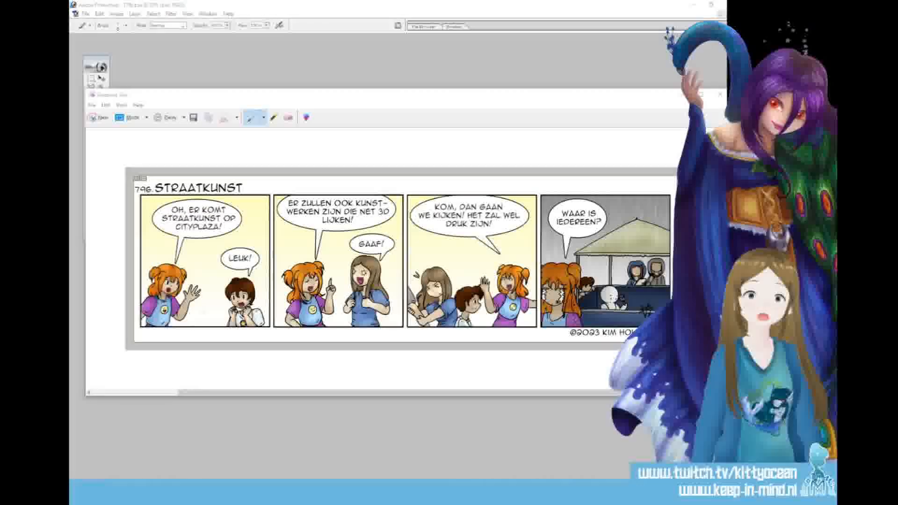
{"action": "left_click", "coordinate": [720, 94]}
{"action": "left_click", "coordinate": [442, 252]}
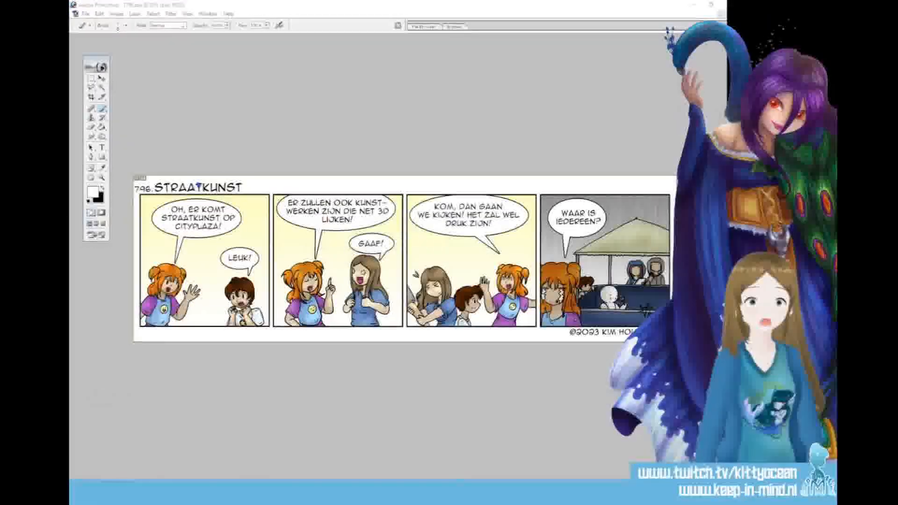
Export the finished strip for web as a high-quality JPEG named 796 and close the document
{"action": "left_click", "coordinate": [87, 15]}
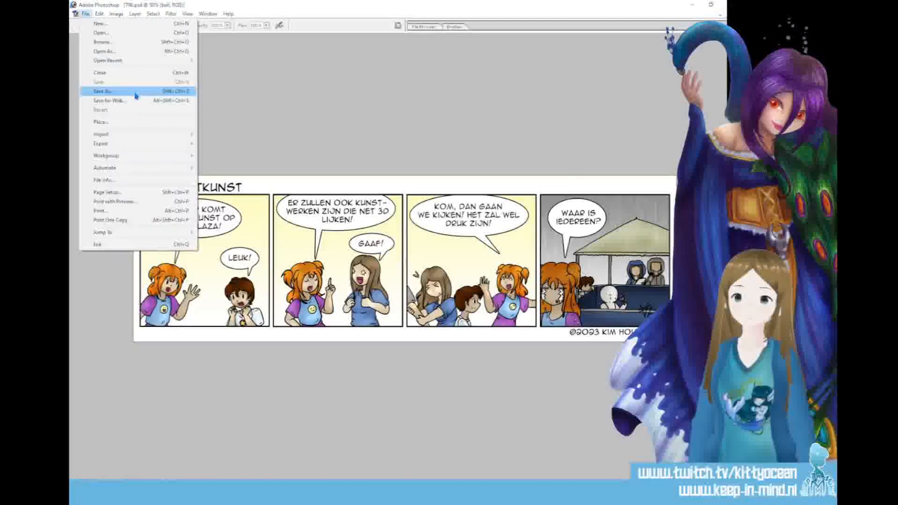
{"action": "left_click", "coordinate": [120, 102]}
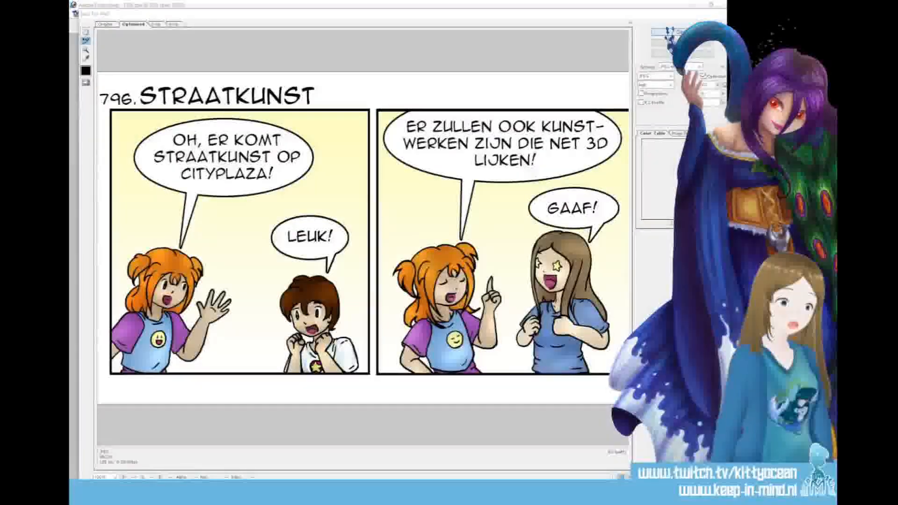
{"action": "key", "text": "Return"}
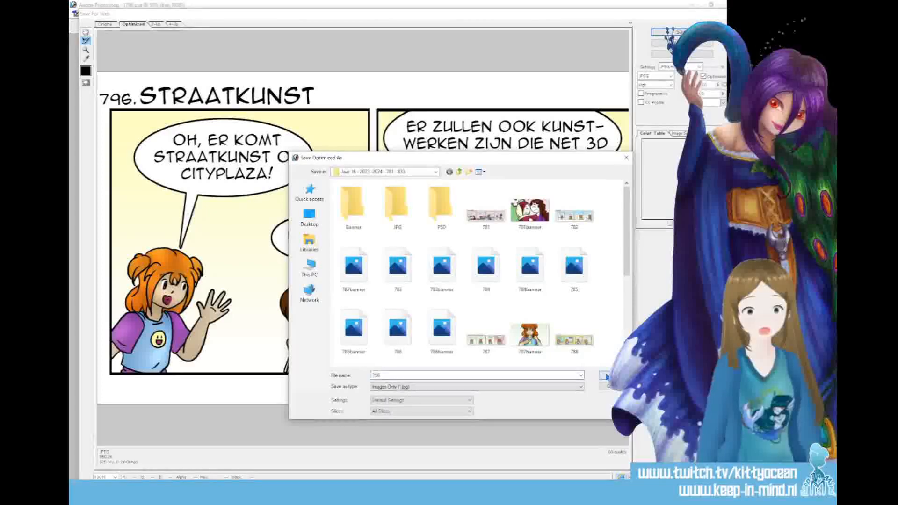
{"action": "left_click", "coordinate": [606, 378]}
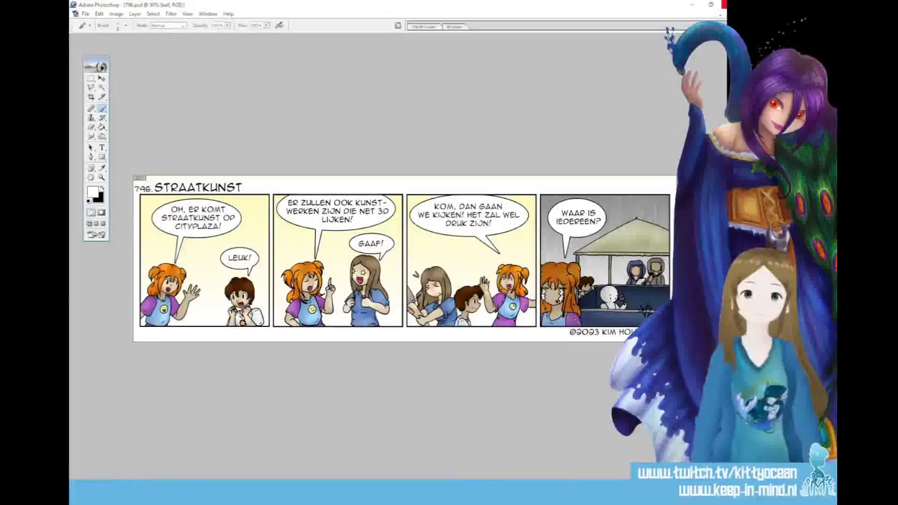
{"action": "left_click", "coordinate": [725, 4]}
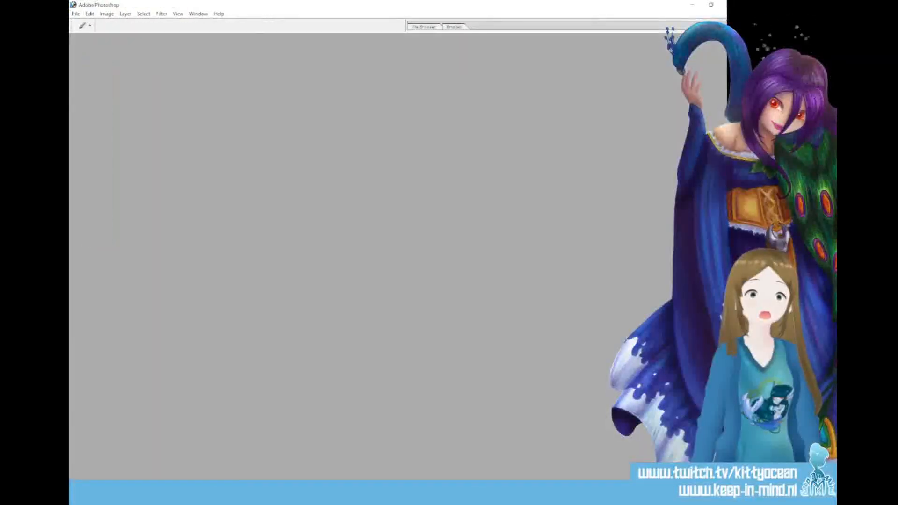
Bring 796.psd back up and export it for web again as a JPEG named 796 in the 2023-2024 comic folder
{"action": "key", "text": "alt+Tab"}
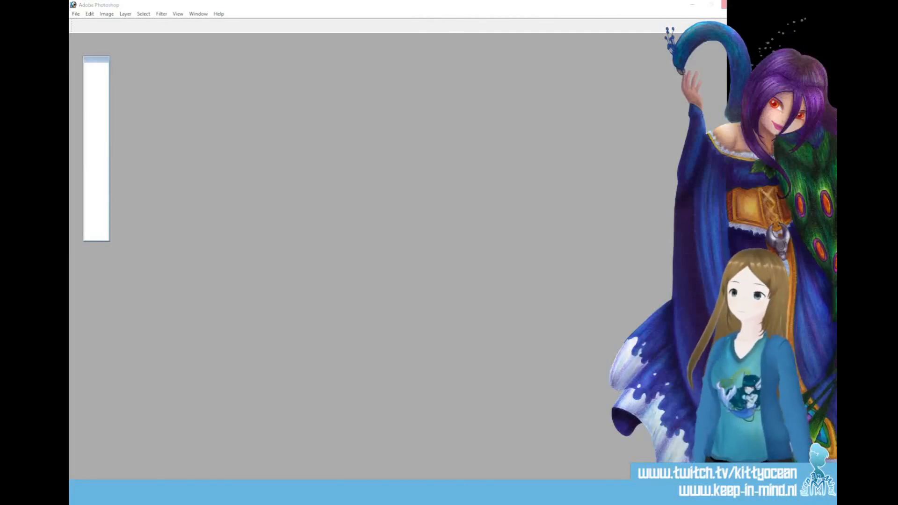
{"action": "left_click", "coordinate": [76, 14]}
{"action": "left_click", "coordinate": [126, 100]}
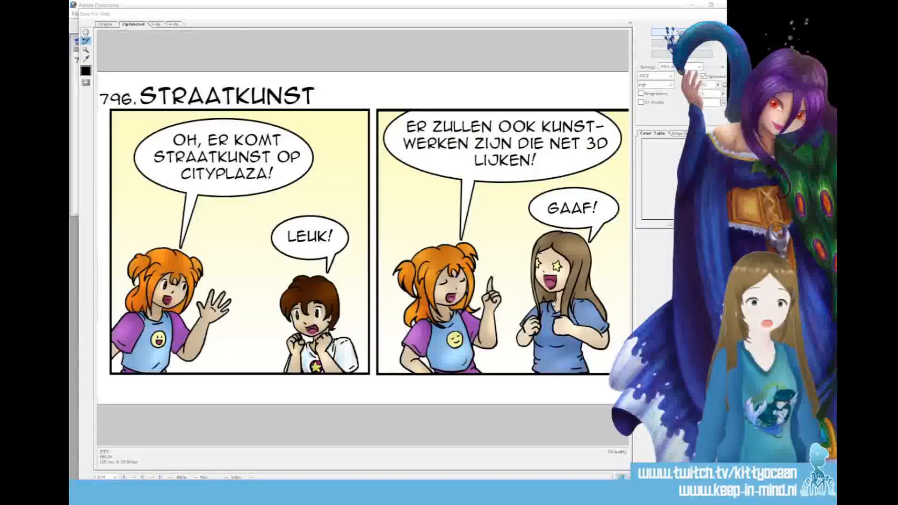
{"action": "left_click", "coordinate": [680, 31]}
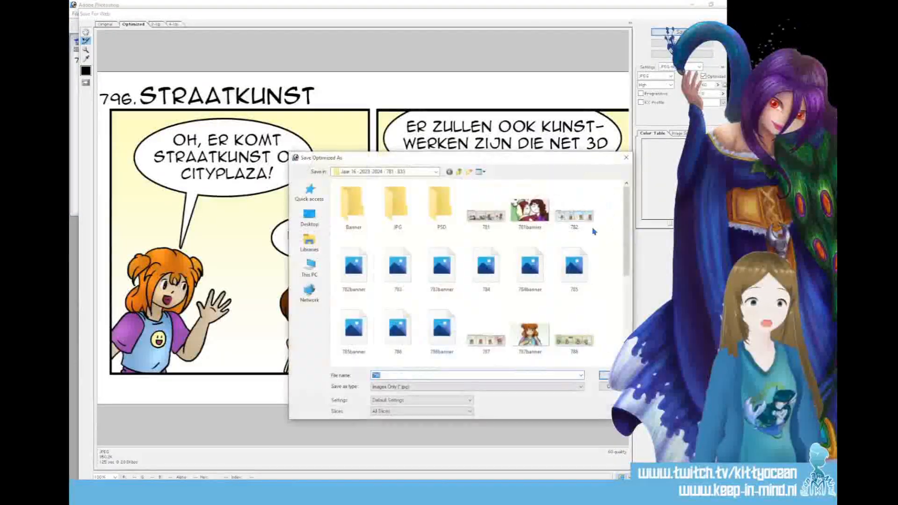
{"action": "left_click_drag", "start_coordinate": [628, 251], "coordinate": [627, 344]}
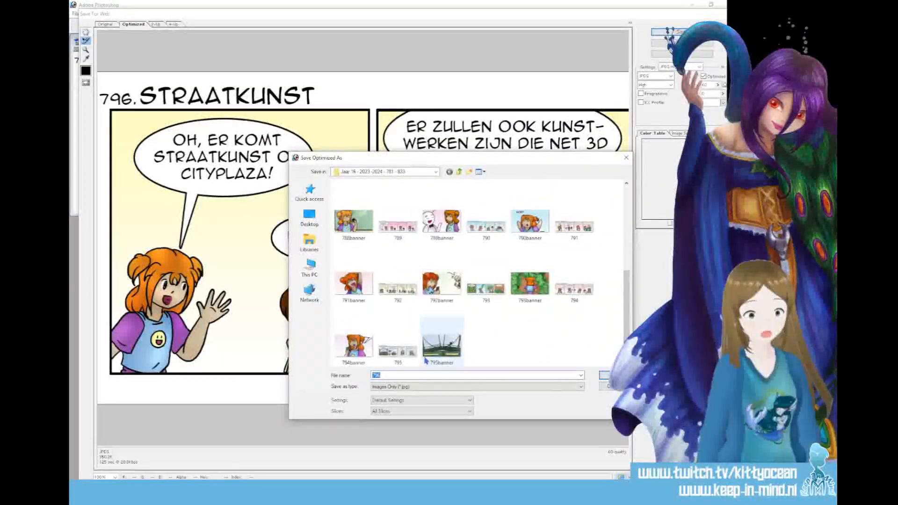
{"action": "key", "text": "Return"}
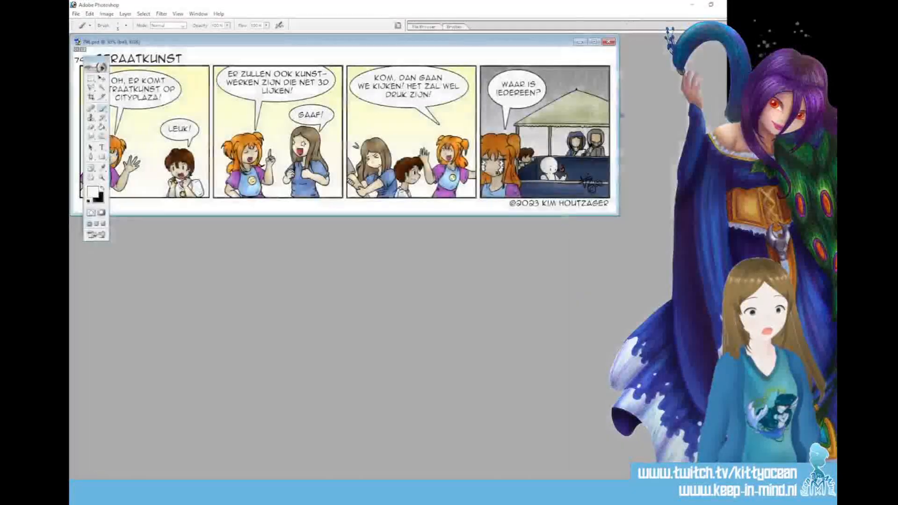
Close 796.psd and save its changes
{"action": "left_click", "coordinate": [608, 41]}
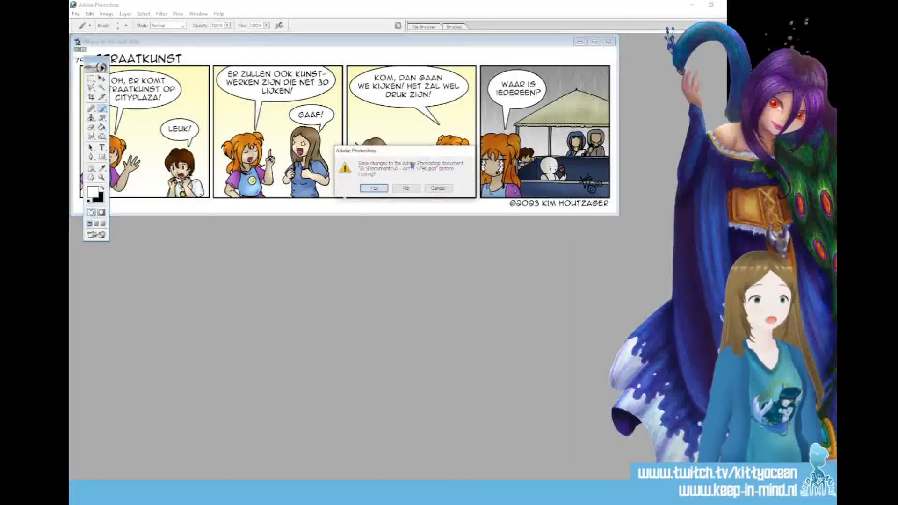
{"action": "left_click", "coordinate": [377, 189]}
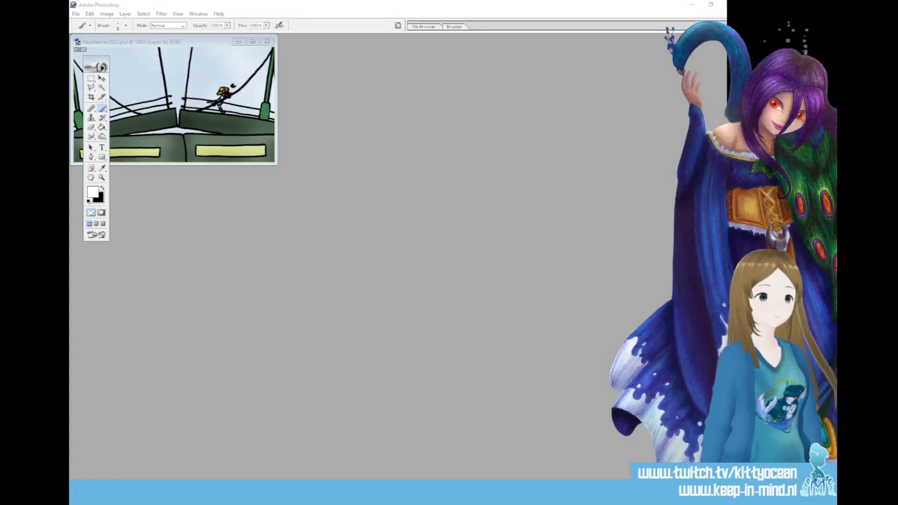
Try framing the first panel's two characters in NewBanner2023.psd using the strip from 796.jpg, and close both files without saving
{"action": "left_click_drag", "start_coordinate": [431, 354], "coordinate": [445, 311]}
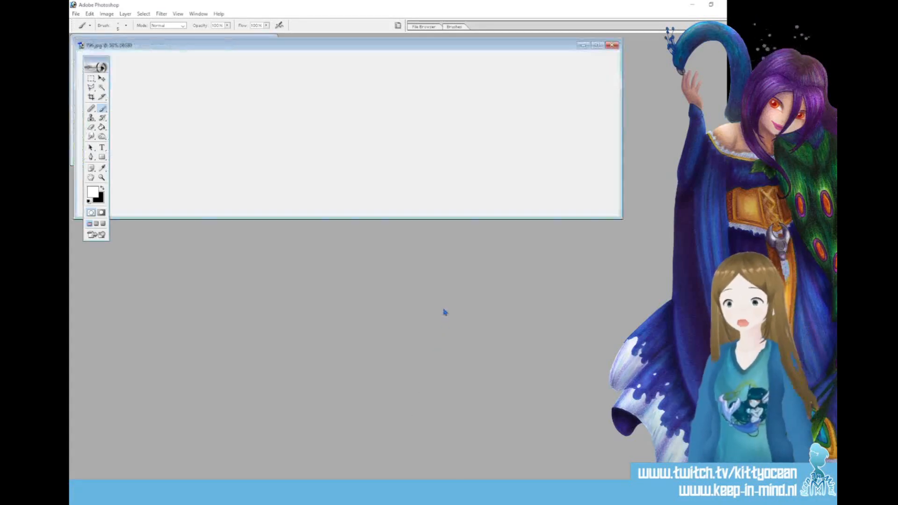
{"action": "left_click_drag", "start_coordinate": [264, 46], "coordinate": [342, 202]}
{"action": "key", "text": "v"}
{"action": "left_click_drag", "start_coordinate": [254, 210], "coordinate": [206, 100]}
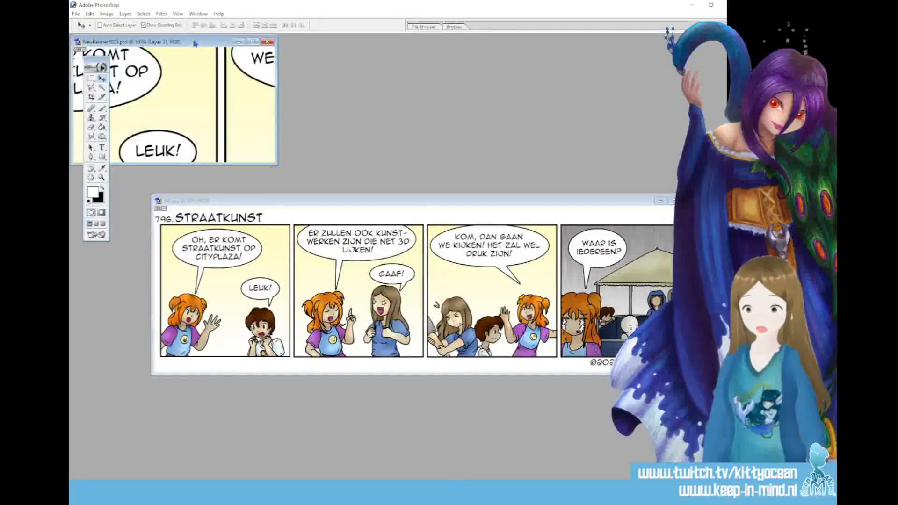
{"action": "left_click_drag", "start_coordinate": [195, 42], "coordinate": [348, 86]}
{"action": "left_click_drag", "start_coordinate": [333, 200], "coordinate": [398, 148]}
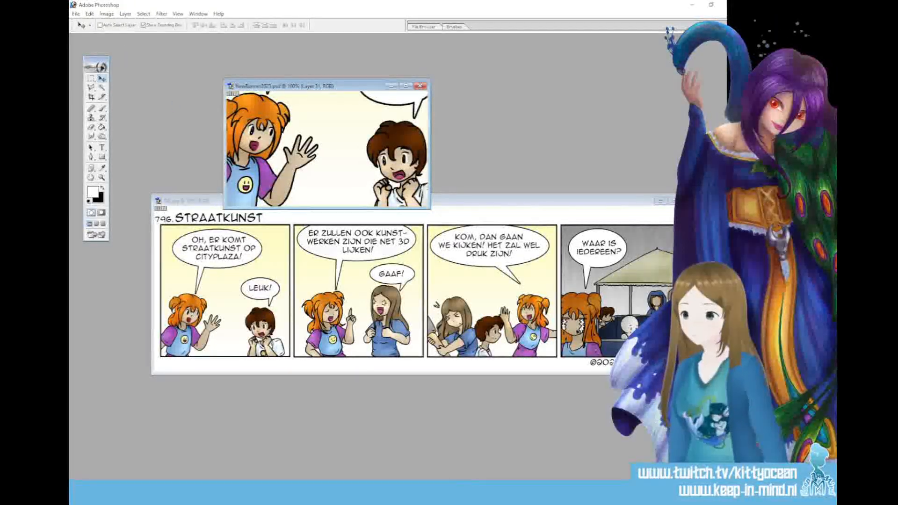
{"action": "left_click", "coordinate": [420, 86]}
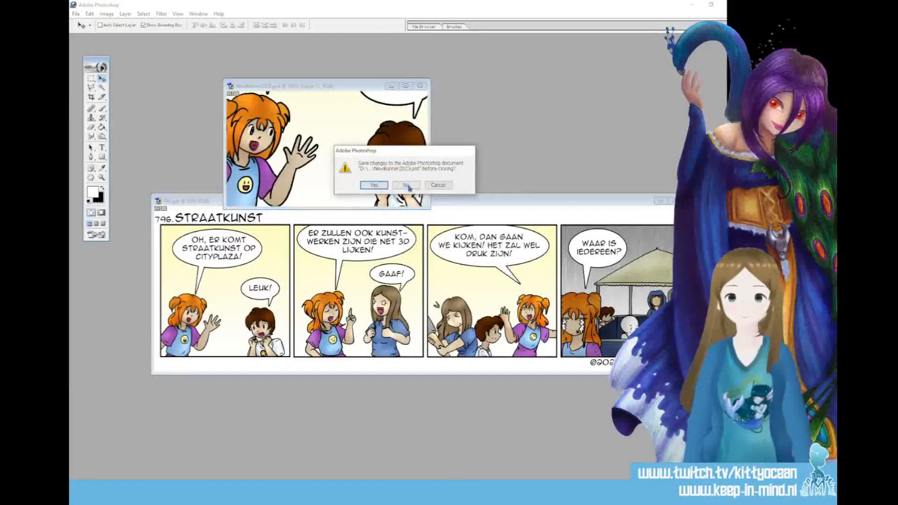
{"action": "left_click", "coordinate": [373, 185]}
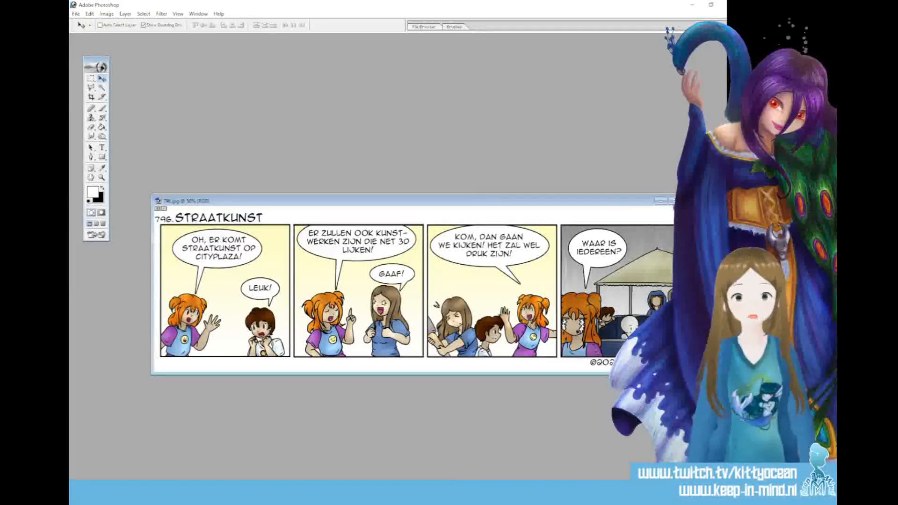
{"action": "left_click", "coordinate": [670, 201]}
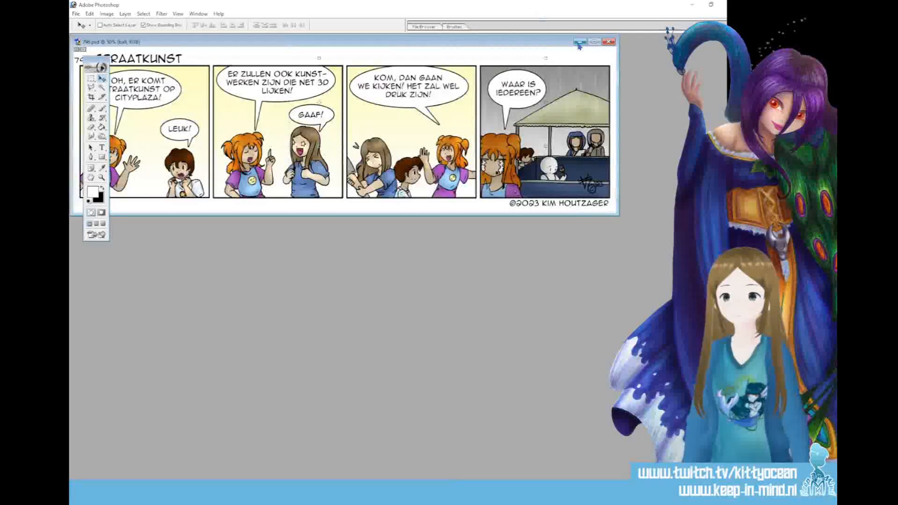
Enlarge the boy in the first panel of 796.psd and add a new layer named fix
{"action": "left_click", "coordinate": [594, 43]}
{"action": "key", "text": "ctrl+plus"}
{"action": "key", "text": "ctrl+plus"}
{"action": "key", "text": "ctrl+plus"}
{"action": "key", "text": "ctrl+plus"}
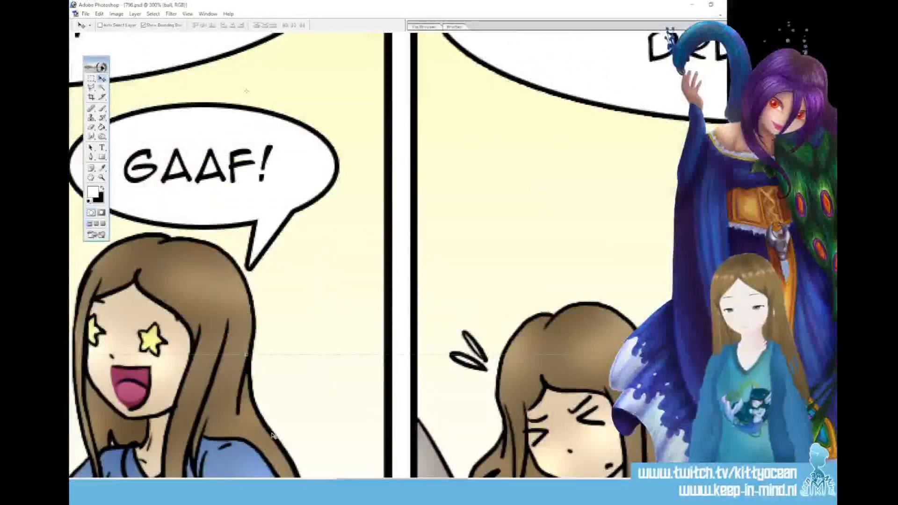
{"action": "left_click_drag", "start_coordinate": [369, 482], "coordinate": [192, 482]}
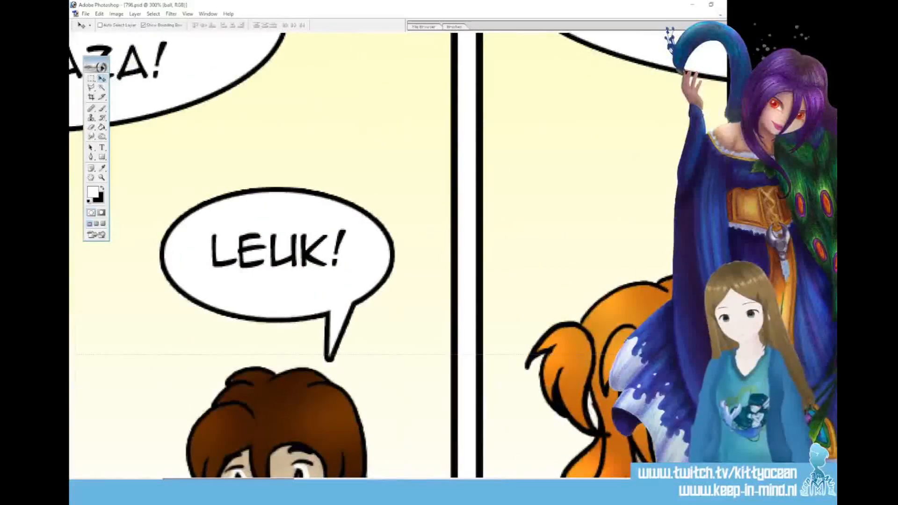
{"action": "scroll", "coordinate": [262, 253], "scroll_direction": "down", "scroll_amount": 5}
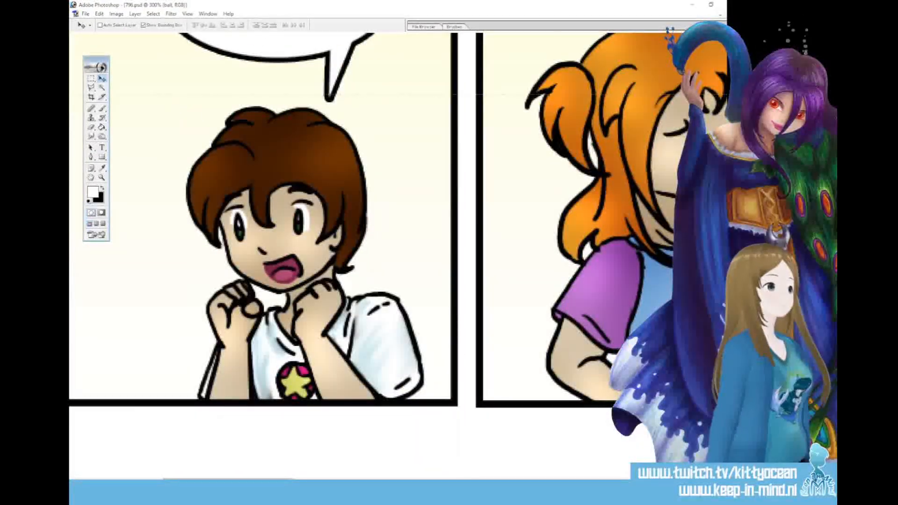
{"action": "key", "text": "ctrl+shift+alt+n"}
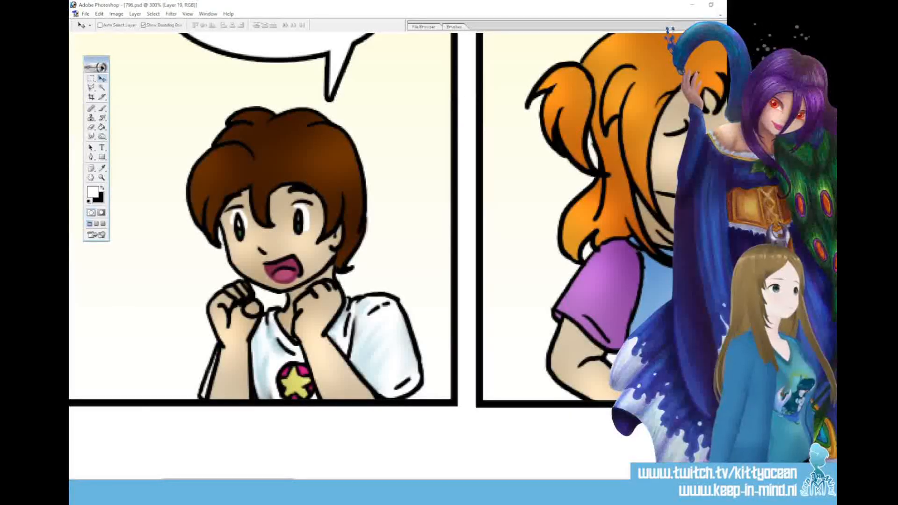
{"action": "key", "text": "ctrl+e"}
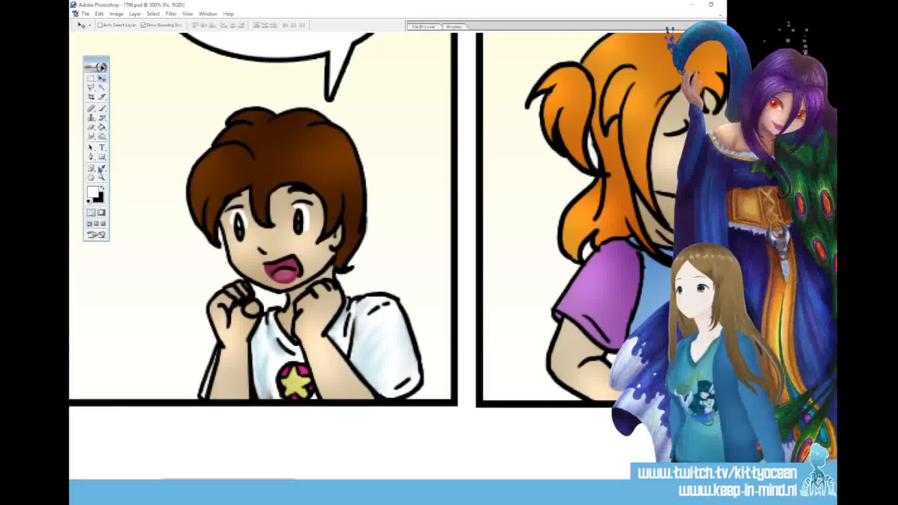
Touch up the boy's skin and mouth on the fix layer with the brush, using colors sampled from his face
{"action": "key", "text": "i"}
{"action": "left_click", "coordinate": [103, 109]}
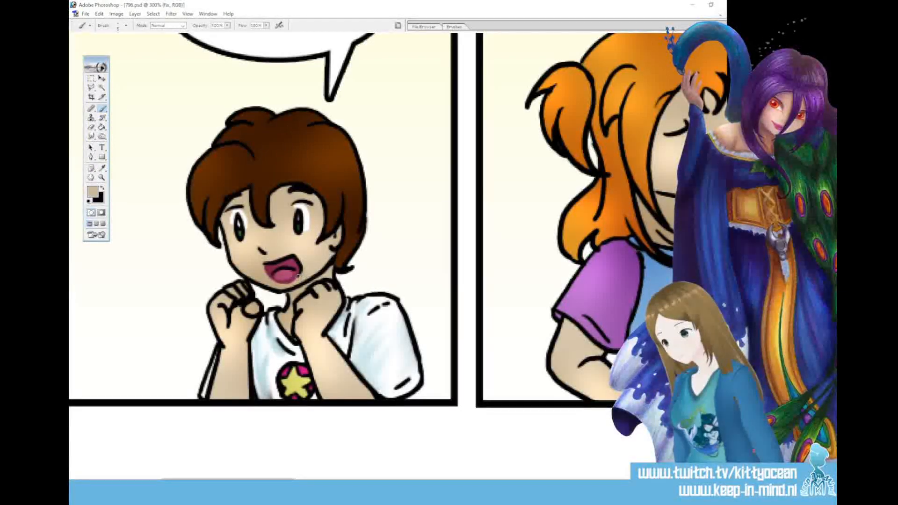
{"action": "key", "text": "i"}
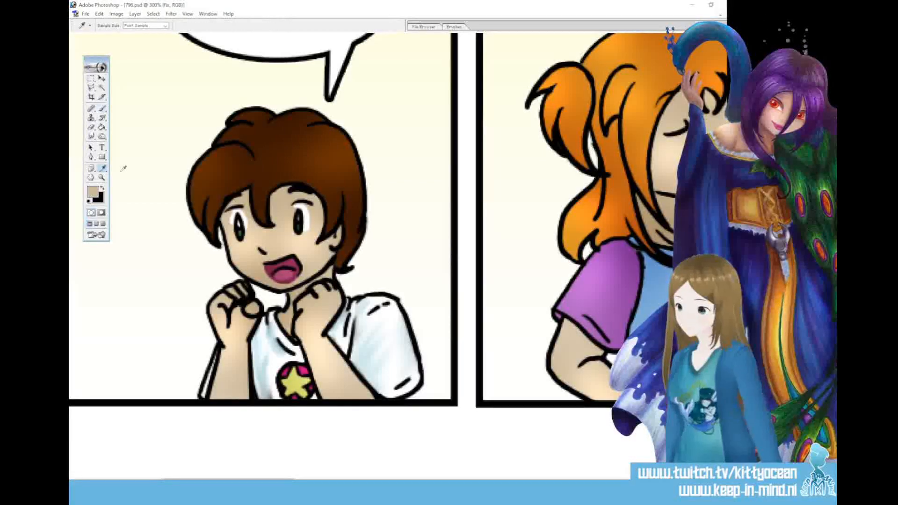
{"action": "left_click", "coordinate": [291, 263]}
{"action": "left_click", "coordinate": [102, 108]}
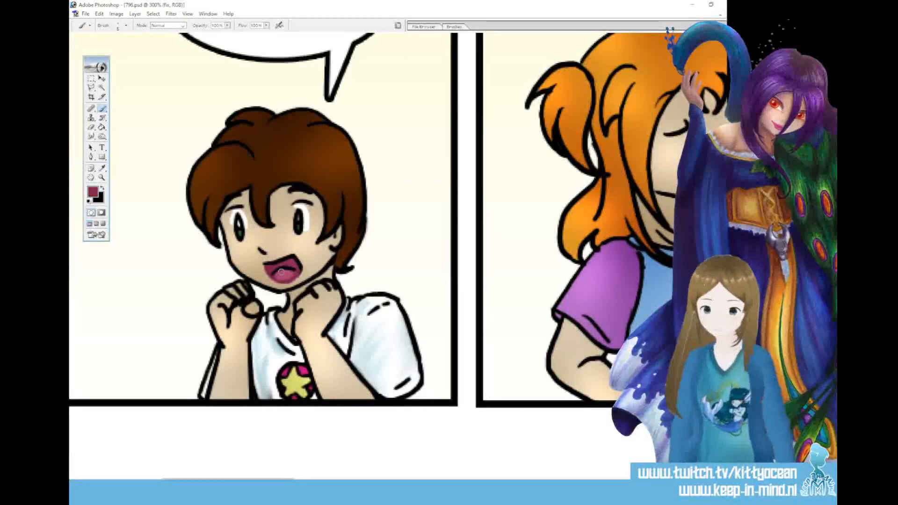
Export the corrected strip for web as a JPEG named 796, replacing the existing file, and close the document
{"action": "key", "text": "ctrl+minus"}
{"action": "key", "text": "ctrl+minus"}
{"action": "key", "text": "ctrl+minus"}
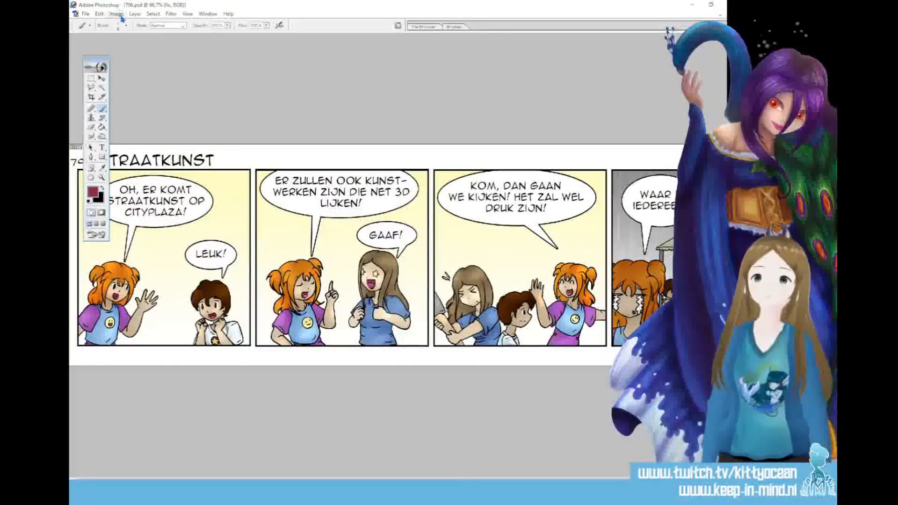
{"action": "left_click", "coordinate": [86, 14]}
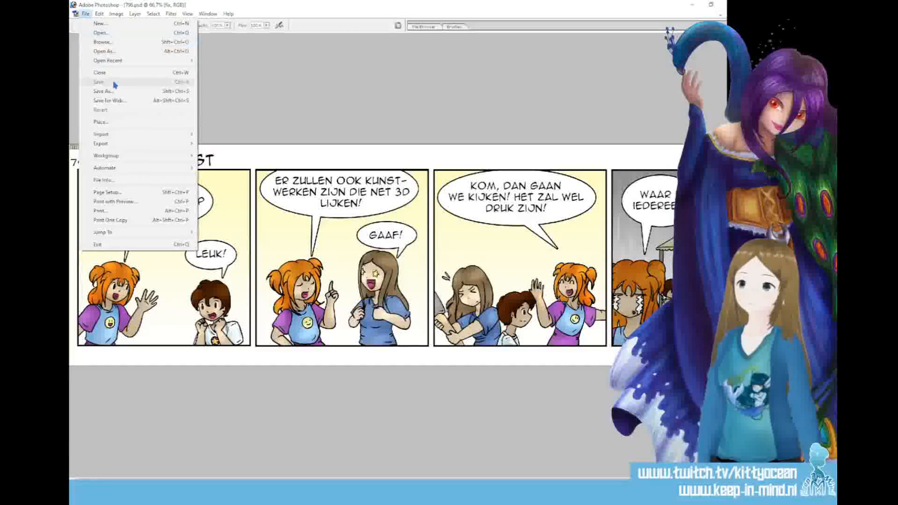
{"action": "left_click", "coordinate": [129, 102]}
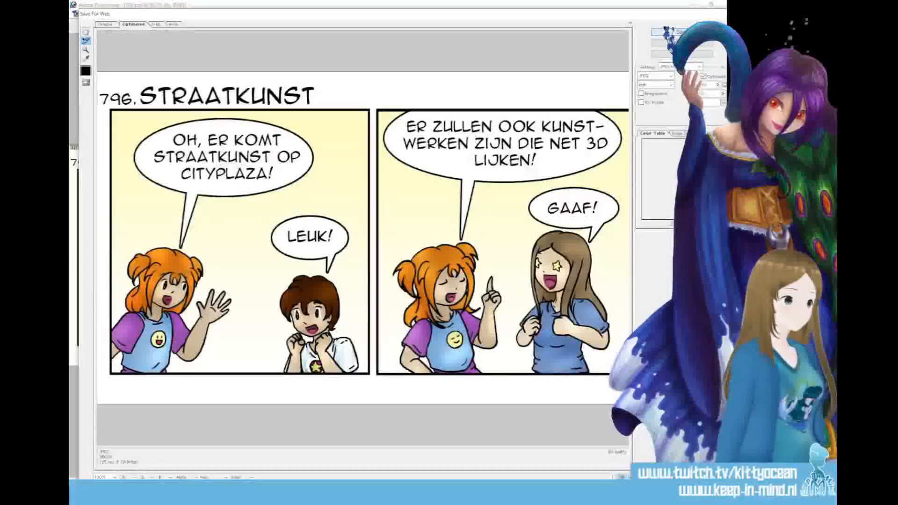
{"action": "left_click", "coordinate": [682, 33]}
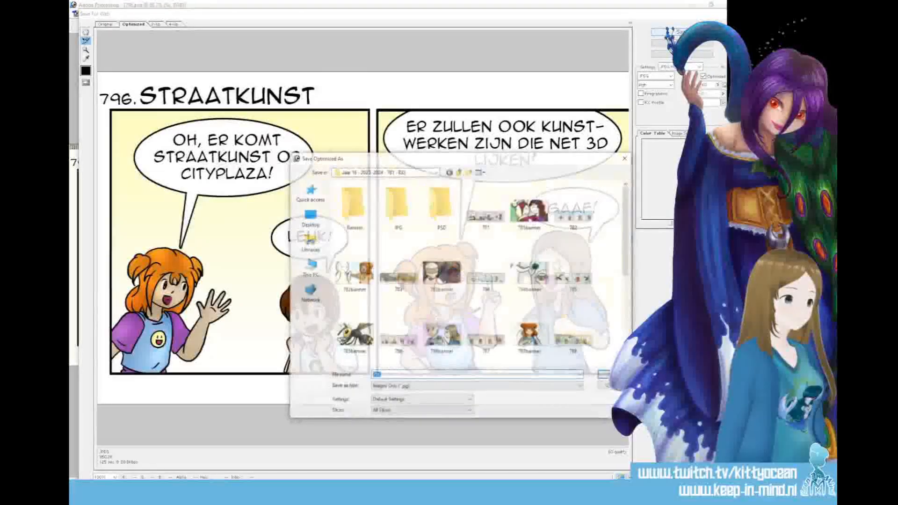
{"action": "key", "text": "Return"}
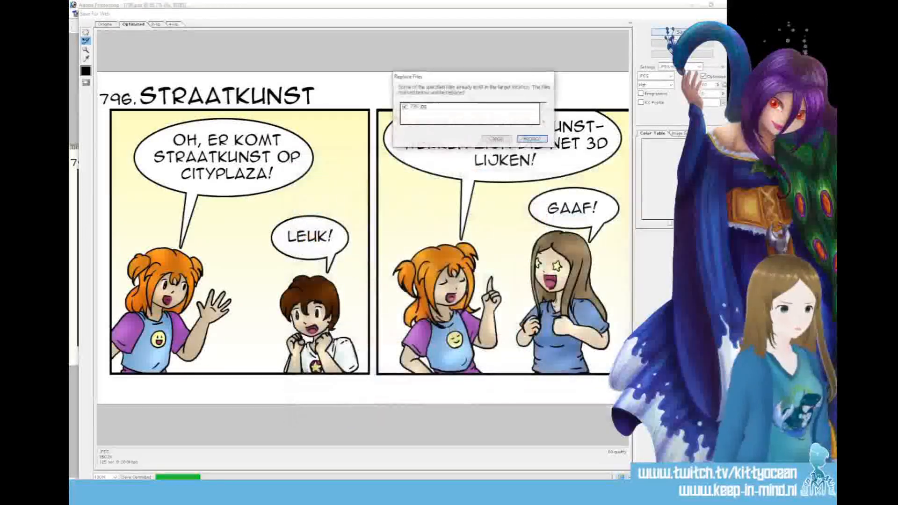
{"action": "left_click", "coordinate": [532, 139]}
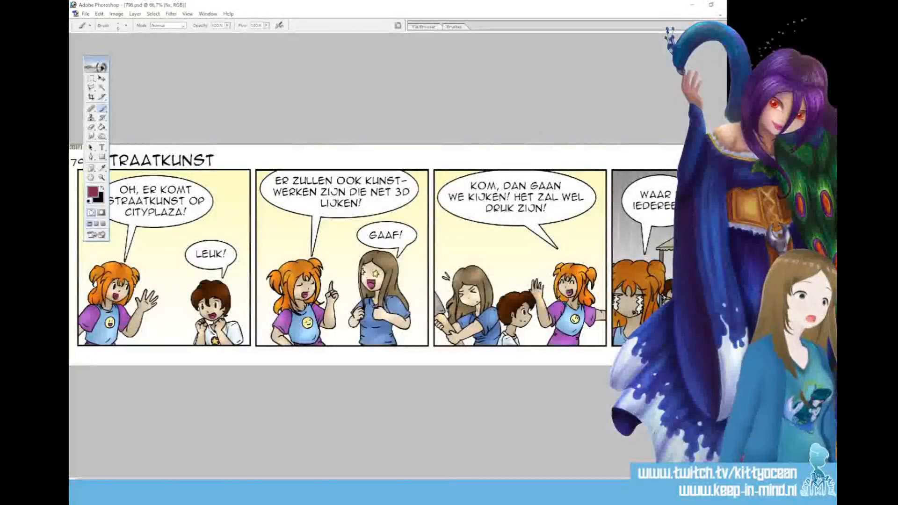
{"action": "left_click", "coordinate": [405, 188]}
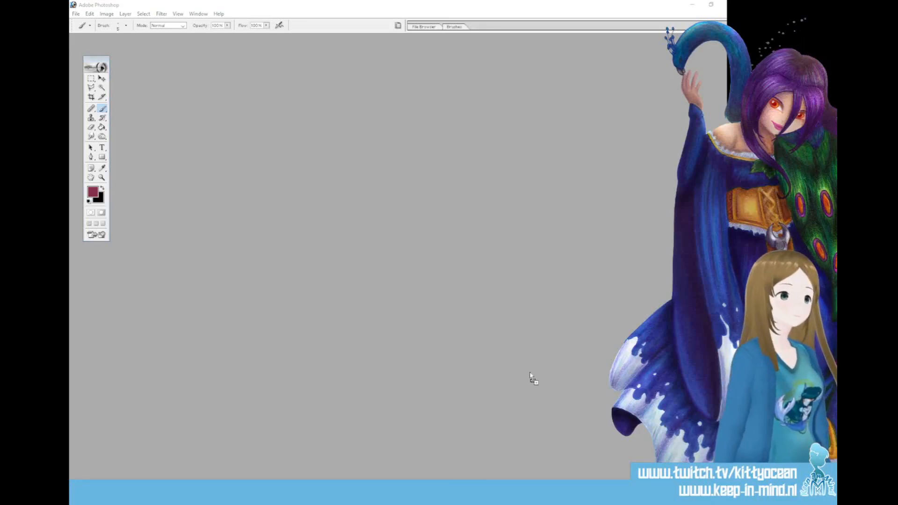
Copy the strip from 796.jpg into NewBanner2023.psd and position it so the first panel's girl and boy fill the banner
{"action": "left_click_drag", "start_coordinate": [530, 376], "coordinate": [530, 377]}
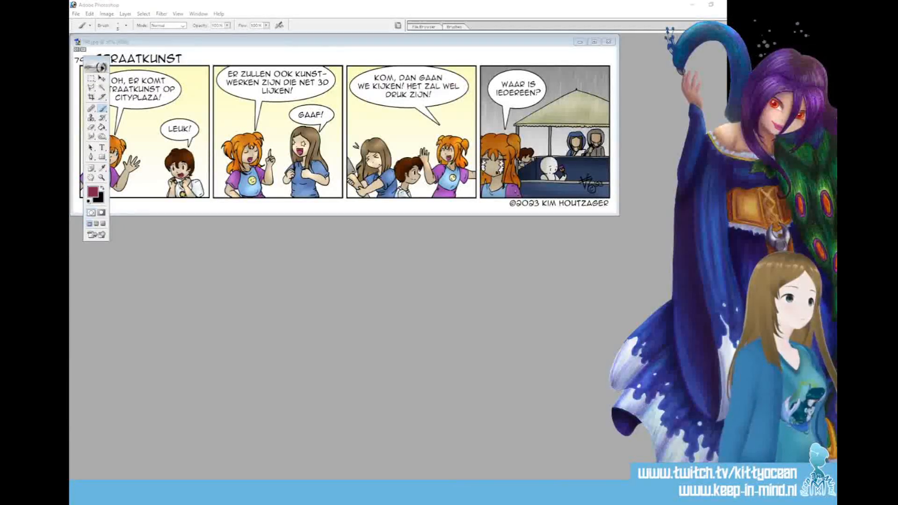
{"action": "left_click_drag", "start_coordinate": [540, 262], "coordinate": [418, 302]}
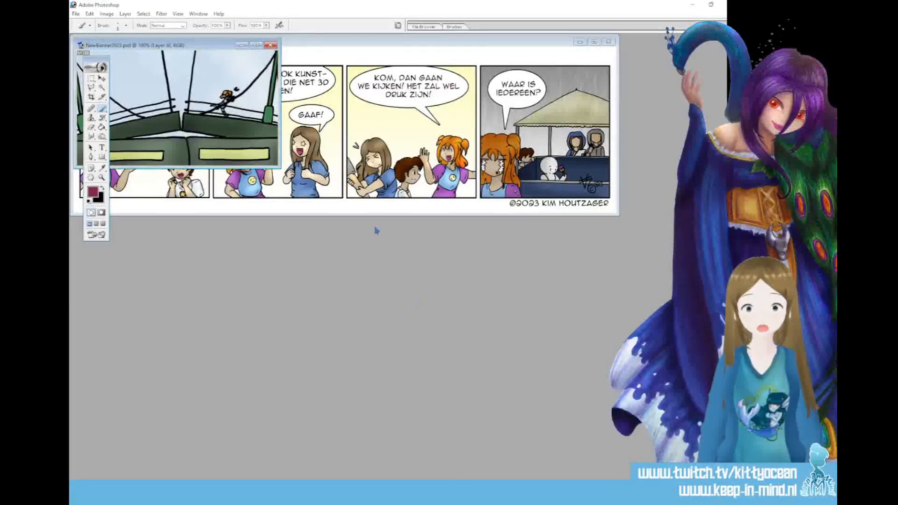
{"action": "left_click_drag", "start_coordinate": [309, 44], "coordinate": [445, 212]}
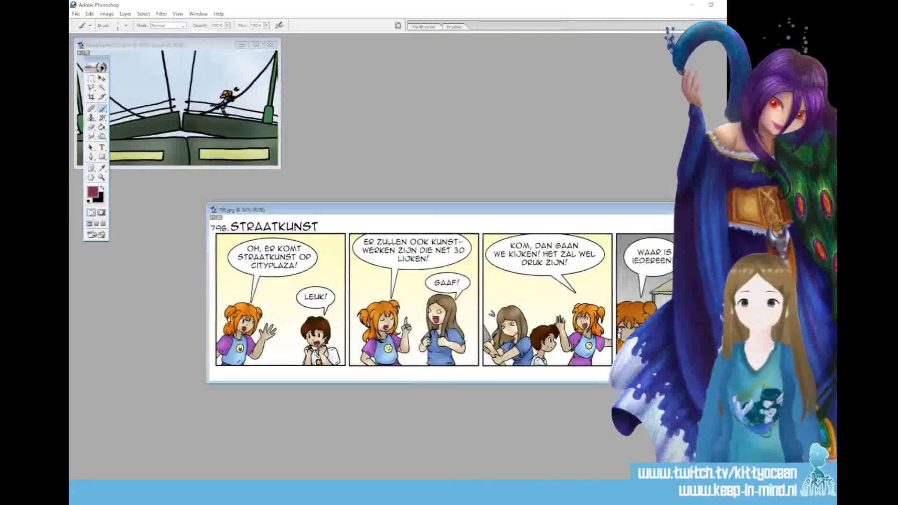
{"action": "key", "text": "v"}
{"action": "left_click_drag", "start_coordinate": [222, 139], "coordinate": [223, 138]}
{"action": "left_click", "coordinate": [256, 45]}
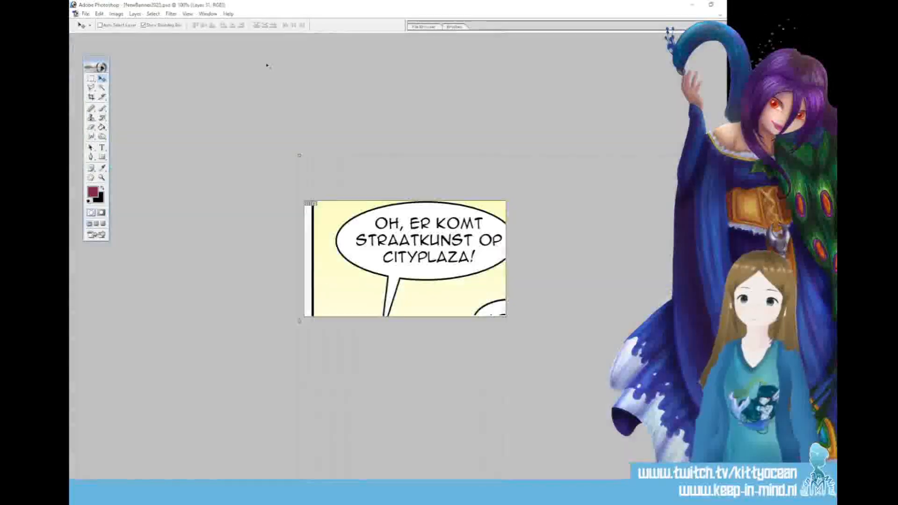
{"action": "left_click_drag", "start_coordinate": [388, 299], "coordinate": [422, 218]}
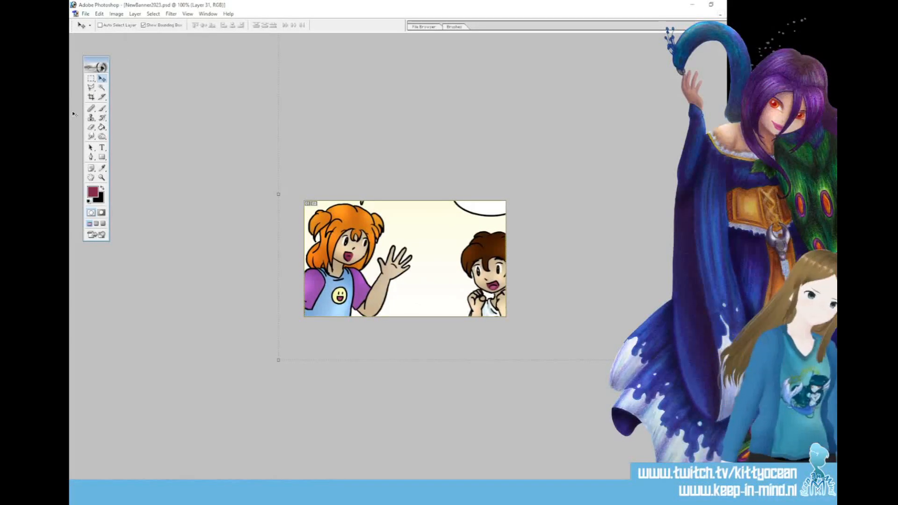
Export the banner for web as a JPEG named 796banner in the same comic folder, and close NewBanner2023.psd with its changes saved
{"action": "left_click", "coordinate": [85, 15]}
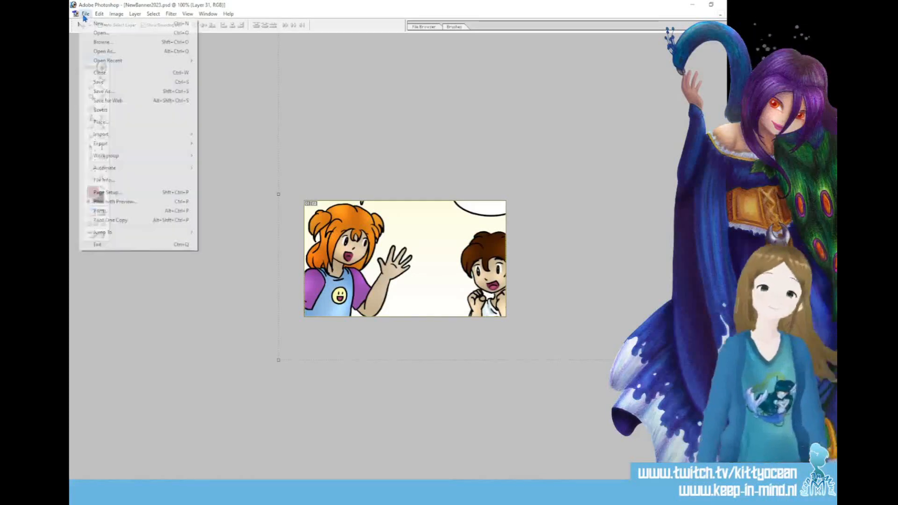
{"action": "left_click", "coordinate": [129, 101]}
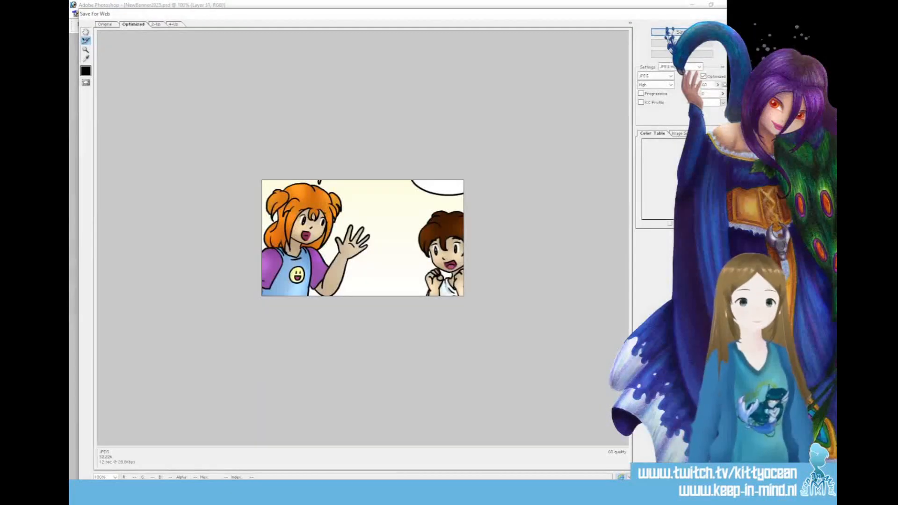
{"action": "left_click", "coordinate": [662, 31]}
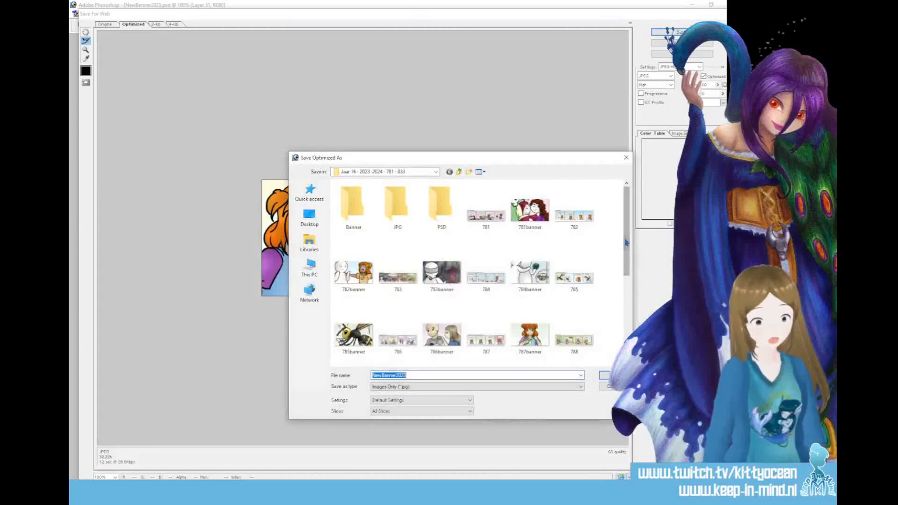
{"action": "left_click_drag", "start_coordinate": [626, 242], "coordinate": [626, 327]}
{"action": "left_click", "coordinate": [490, 358]}
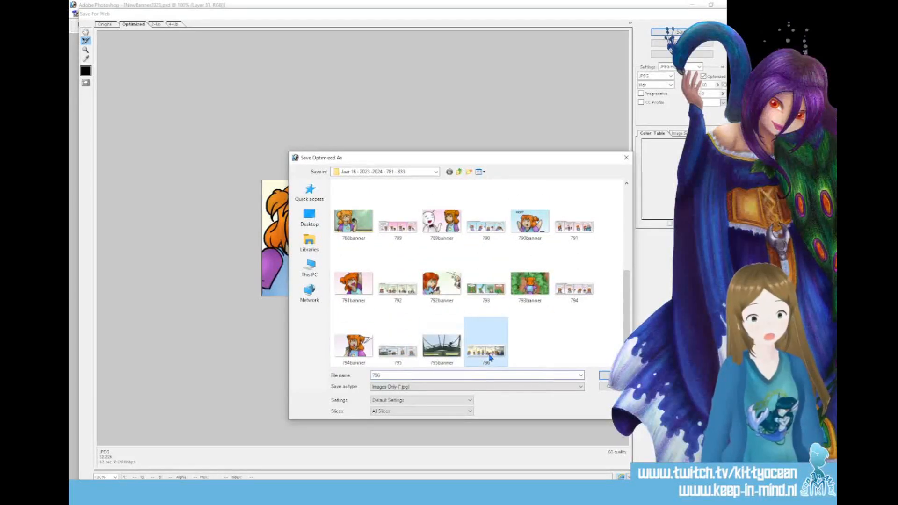
{"action": "left_click", "coordinate": [446, 375]}
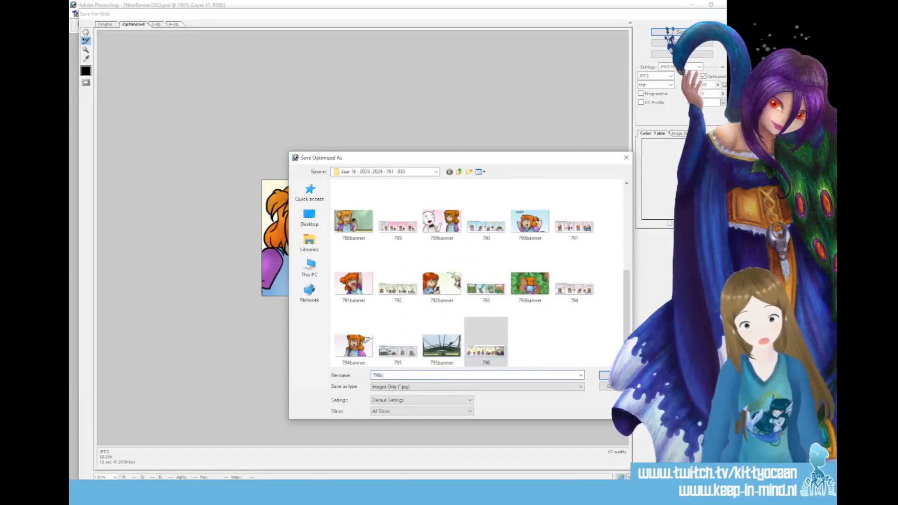
{"action": "type", "text": "banner"}
{"action": "key", "text": "Return"}
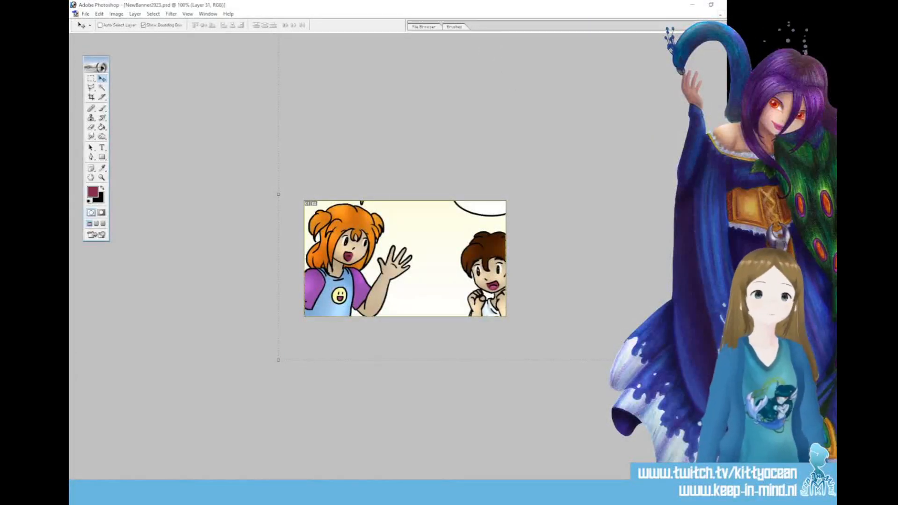
{"action": "left_click", "coordinate": [735, 14]}
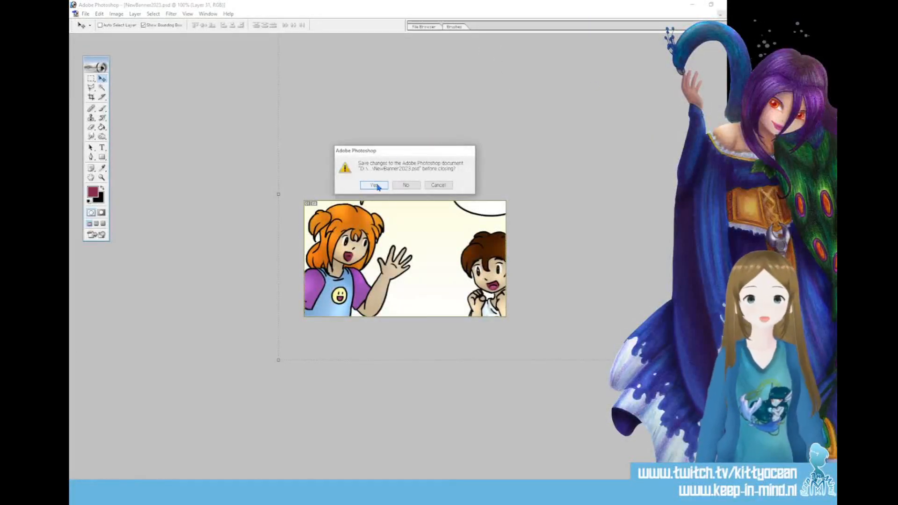
{"action": "left_click", "coordinate": [374, 184]}
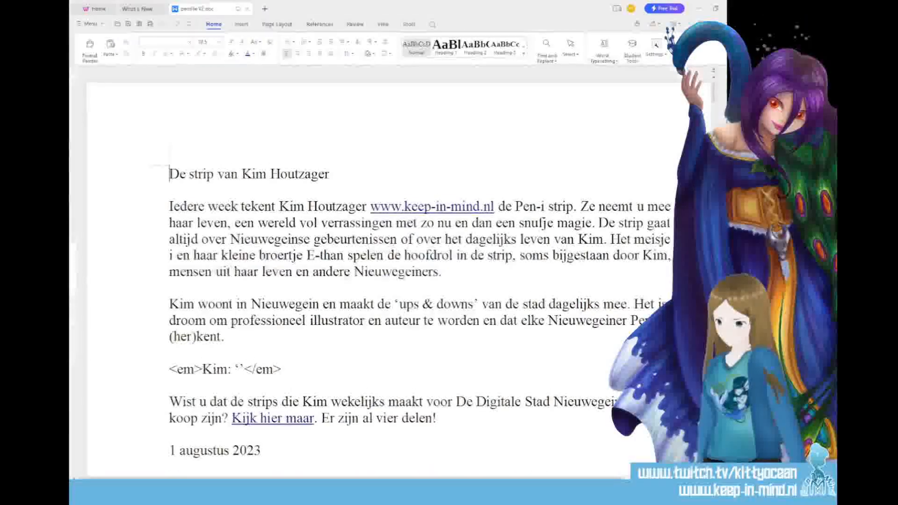
Insert the date line "8 augustus 2023" below the introduction, above the 1 augustus 2023 entry
{"action": "scroll", "coordinate": [626, 308], "scroll_direction": "down", "scroll_amount": 5}
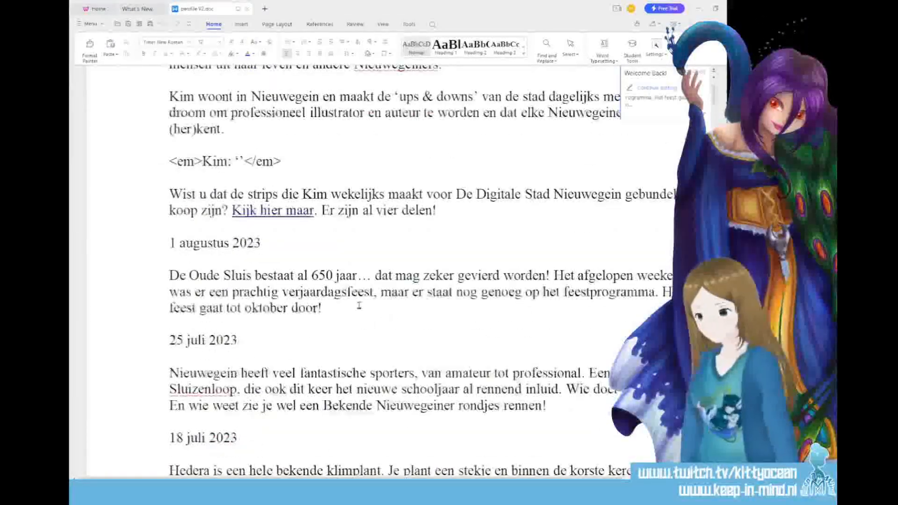
{"action": "left_click", "coordinate": [449, 214]}
{"action": "key", "text": "Return"}
{"action": "key", "text": "Return"}
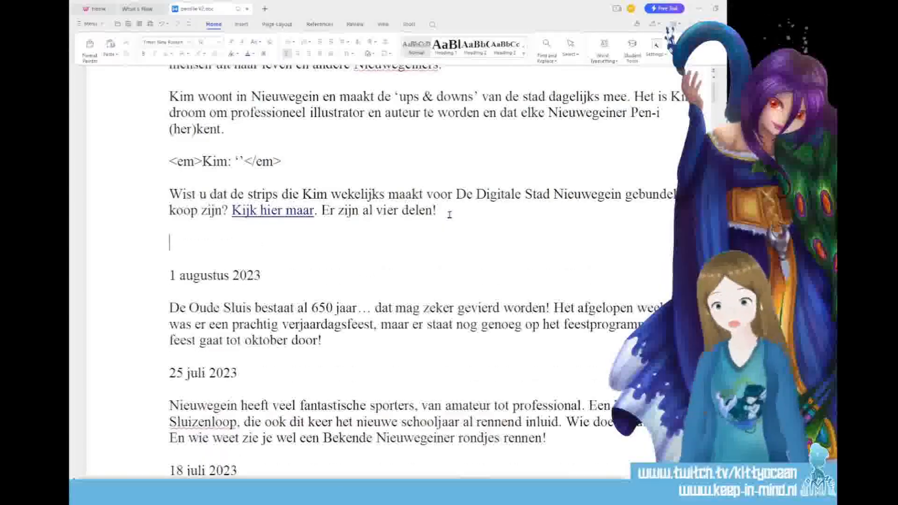
{"action": "type", "text": "8 august"}
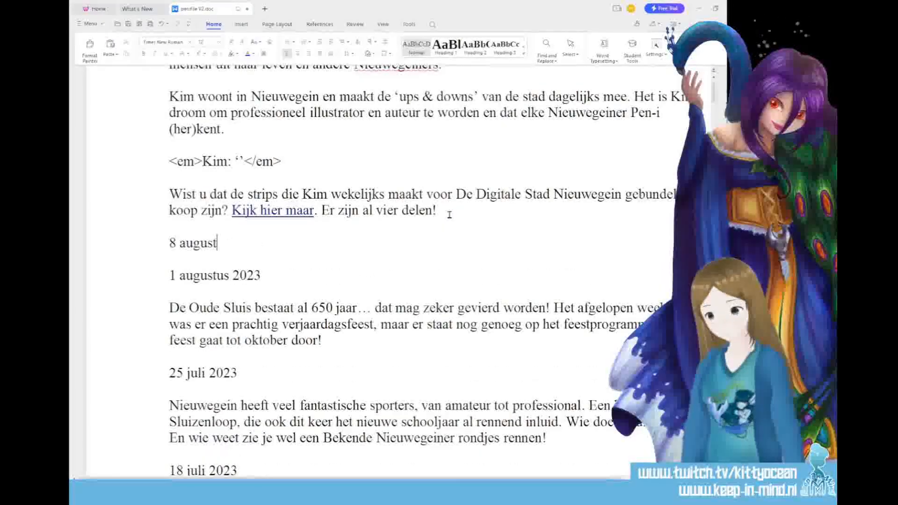
{"action": "type", "text": "us 2023"}
{"action": "key", "text": "Return"}
{"action": "key", "text": "Return"}
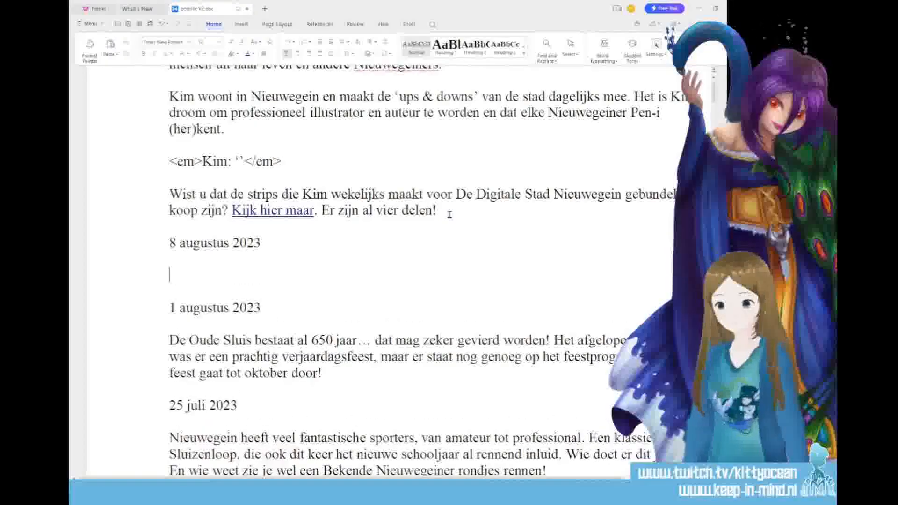
Start the new entry's paragraph with "Er was iets bijzonders georganiseerd voor Cityplaza: straatkunst."
{"action": "type", "text": "Er was"}
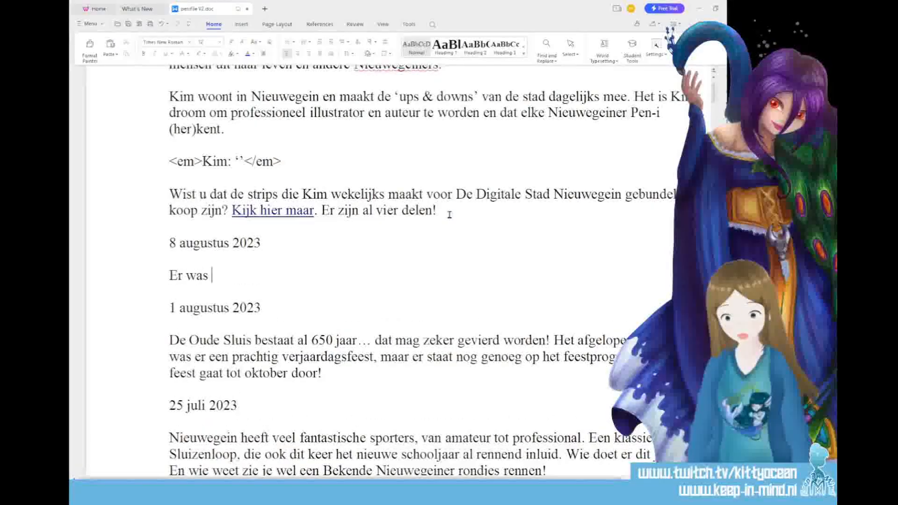
{"action": "type", "text": " iets bijzonders"}
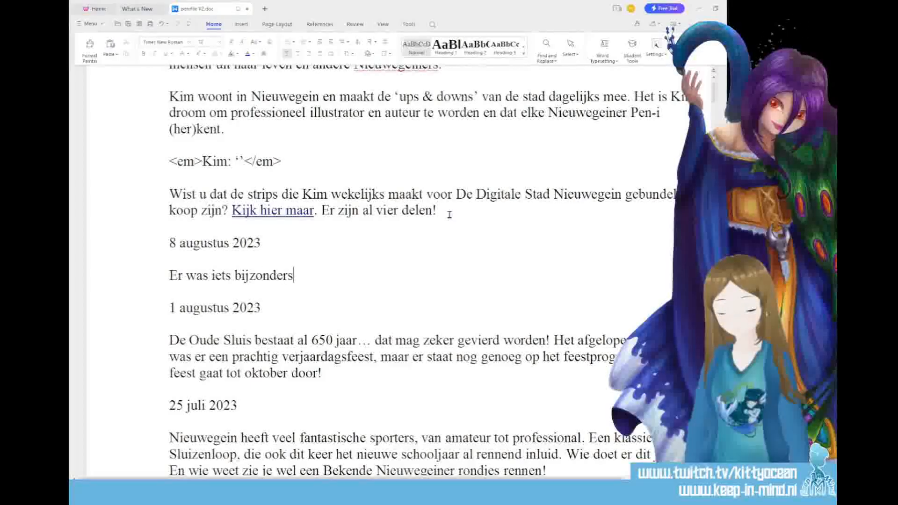
{"action": "type", "text": " georganiseerd "}
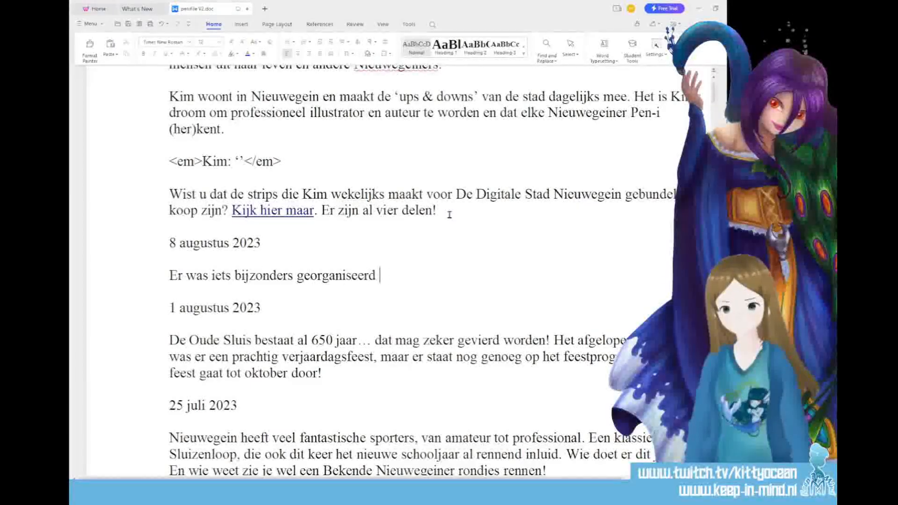
{"action": "type", "text": "voor Cityplaza: straatkunst. Artie"}
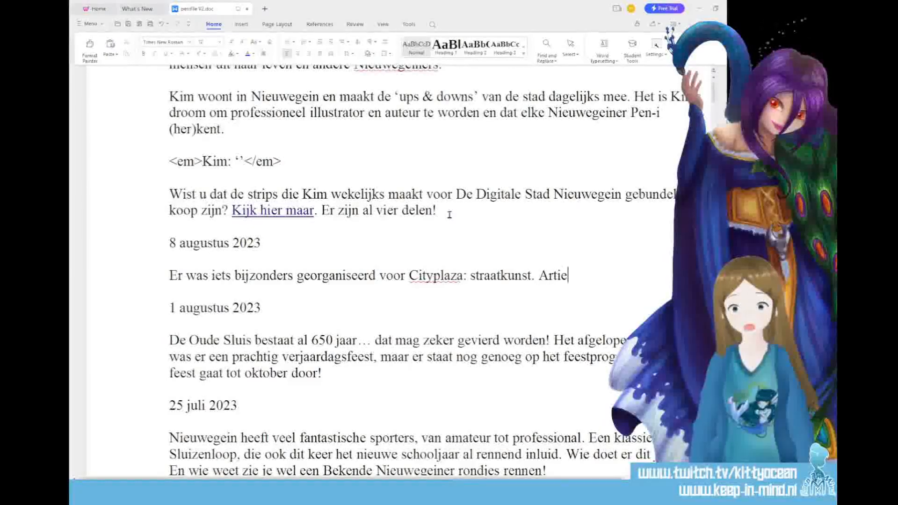
{"action": "type", "text": "sten van "}
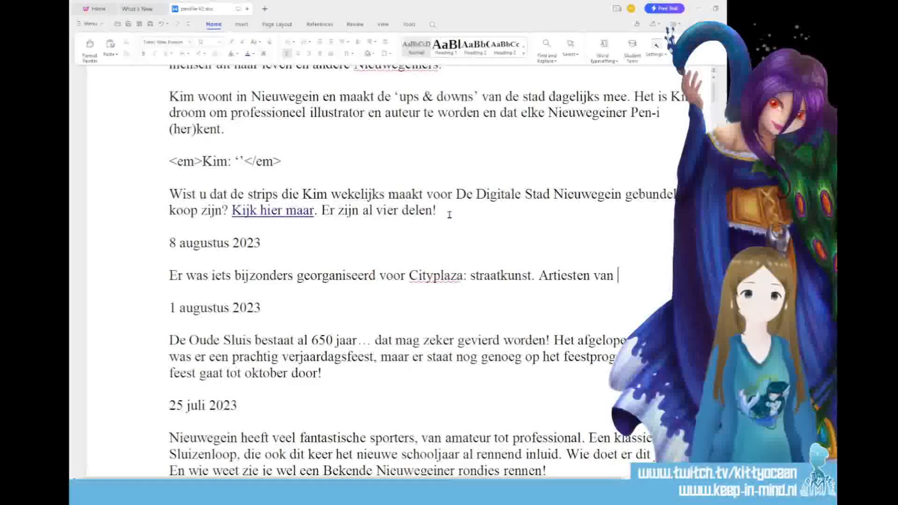
{"action": "type", "text": "overal en"}
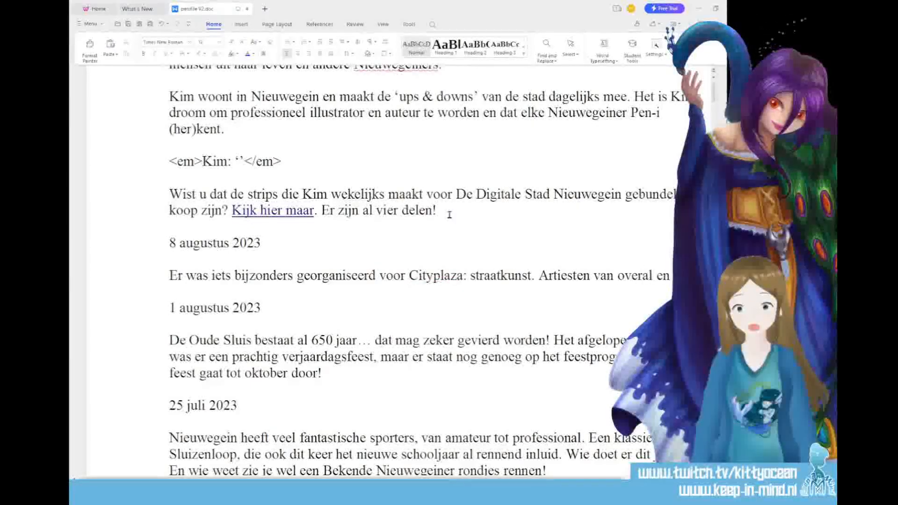
{"action": "type", "text": " nergens kwamen om"}
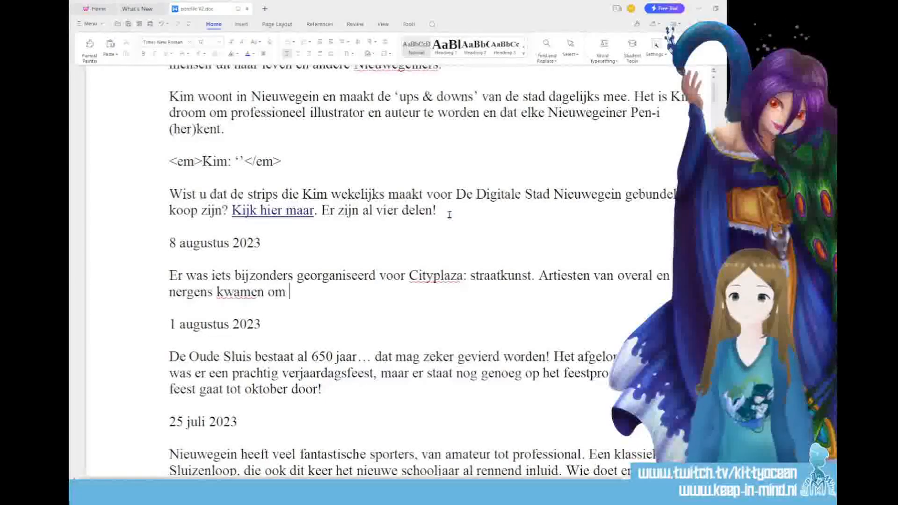
{"action": "type", "text": " Cityplaza t"}
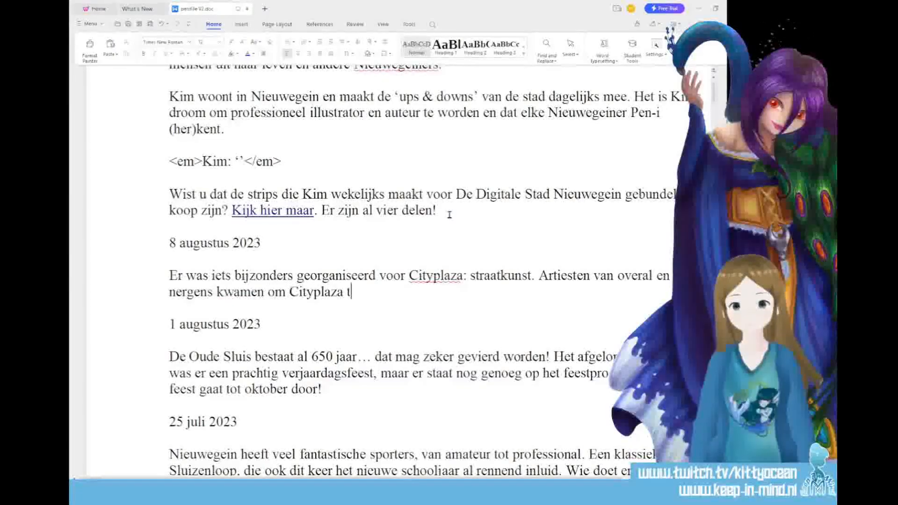
{"action": "type", "text": "e"}
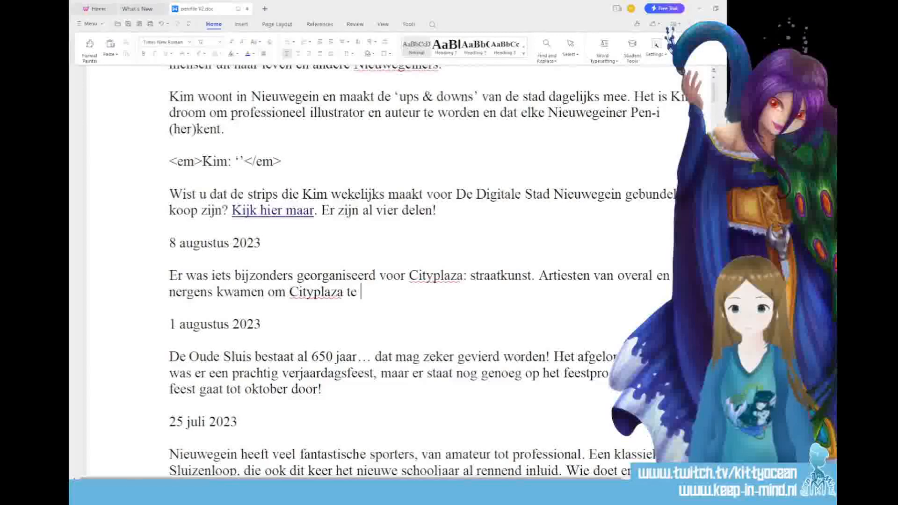
Continue the paragraph with "Artiesten van overal en nergens kwamen om Cityplaza te omhelzen met hun kunst."
{"action": "scroll", "coordinate": [350, 421], "scroll_direction": "right", "scroll_amount": 3}
{"action": "scroll", "coordinate": [350, 281], "scroll_direction": "left", "scroll_amount": 1}
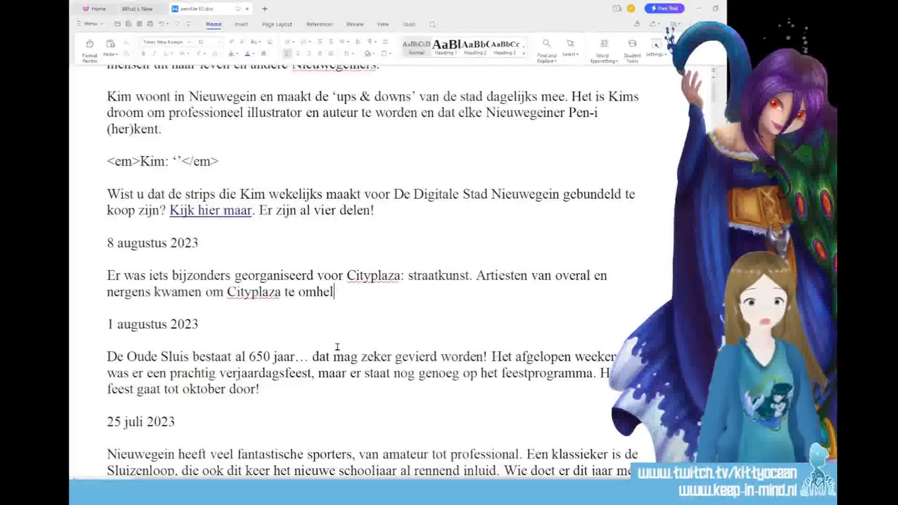
{"action": "type", "text": "n met hun kunst. Ik he"}
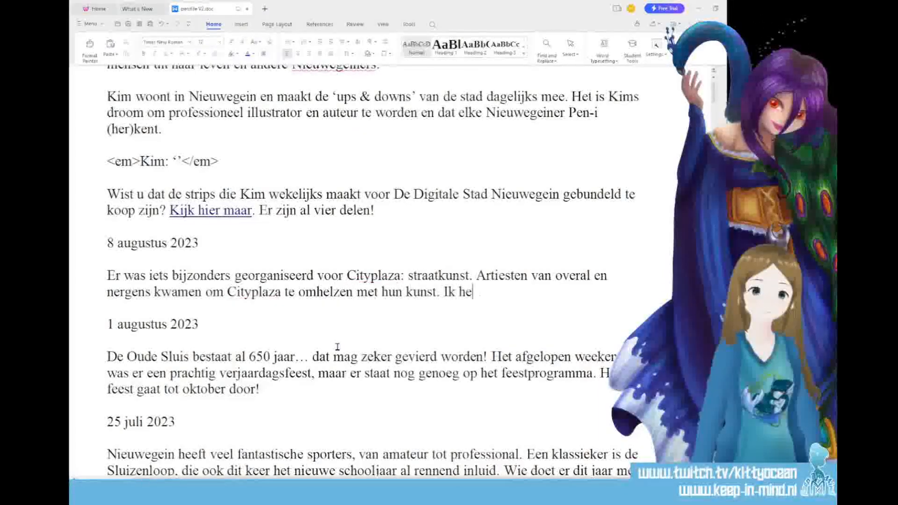
{"action": "type", "text": "b al een paar werken ontdekt en… het is prachtig. Als nou die stomme regen ophield,"}
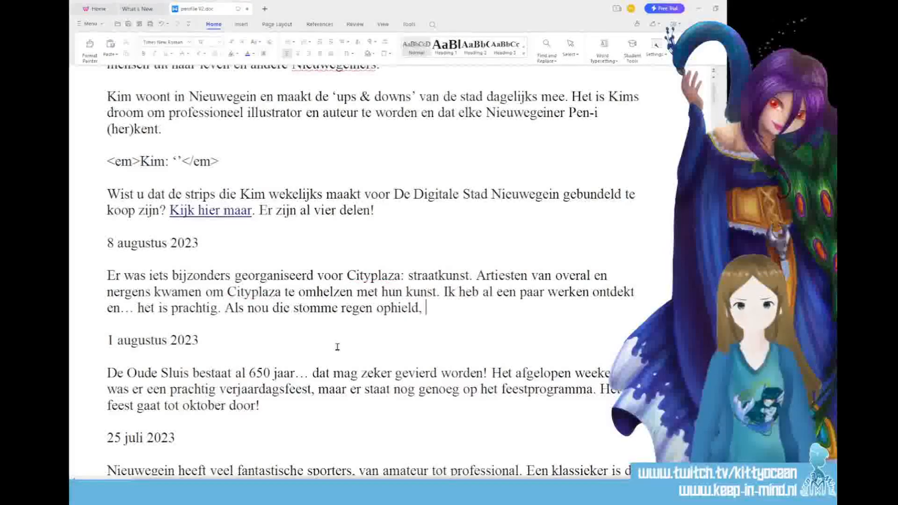
Finish the paragraph with "Ik heb al een paar werken ontdekt en… het is prachtig. Als nou die stomme regen ophield, konden er meer mensen van genieten!"
{"action": "type", "text": "konden er mee"}
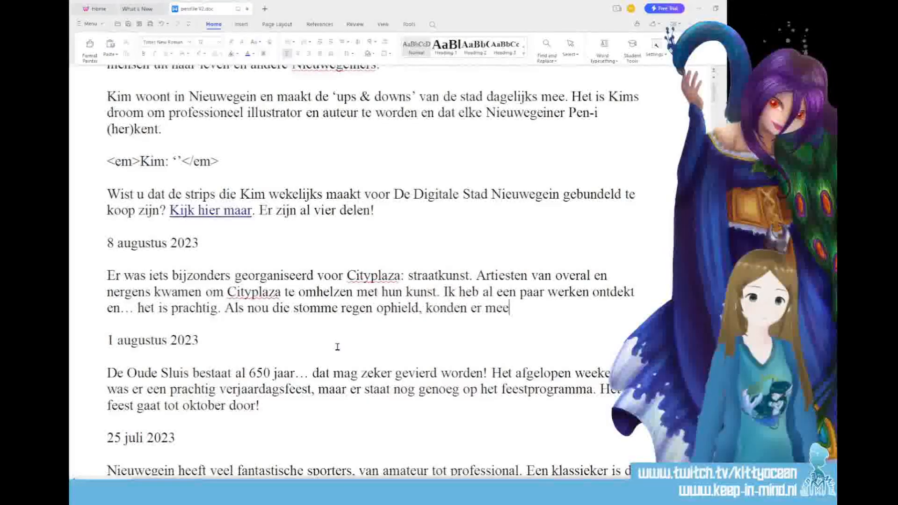
{"action": "type", "text": "r mensen van genieten!"}
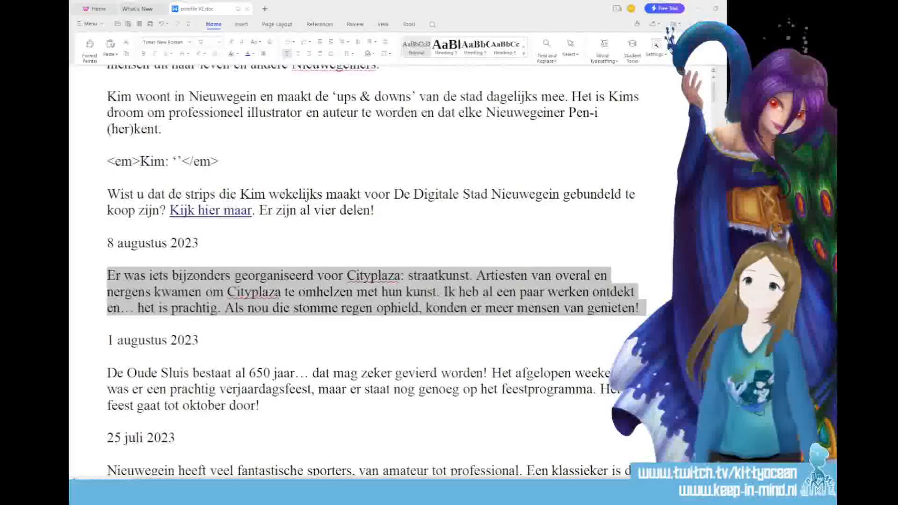
Select the introduction text above the 8 augustus 2023 date, and separately the new Cityplaza paragraph
{"action": "left_click", "coordinate": [302, 374]}
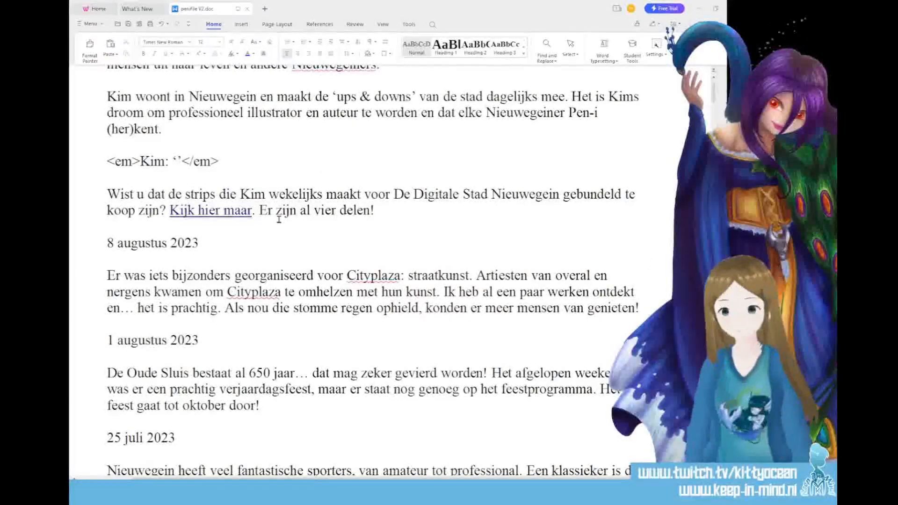
{"action": "scroll", "coordinate": [280, 219], "scroll_direction": "up", "scroll_amount": 3}
{"action": "left_click_drag", "start_coordinate": [108, 131], "coordinate": [383, 373]}
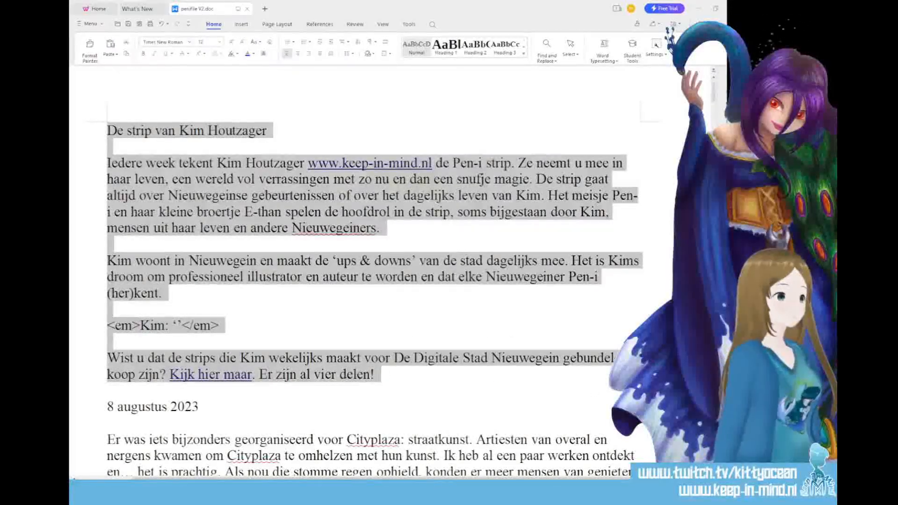
{"action": "scroll", "coordinate": [209, 391], "scroll_direction": "down", "scroll_amount": 3}
{"action": "left_click_drag", "start_coordinate": [109, 317], "coordinate": [627, 350]}
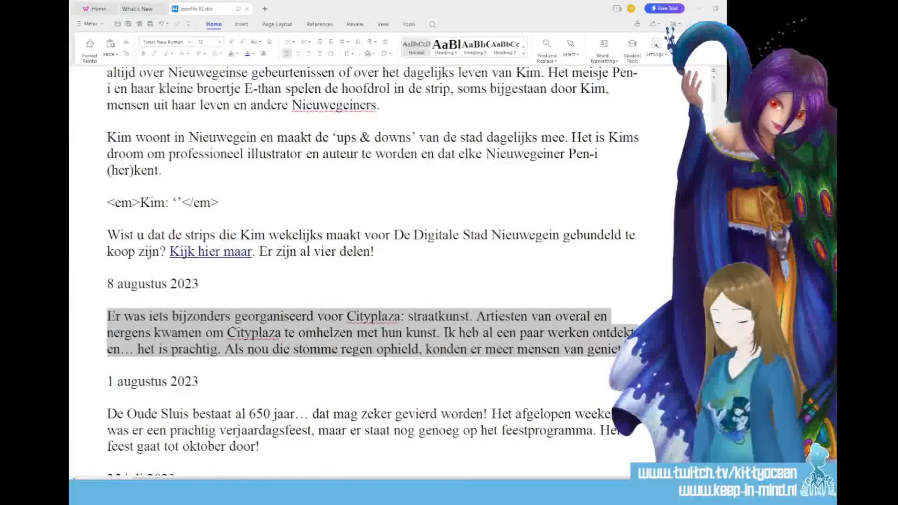
{"action": "mouse_move", "coordinate": [126, 492]}
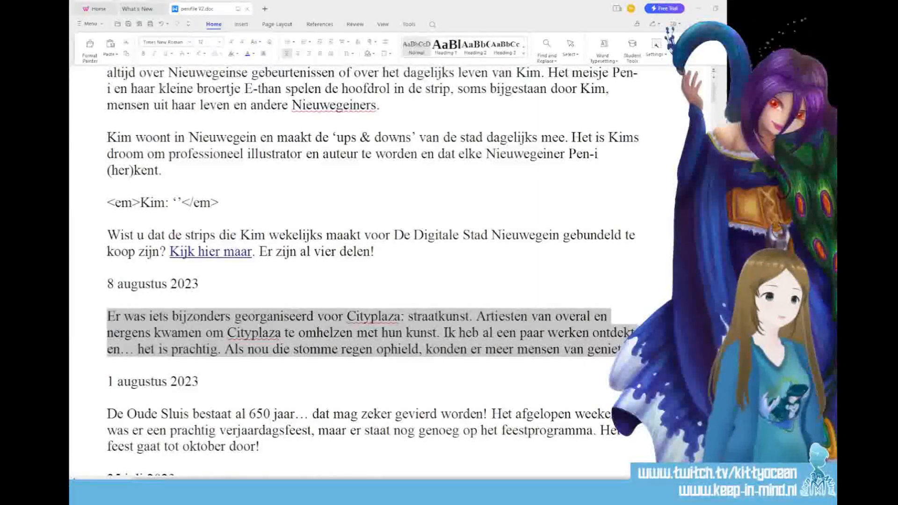
Close the text document and, in Photoshop, the 796.jpg strip
{"action": "left_click", "coordinate": [732, 8]}
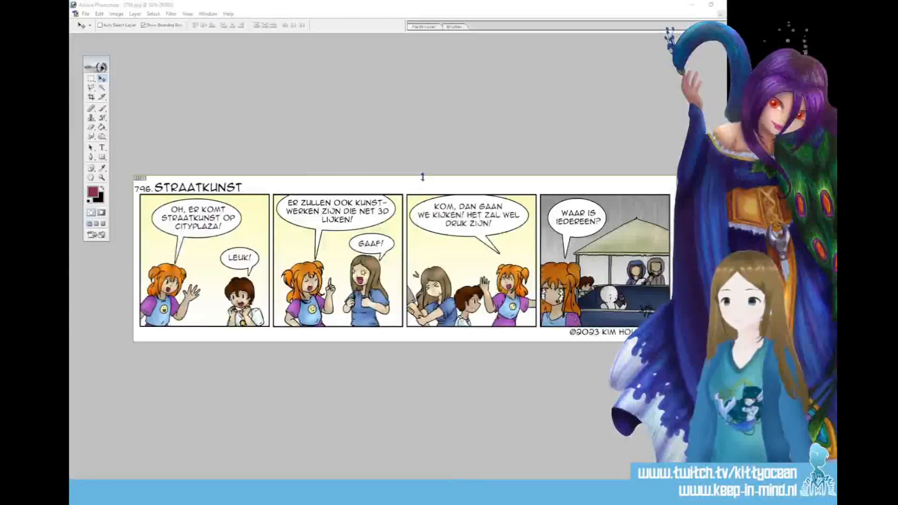
{"action": "left_click", "coordinate": [734, 14]}
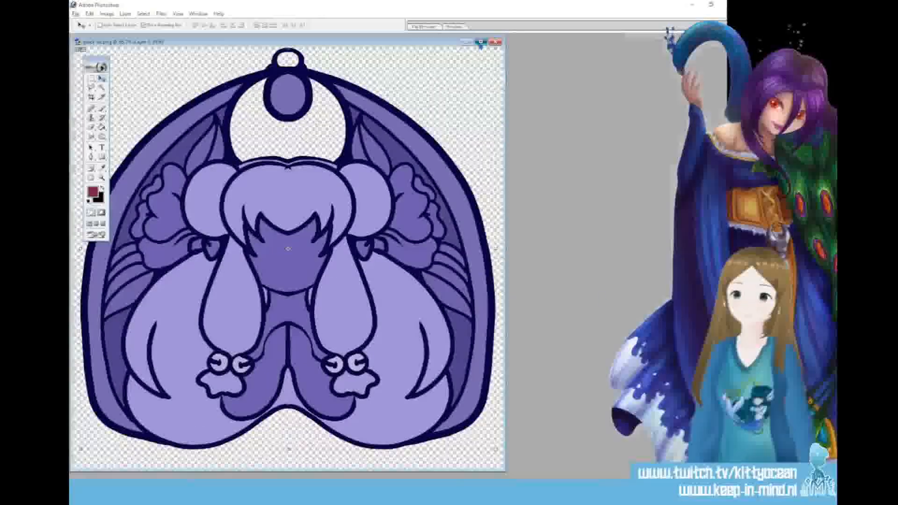
View quick 3d.png, white.png and Frame Sailor Moon copy.png one at a time, closing each image
{"action": "left_click", "coordinate": [481, 43]}
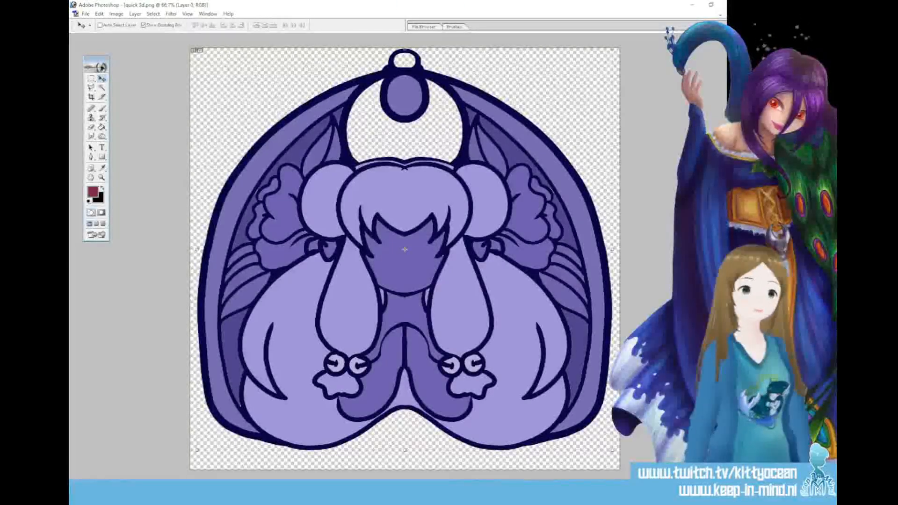
{"action": "key", "text": "ctrl+w"}
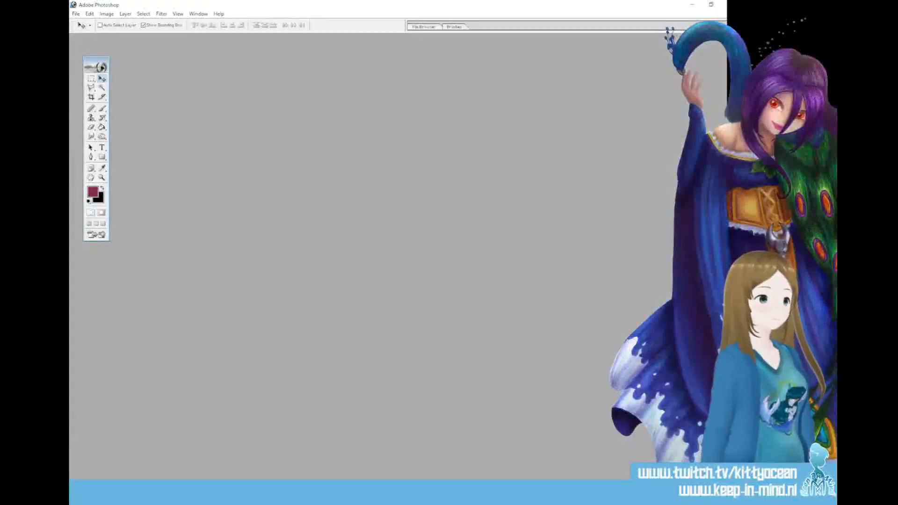
{"action": "left_click", "coordinate": [481, 325]}
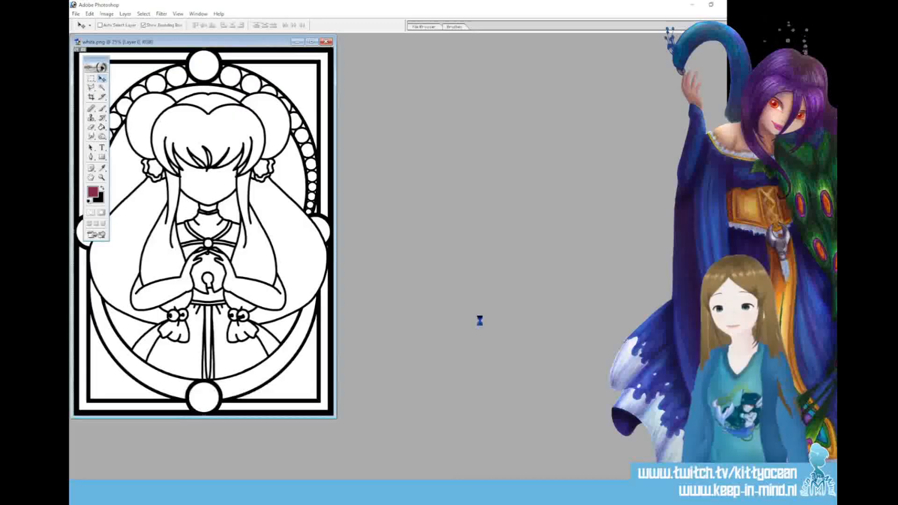
{"action": "left_click_drag", "start_coordinate": [238, 43], "coordinate": [435, 70]}
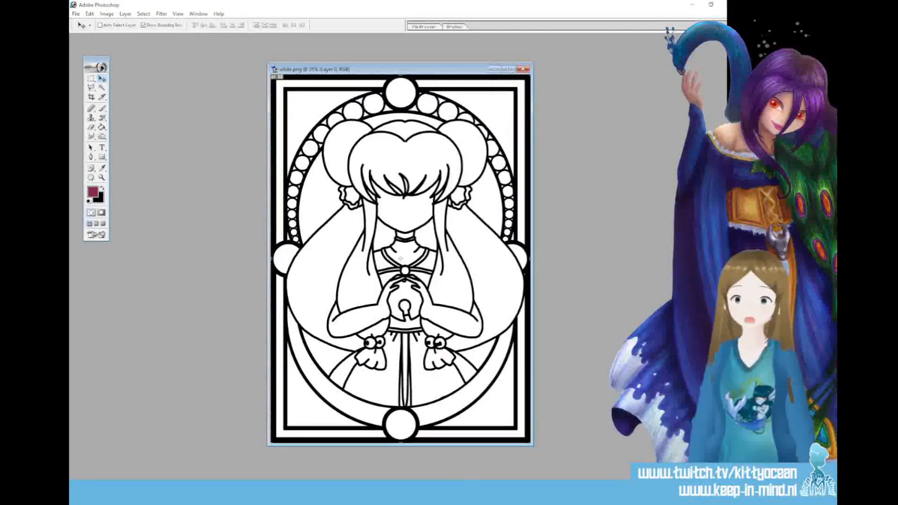
{"action": "left_click", "coordinate": [523, 70]}
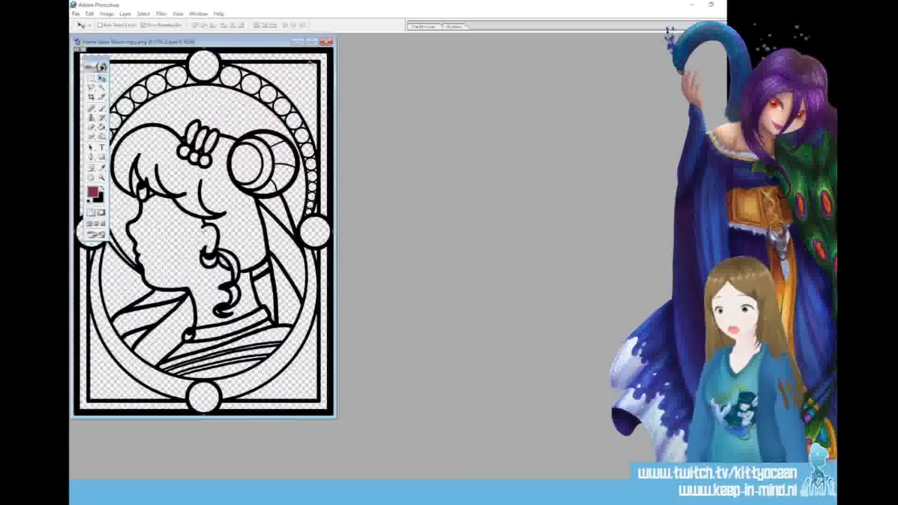
{"action": "left_click", "coordinate": [311, 41]}
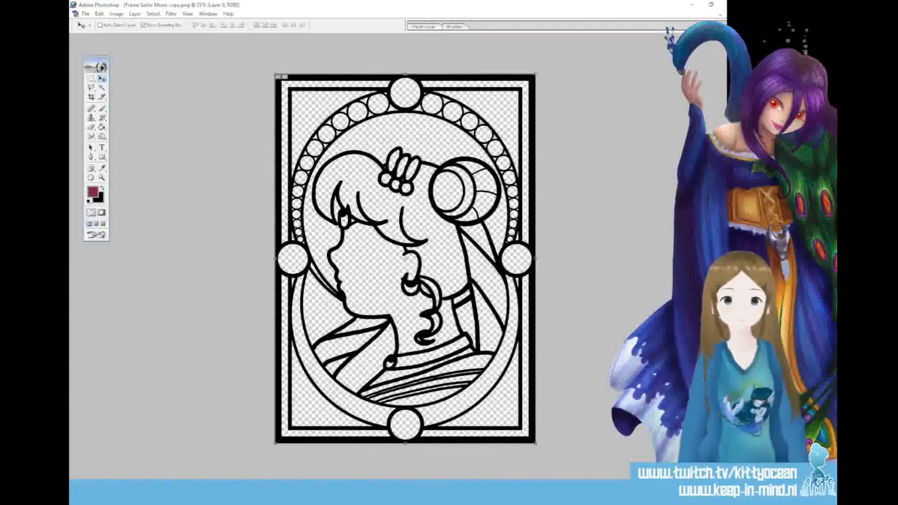
{"action": "key", "text": "ctrl+w"}
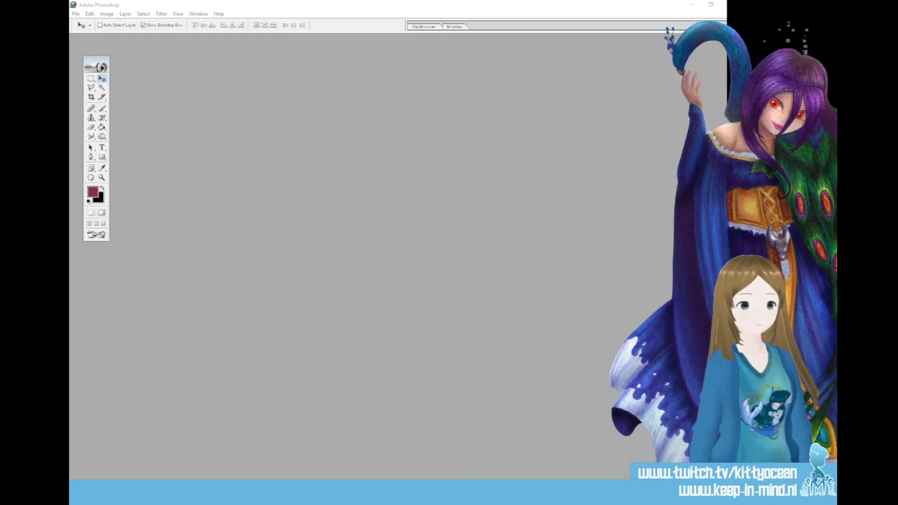
Open d20 B.png and d20 copy.png and arrange their windows next to each other for comparison
{"action": "double_click", "coordinate": [330, 223]}
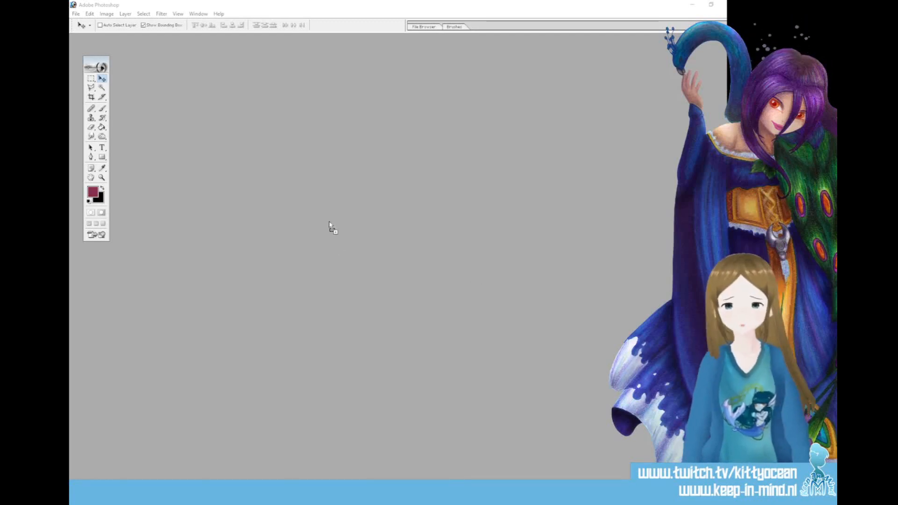
{"action": "left_click_drag", "start_coordinate": [161, 41], "coordinate": [385, 140]}
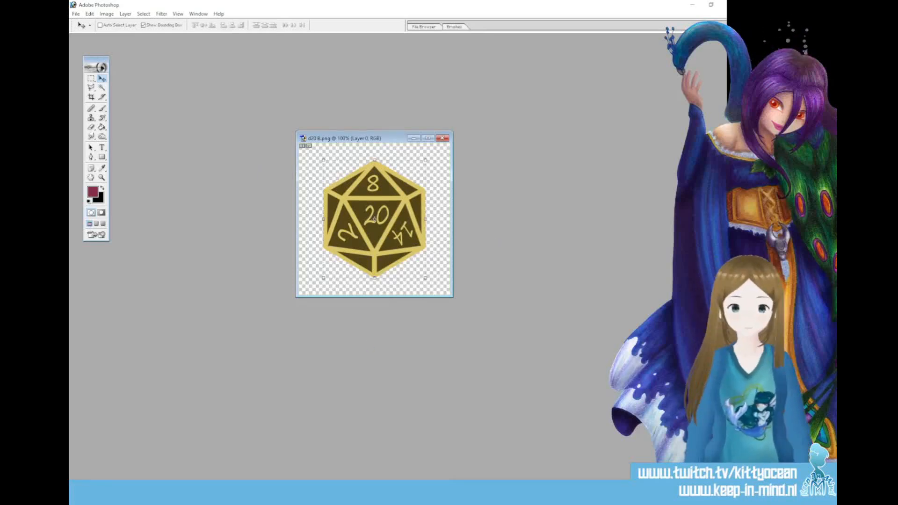
{"action": "double_click", "coordinate": [606, 328]}
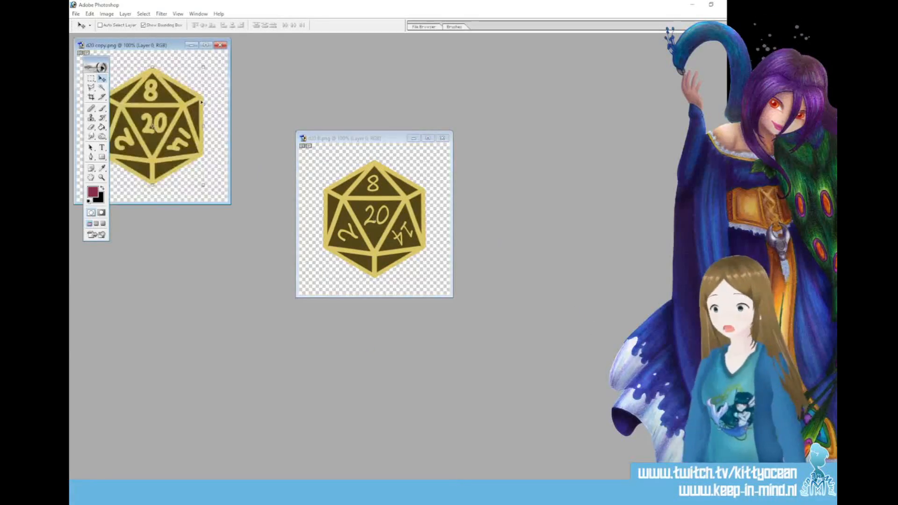
{"action": "left_click_drag", "start_coordinate": [162, 47], "coordinate": [237, 91]}
{"action": "left_click", "coordinate": [346, 138]}
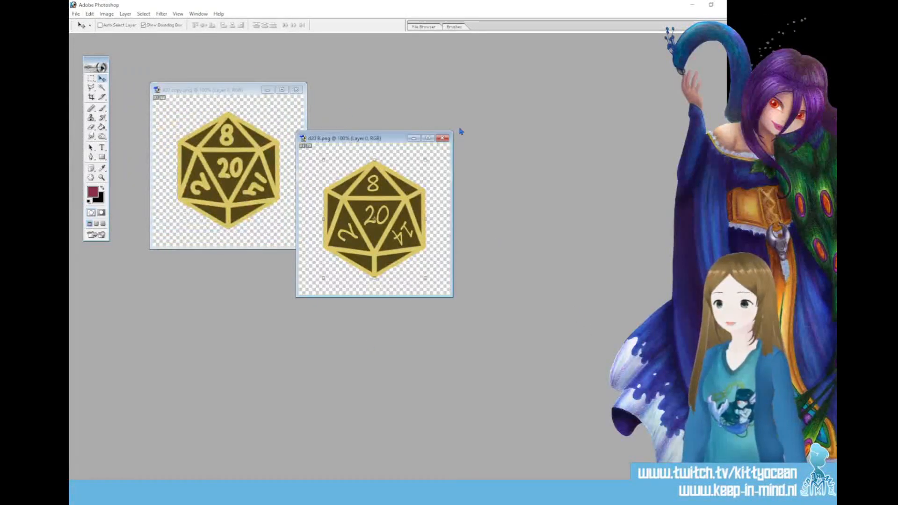
Compare d20 copy.png and d20 B.png in separate, non-overlapping windows, closing both images
{"action": "left_click_drag", "start_coordinate": [356, 140], "coordinate": [423, 129]}
{"action": "left_click_drag", "start_coordinate": [218, 91], "coordinate": [256, 118]}
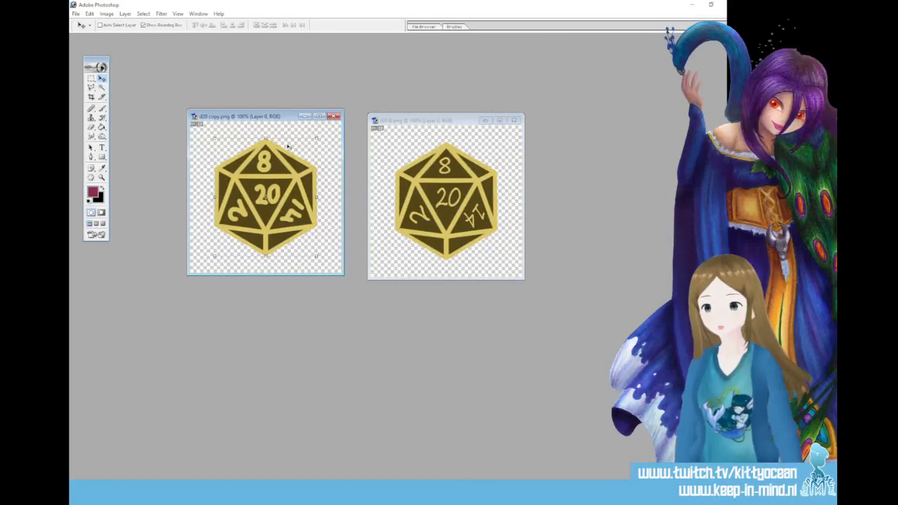
{"action": "left_click", "coordinate": [334, 116]}
{"action": "left_click", "coordinate": [514, 120]}
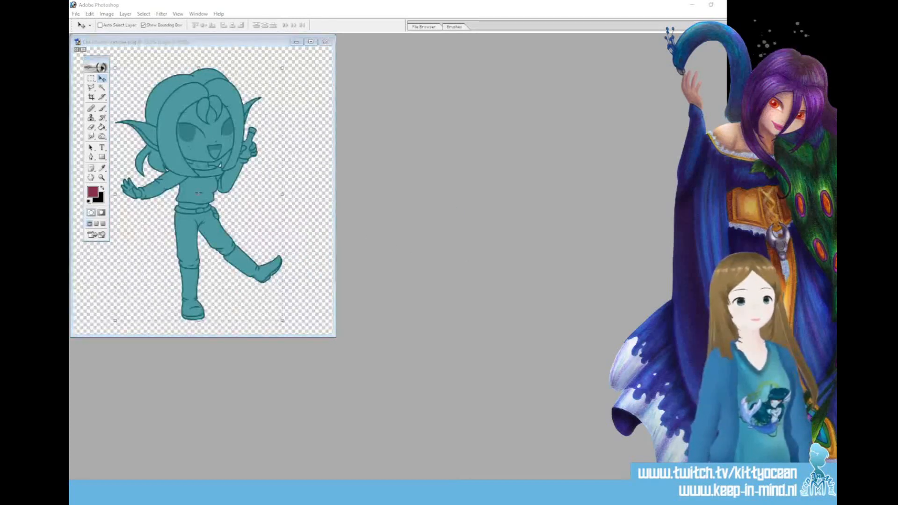
Open the teal elf and red chibi character images and arrange their windows side by side
{"action": "left_click_drag", "start_coordinate": [216, 47], "coordinate": [536, 69]}
{"action": "left_click", "coordinate": [239, 44]}
{"action": "left_click_drag", "start_coordinate": [238, 44], "coordinate": [283, 77]}
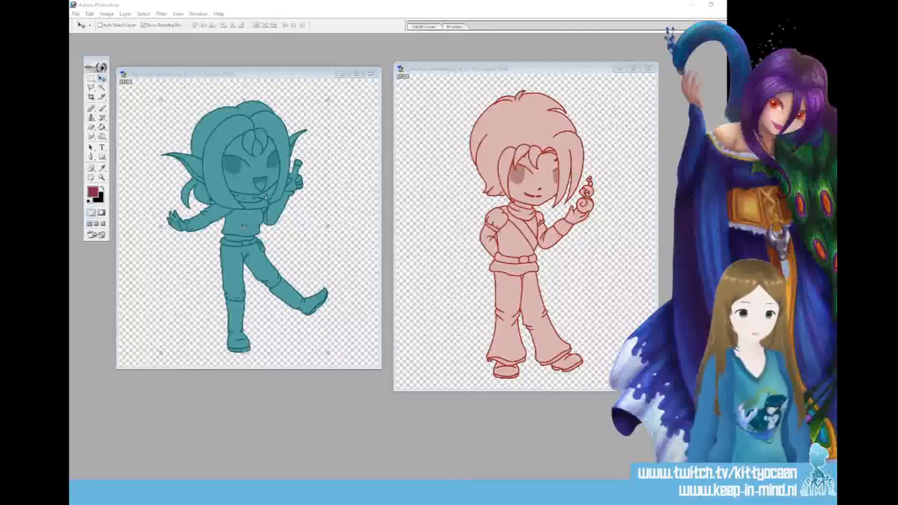
Open the purple Water coin symbol images and spread the shell, spiral, wave and droplet designs out for comparison
{"action": "left_click", "coordinate": [336, 281]}
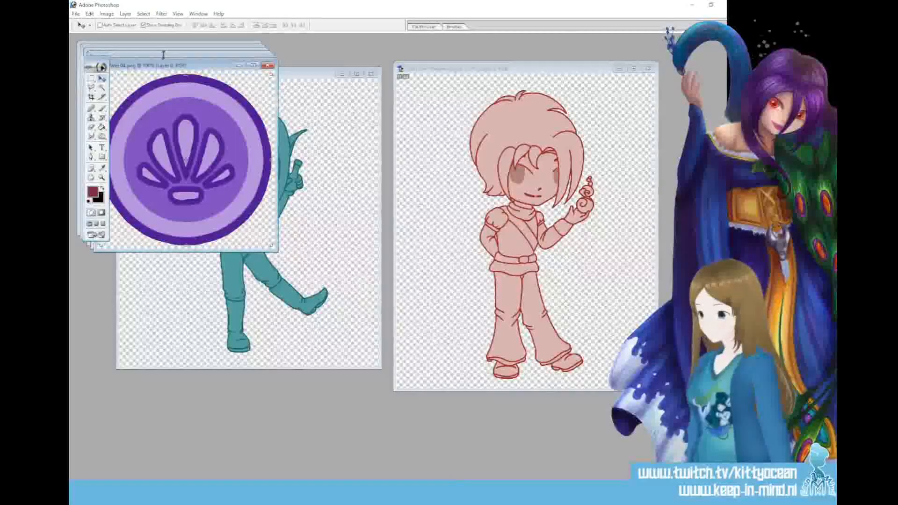
{"action": "left_click_drag", "start_coordinate": [164, 66], "coordinate": [555, 84]}
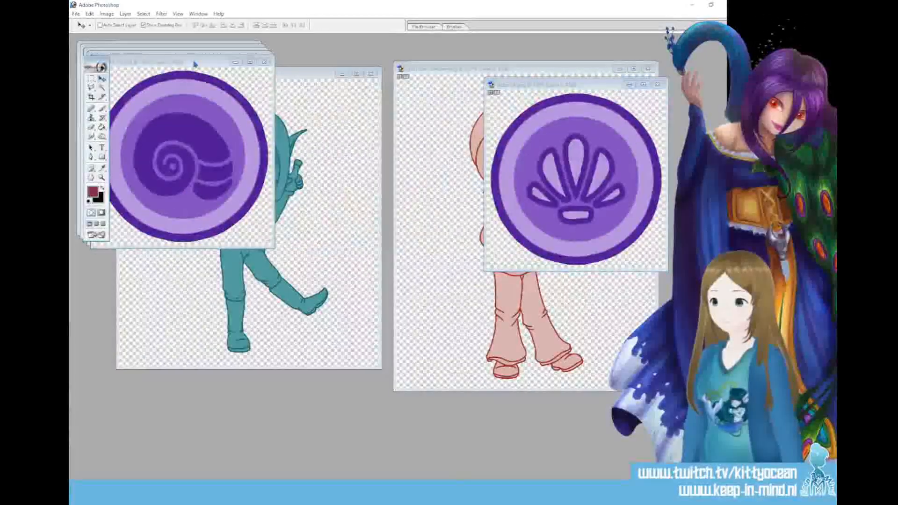
{"action": "left_click_drag", "start_coordinate": [195, 64], "coordinate": [588, 289]}
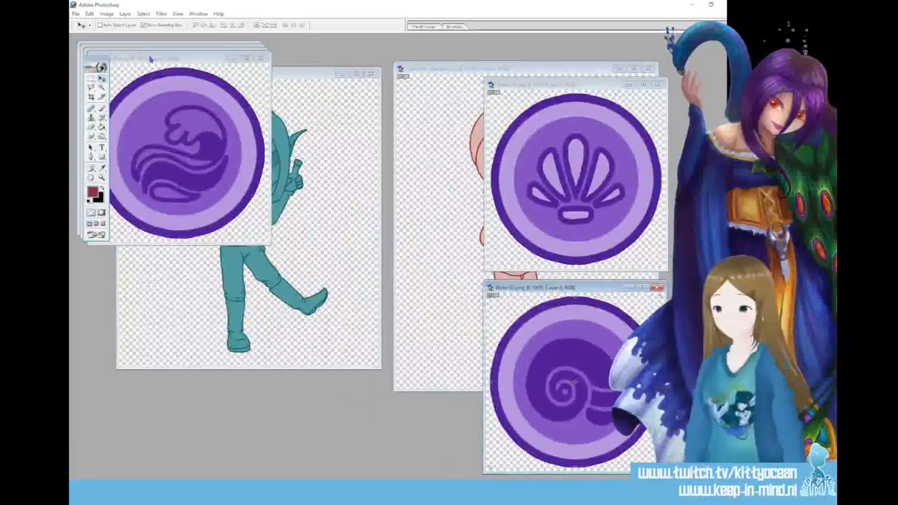
{"action": "left_click_drag", "start_coordinate": [151, 59], "coordinate": [362, 70]}
{"action": "left_click_drag", "start_coordinate": [164, 52], "coordinate": [383, 270]}
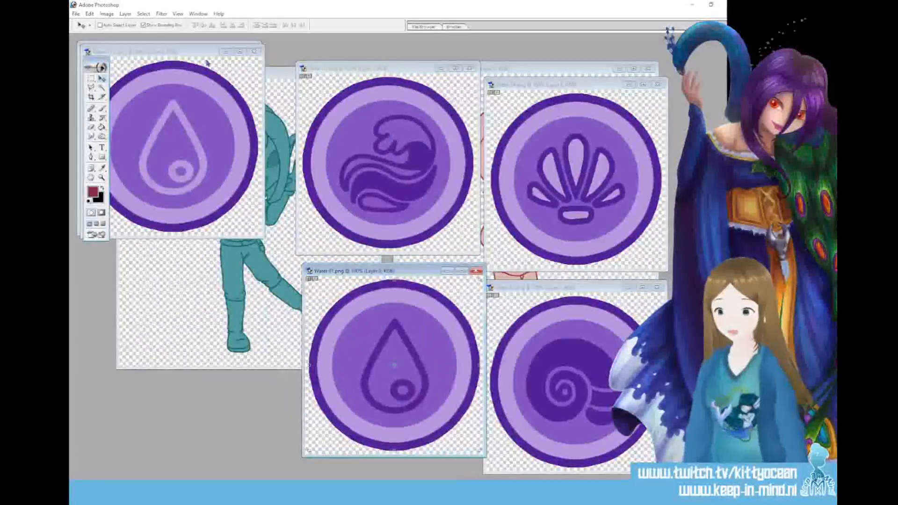
{"action": "left_click_drag", "start_coordinate": [192, 52], "coordinate": [211, 262]}
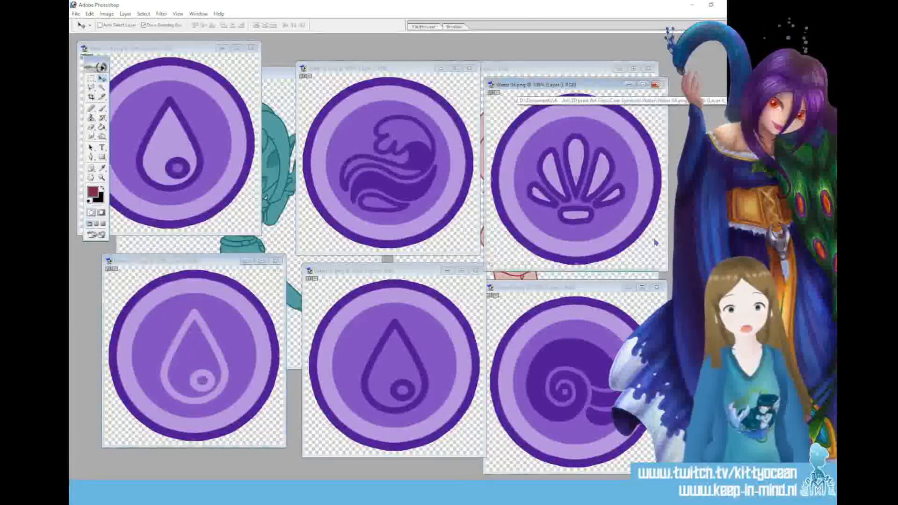
Close all the Water coin symbol images, leaving the two chibi characters open
{"action": "left_click", "coordinate": [657, 86]}
{"action": "left_click", "coordinate": [657, 287]}
{"action": "left_click", "coordinate": [480, 274]}
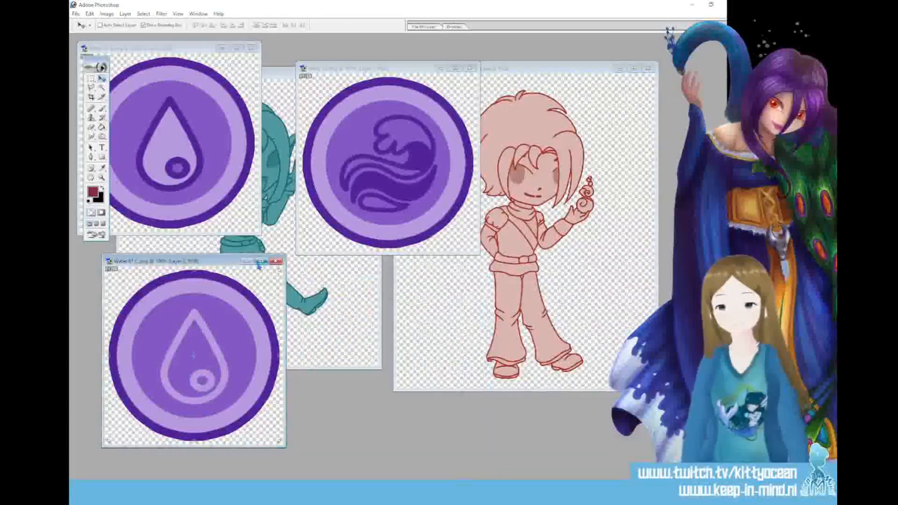
{"action": "left_click", "coordinate": [276, 261]}
{"action": "left_click", "coordinate": [250, 50]}
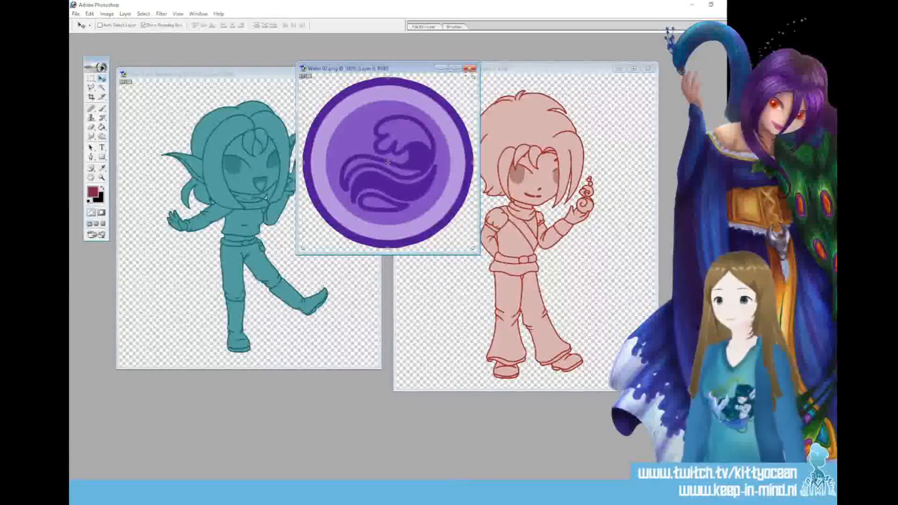
{"action": "left_click", "coordinate": [470, 69]}
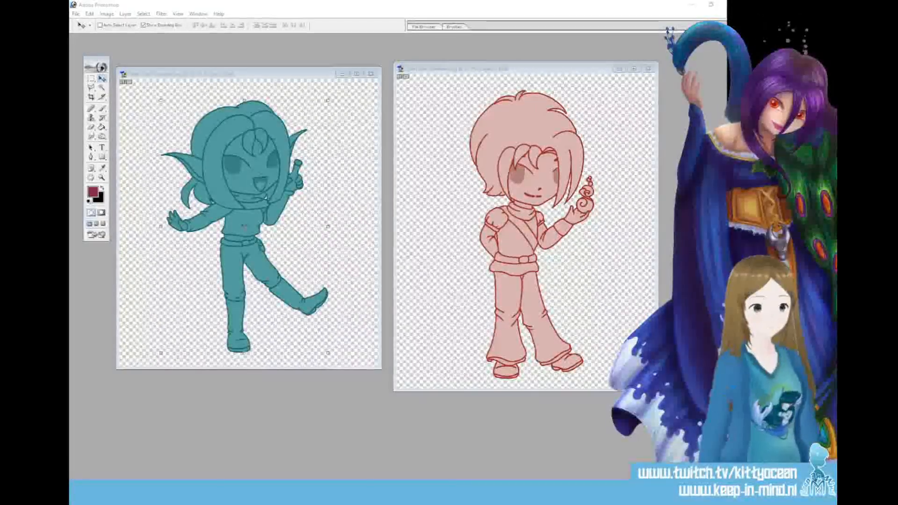
View the green moon-and-star coin beside the purple feather coin, closing both images
{"action": "left_click_drag", "start_coordinate": [368, 238], "coordinate": [369, 221]}
{"action": "left_click_drag", "start_coordinate": [177, 73], "coordinate": [503, 144]}
{"action": "left_click", "coordinate": [258, 102]}
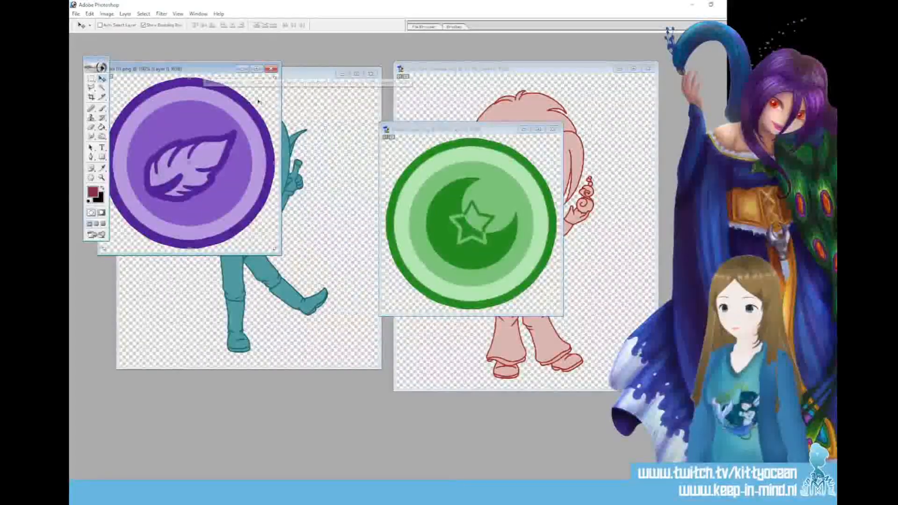
{"action": "left_click_drag", "start_coordinate": [199, 70], "coordinate": [284, 116]}
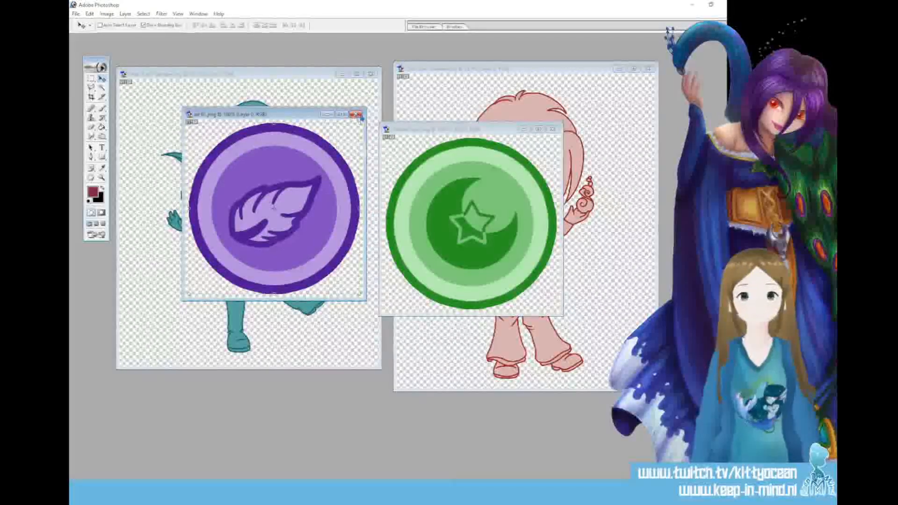
{"action": "left_click", "coordinate": [356, 114]}
{"action": "left_click", "coordinate": [553, 129]}
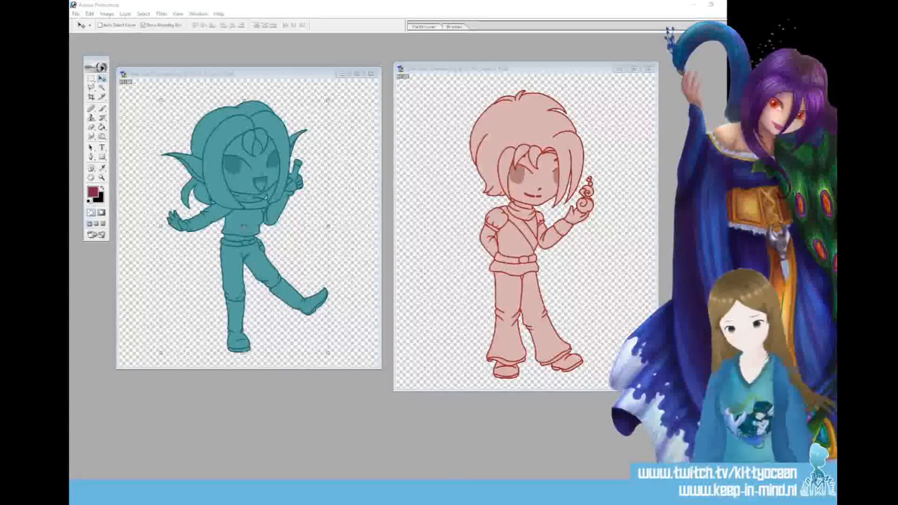
Open the purple Moon and Moon Star coin symbols and arrange their windows in two rows for comparison
{"action": "left_click_drag", "start_coordinate": [387, 254], "coordinate": [213, 116]}
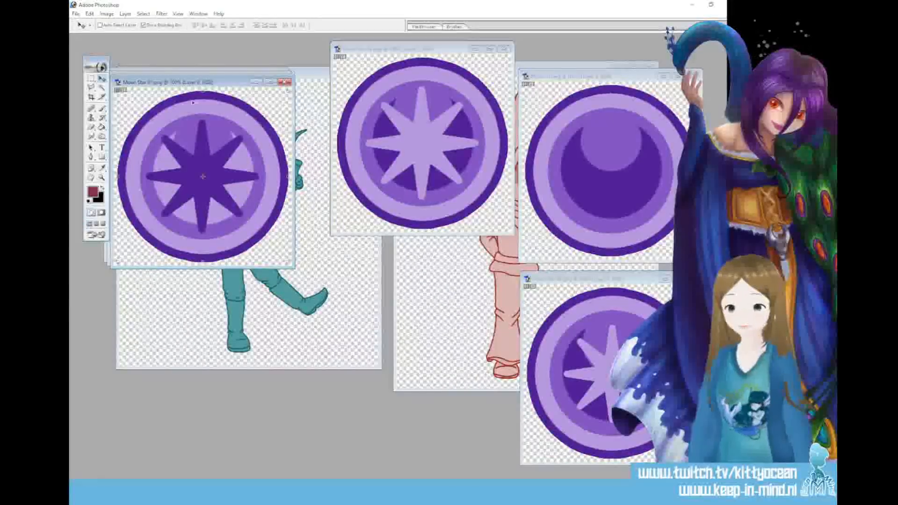
{"action": "left_click_drag", "start_coordinate": [192, 84], "coordinate": [407, 269]}
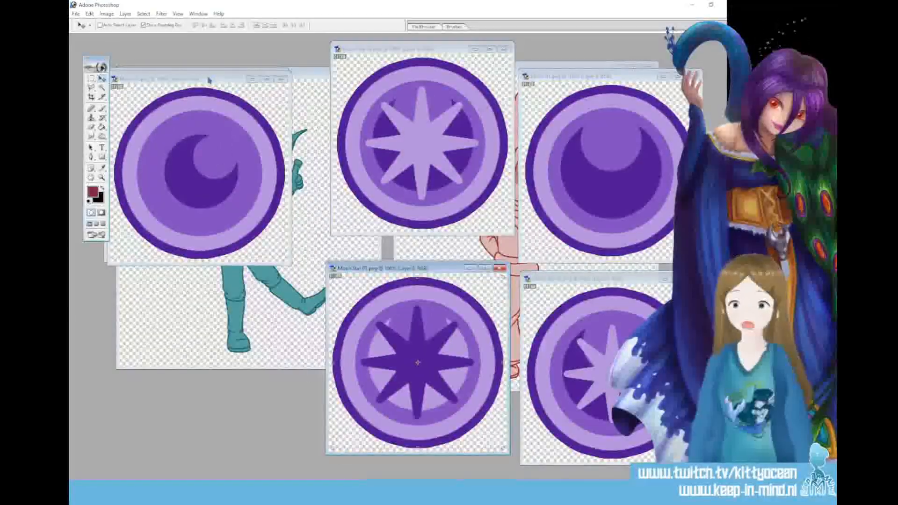
{"action": "left_click_drag", "start_coordinate": [188, 80], "coordinate": [209, 278]}
{"action": "left_click_drag", "start_coordinate": [200, 80], "coordinate": [228, 54]}
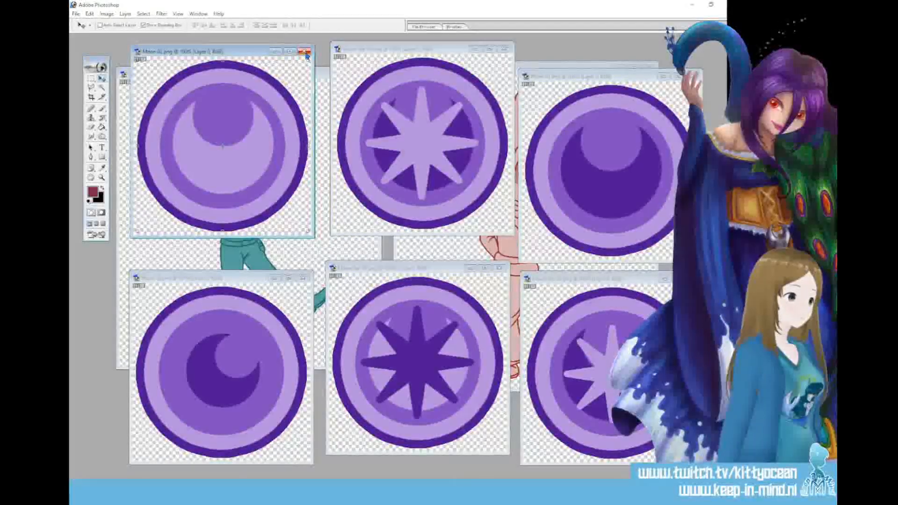
Close all the Moon and Moon Star coin symbol images
{"action": "left_click", "coordinate": [305, 53]}
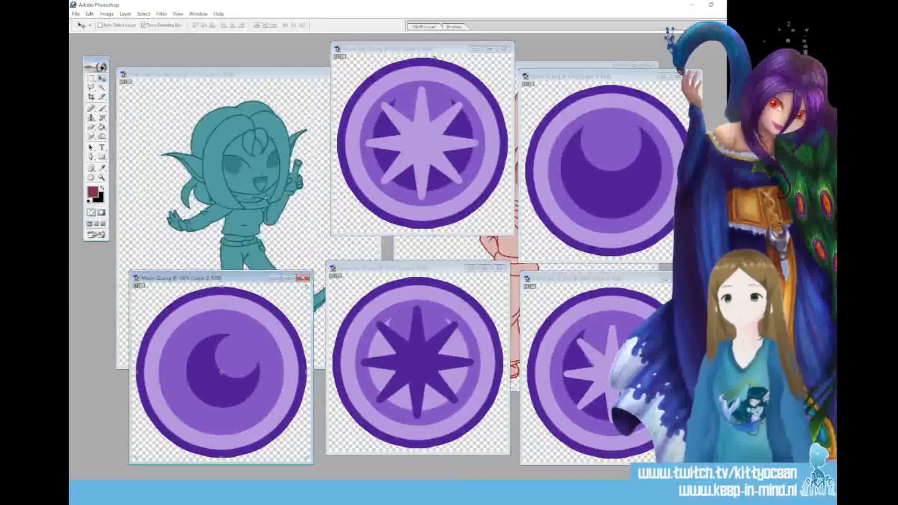
{"action": "left_click", "coordinate": [505, 50]}
{"action": "left_click", "coordinate": [693, 76]}
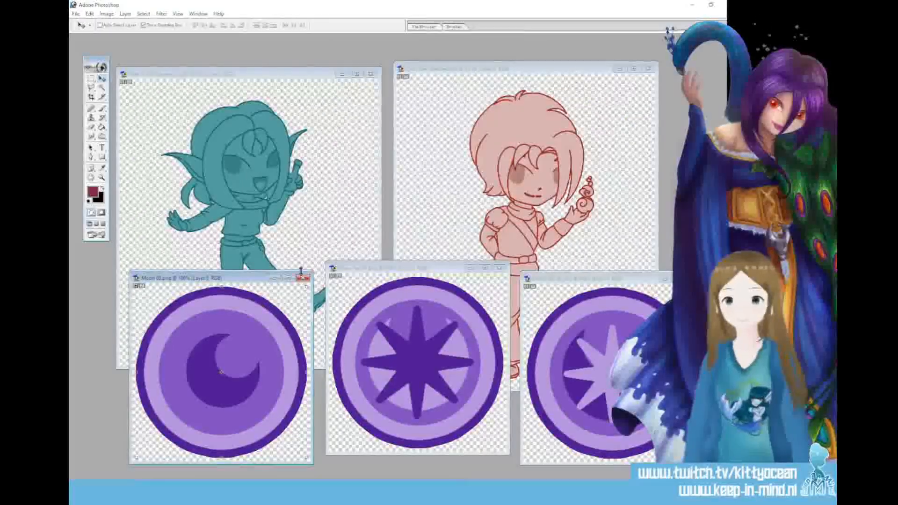
{"action": "left_click", "coordinate": [304, 278]}
{"action": "left_click", "coordinate": [500, 268]}
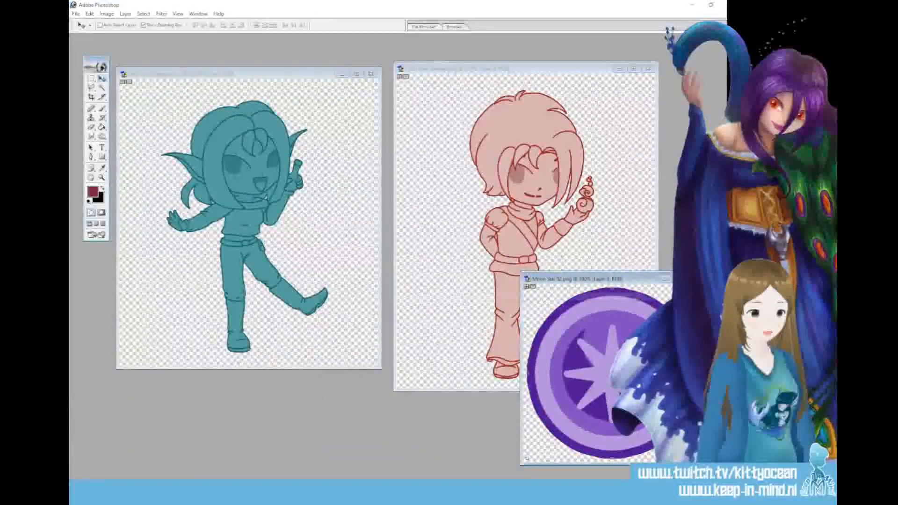
{"action": "left_click", "coordinate": [696, 279]}
Open the blue earth flower coins and purple animal paw coins, and spread their windows out in two rows
{"action": "key", "text": "alt+Tab"}
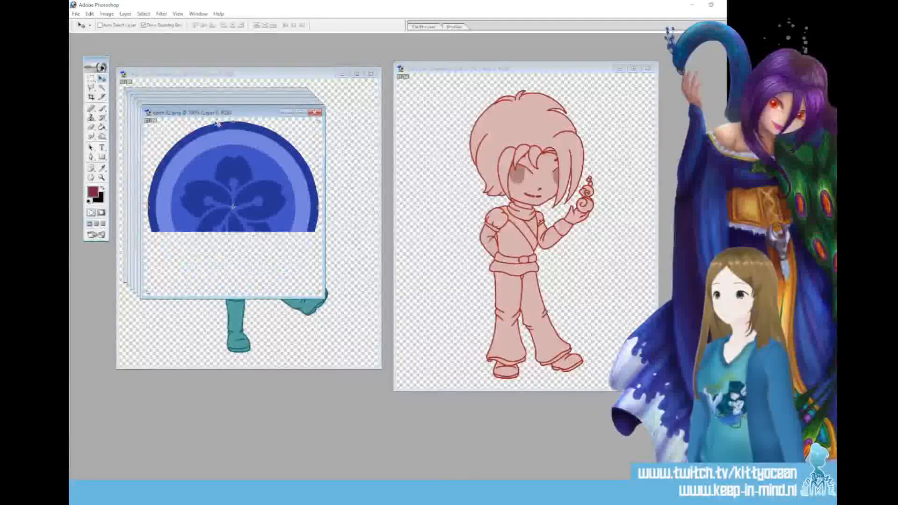
{"action": "left_click_drag", "start_coordinate": [217, 114], "coordinate": [604, 66]}
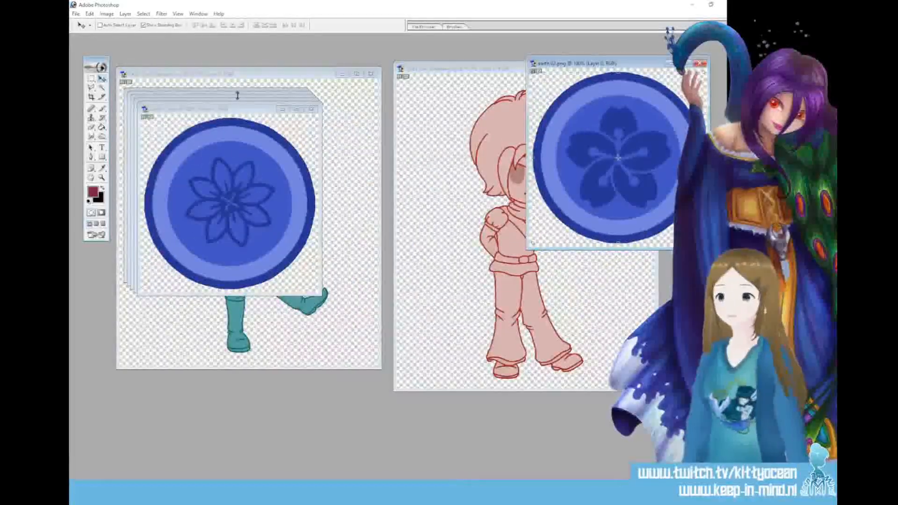
{"action": "left_click", "coordinate": [234, 111]}
{"action": "left_click_drag", "start_coordinate": [321, 141], "coordinate": [637, 267]}
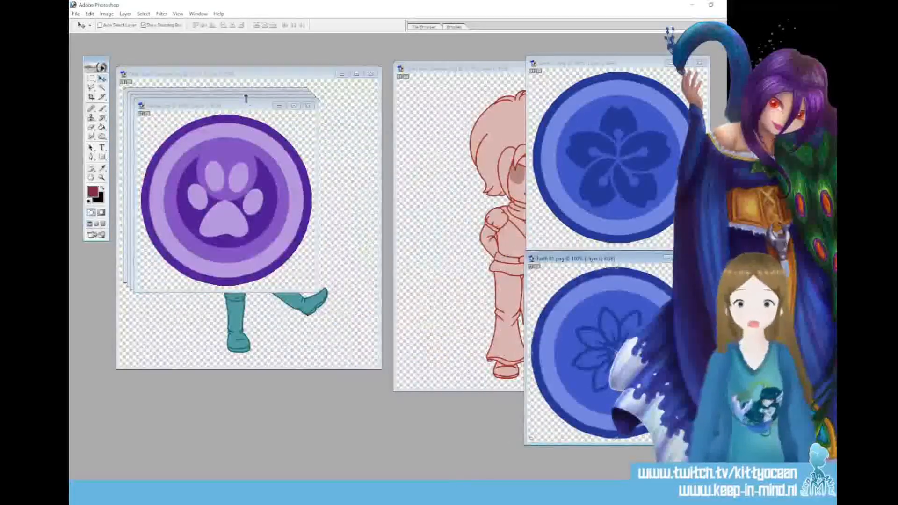
{"action": "left_click_drag", "start_coordinate": [225, 106], "coordinate": [416, 53]}
{"action": "left_click", "coordinate": [227, 107]}
{"action": "left_click_drag", "start_coordinate": [226, 107], "coordinate": [207, 295]}
{"action": "left_click_drag", "start_coordinate": [203, 98], "coordinate": [204, 52]}
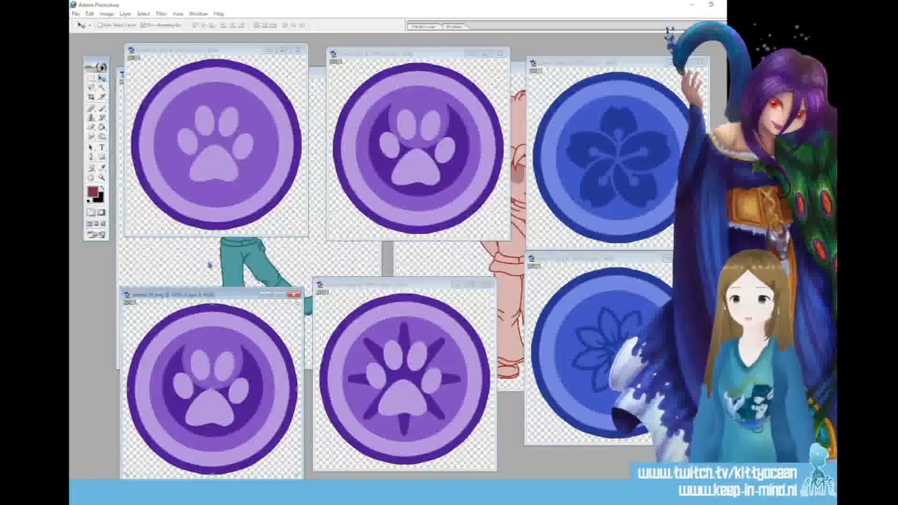
{"action": "left_click_drag", "start_coordinate": [223, 297], "coordinate": [222, 268]}
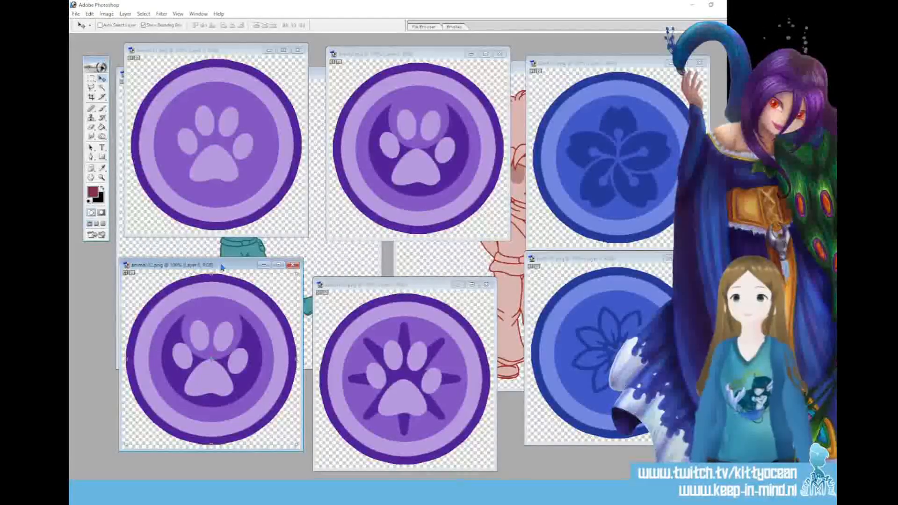
Close all the animal paw and earth flower coin images
{"action": "left_click", "coordinate": [301, 53]}
{"action": "left_click", "coordinate": [298, 51]}
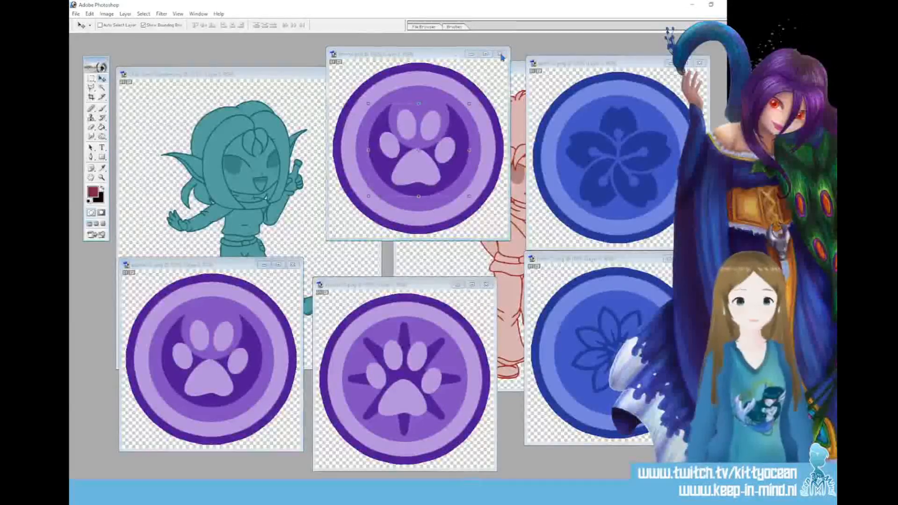
{"action": "left_click", "coordinate": [499, 54]}
{"action": "left_click", "coordinate": [699, 62]}
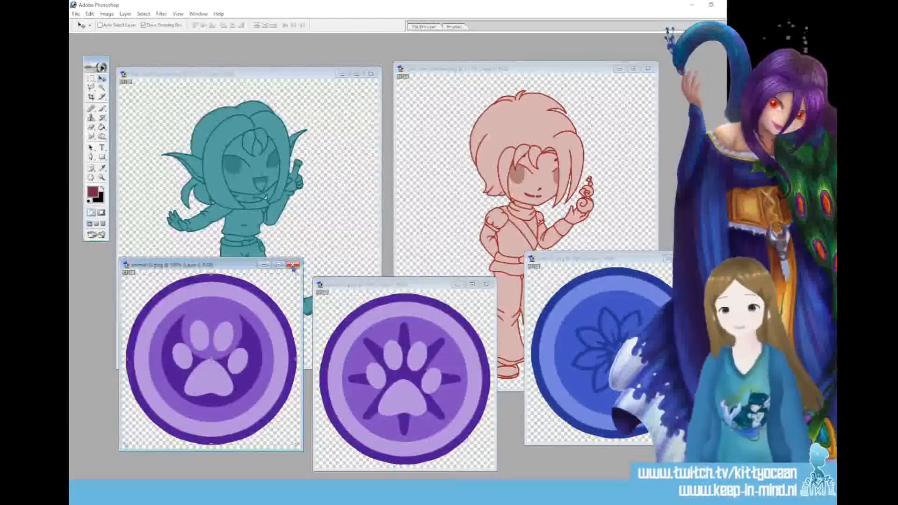
{"action": "left_click", "coordinate": [293, 265]}
{"action": "left_click", "coordinate": [487, 285]}
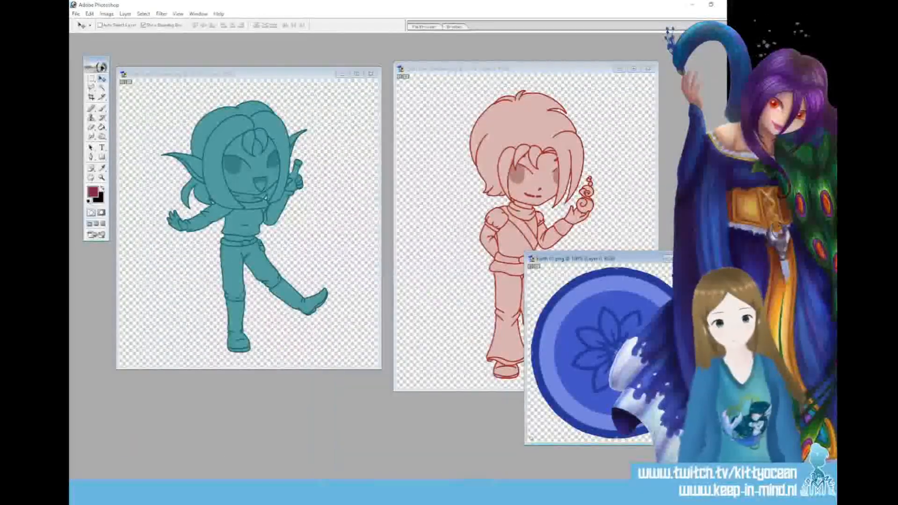
{"action": "left_click", "coordinate": [697, 258]}
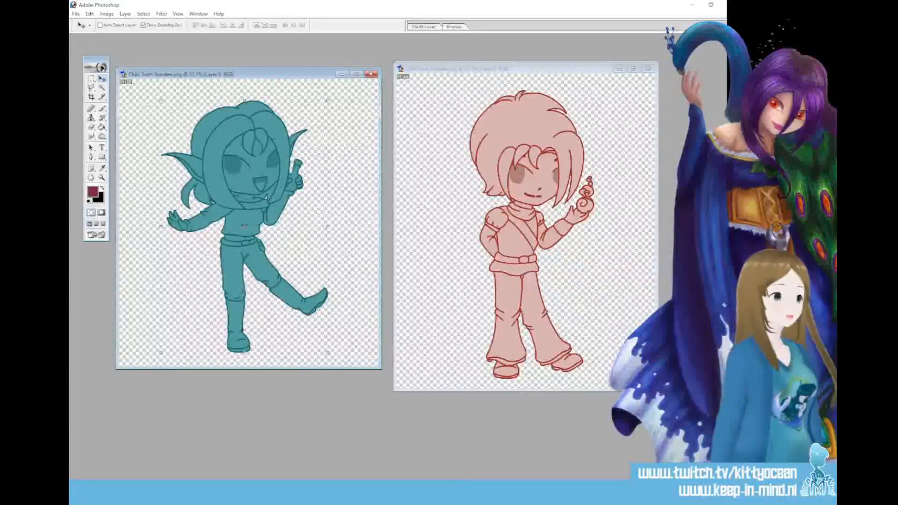
Open the striped Flags coin symbols, including Flags 3 stripes.png and Flags 3 B.png, and arrange their windows for comparison
{"action": "key", "text": "alt+Tab"}
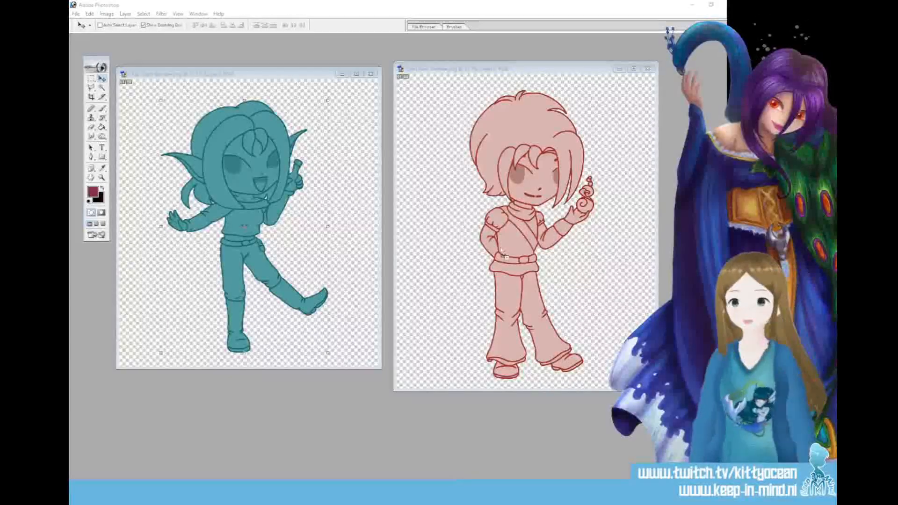
{"action": "left_click_drag", "start_coordinate": [232, 187], "coordinate": [326, 195]}
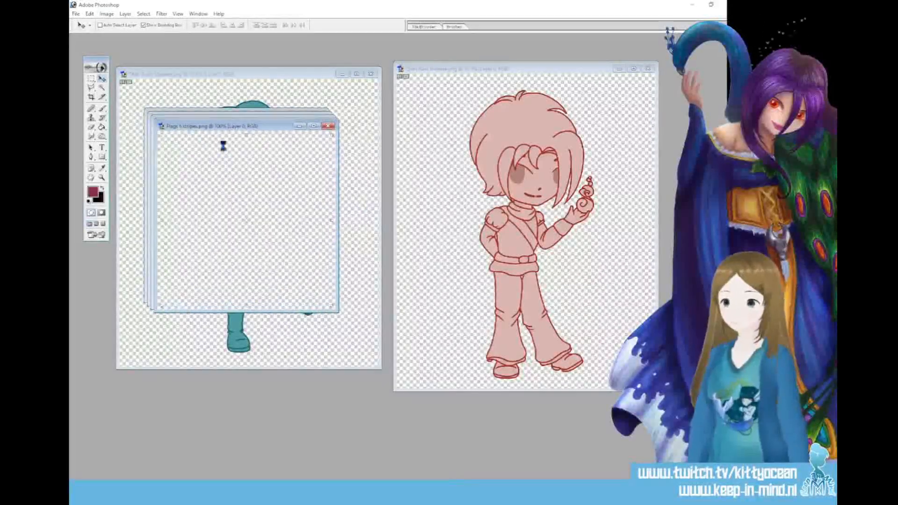
{"action": "left_click_drag", "start_coordinate": [256, 129], "coordinate": [608, 42]}
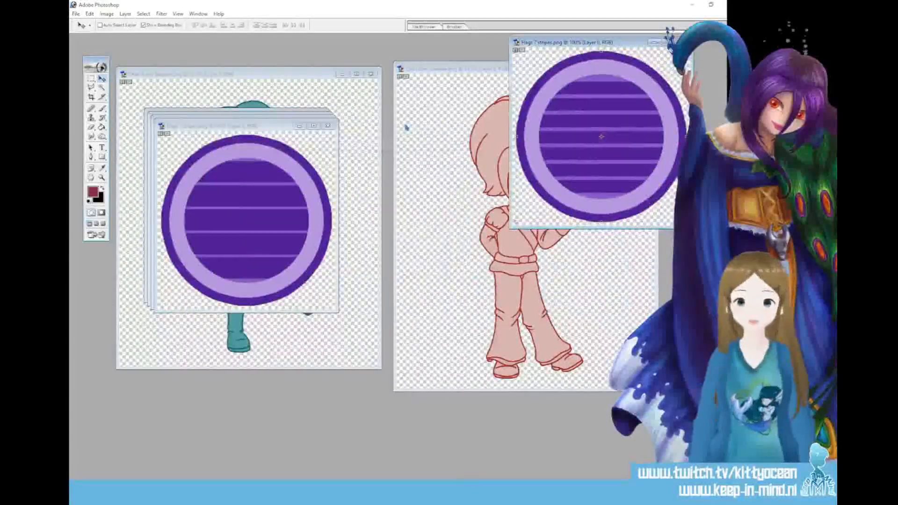
{"action": "left_click_drag", "start_coordinate": [256, 128], "coordinate": [588, 247]}
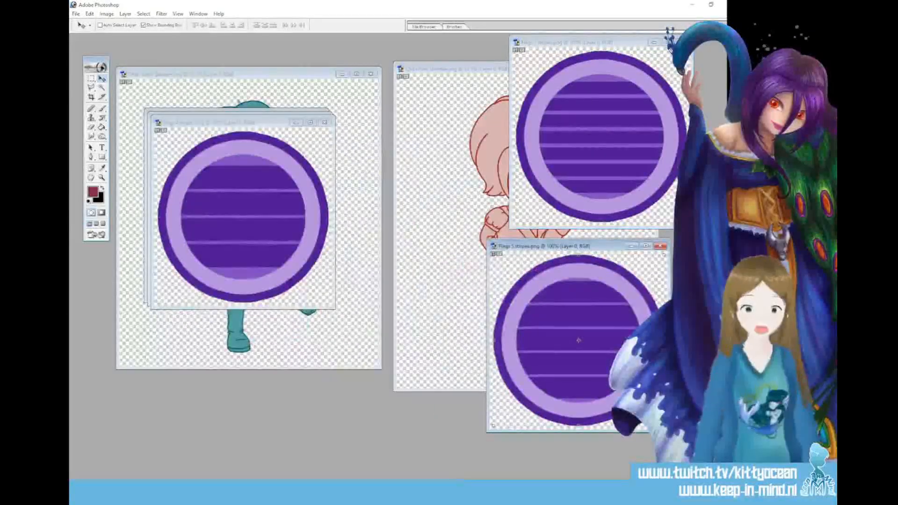
{"action": "left_click_drag", "start_coordinate": [235, 124], "coordinate": [393, 47]}
{"action": "left_click_drag", "start_coordinate": [229, 121], "coordinate": [380, 304]}
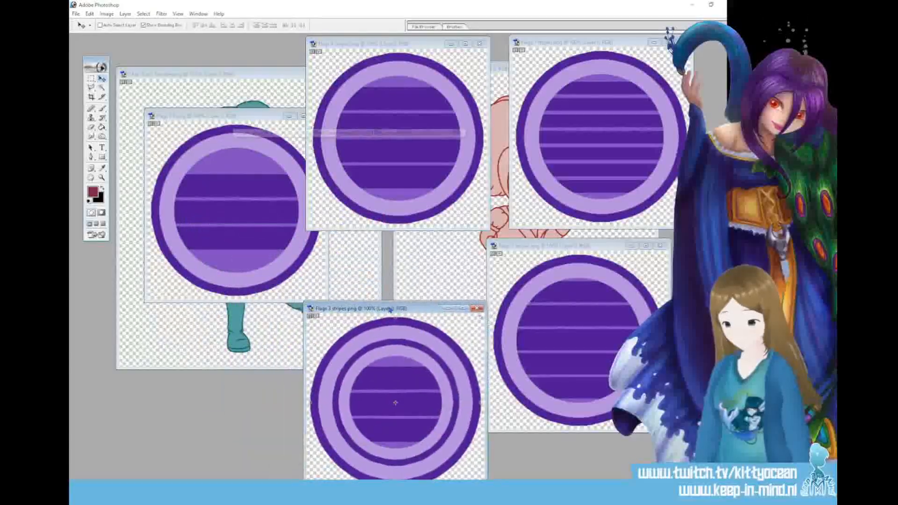
{"action": "left_click_drag", "start_coordinate": [210, 119], "coordinate": [178, 59]}
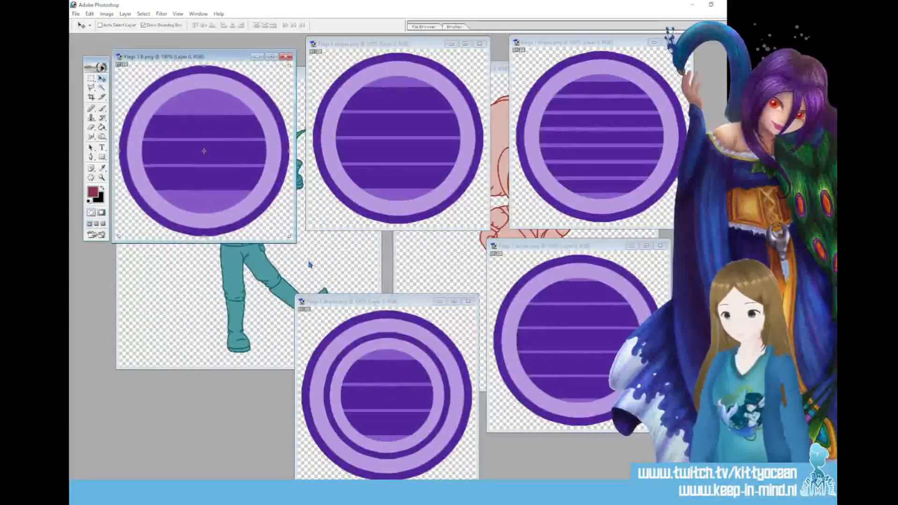
{"action": "left_click", "coordinate": [344, 298]}
{"action": "left_click_drag", "start_coordinate": [344, 298], "coordinate": [326, 274]}
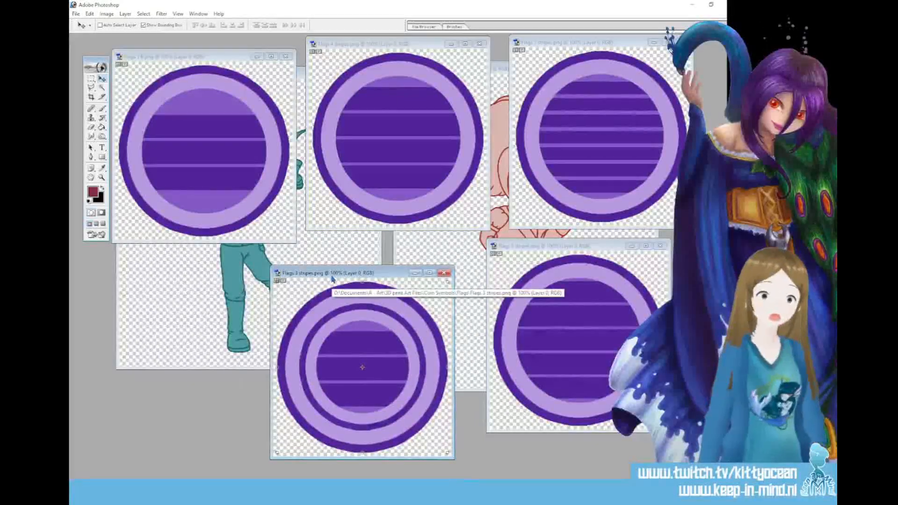
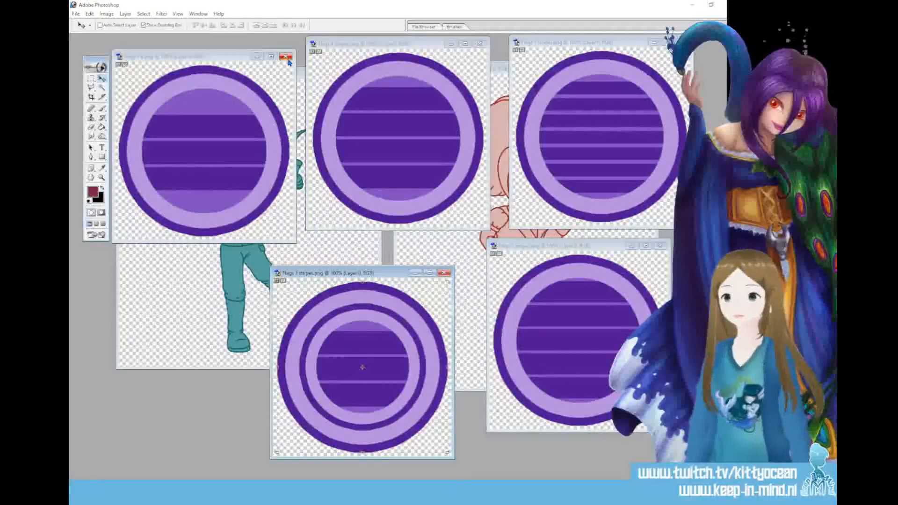
Close the five purple striped flag coin images, leaving the teal and red character images open
{"action": "left_click", "coordinate": [286, 56]}
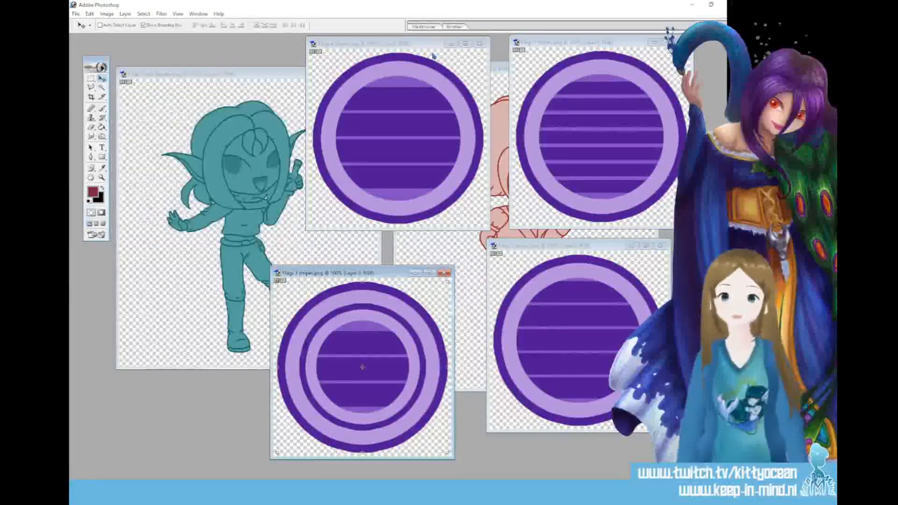
{"action": "left_click", "coordinate": [479, 43]}
{"action": "left_click", "coordinate": [682, 43]}
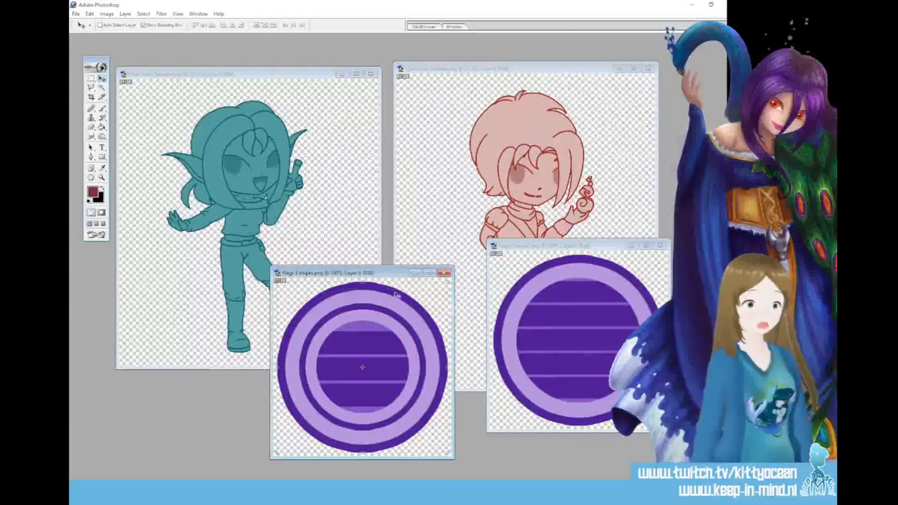
{"action": "left_click", "coordinate": [444, 273]}
{"action": "left_click", "coordinate": [658, 245]}
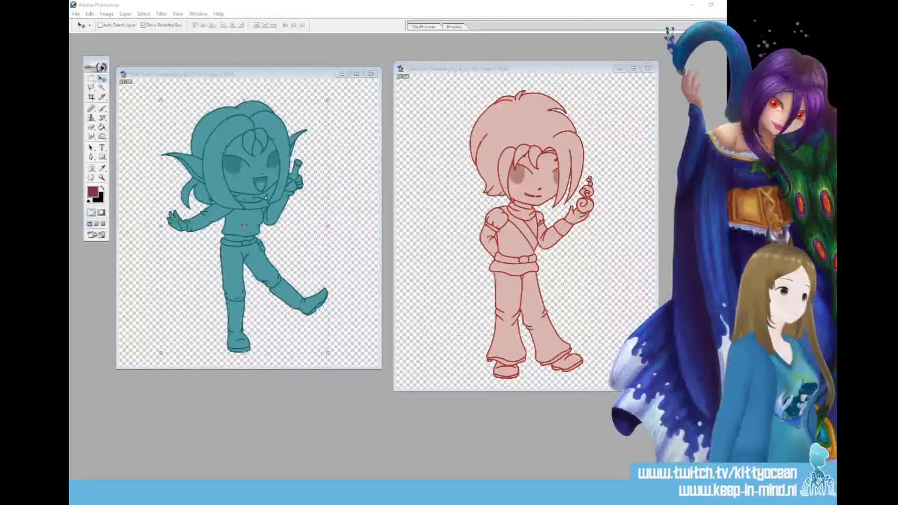
Open the five purple heart coin images and spread their windows out to show all the moon and sun variants
{"action": "left_click", "coordinate": [429, 226]}
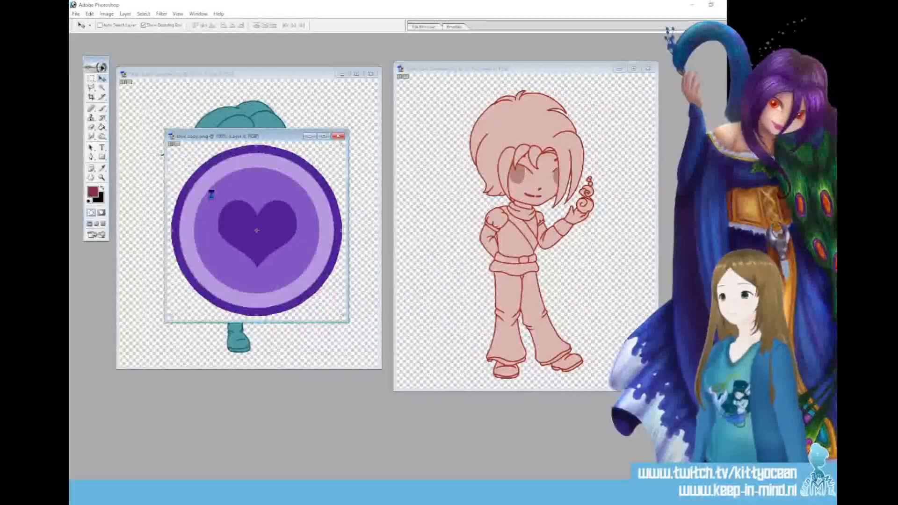
{"action": "left_click_drag", "start_coordinate": [239, 153], "coordinate": [571, 70]}
{"action": "left_click_drag", "start_coordinate": [276, 150], "coordinate": [591, 285]}
{"action": "left_click", "coordinate": [258, 146]}
{"action": "left_click_drag", "start_coordinate": [257, 146], "coordinate": [369, 288]}
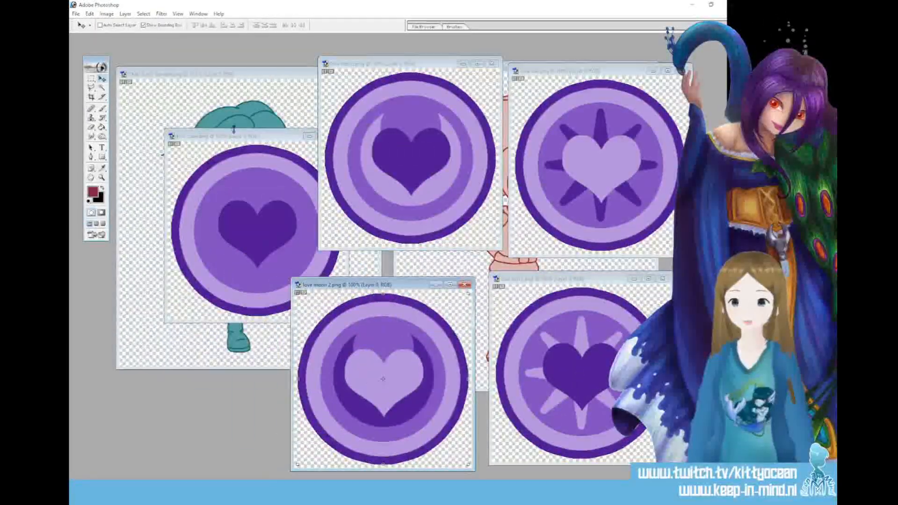
{"action": "left_click", "coordinate": [224, 136]}
{"action": "left_click_drag", "start_coordinate": [235, 137], "coordinate": [190, 90]}
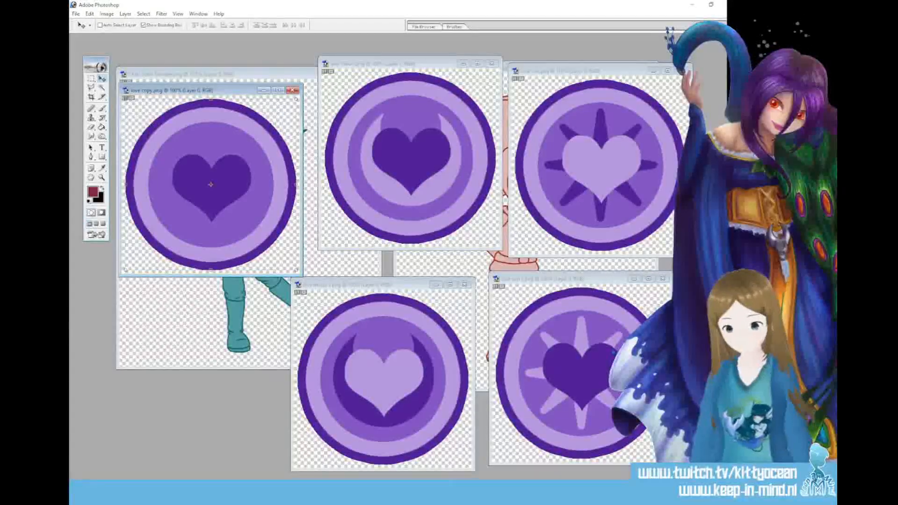
Close the five purple heart coin images
{"action": "left_click", "coordinate": [293, 90]}
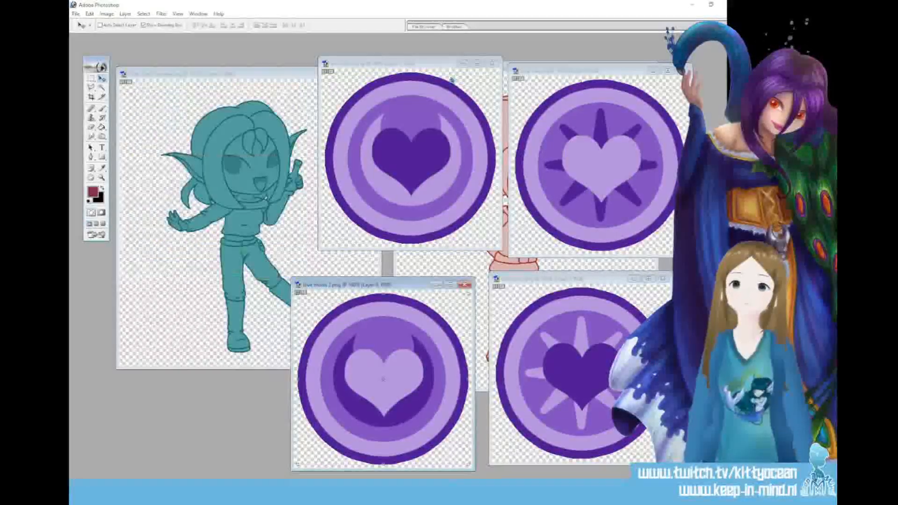
{"action": "left_click", "coordinate": [493, 64]}
{"action": "left_click", "coordinate": [680, 70]}
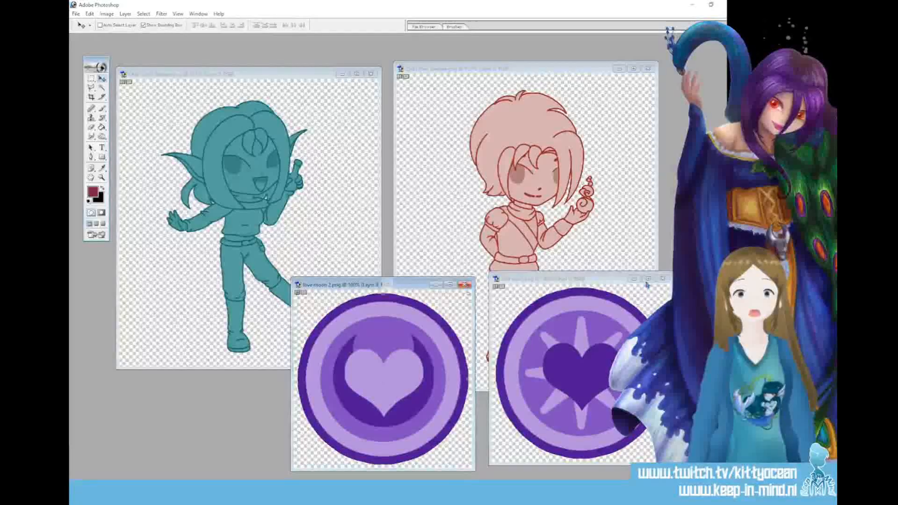
{"action": "left_click", "coordinate": [465, 285]}
{"action": "left_click", "coordinate": [662, 279]}
Open the blue potion bottle coin image to view it beside the characters, and close it together with the teal character image
{"action": "key", "text": "alt+Tab"}
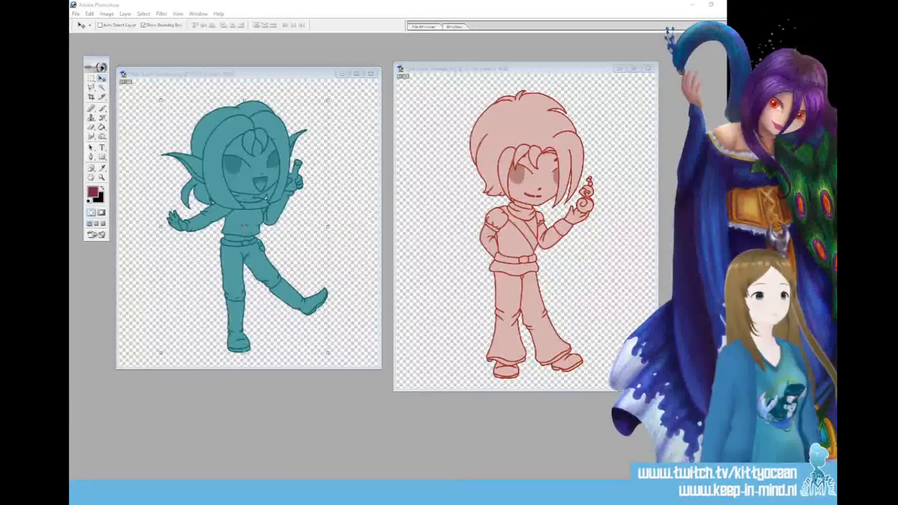
{"action": "left_click_drag", "start_coordinate": [590, 243], "coordinate": [347, 202]}
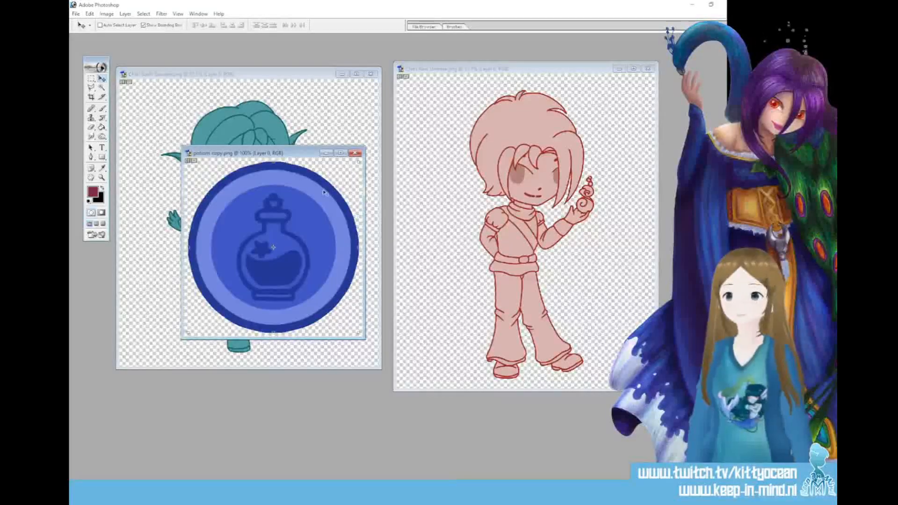
{"action": "left_click_drag", "start_coordinate": [288, 157], "coordinate": [310, 130]}
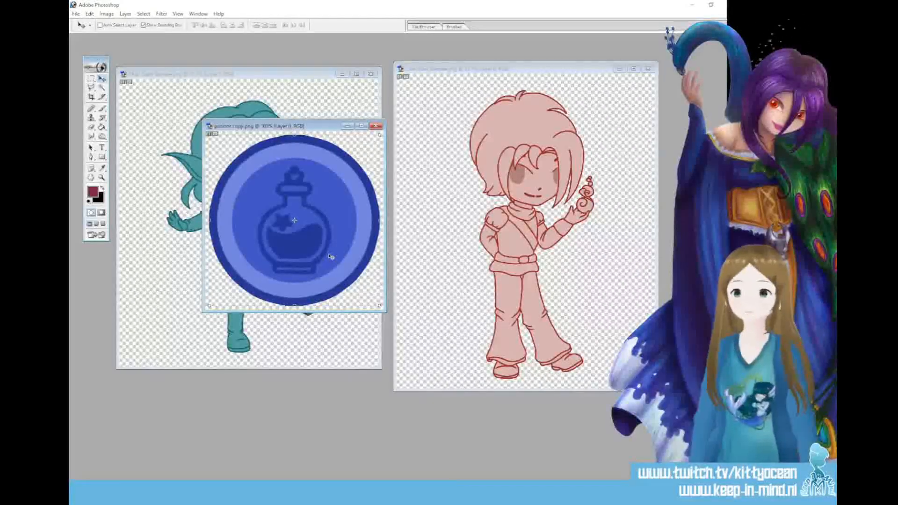
{"action": "left_click_drag", "start_coordinate": [335, 132], "coordinate": [468, 148]}
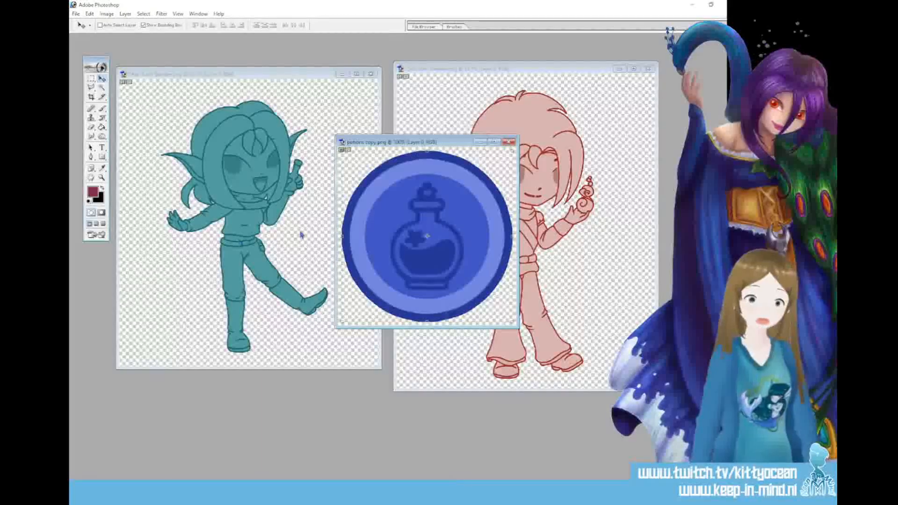
{"action": "left_click_drag", "start_coordinate": [446, 143], "coordinate": [302, 147]}
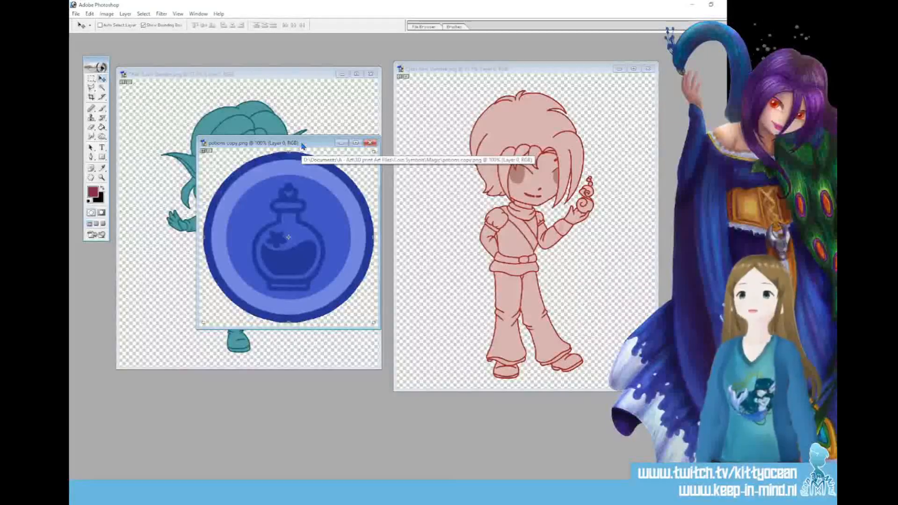
{"action": "left_click", "coordinate": [370, 143]}
{"action": "left_click", "coordinate": [371, 73]}
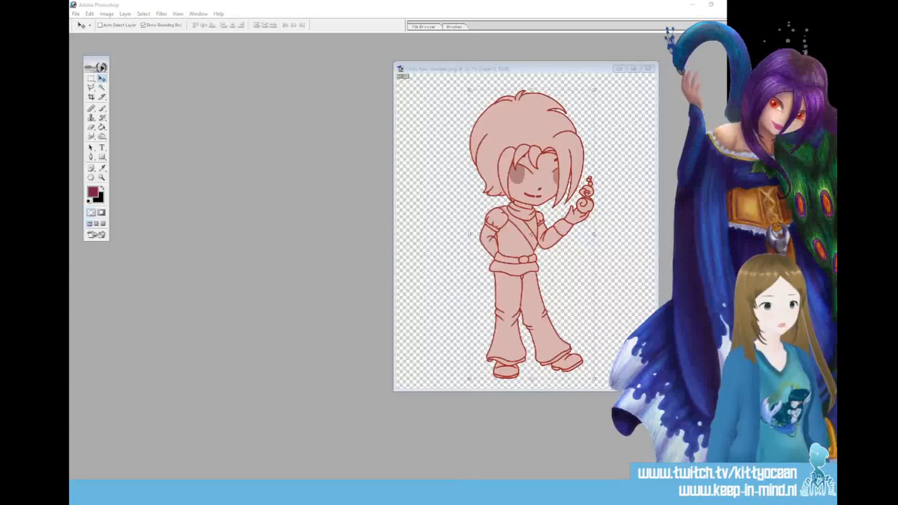
Open the two plain purple circle coin images side by side for viewing, and close both
{"action": "left_click_drag", "start_coordinate": [279, 161], "coordinate": [498, 142]}
{"action": "left_click", "coordinate": [275, 160]}
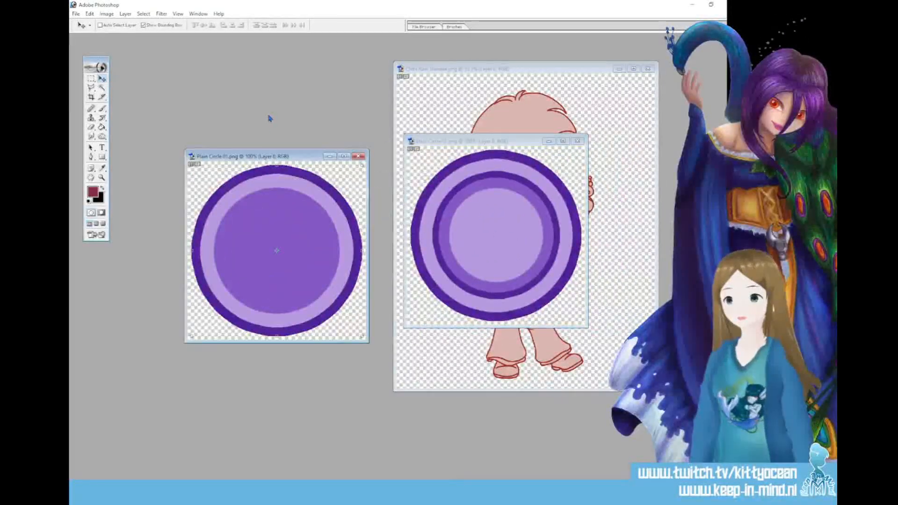
{"action": "left_click_drag", "start_coordinate": [283, 159], "coordinate": [291, 132]}
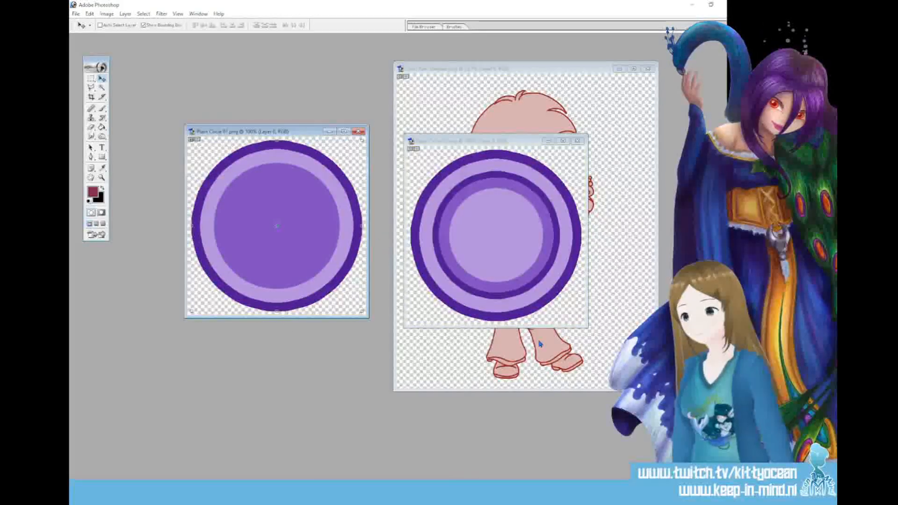
{"action": "left_click", "coordinate": [579, 142]}
{"action": "left_click", "coordinate": [580, 143]}
{"action": "left_click", "coordinate": [362, 133]}
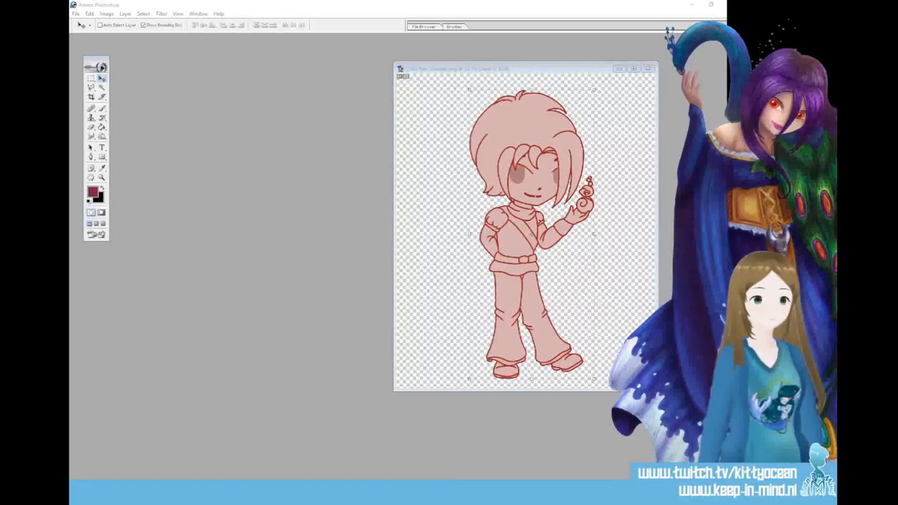
Open the set of black-and-white coin symbol images, and view and close the snowflake and butterfly symbols
{"action": "left_click_drag", "start_coordinate": [385, 286], "coordinate": [269, 249]}
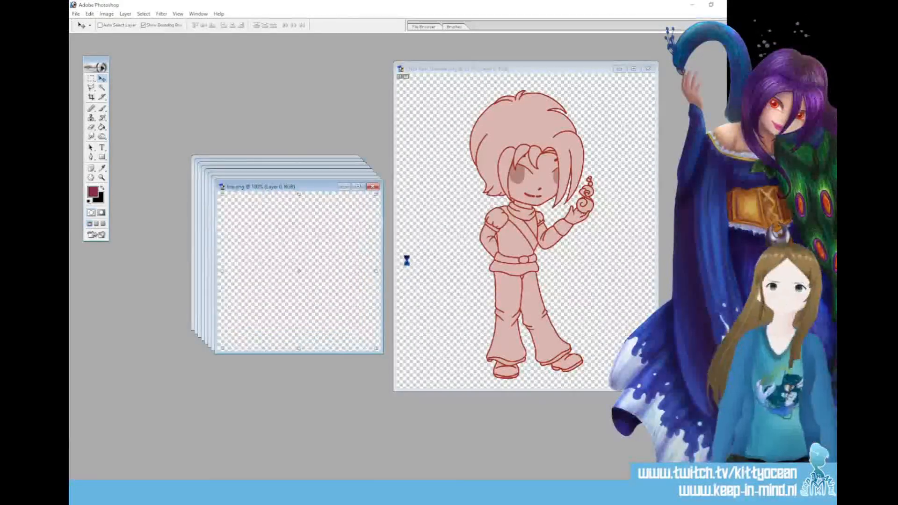
{"action": "left_click_drag", "start_coordinate": [308, 193], "coordinate": [491, 51]}
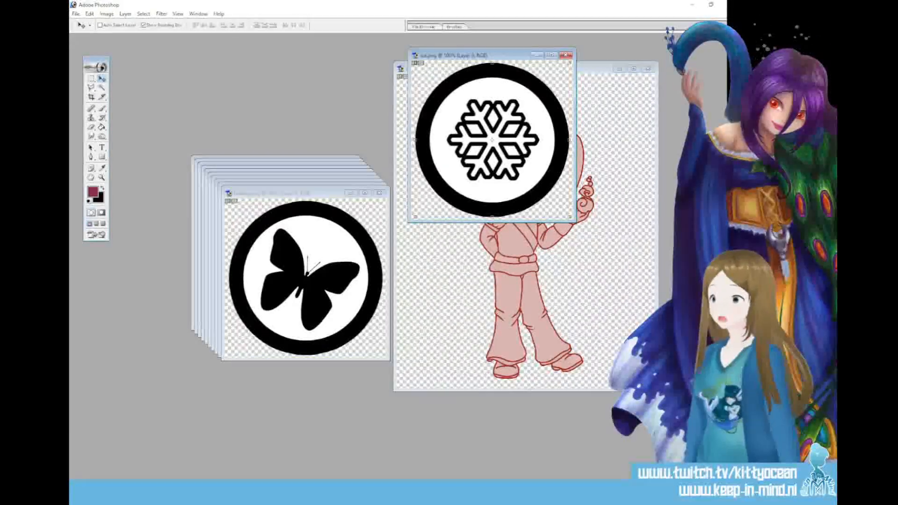
{"action": "left_click", "coordinate": [566, 56]}
{"action": "mouse_move", "coordinate": [321, 200]}
{"action": "left_mouse_down"}
{"action": "mouse_move", "coordinate": [493, 112]}
{"action": "mouse_move", "coordinate": [501, 92]}
{"action": "left_mouse_up"}
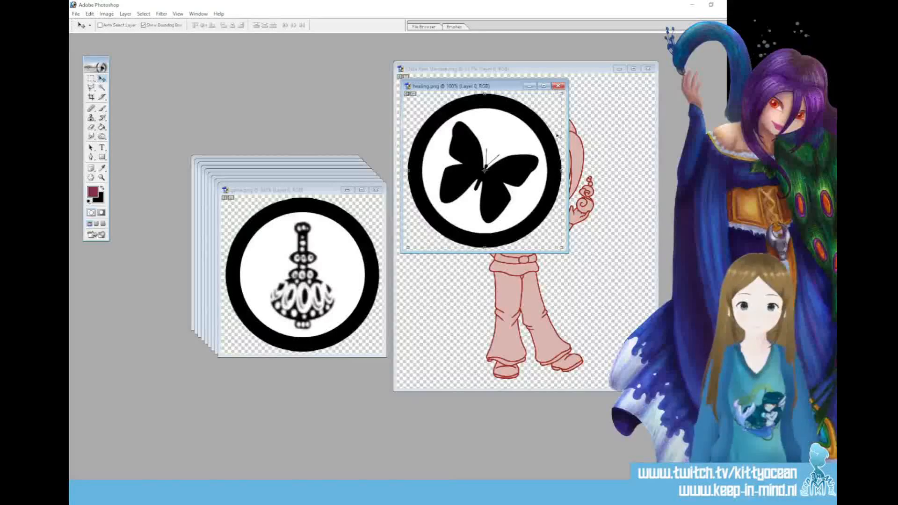
{"action": "left_click", "coordinate": [558, 87]}
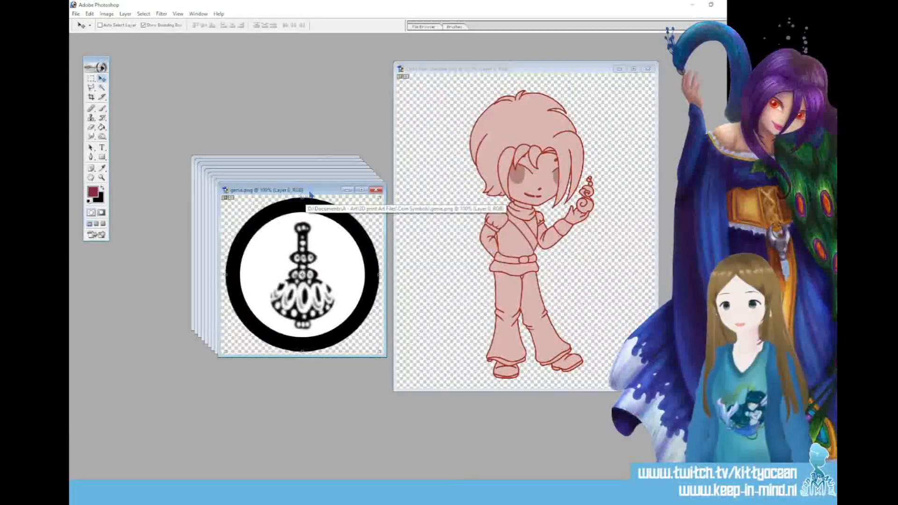
View the ornate bottle symbol and the fire symbol clear of the image stack, closing each one
{"action": "left_click_drag", "start_coordinate": [308, 193], "coordinate": [316, 99]}
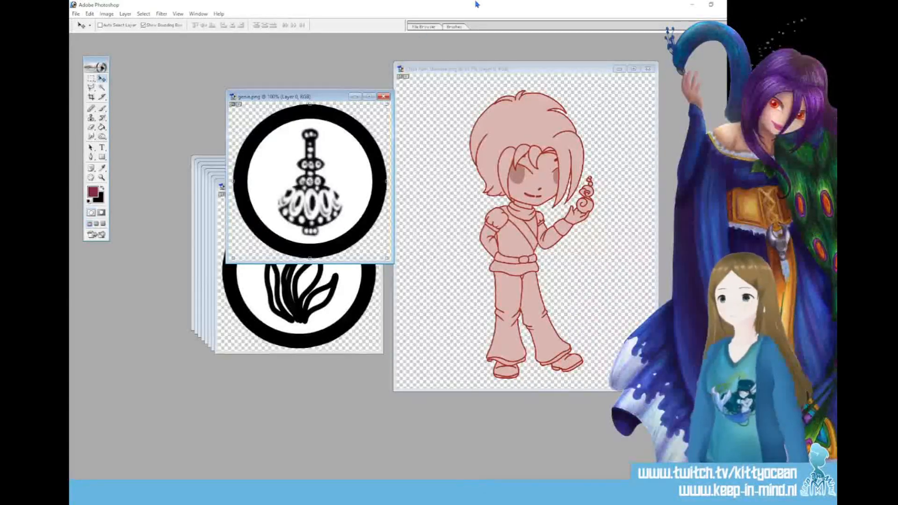
{"action": "left_click", "coordinate": [383, 96]}
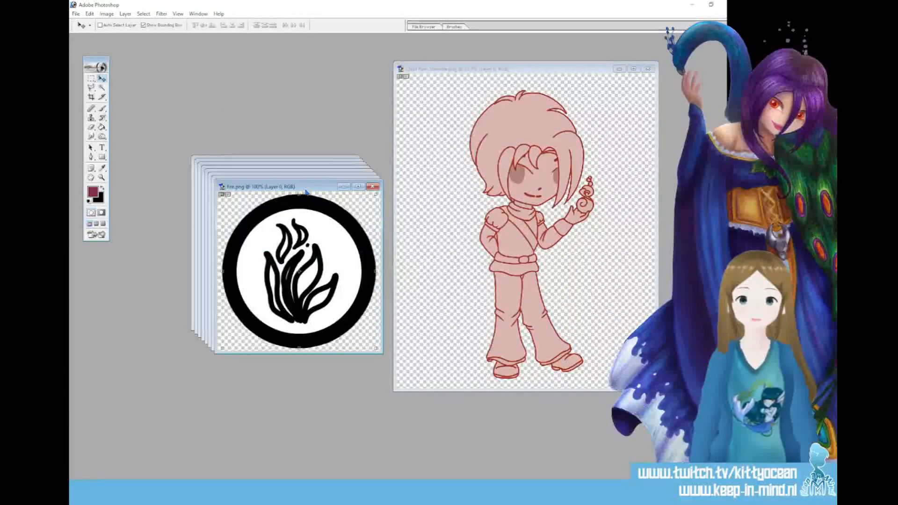
{"action": "left_click_drag", "start_coordinate": [306, 159], "coordinate": [317, 106]}
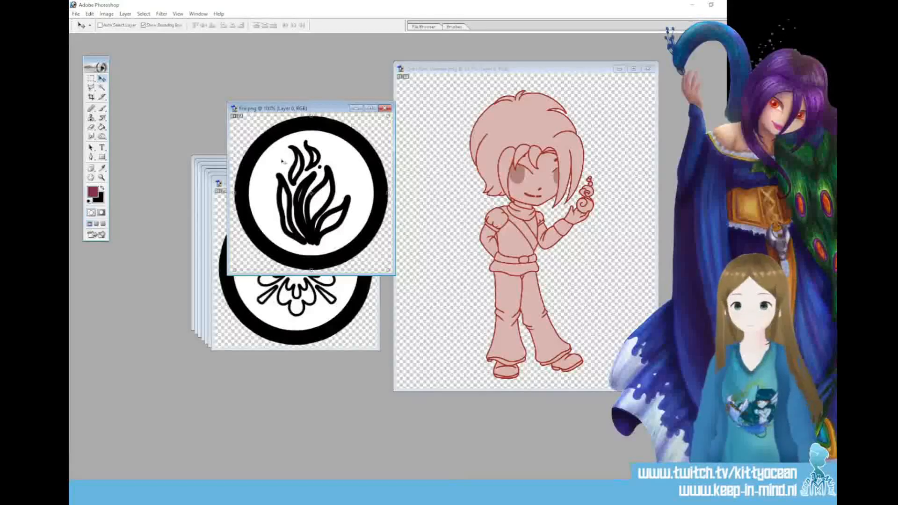
{"action": "left_click", "coordinate": [384, 109]}
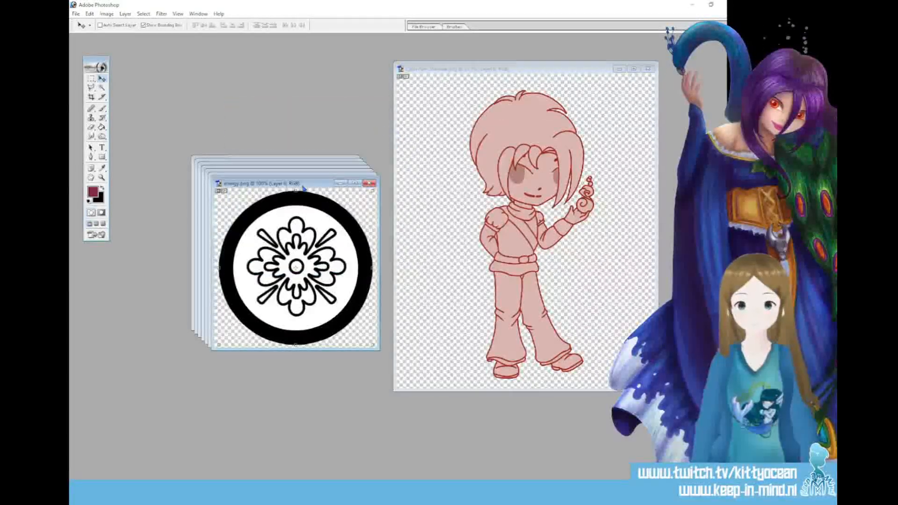
View the energy flower symbol and the fan-shaped plume symbol clear of the stack, closing each one
{"action": "left_click_drag", "start_coordinate": [315, 187], "coordinate": [326, 112]}
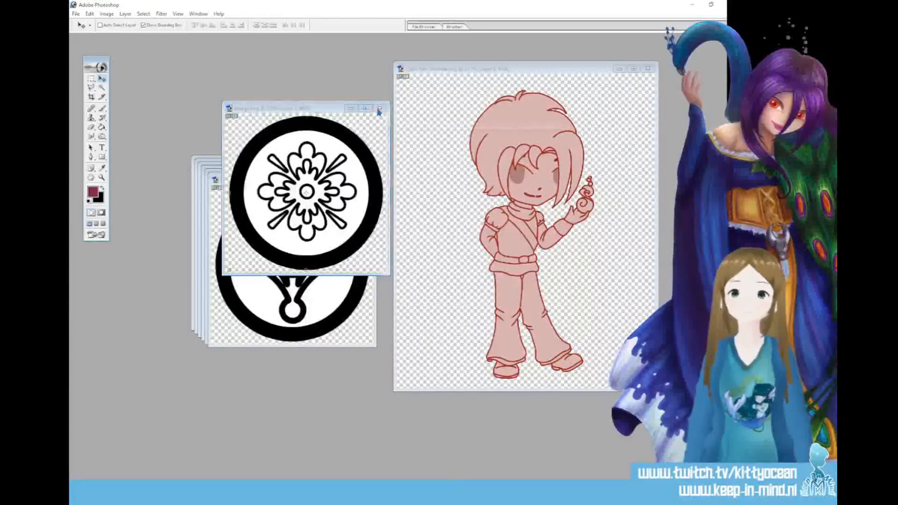
{"action": "left_click", "coordinate": [380, 109]}
{"action": "left_click_drag", "start_coordinate": [304, 181], "coordinate": [309, 106]}
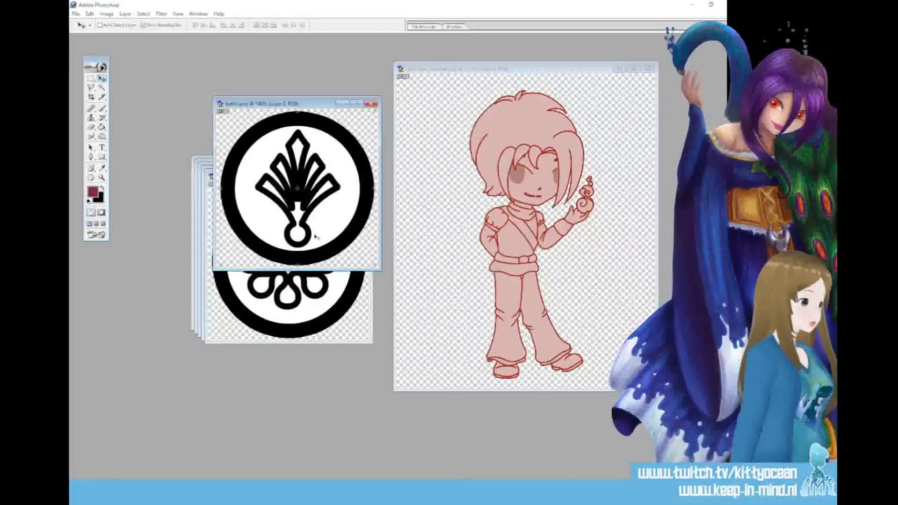
{"action": "left_click", "coordinate": [371, 105]}
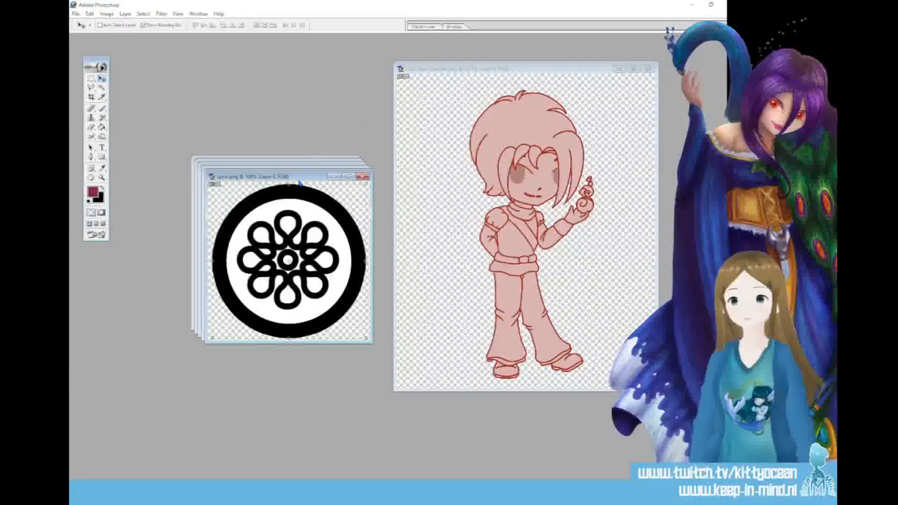
View the eight-petalled loop symbol and the round bell-like symbol clear of the stack, closing each one
{"action": "left_click_drag", "start_coordinate": [303, 176], "coordinate": [308, 107]}
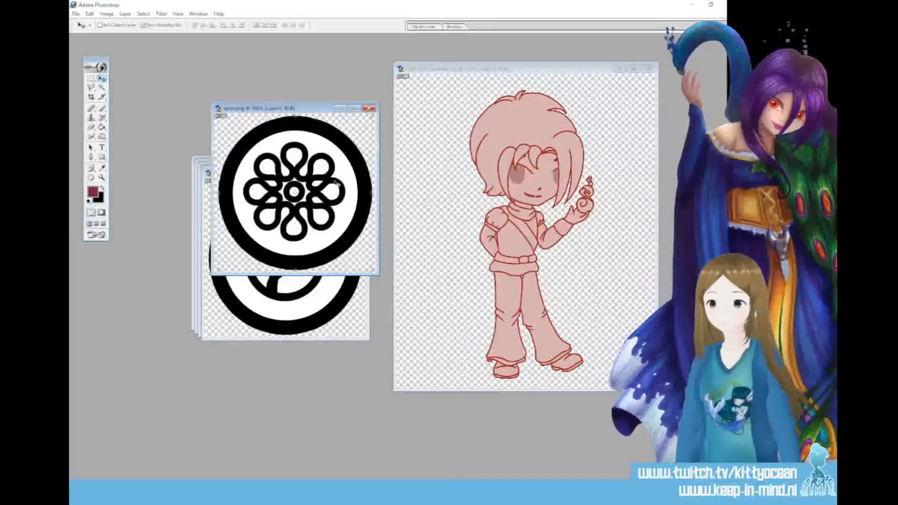
{"action": "left_click", "coordinate": [370, 109]}
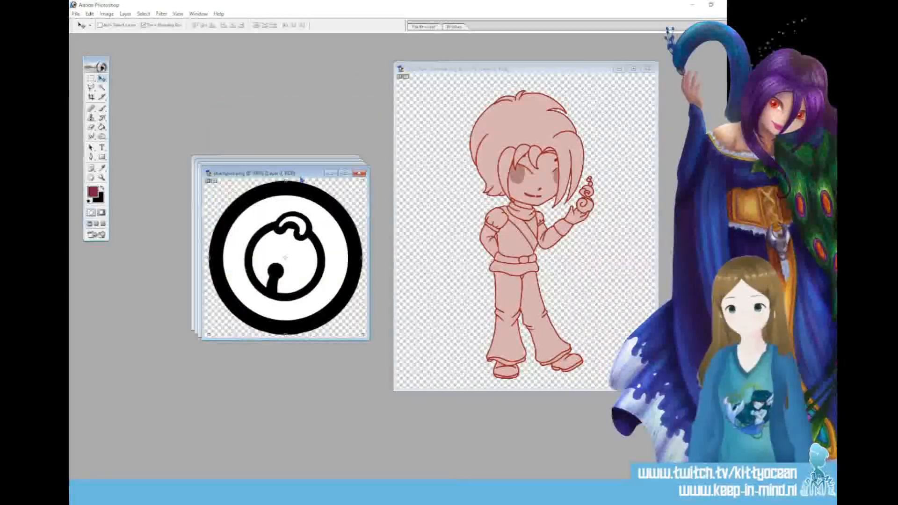
{"action": "left_click_drag", "start_coordinate": [310, 177], "coordinate": [312, 116]}
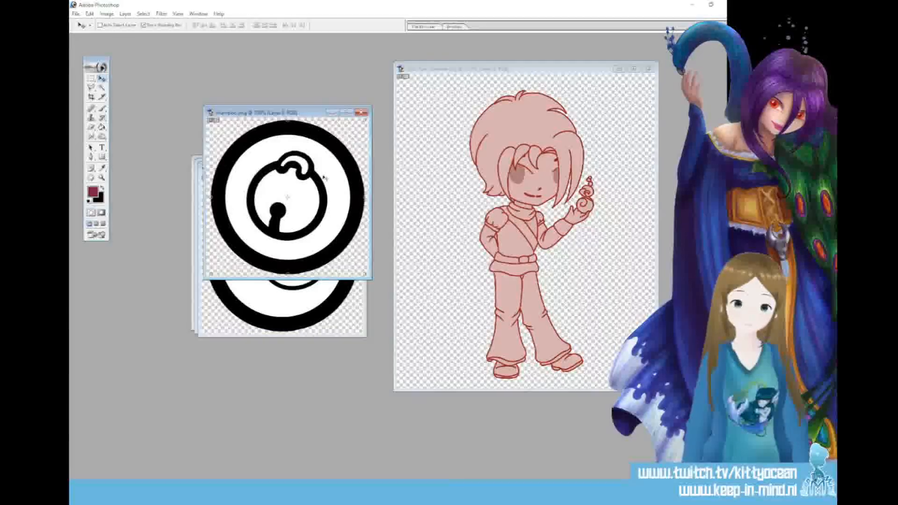
{"action": "left_click", "coordinate": [361, 112]}
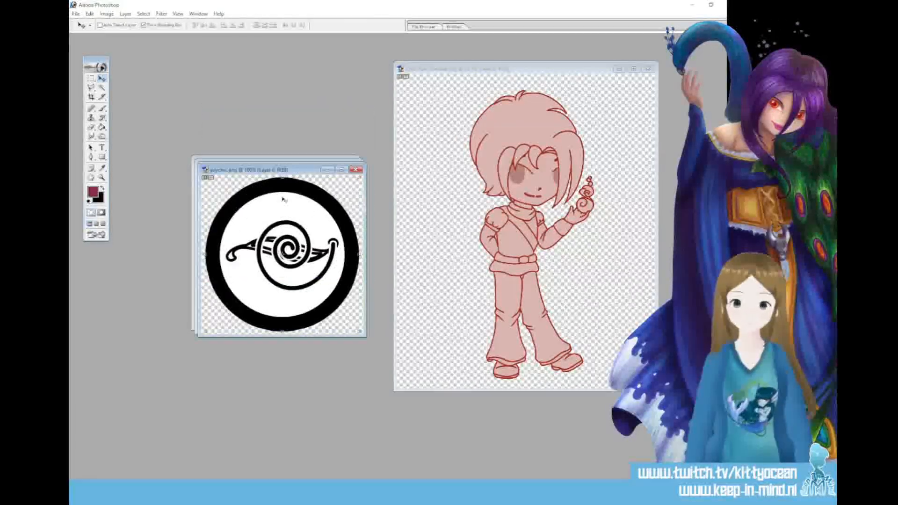
View the psychic spiral symbol and the five-petalled nomagic symbol, closing each one
{"action": "left_click_drag", "start_coordinate": [297, 171], "coordinate": [294, 108]}
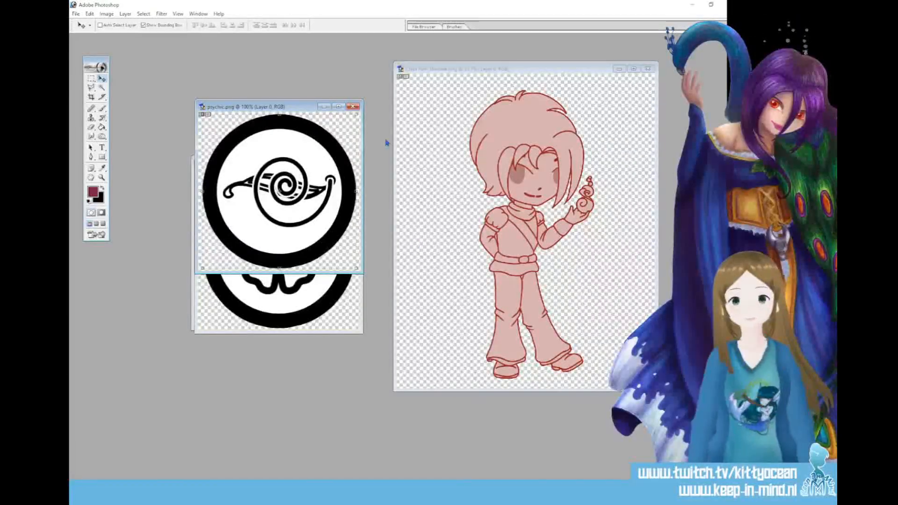
{"action": "left_click", "coordinate": [352, 106]}
{"action": "left_click_drag", "start_coordinate": [277, 171], "coordinate": [261, 94]}
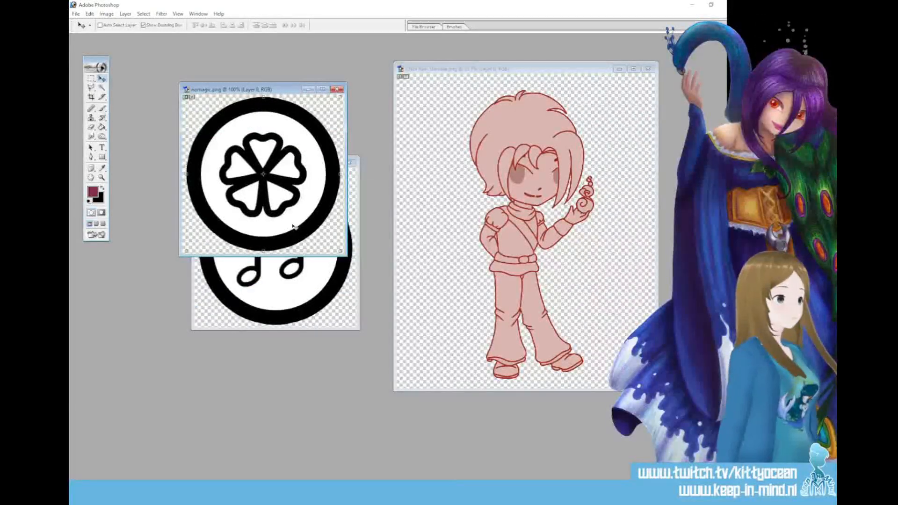
{"action": "left_click", "coordinate": [337, 89]}
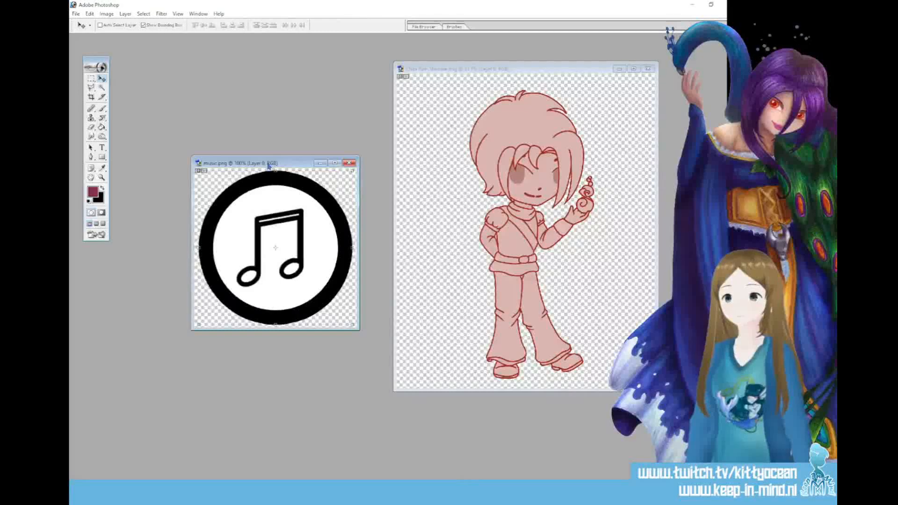
View the music note symbol, and close it along with the red character image to empty the workspace
{"action": "left_click_drag", "start_coordinate": [269, 166], "coordinate": [257, 110]}
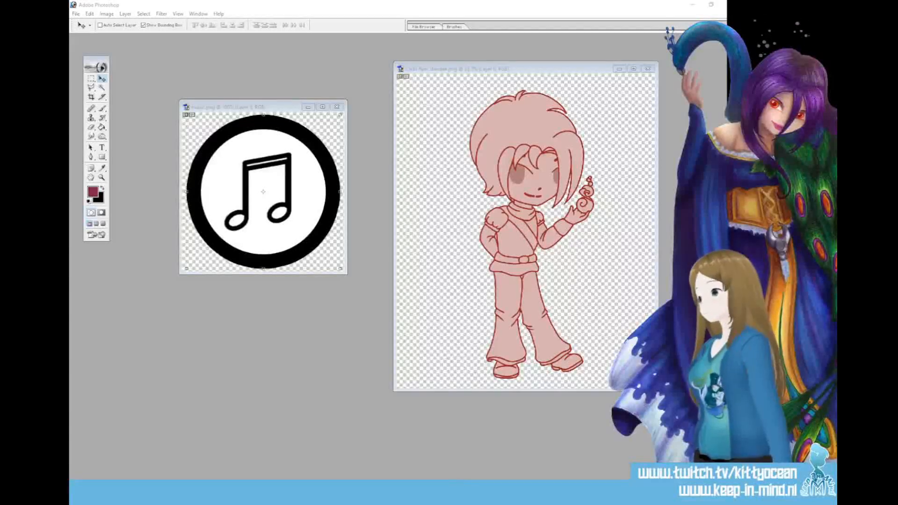
{"action": "left_click", "coordinate": [337, 107]}
{"action": "left_click", "coordinate": [650, 69]}
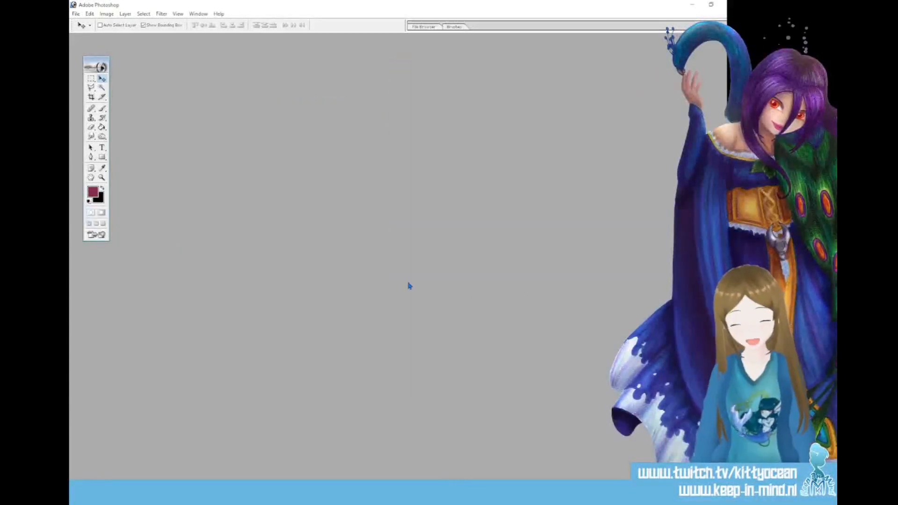